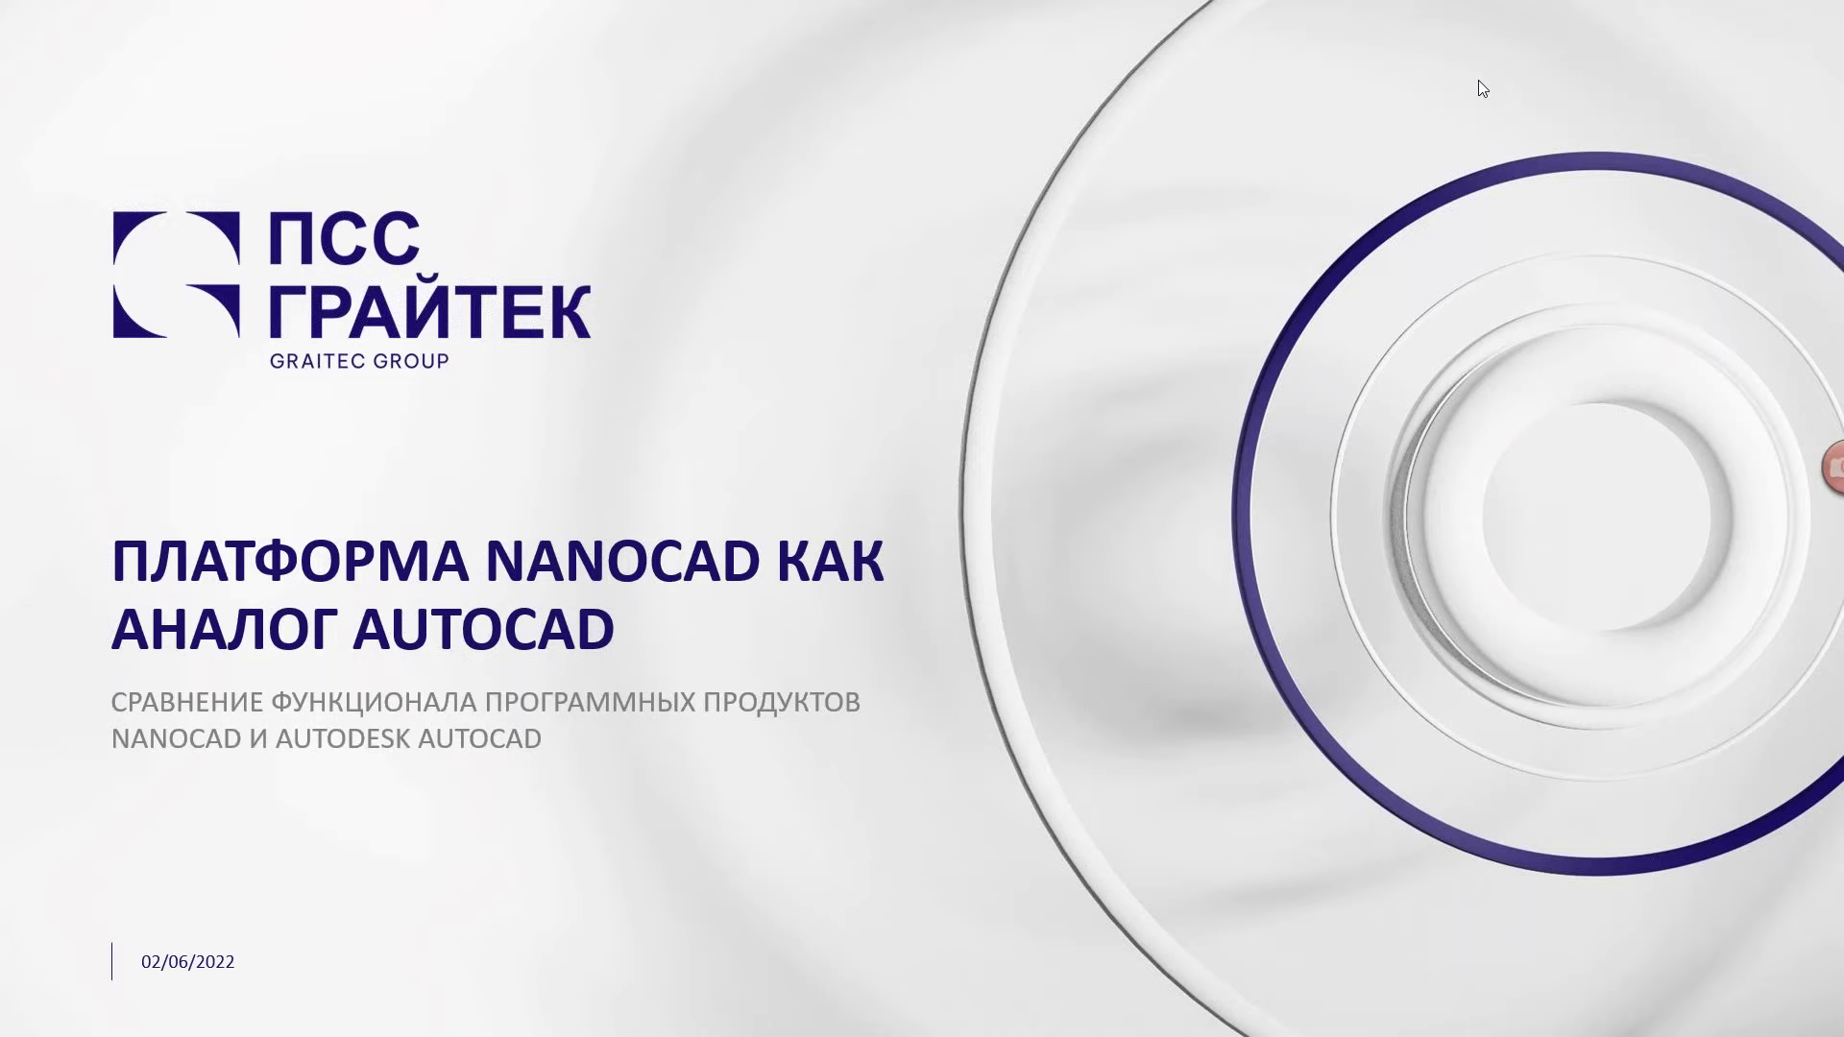
- Advance the slideshow past the webinar agenda slide to the NanoCAD history slide
{"action": "left_click", "coordinate": [992, 285]}
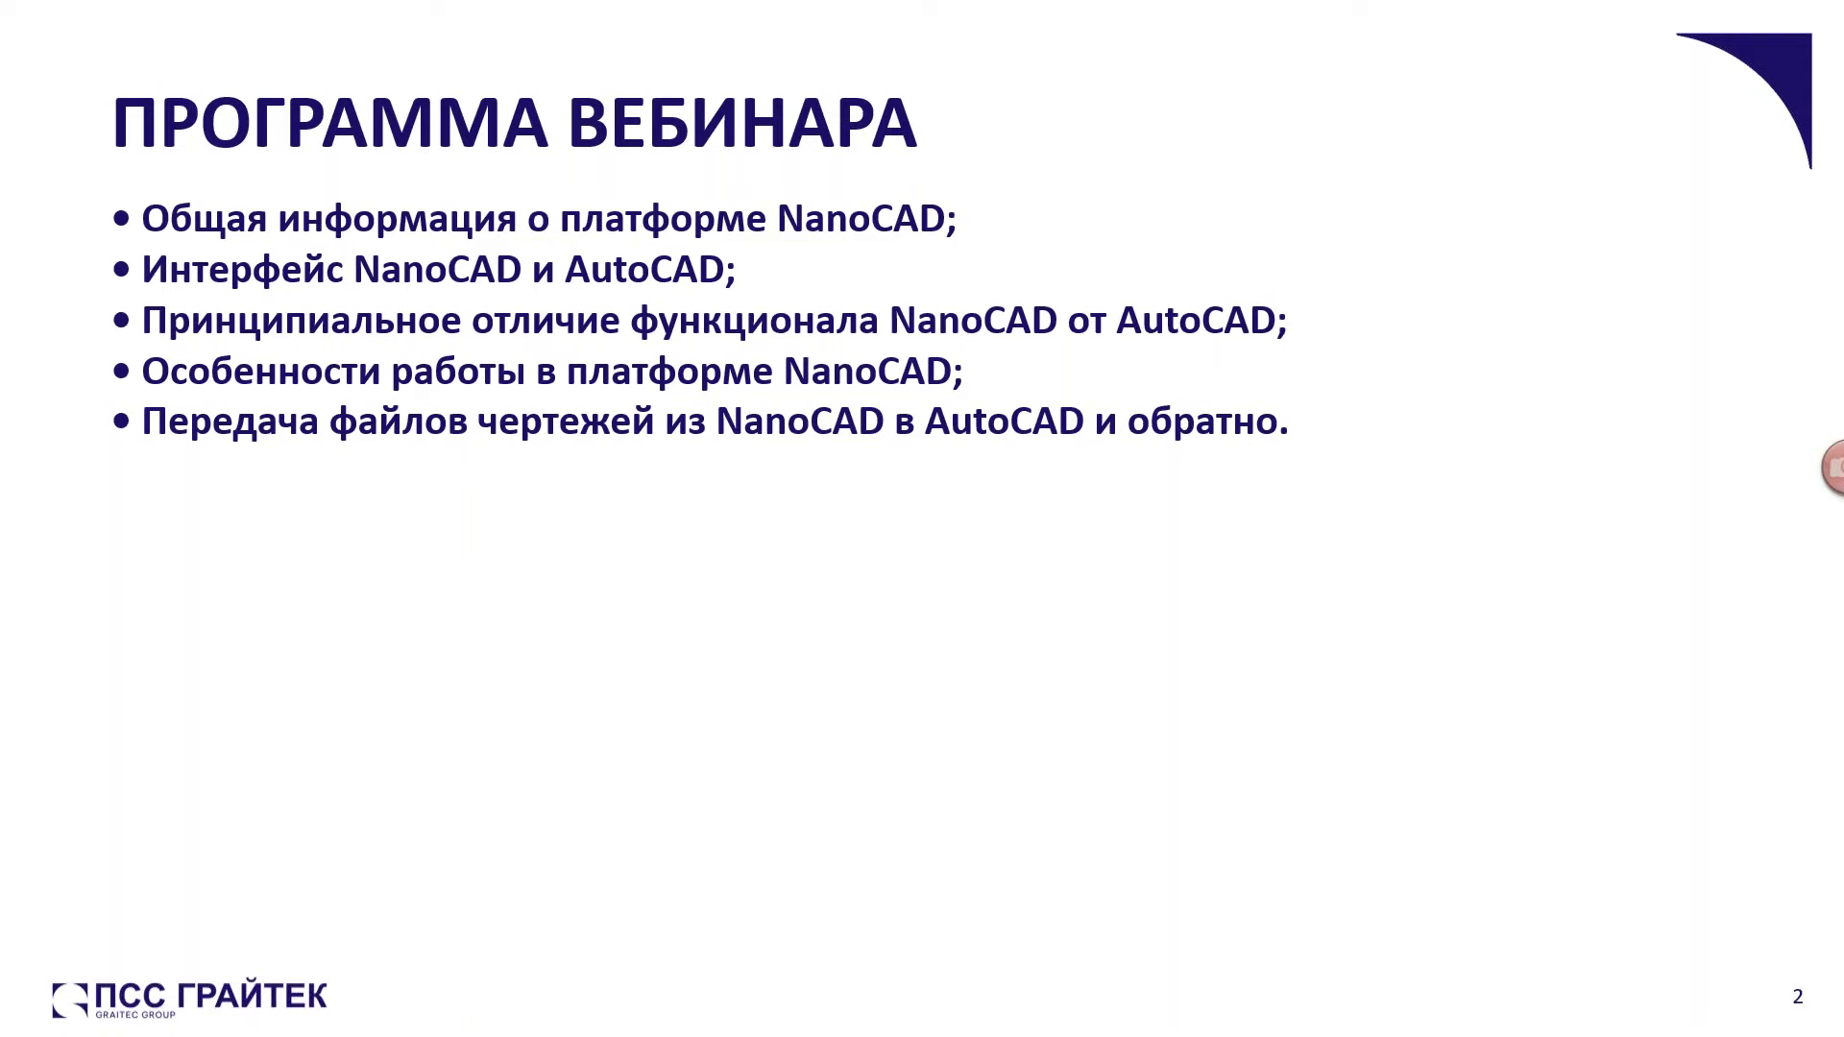
{"action": "key", "text": "Right"}
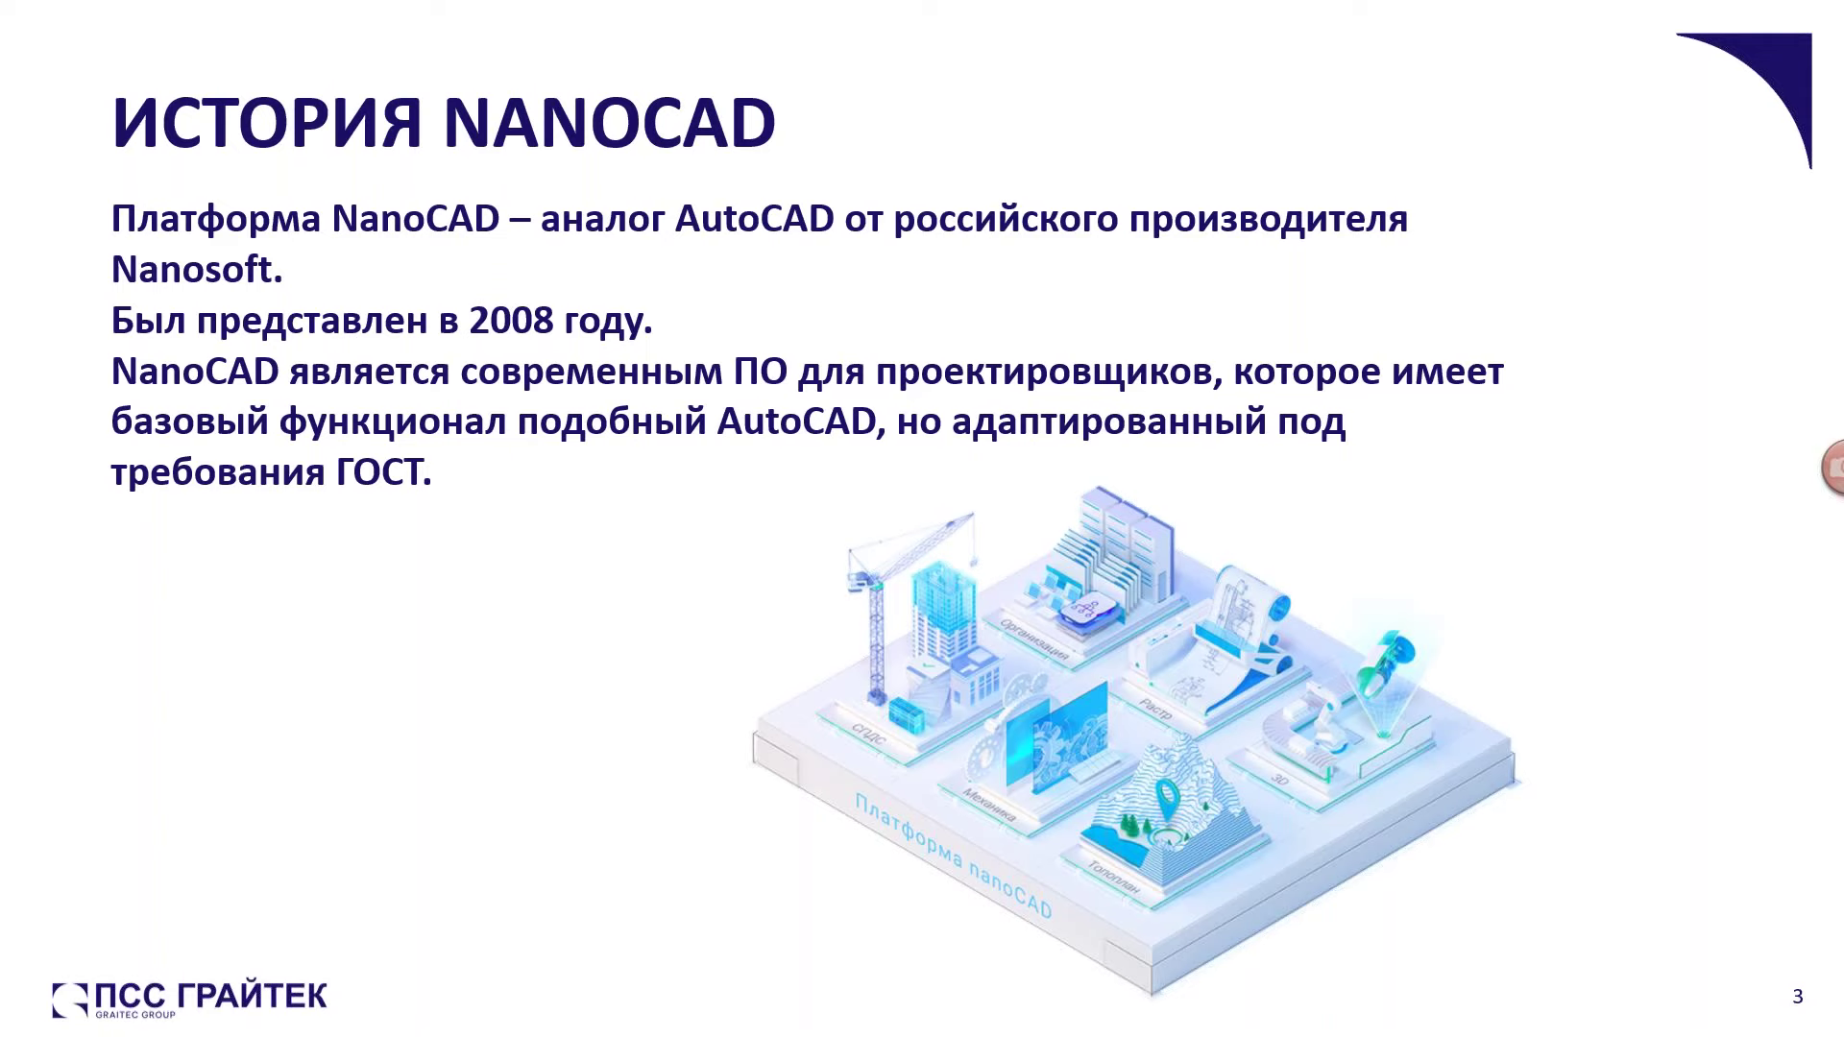
- Advance through the nanoCAD packages slide to the Standart and Pro modules slide
{"action": "key", "text": "Right"}
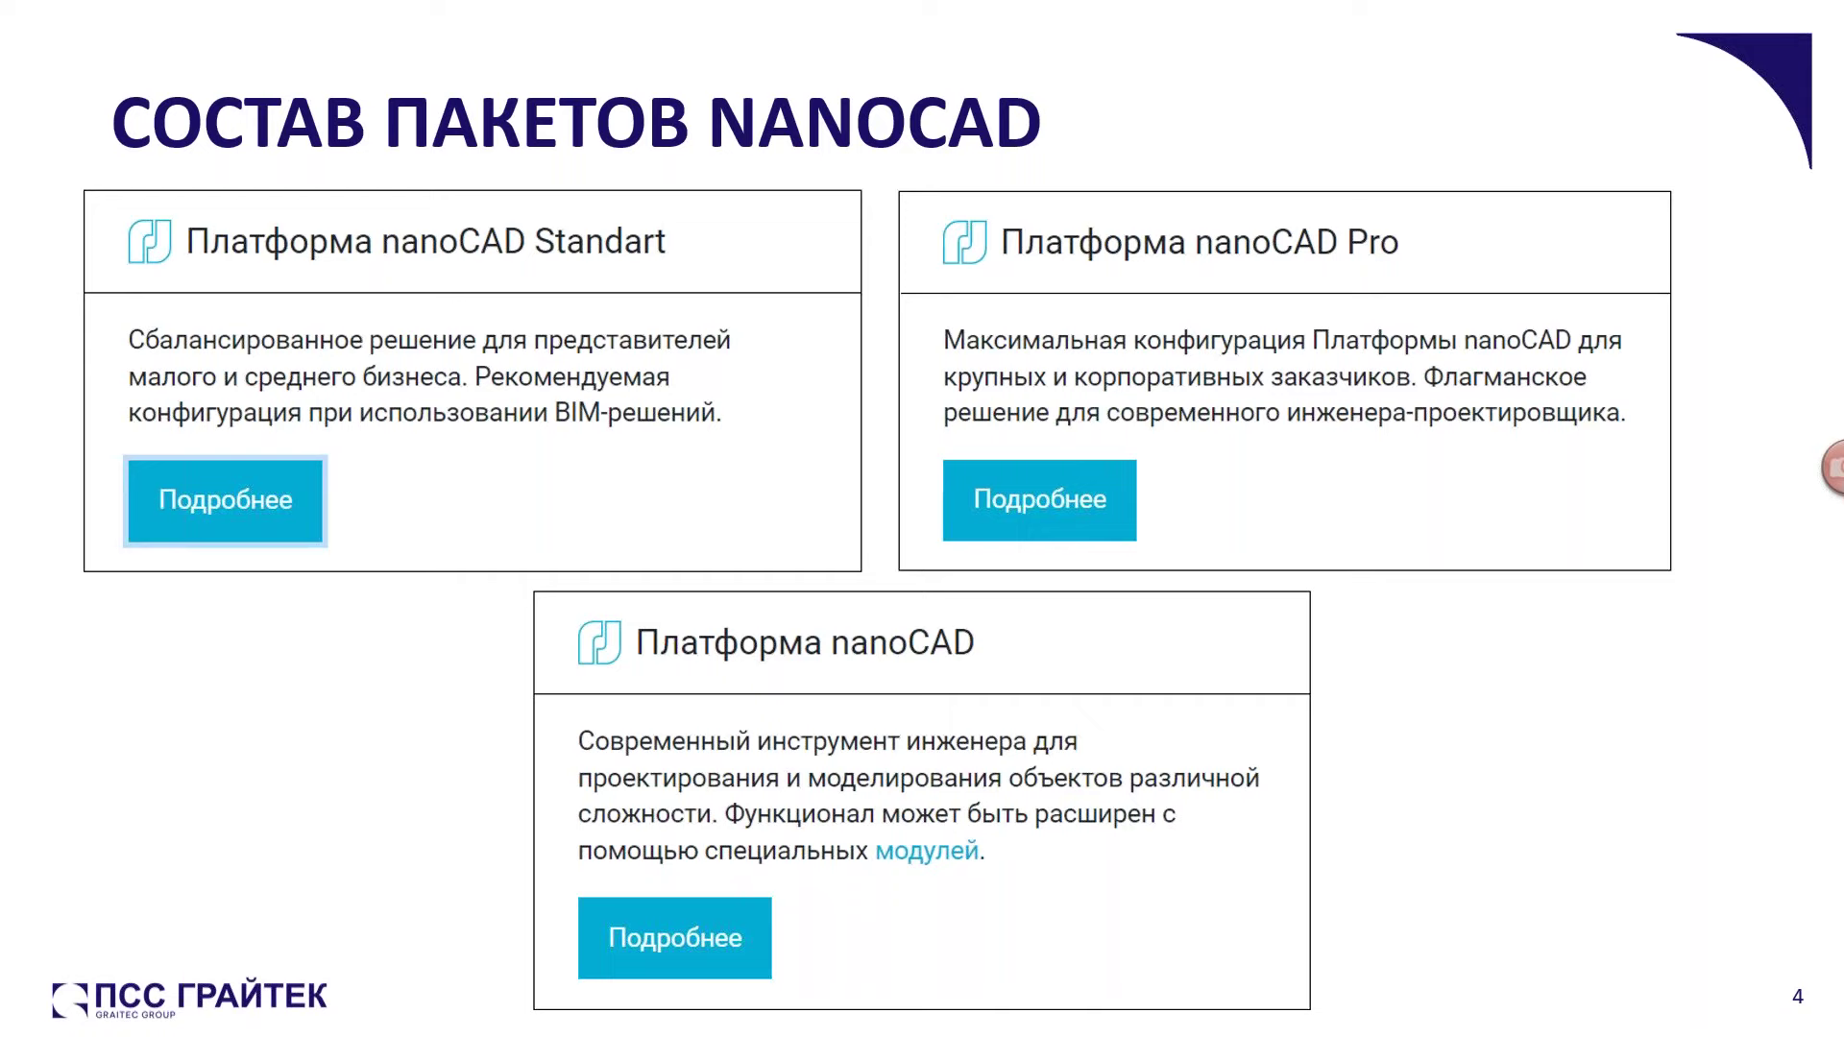
{"action": "key", "text": "Right"}
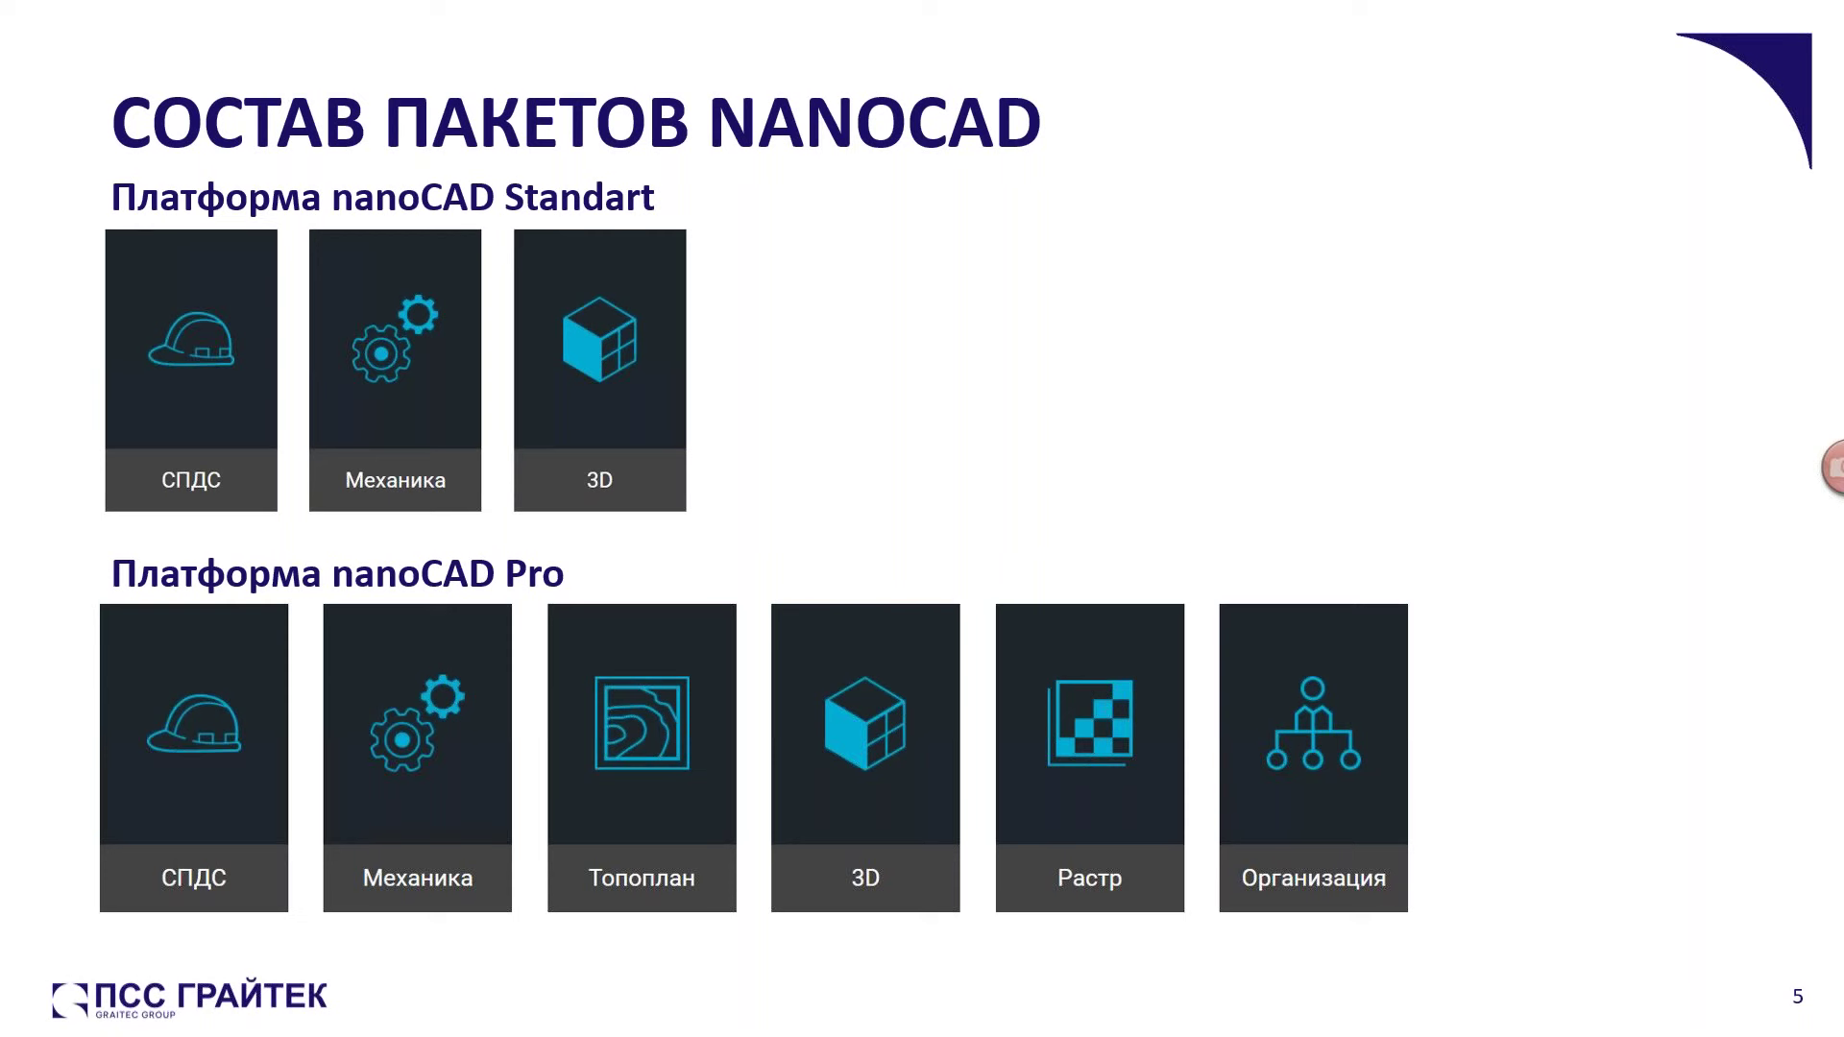
- Advance to slide 6, the nanoCAD vs AutoCAD comparison table
{"action": "key", "text": "Right"}
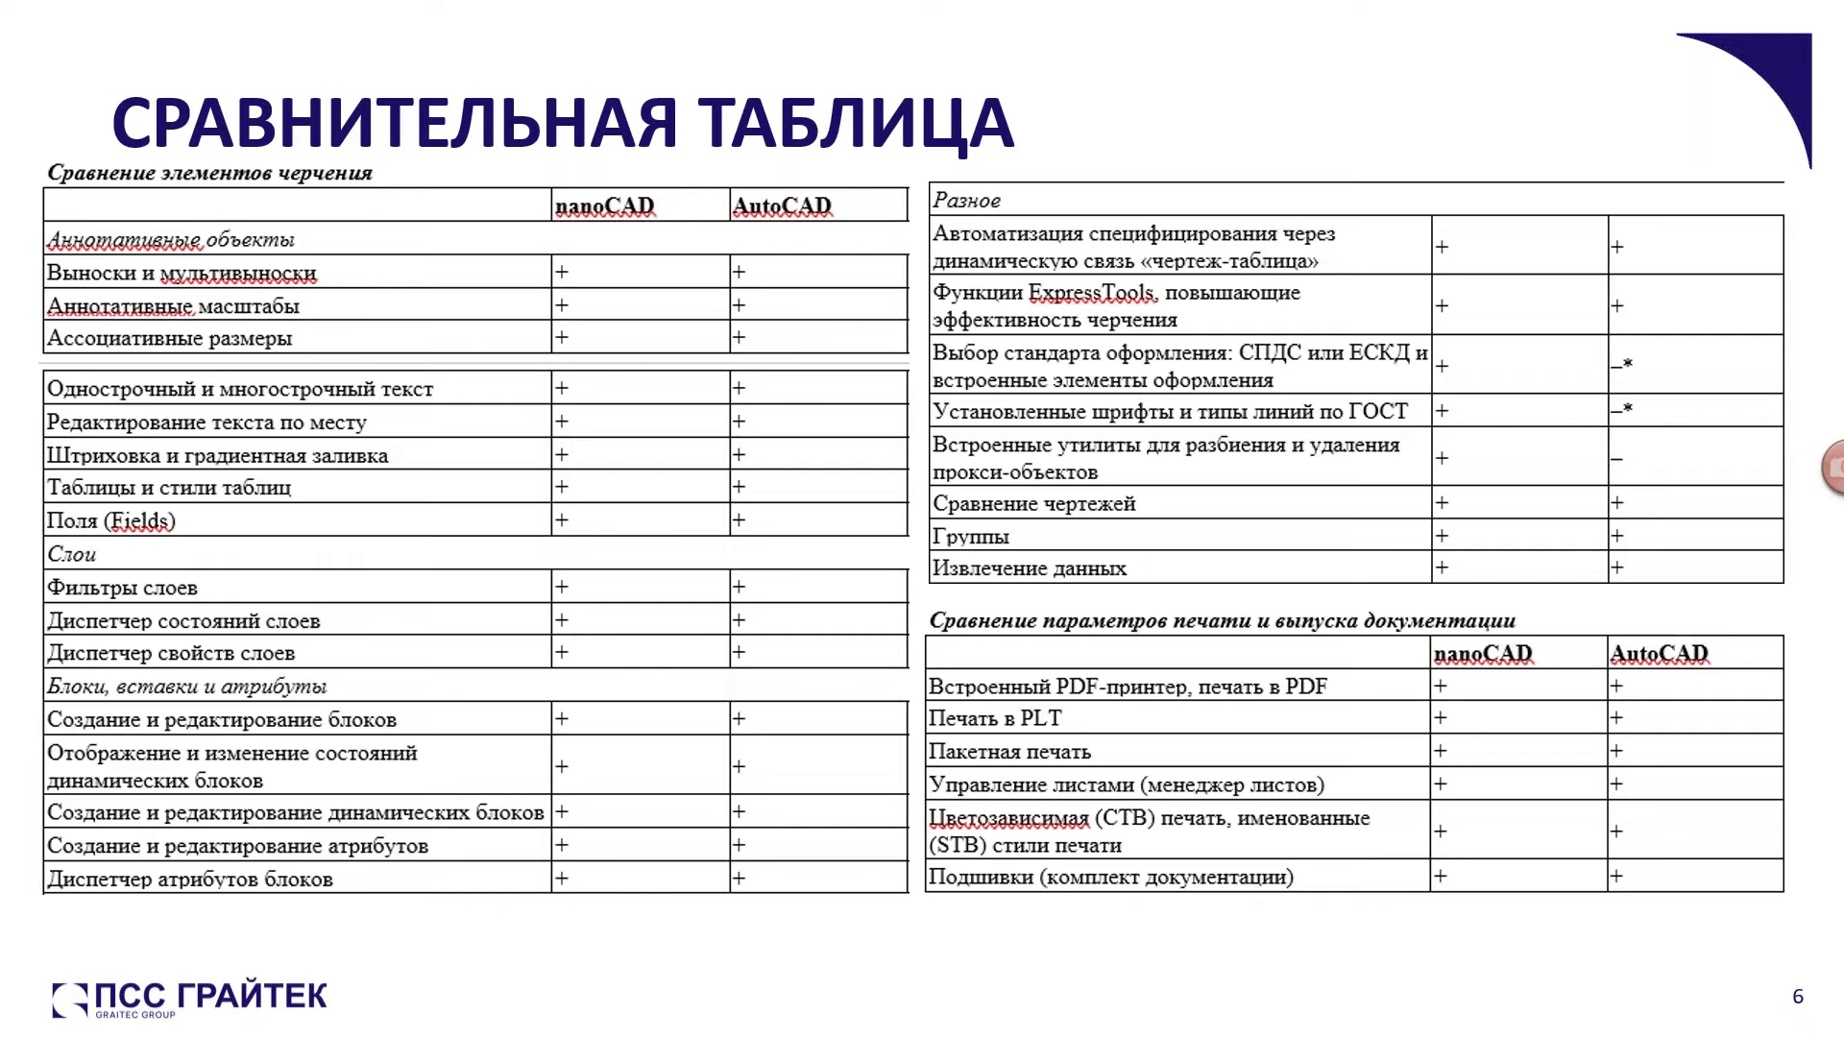
- Advance the slideshow to the next slide, on the AutoCAD interface
{"action": "key", "text": "Right"}
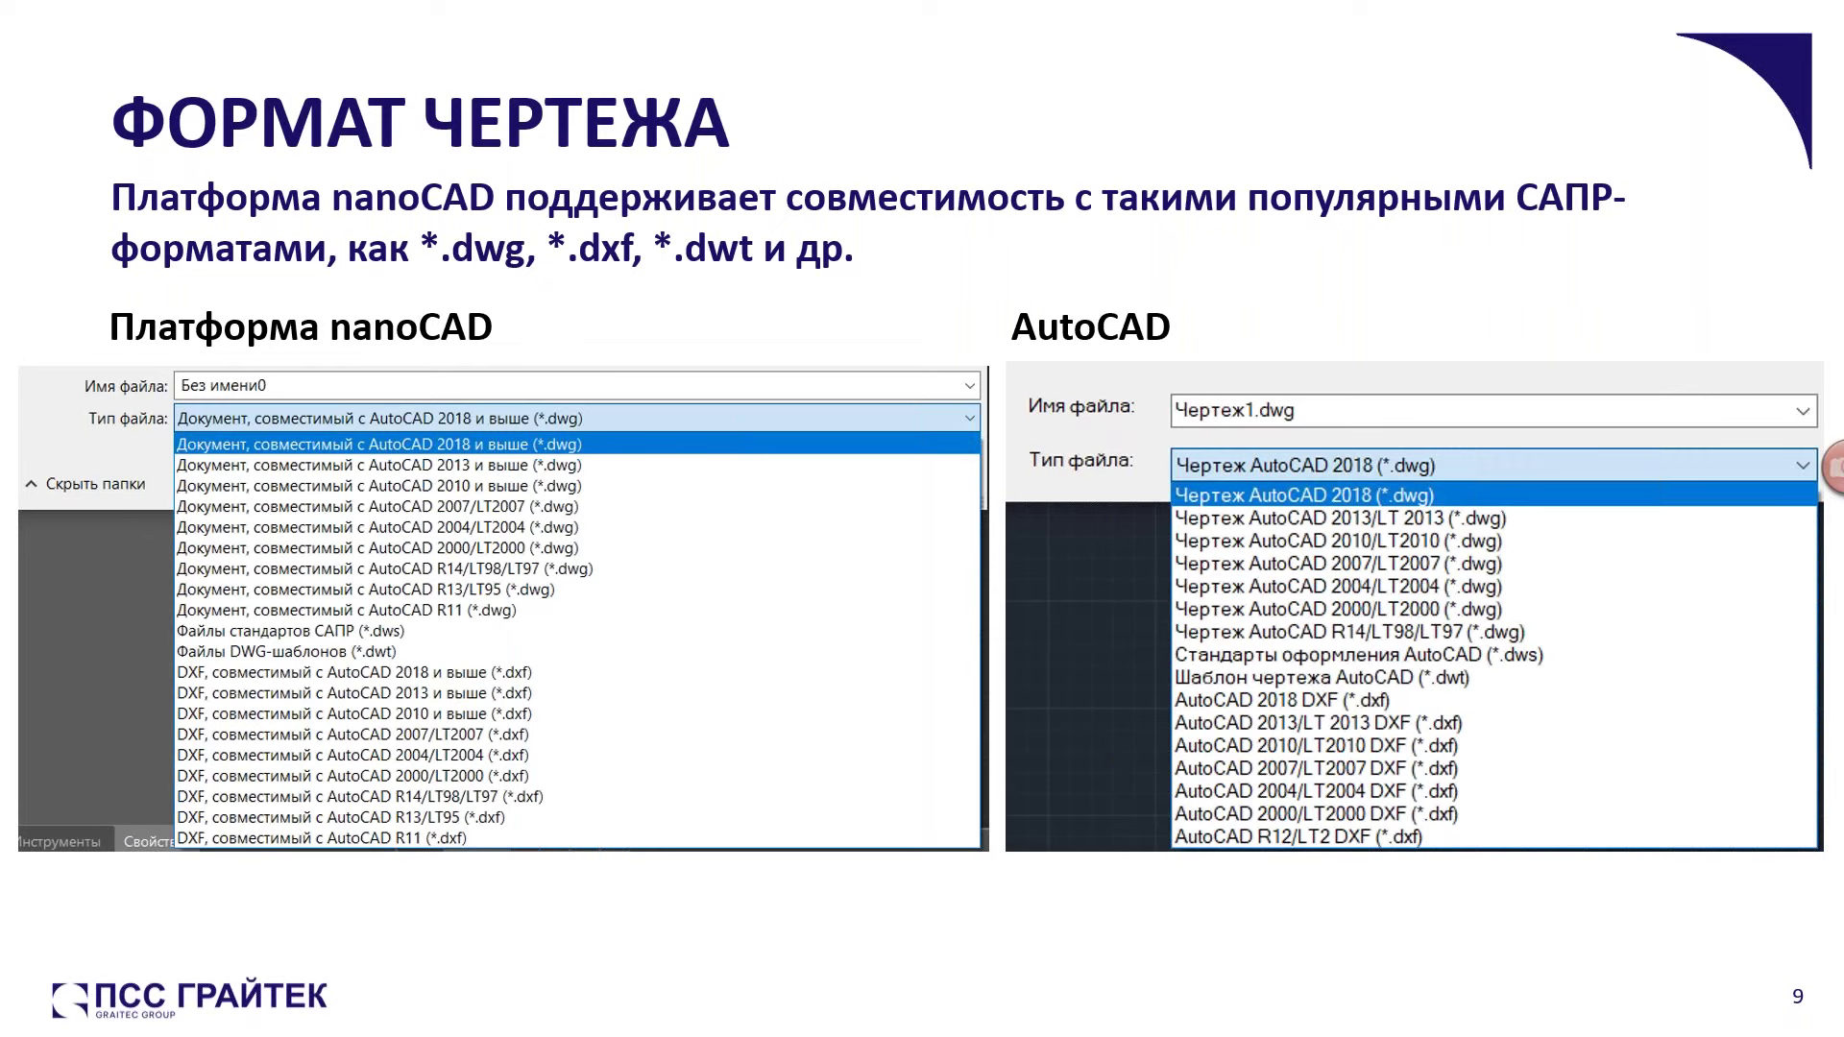
- Advance to slide 10 on nanoCAD features, then exit the slideshow to the PowerPoint editor
{"action": "key", "text": "Right"}
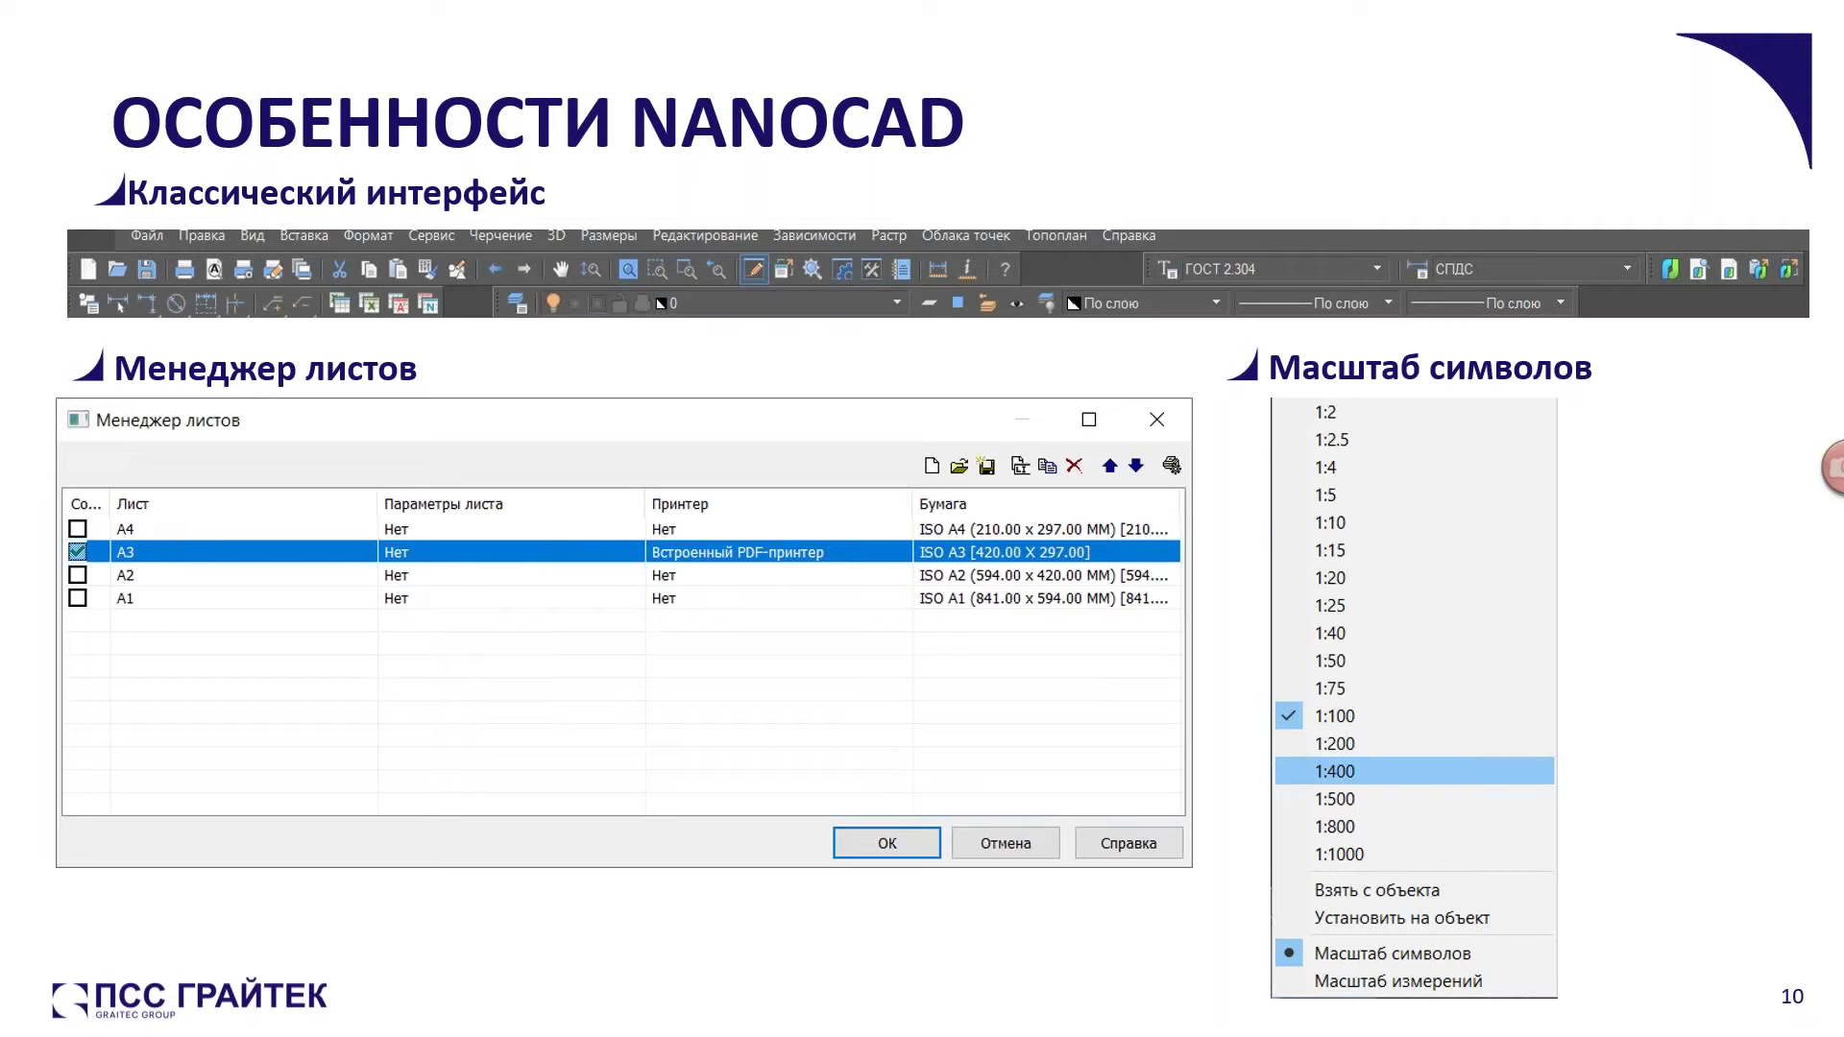
{"action": "key", "text": "Escape"}
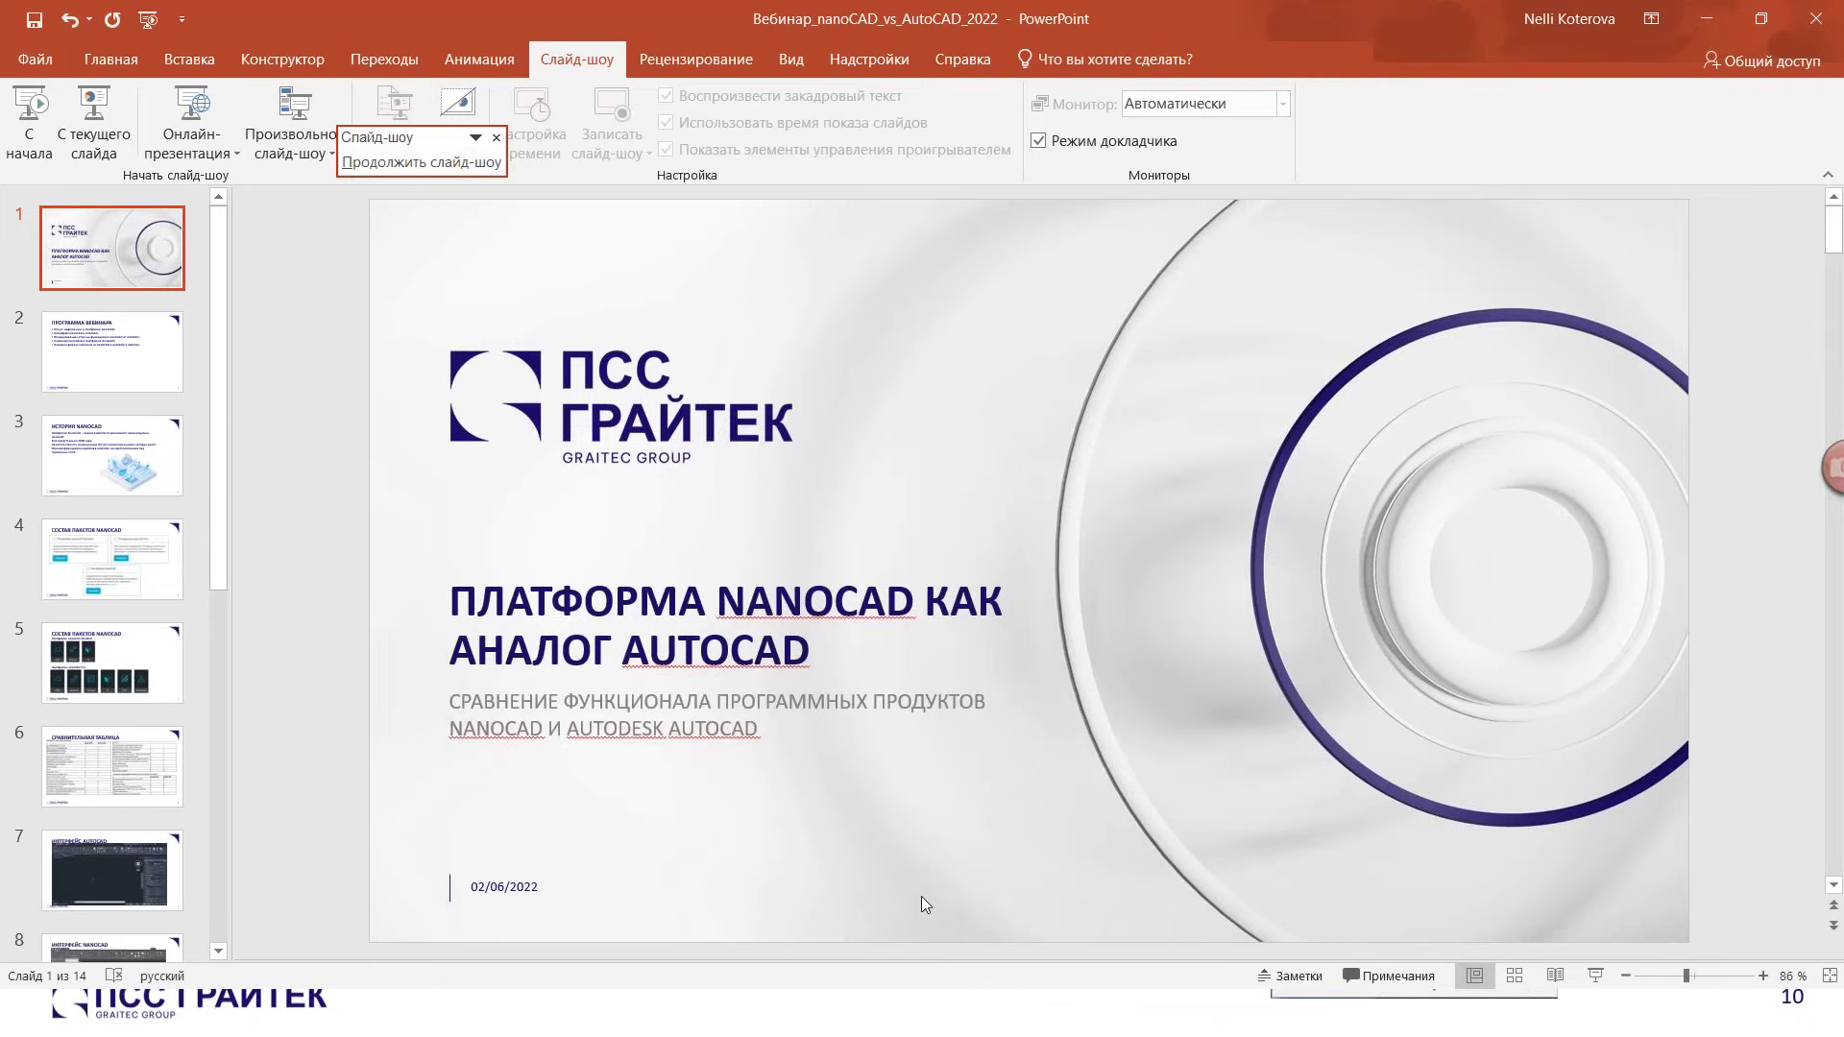
- Minimize the PowerPoint editor and bring the nanoCAD Platform web page to the front
{"action": "key", "text": "alt+Tab"}
{"action": "key", "text": "alt+Tab"}
{"action": "key", "text": "alt+Tab"}
{"action": "key", "text": "alt+Tab"}
{"action": "left_click", "coordinate": [1708, 22]}
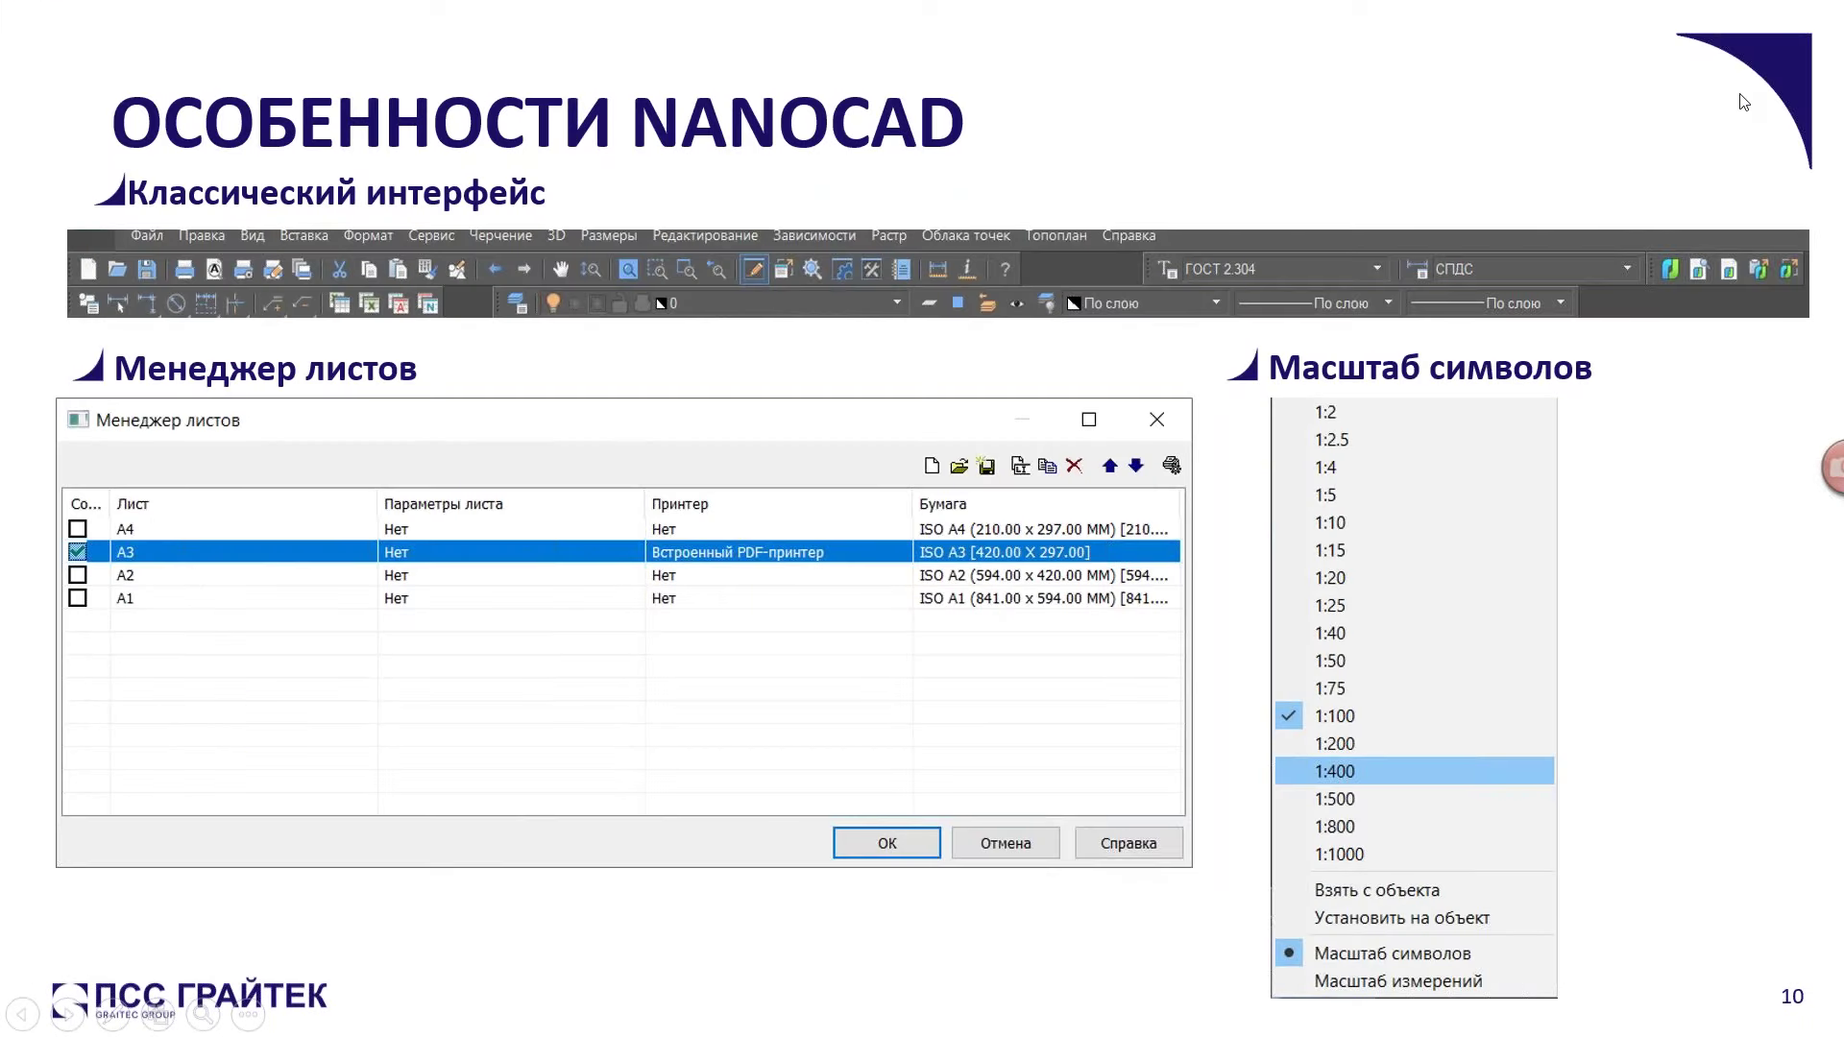
{"action": "left_click", "coordinate": [1746, 99]}
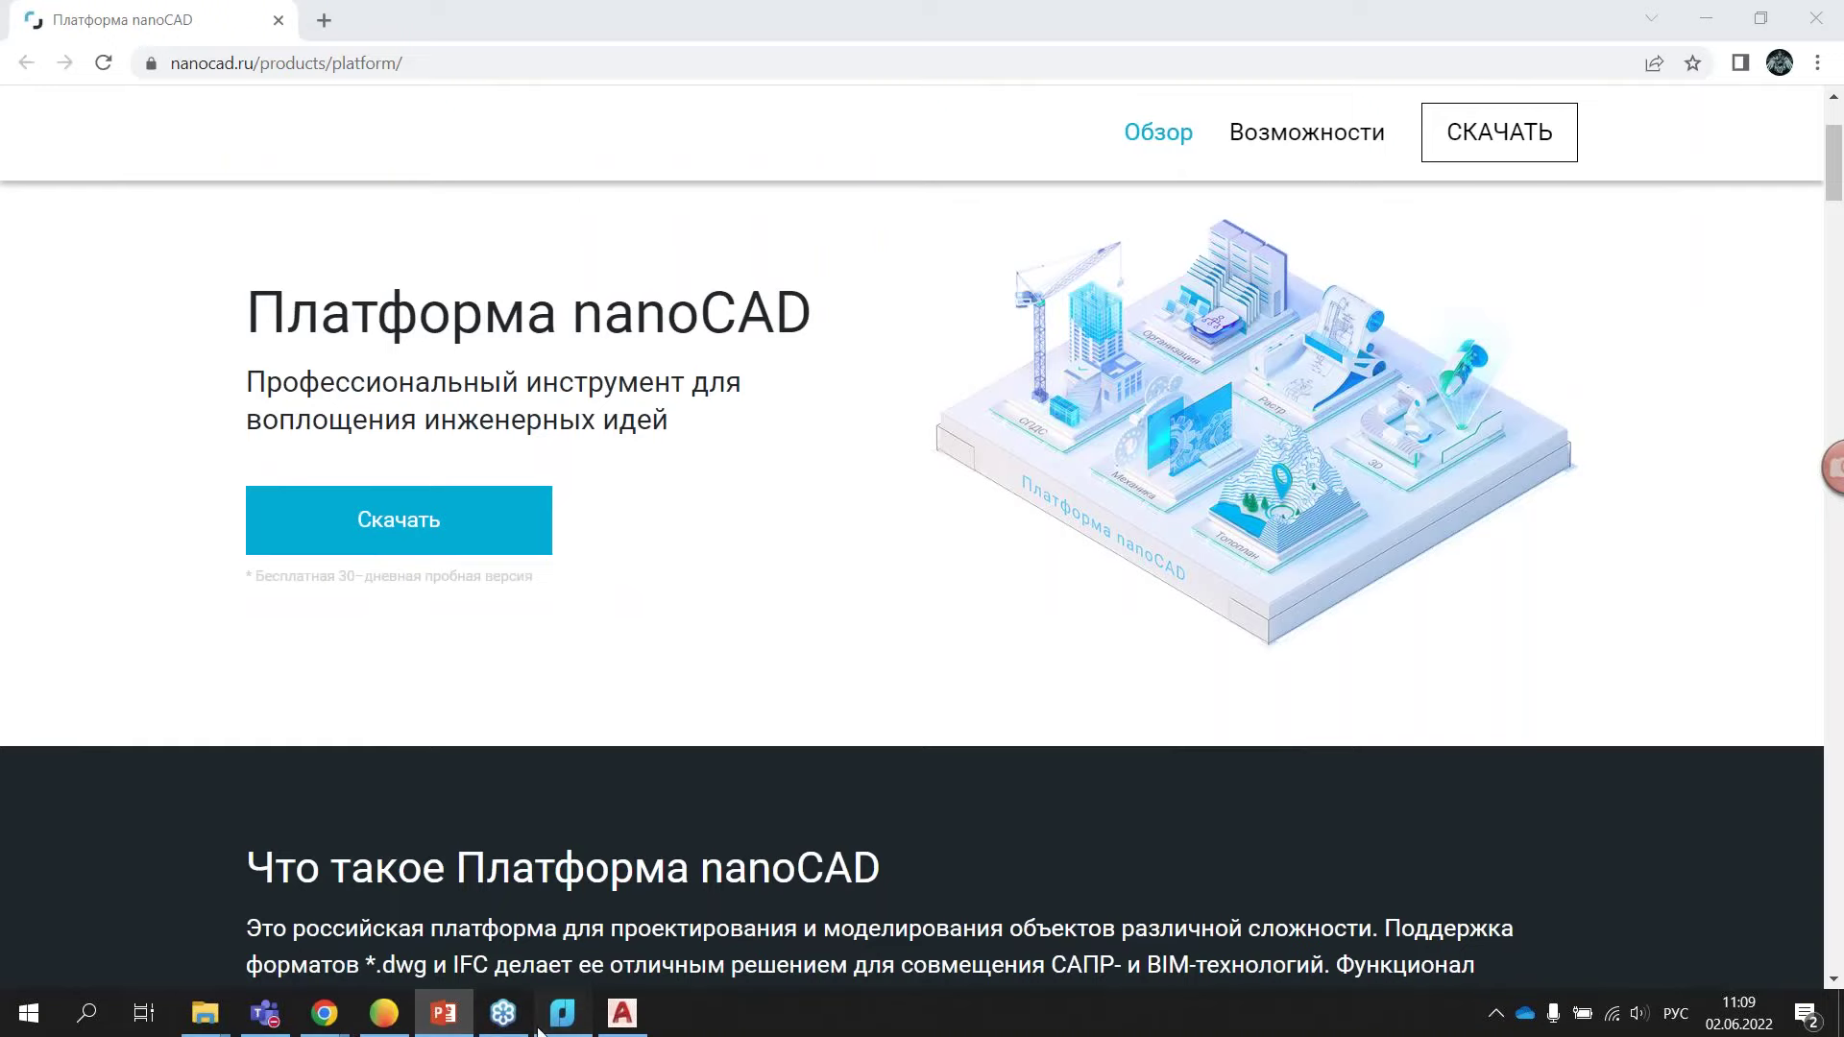
- In nanoCAD's Главная tab, hide the ribbon to show classic menus, restore it, then return to PowerPoint
{"action": "left_click", "coordinate": [563, 1012]}
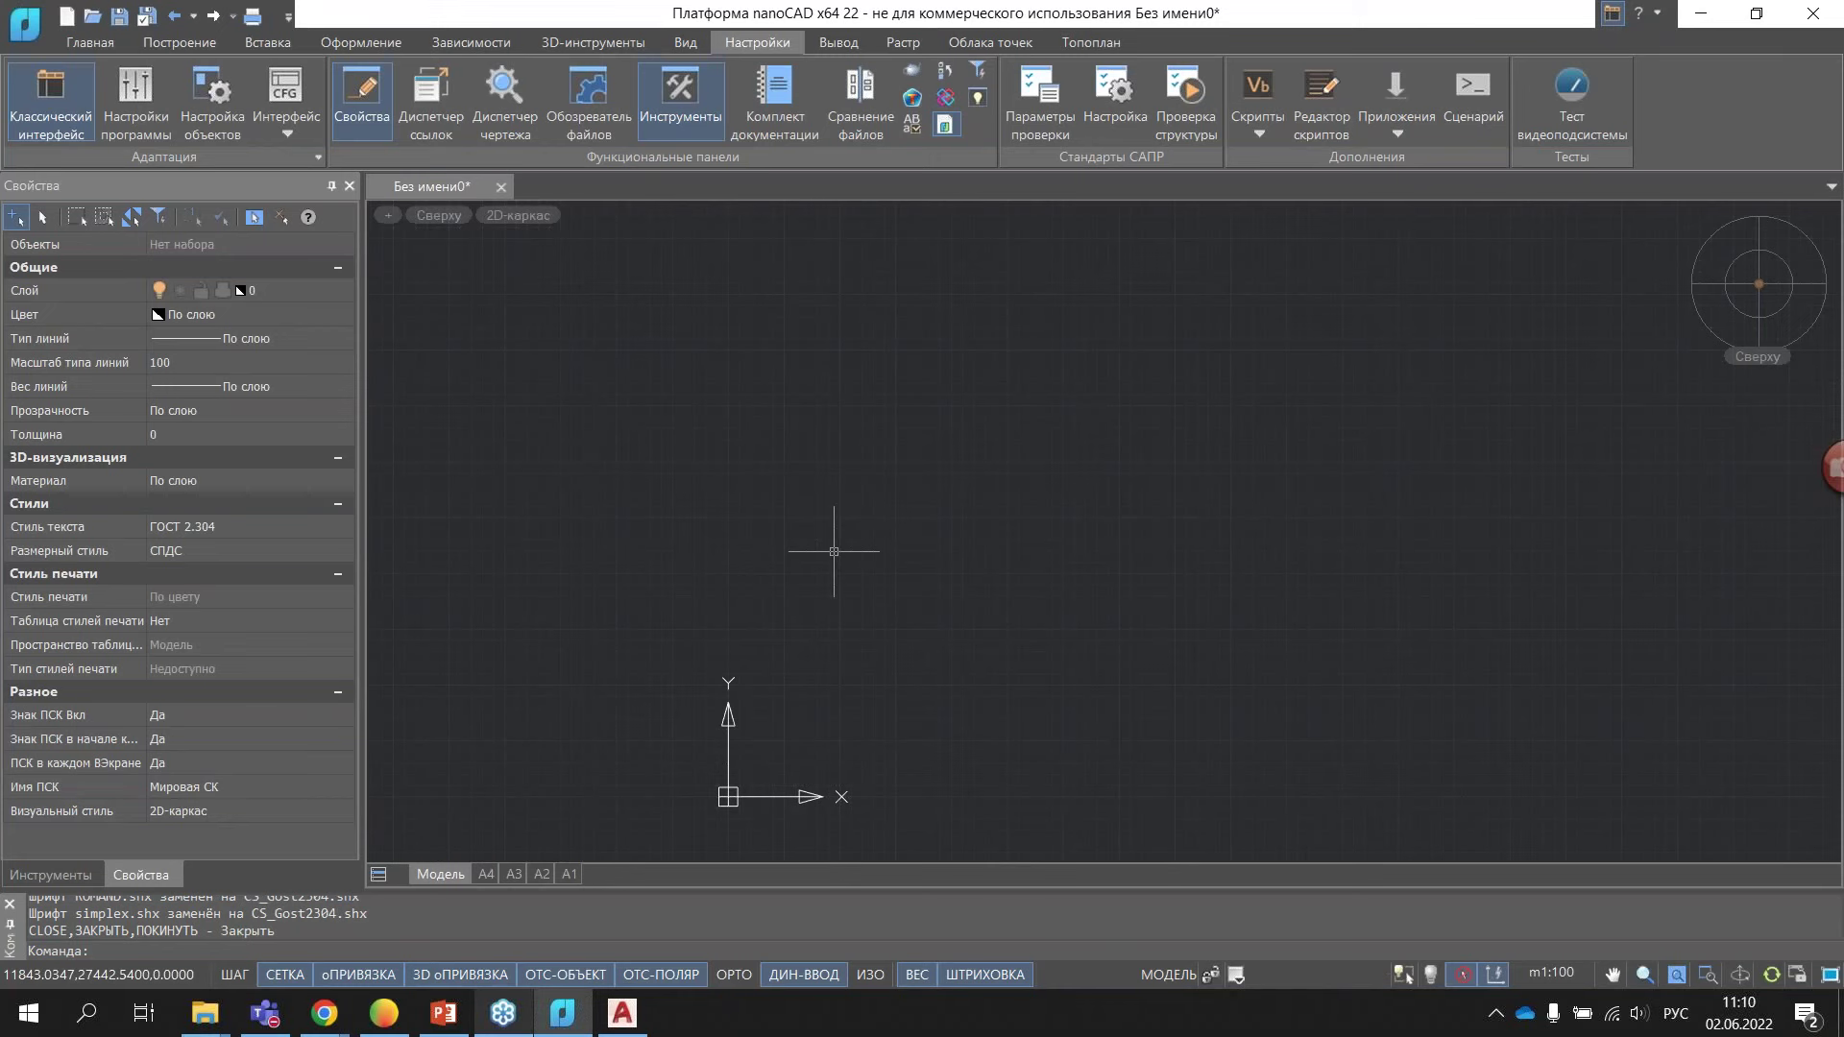
{"action": "left_click", "coordinate": [100, 37]}
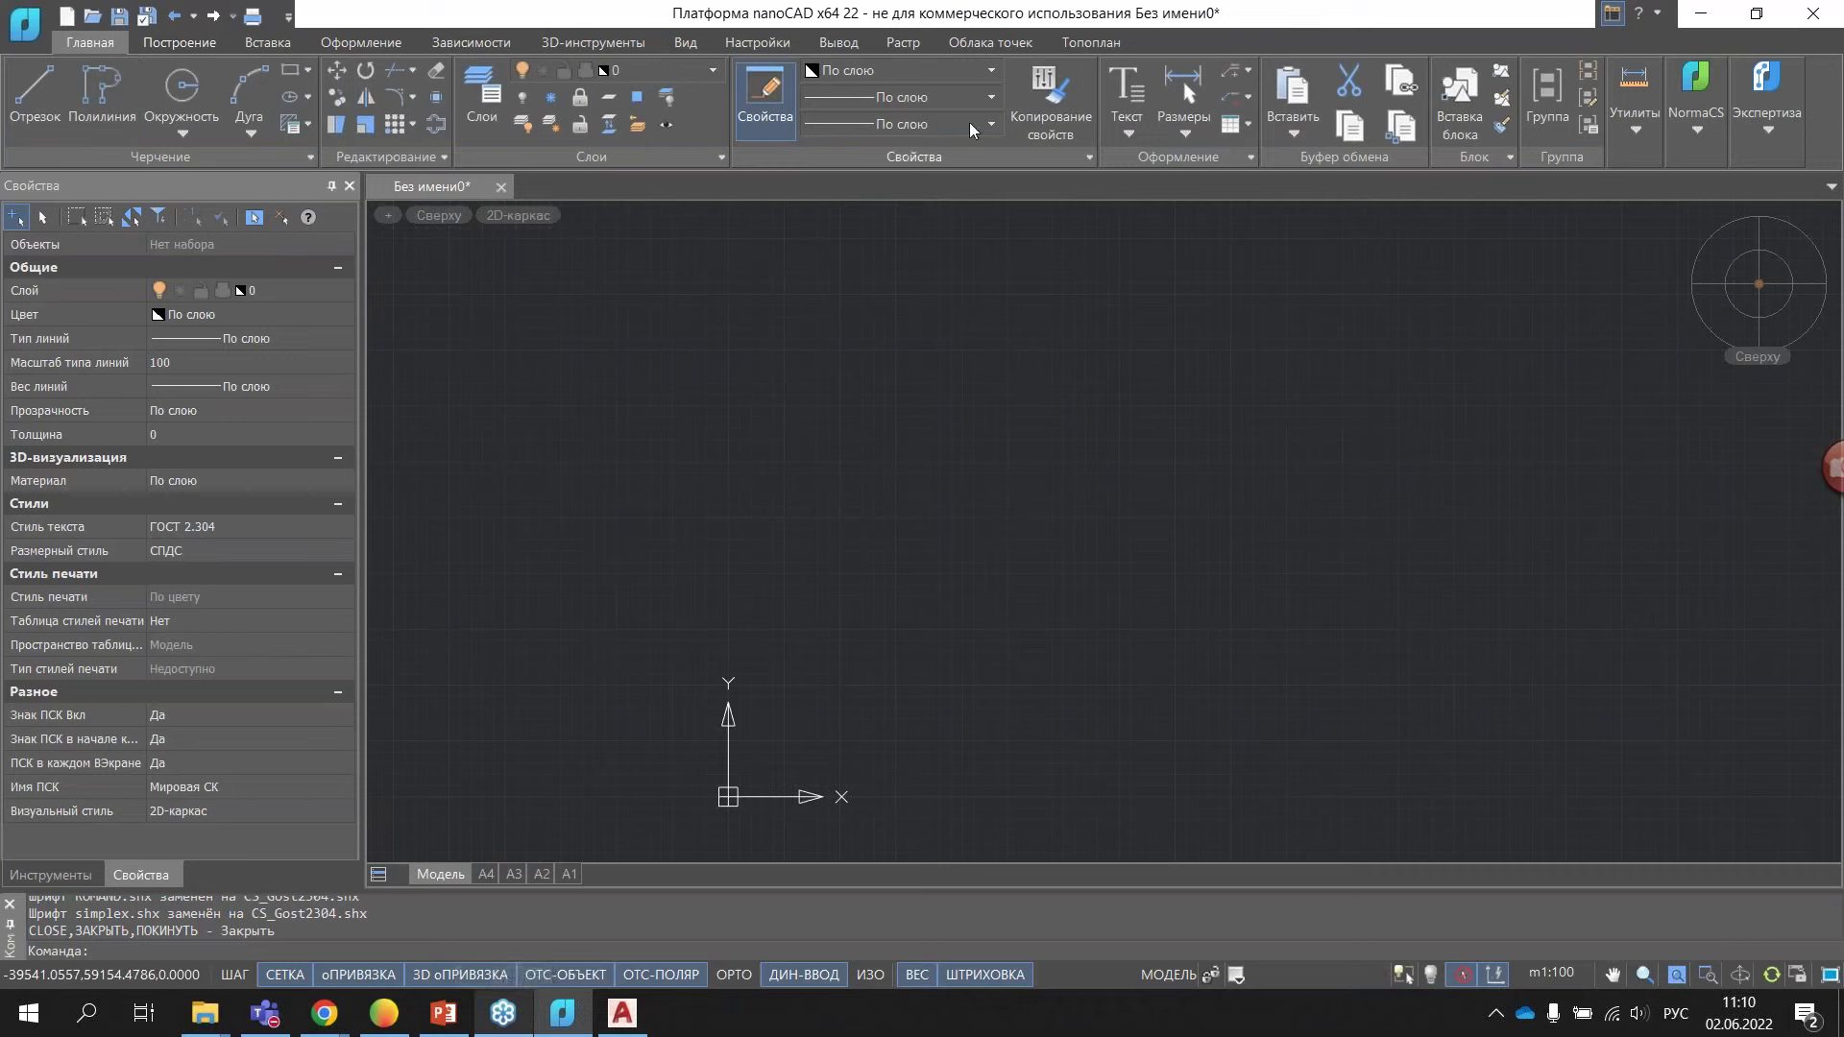
{"action": "left_click", "coordinate": [1614, 15]}
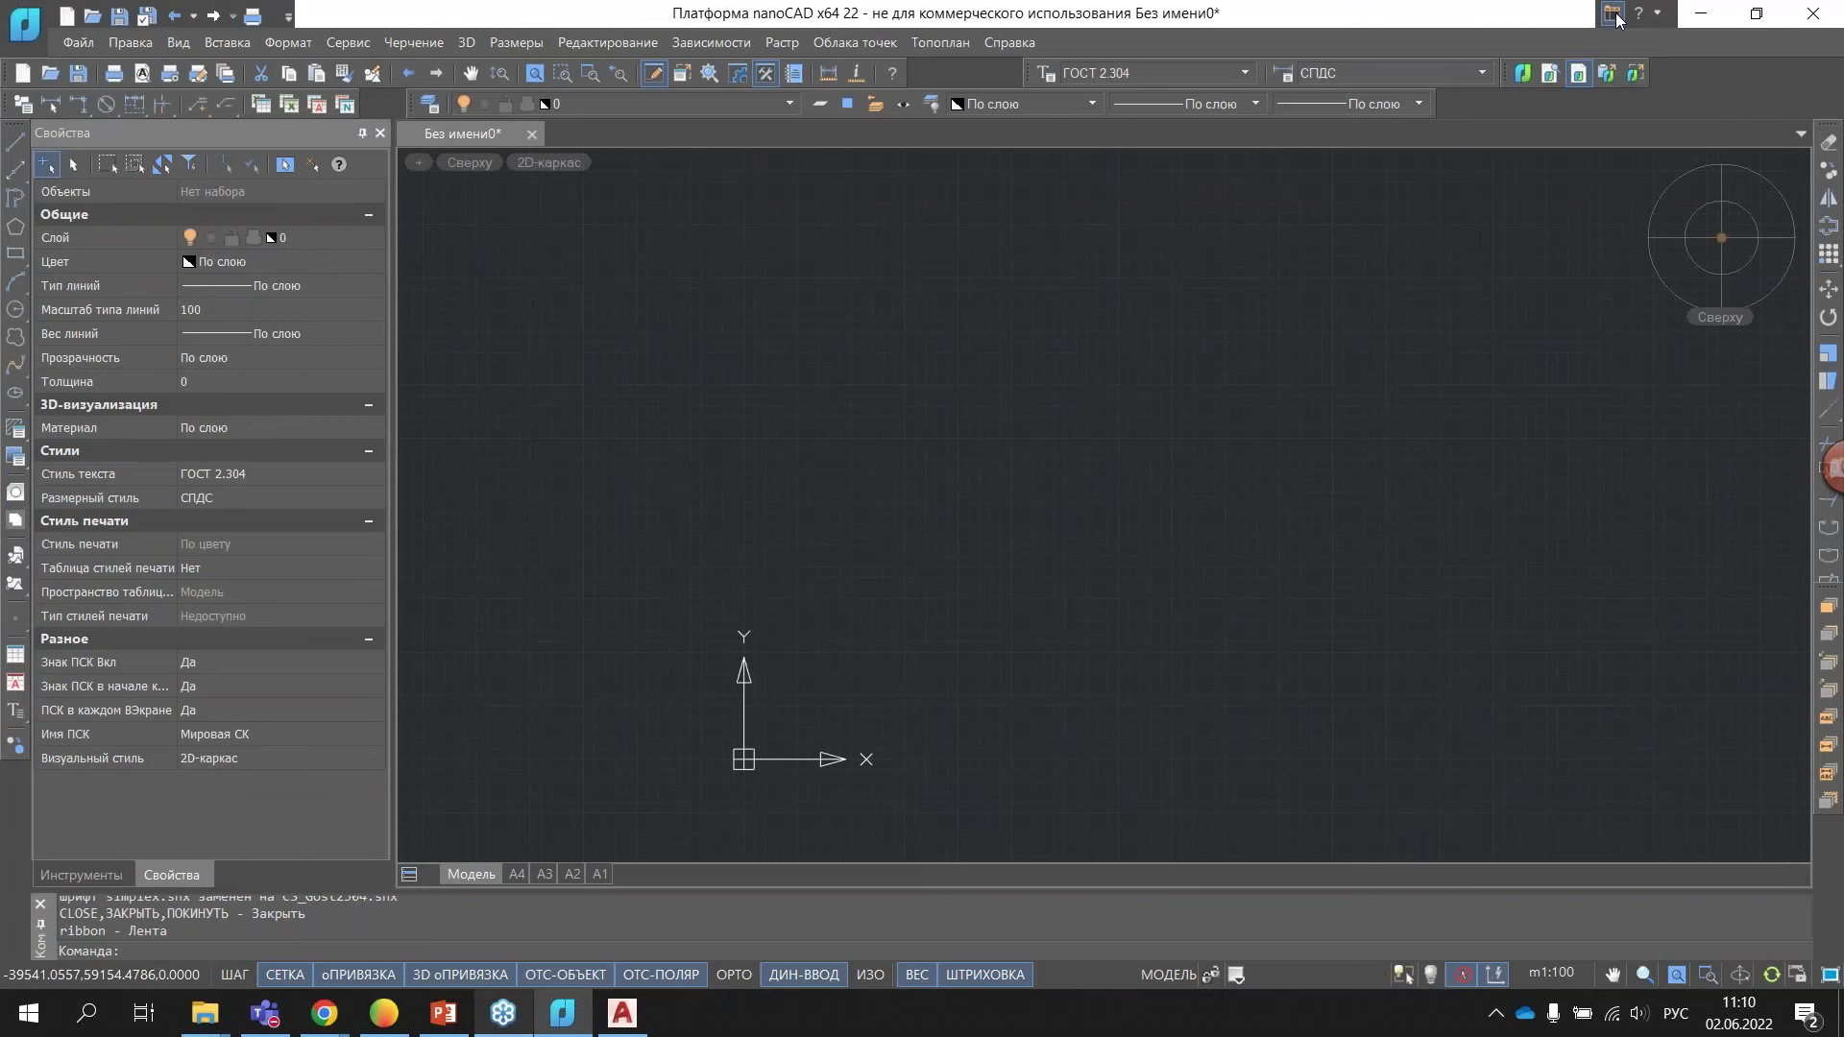
{"action": "left_click", "coordinate": [1614, 14]}
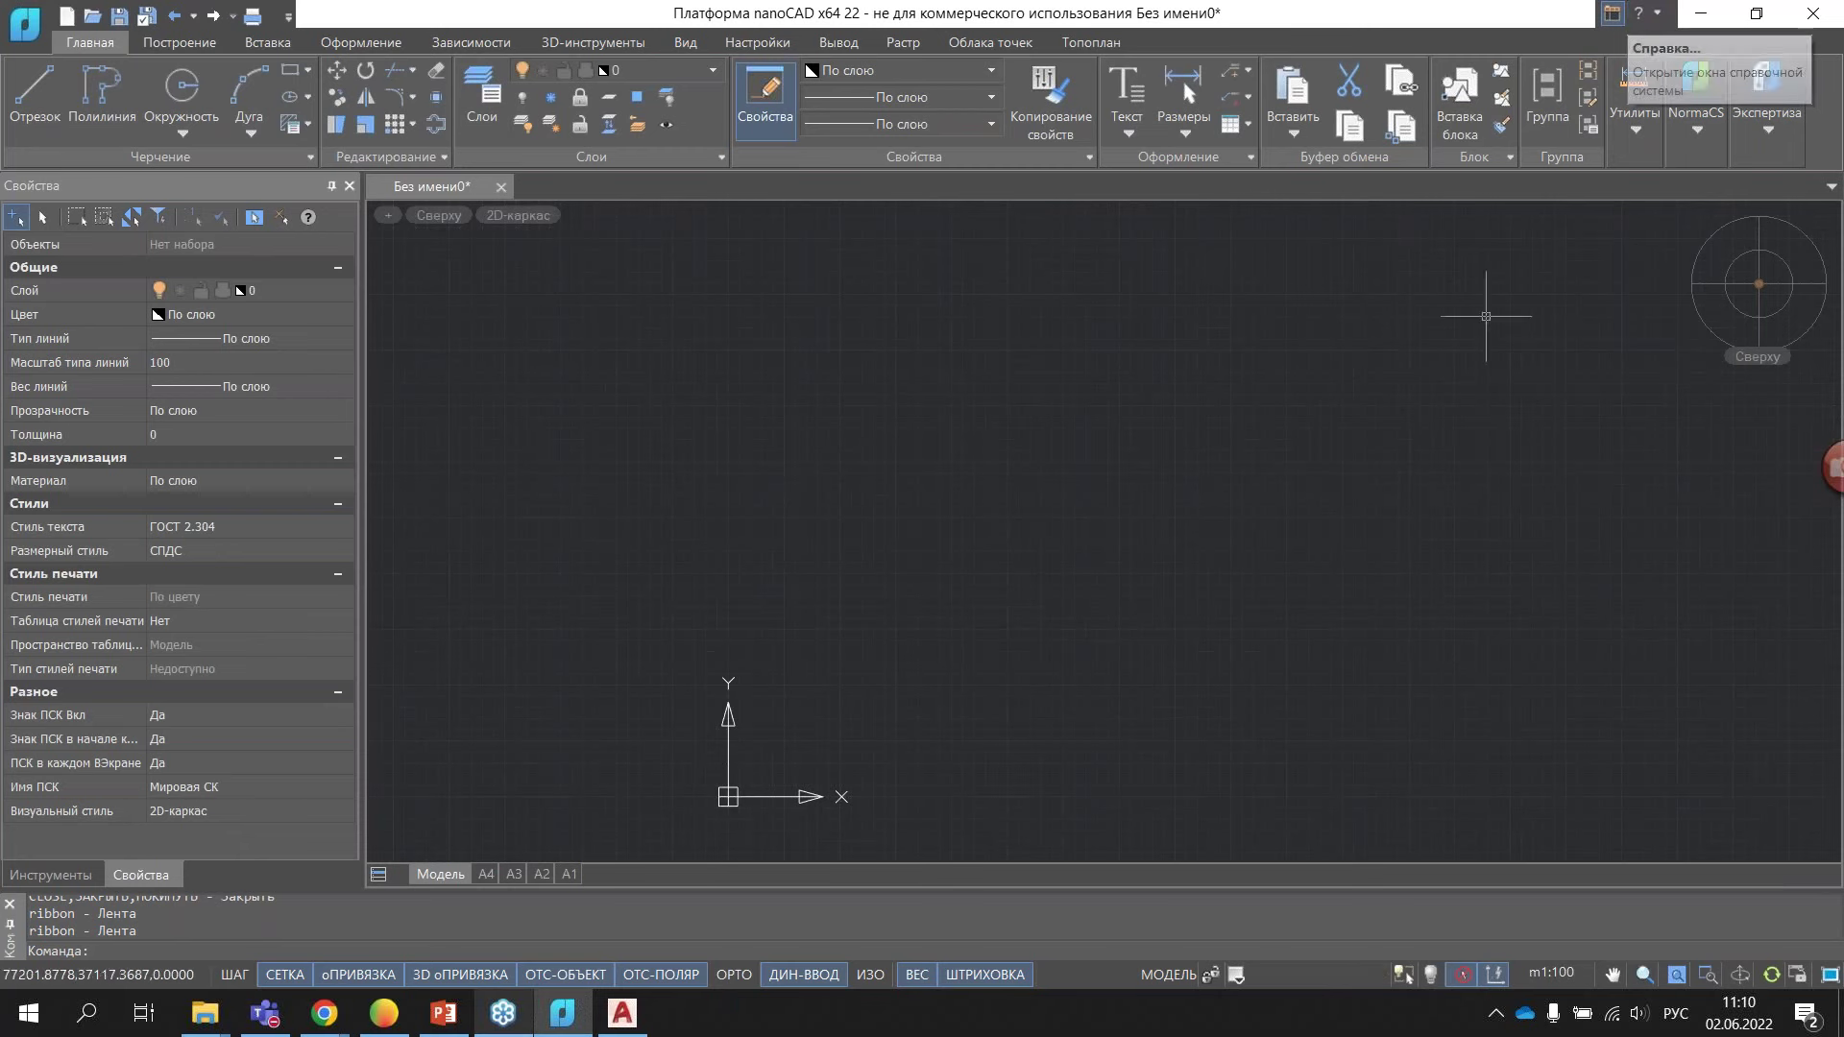
{"action": "left_click", "coordinate": [448, 1026]}
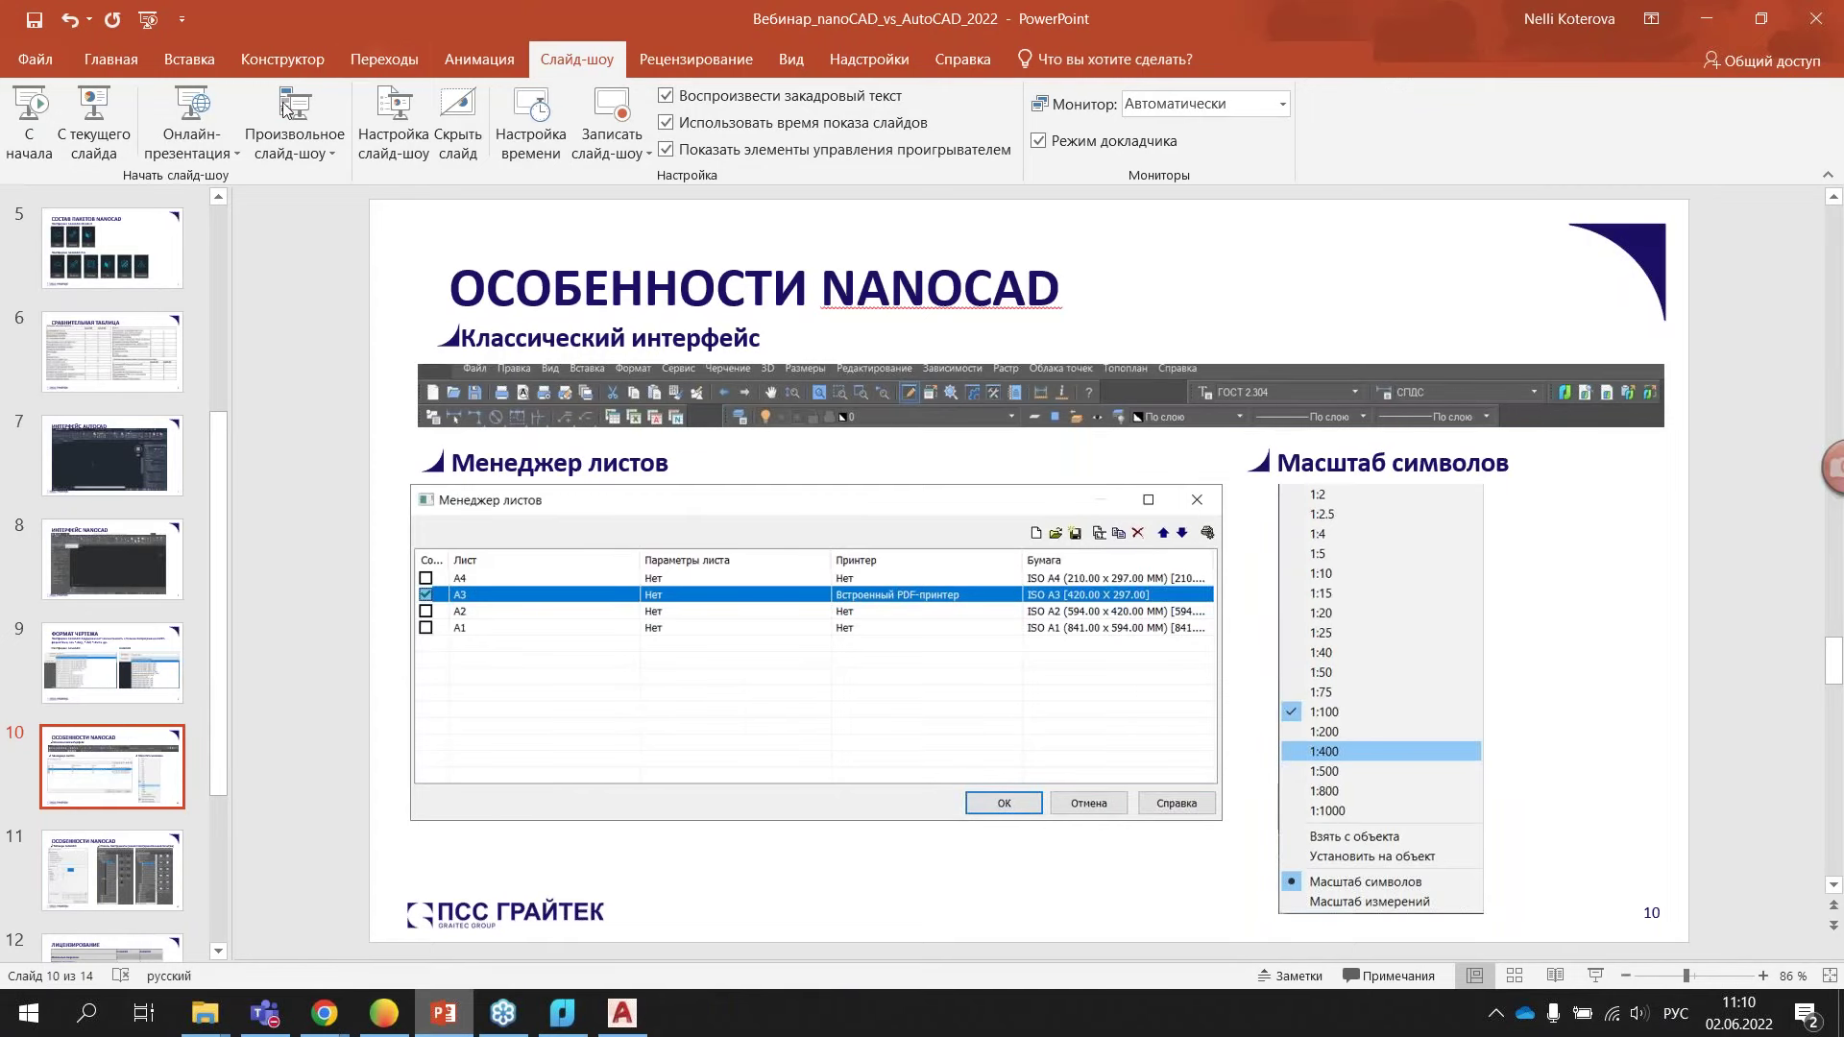
- Run the slide show from slide 10 through the licensing slide, then exit and switch to AutoCAD
{"action": "left_click", "coordinate": [80, 156]}
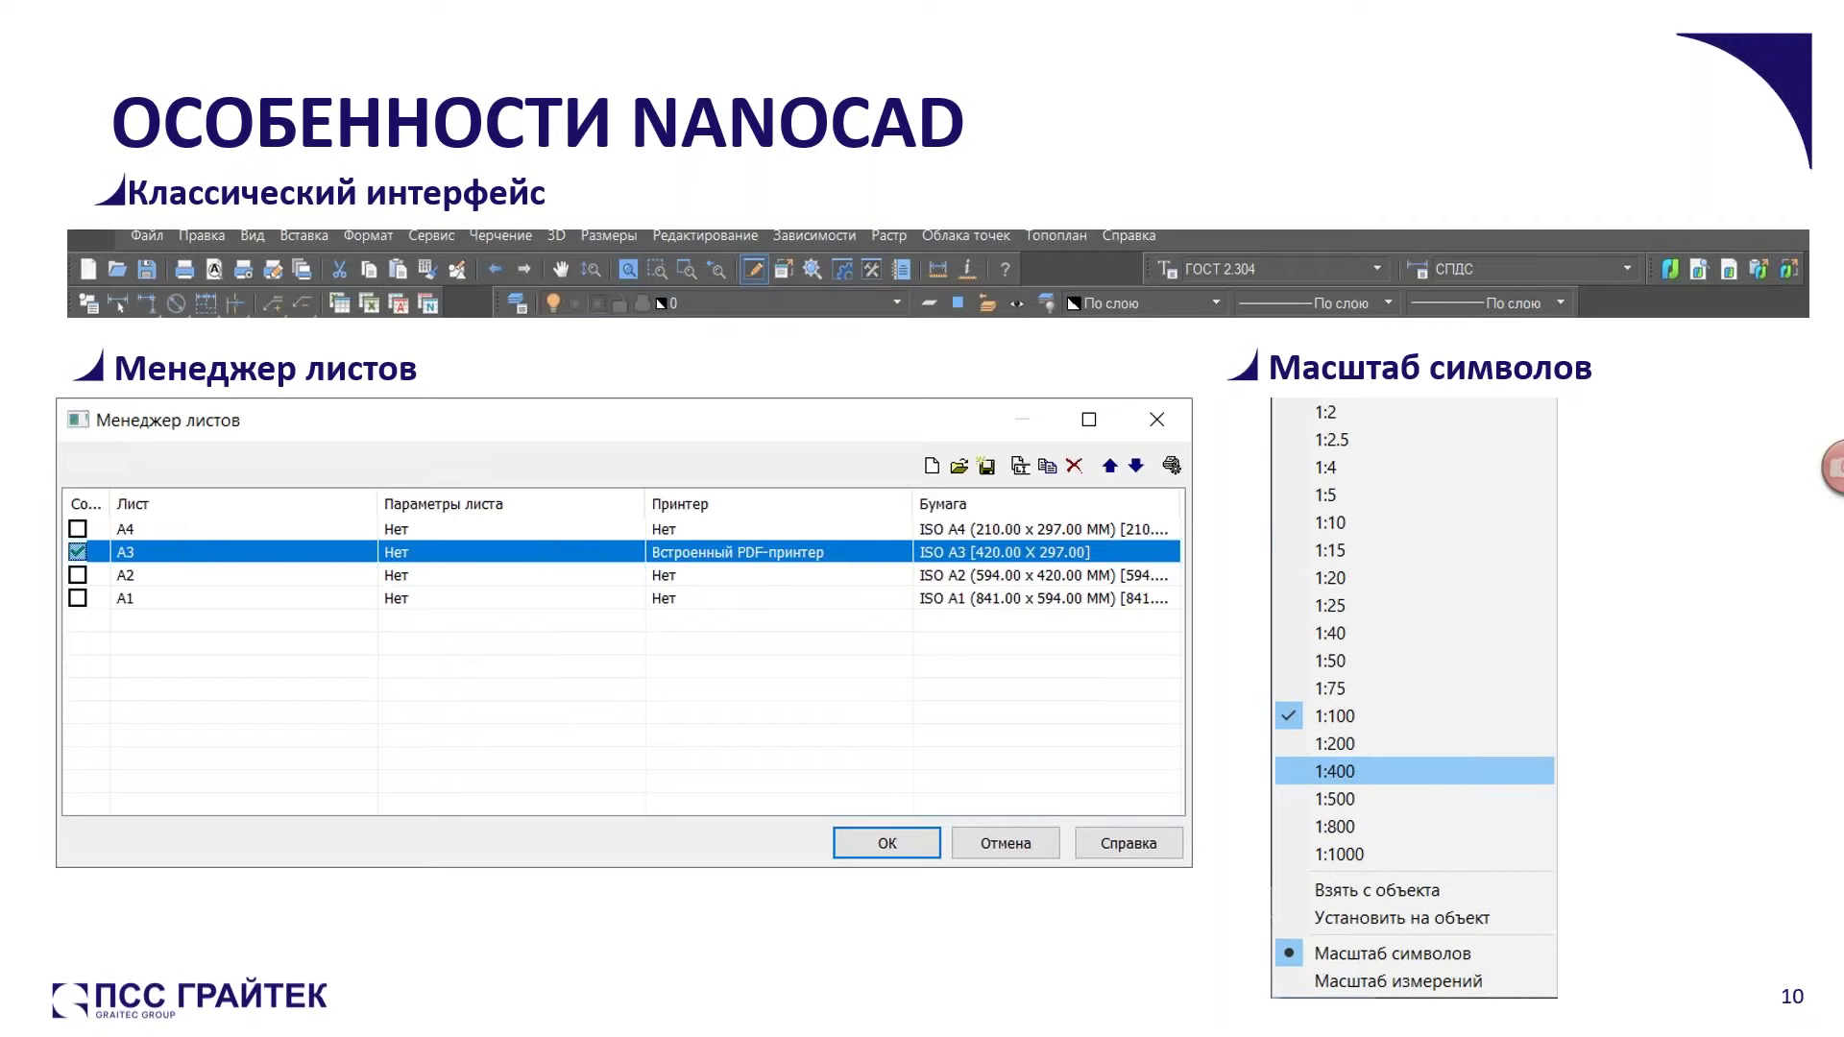
{"action": "key", "text": "alt+Tab"}
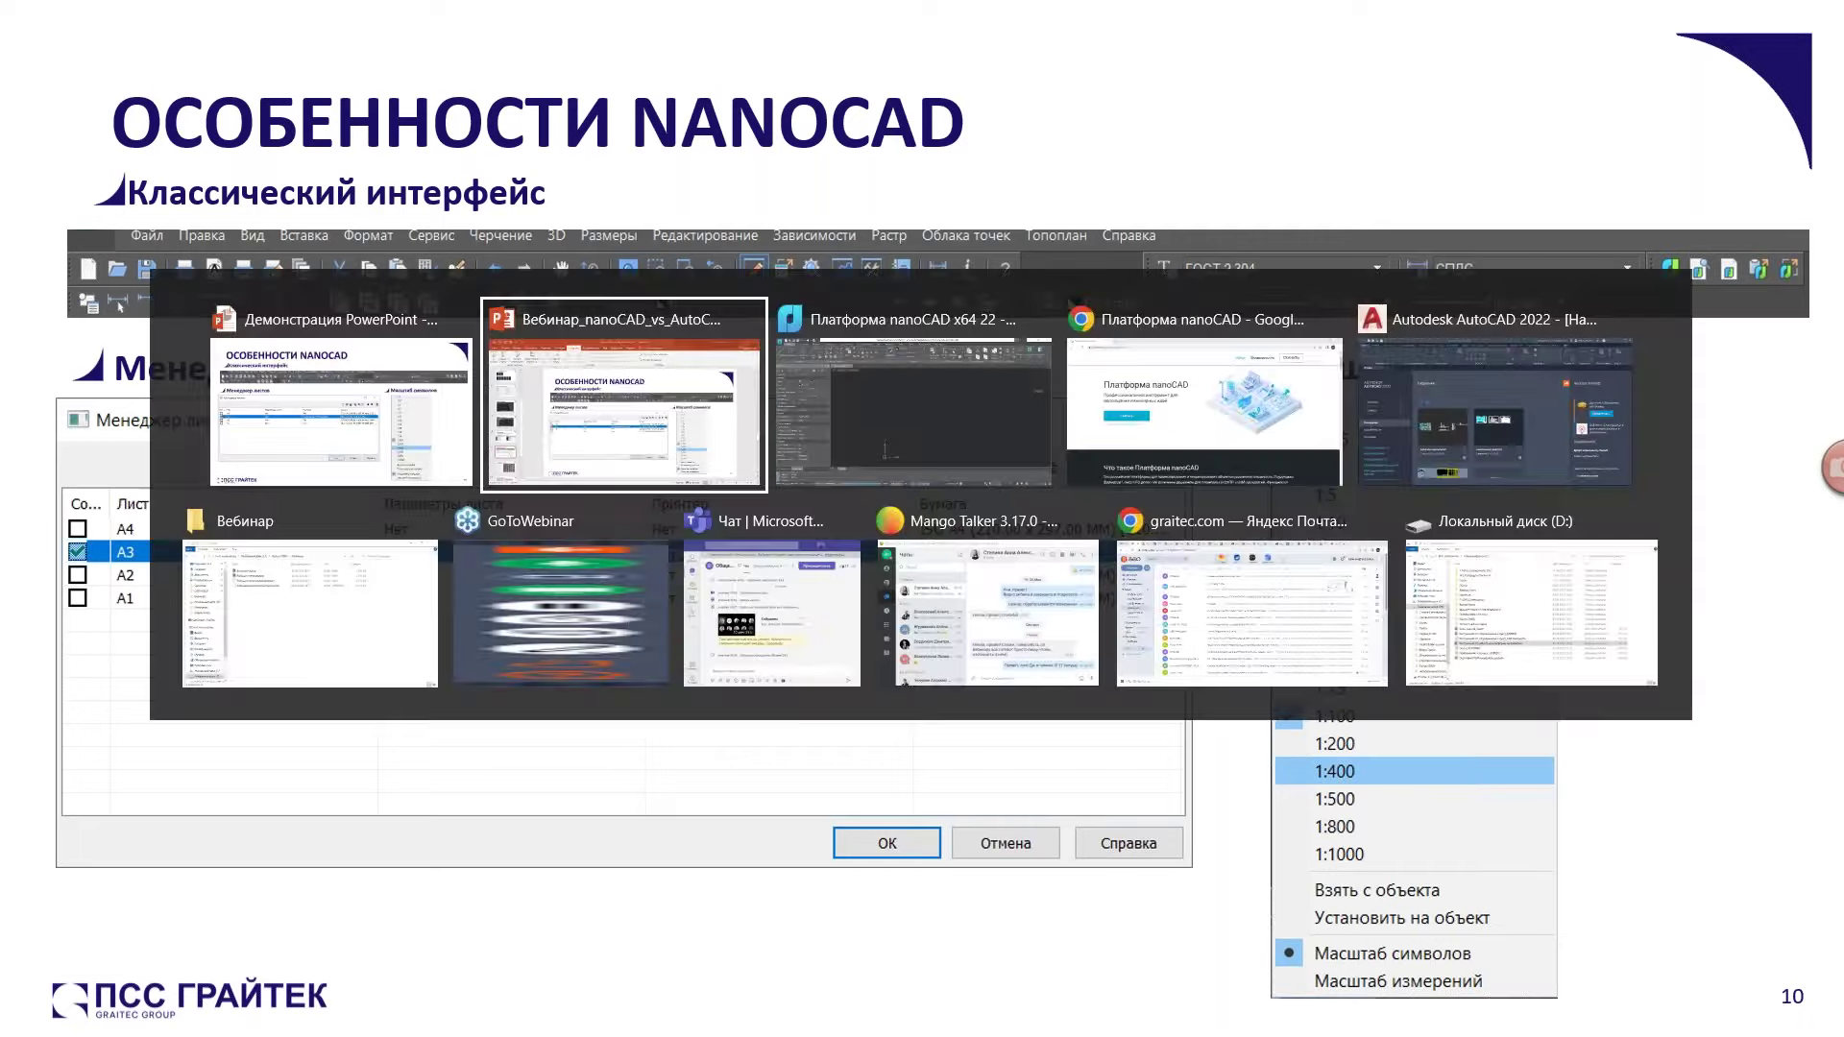
{"action": "key", "text": "alt+Tab"}
{"action": "key", "text": "Right"}
{"action": "key", "text": "Right"}
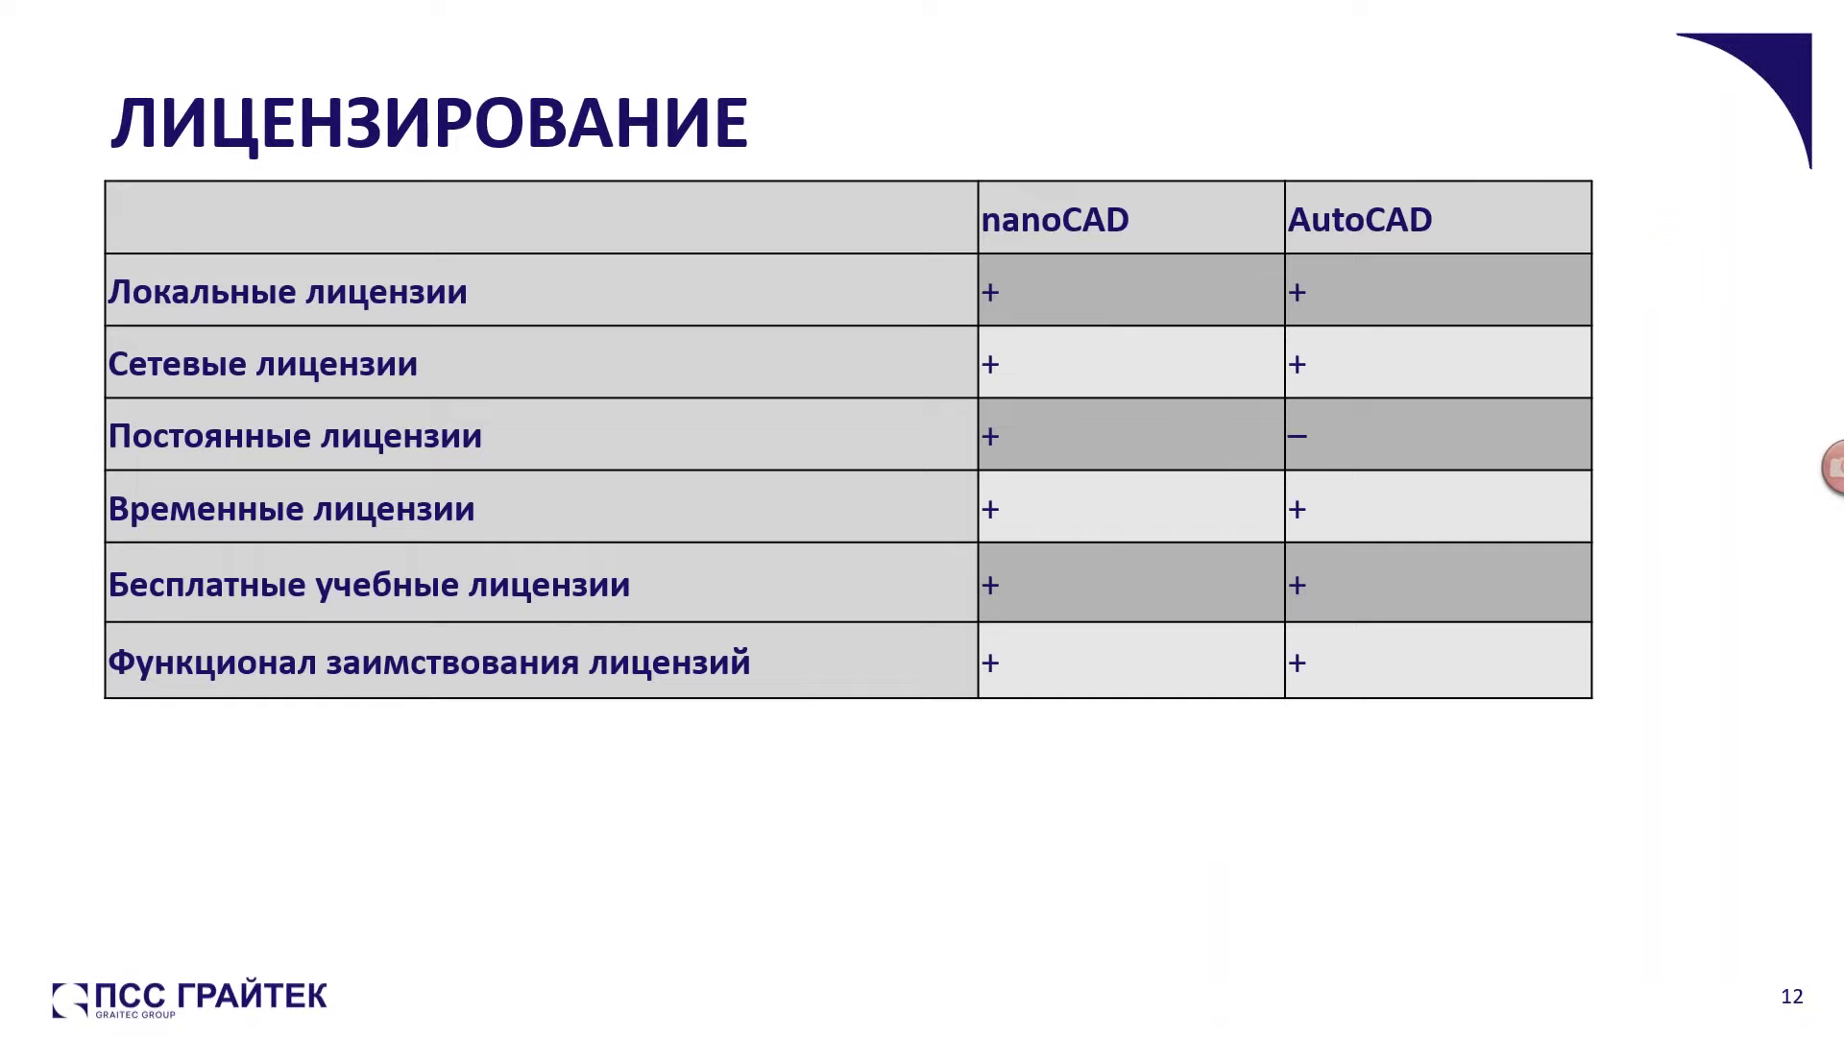
{"action": "key", "text": "Left"}
{"action": "key", "text": "Left"}
{"action": "key", "text": "Left"}
{"action": "key", "text": "Right"}
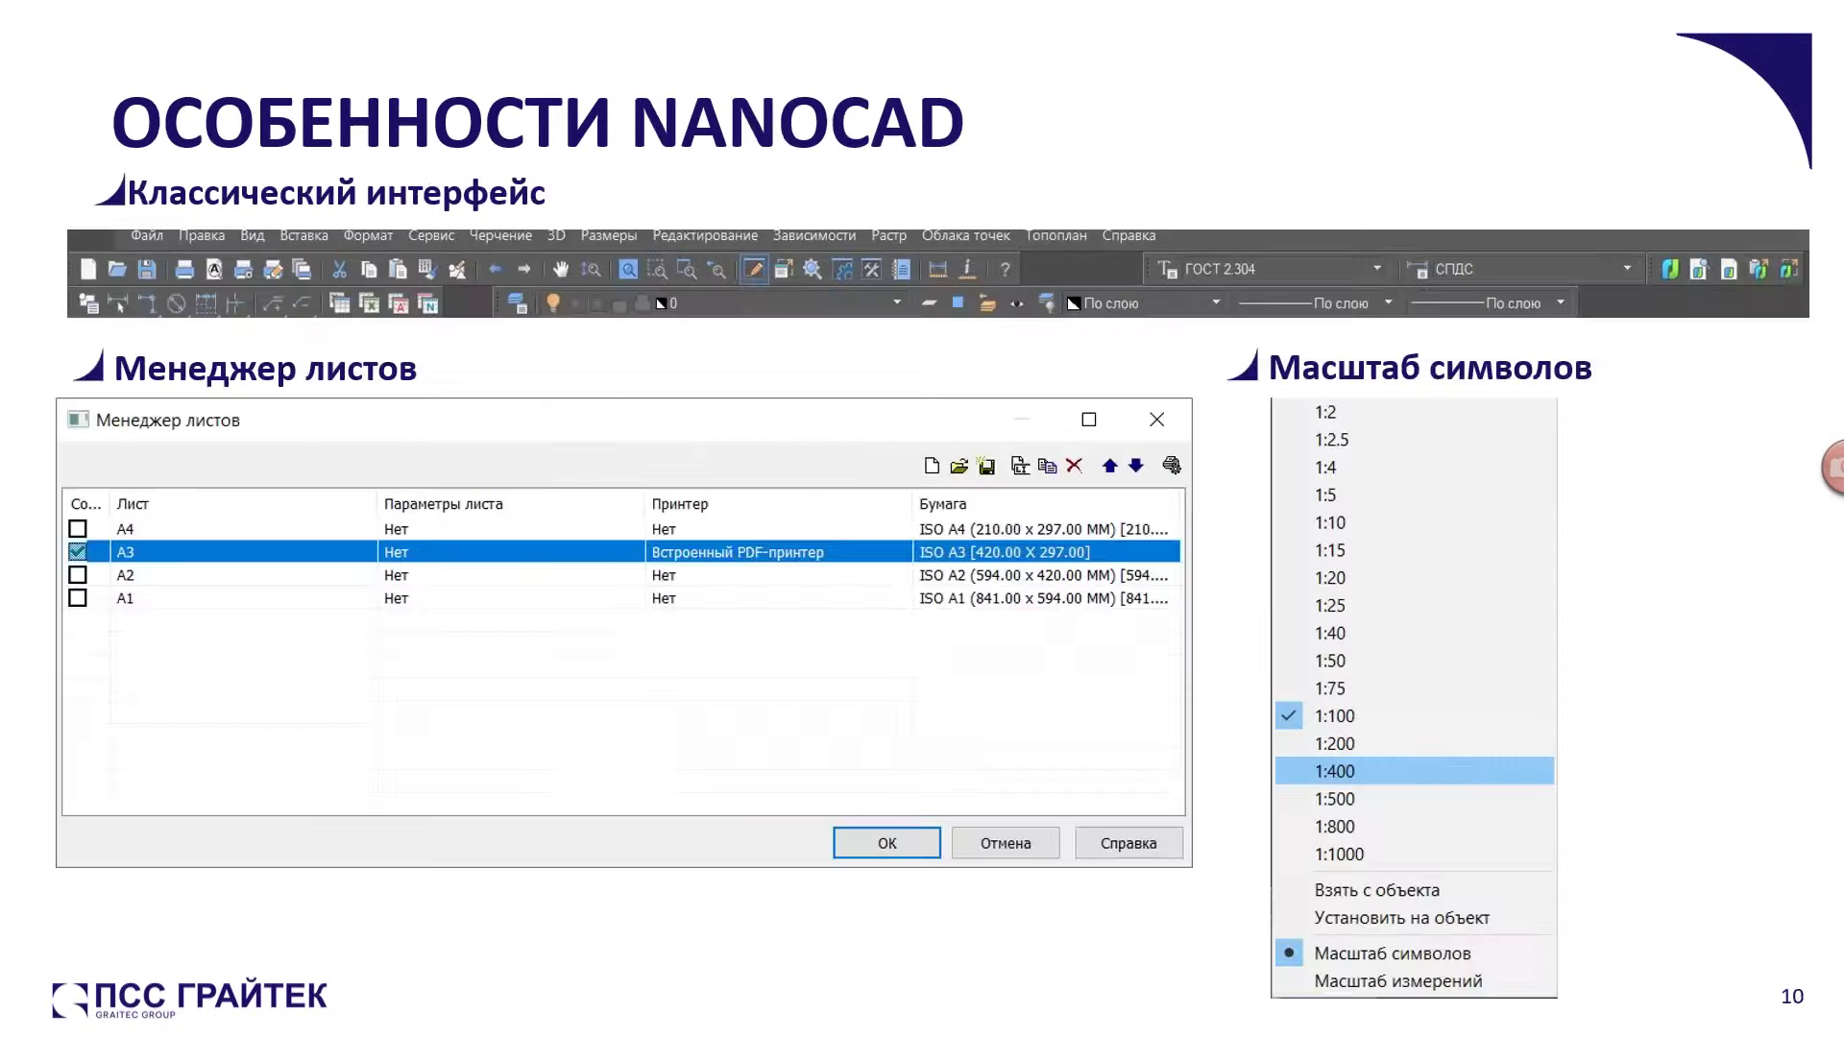
{"action": "key", "text": "Right"}
{"action": "key", "text": "Right"}
{"action": "key", "text": "Escape"}
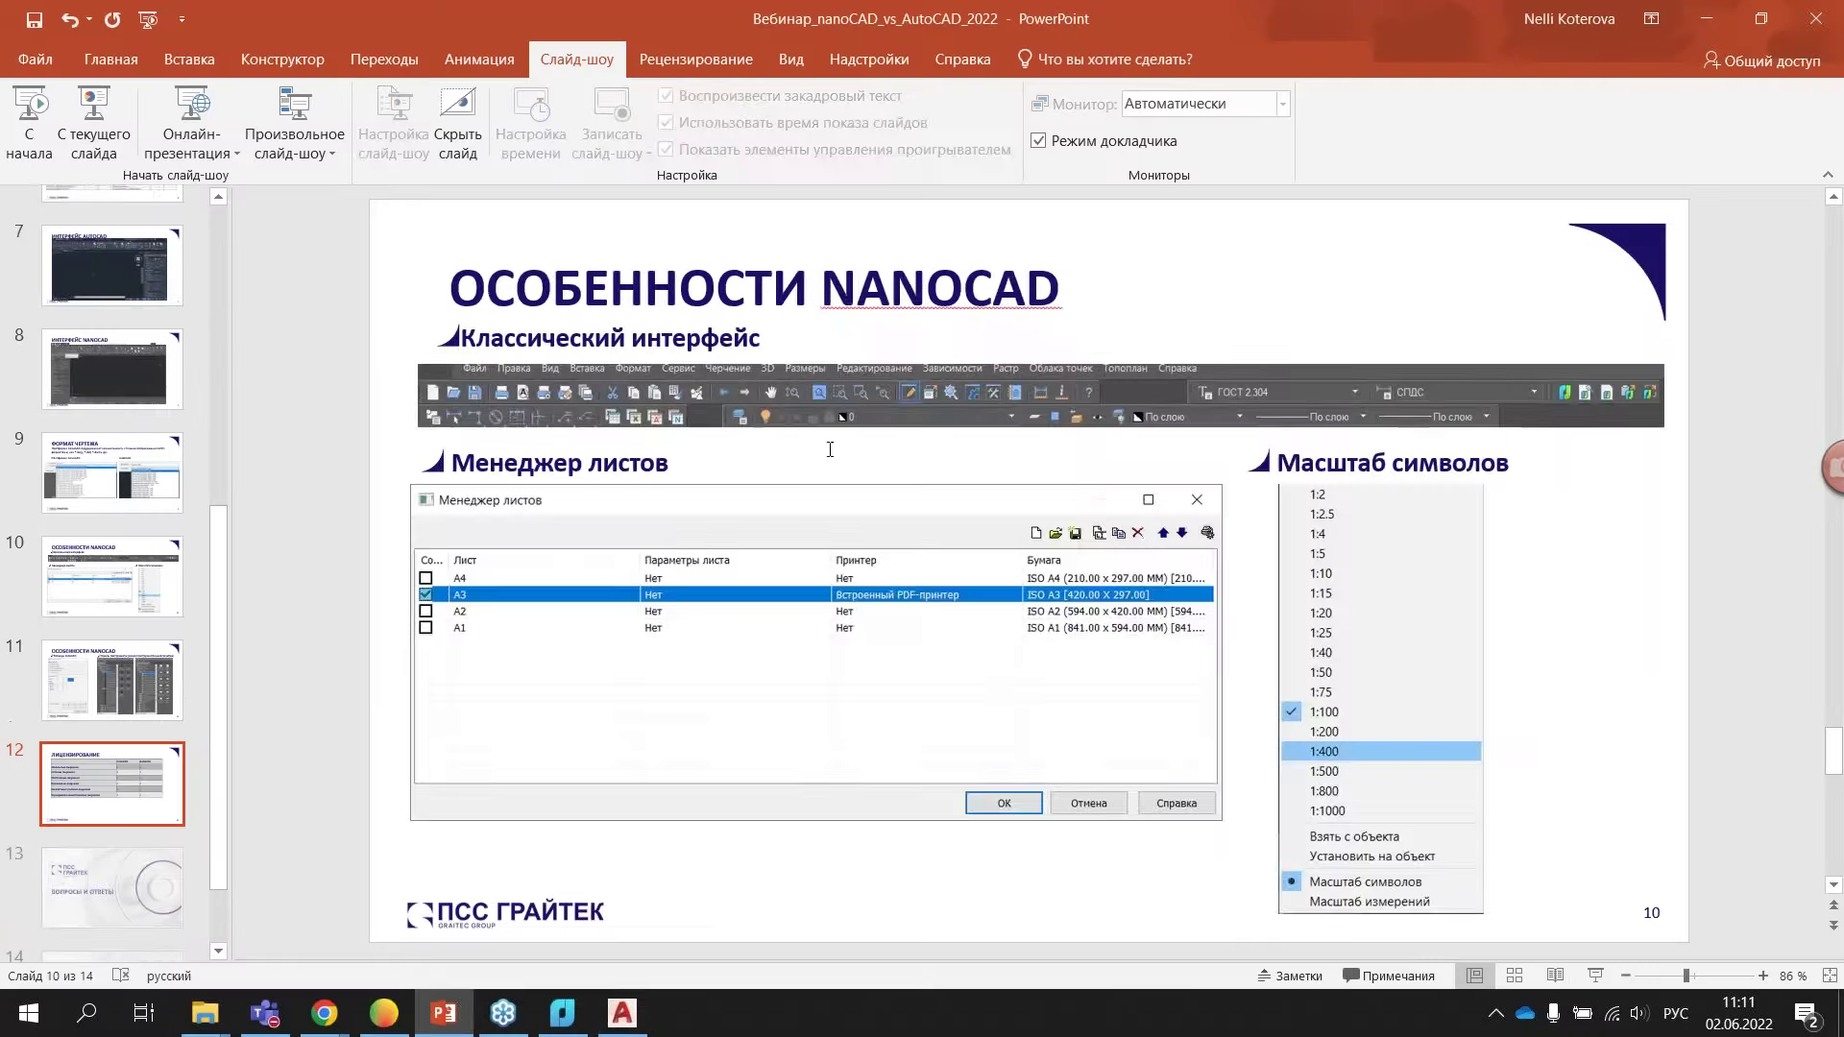
{"action": "key", "text": "alt+Tab"}
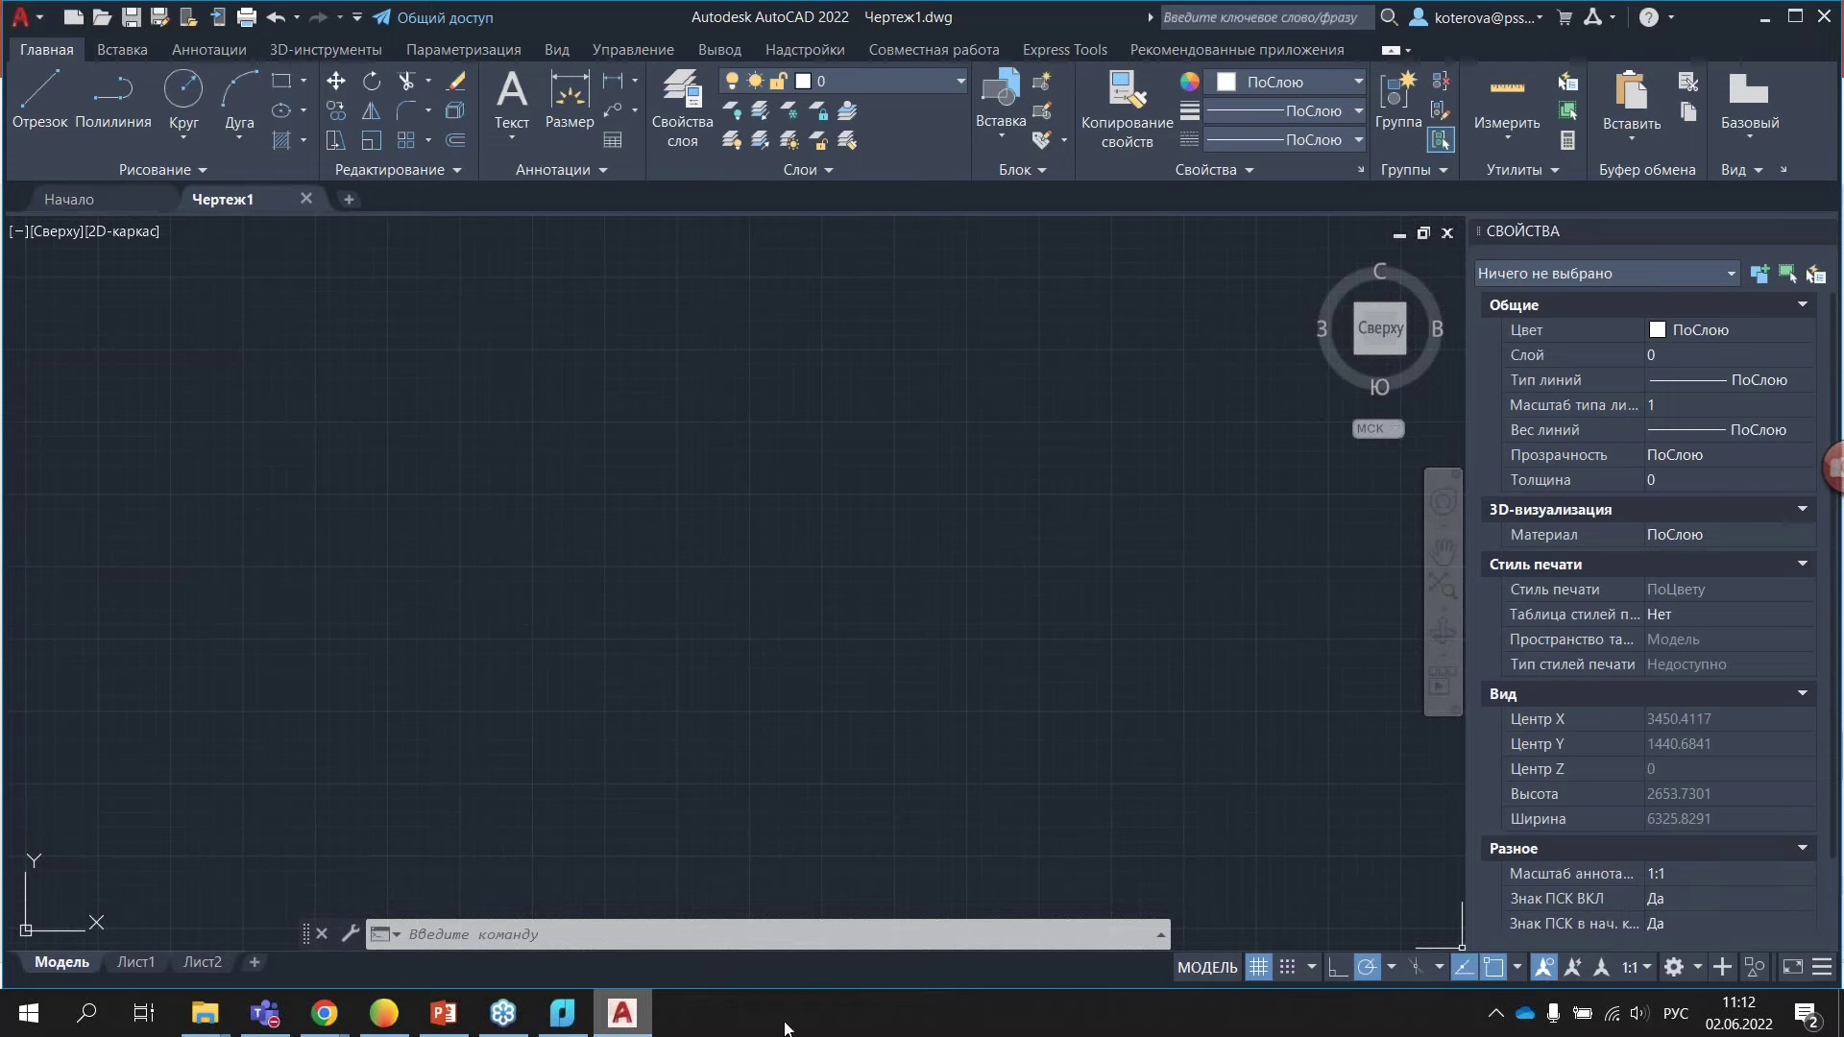
- Switch to nanoCAD, showing the empty drawing Без имени0
{"action": "left_click", "coordinate": [575, 1024]}
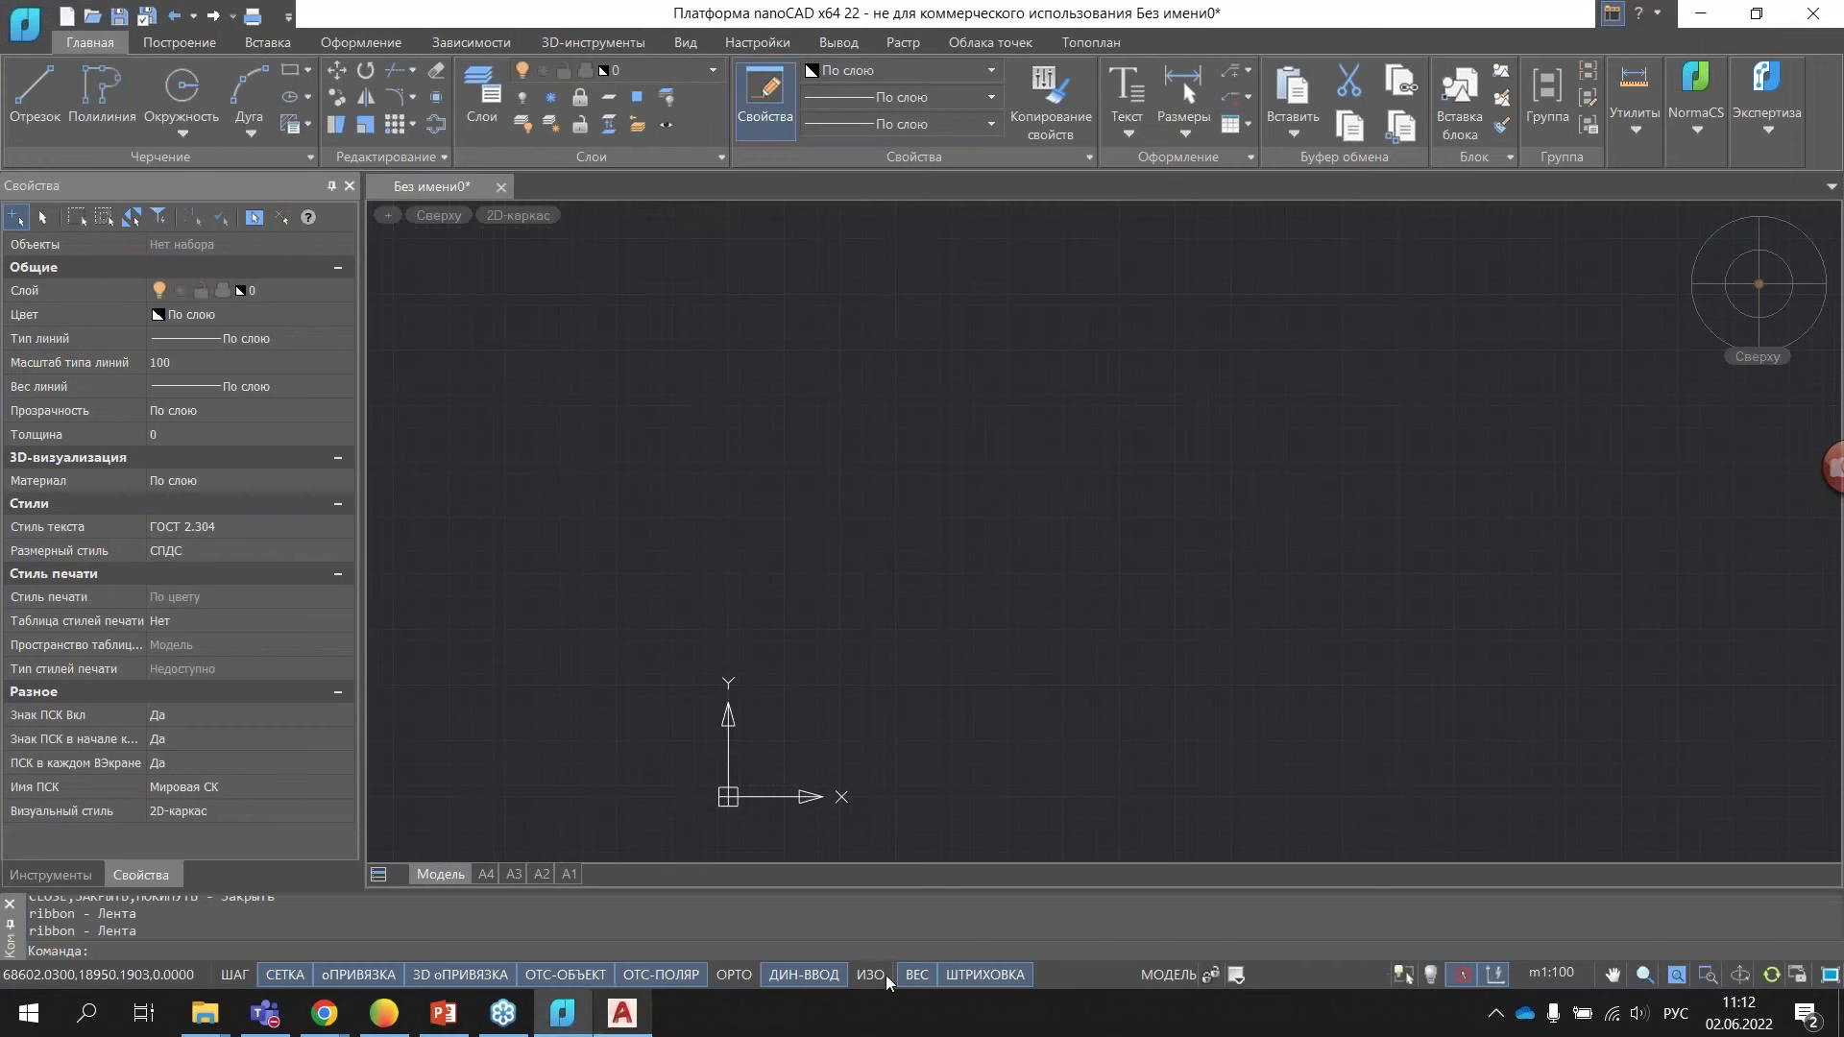
- Check the m1:100 annotation scale, start Multiline Text, and place the text box's first corner
{"action": "left_click", "coordinate": [1549, 975]}
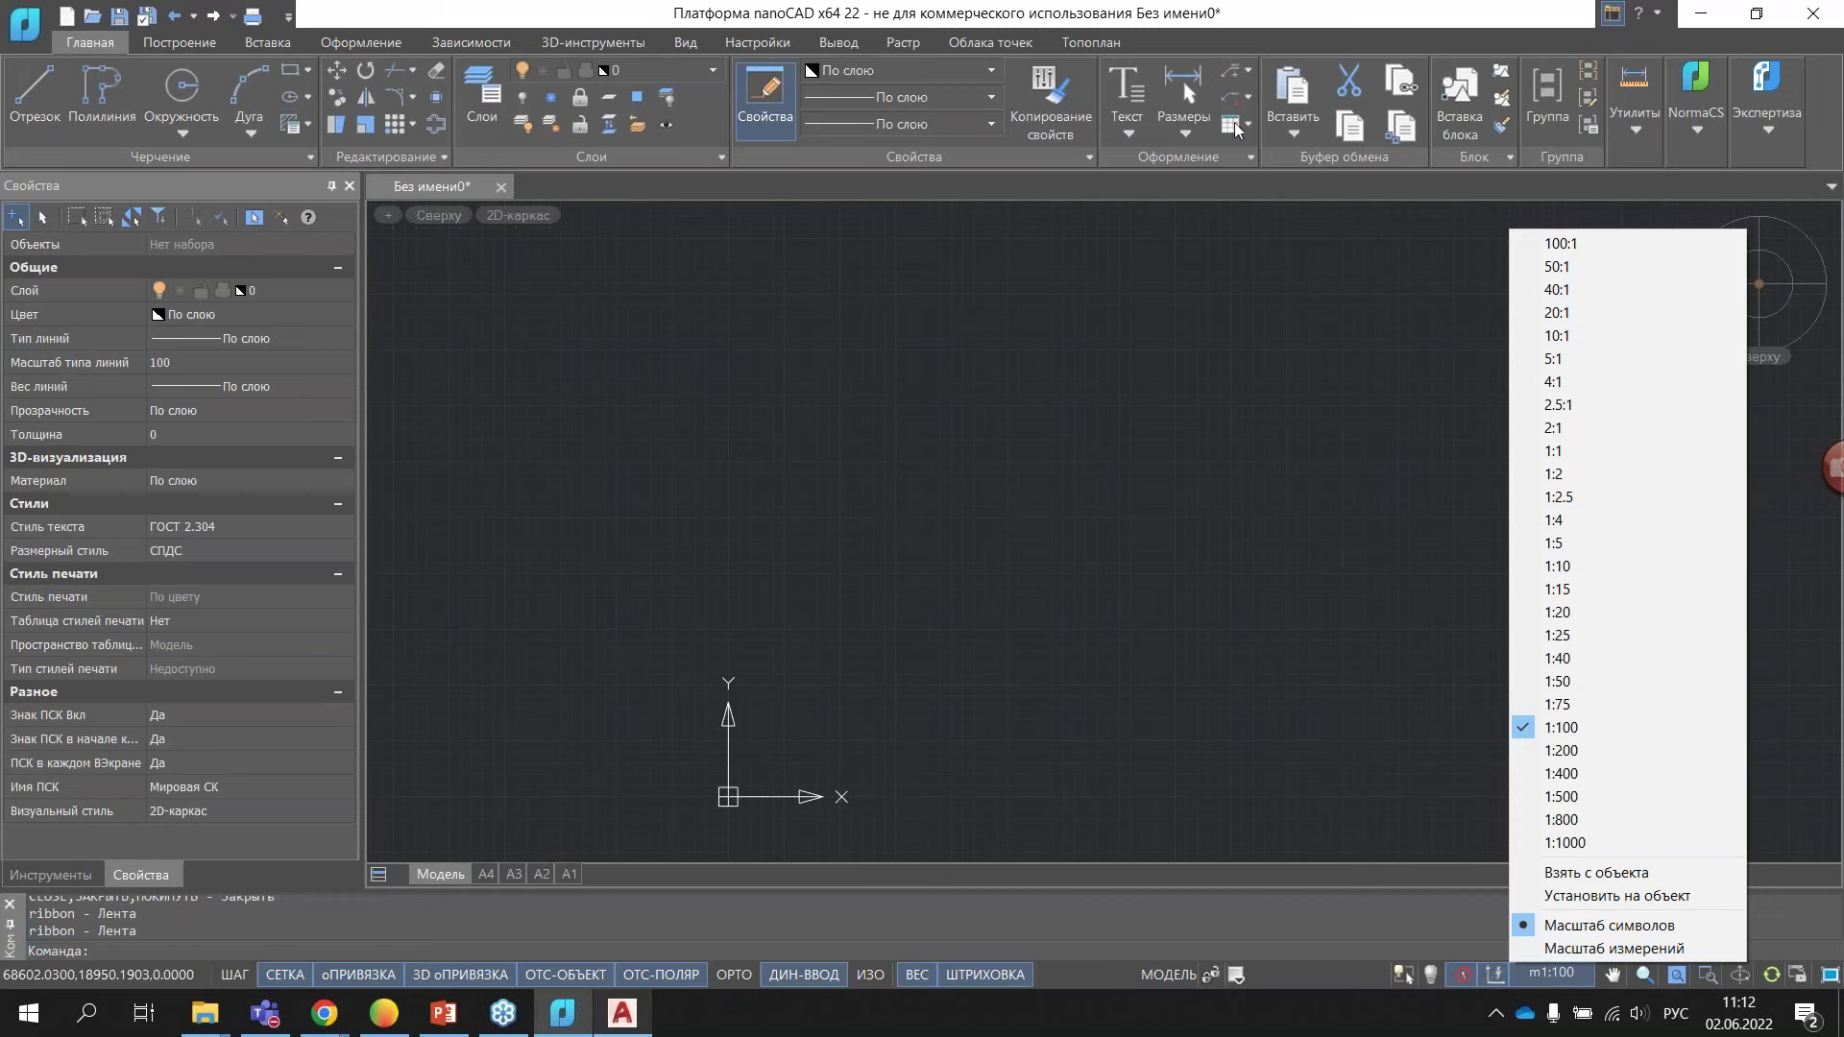
{"action": "left_click", "coordinate": [1132, 117]}
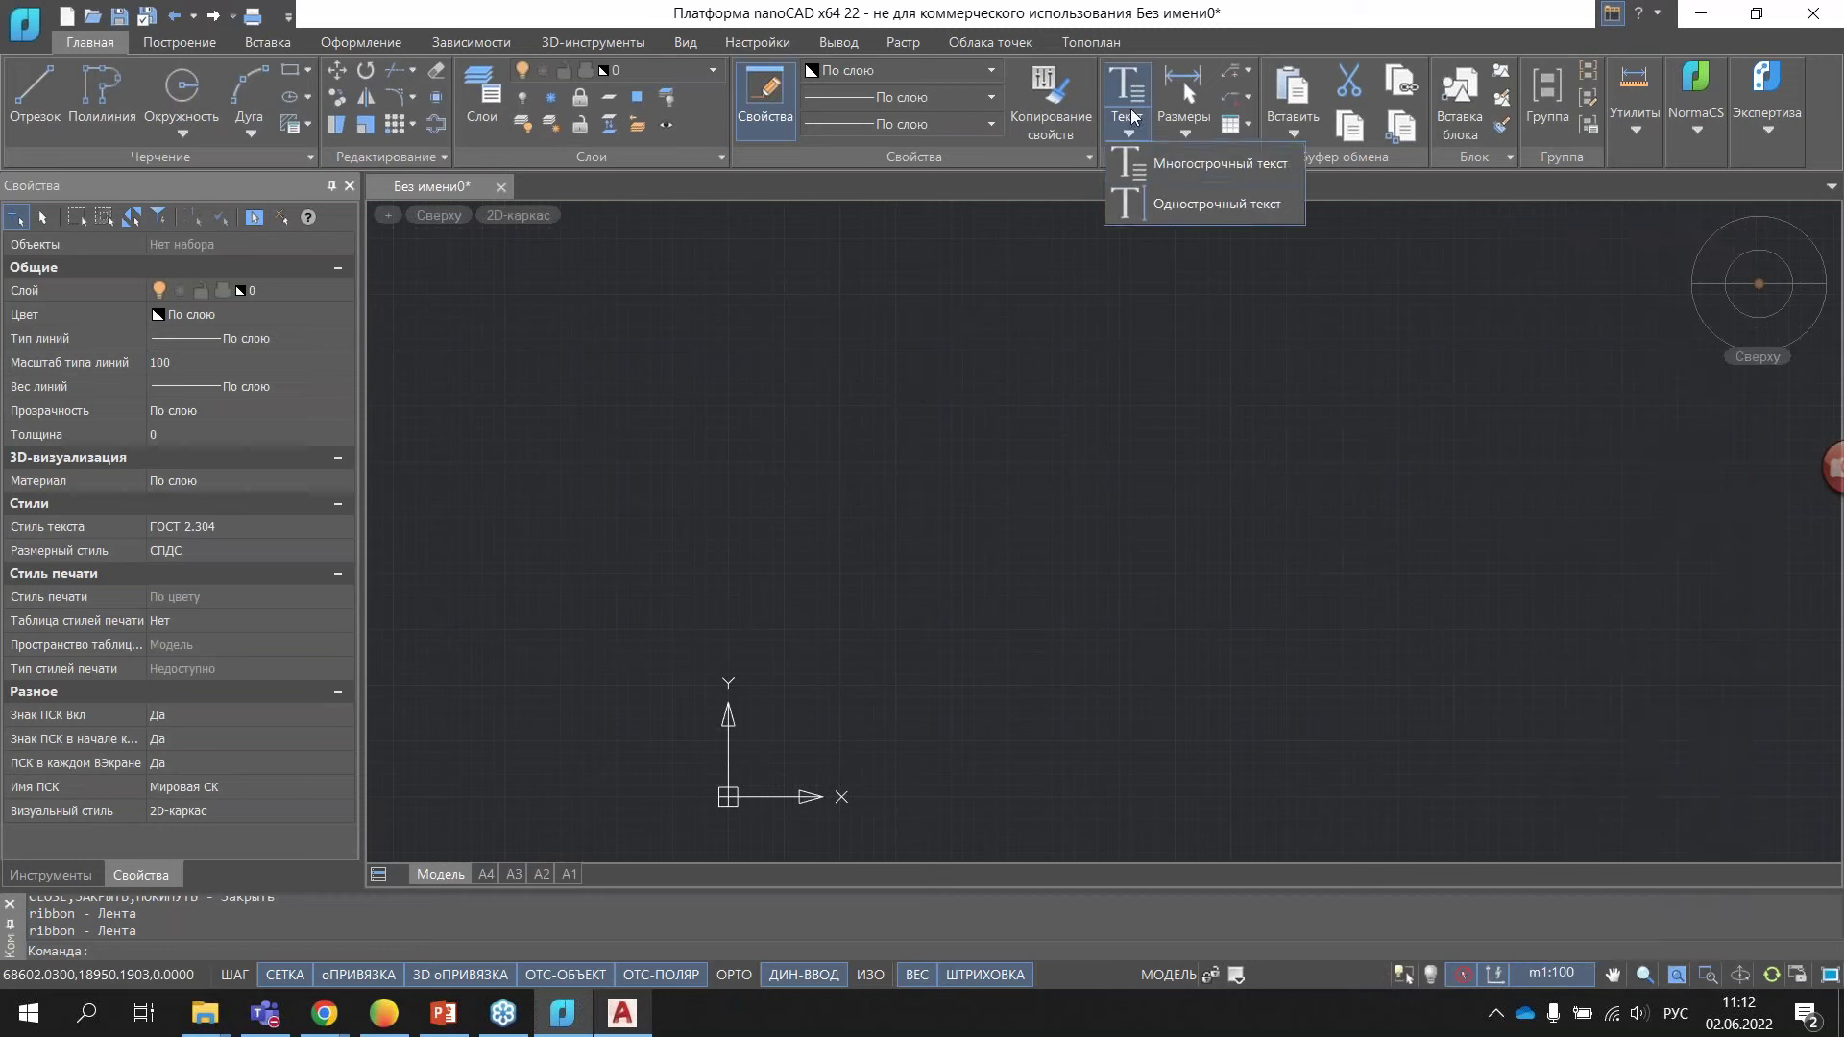
{"action": "left_click", "coordinate": [1166, 169]}
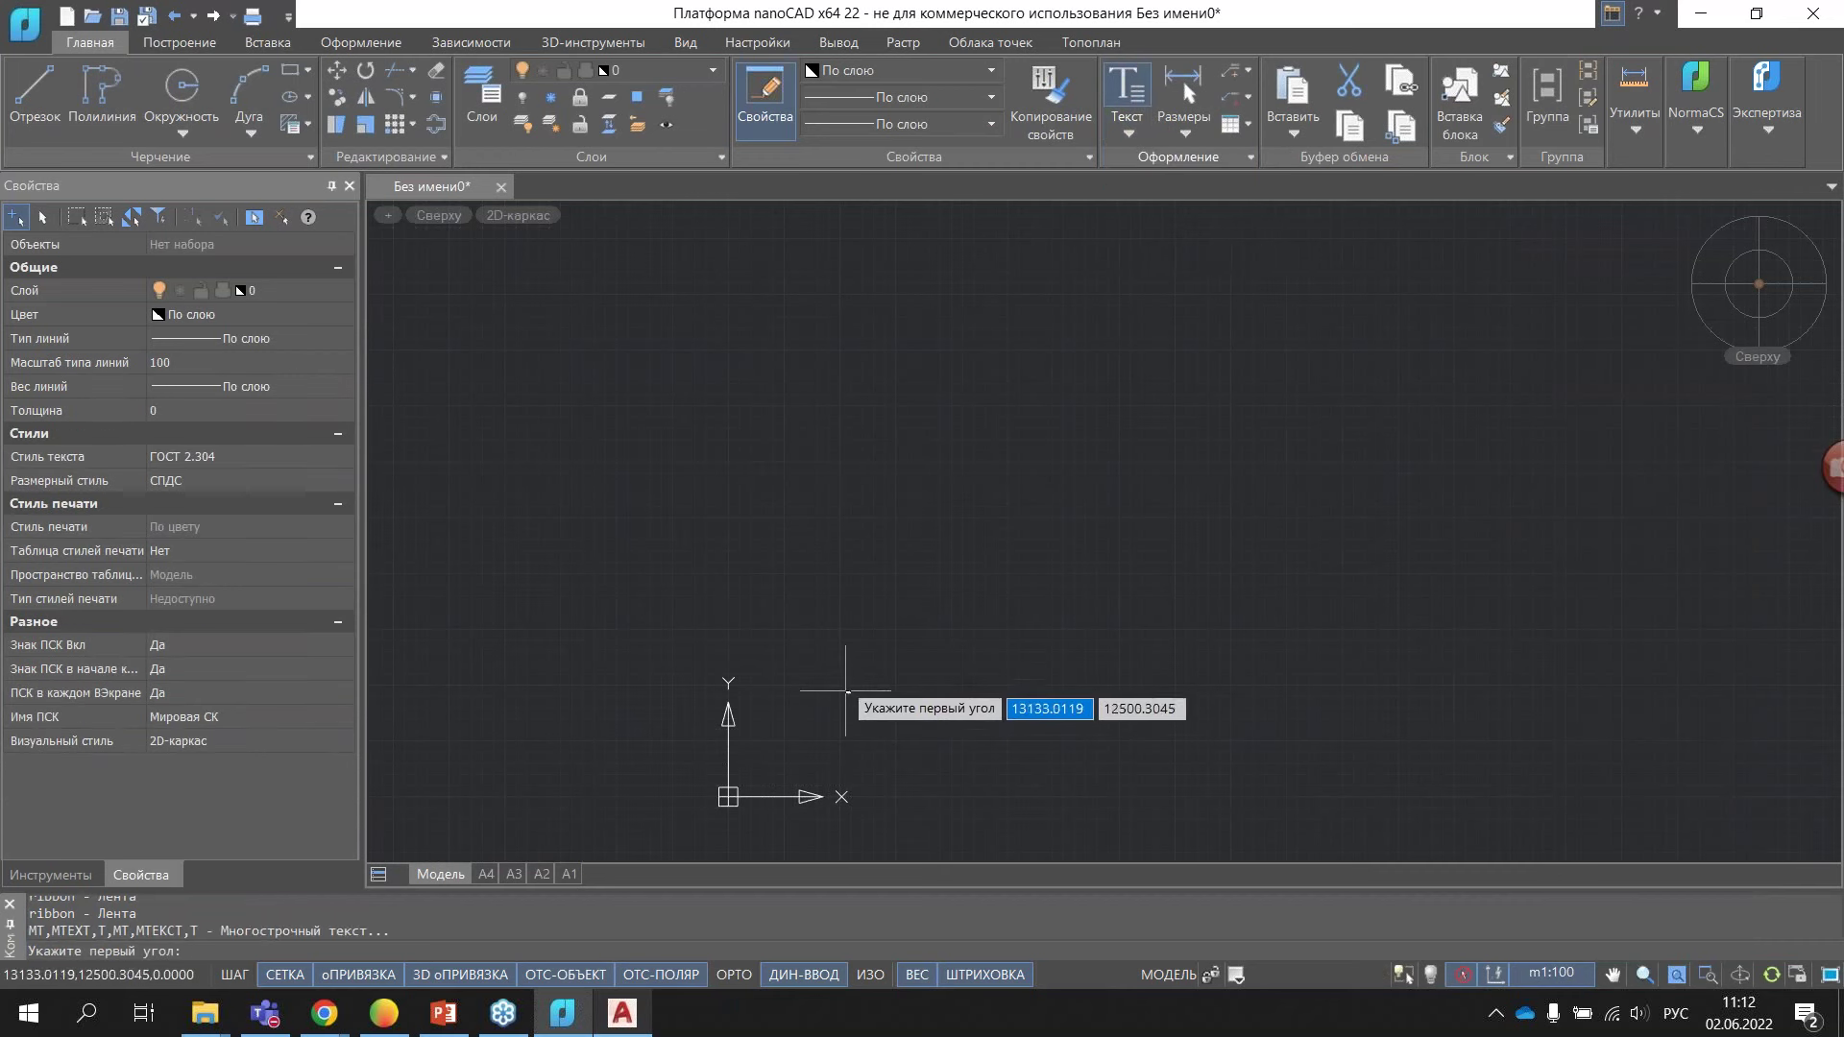
{"action": "left_click", "coordinate": [1591, 976]}
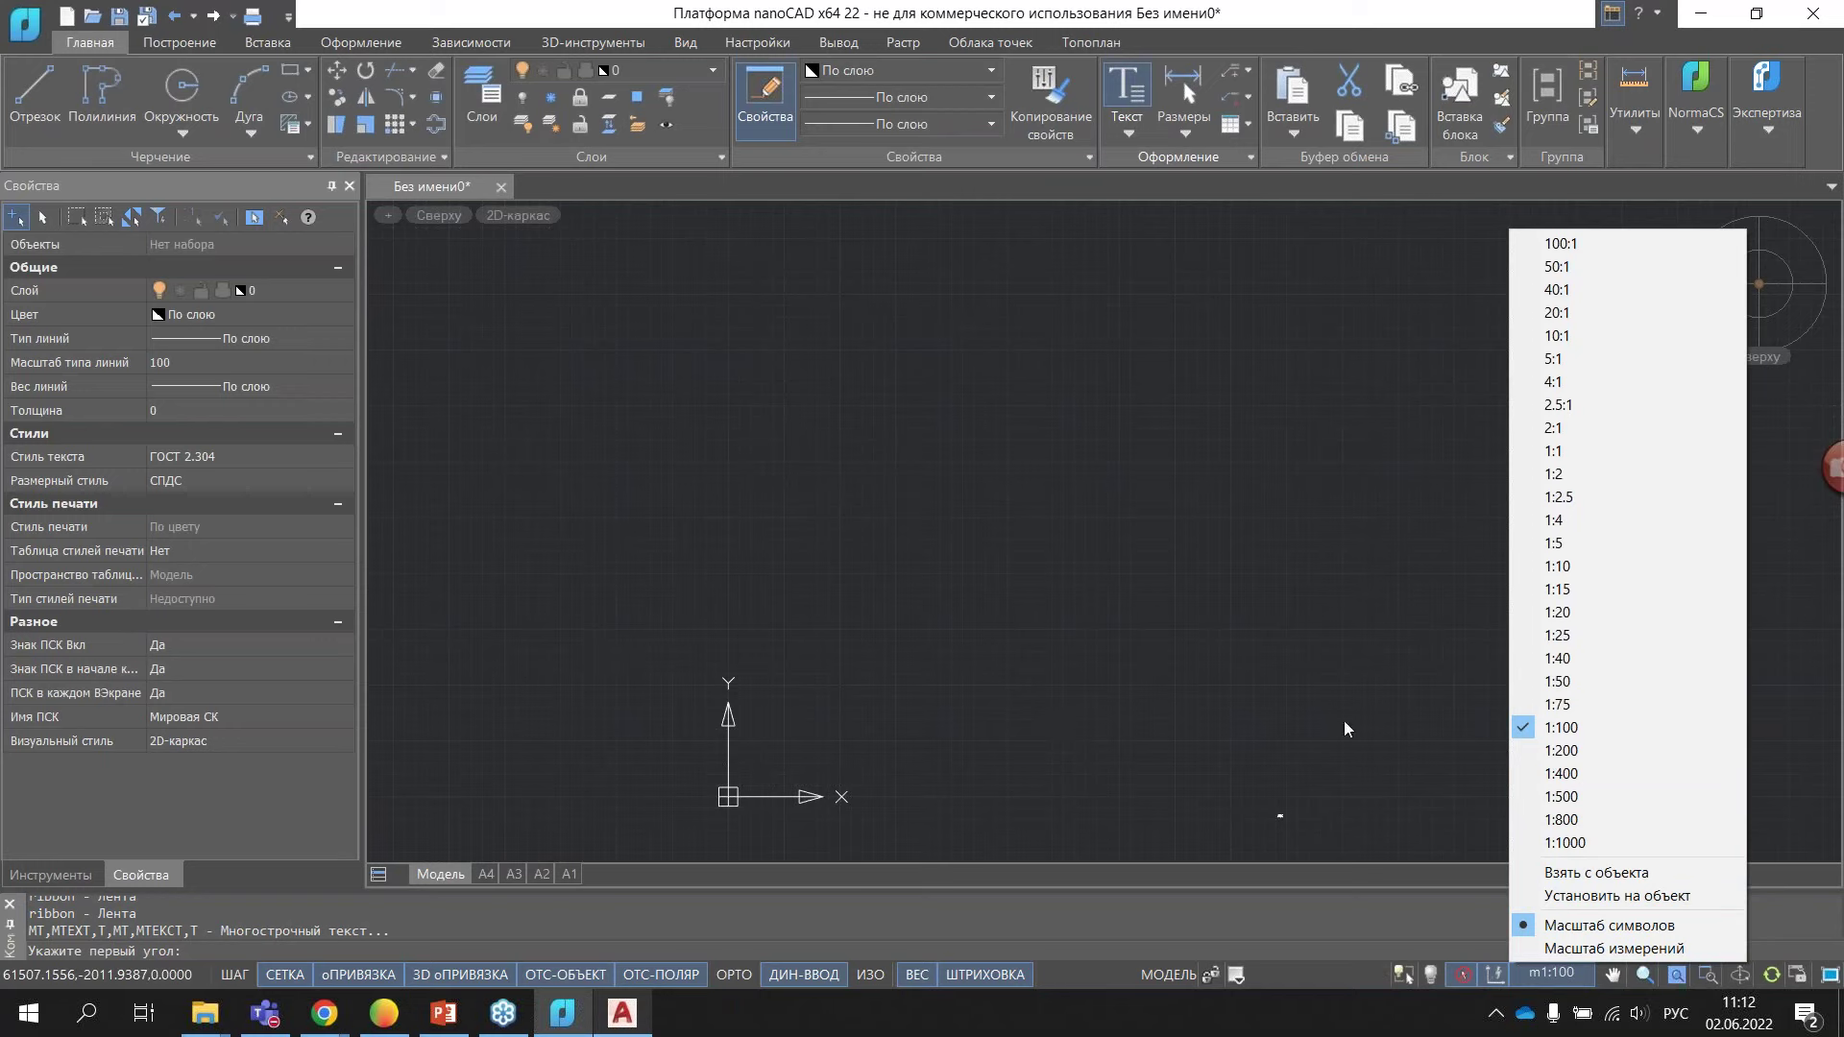
{"action": "left_click", "coordinate": [1218, 696]}
- Place the 123456 text, then switch the annotation scale to 1:400
{"action": "left_click", "coordinate": [885, 686]}
{"action": "type", "text": "123456"}
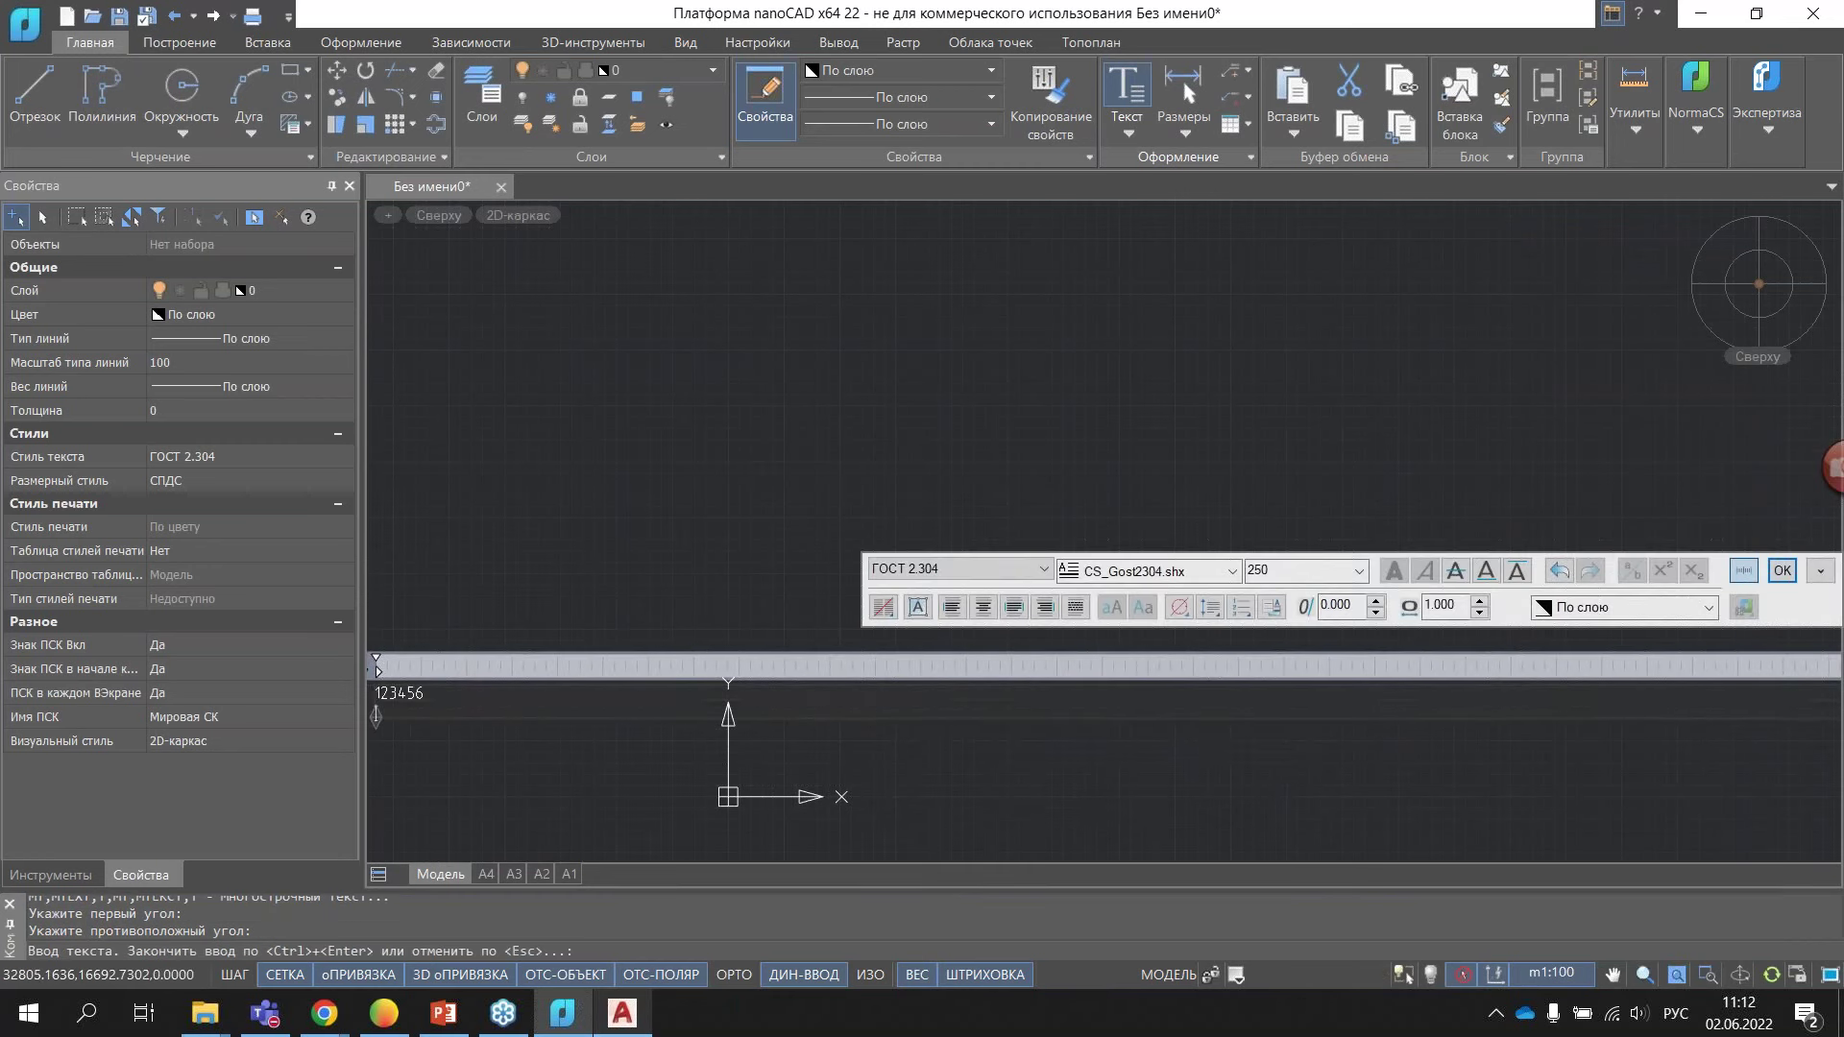
{"action": "key", "text": "BackSpace"}
{"action": "key", "text": "Escape"}
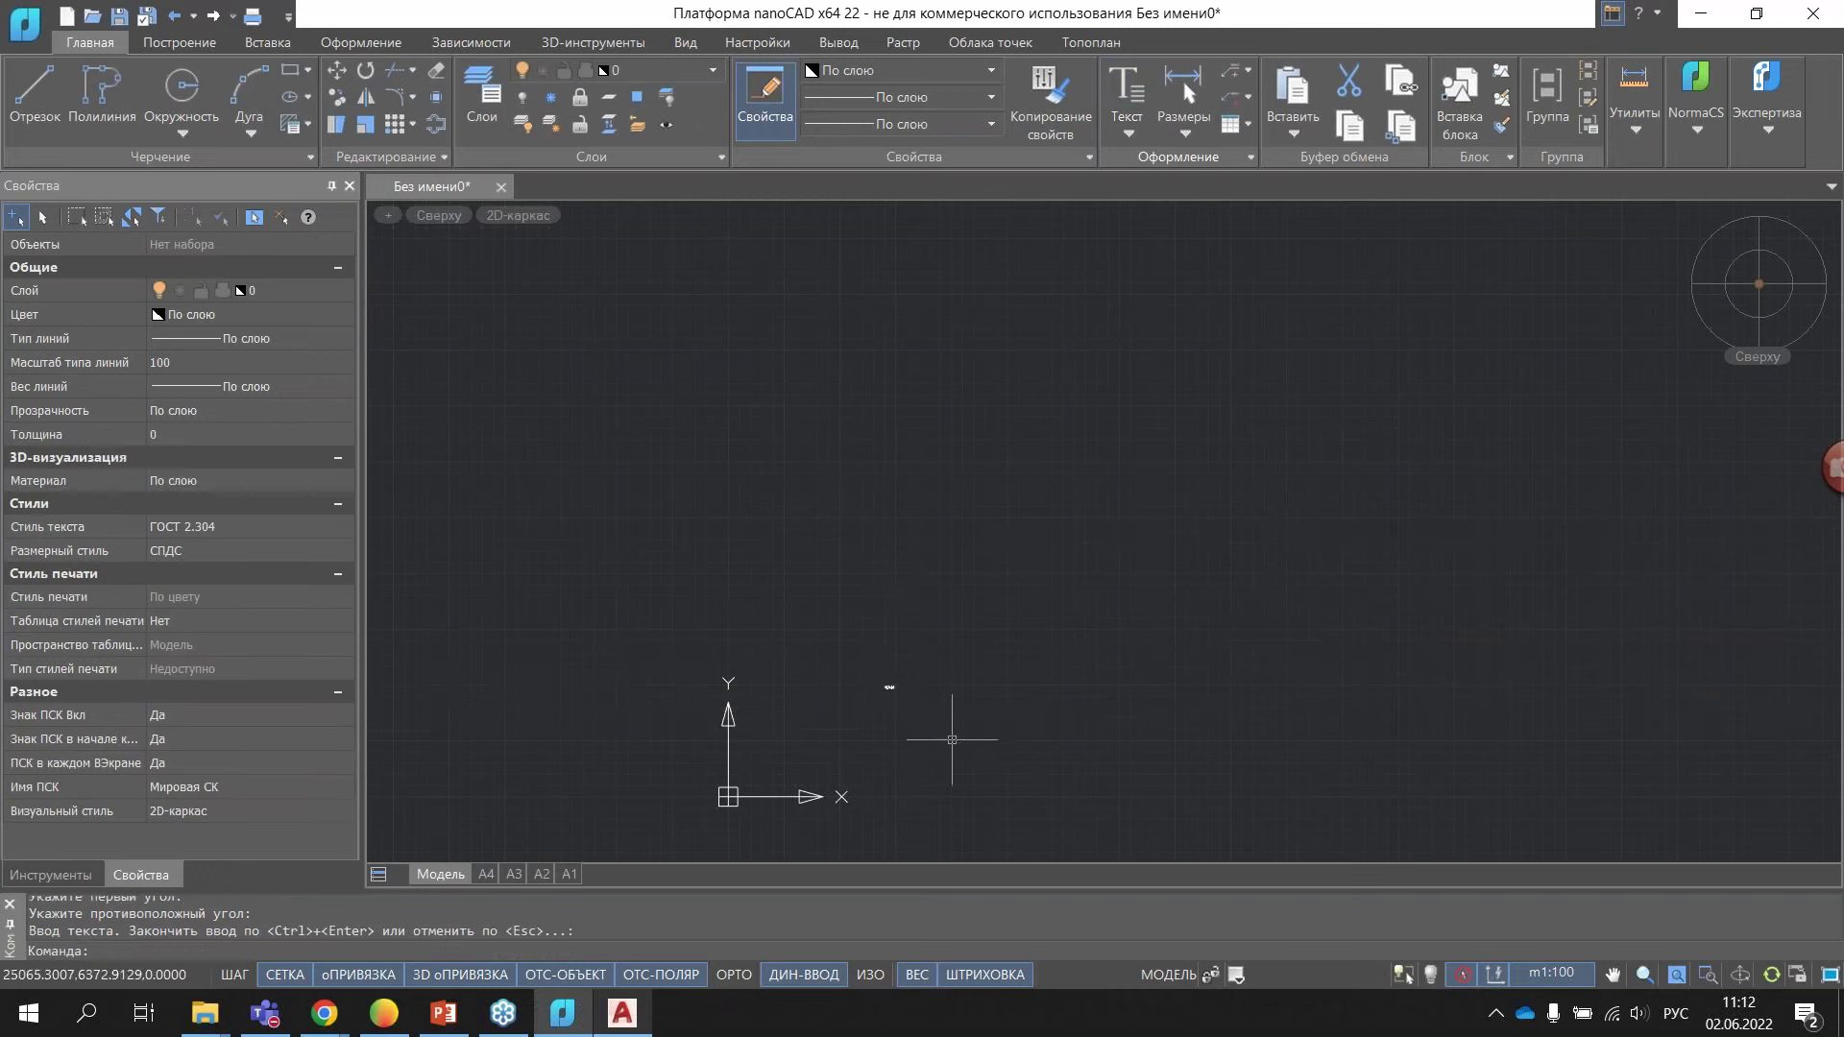
{"action": "left_click", "coordinate": [1565, 977]}
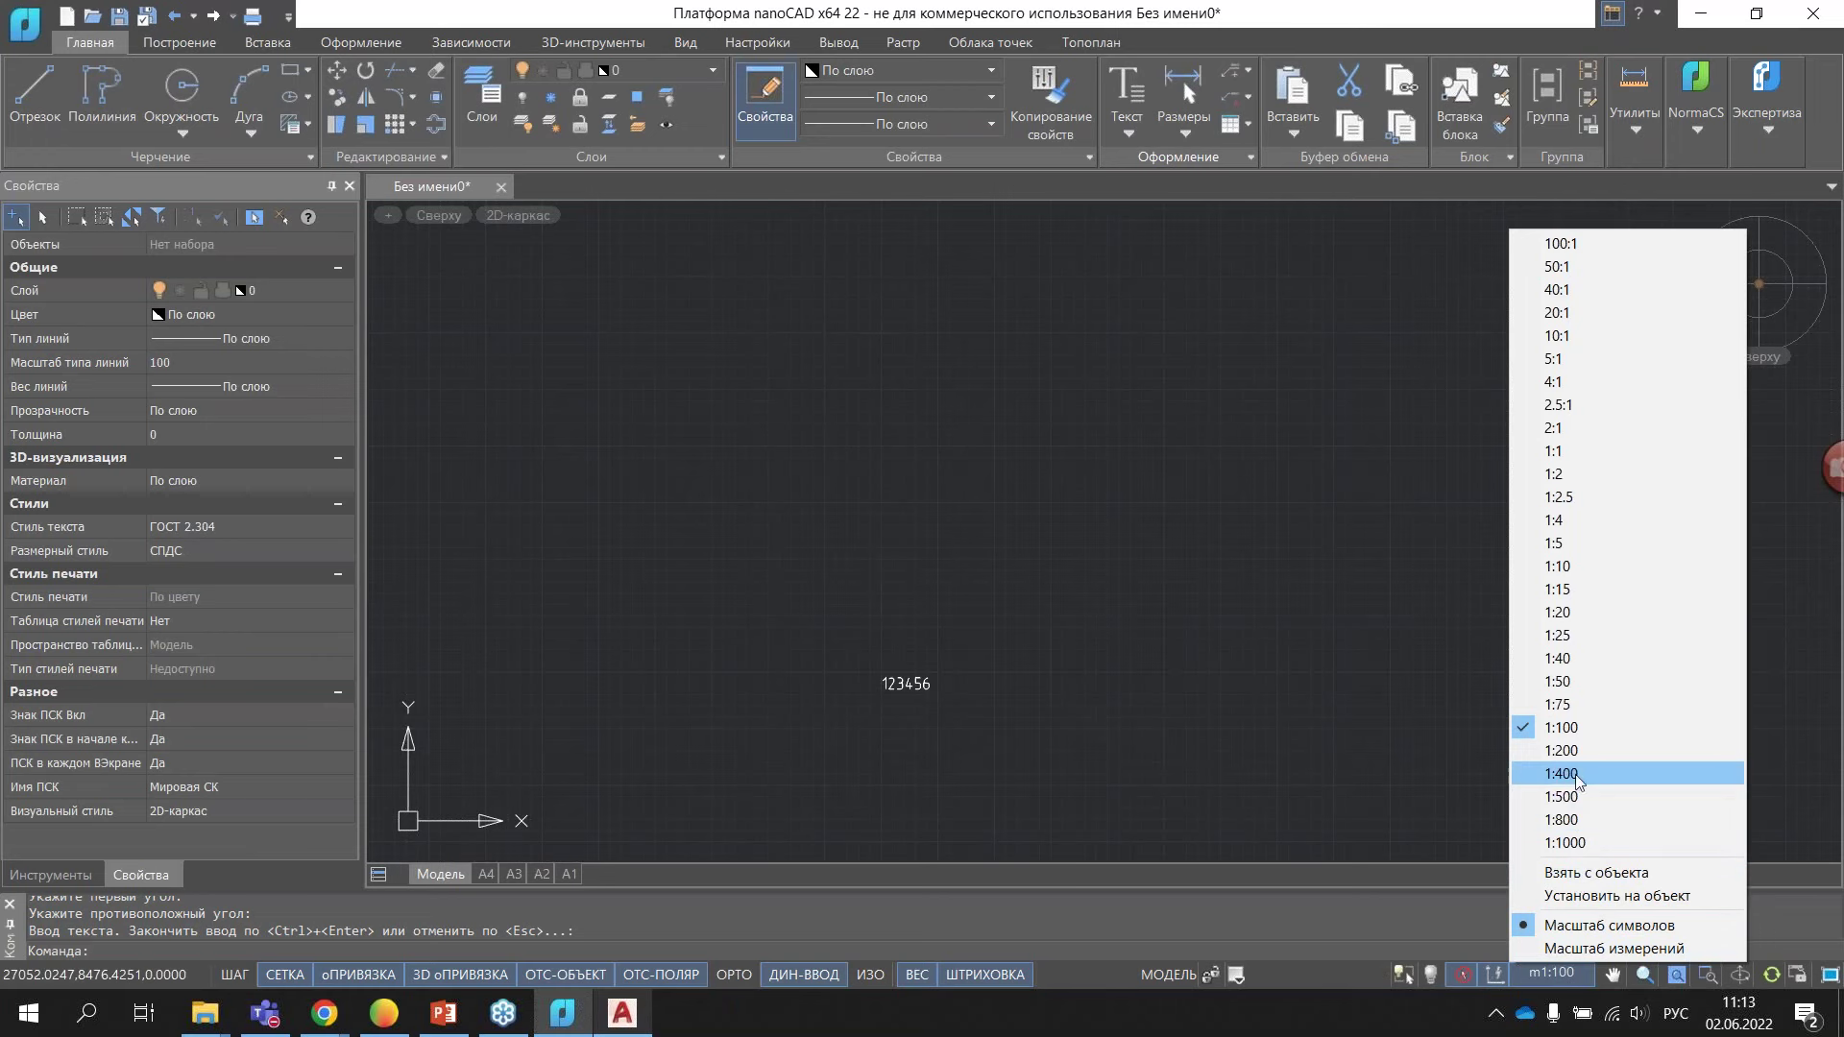
{"action": "left_click", "coordinate": [1576, 780]}
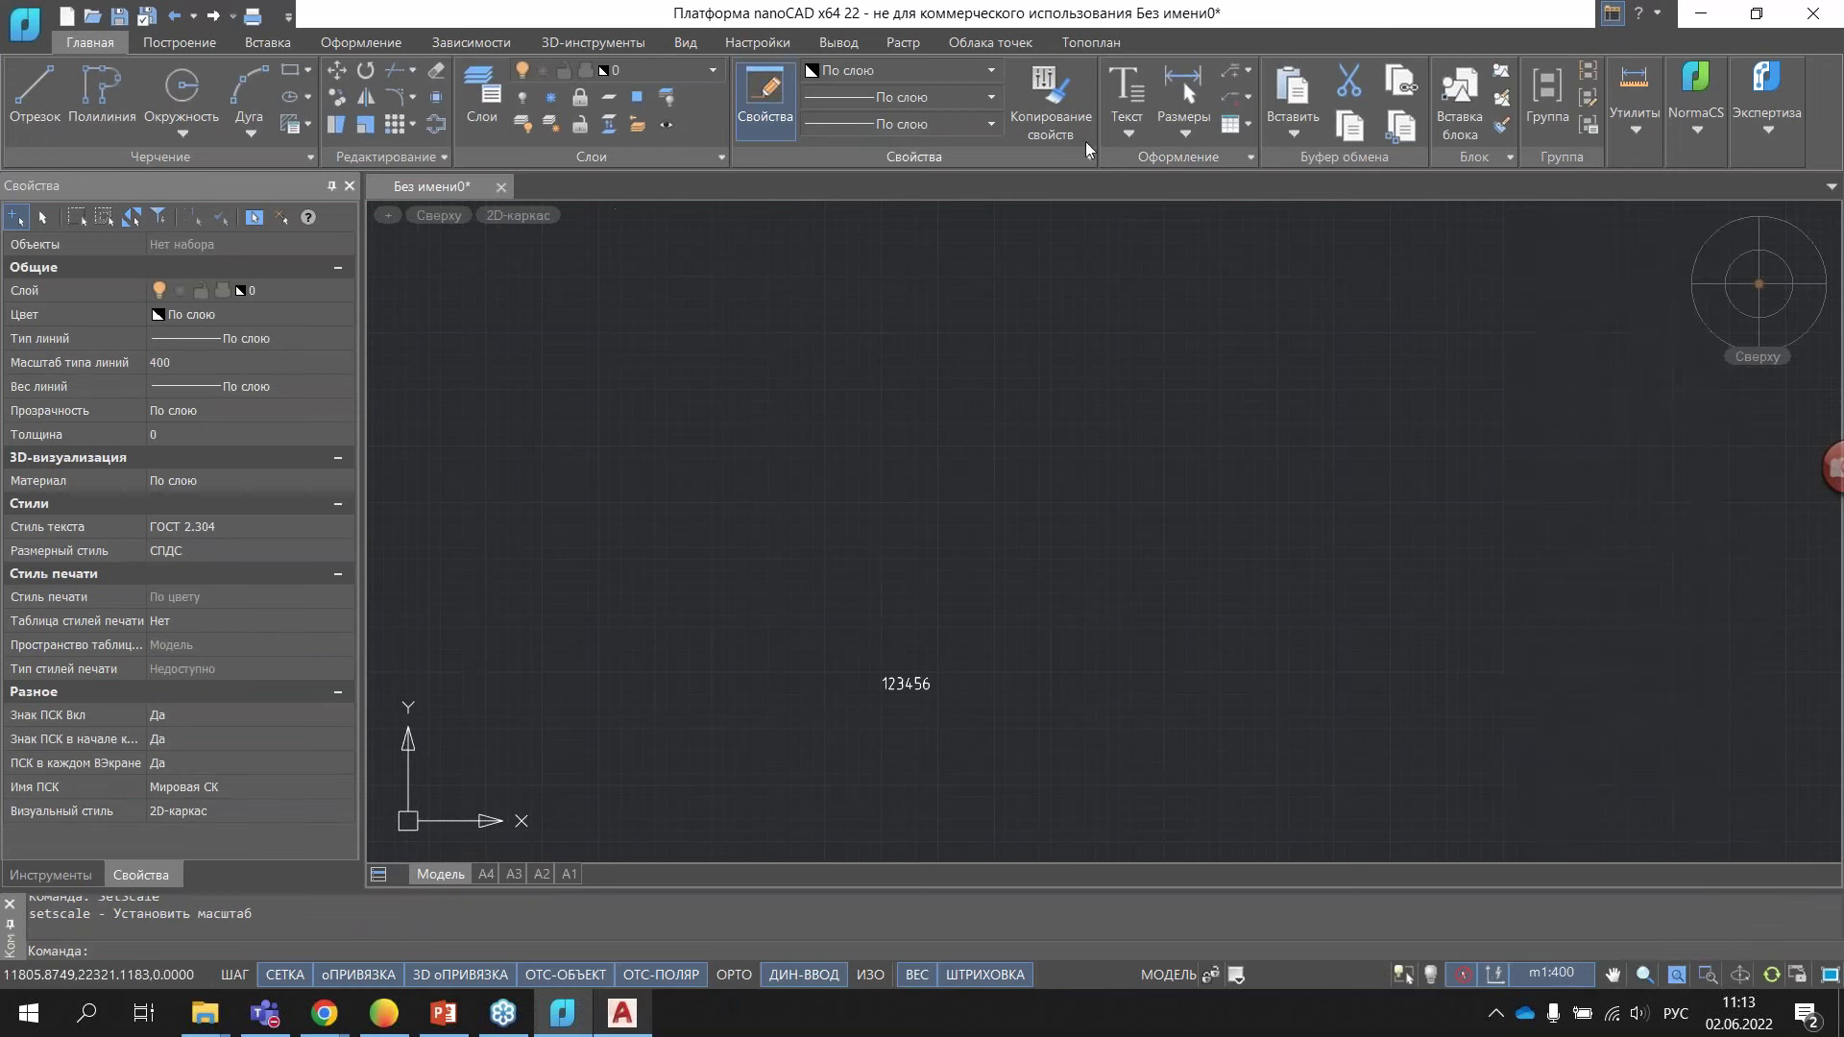
- Add a second multiline text reading 12345 above the 123456 text
{"action": "left_click", "coordinate": [1128, 96]}
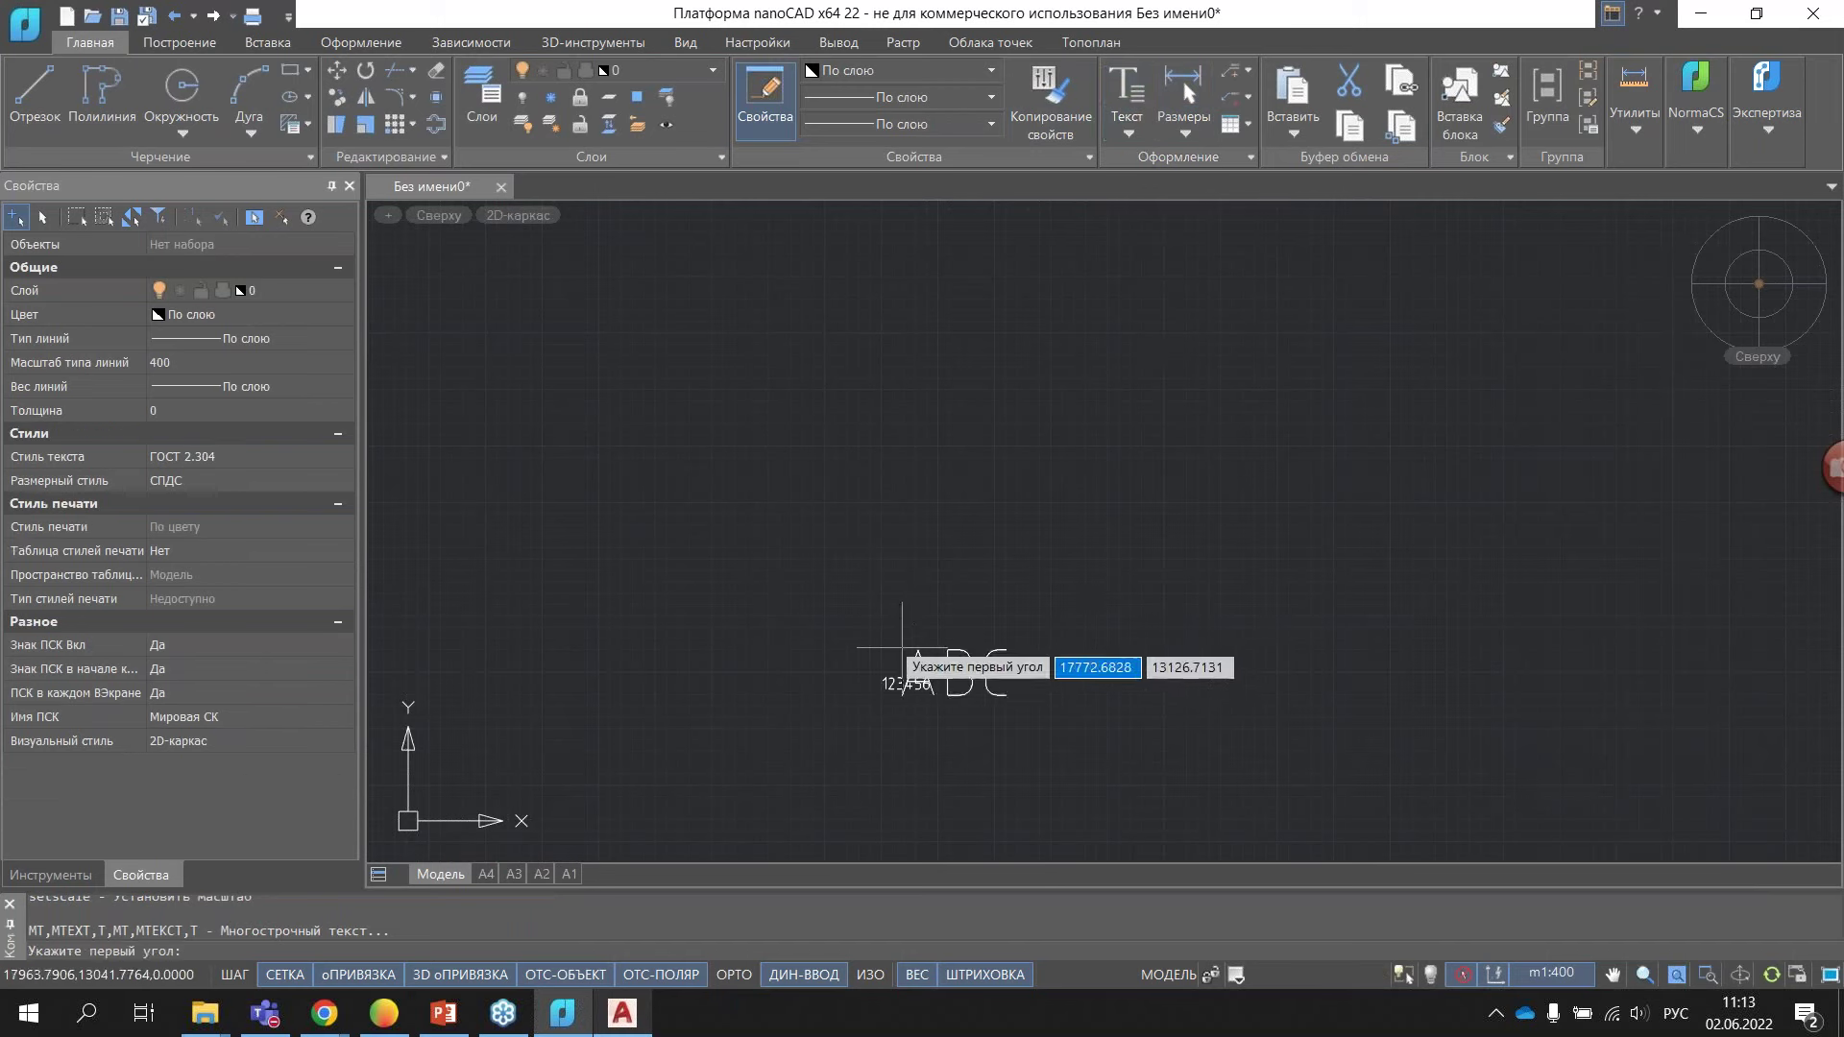
{"action": "left_click", "coordinate": [886, 574]}
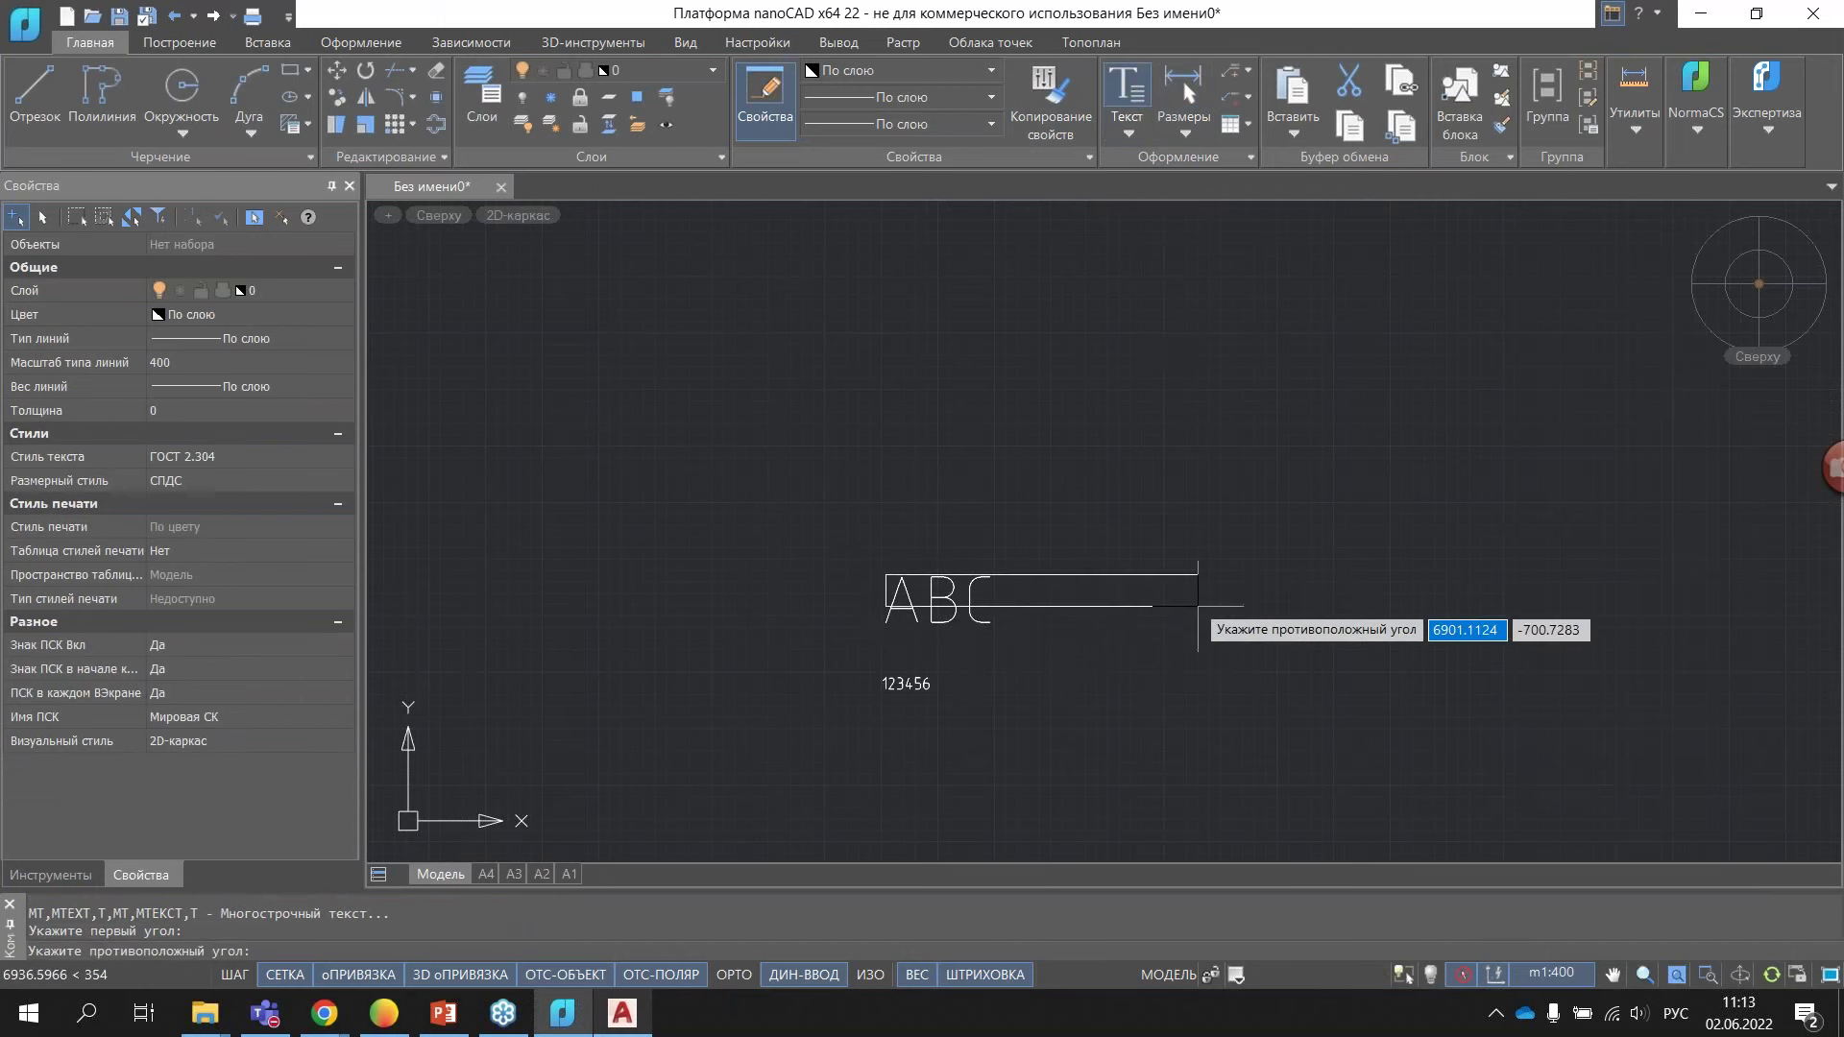
{"action": "type", "text": "12345"}
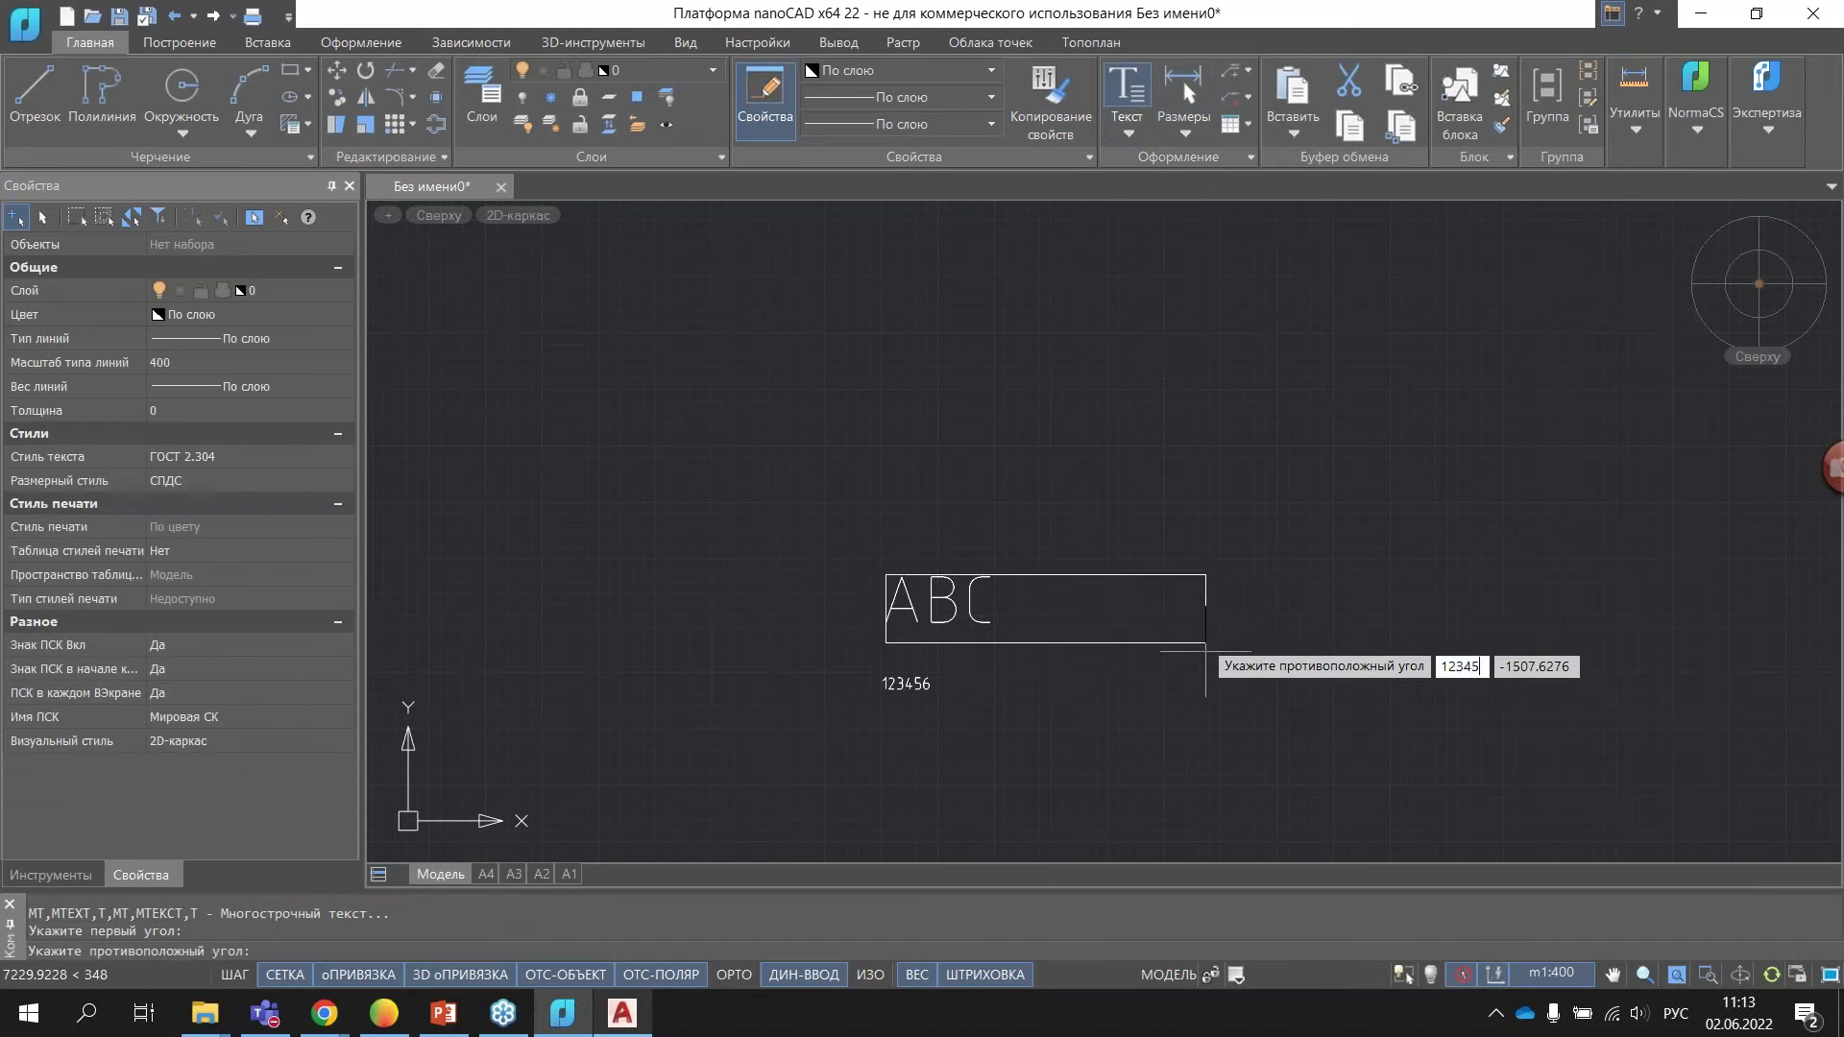
{"action": "key", "text": "Return"}
{"action": "left_click", "coordinate": [1119, 627]}
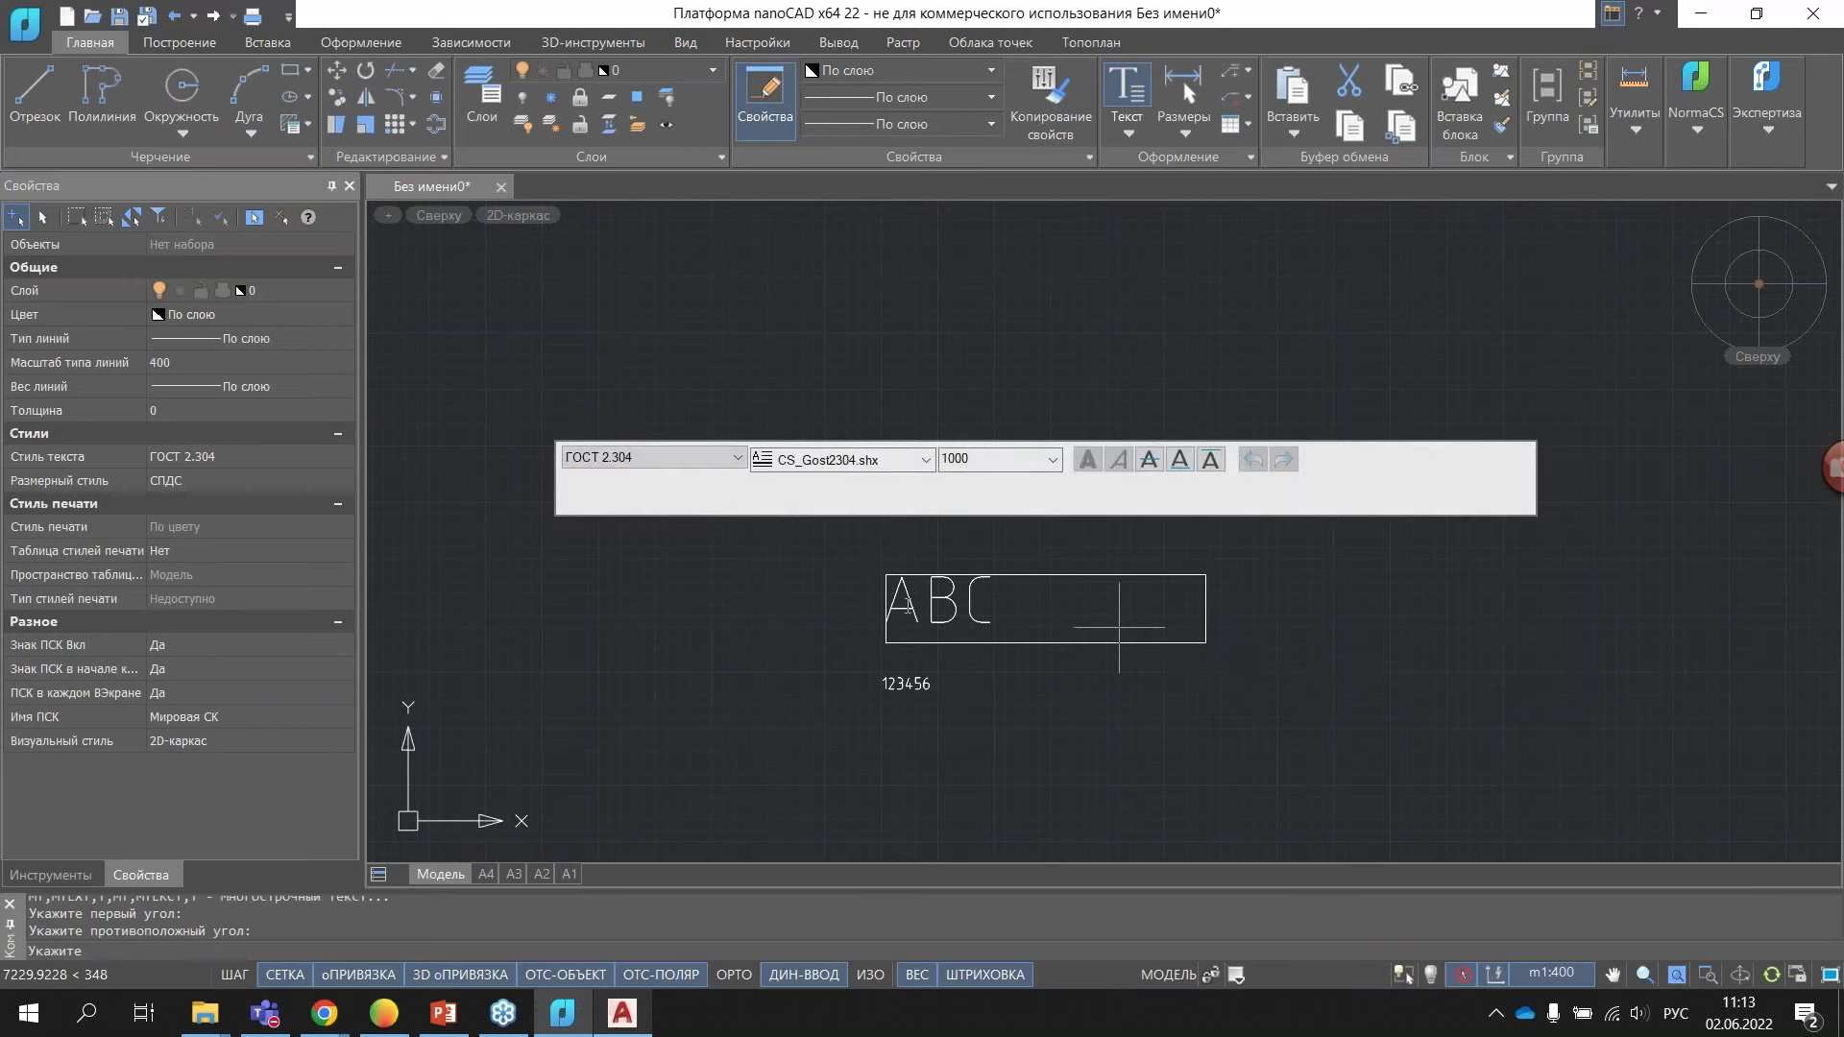
{"action": "type", "text": "12345"}
{"action": "key", "text": "Return"}
{"action": "key", "text": "BackSpace"}
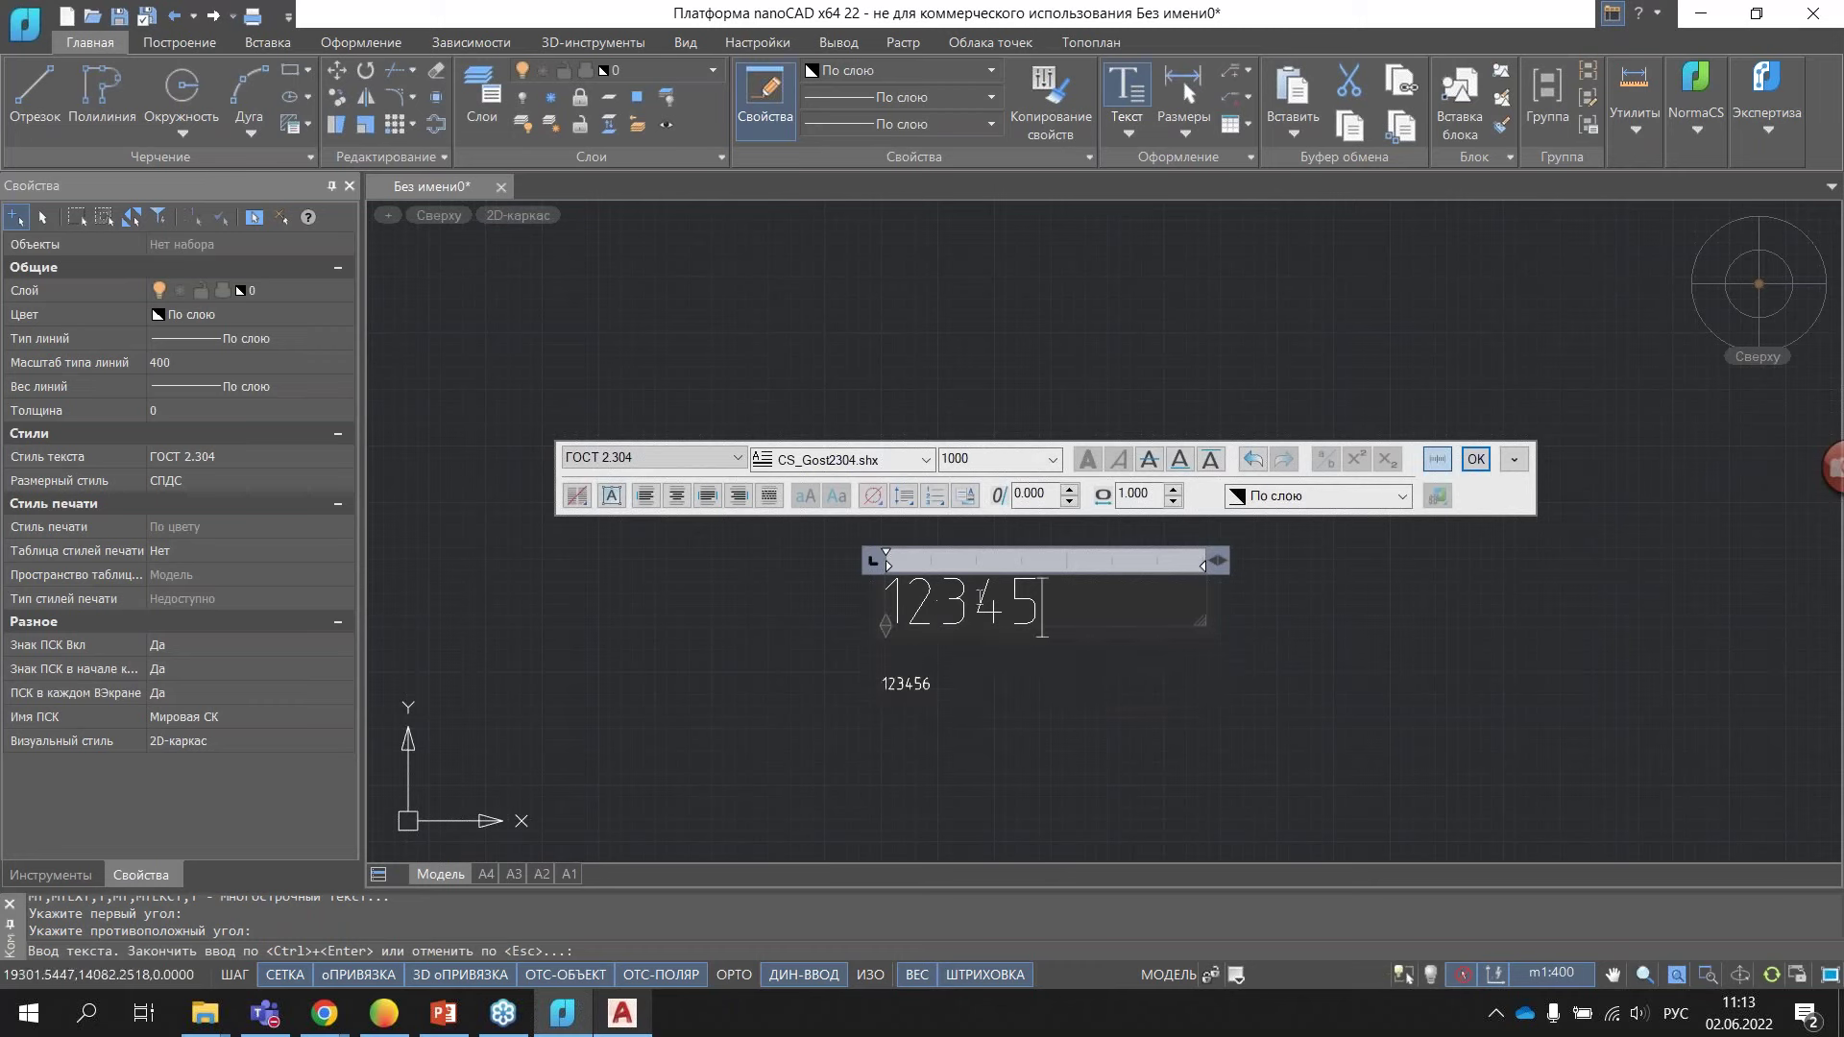
{"action": "key", "text": "ctrl+Return"}
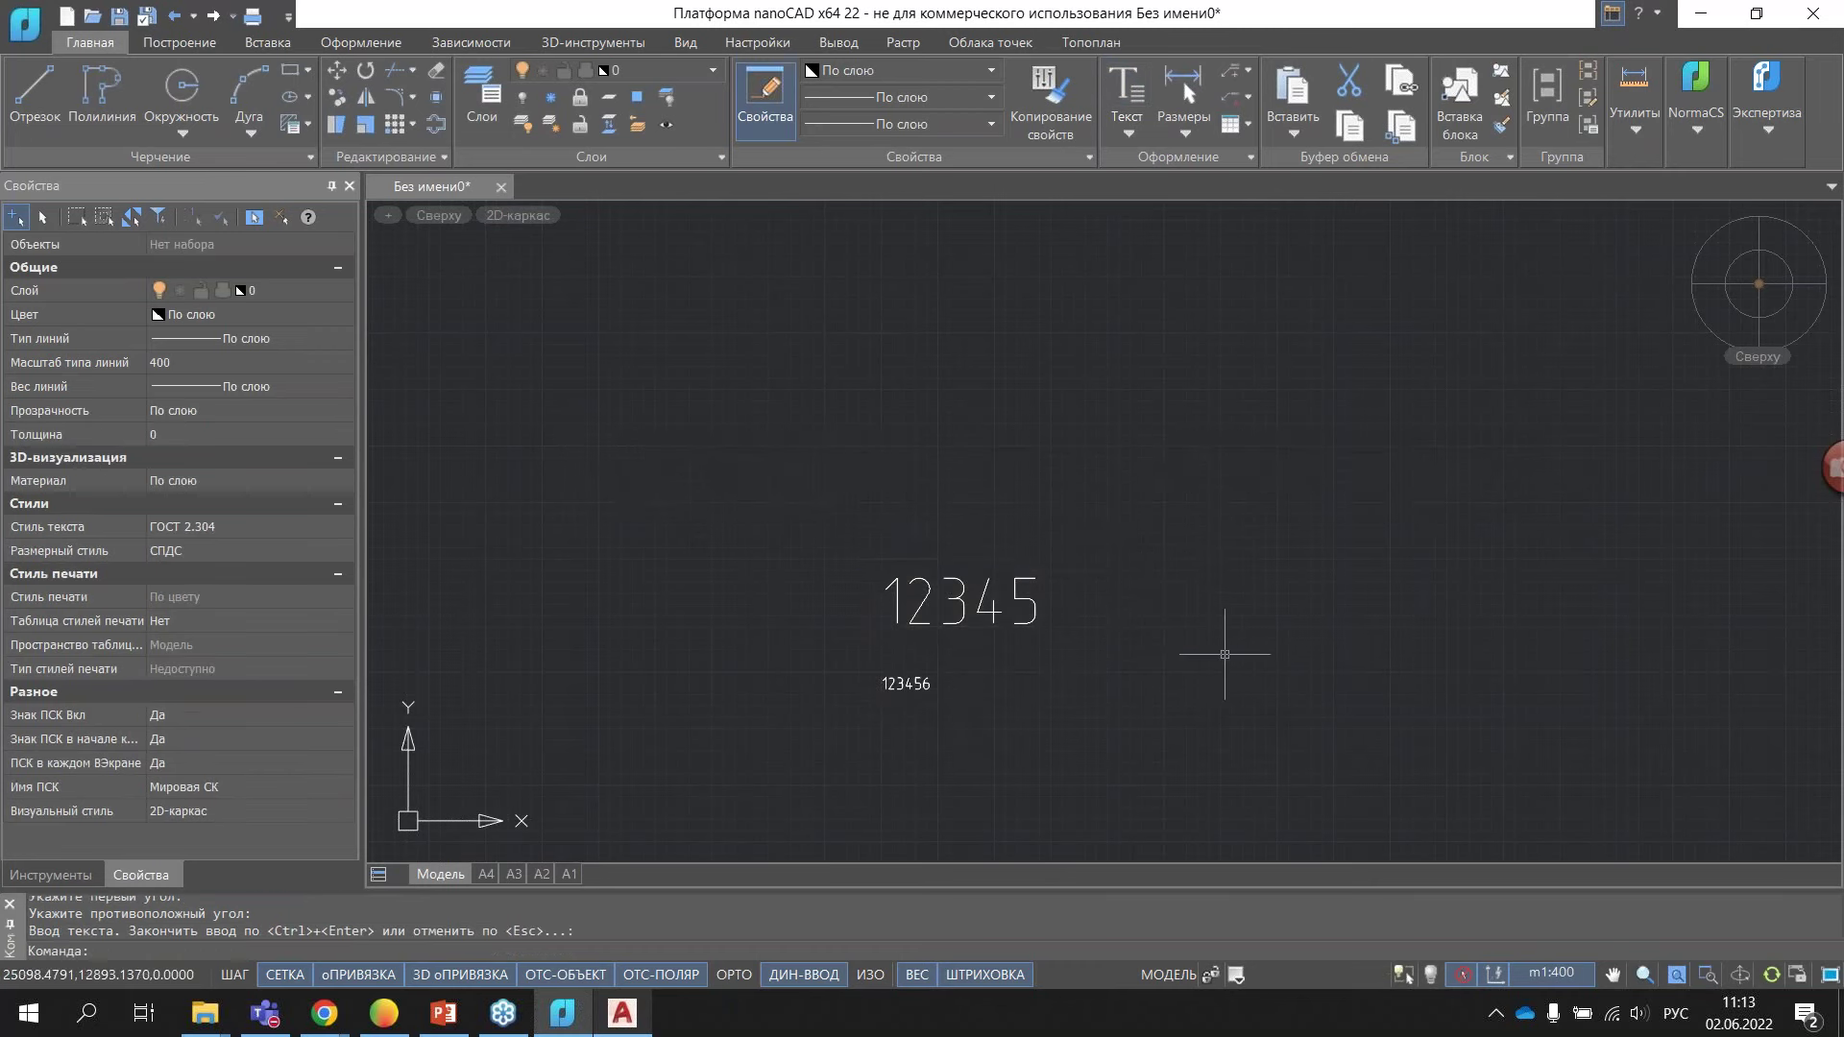
{"action": "scroll", "coordinate": [947, 628], "scroll_direction": "up", "scroll_amount": 2}
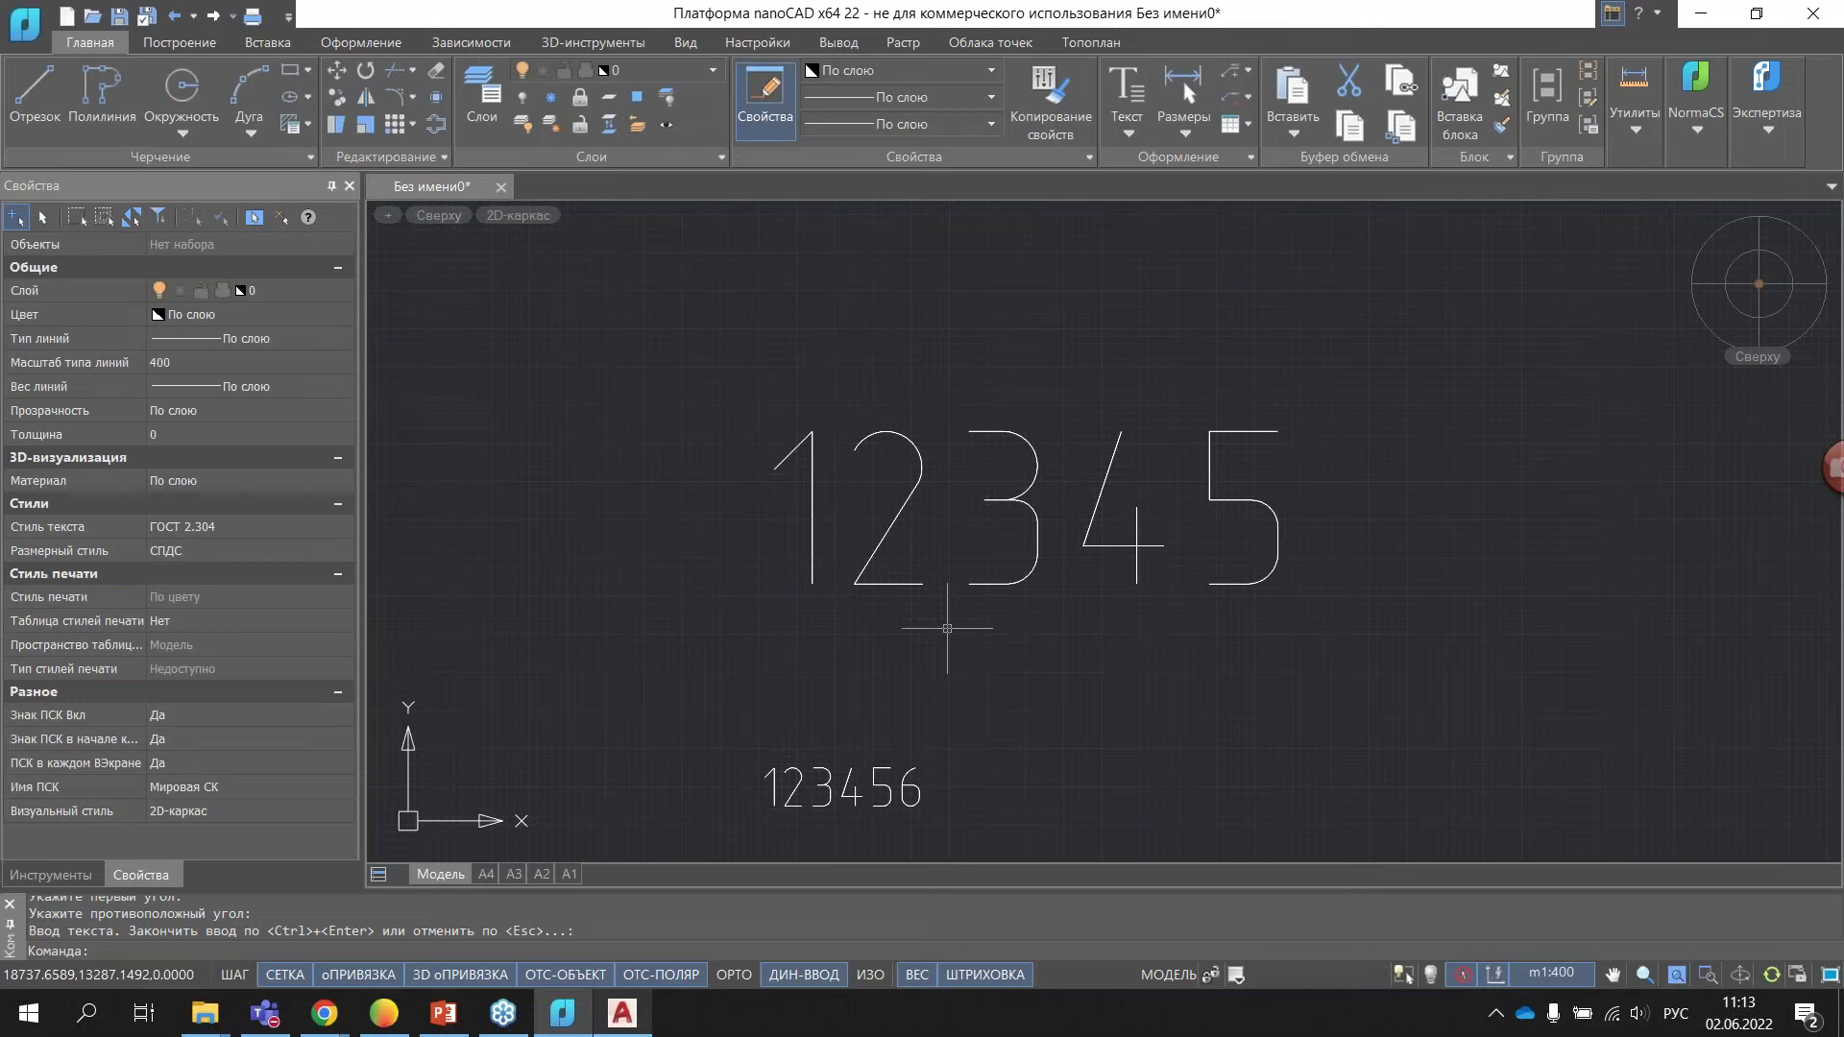
- Check the 1:400 annotation scale list, then switch to the PowerPoint presentation
{"action": "left_click", "coordinate": [1552, 976]}
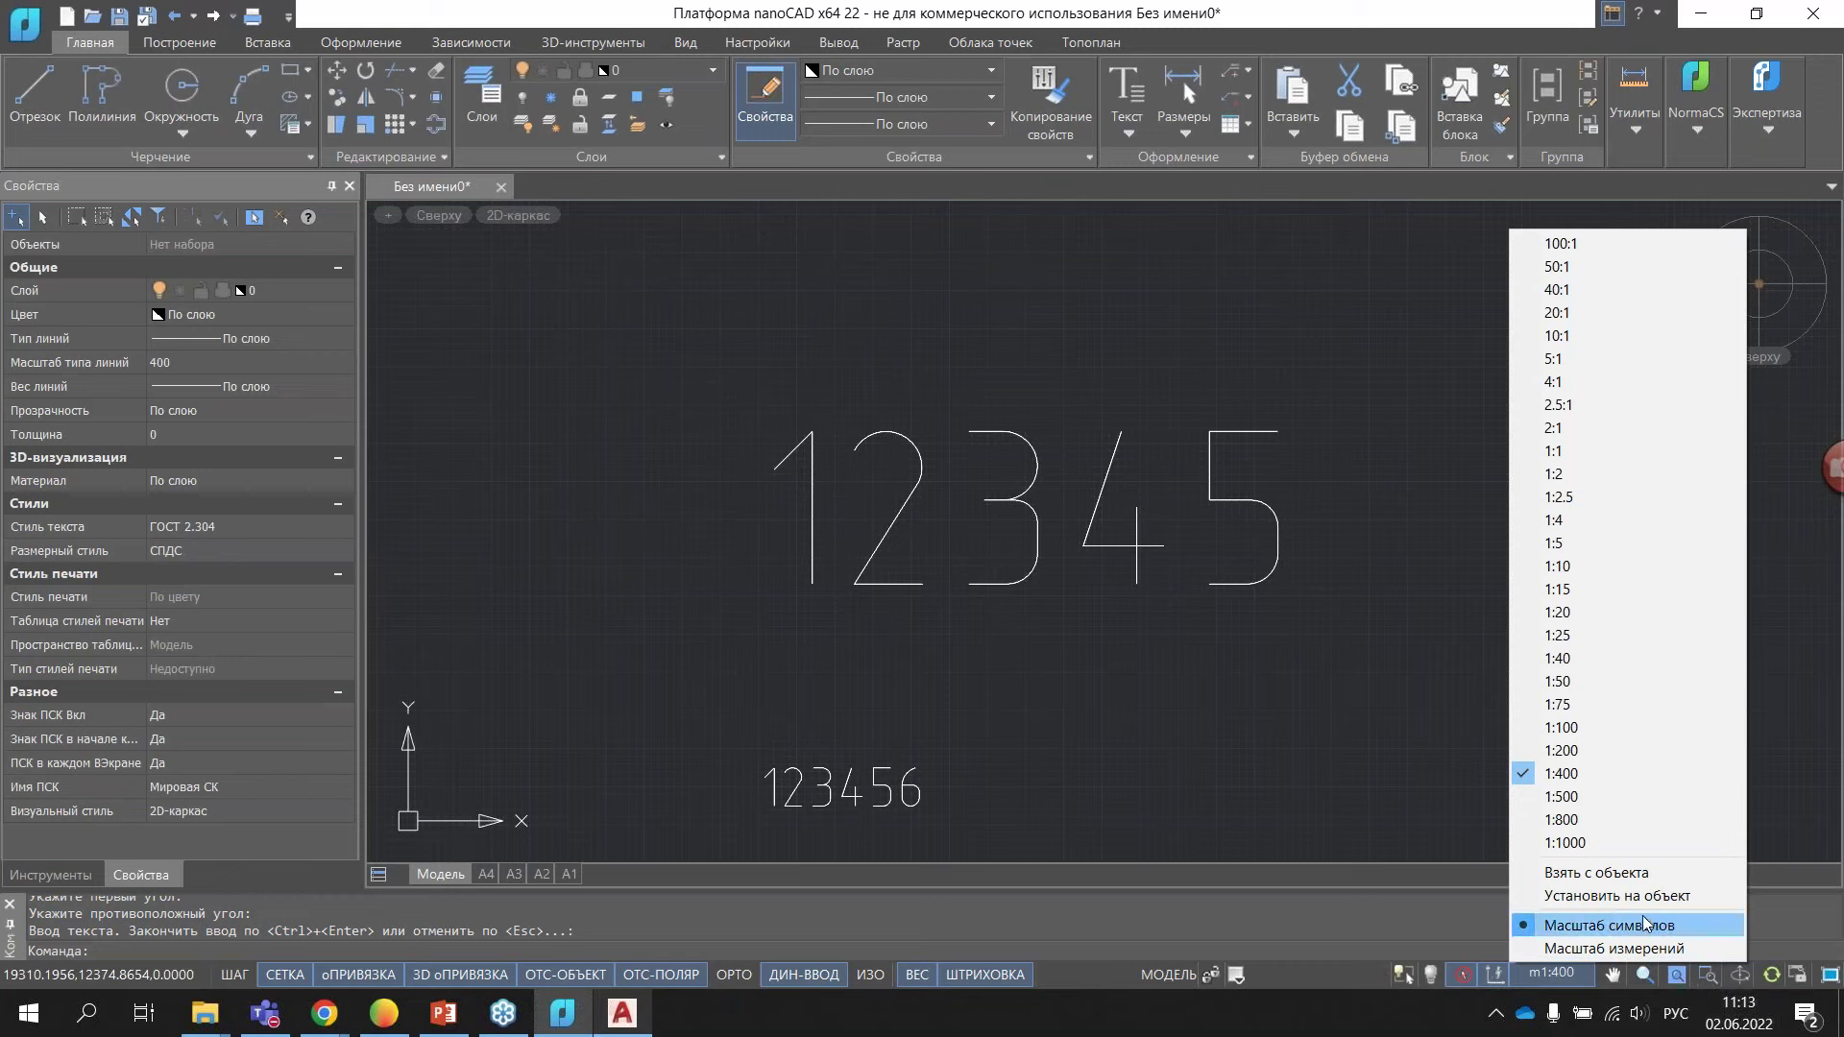
{"action": "left_click", "coordinate": [1364, 785]}
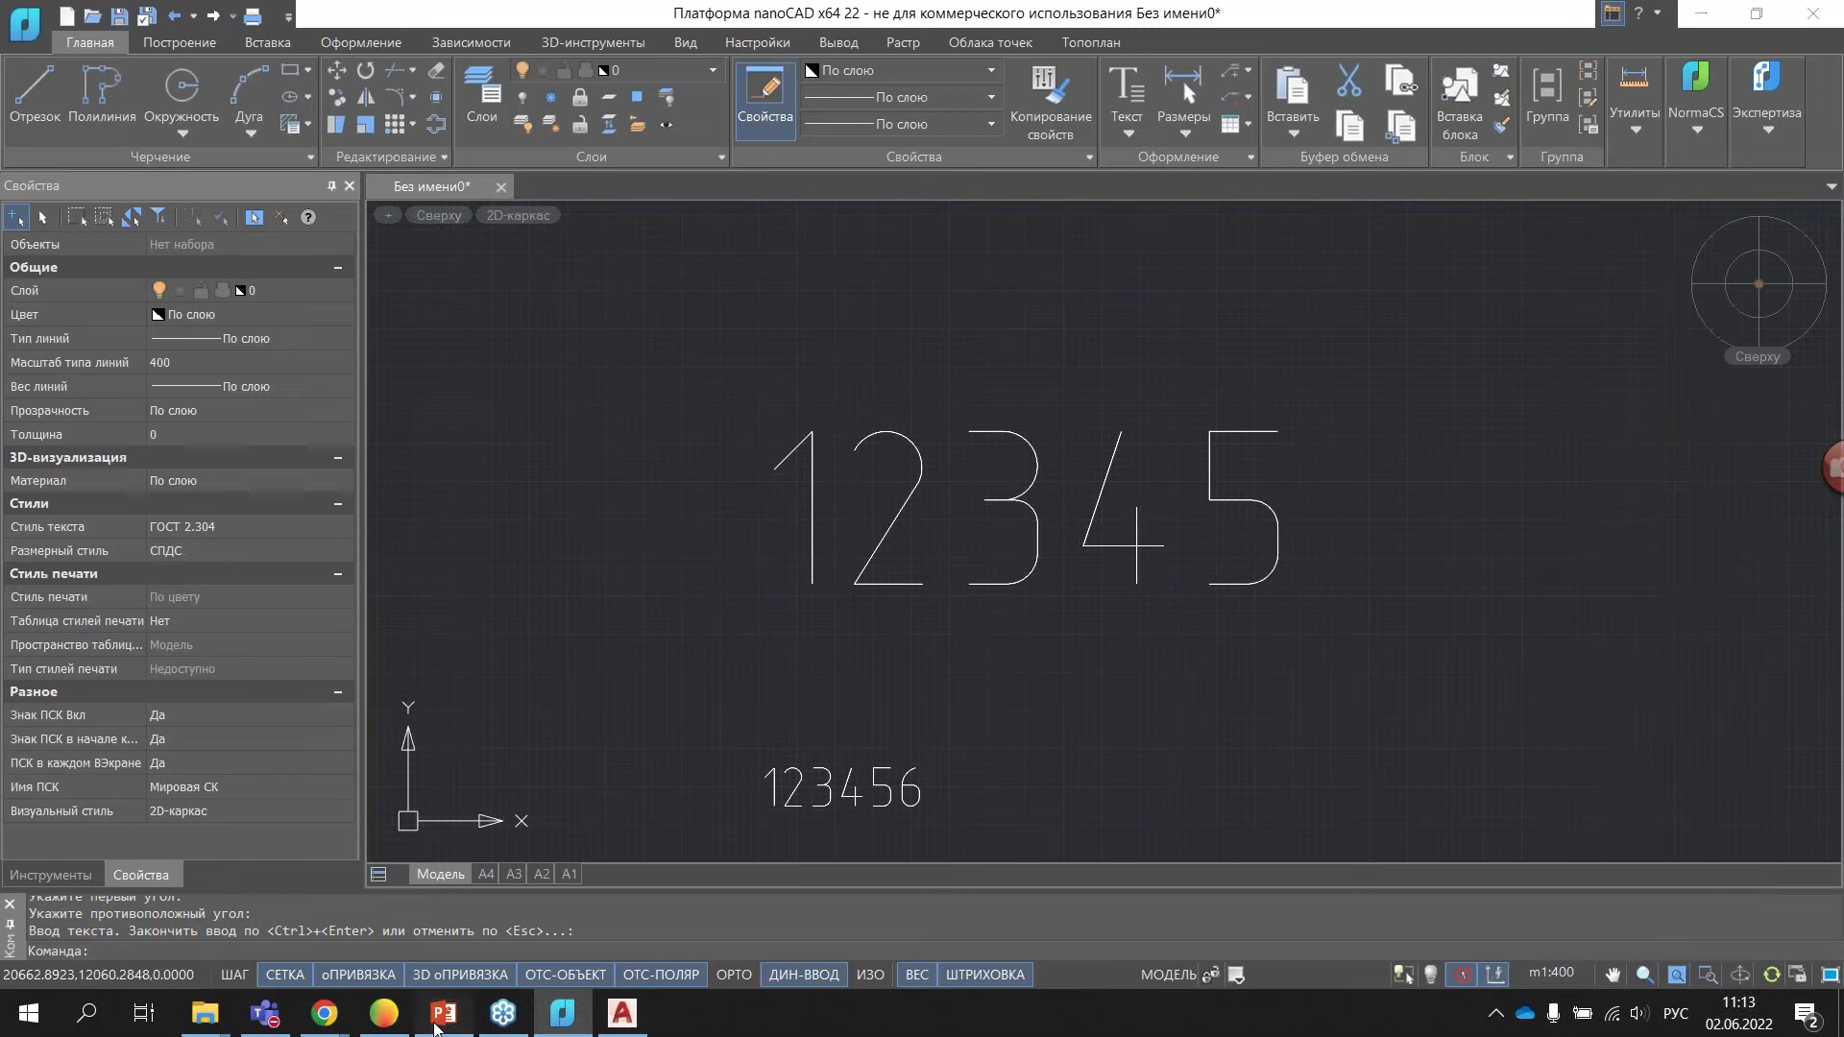
{"action": "left_click", "coordinate": [437, 1022]}
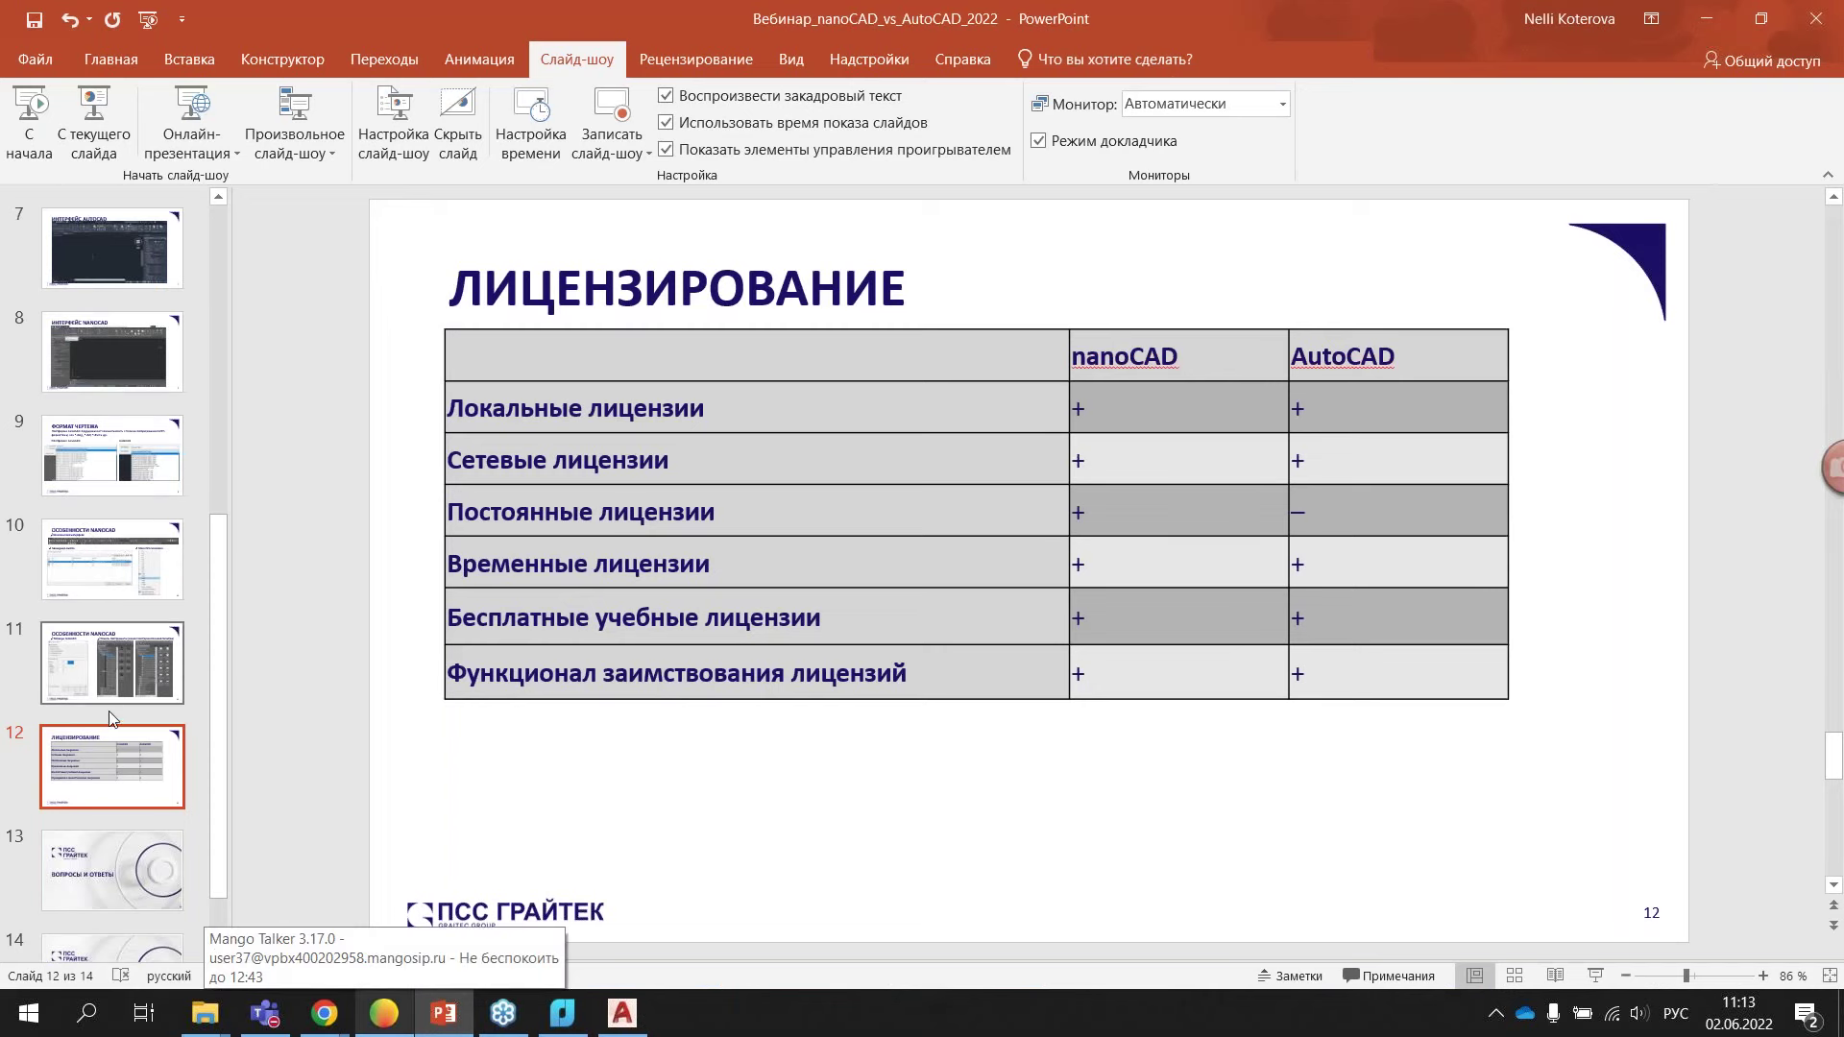
- Start the slideshow from slide 11 on nanoCAD tables
{"action": "left_click", "coordinate": [123, 581]}
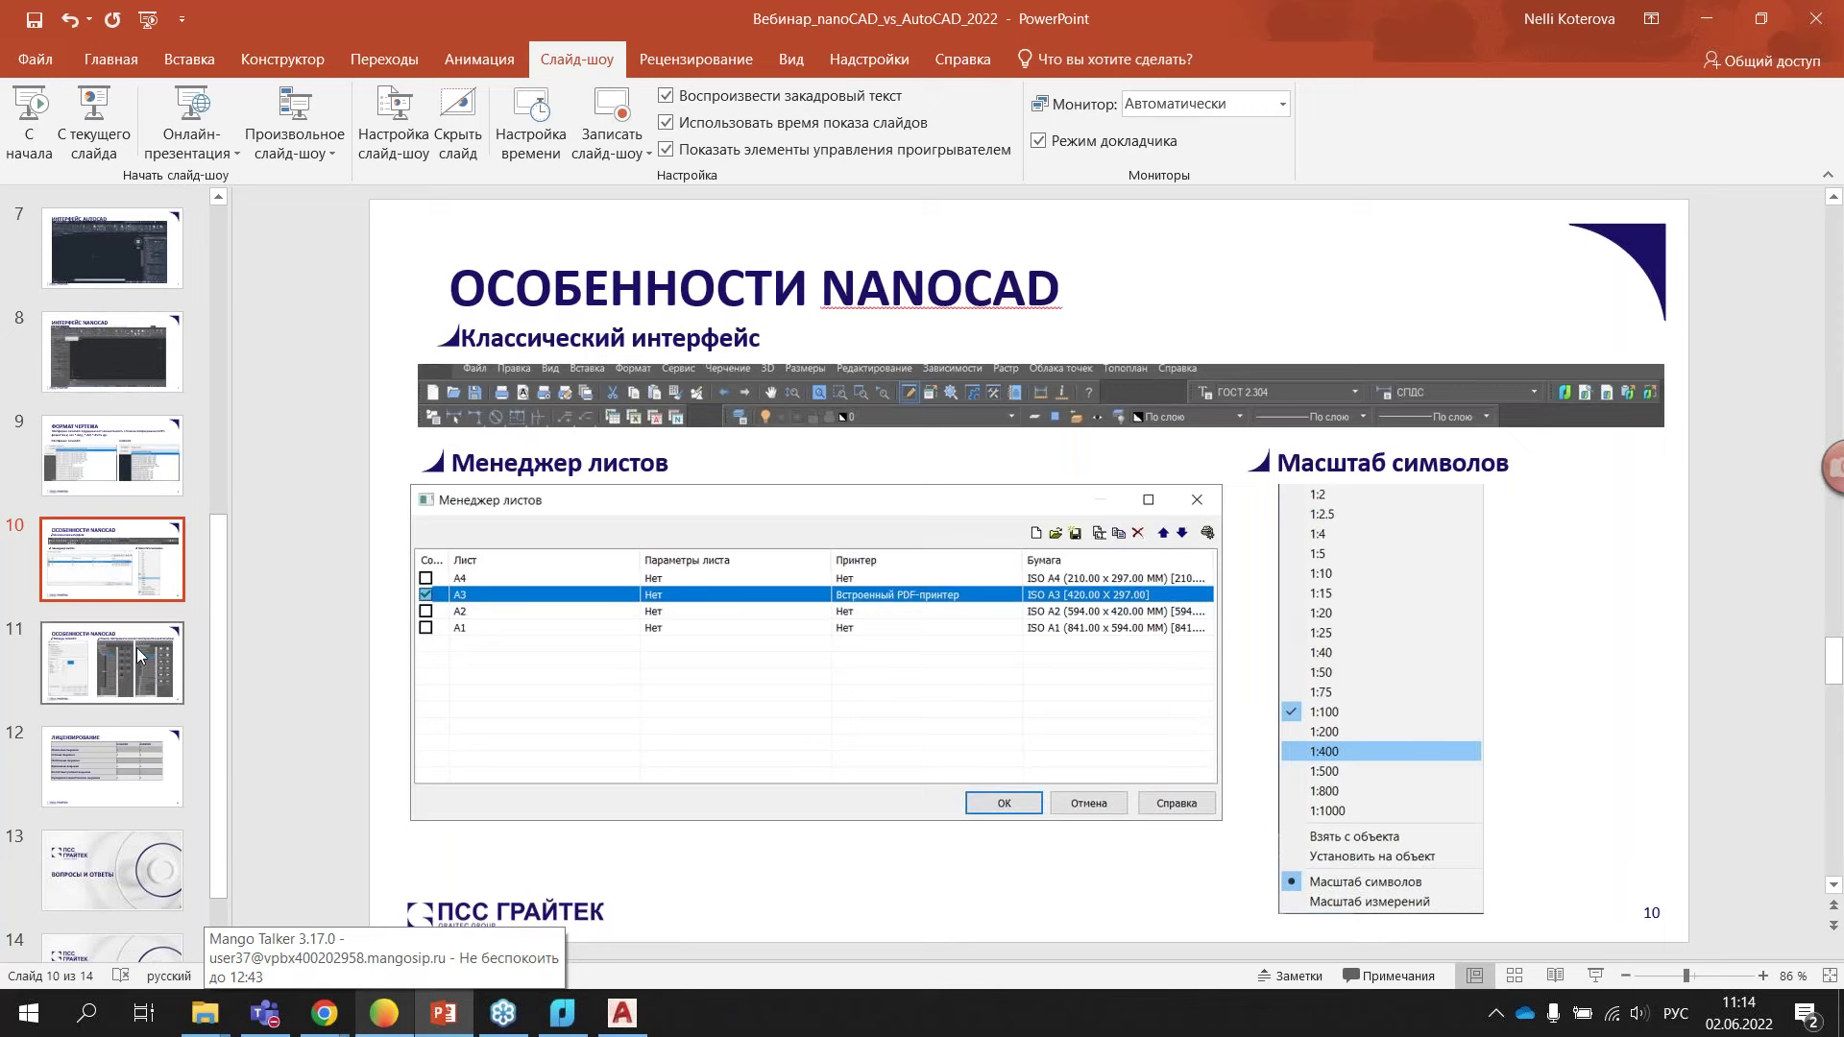
{"action": "left_click", "coordinate": [136, 648]}
{"action": "left_click", "coordinate": [108, 134]}
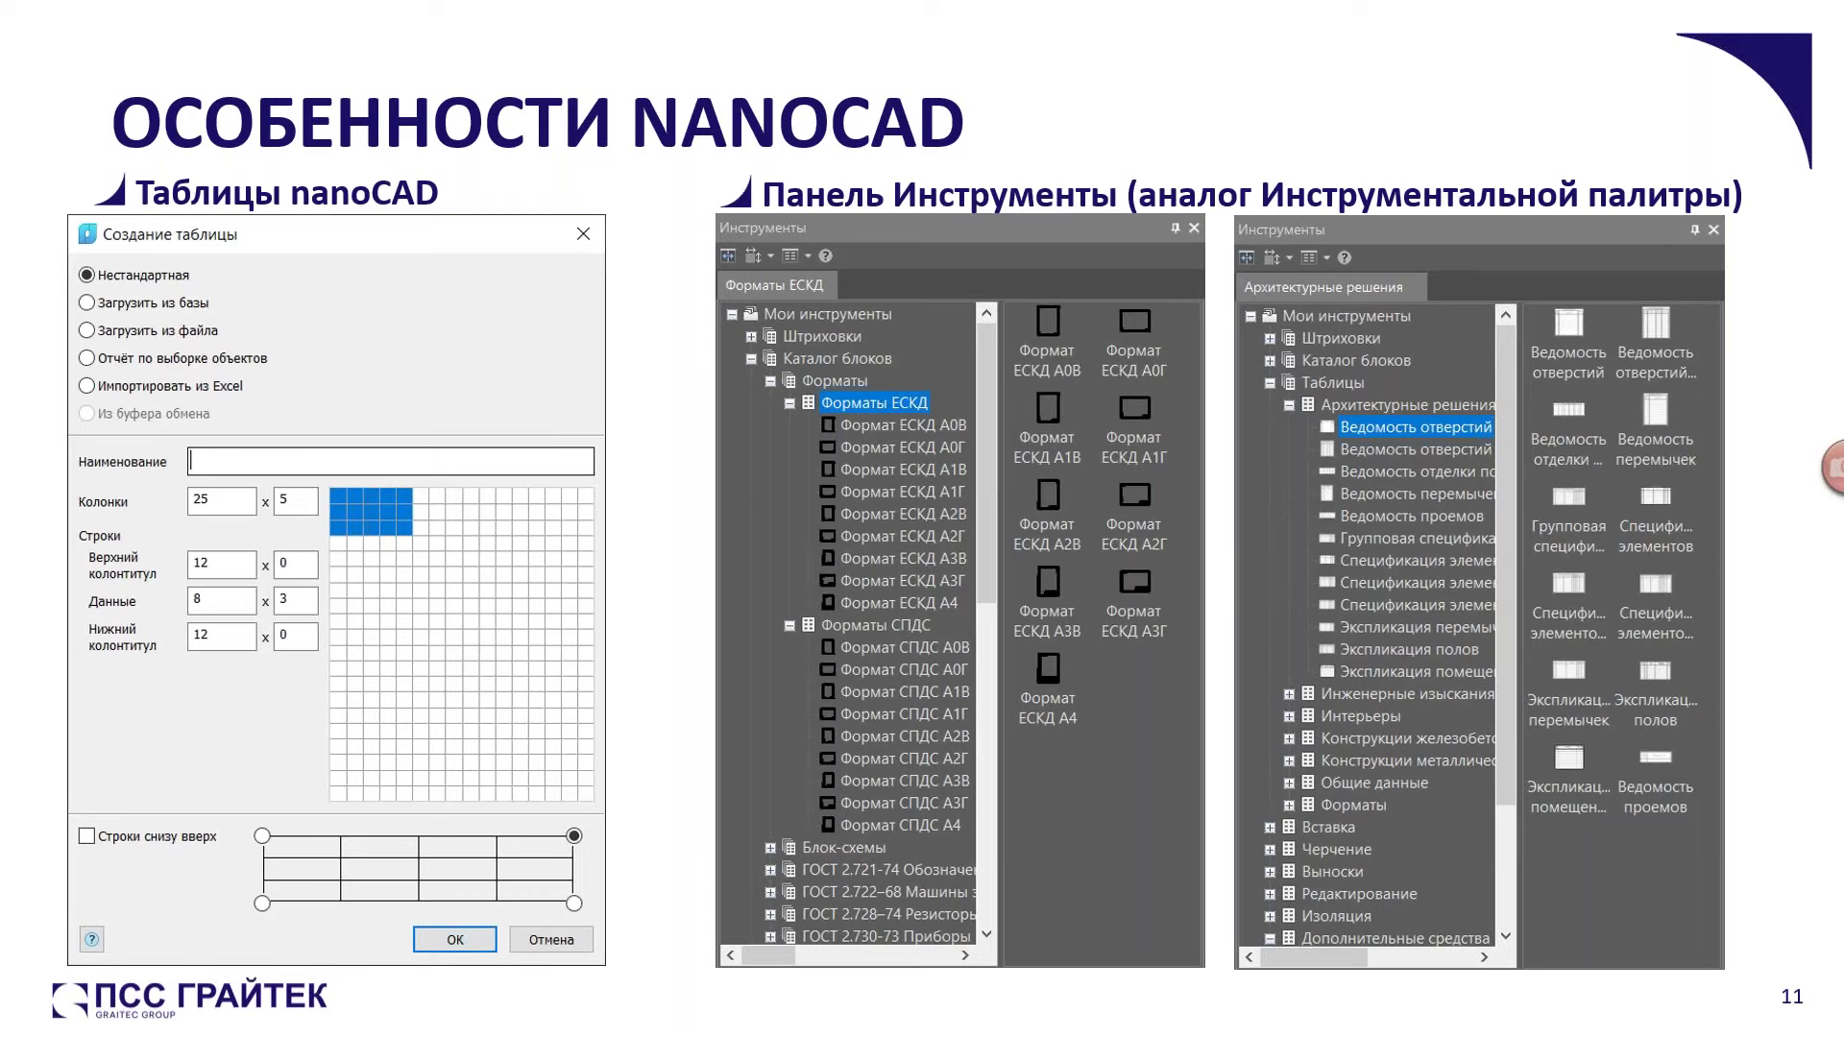
- Return to nanoCAD and erase the 12345 and 123456 texts with a window selection
{"action": "key", "text": "Escape"}
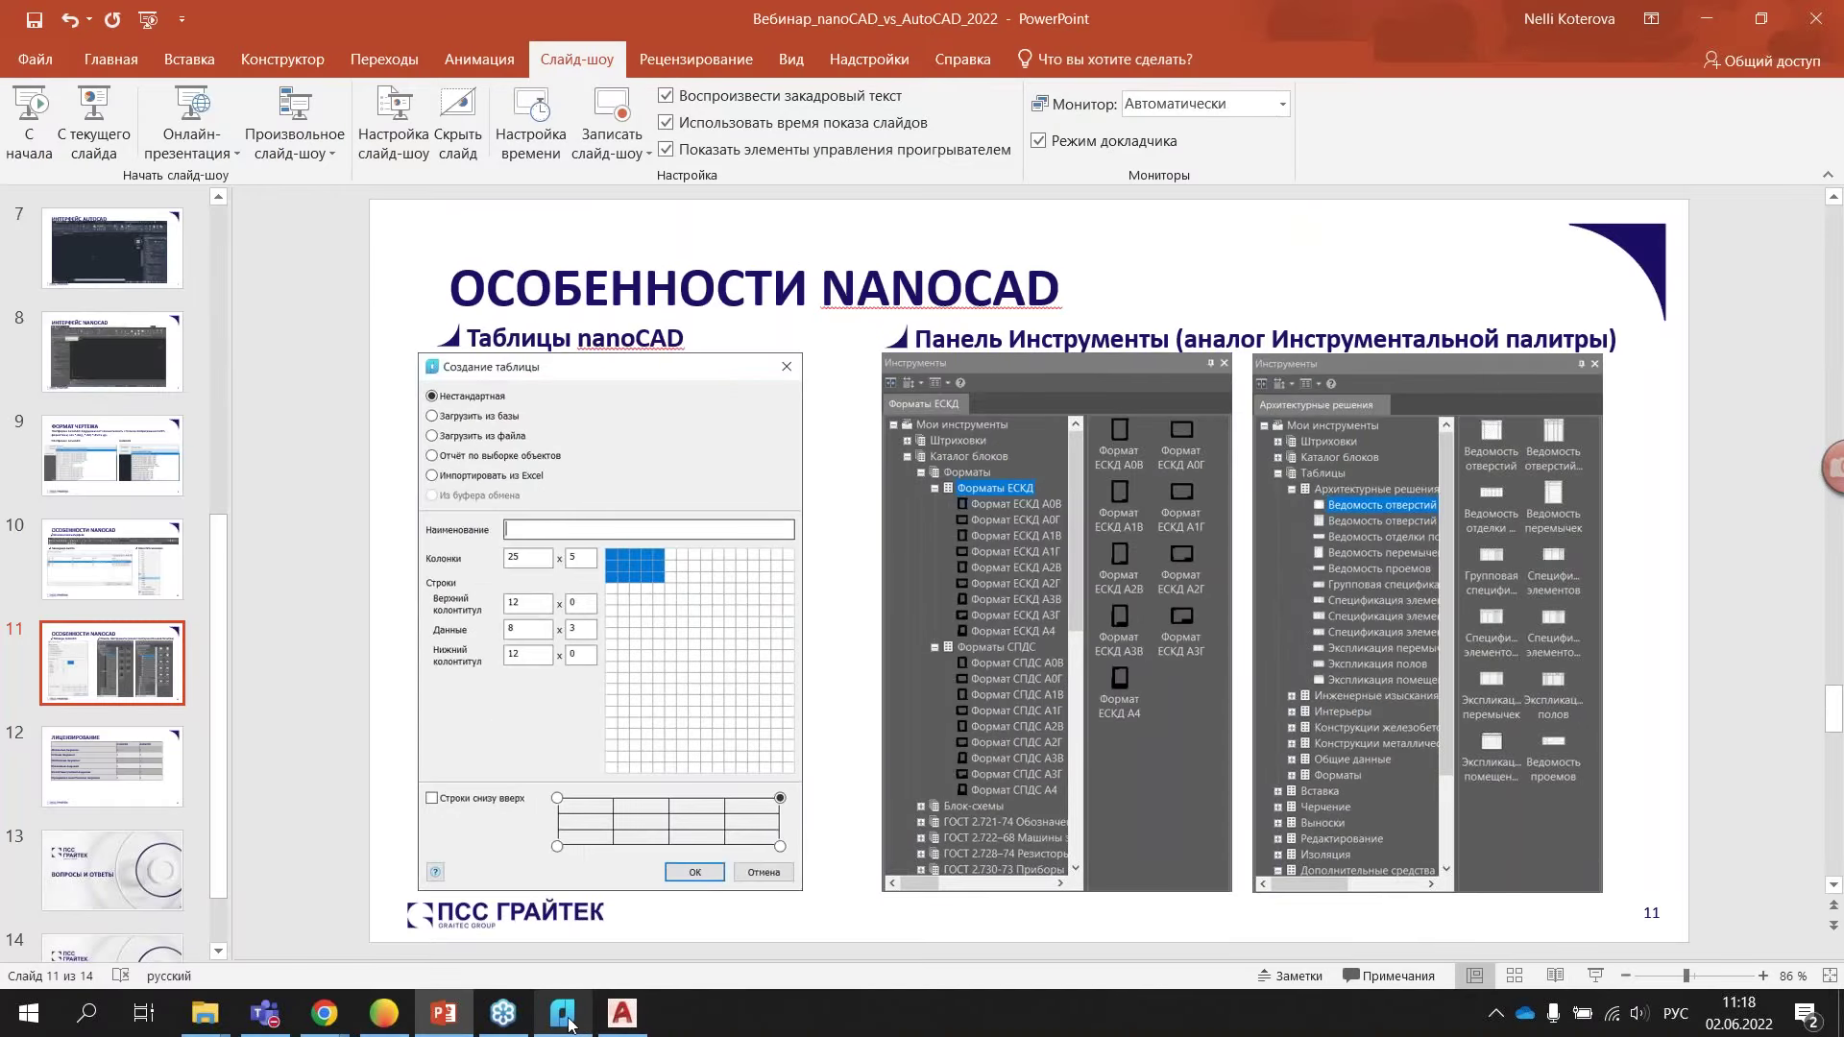
{"action": "left_click", "coordinate": [567, 1020]}
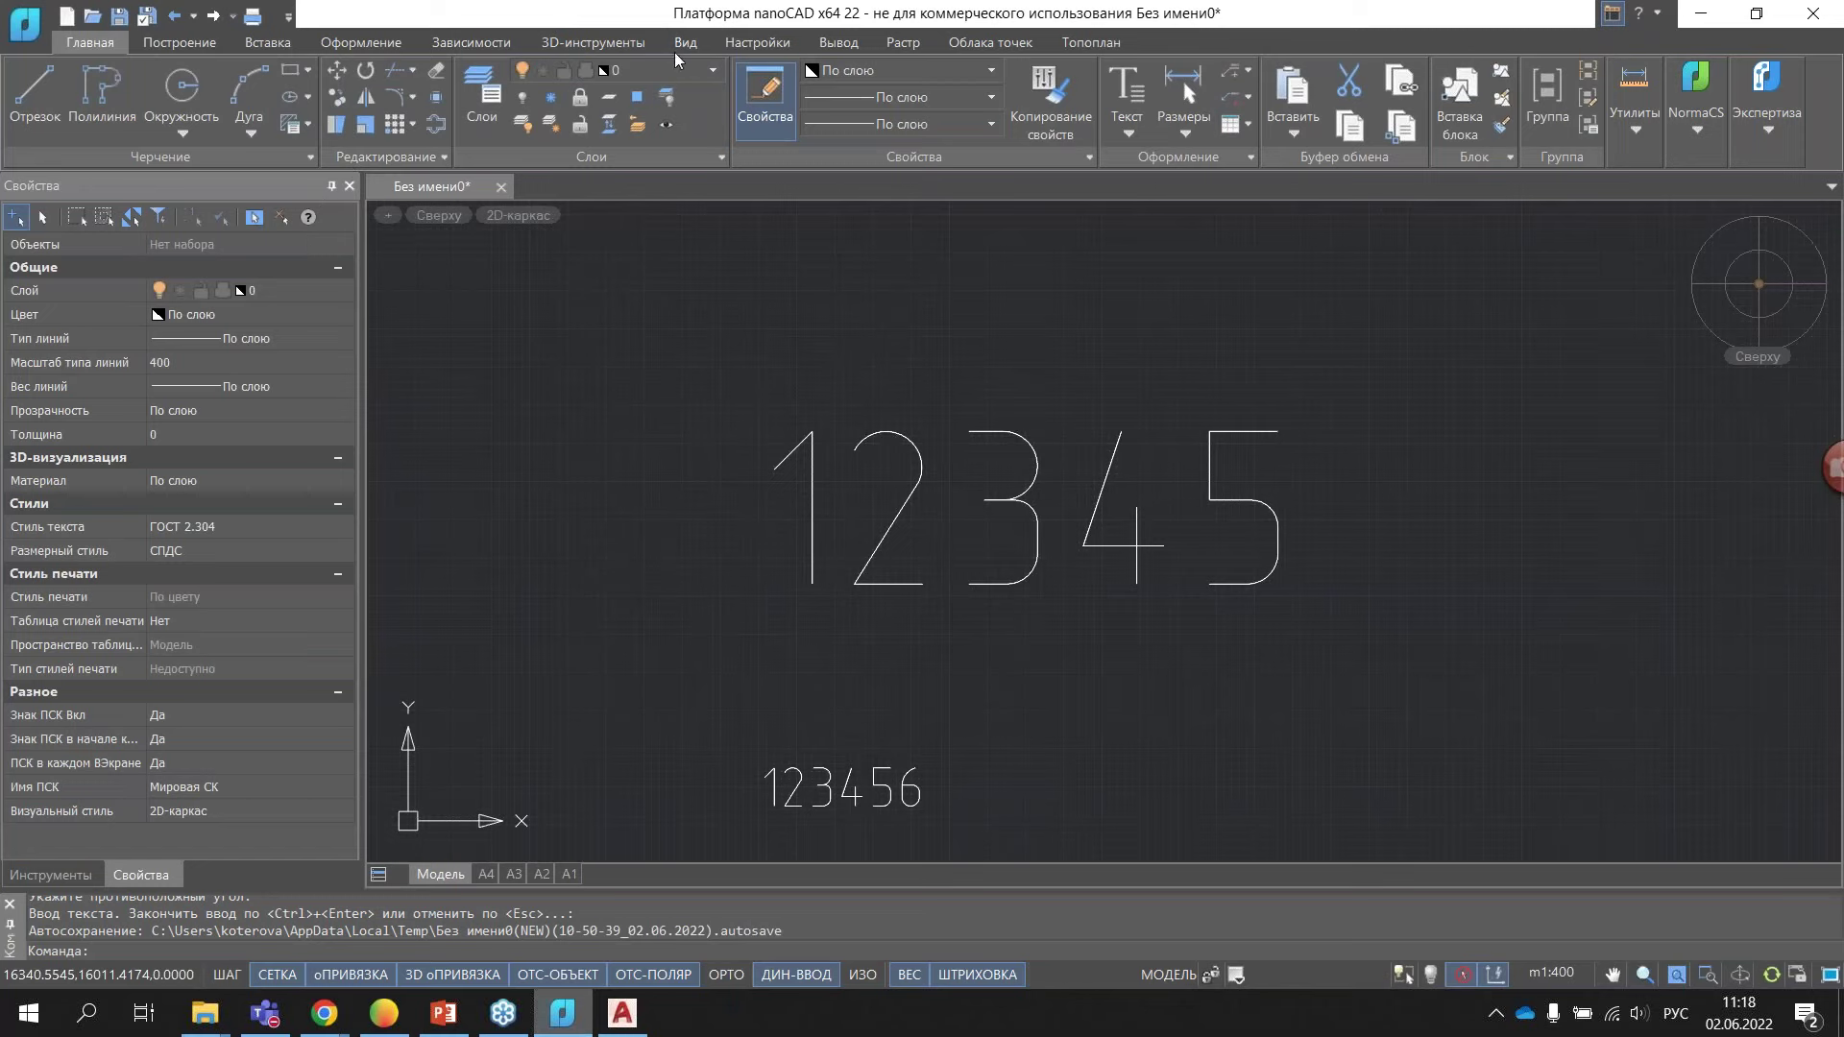
{"action": "left_click", "coordinate": [744, 352]}
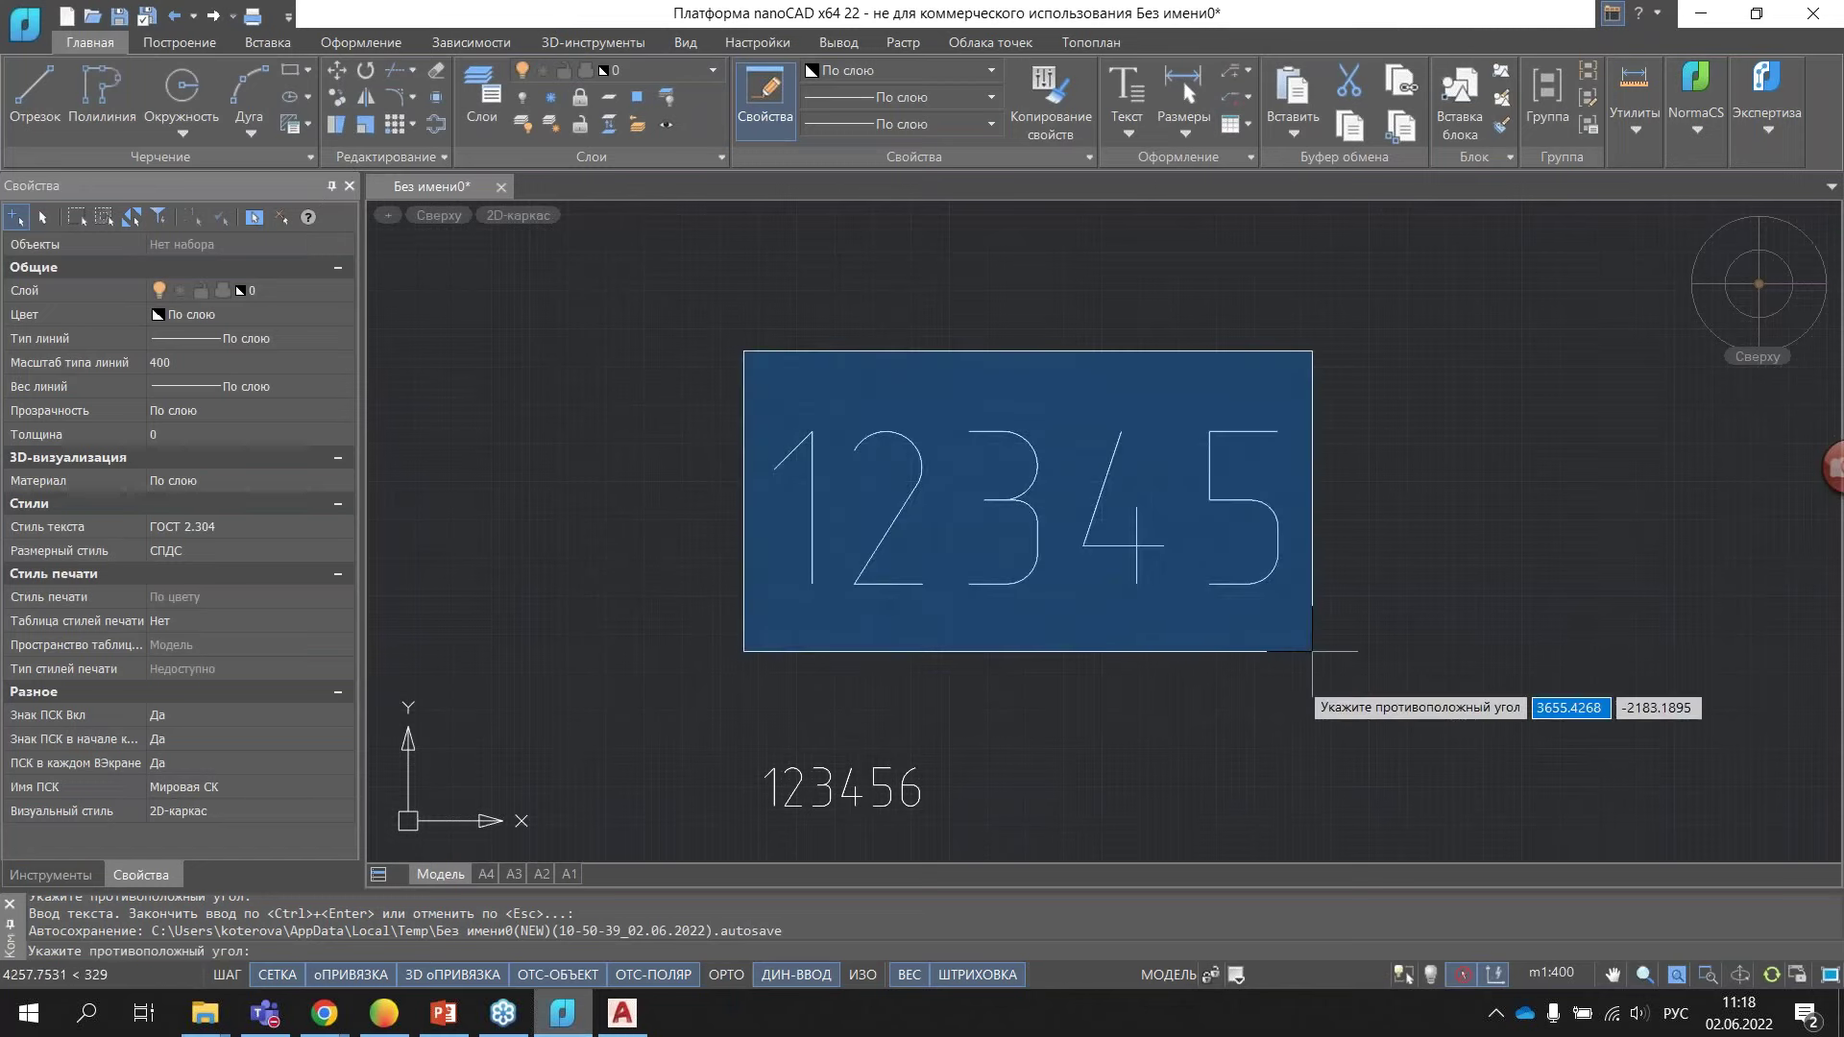
{"action": "left_click", "coordinate": [1312, 819]}
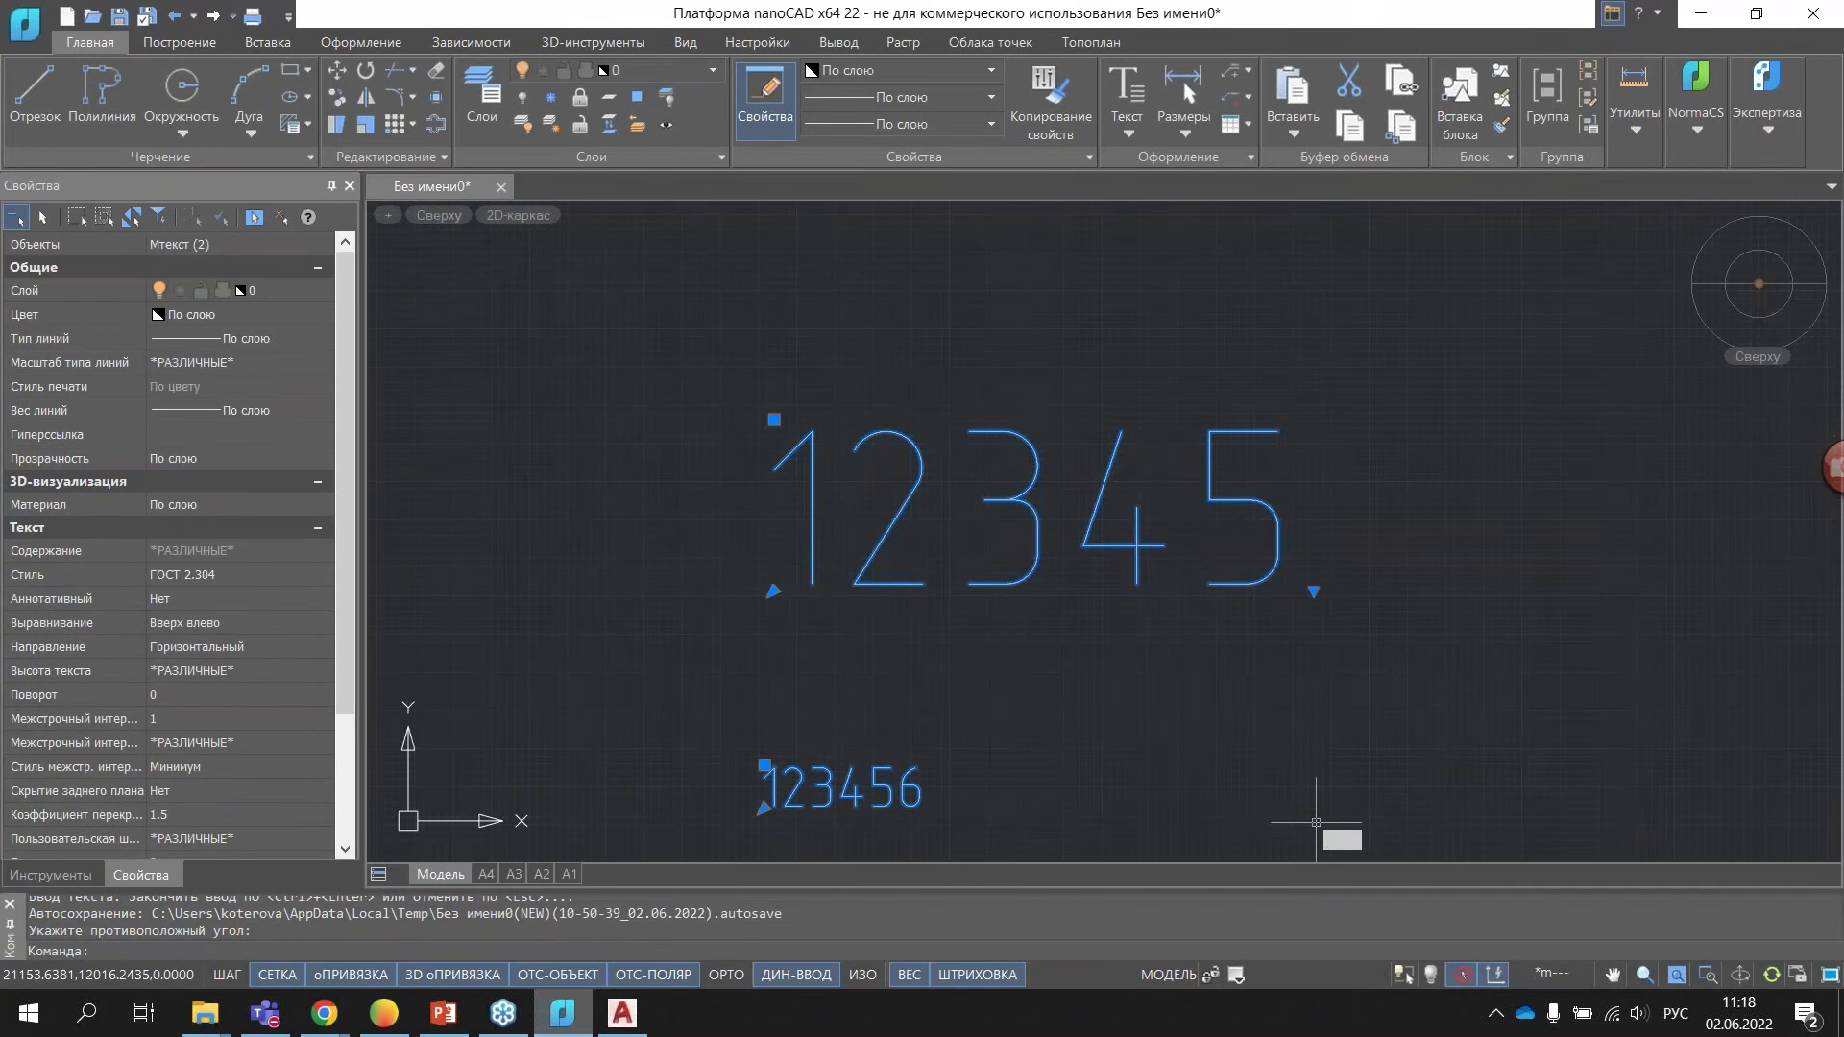
{"action": "key", "text": "Delete"}
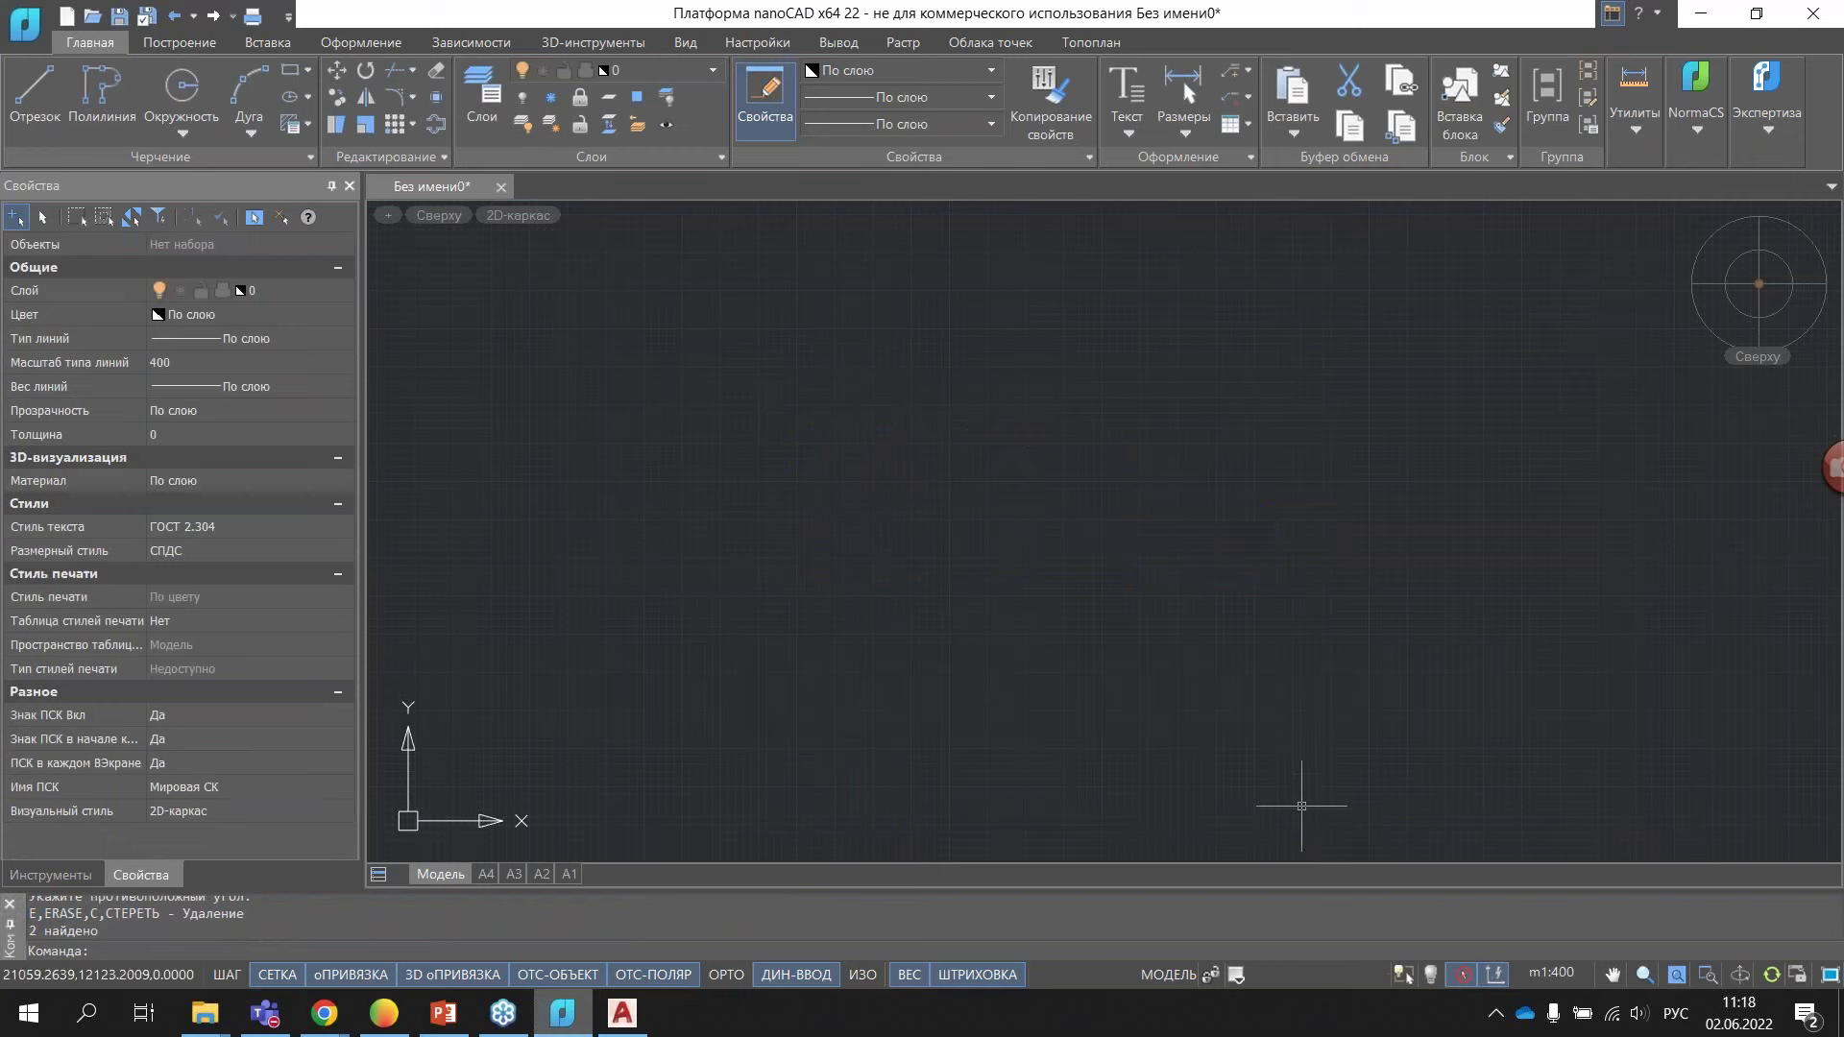
- Open the Инструменты tools palette from Настройки and widen it
{"action": "left_click", "coordinate": [763, 44]}
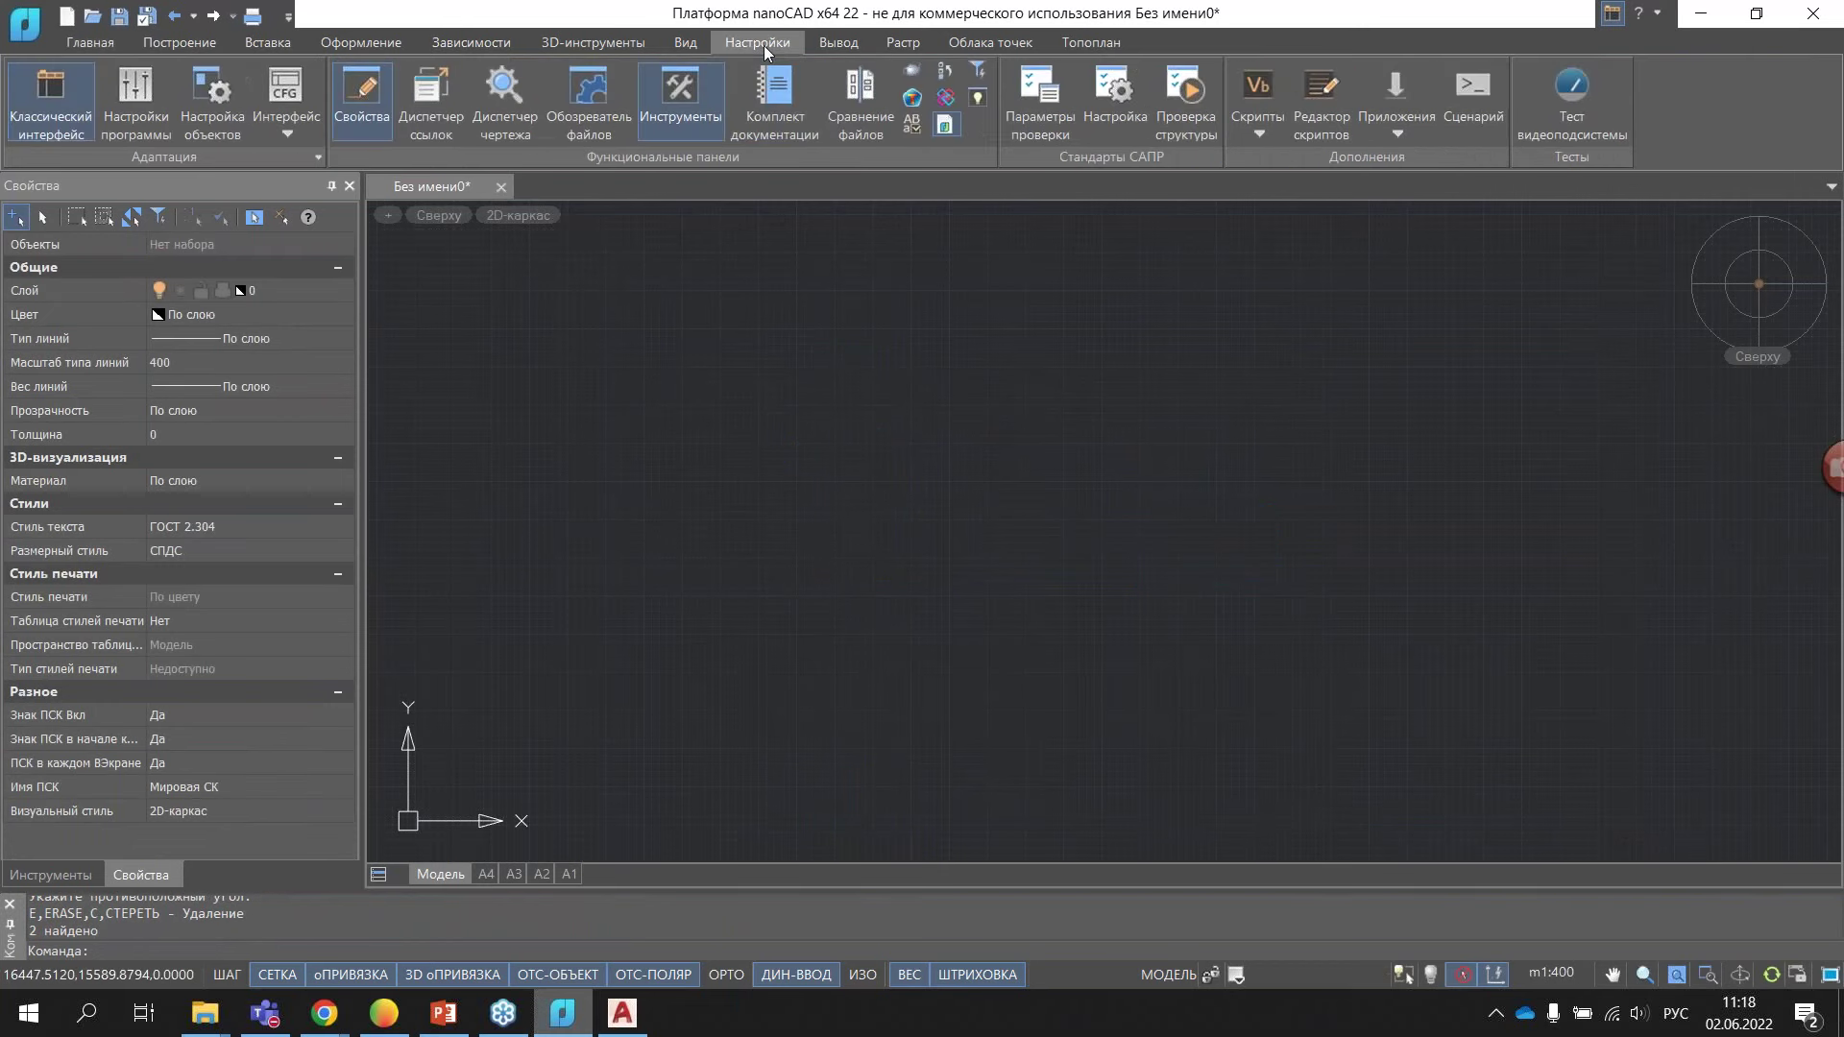
{"action": "left_click", "coordinate": [678, 90]}
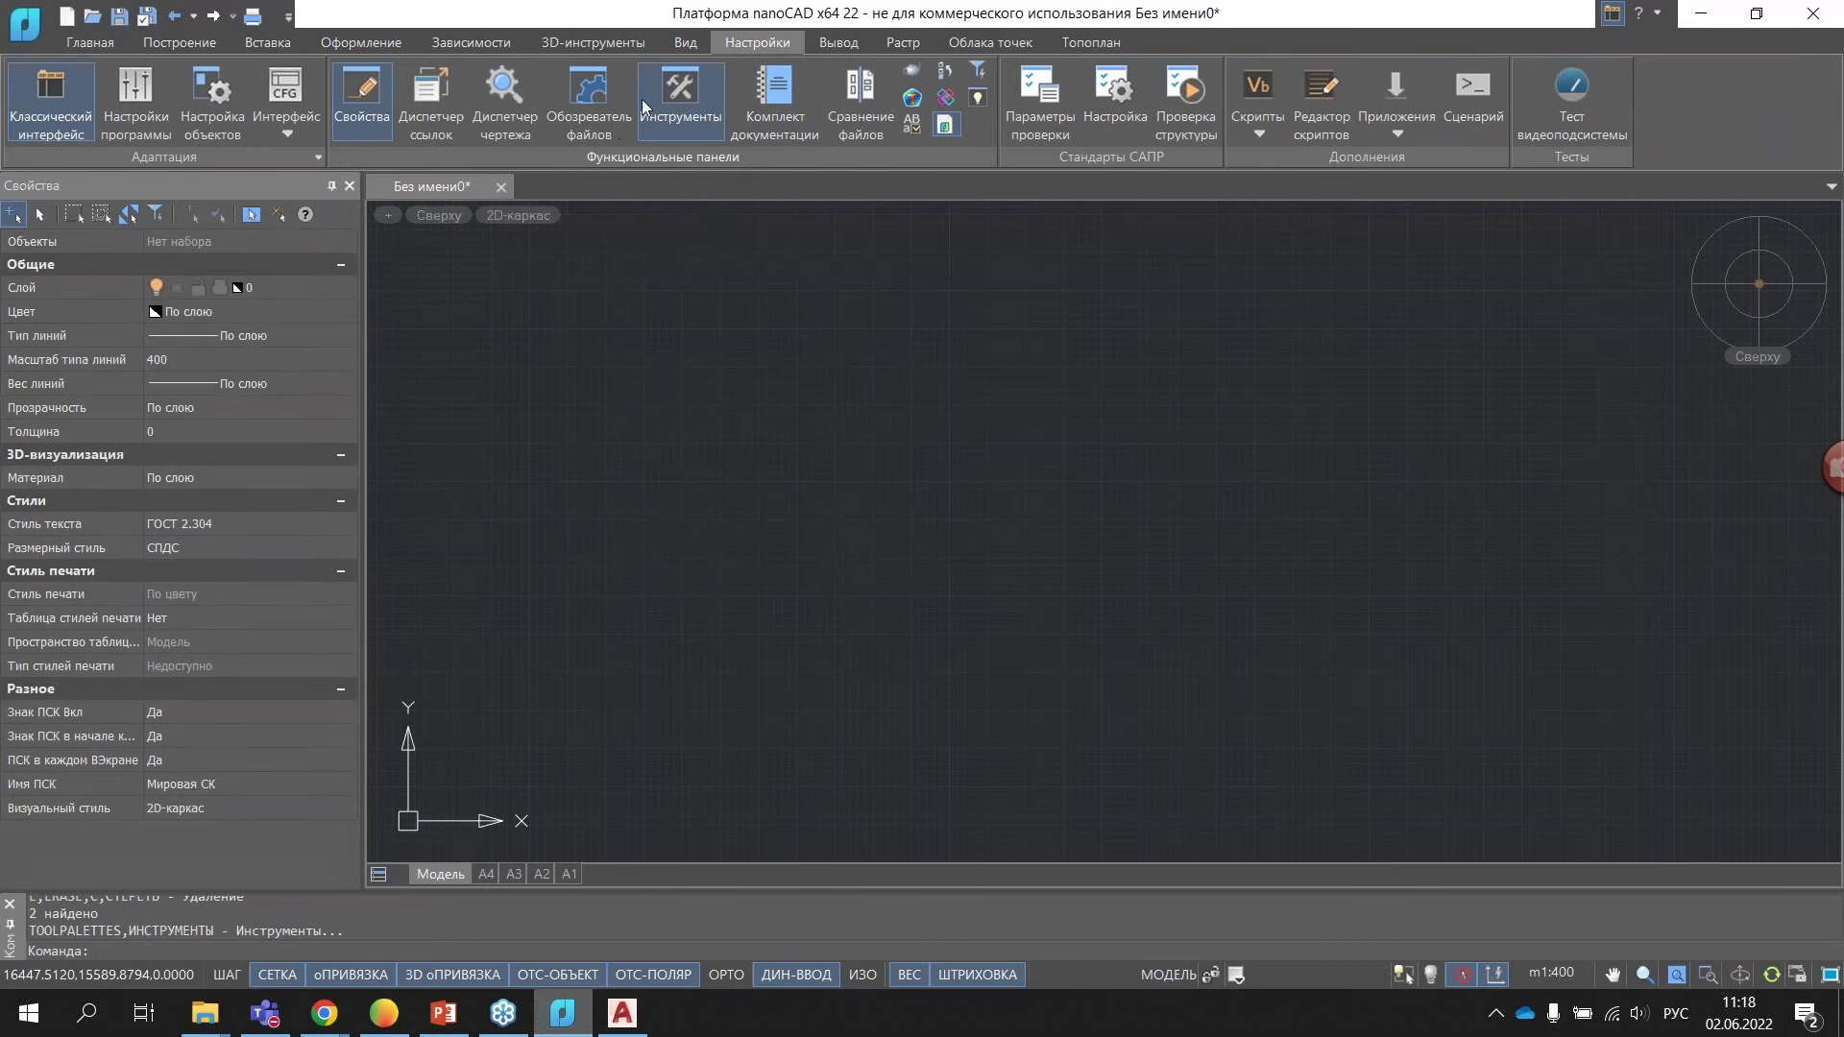
{"action": "left_click", "coordinate": [670, 94]}
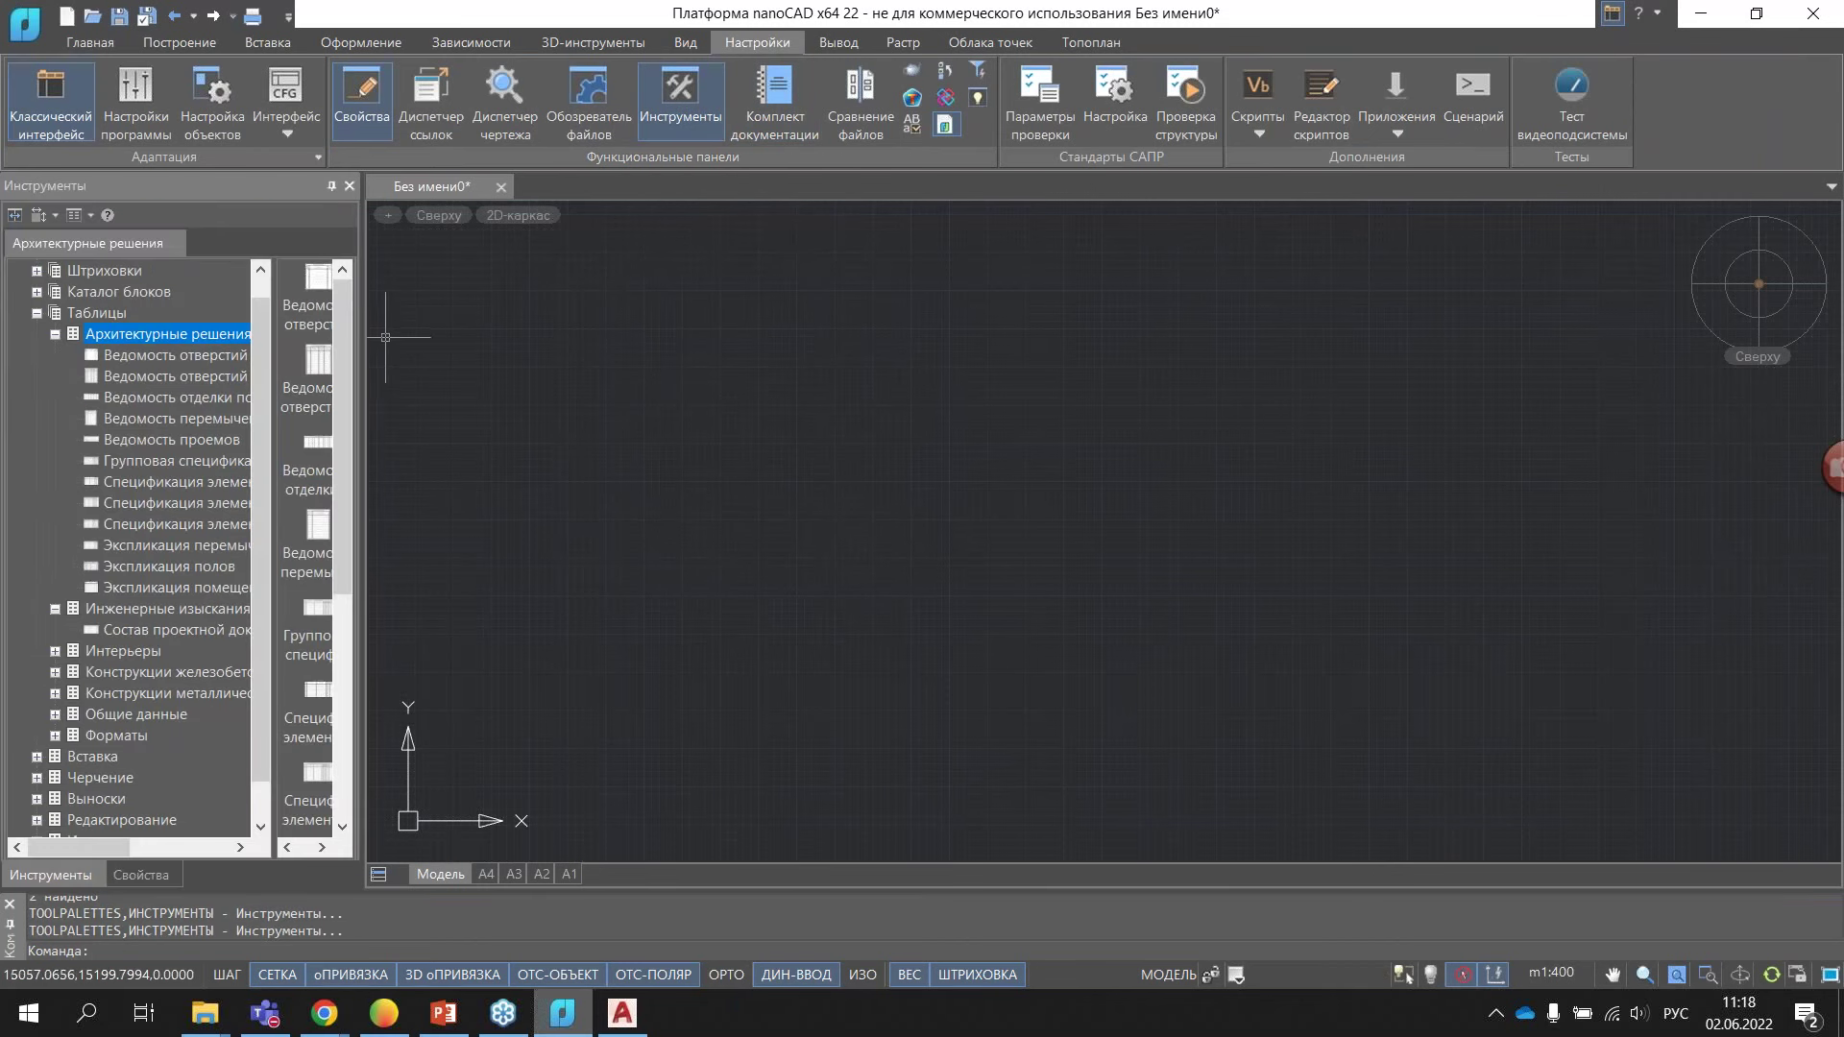
{"action": "left_click_drag", "start_coordinate": [363, 346], "coordinate": [566, 346]}
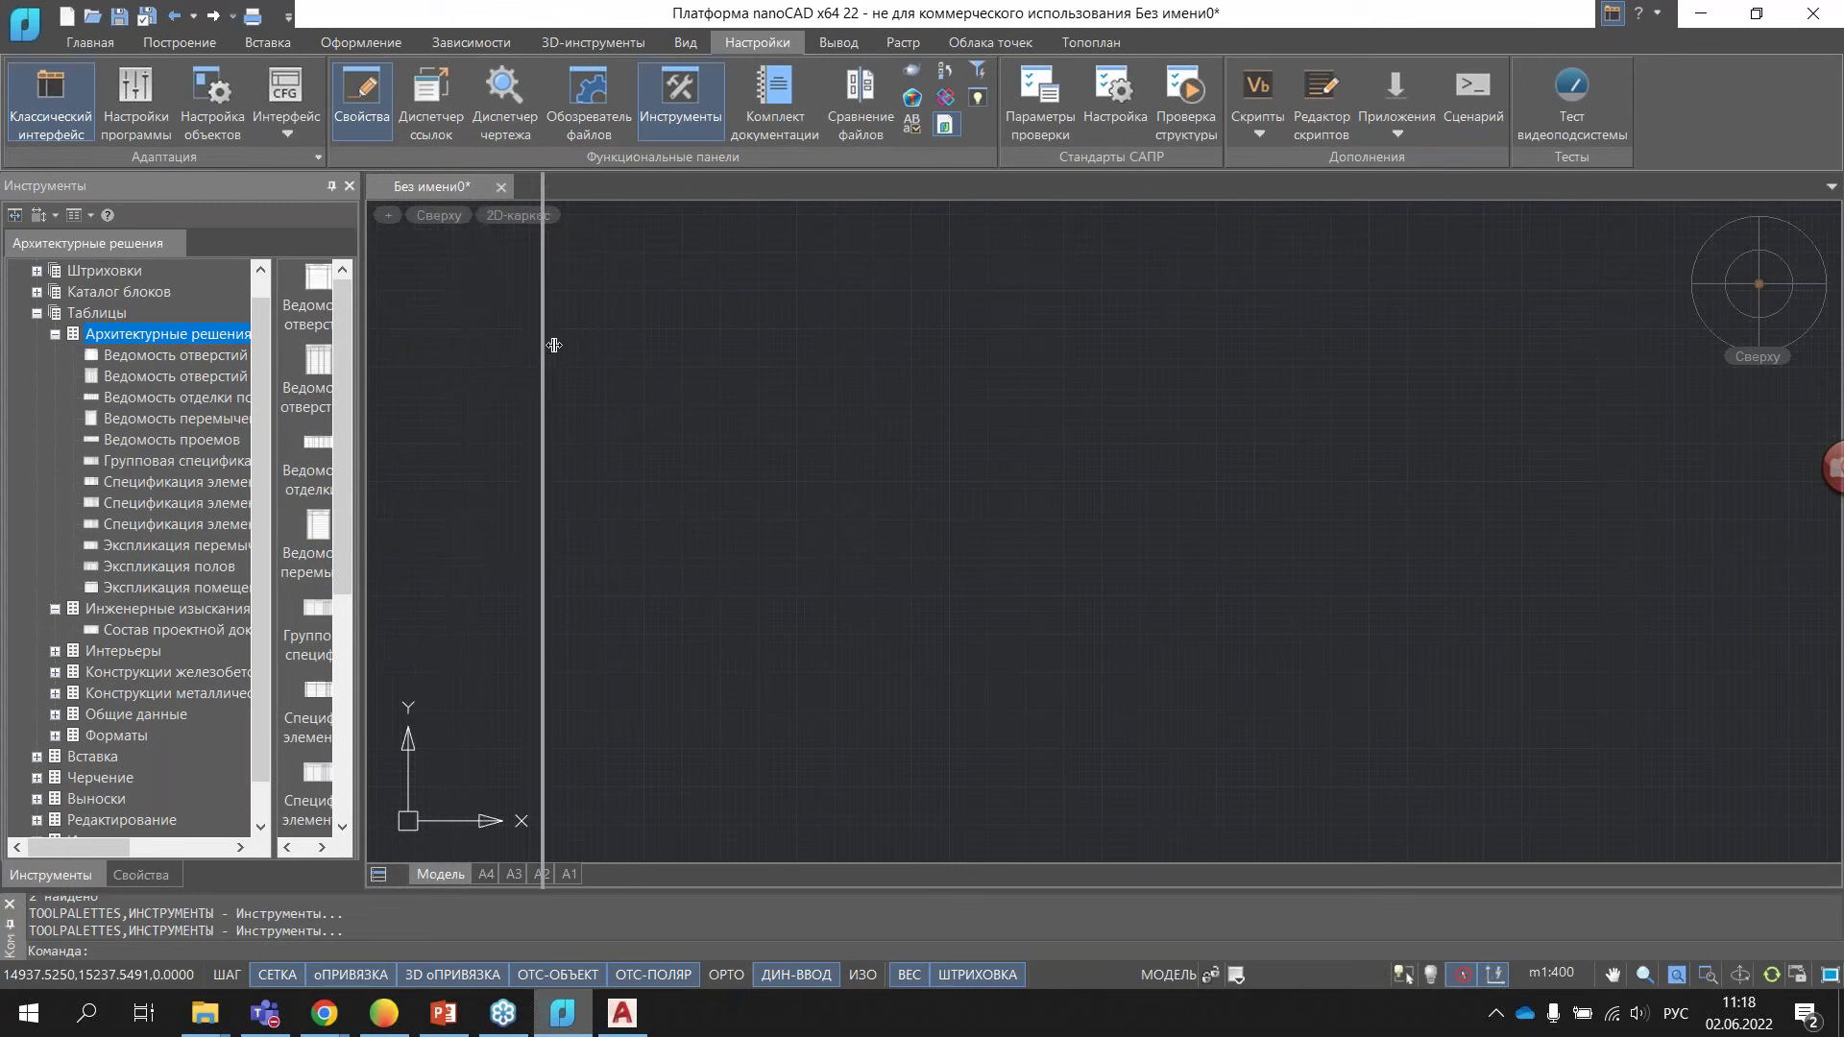
- Browse Таблицы > Архитектурные решения templates, then expand the Черчение drawing tools category
{"action": "left_click", "coordinate": [37, 314]}
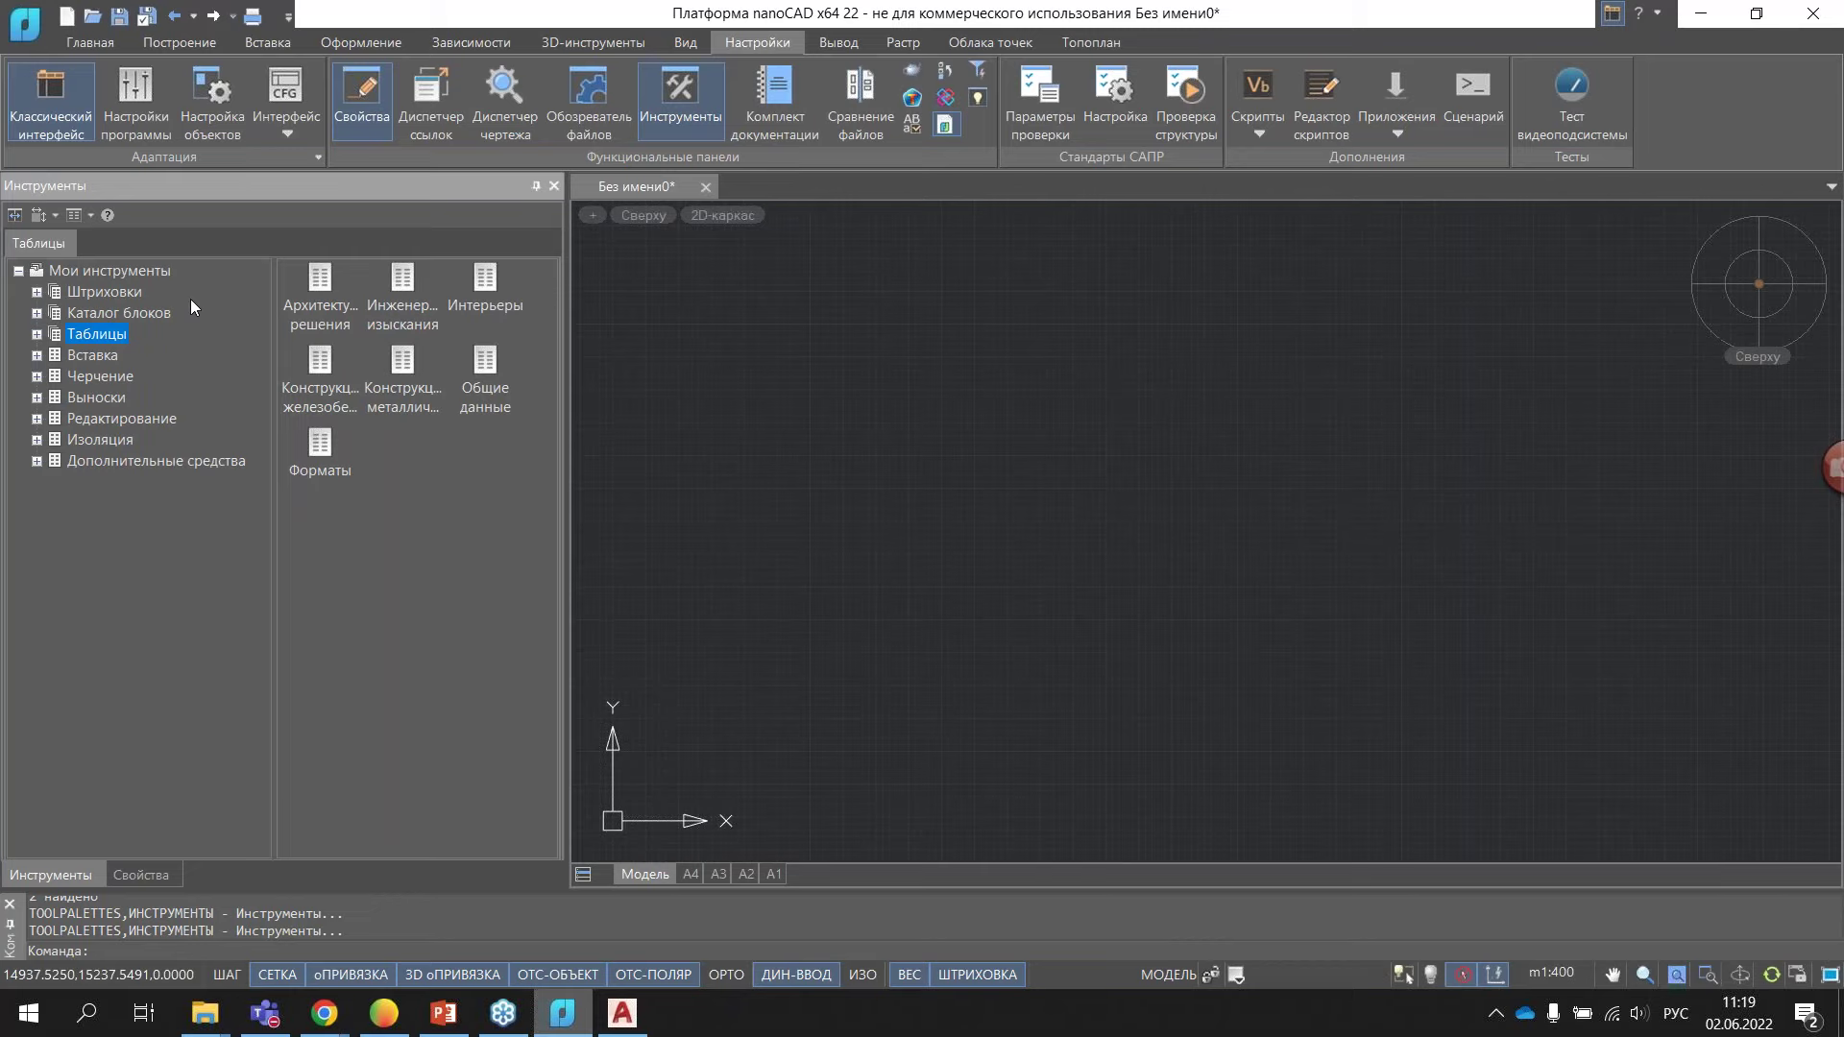
{"action": "left_click", "coordinate": [36, 334]}
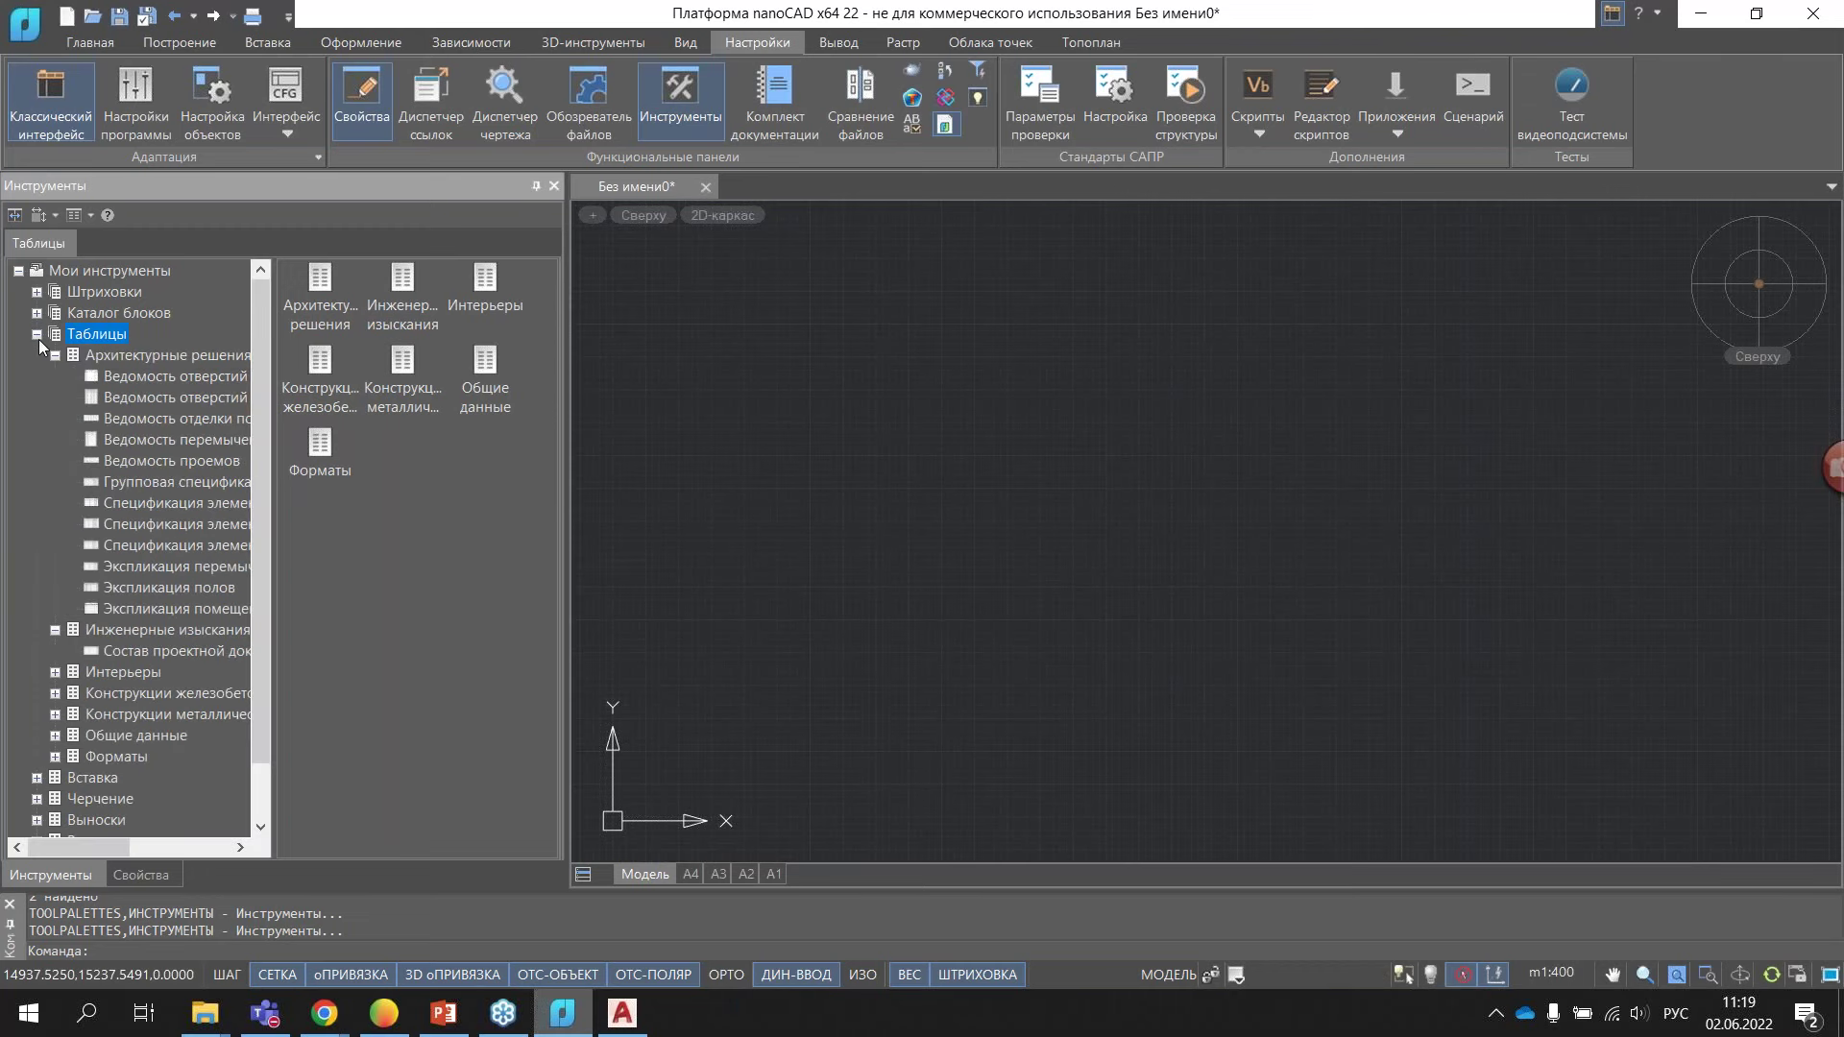
{"action": "left_click", "coordinate": [177, 355]}
{"action": "double_click", "coordinate": [181, 373]}
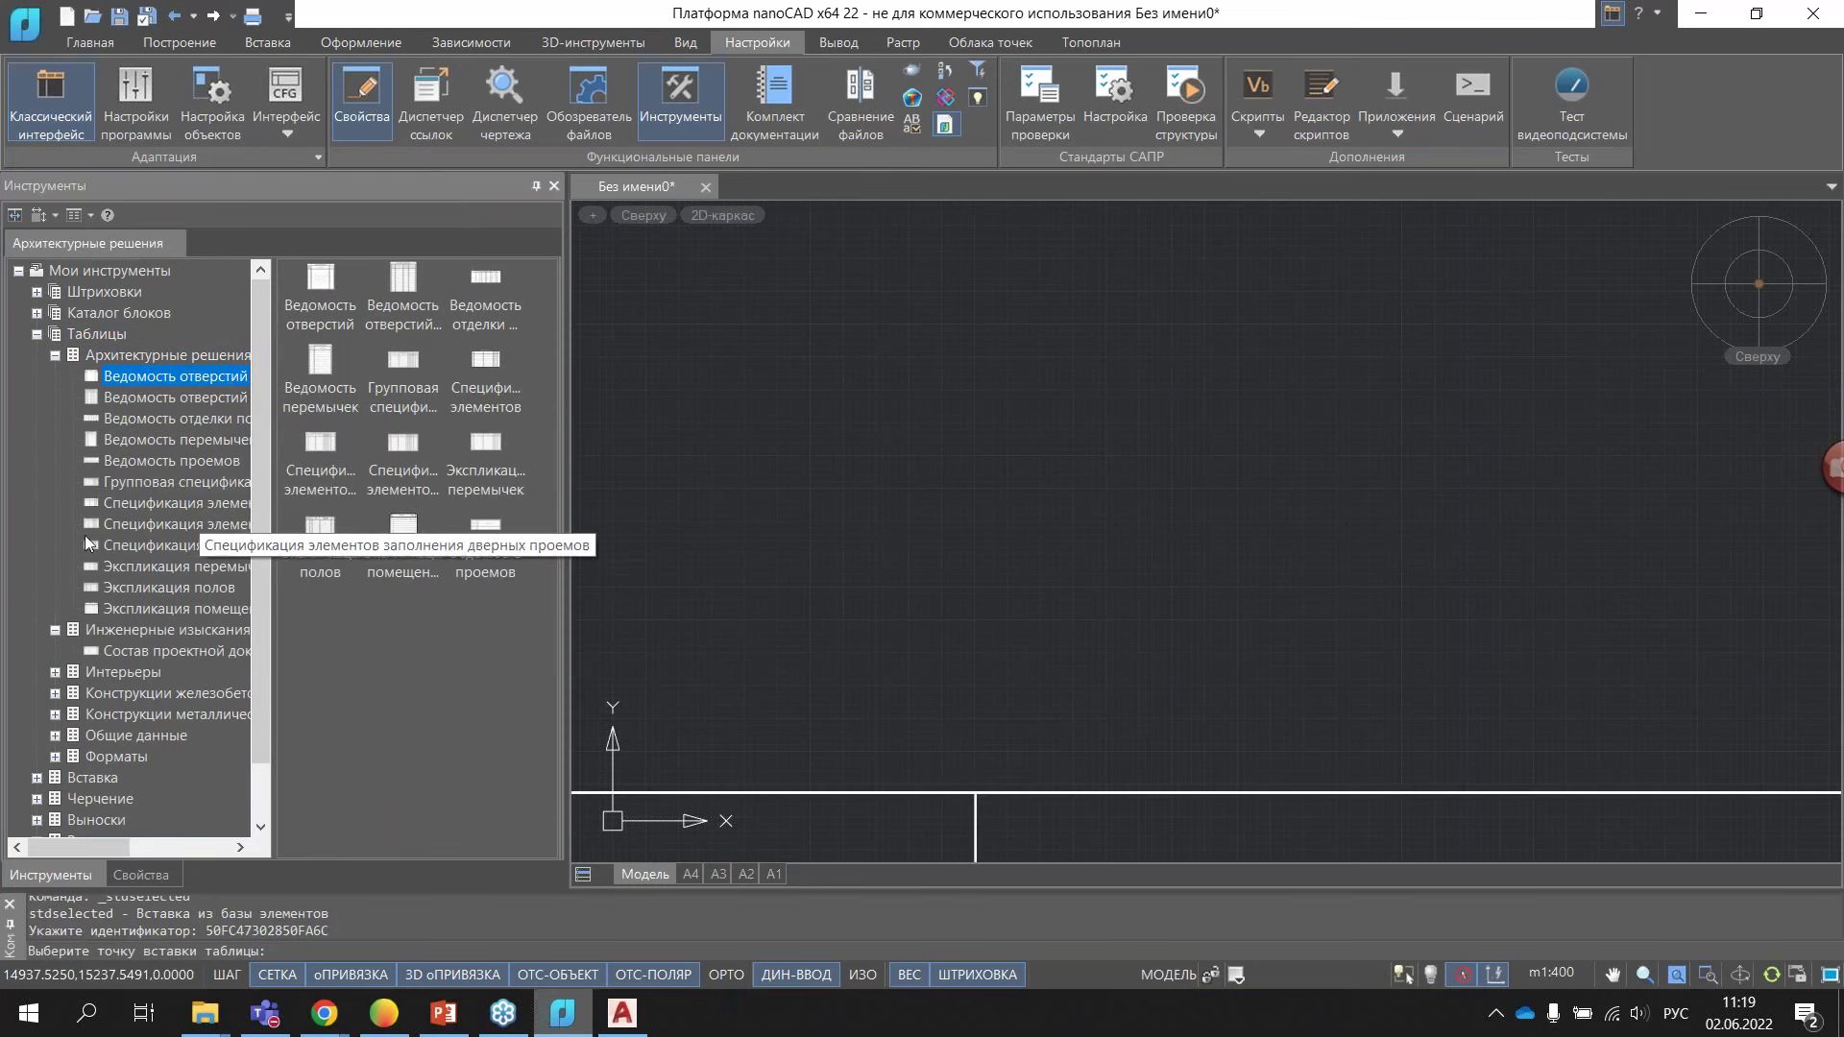
{"action": "scroll", "coordinate": [87, 533], "scroll_direction": "down", "scroll_amount": 1}
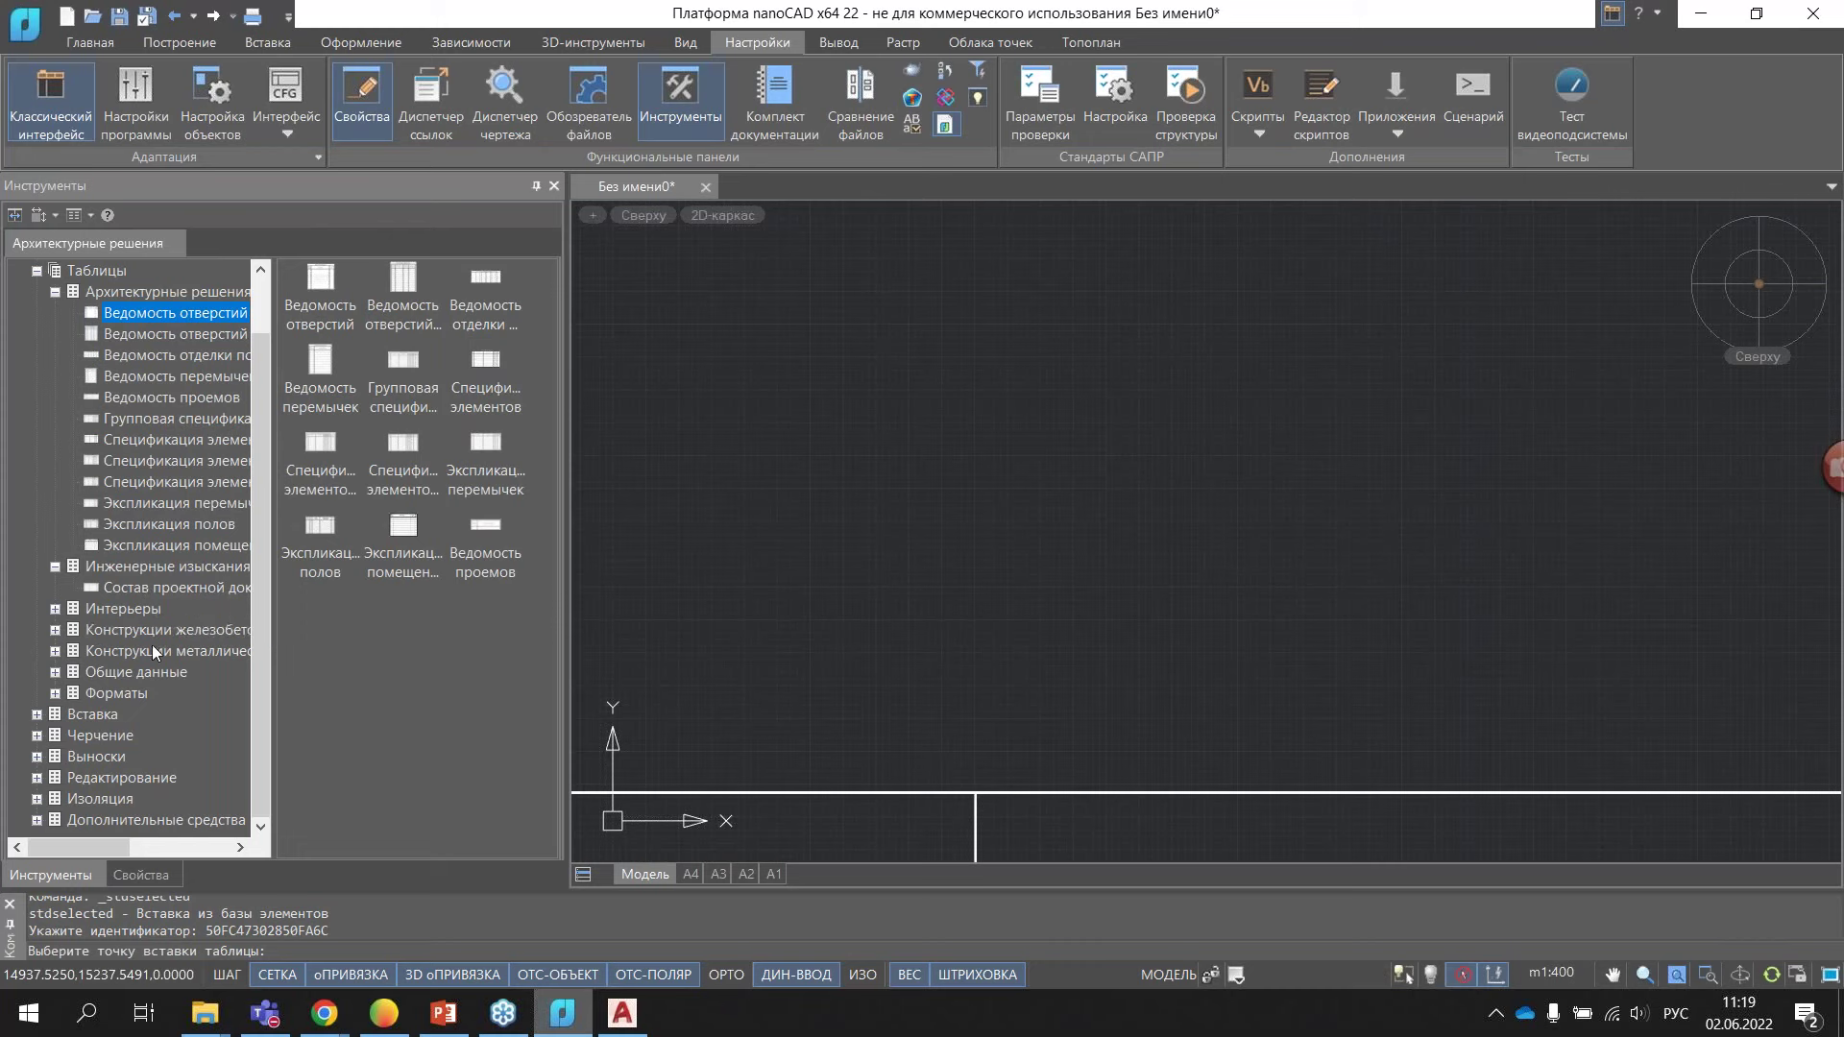
{"action": "left_click", "coordinate": [37, 736]}
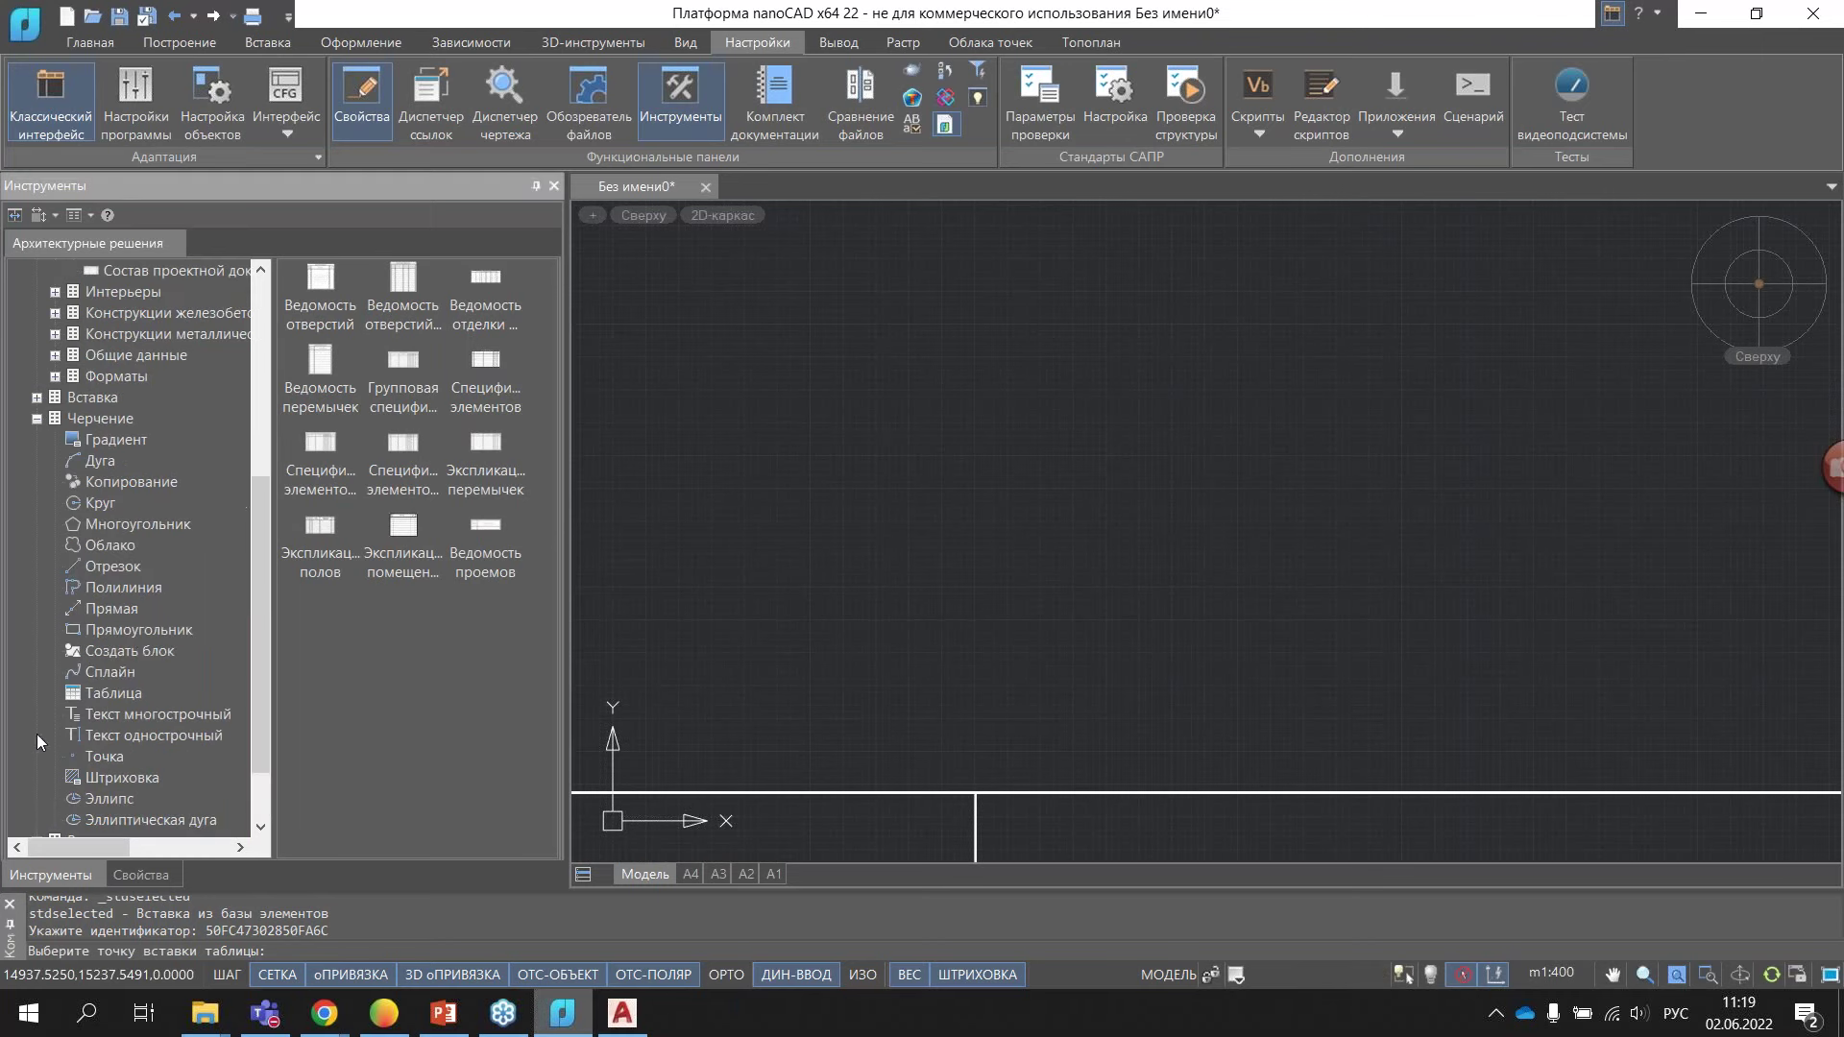
{"action": "scroll", "coordinate": [197, 538], "scroll_direction": "down", "scroll_amount": 1}
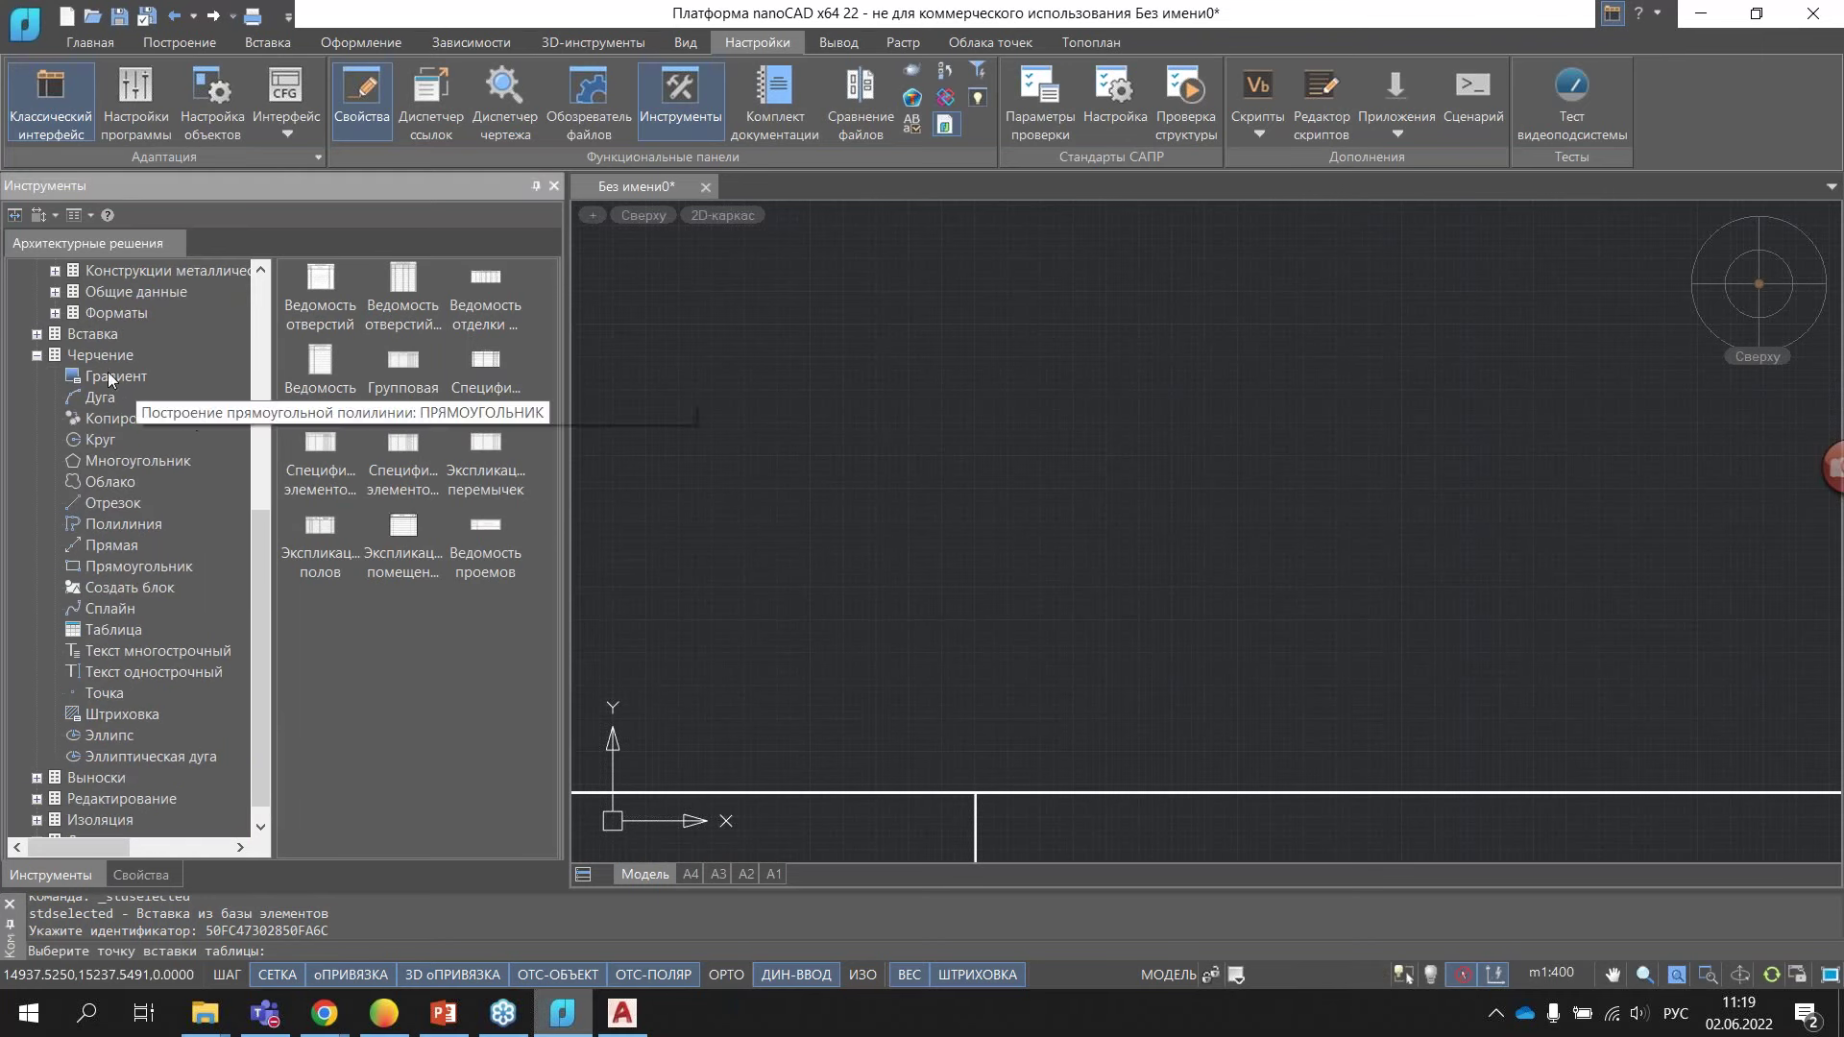
{"action": "left_click", "coordinate": [98, 352]}
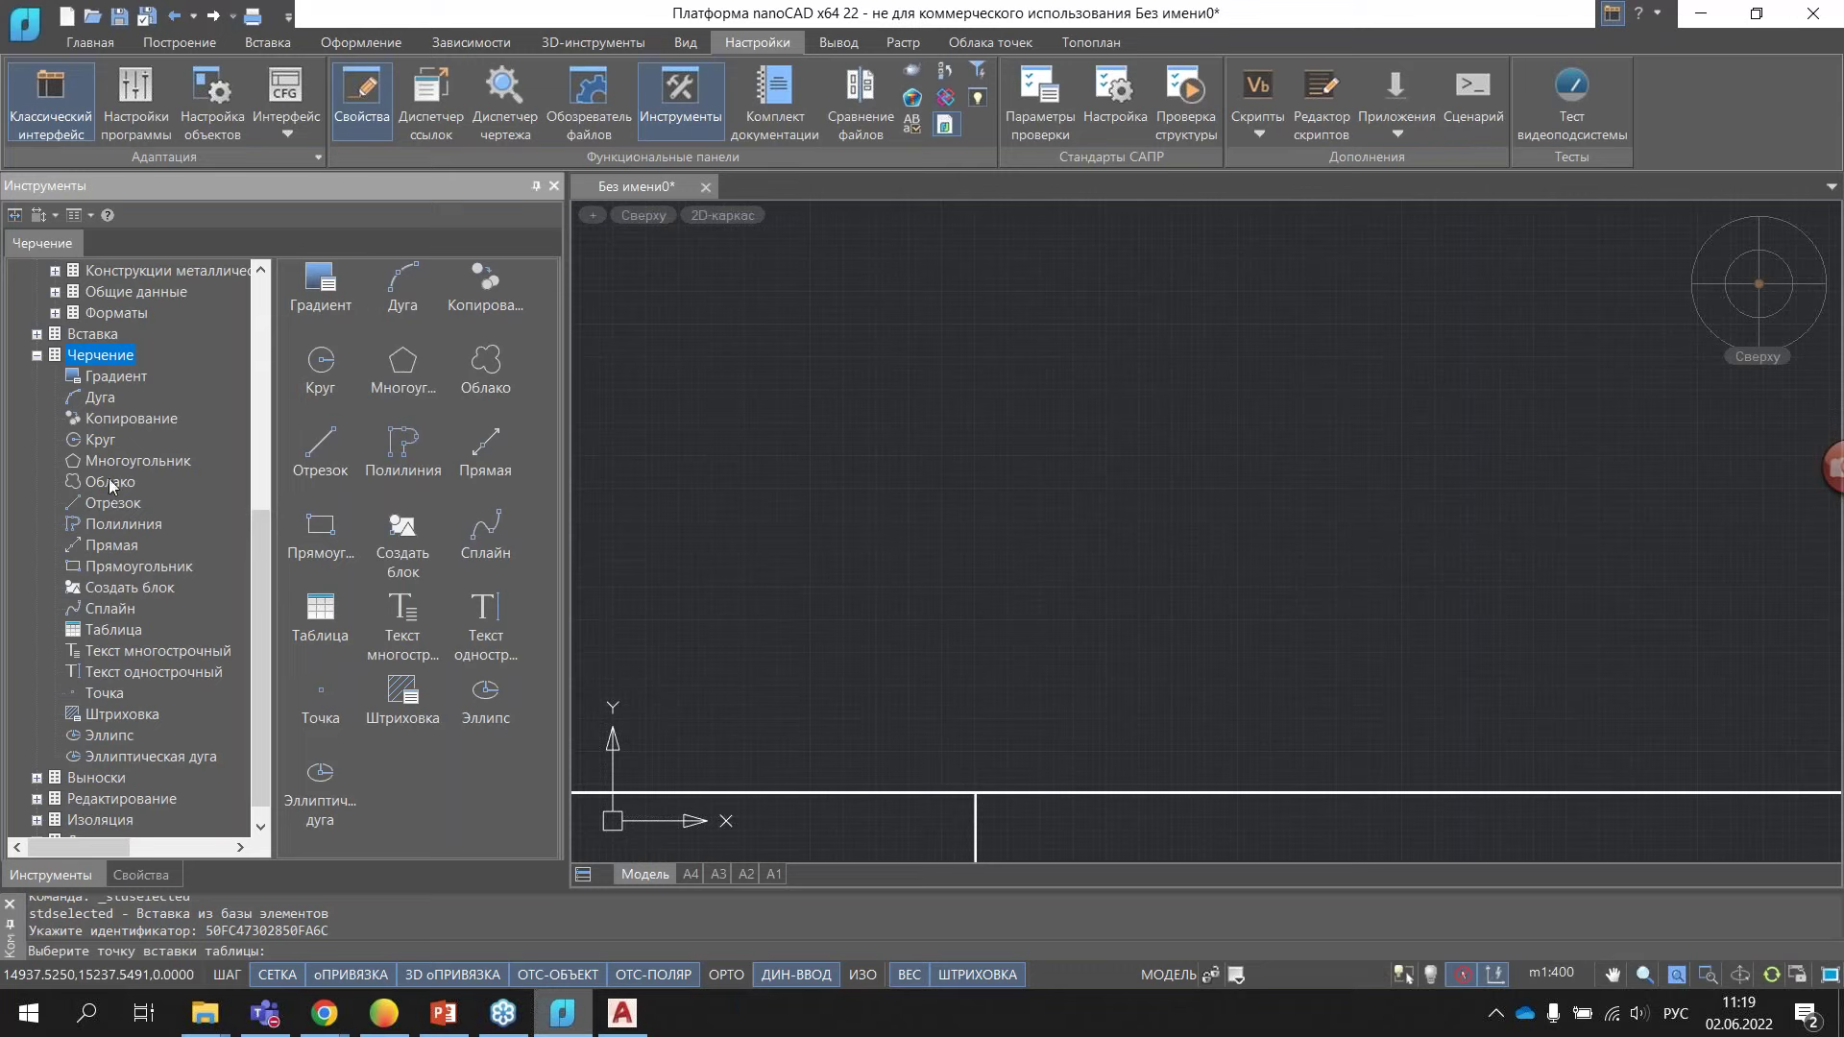
- Open the tool set customization window from the palette's right-click menu, after one failed attempt
{"action": "right_click", "coordinate": [398, 770]}
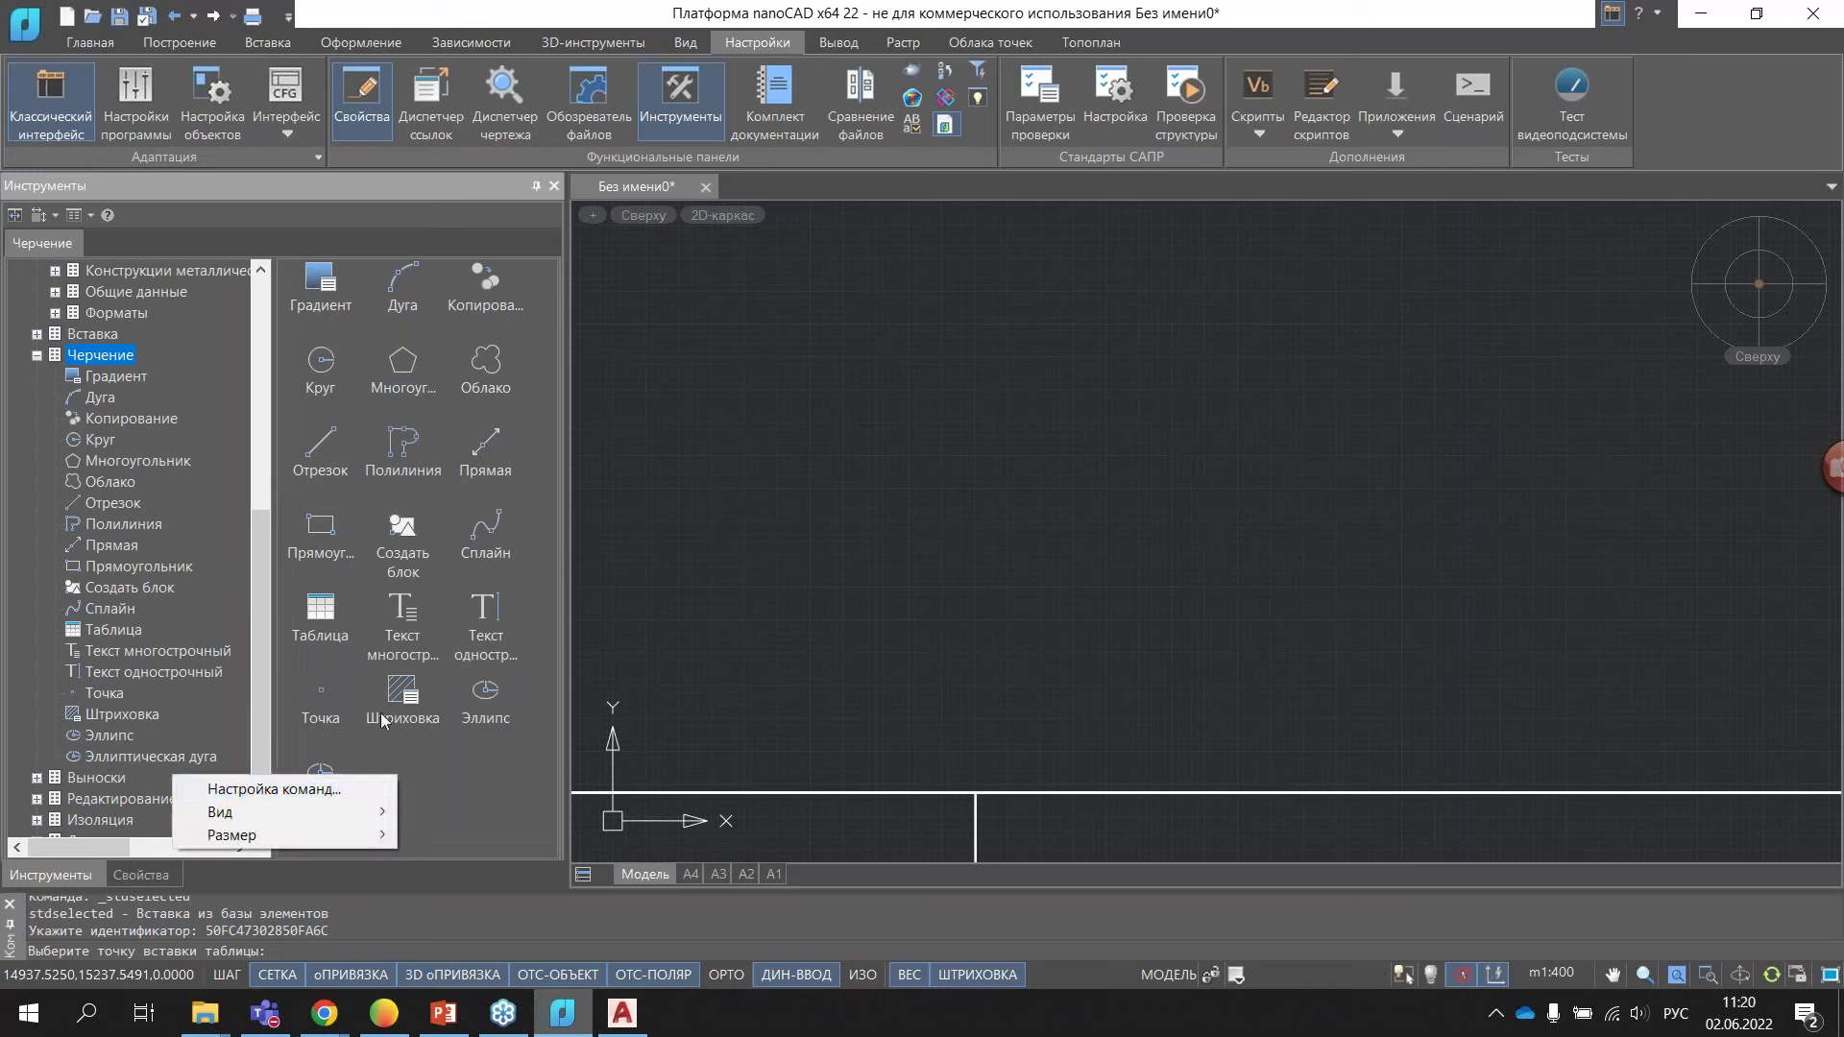
{"action": "left_click", "coordinate": [335, 791]}
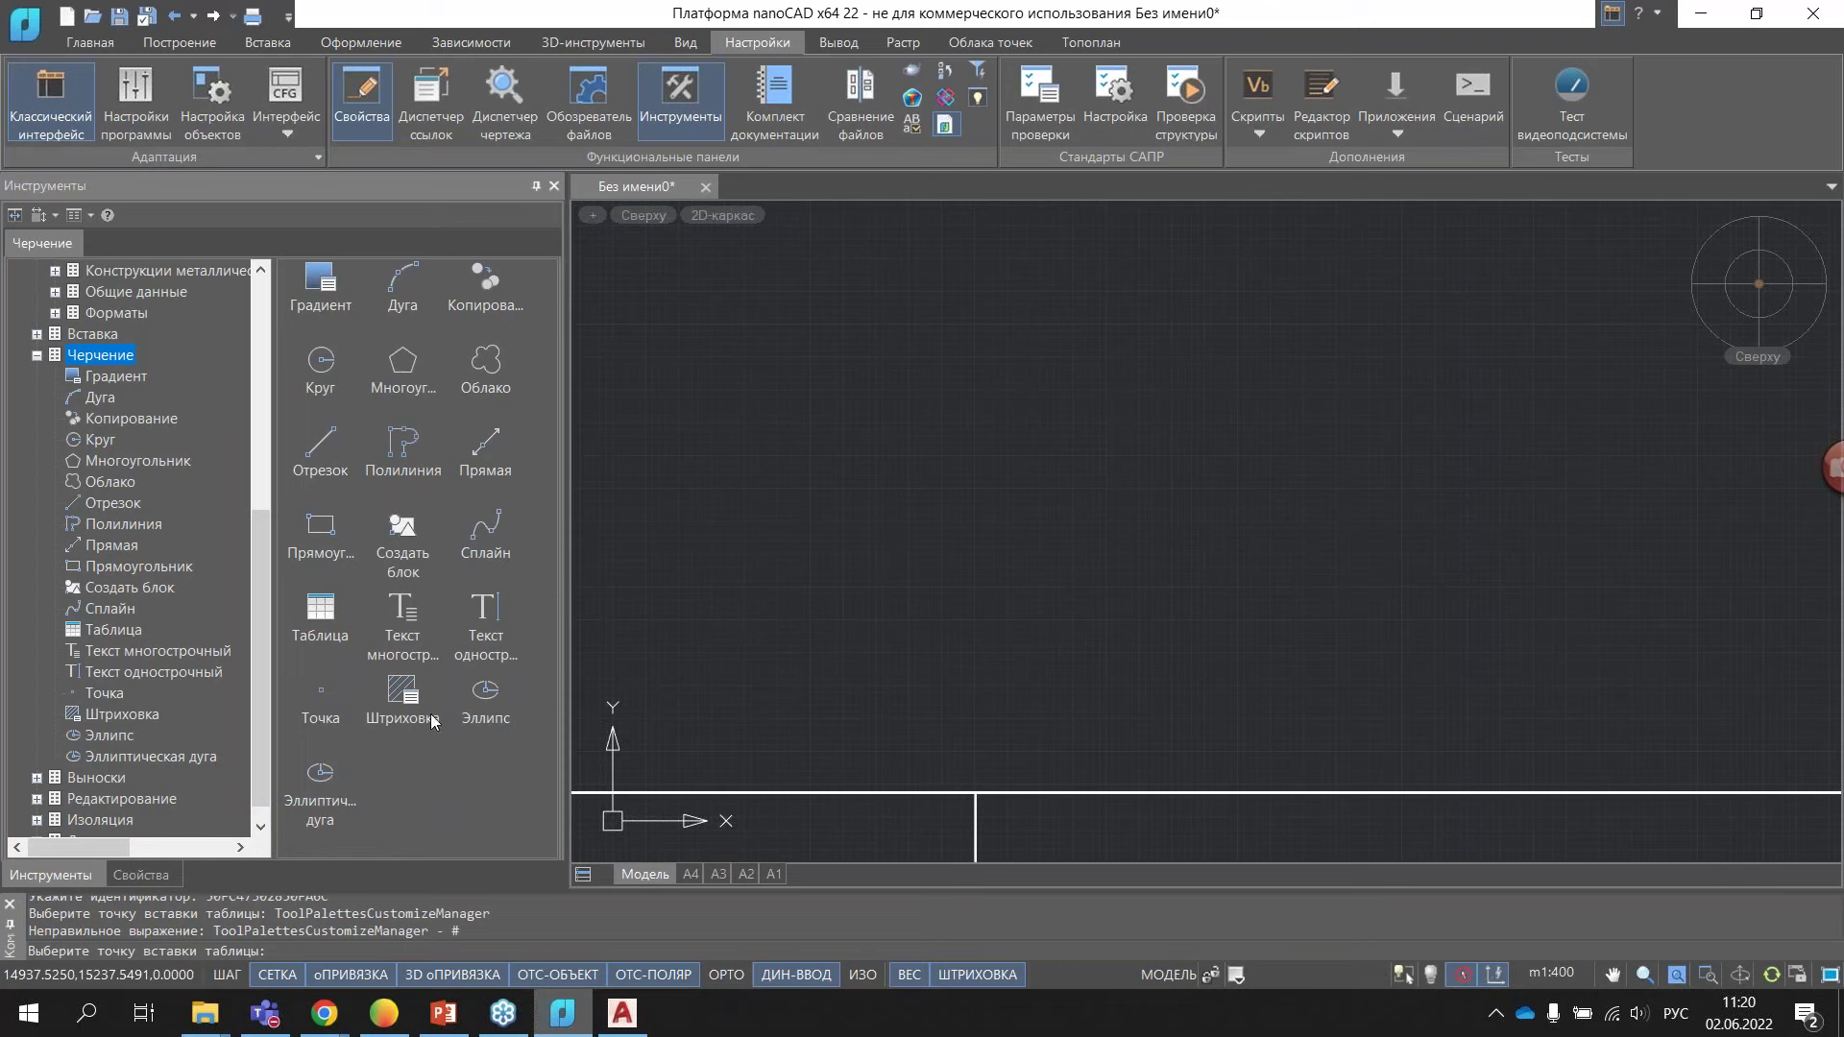
{"action": "right_click", "coordinate": [432, 791]}
{"action": "left_click", "coordinate": [400, 803]}
{"action": "key", "text": "Escape"}
{"action": "key", "text": "Escape"}
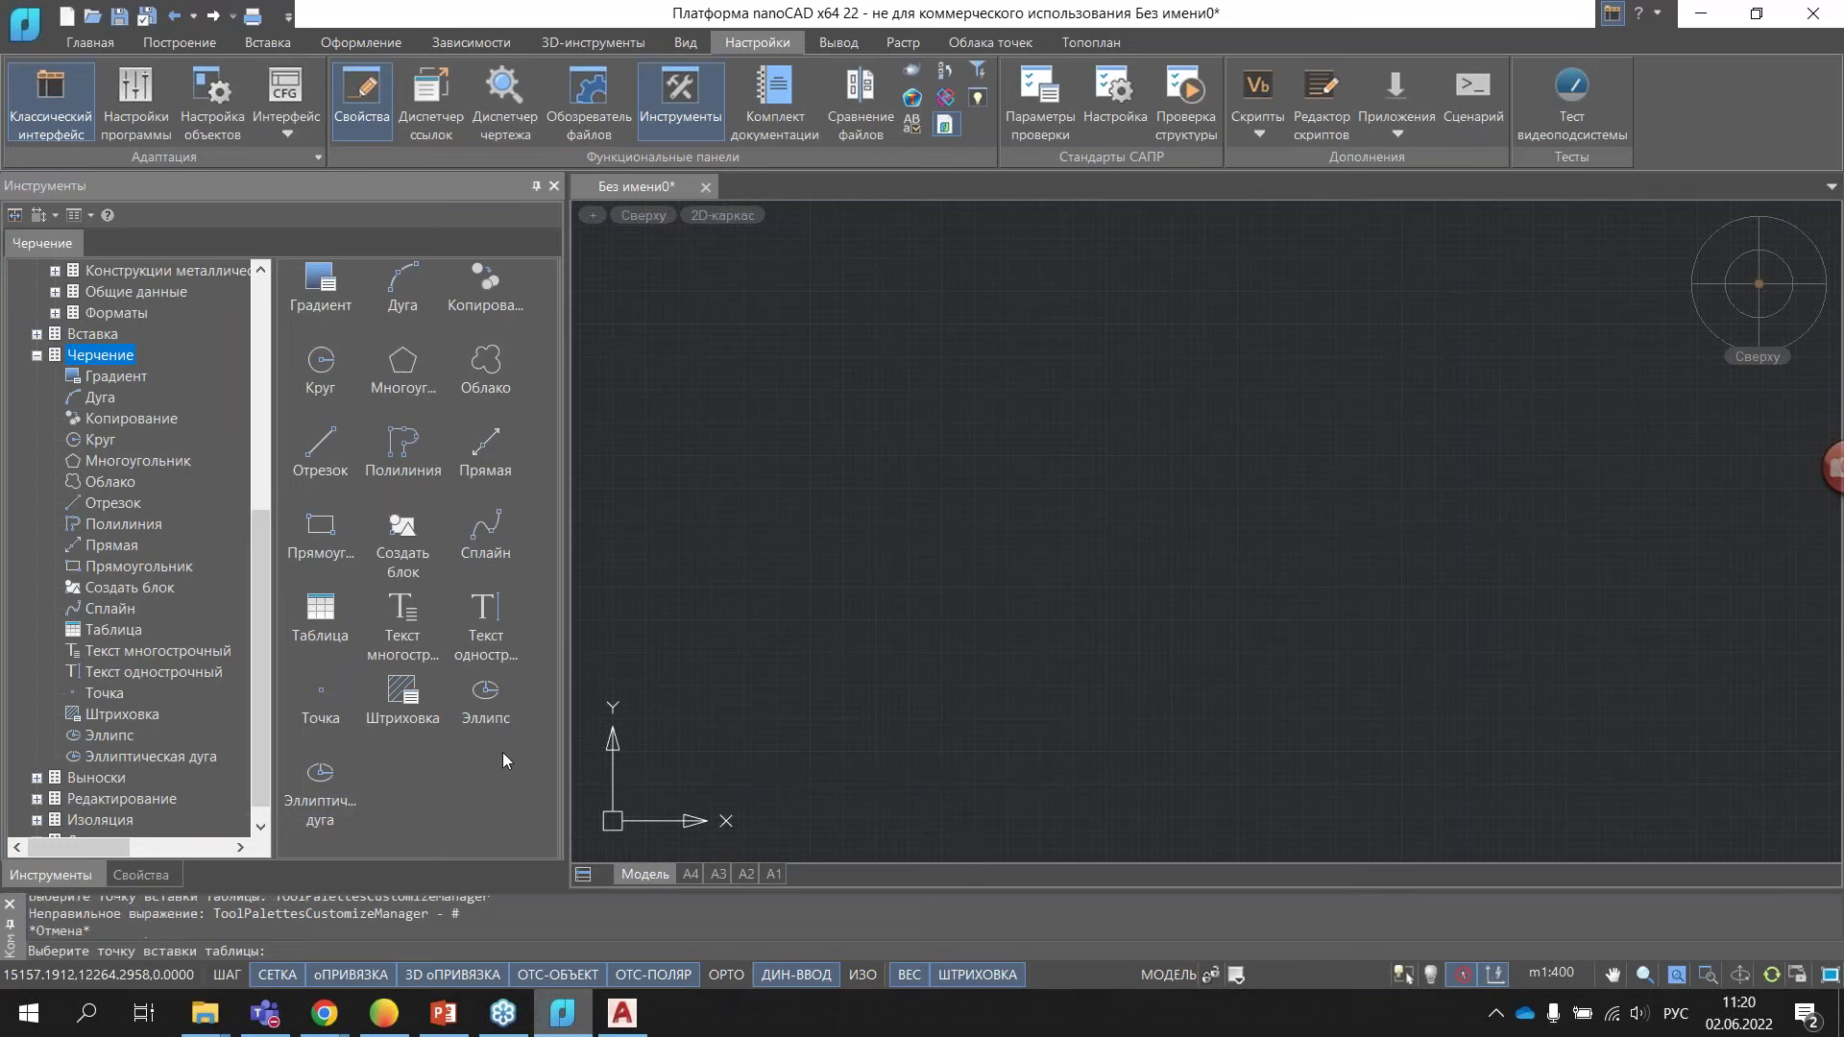
{"action": "right_click", "coordinate": [497, 767]}
{"action": "left_click", "coordinate": [488, 778]}
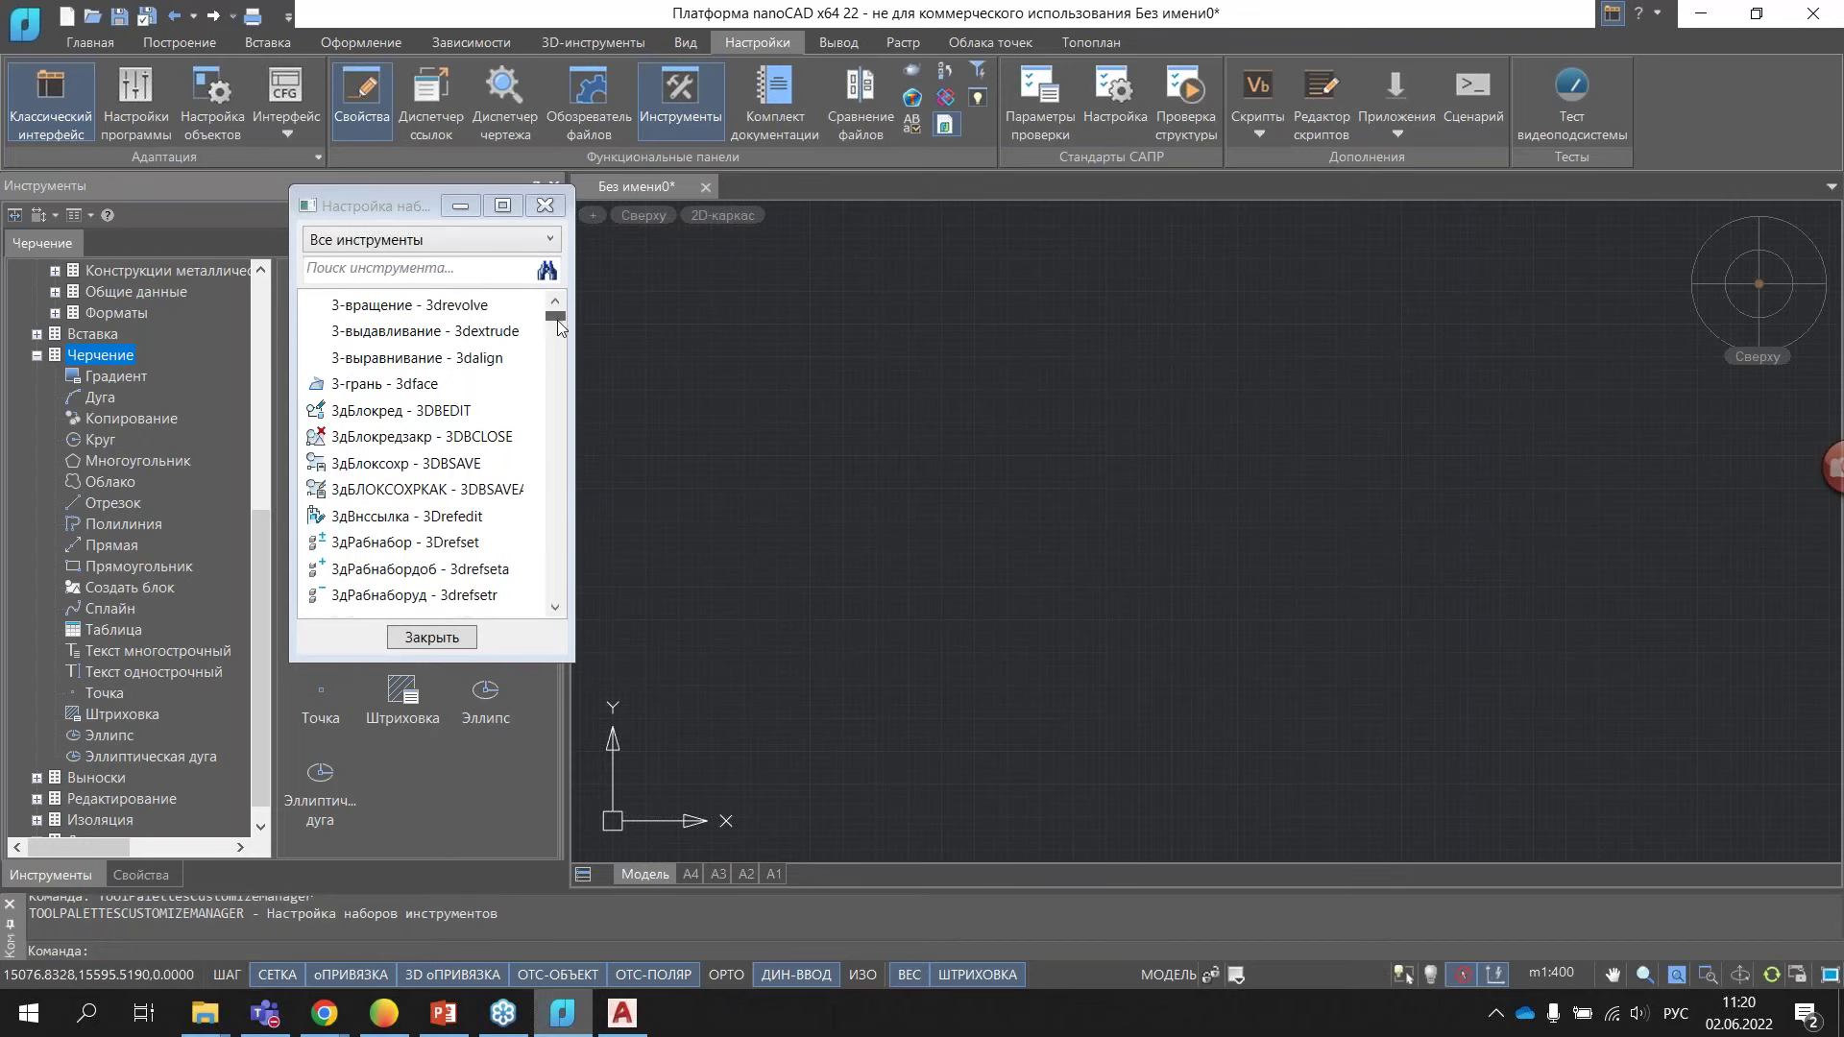
- Drag 3-грань (3dface) into the Черчение palette, close customization and collapse Черчение
{"action": "scroll", "coordinate": [538, 384], "scroll_direction": "down", "scroll_amount": 5}
{"action": "scroll", "coordinate": [543, 404], "scroll_direction": "down", "scroll_amount": 10}
{"action": "scroll", "coordinate": [543, 404], "scroll_direction": "down", "scroll_amount": 5}
{"action": "scroll", "coordinate": [547, 442], "scroll_direction": "down", "scroll_amount": 5}
{"action": "scroll", "coordinate": [549, 490], "scroll_direction": "down", "scroll_amount": 5}
{"action": "scroll", "coordinate": [556, 514], "scroll_direction": "down", "scroll_amount": 5}
{"action": "left_click_drag", "start_coordinate": [557, 485], "coordinate": [557, 292]}
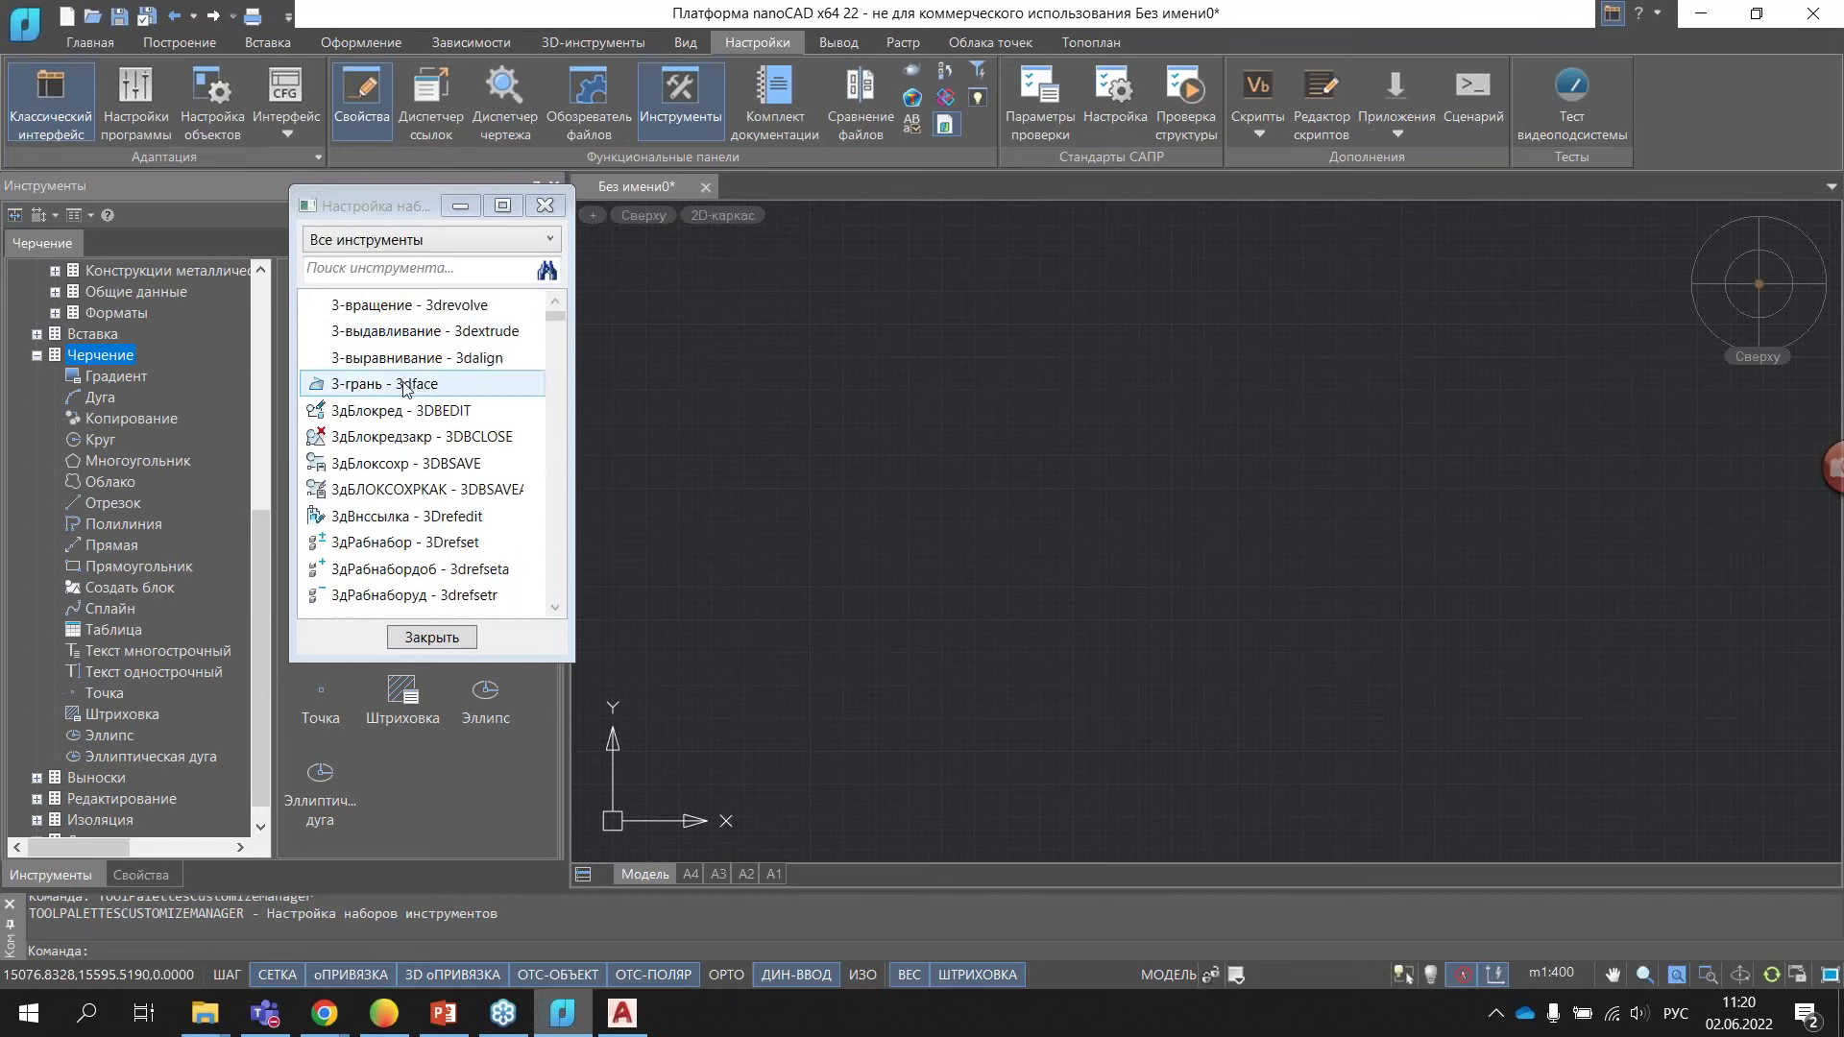
{"action": "left_click_drag", "start_coordinate": [395, 389], "coordinate": [423, 786]}
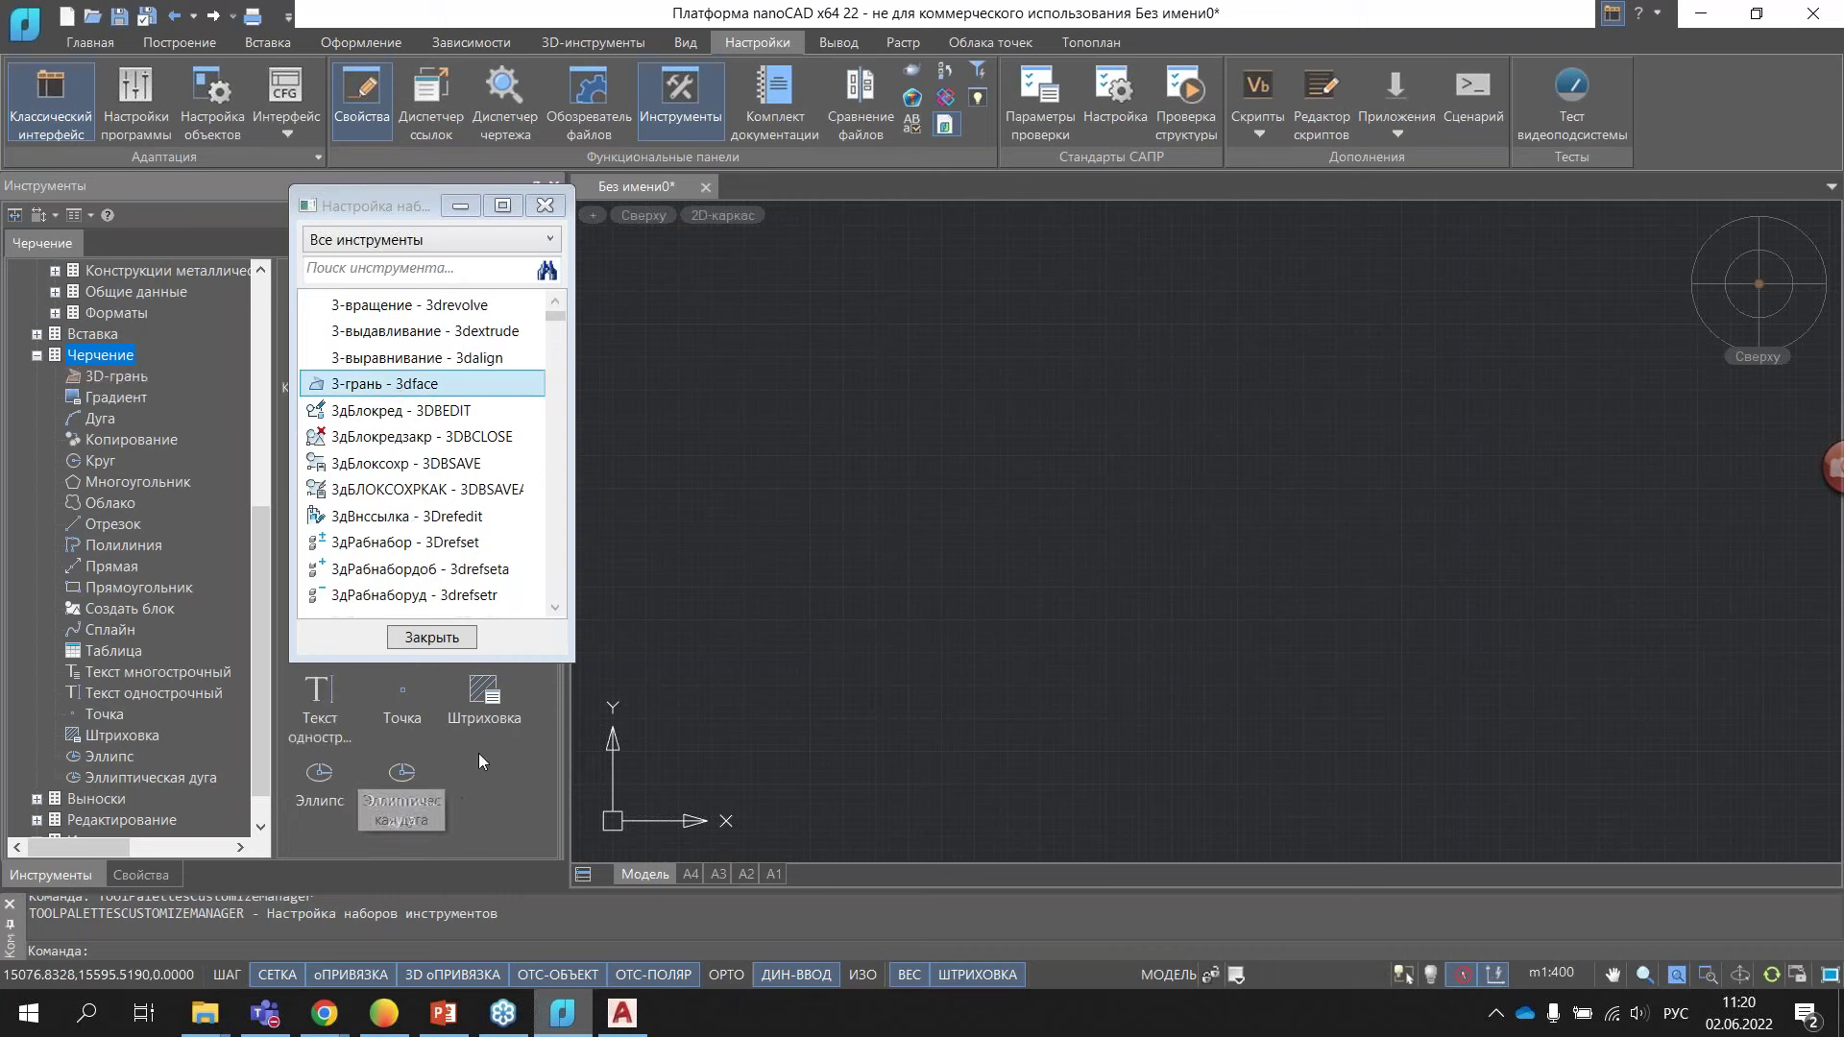
{"action": "left_click", "coordinate": [465, 642]}
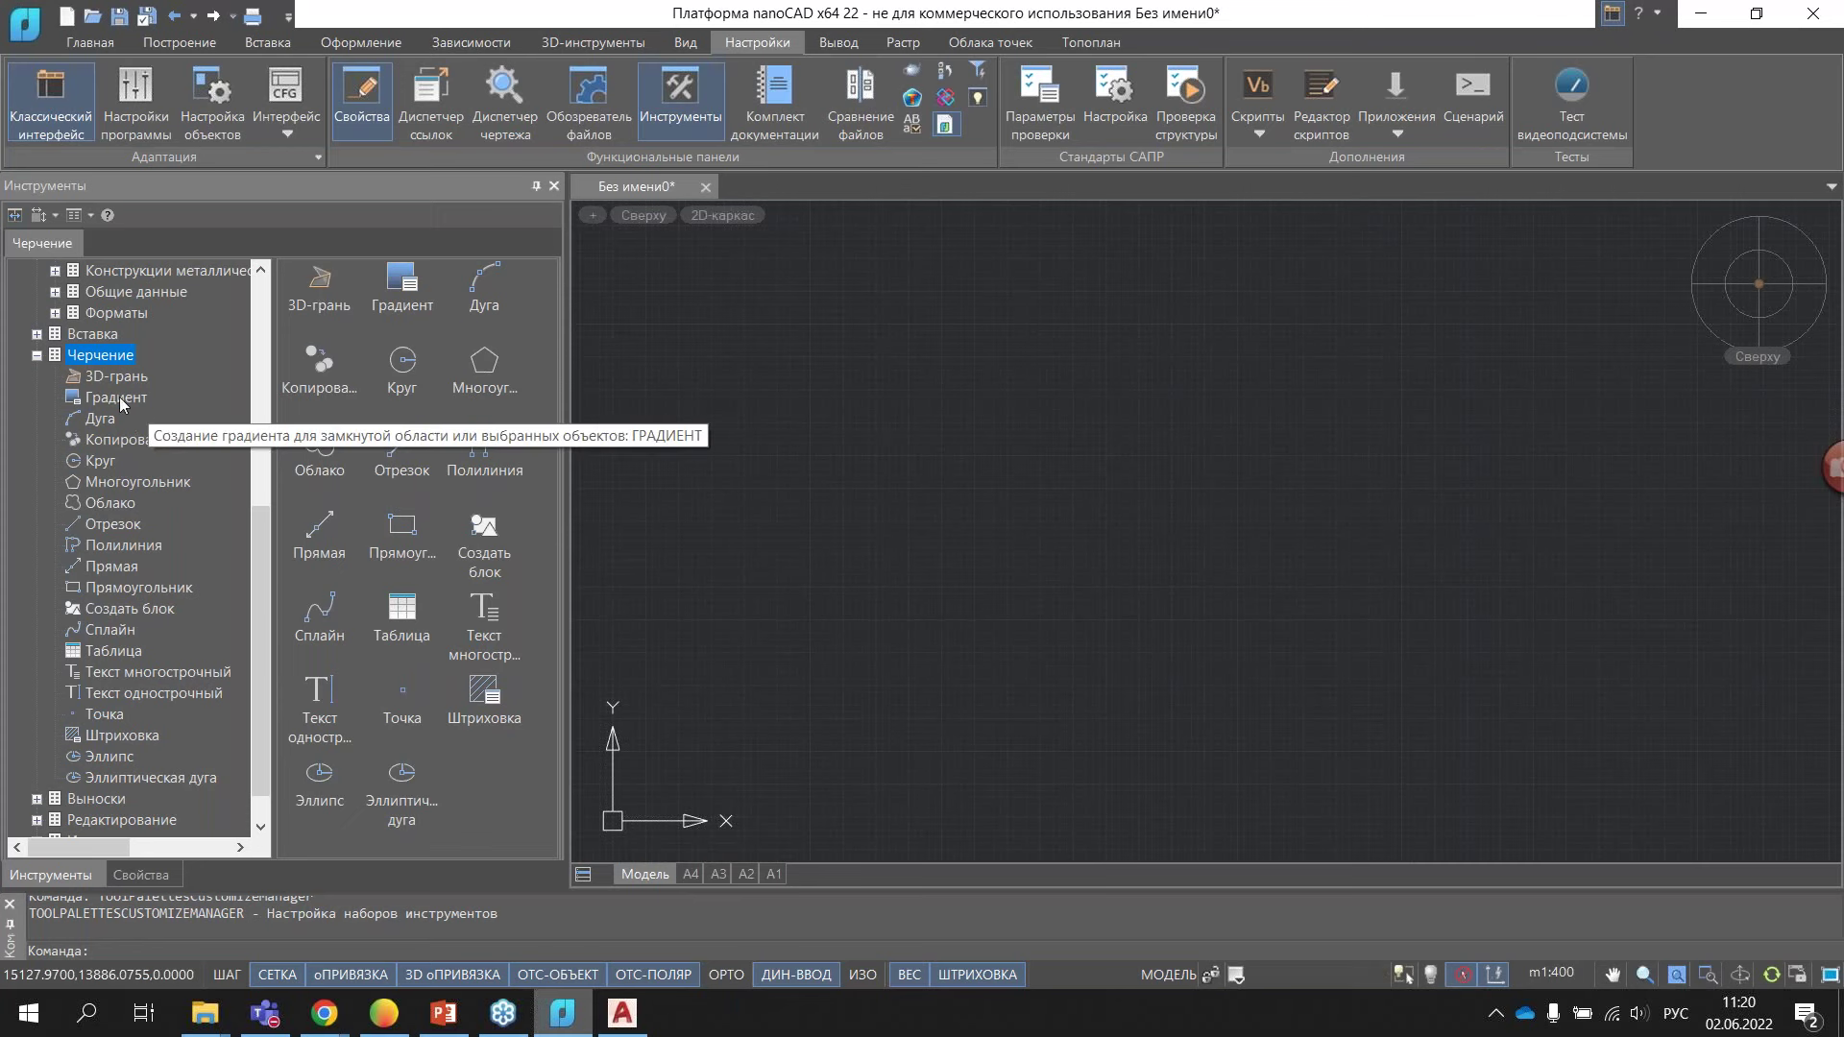
{"action": "left_click", "coordinate": [37, 355]}
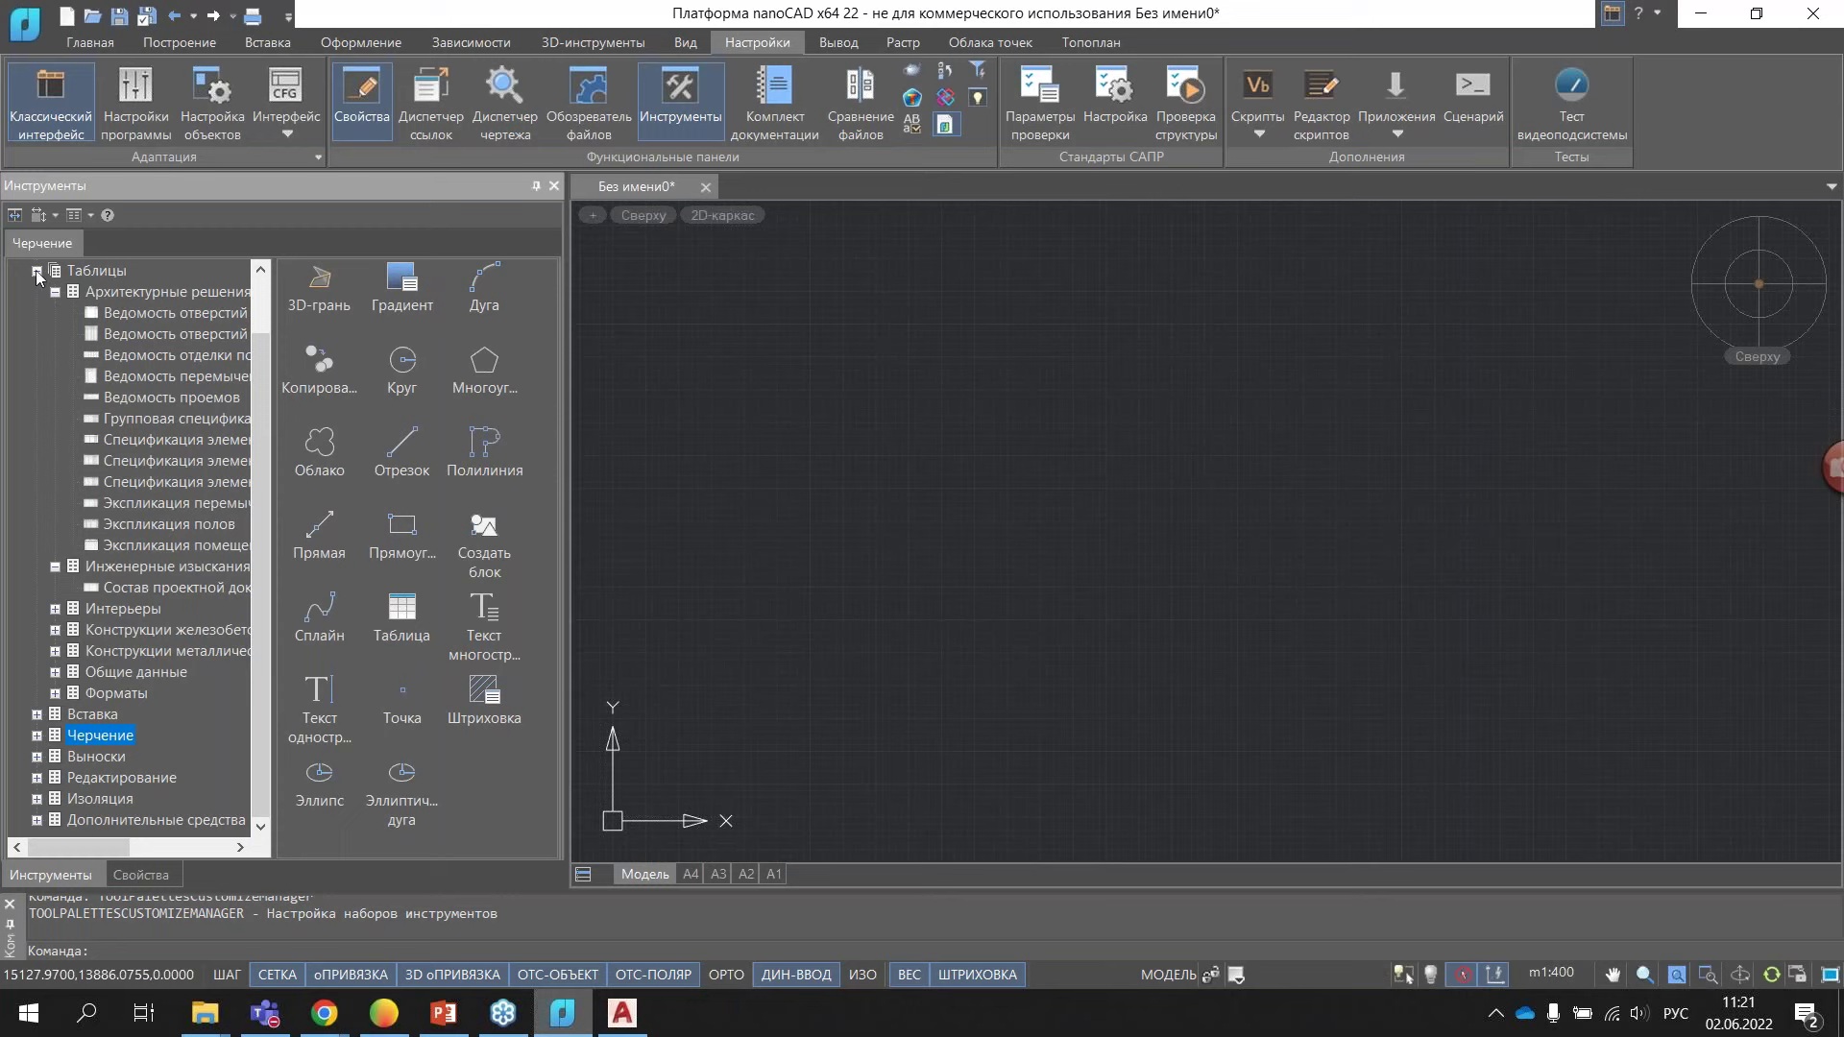
- Expand Каталог блоков and pick the Ведомость отверстий table under Таблицы > Архитектурные решения
{"action": "scroll", "coordinate": [54, 332], "scroll_direction": "up", "scroll_amount": 1}
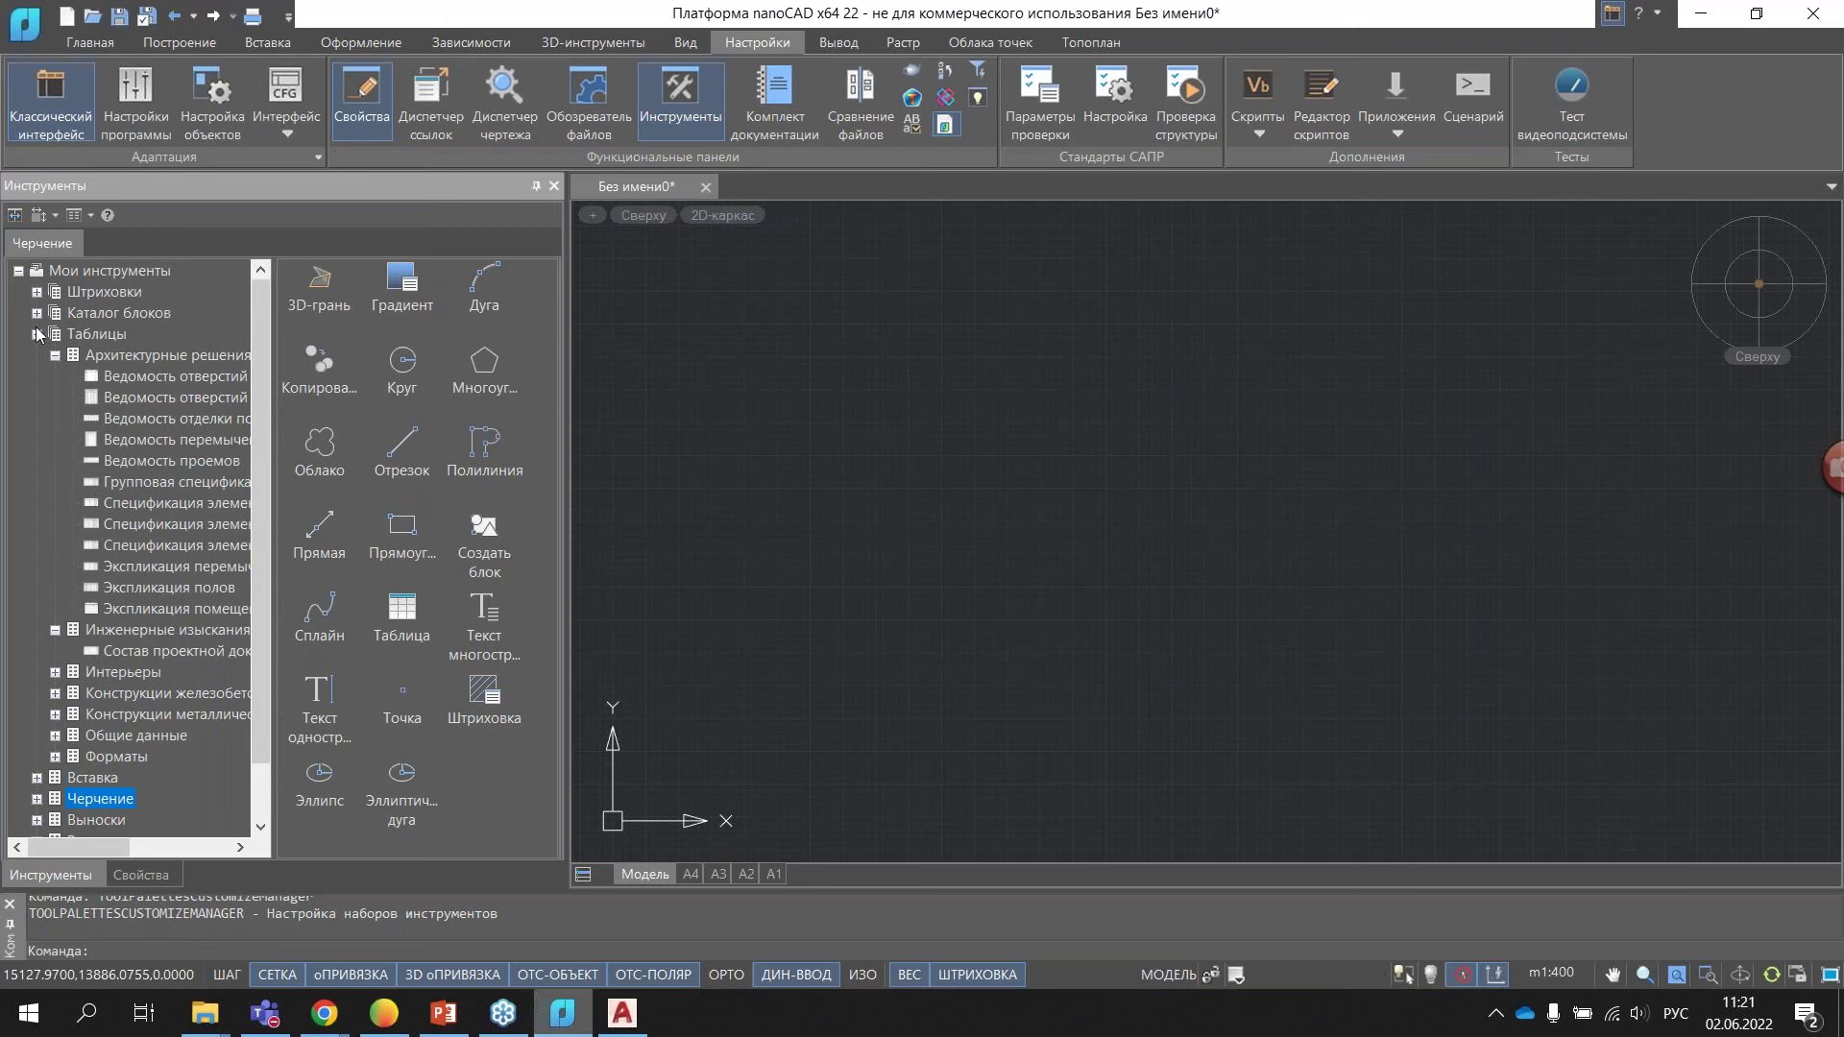
{"action": "left_click", "coordinate": [37, 313]}
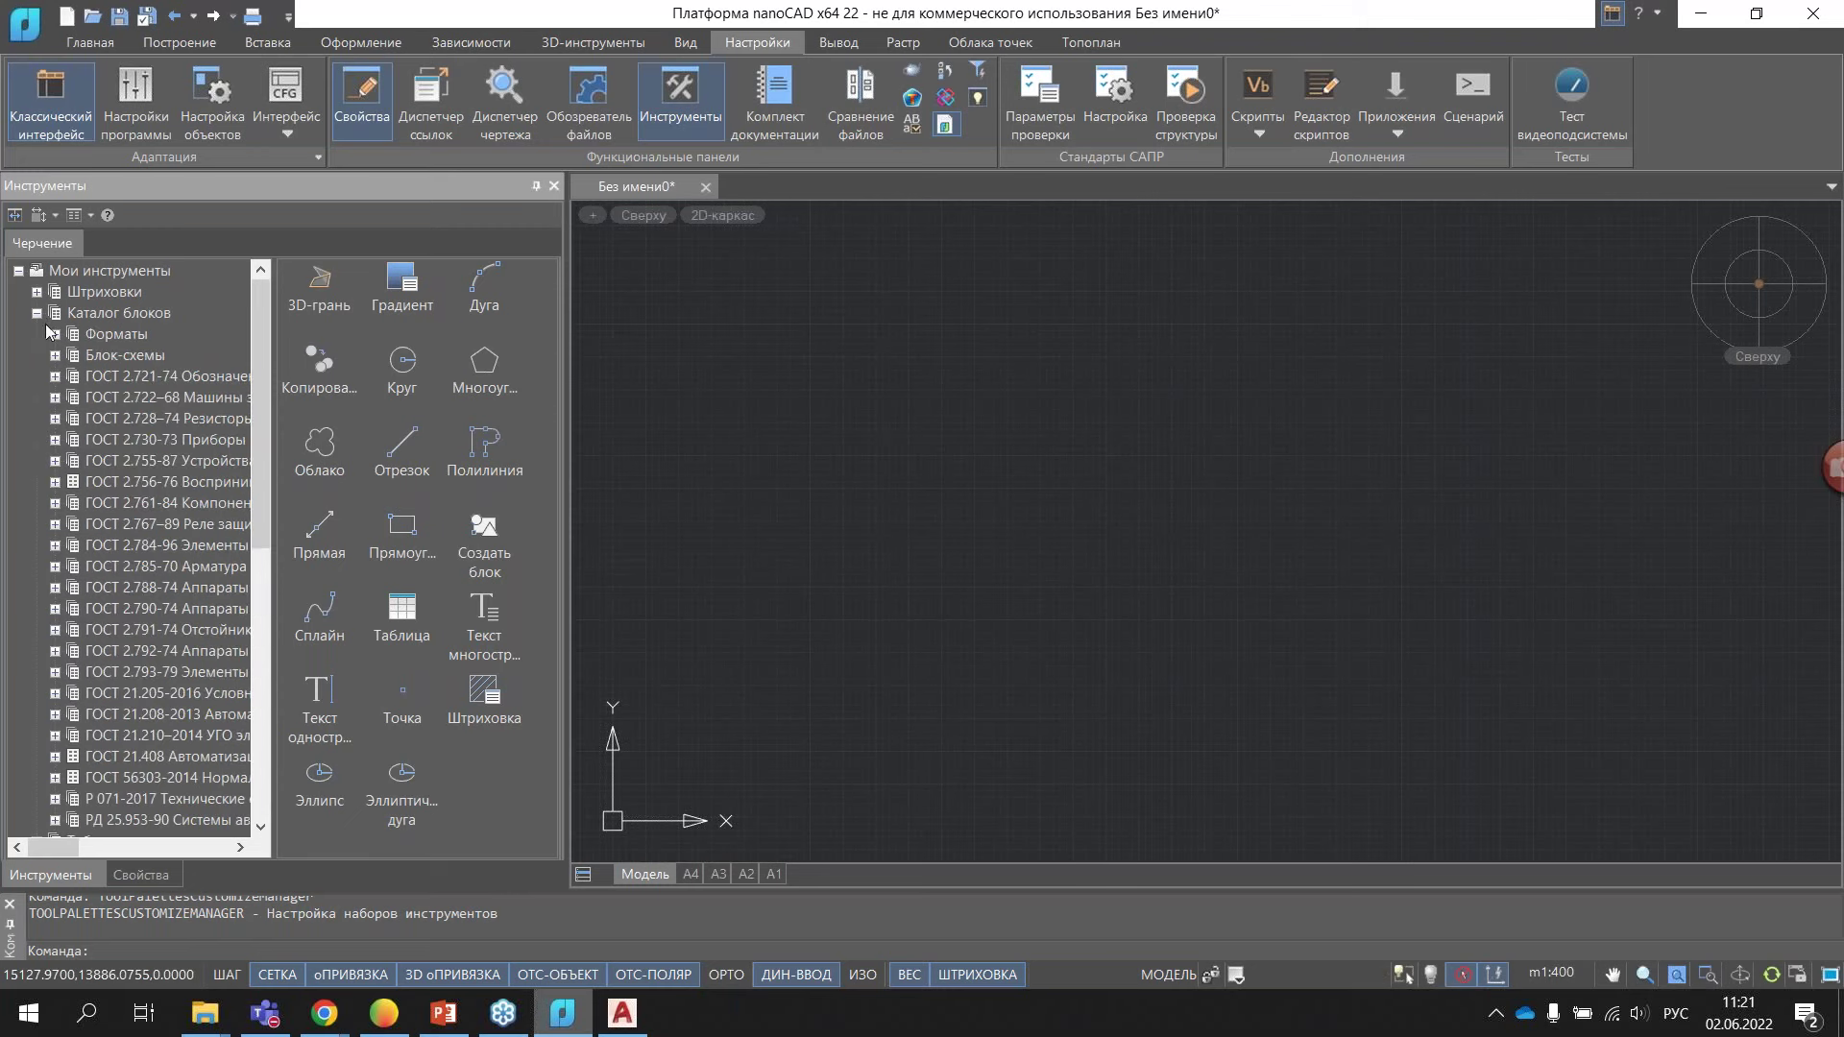
{"action": "scroll", "coordinate": [171, 355], "scroll_direction": "down", "scroll_amount": 3}
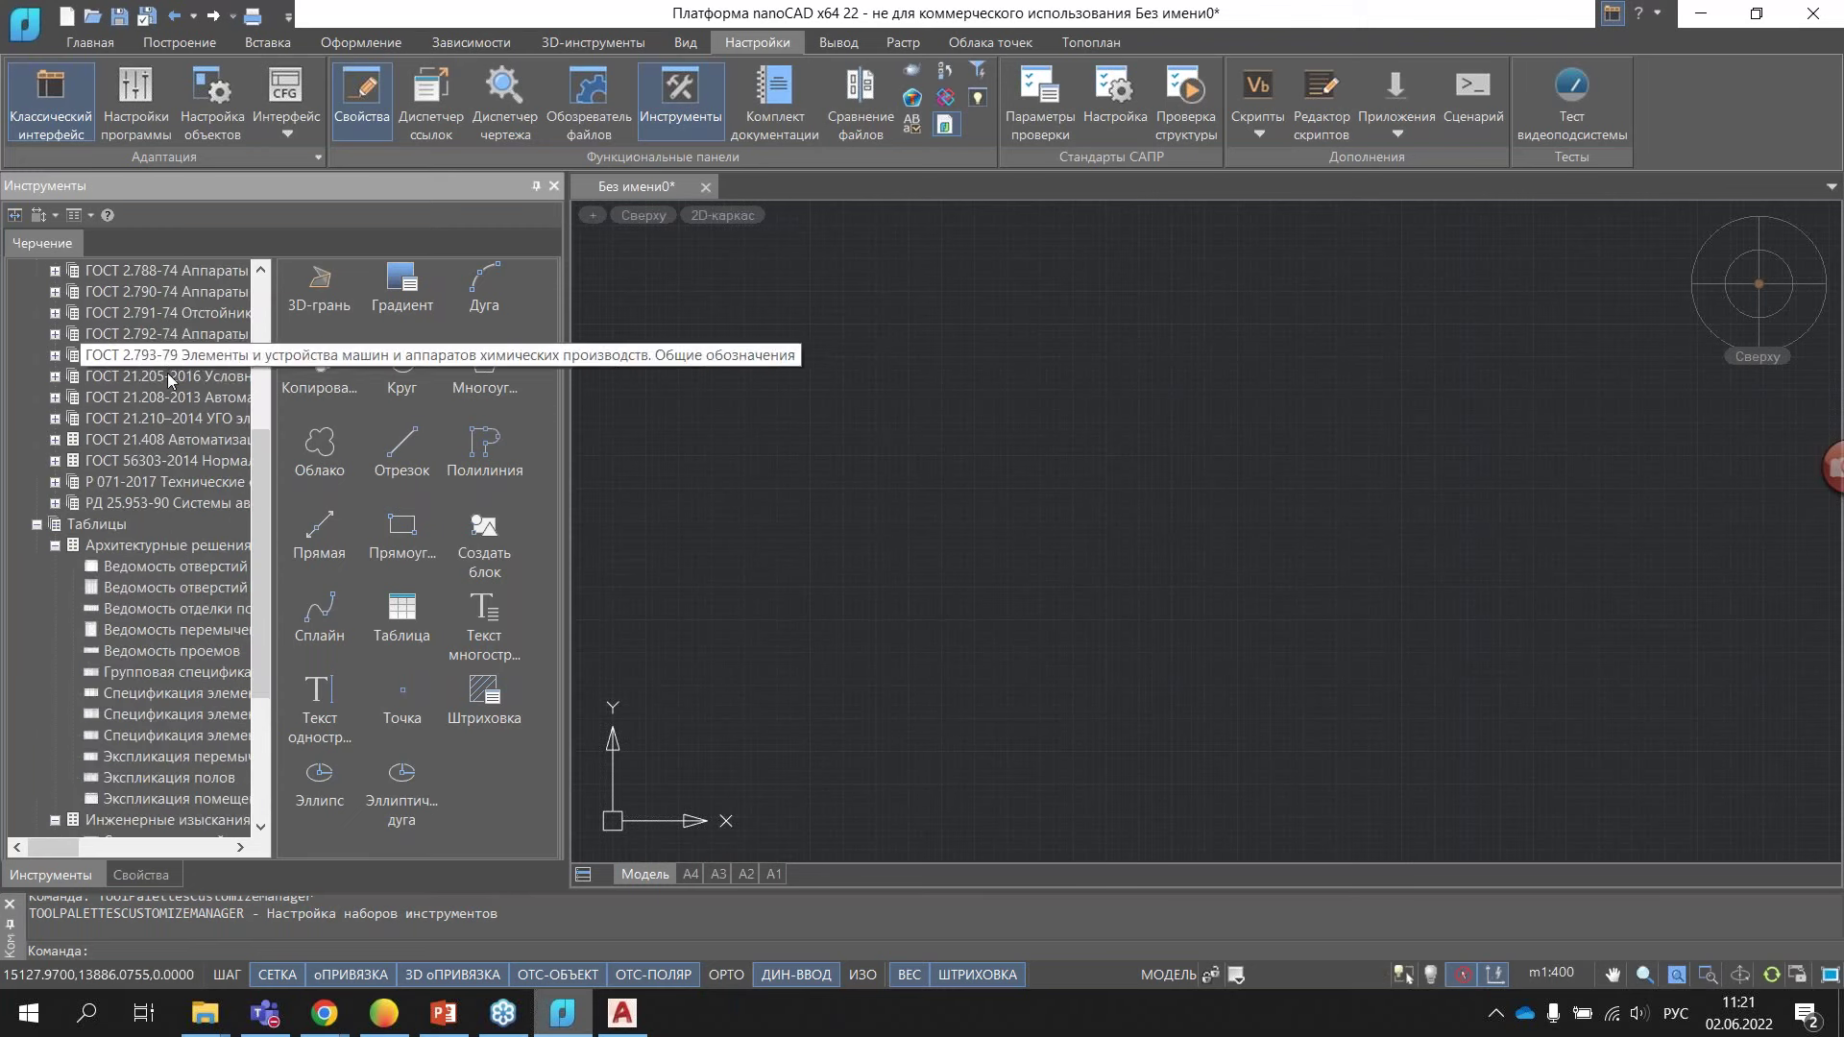
{"action": "scroll", "coordinate": [116, 446], "scroll_direction": "up", "scroll_amount": 3}
{"action": "scroll", "coordinate": [115, 446], "scroll_direction": "down", "scroll_amount": 3}
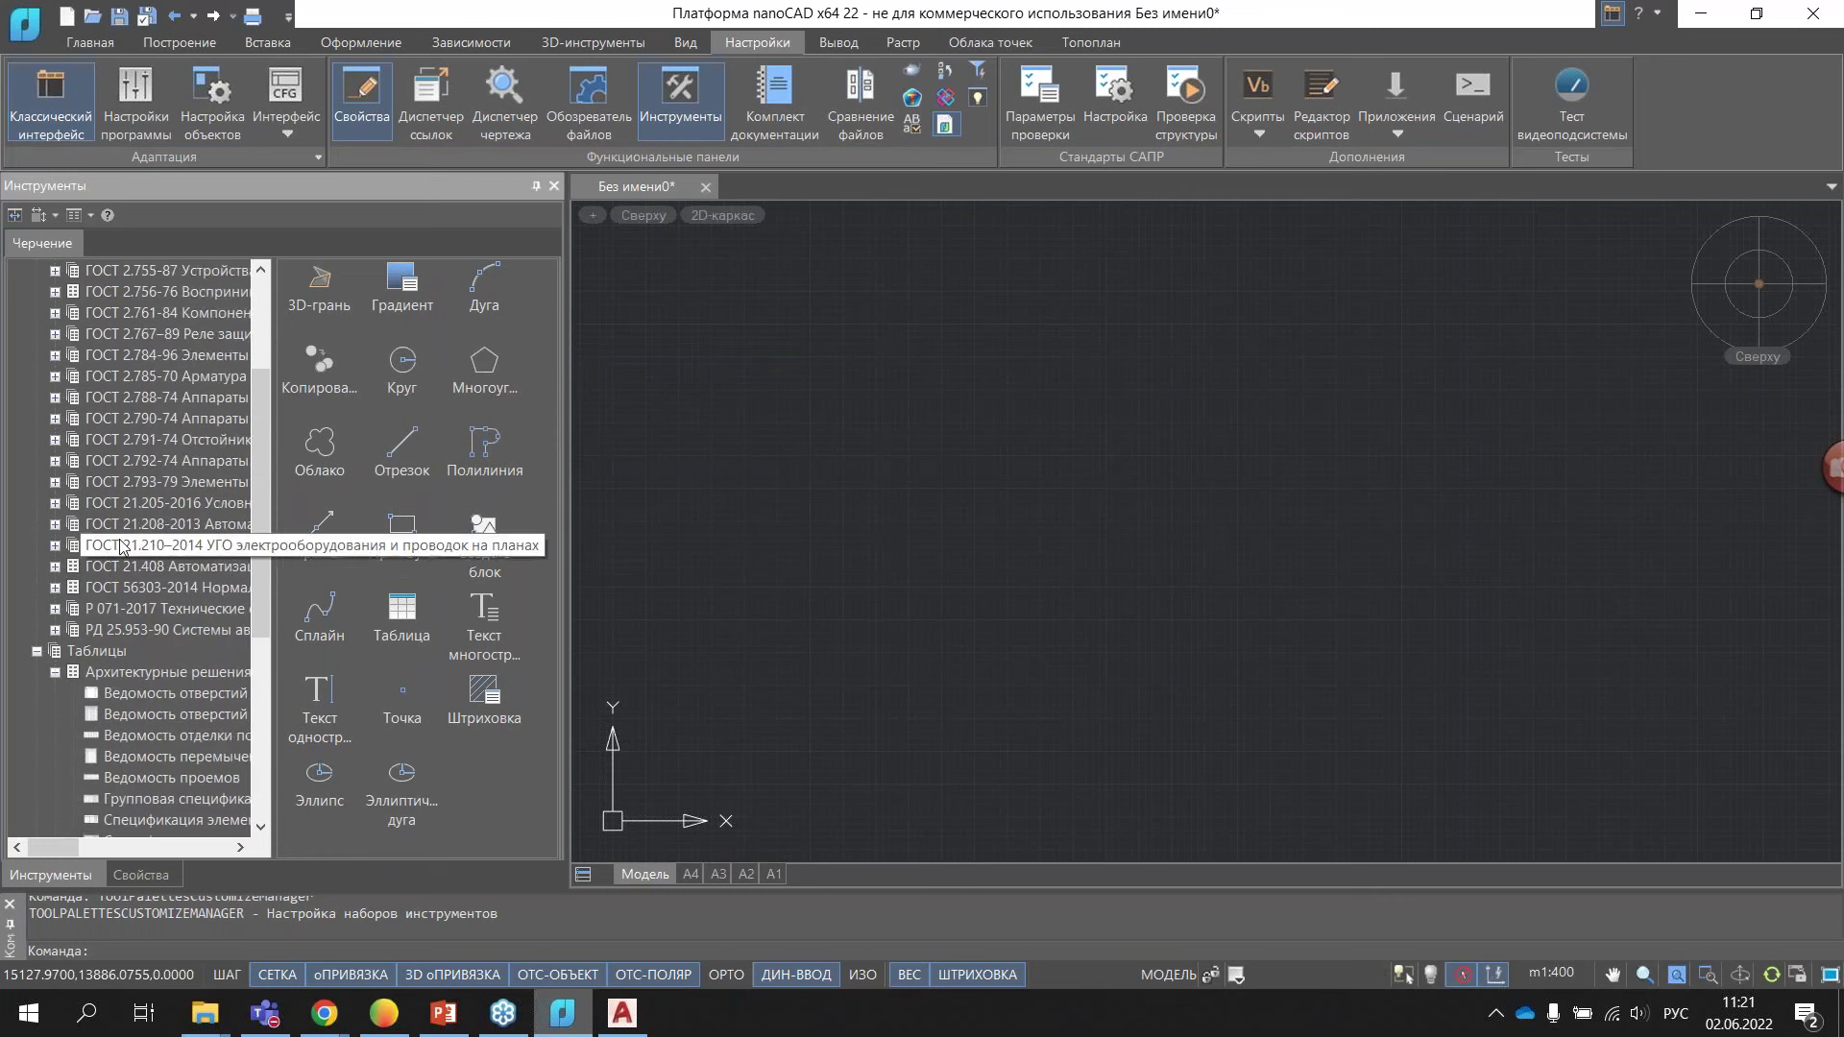
{"action": "scroll", "coordinate": [113, 627], "scroll_direction": "down", "scroll_amount": 1}
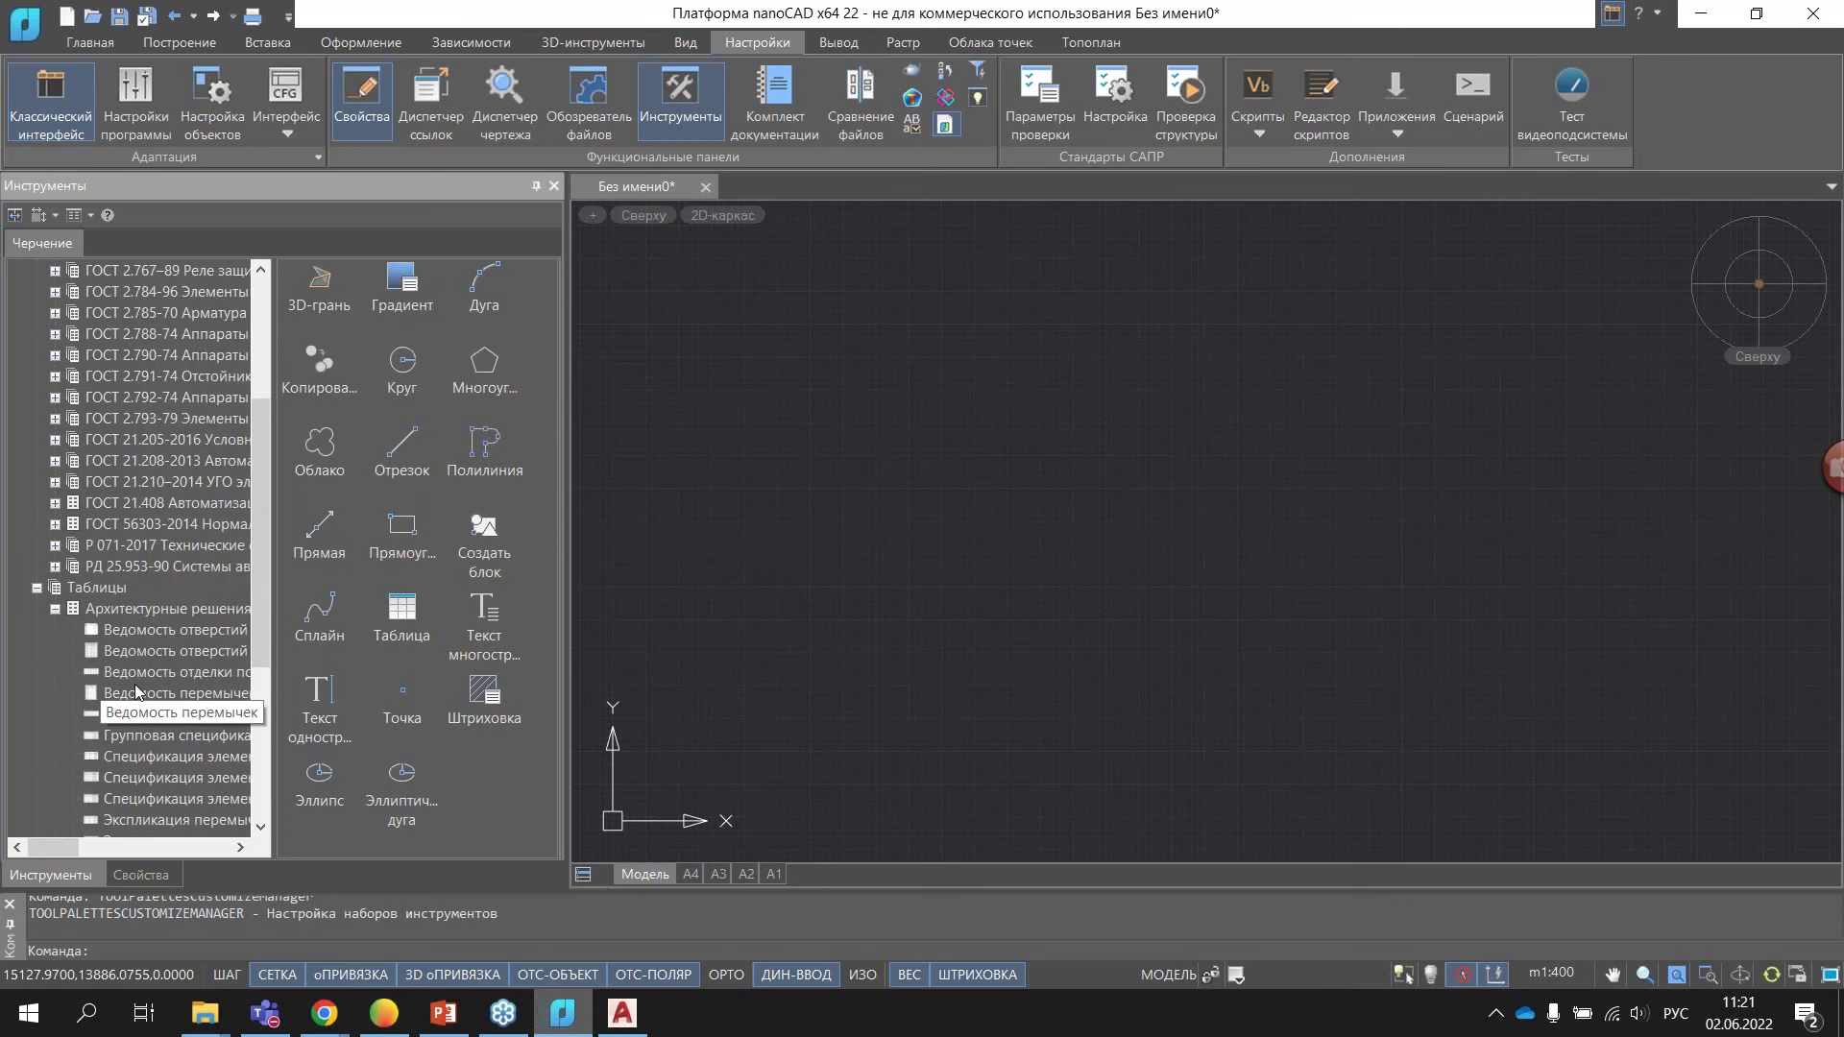
{"action": "left_click", "coordinate": [152, 634]}
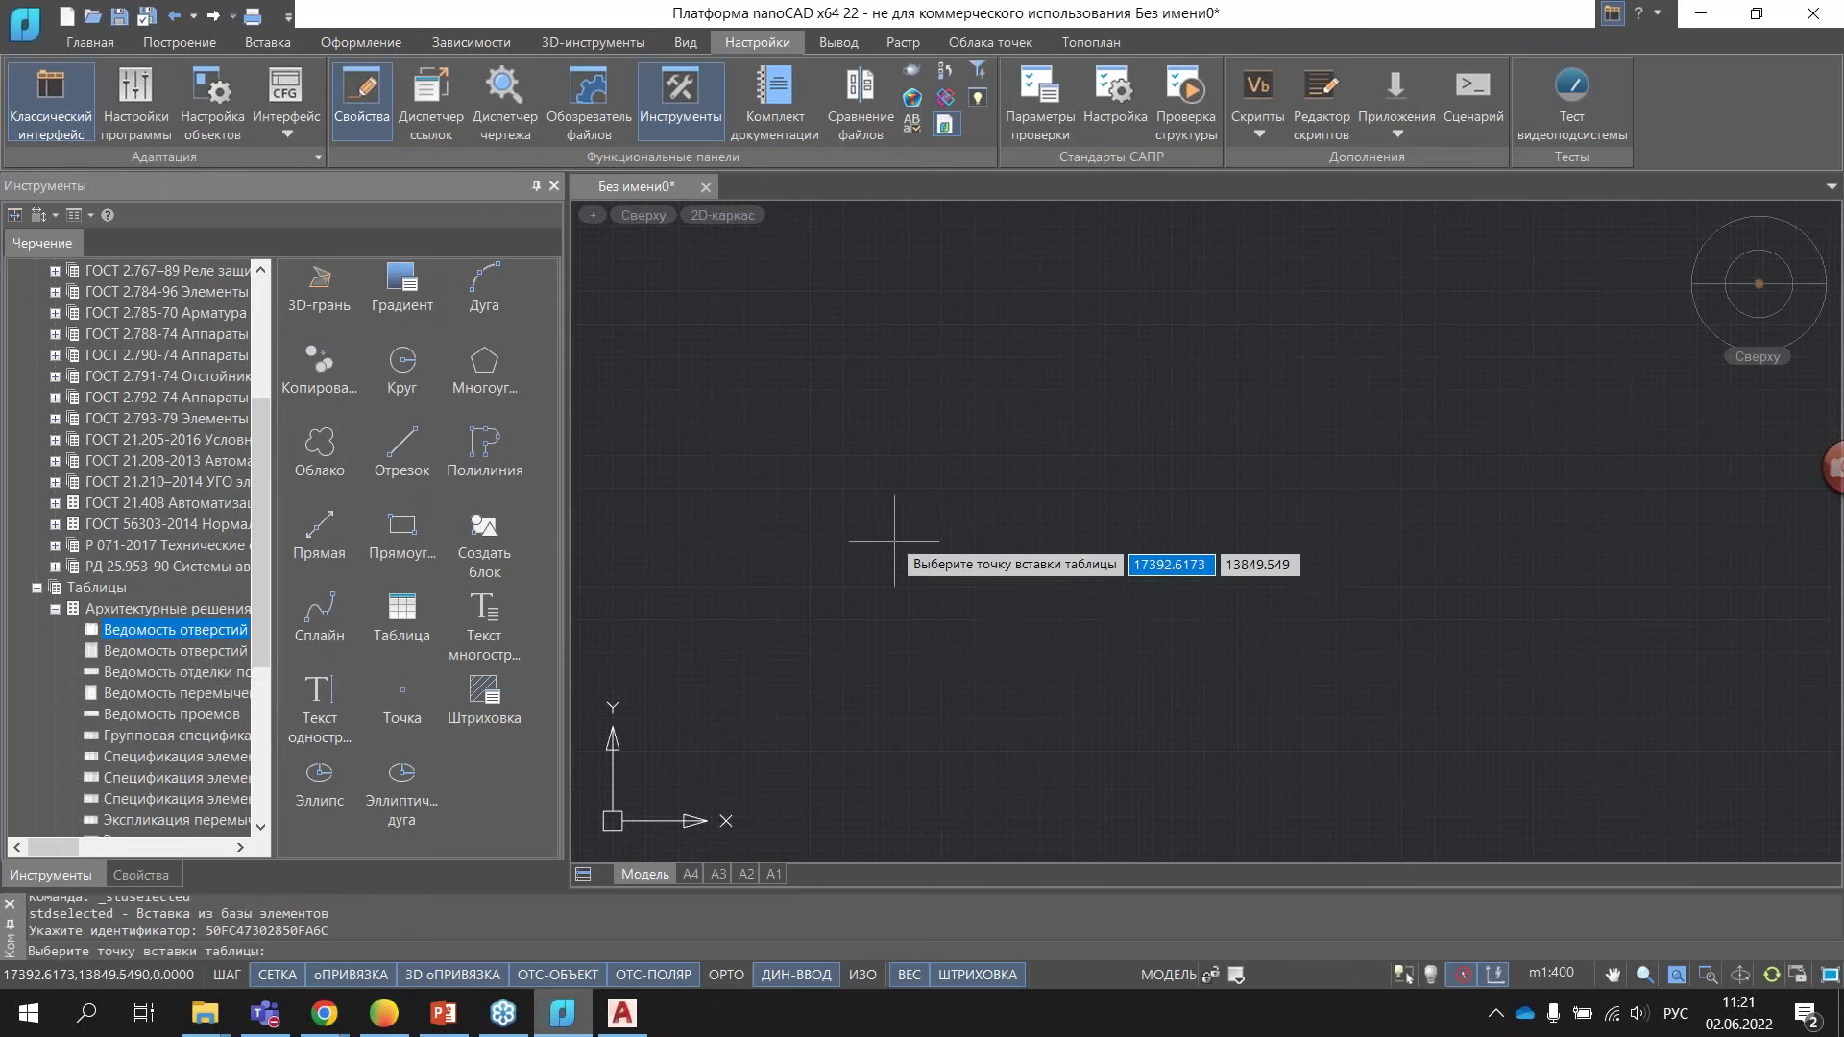
- Zoom out and drop the Ведомость отверстий table just above and right of the origin
{"action": "scroll", "coordinate": [702, 529], "scroll_direction": "down", "scroll_amount": 3}
{"action": "scroll", "coordinate": [782, 473], "scroll_direction": "down", "scroll_amount": 1}
{"action": "left_click", "coordinate": [733, 341]}
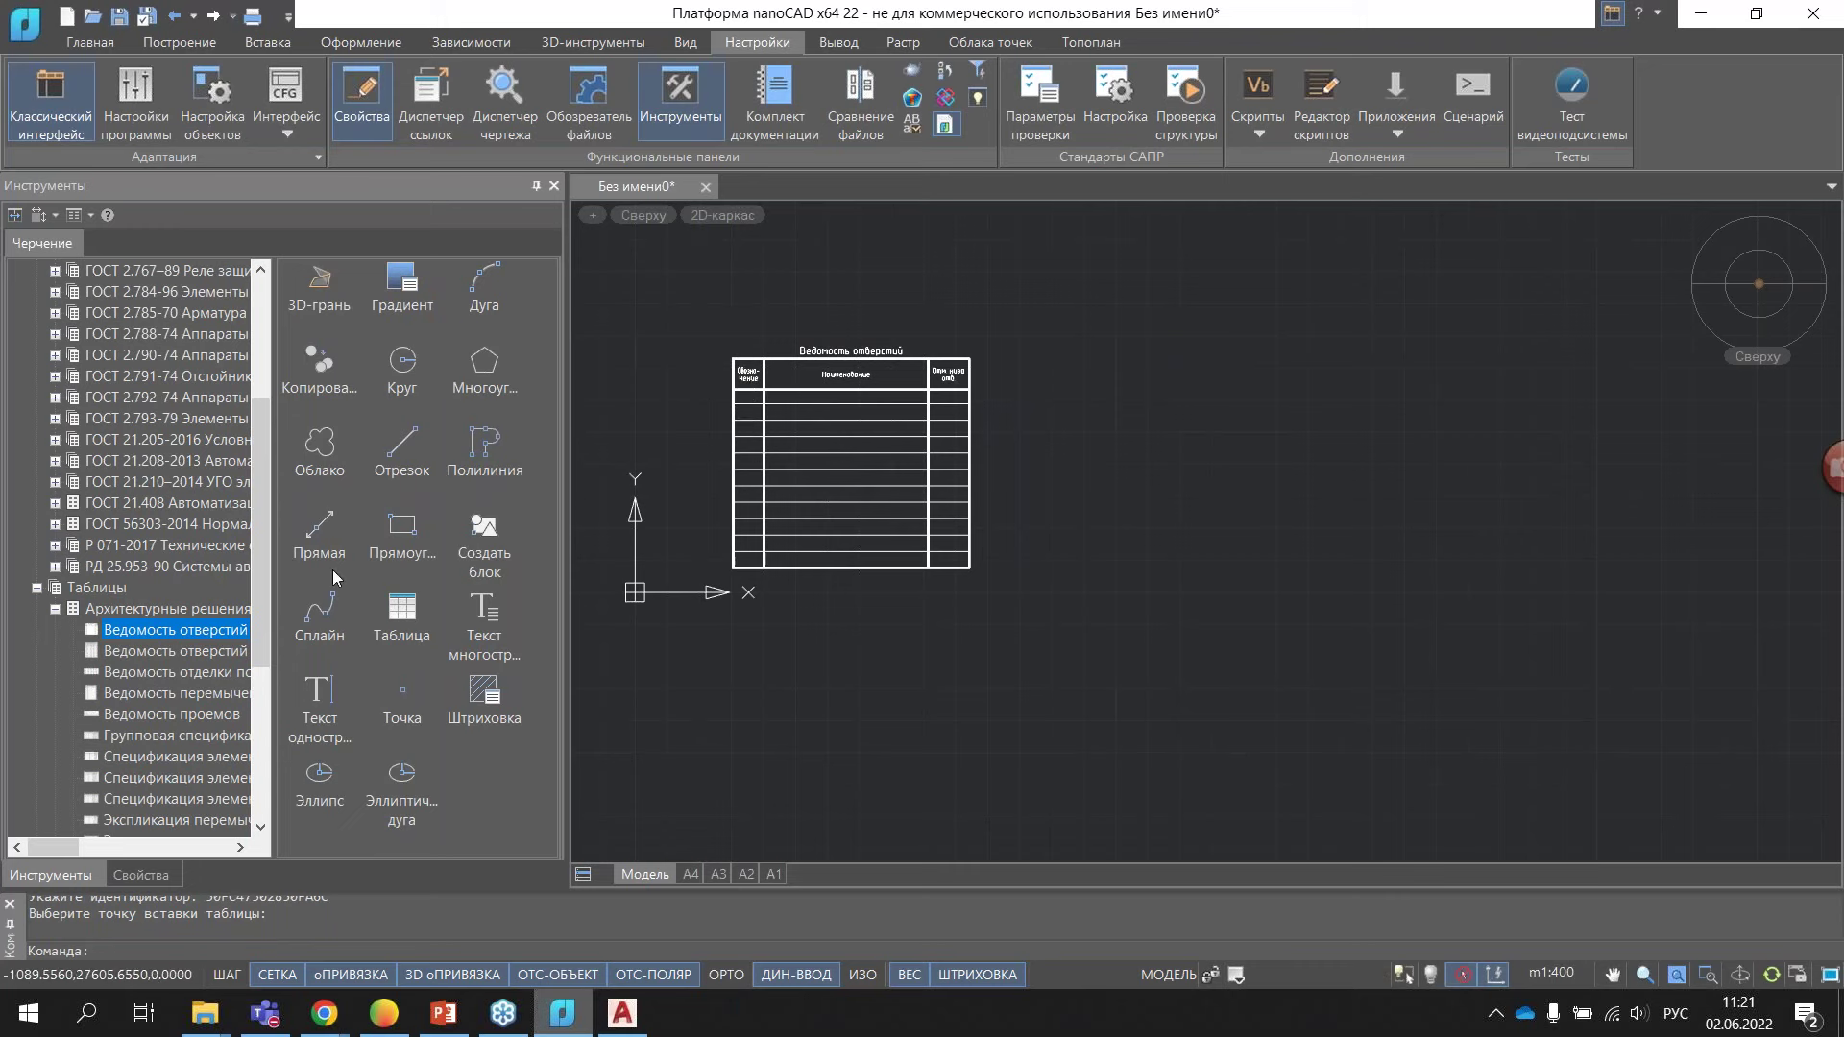
{"action": "scroll", "coordinate": [140, 545], "scroll_direction": "up", "scroll_amount": 4}
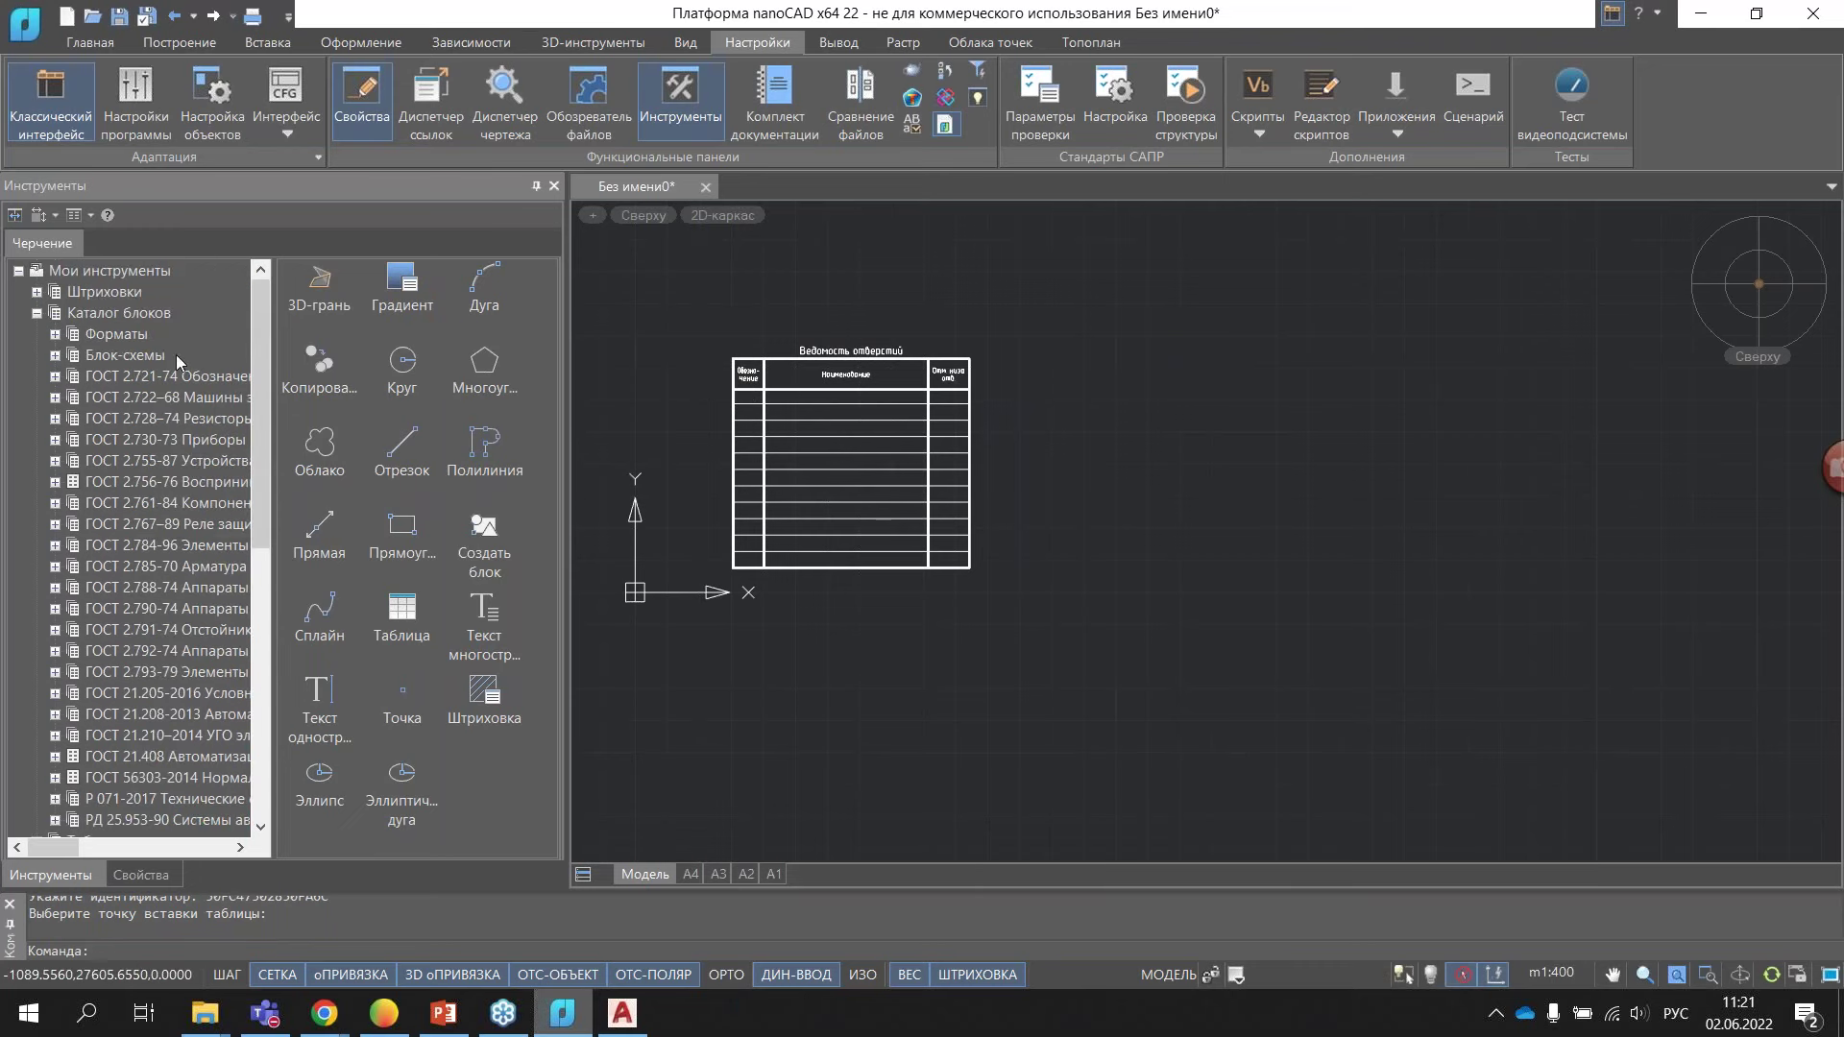
- Pick Формат СПДС А0В from Каталог блоков > Форматы and accept the Вставка блока settings
{"action": "left_click", "coordinate": [55, 334]}
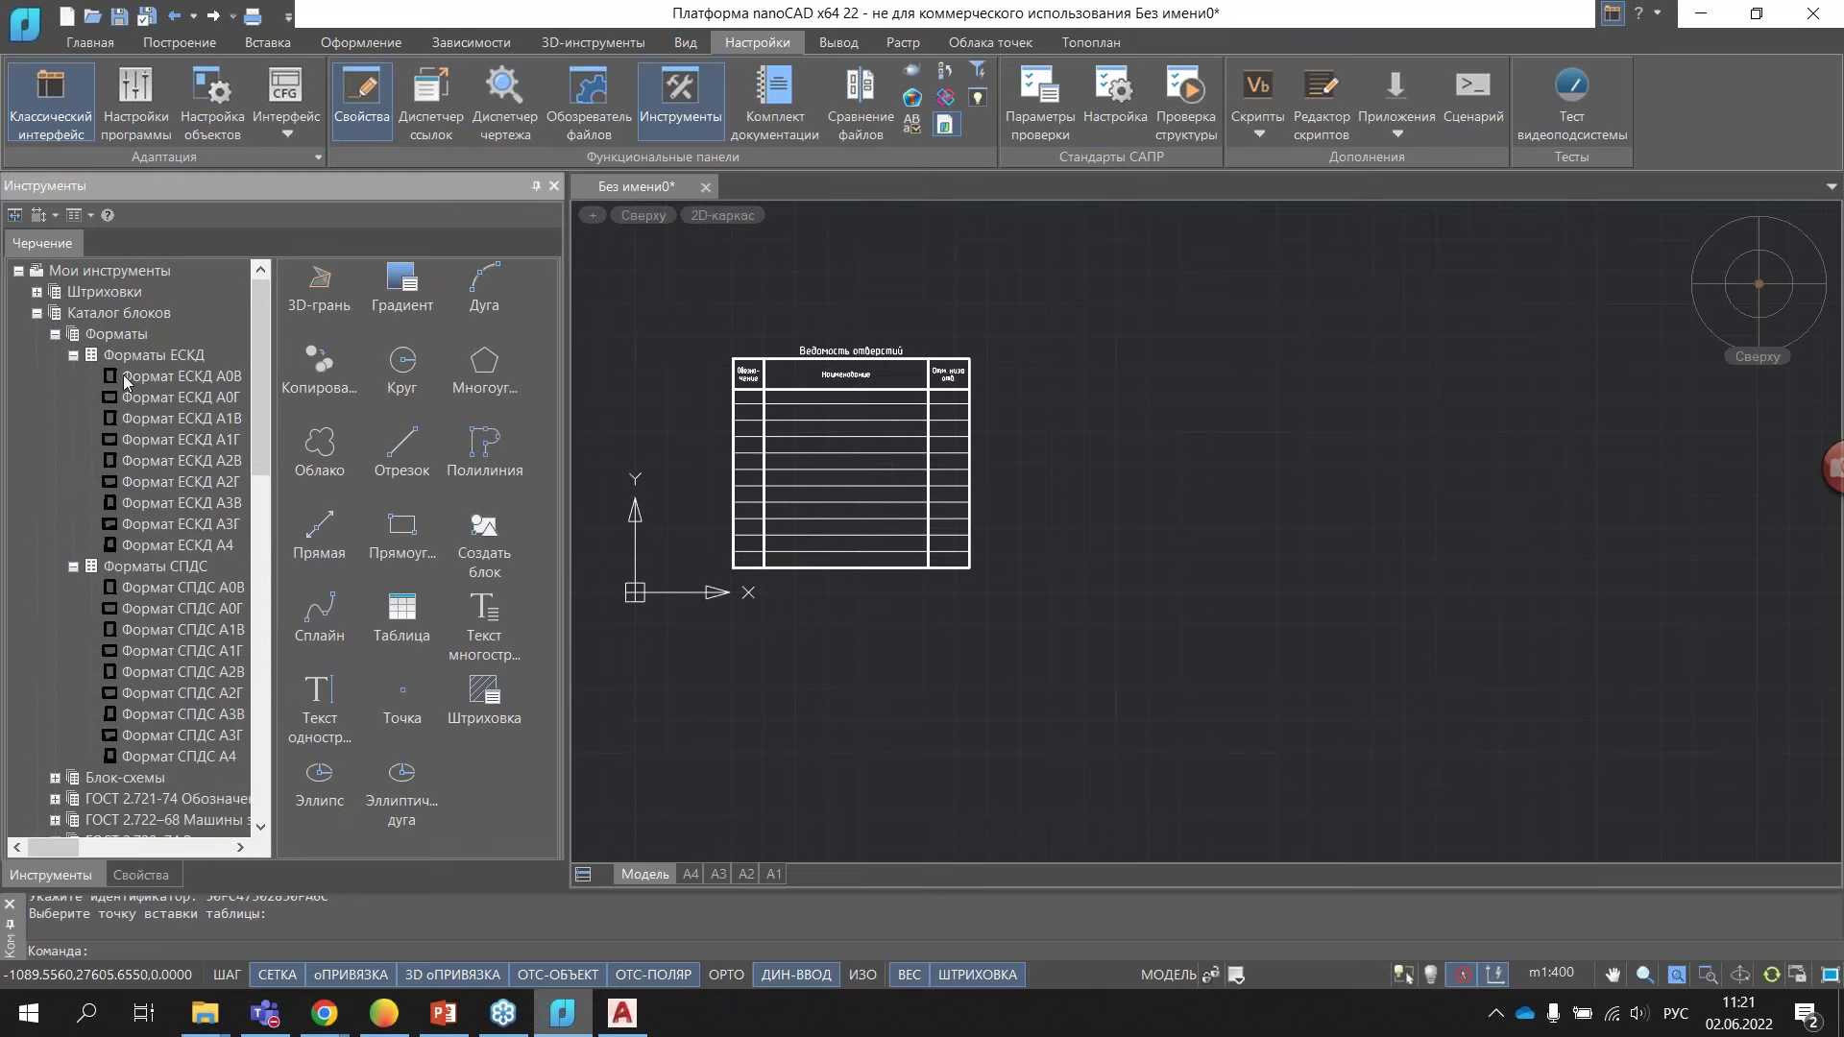
{"action": "scroll", "coordinate": [163, 441], "scroll_direction": "down", "scroll_amount": 1}
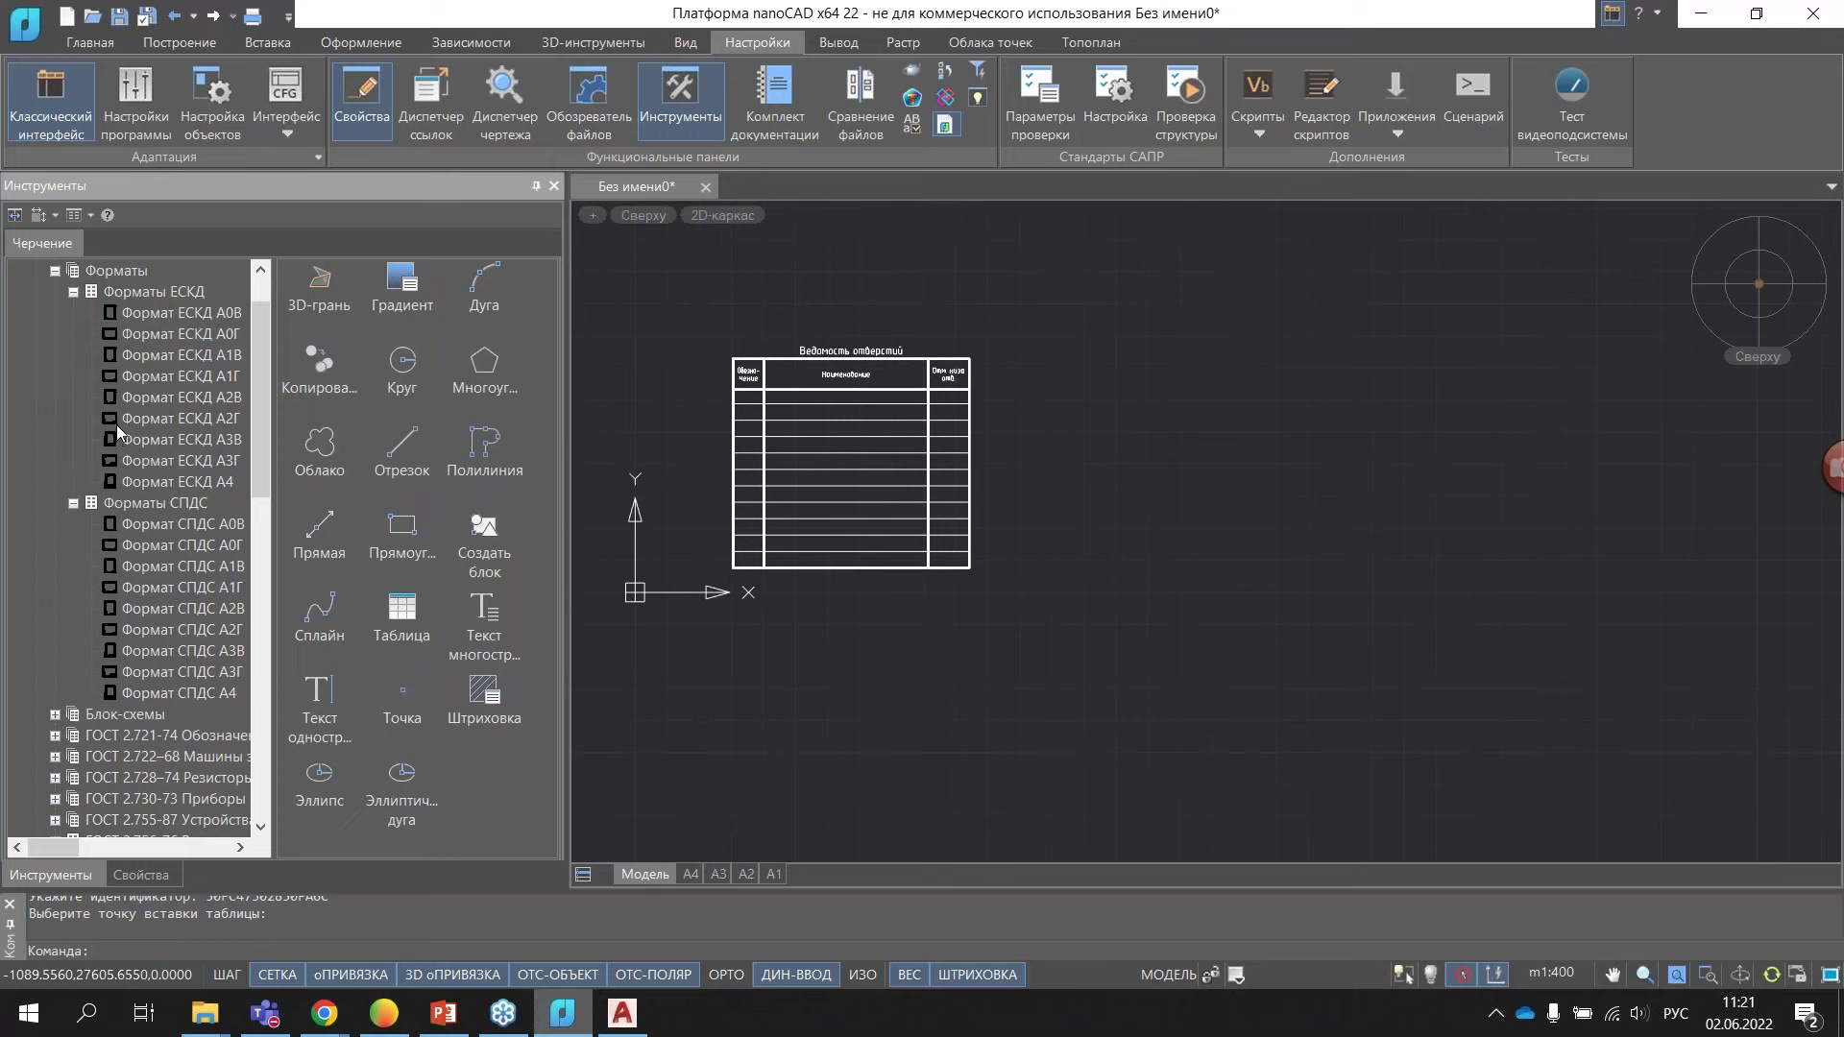
{"action": "left_click", "coordinate": [130, 522]}
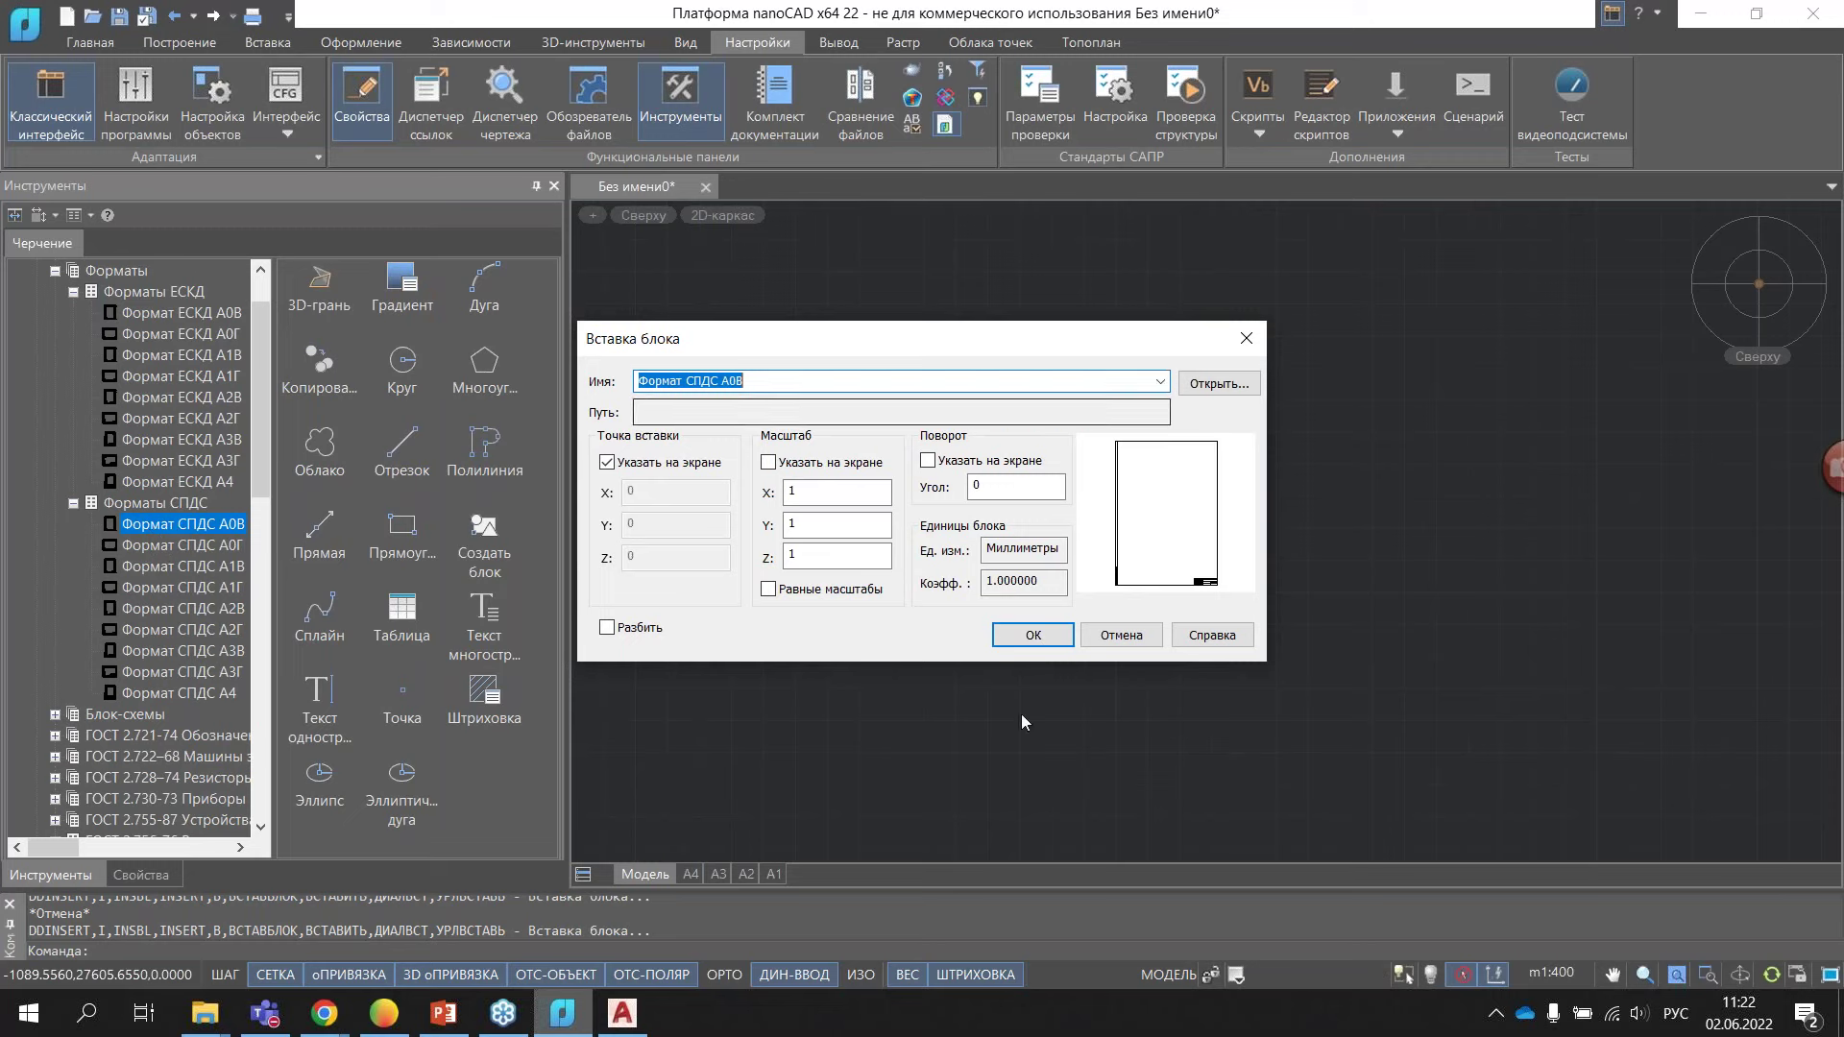
{"action": "left_click", "coordinate": [1057, 641]}
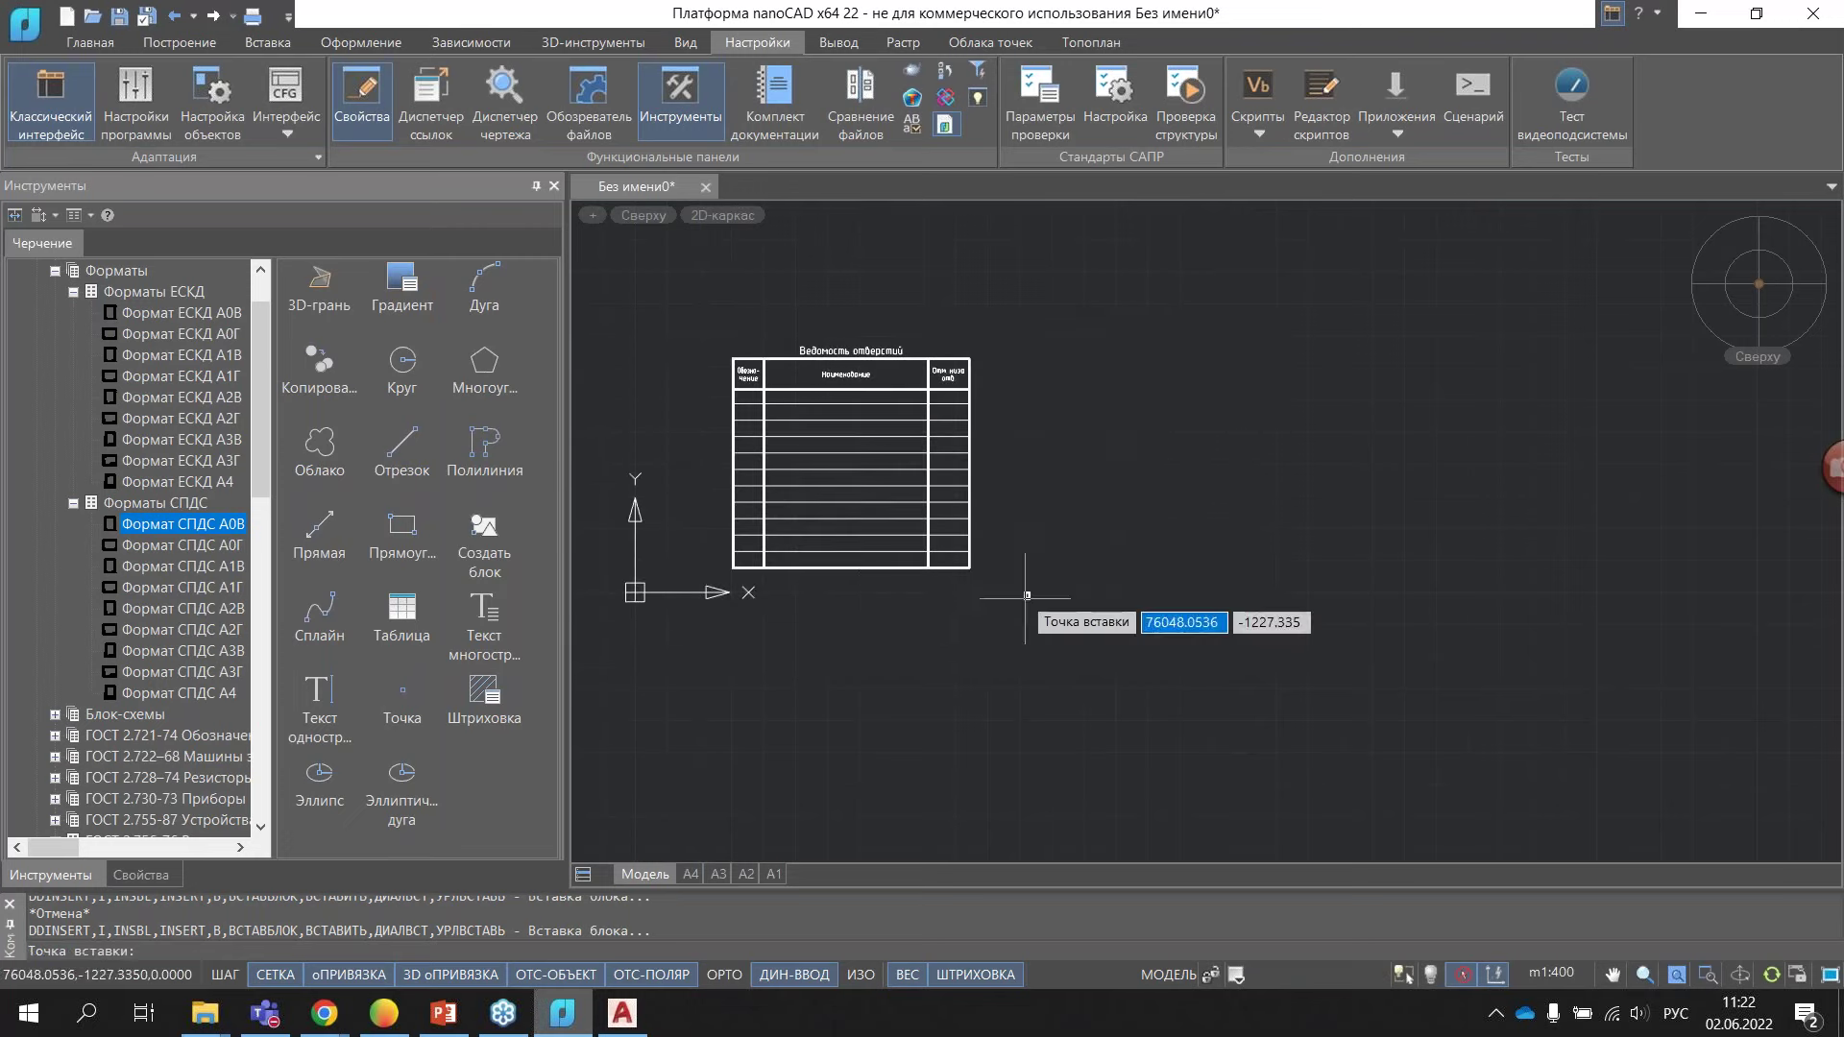
- Place the Формат СПДС А0В frame and bring the whole A0 frame into view
{"action": "left_click", "coordinate": [1136, 620]}
{"action": "scroll", "coordinate": [1139, 625], "scroll_direction": "down", "scroll_amount": 10}
{"action": "scroll", "coordinate": [1141, 623], "scroll_direction": "up", "scroll_amount": 3}
{"action": "scroll", "coordinate": [1105, 365], "scroll_direction": "up", "scroll_amount": 2}
{"action": "scroll", "coordinate": [1176, 586], "scroll_direction": "up", "scroll_amount": 3}
{"action": "scroll", "coordinate": [1074, 569], "scroll_direction": "up", "scroll_amount": 4}
{"action": "scroll", "coordinate": [1074, 568], "scroll_direction": "down", "scroll_amount": 3}
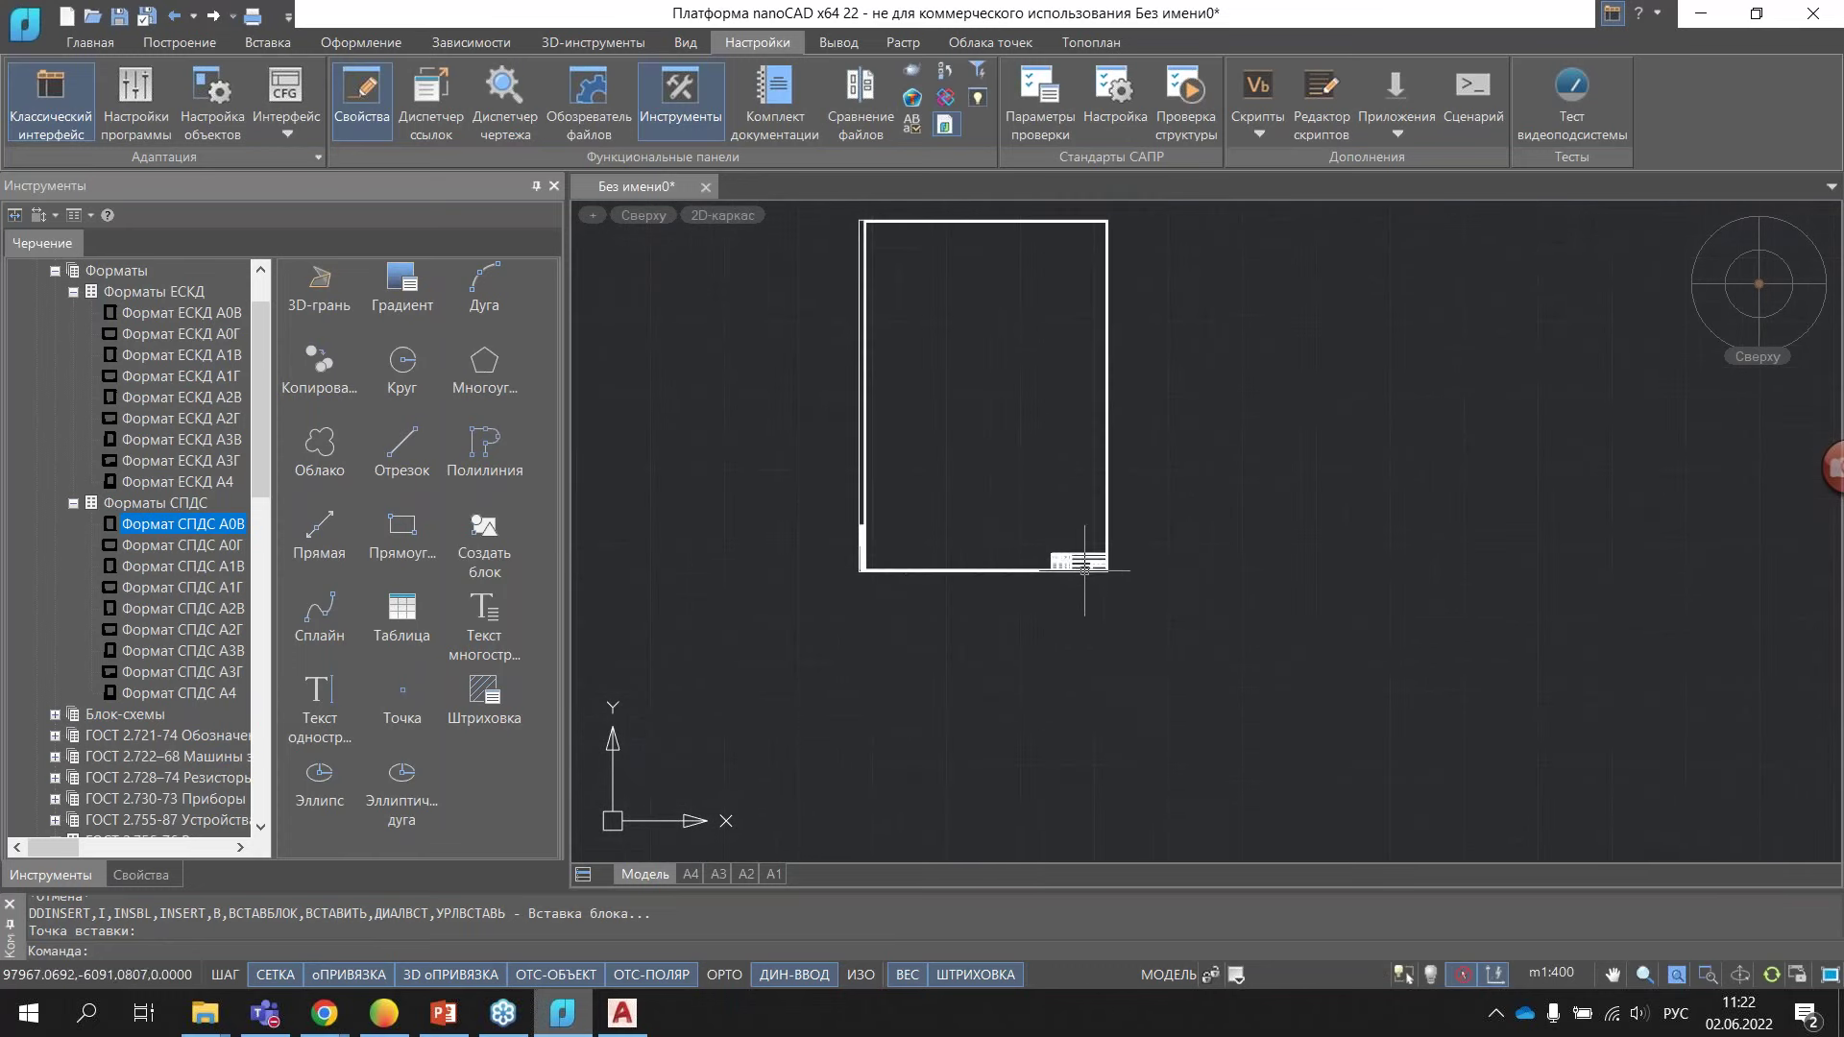
{"action": "scroll", "coordinate": [952, 302], "scroll_direction": "up", "scroll_amount": 1}
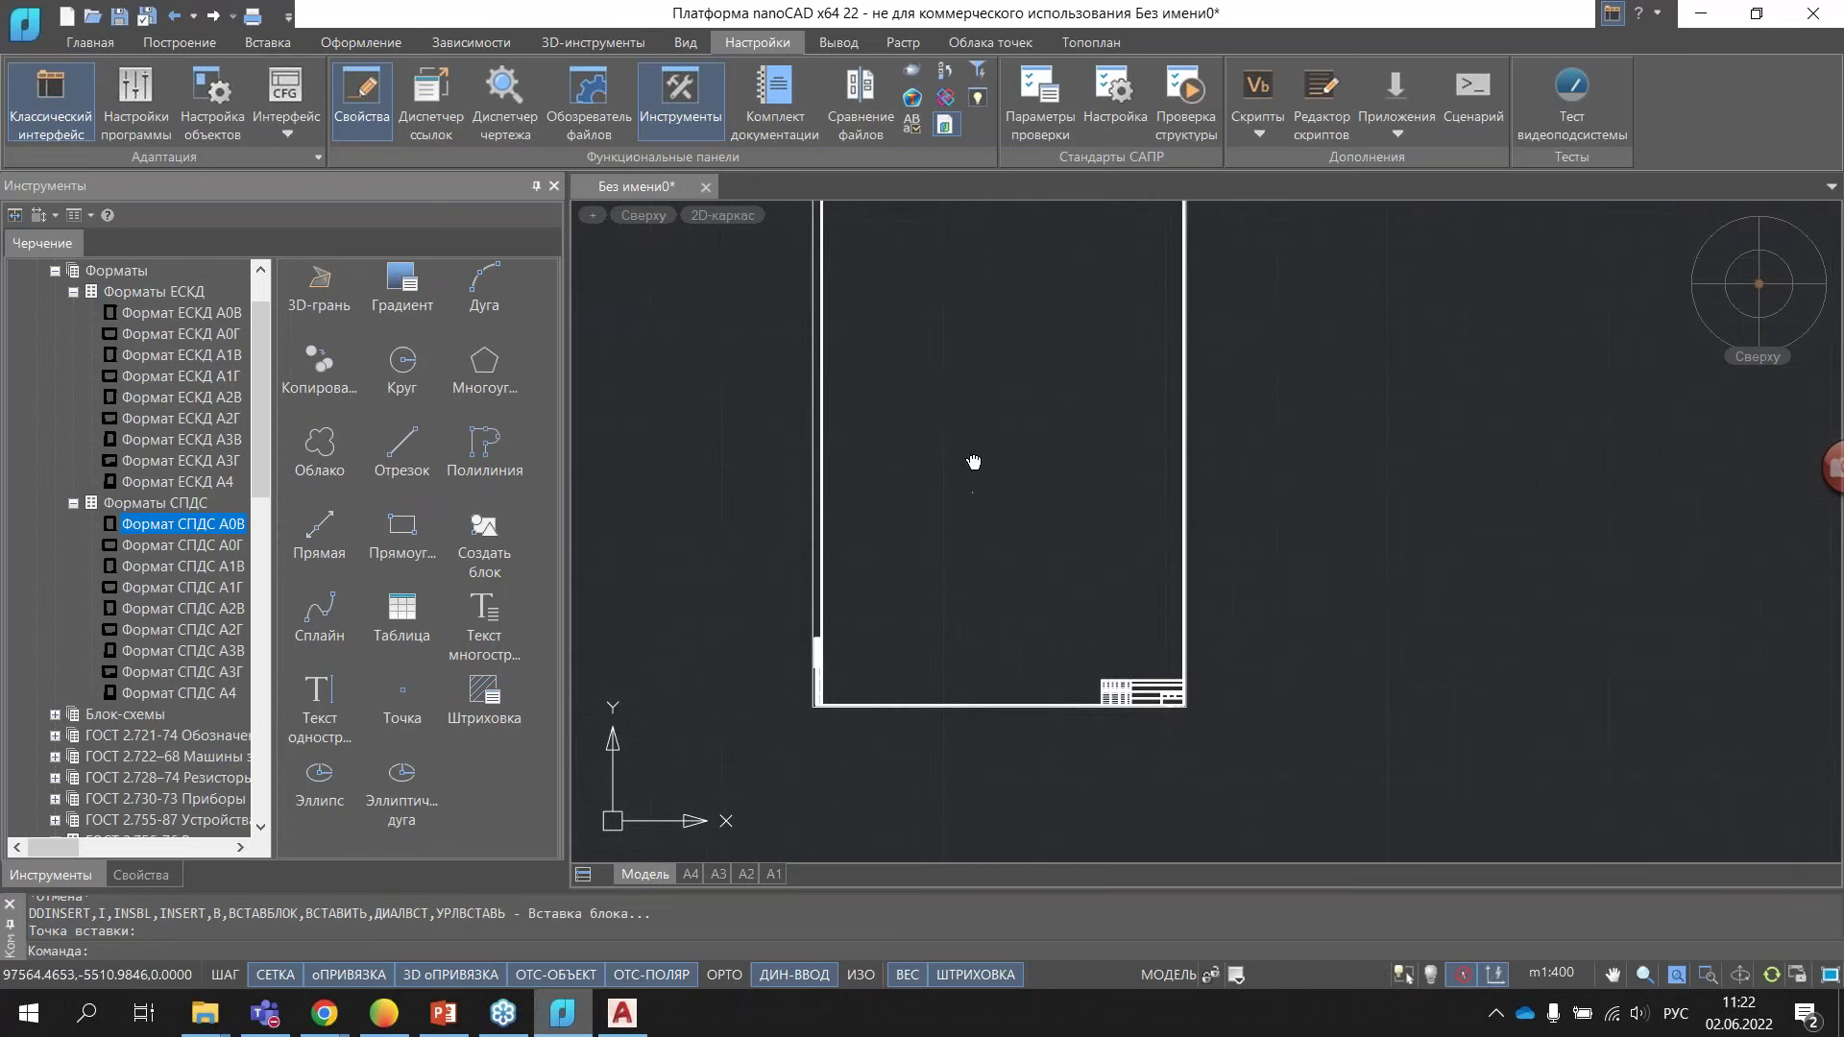
{"action": "middle_click_drag", "start_coordinate": [970, 460], "coordinate": [943, 502]}
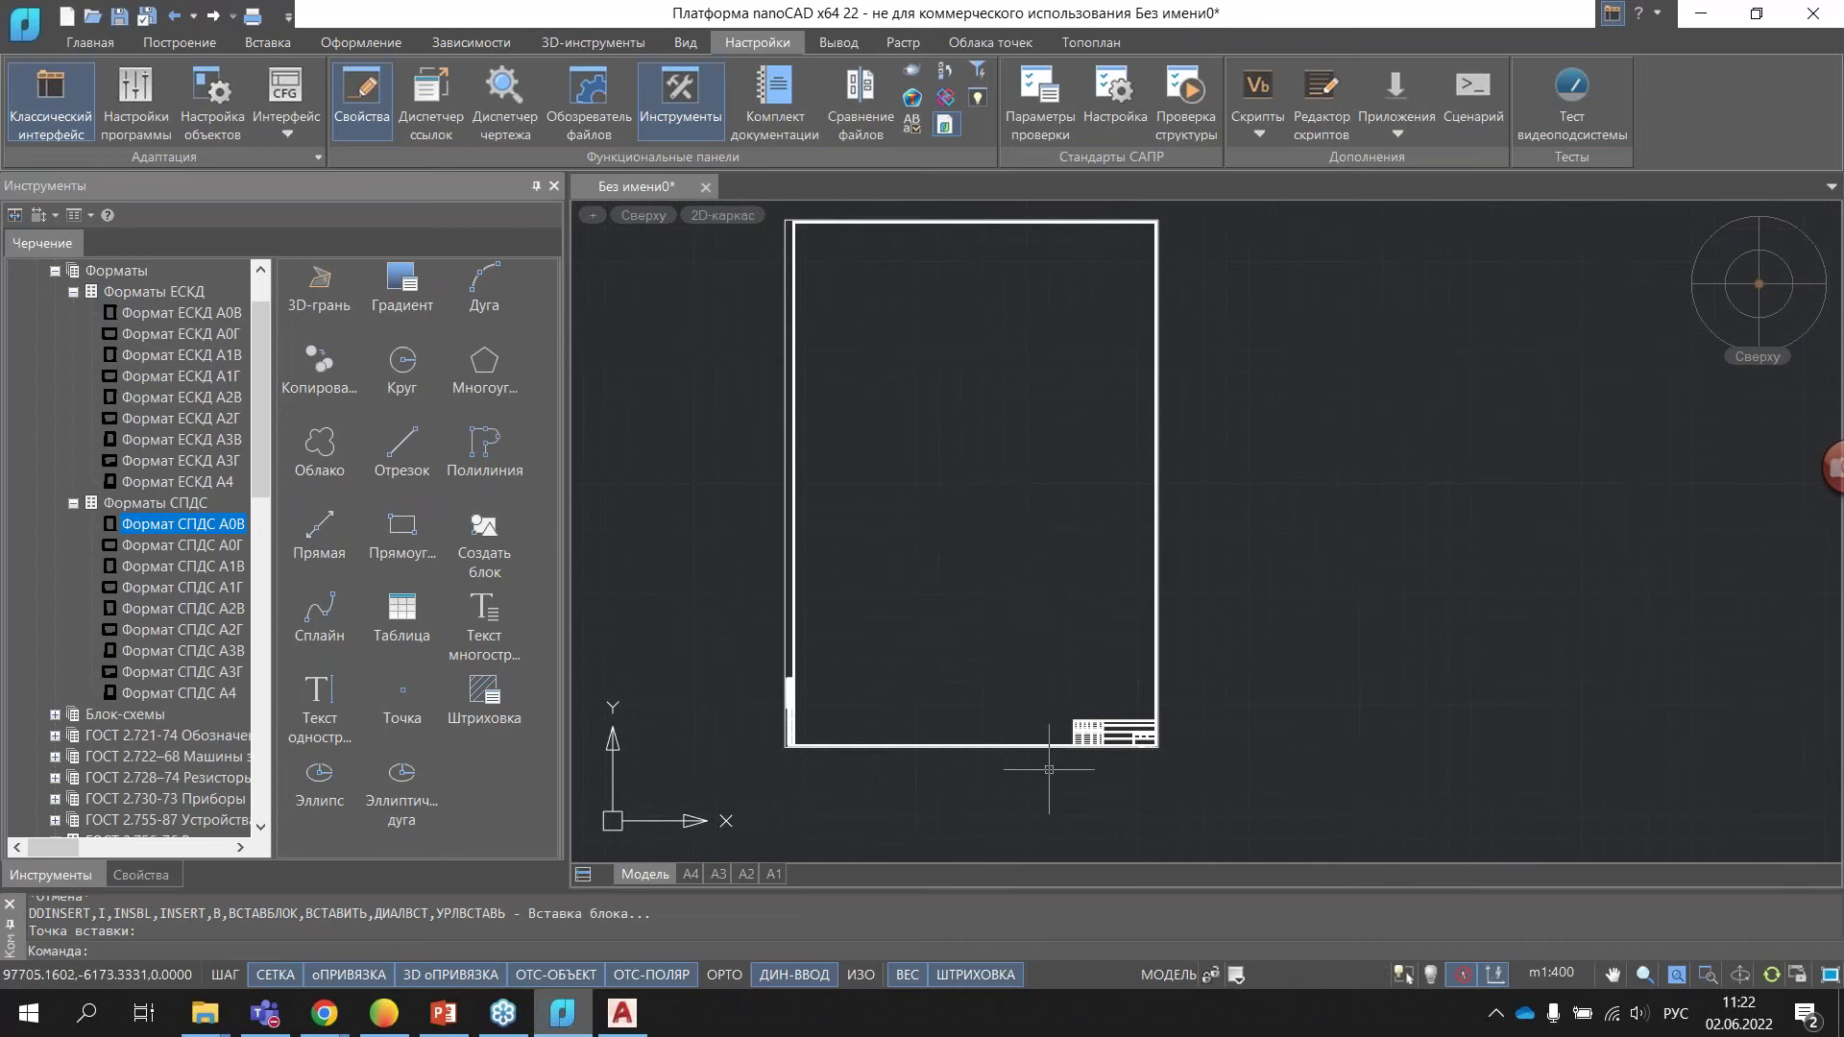
- Check the A4 layout, return to Модель, and window-select the frame with its title block
{"action": "left_click", "coordinate": [692, 876]}
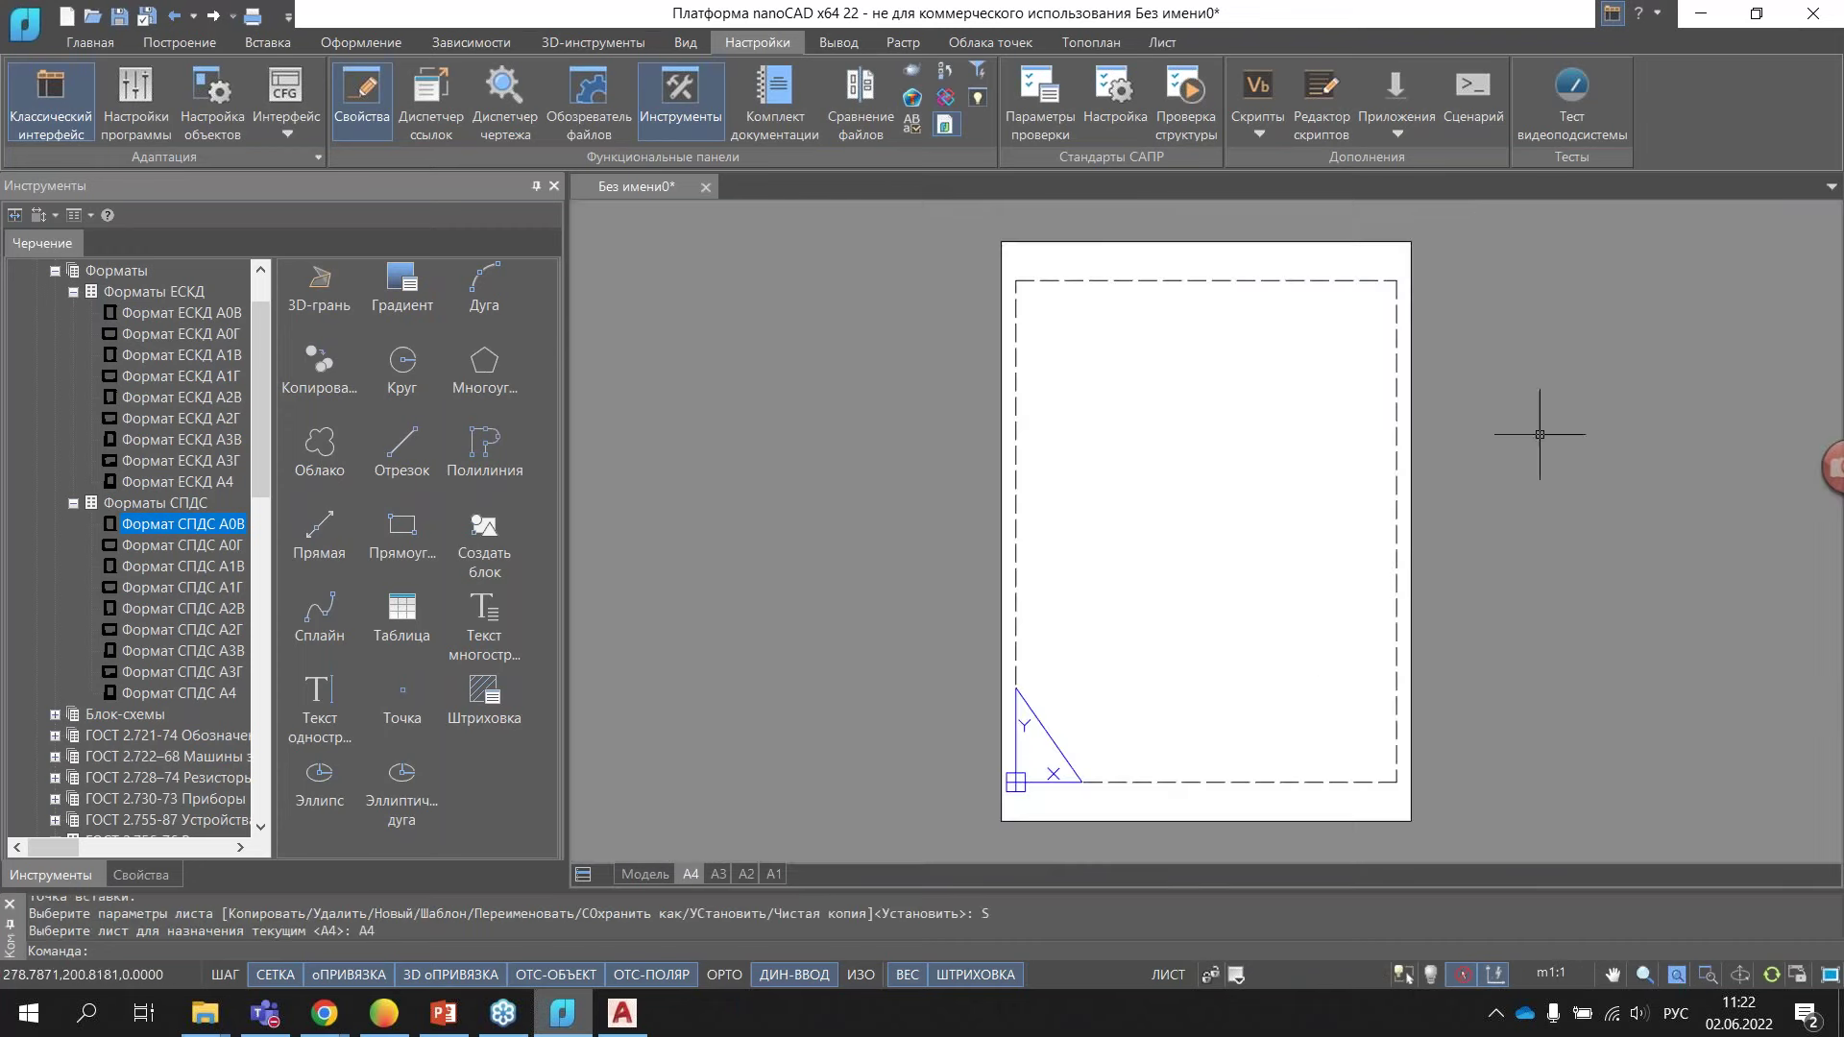
{"action": "left_click", "coordinate": [631, 879]}
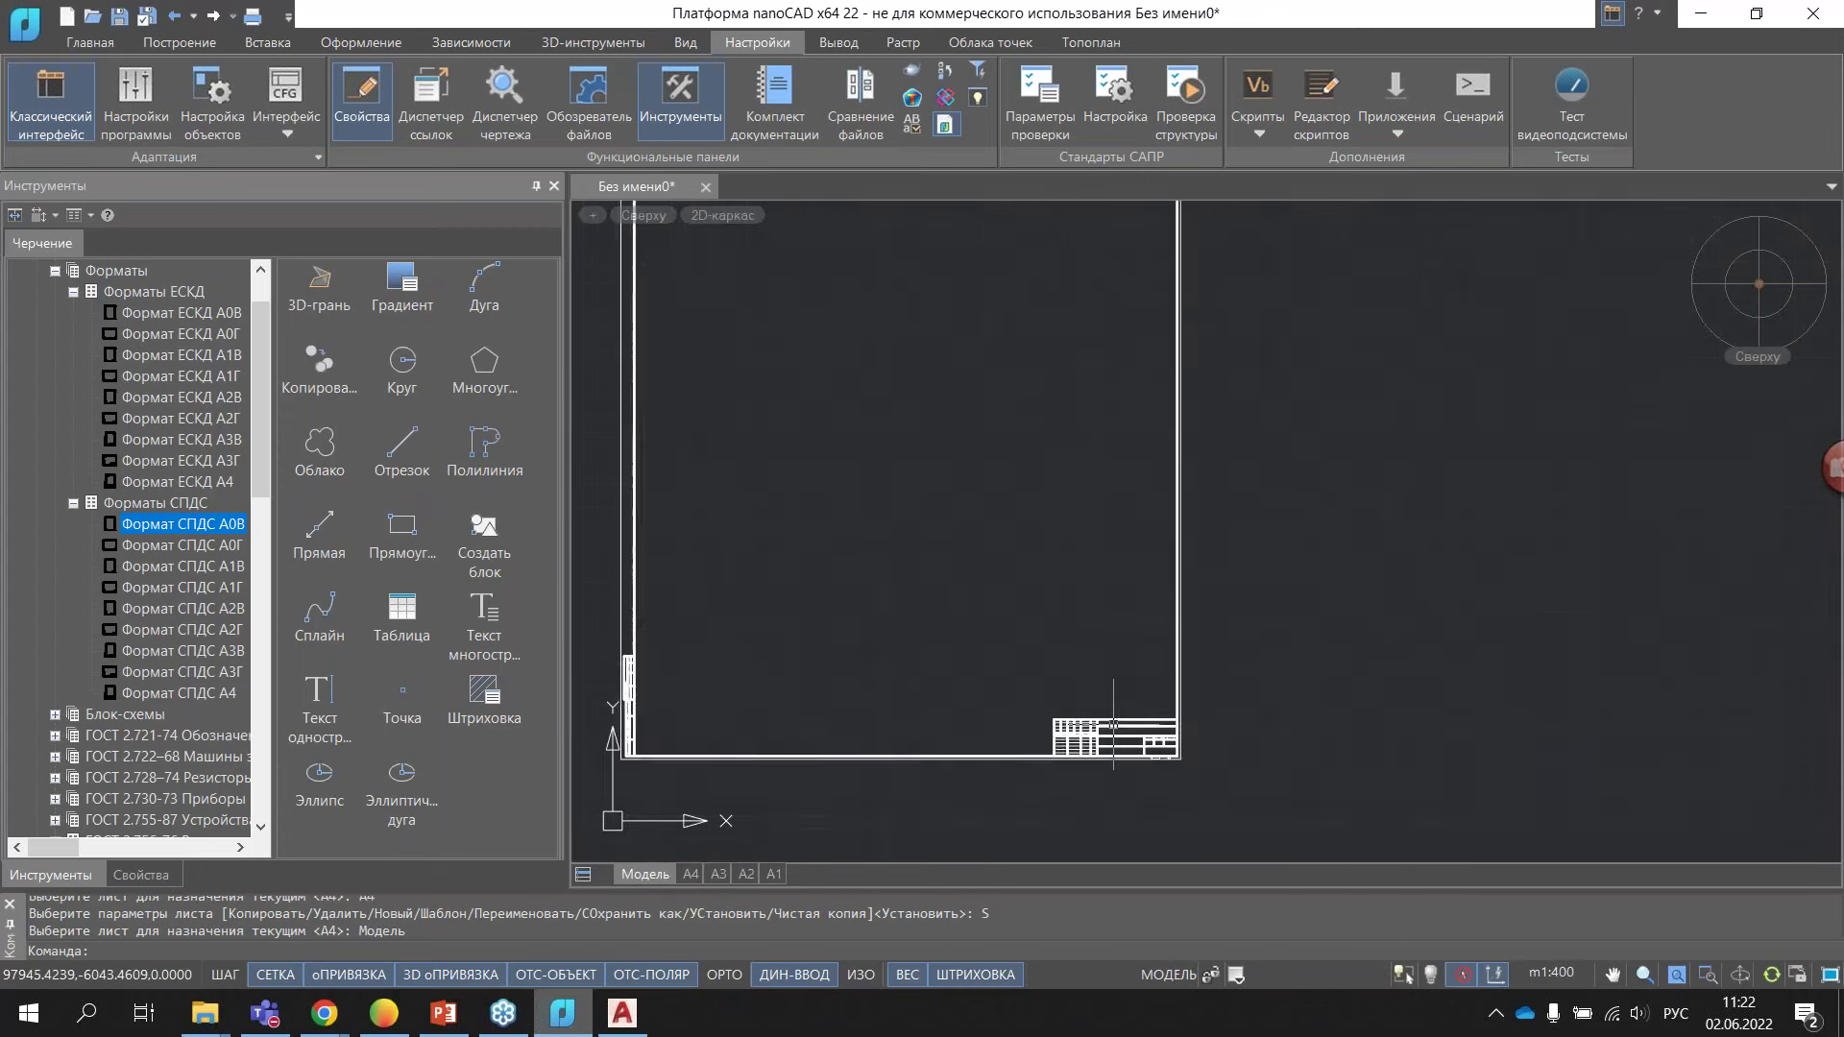
{"action": "scroll", "coordinate": [1113, 725], "scroll_direction": "up", "scroll_amount": 3}
{"action": "scroll", "coordinate": [1116, 733], "scroll_direction": "down", "scroll_amount": 2}
{"action": "scroll", "coordinate": [1116, 734], "scroll_direction": "down", "scroll_amount": 1}
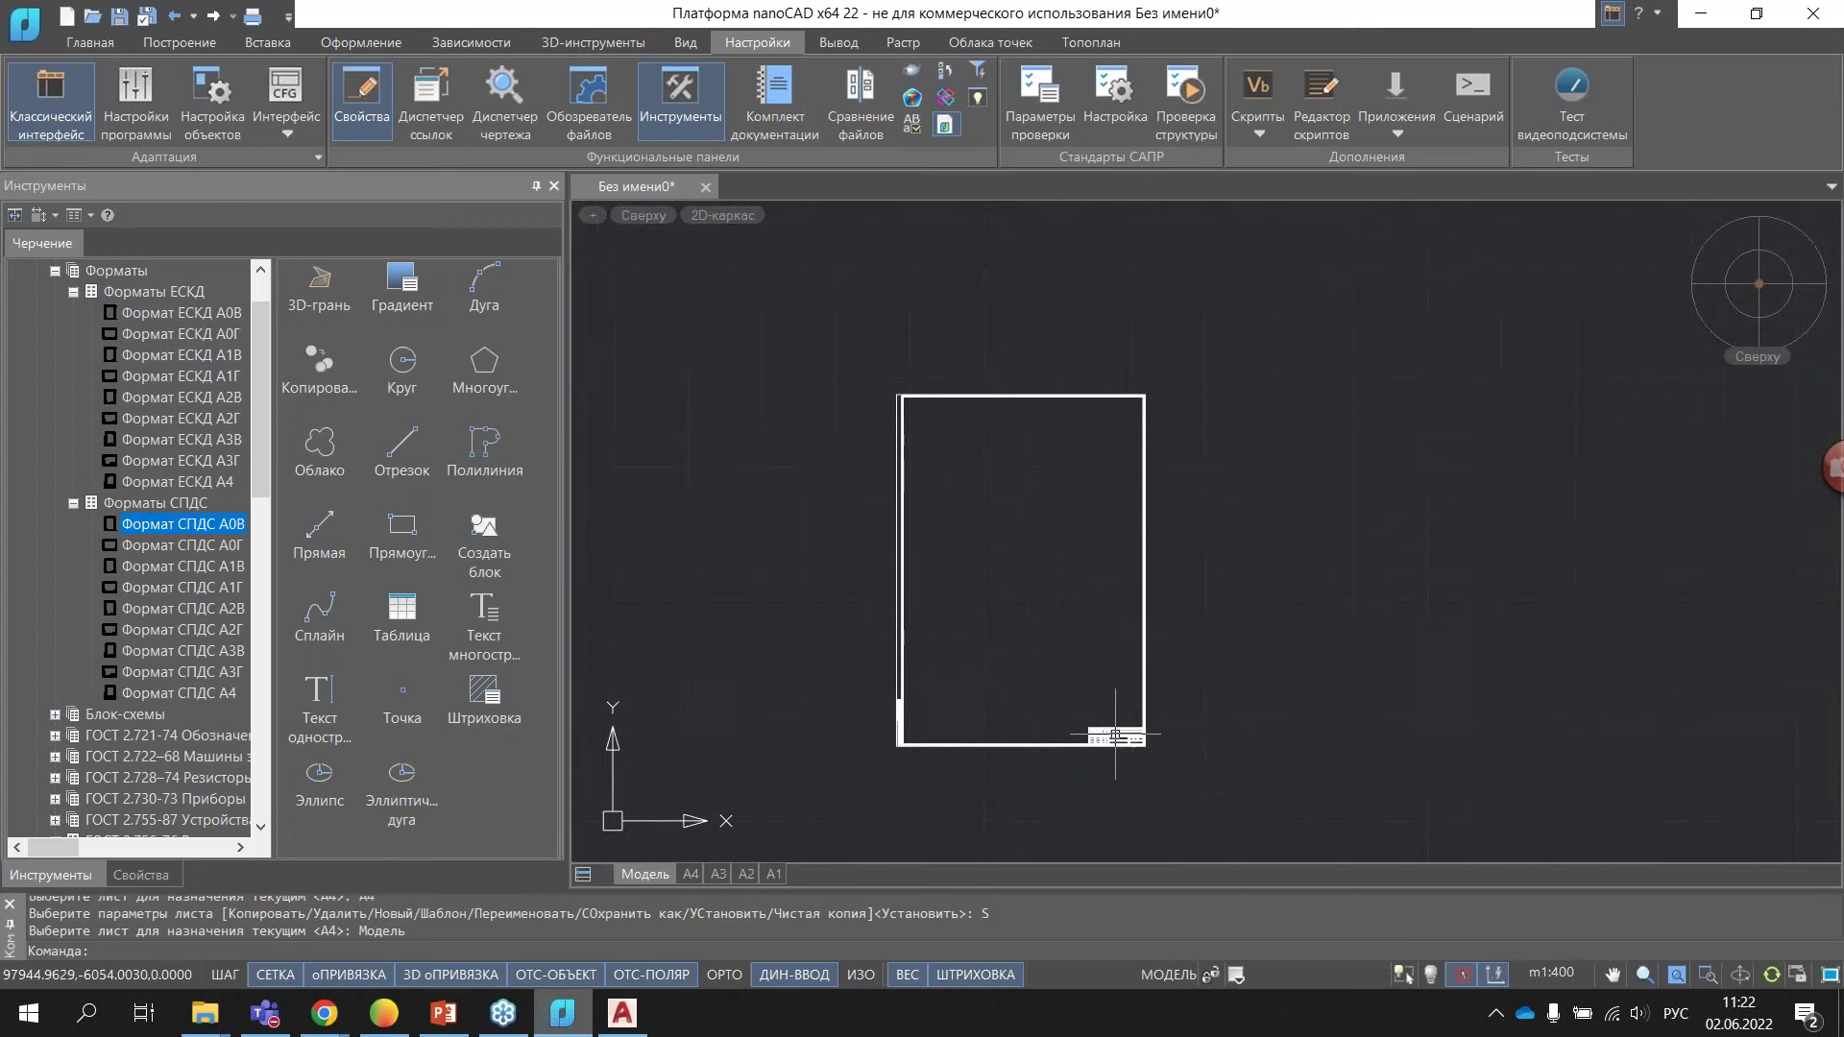
{"action": "scroll", "coordinate": [1044, 561], "scroll_direction": "down", "scroll_amount": 2}
{"action": "left_click", "coordinate": [913, 438]}
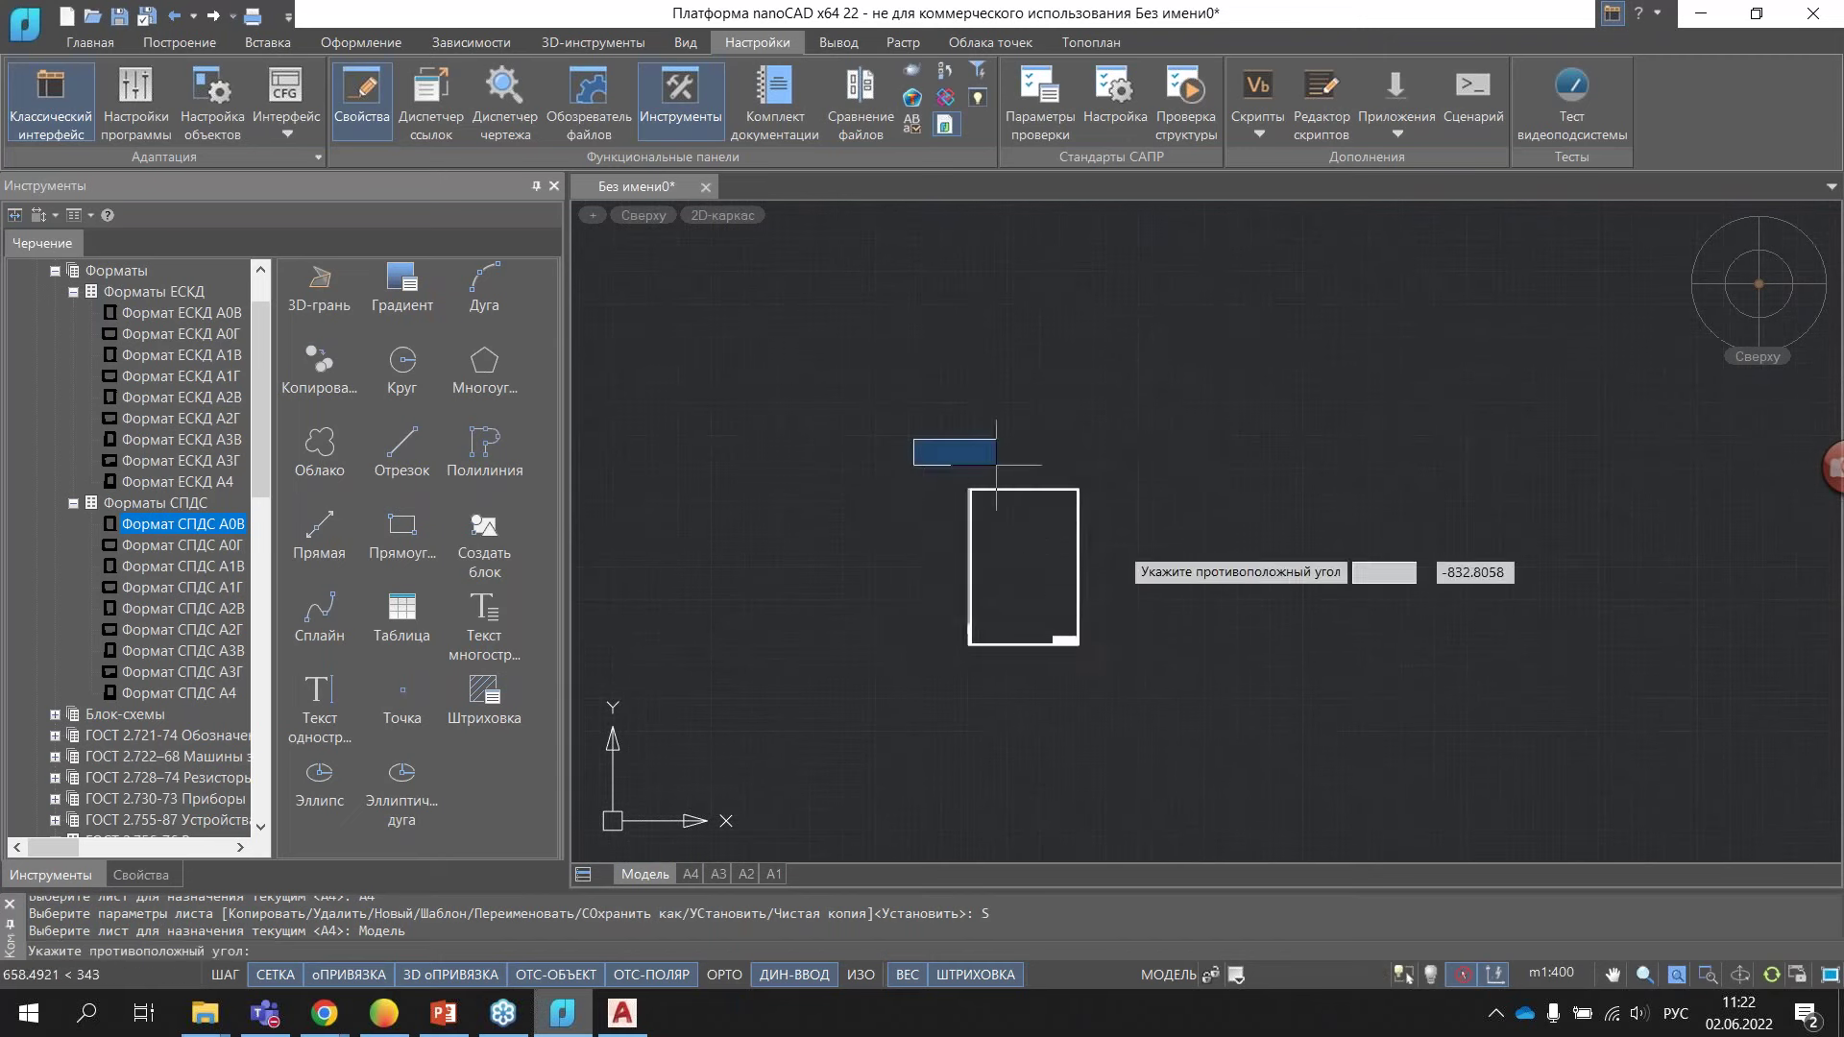
{"action": "left_click", "coordinate": [1180, 684]}
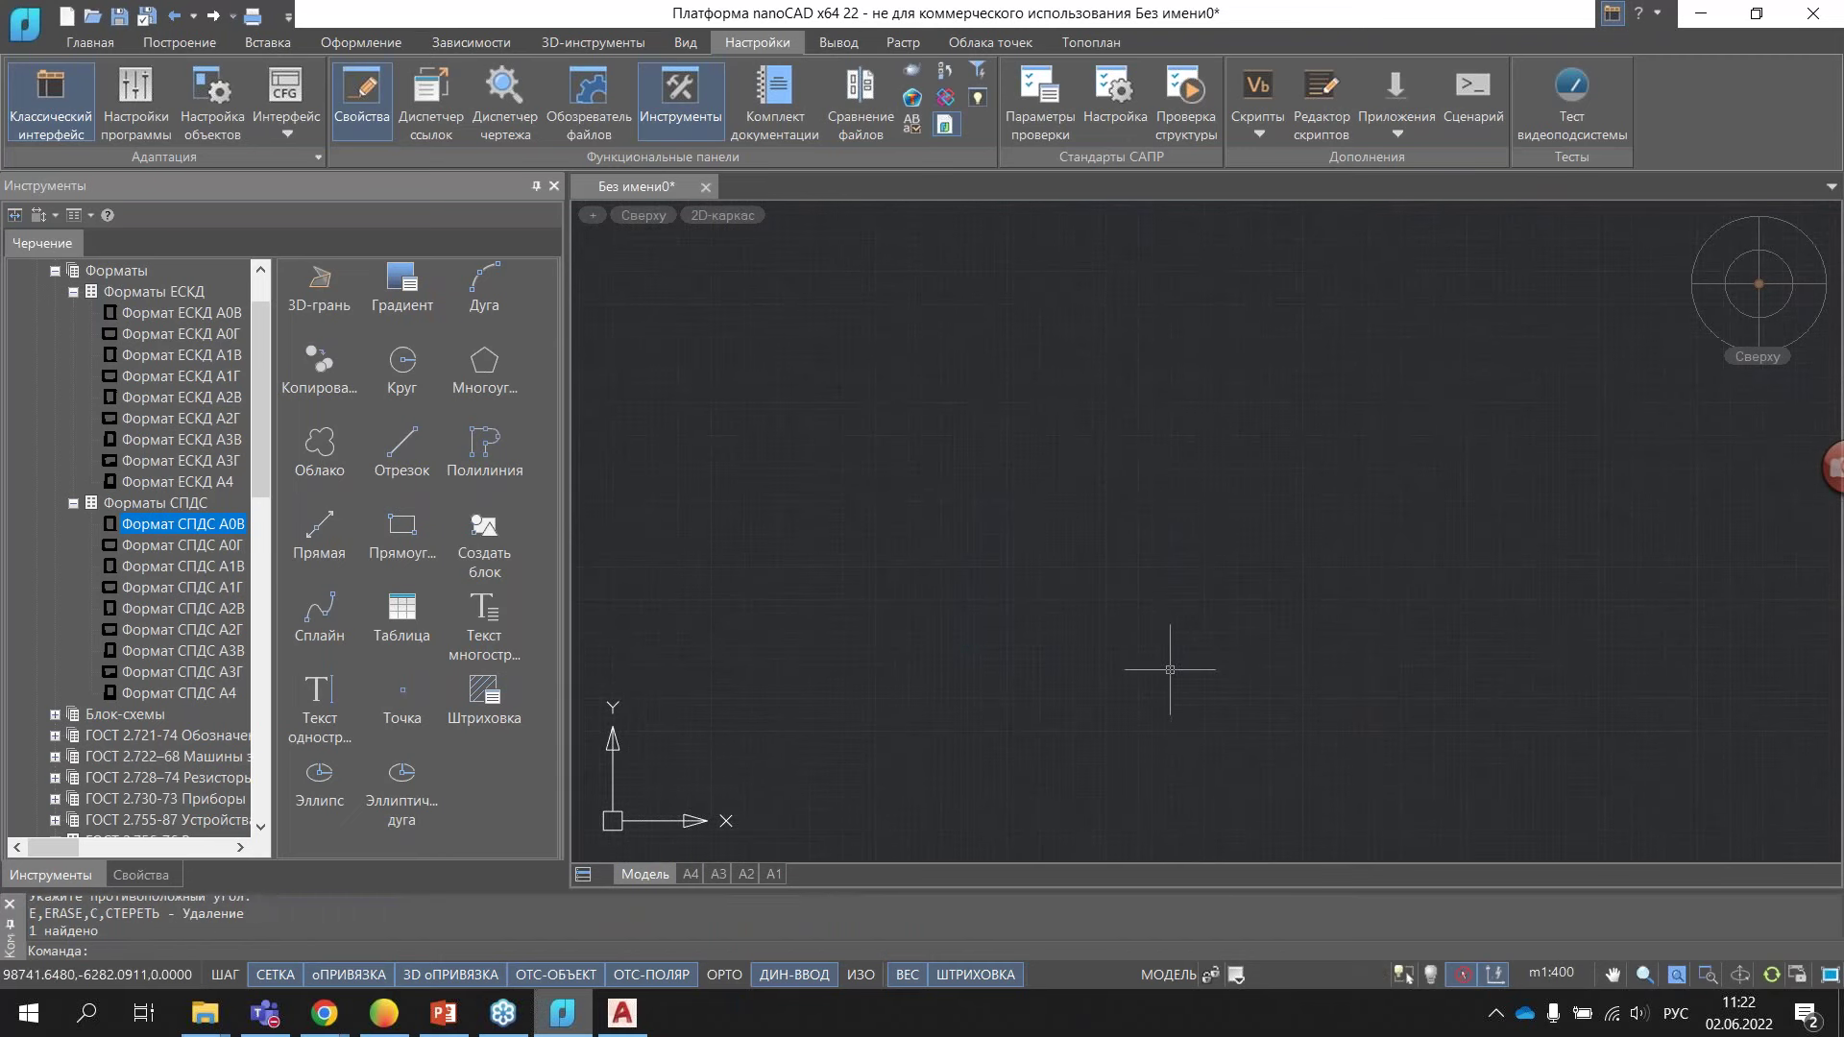
- Scroll the Инструменты palette tree back up to the top once the A0 frame is erased
{"action": "scroll", "coordinate": [154, 524], "scroll_direction": "up", "scroll_amount": 1}
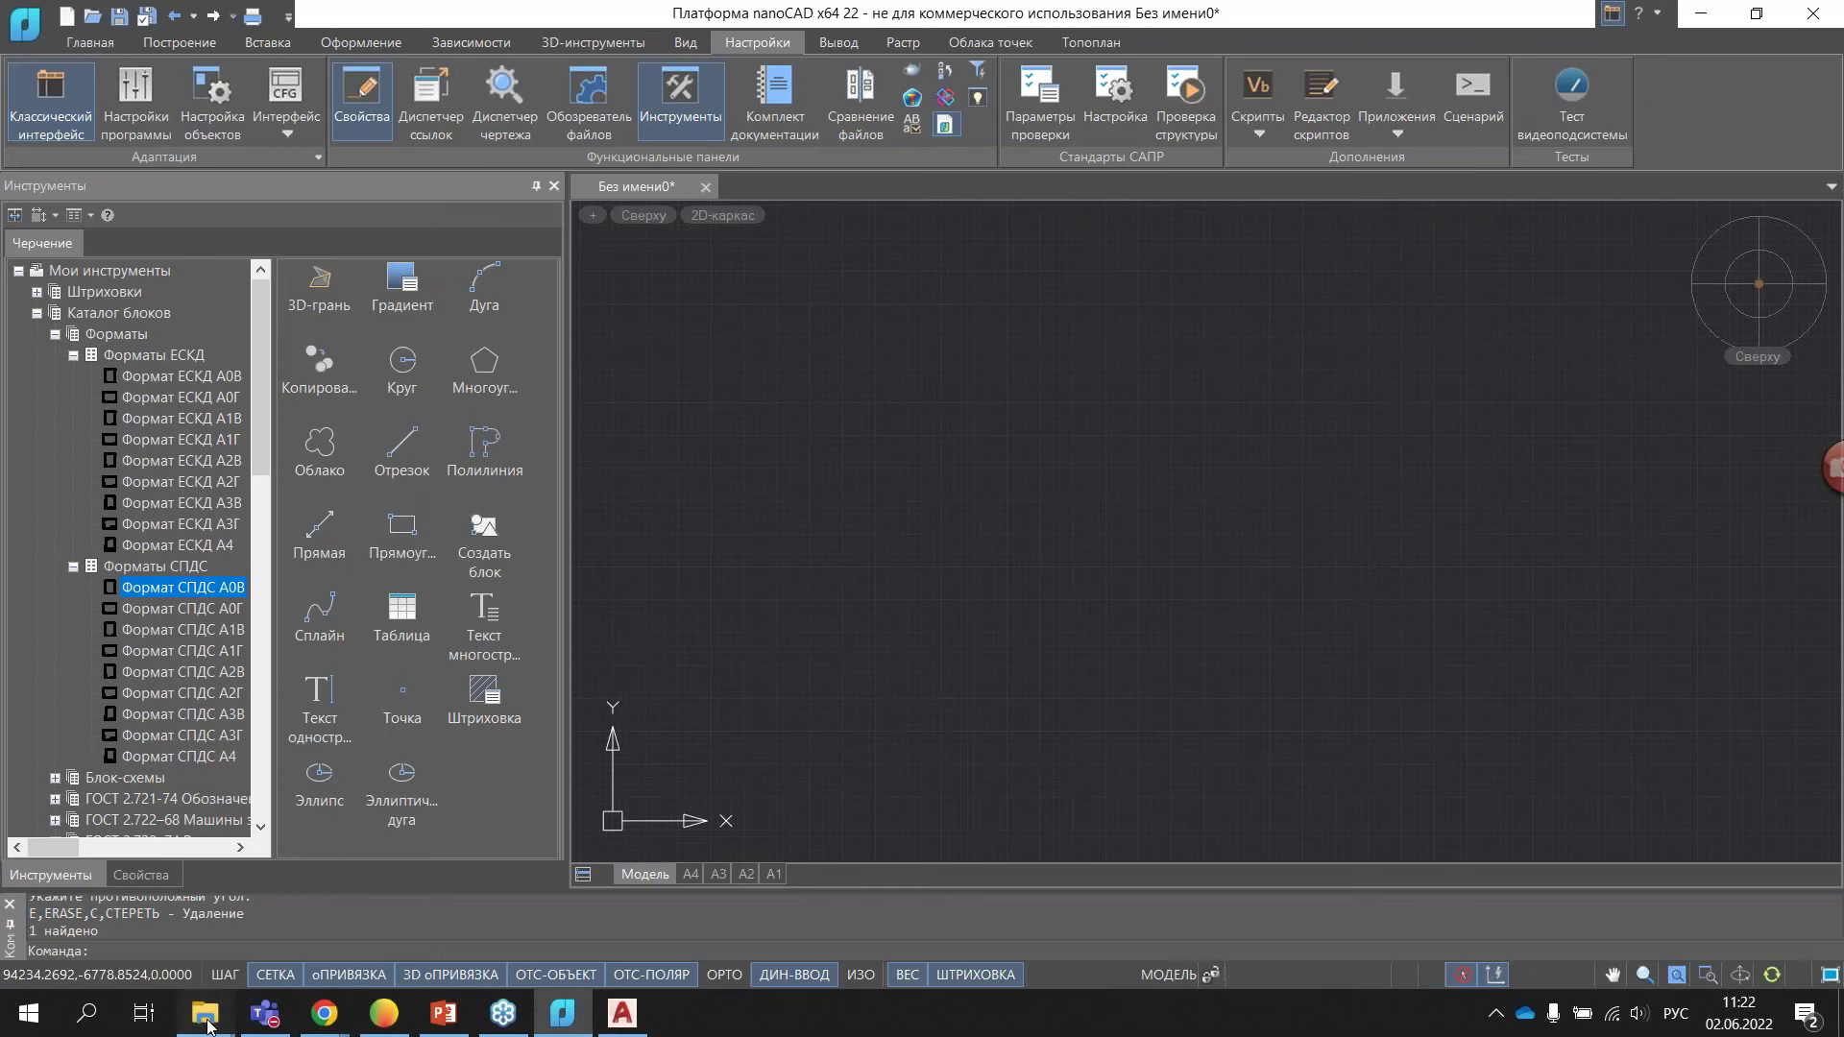
- Drag Внешний файл.dwg from the Вебинар folder into nanoCAD, then minimize Explorer
{"action": "mouse_move", "coordinate": [205, 1014]}
{"action": "left_click", "coordinate": [346, 913]}
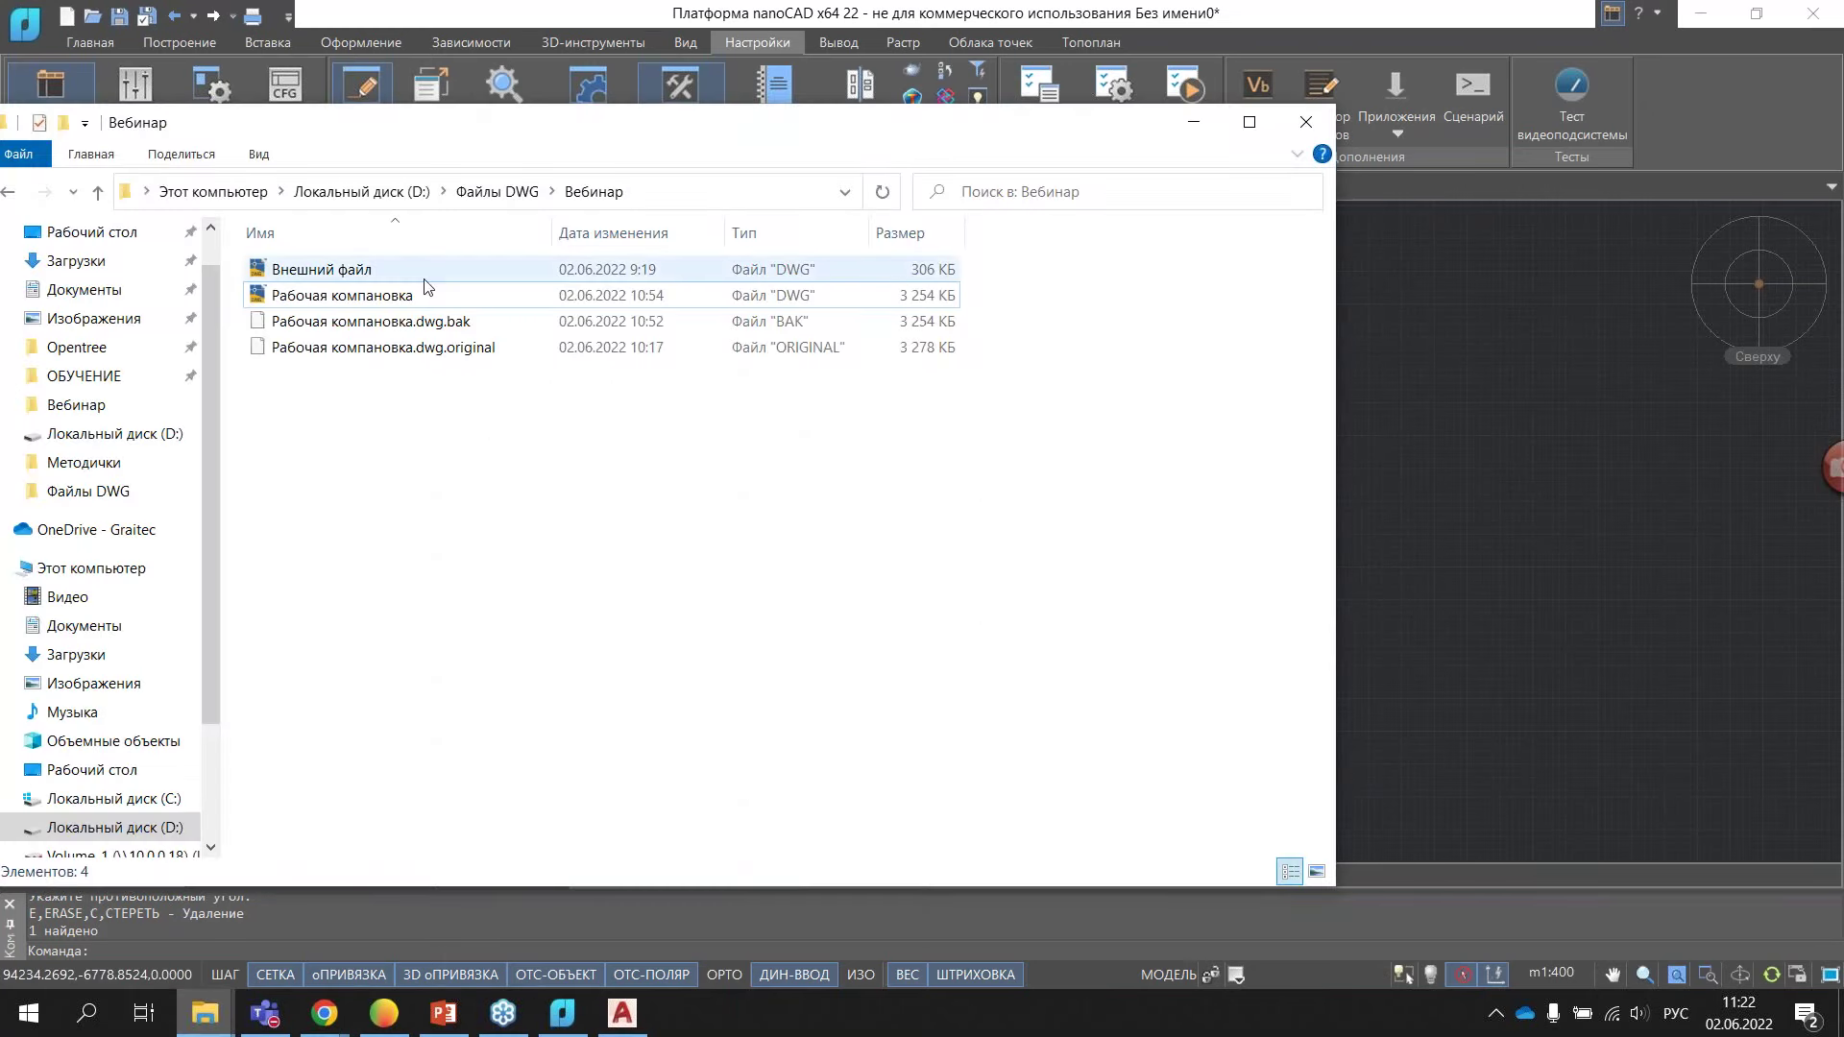
{"action": "mouse_move", "coordinate": [321, 269]}
{"action": "left_click_drag", "start_coordinate": [358, 272], "coordinate": [1528, 519]}
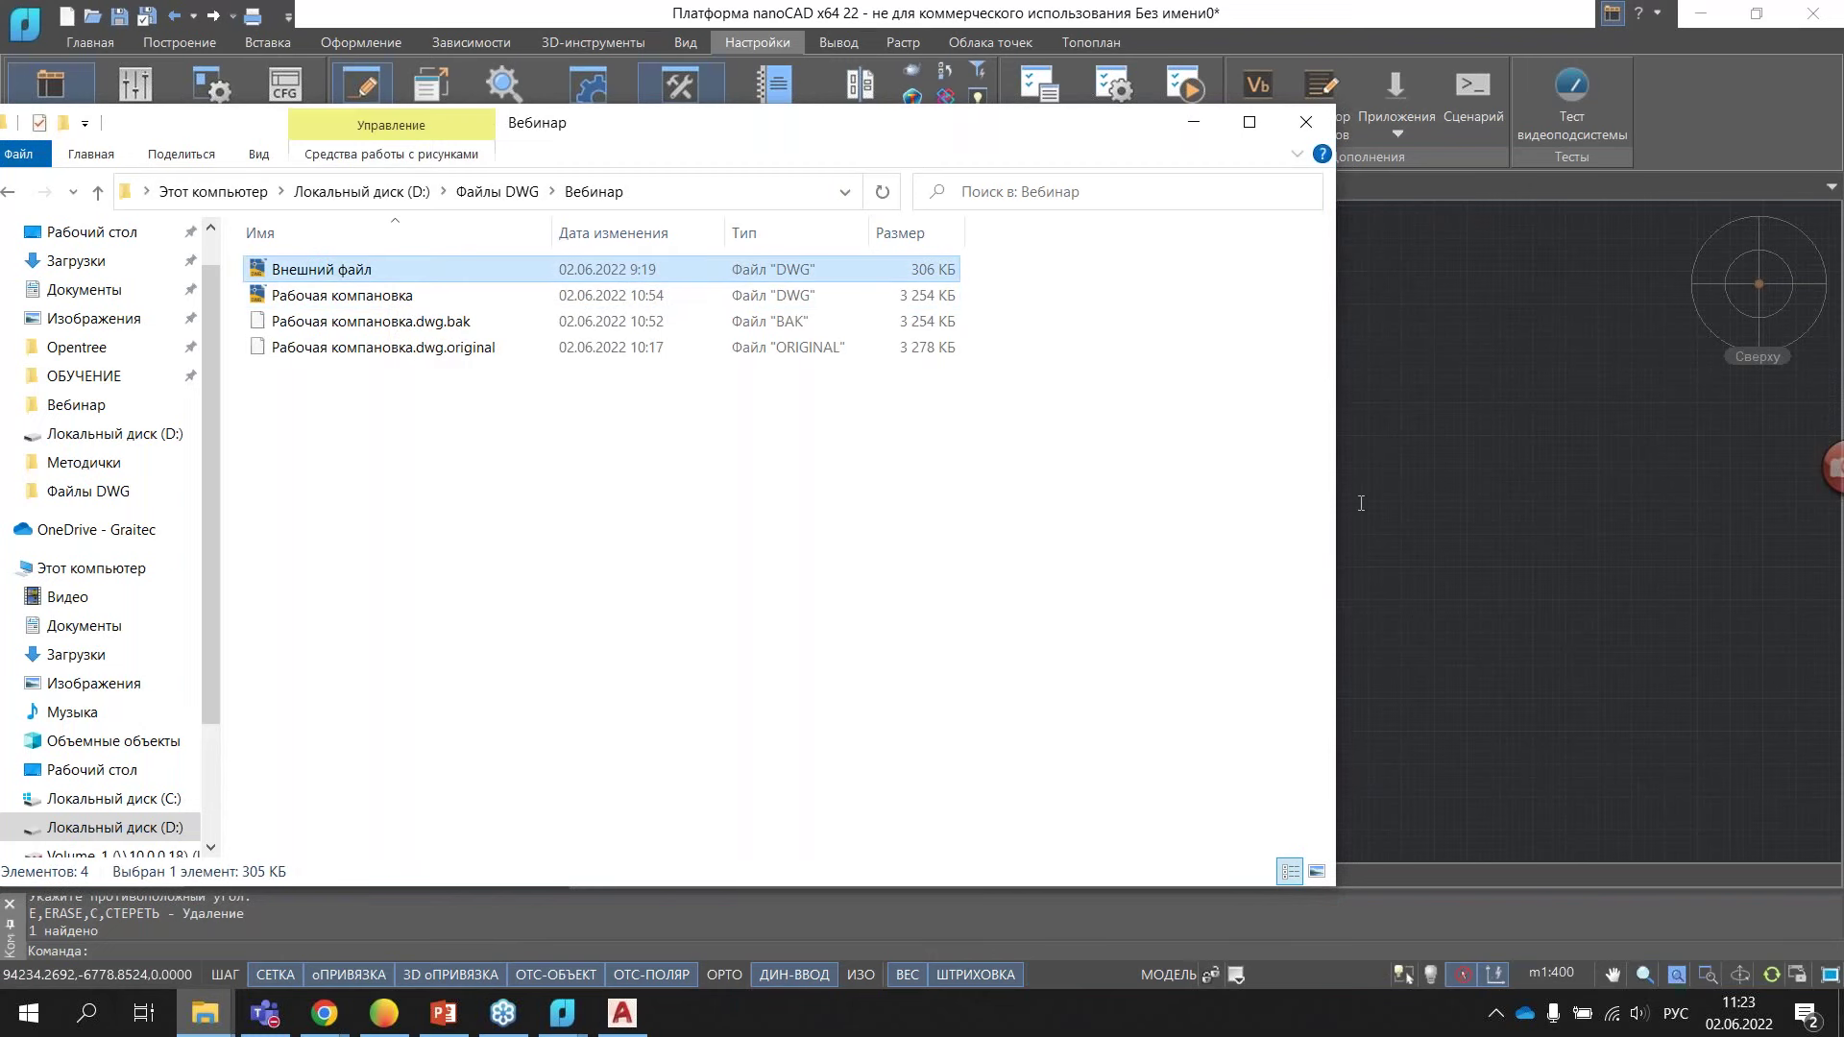
{"action": "left_click", "coordinate": [1196, 125]}
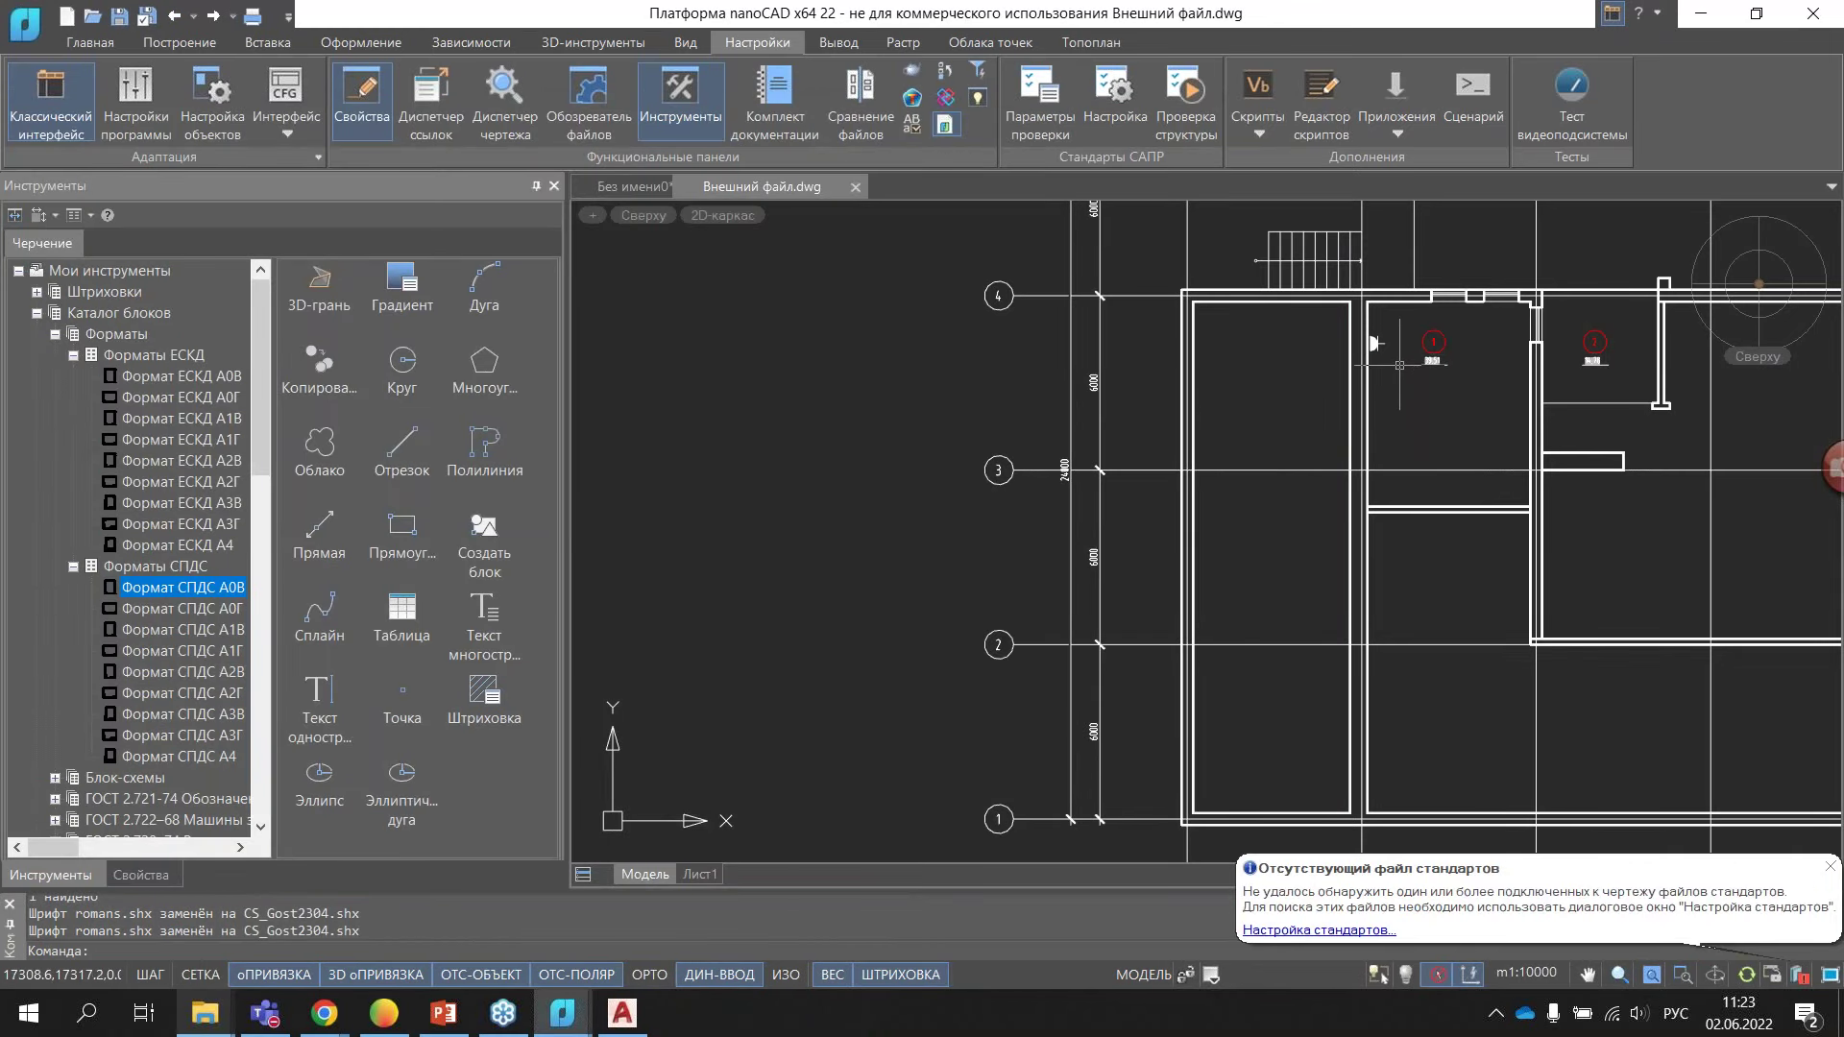
- Zoom to extents with Z/E, then zoom into the upper rooms and select the axis-4 wall line
{"action": "type", "text": "z"}
{"action": "key", "text": "Return"}
{"action": "type", "text": "e"}
{"action": "key", "text": "Return"}
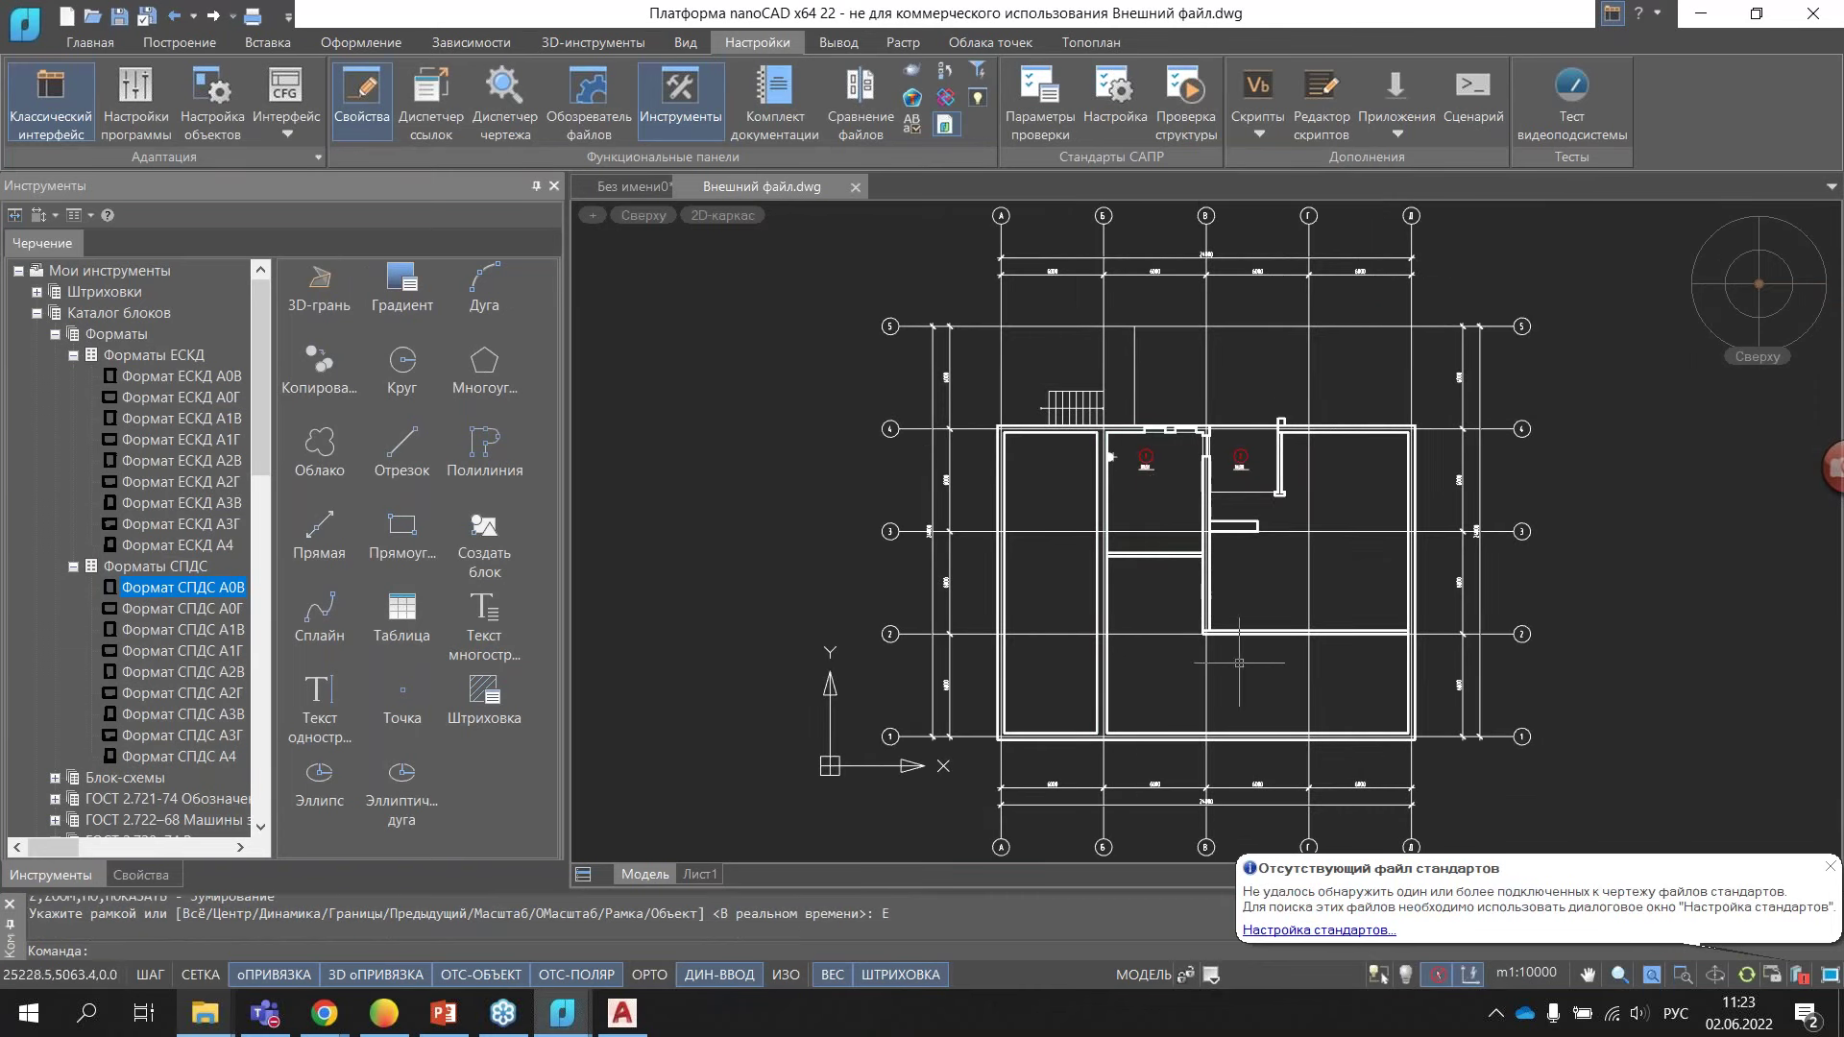
{"action": "scroll", "coordinate": [1129, 420], "scroll_direction": "up", "scroll_amount": 4}
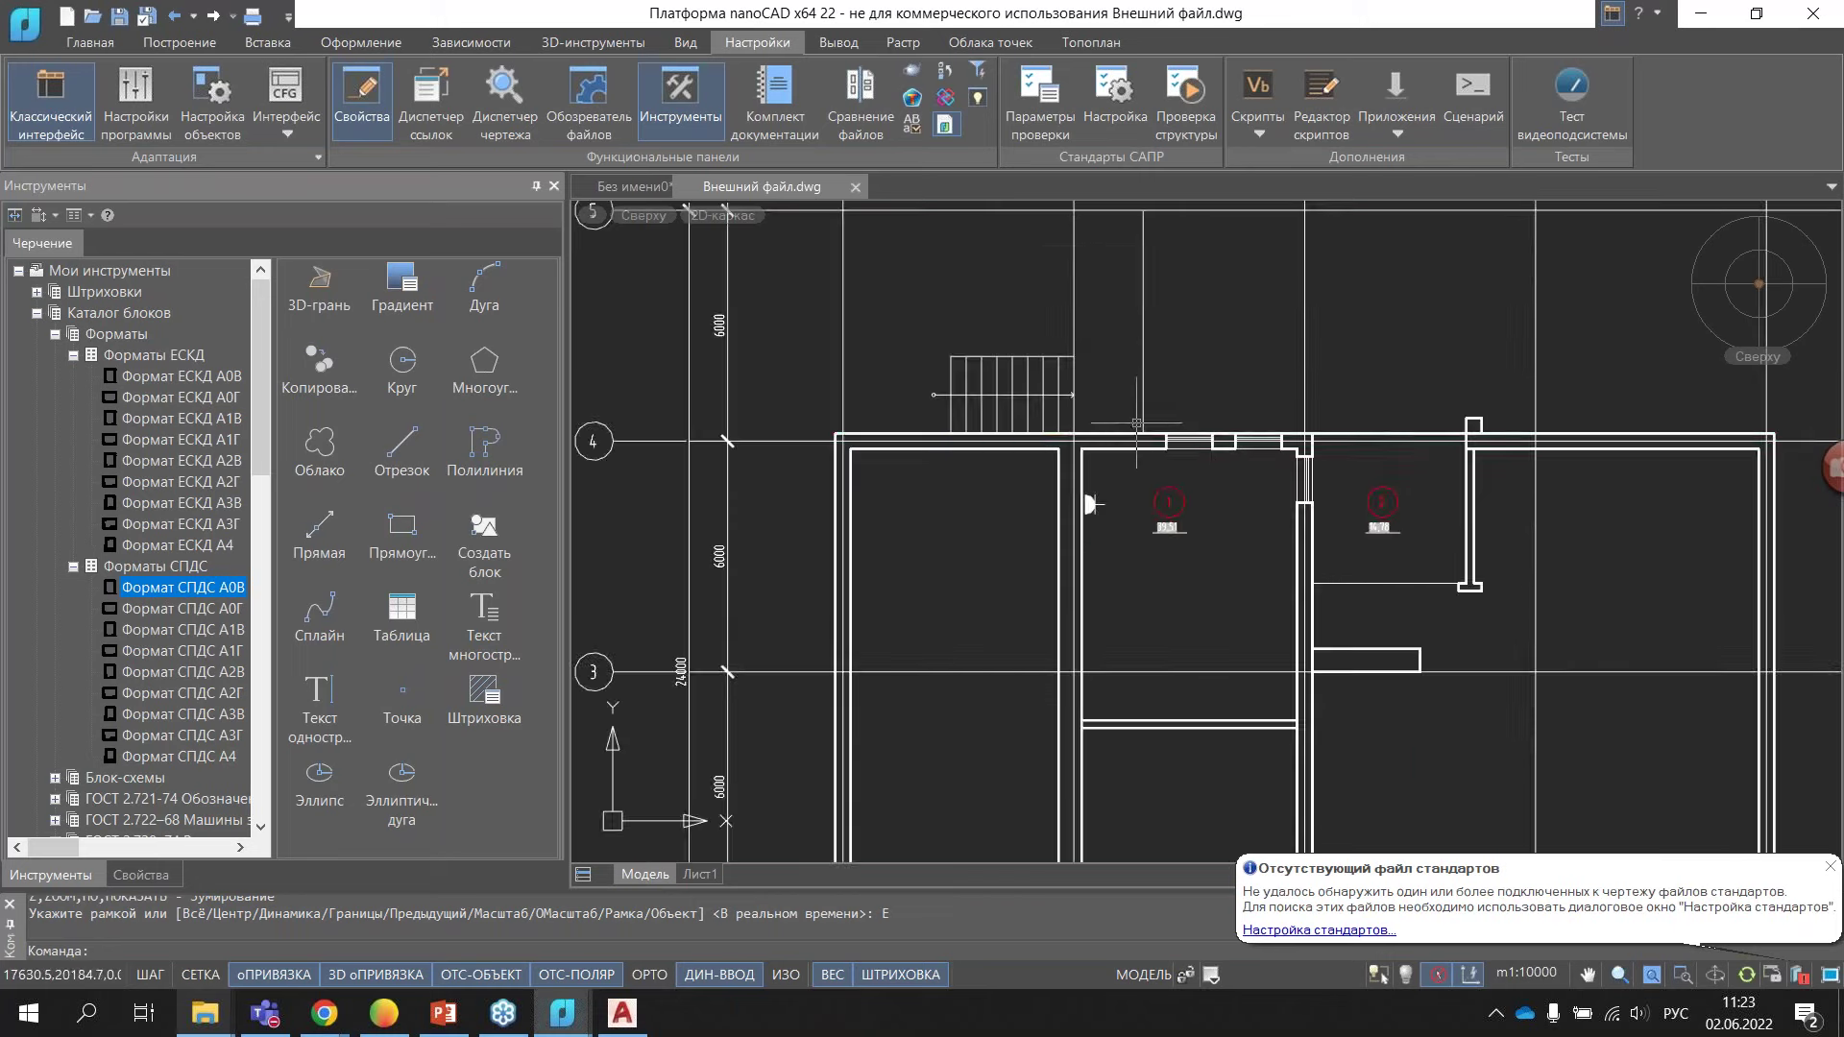
{"action": "left_click", "coordinate": [1105, 436]}
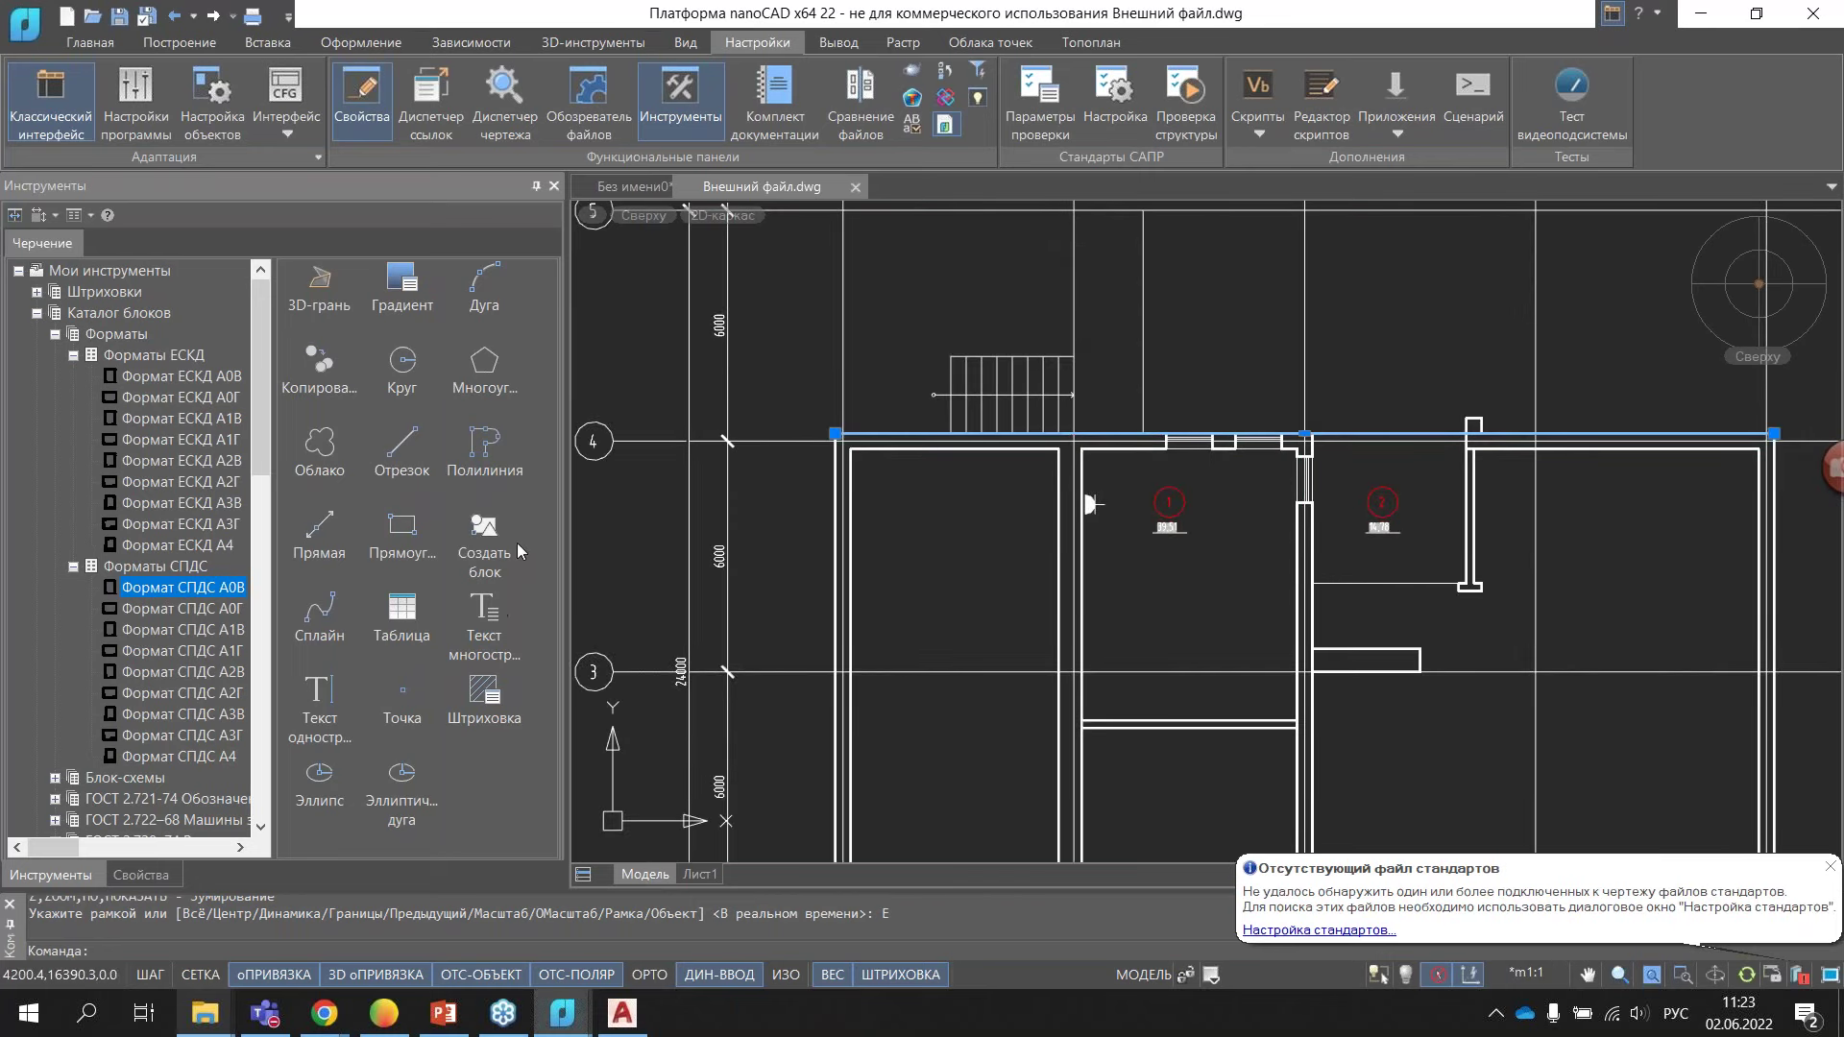
{"action": "left_click", "coordinate": [363, 118]}
- Show the Свойства palette, zoom onto the socket beside room 39,51 and select its block
{"action": "left_click", "coordinate": [363, 117]}
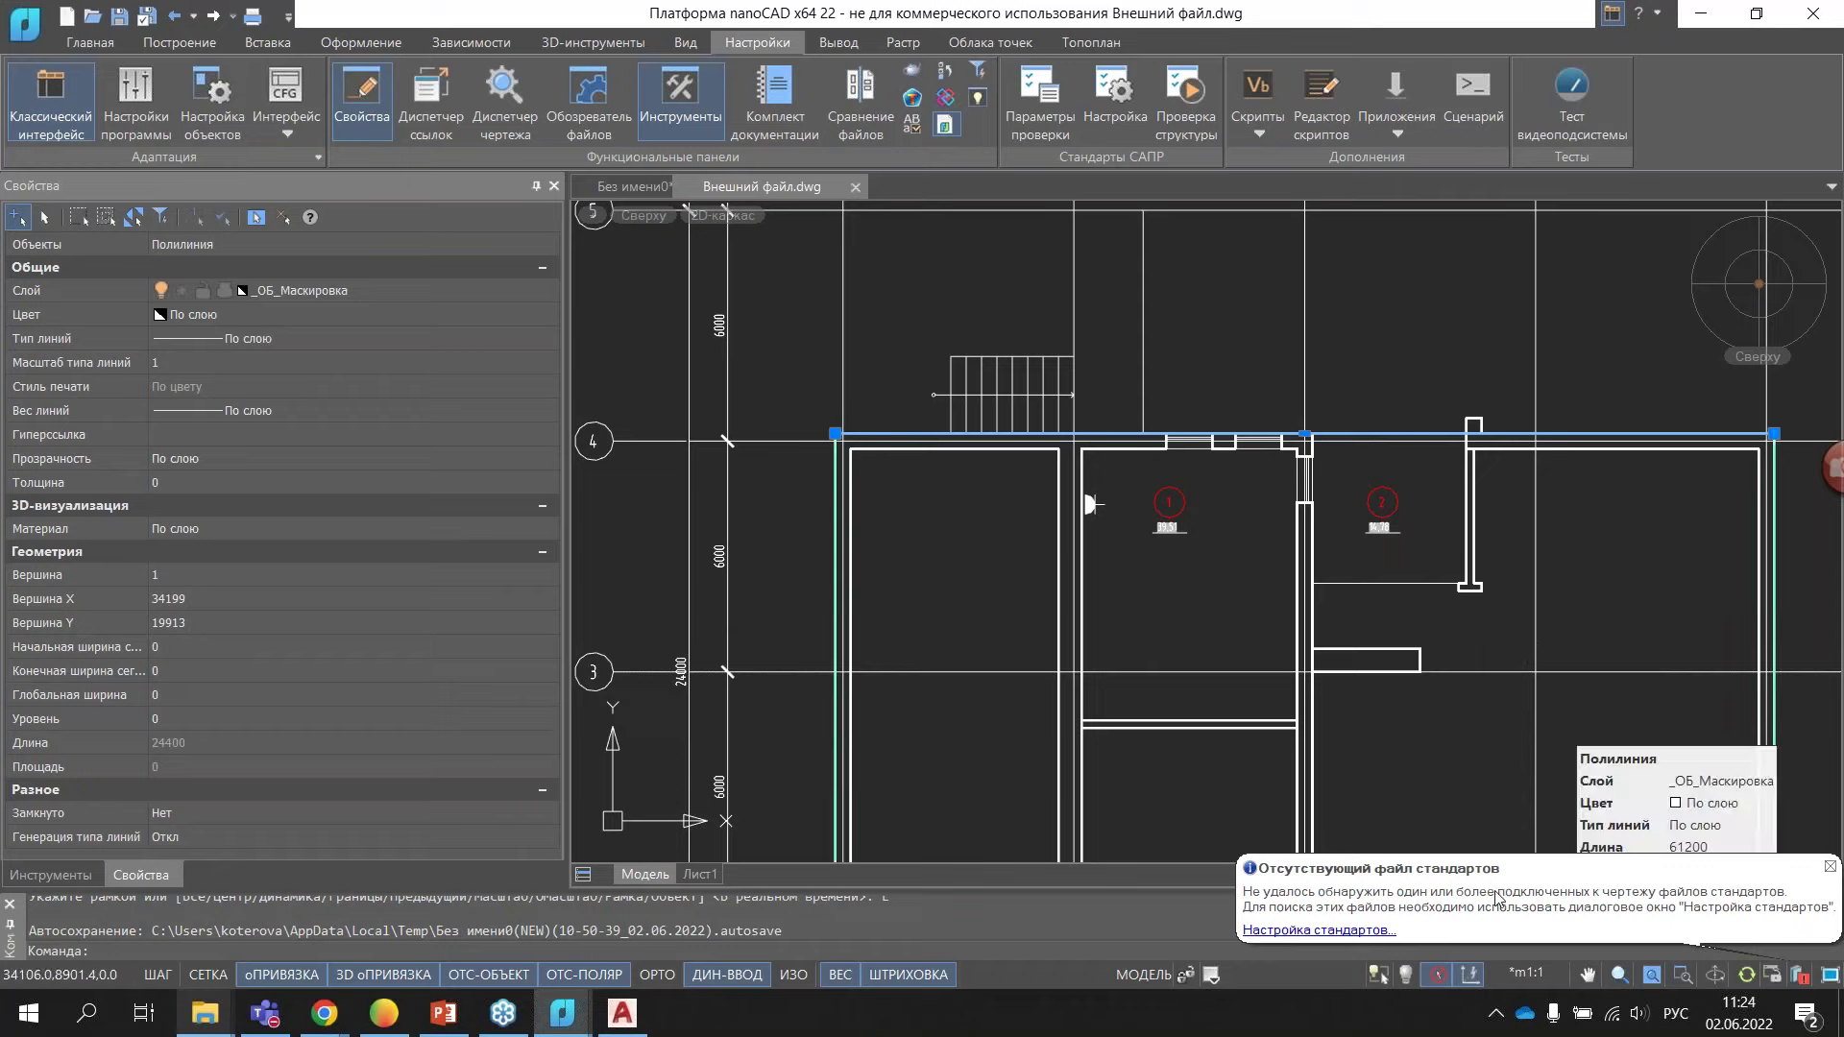
{"action": "mouse_move", "coordinate": [1774, 741]}
{"action": "scroll", "coordinate": [1085, 509], "scroll_direction": "up", "scroll_amount": 4}
{"action": "scroll", "coordinate": [1191, 524], "scroll_direction": "up", "scroll_amount": 3}
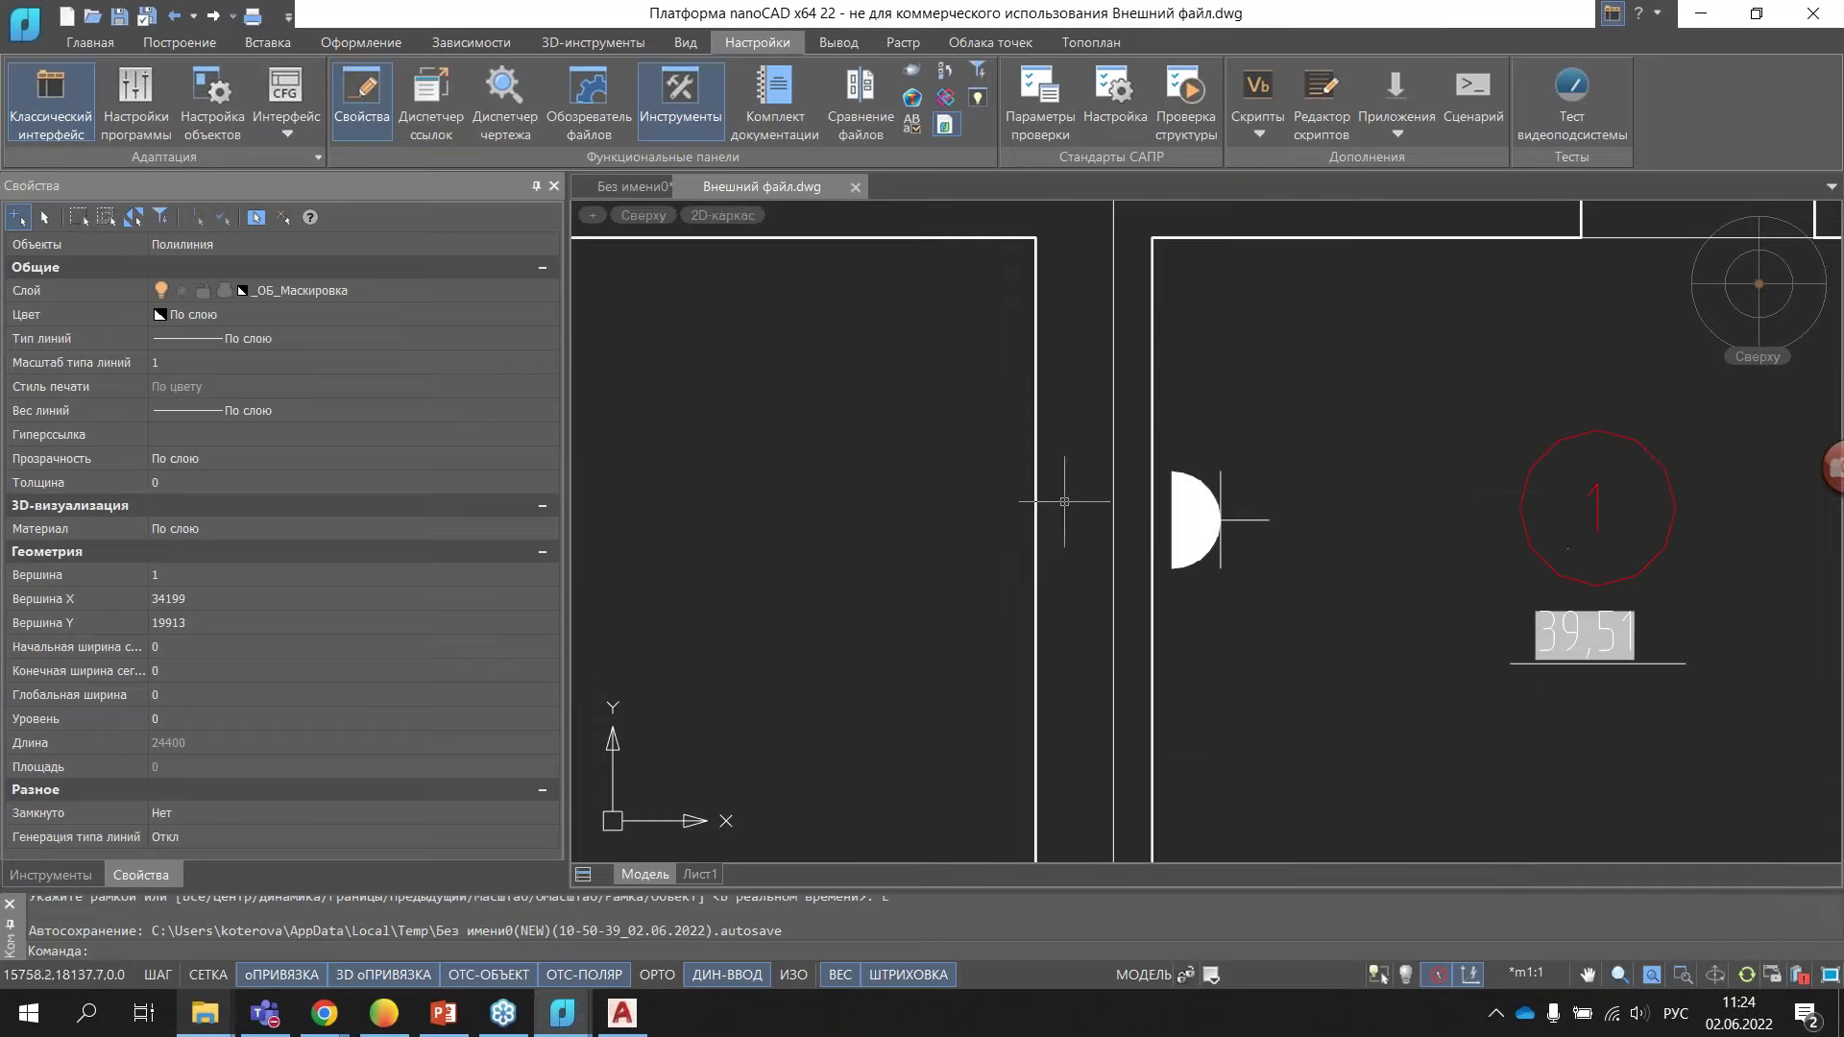
{"action": "left_click", "coordinate": [1191, 531]}
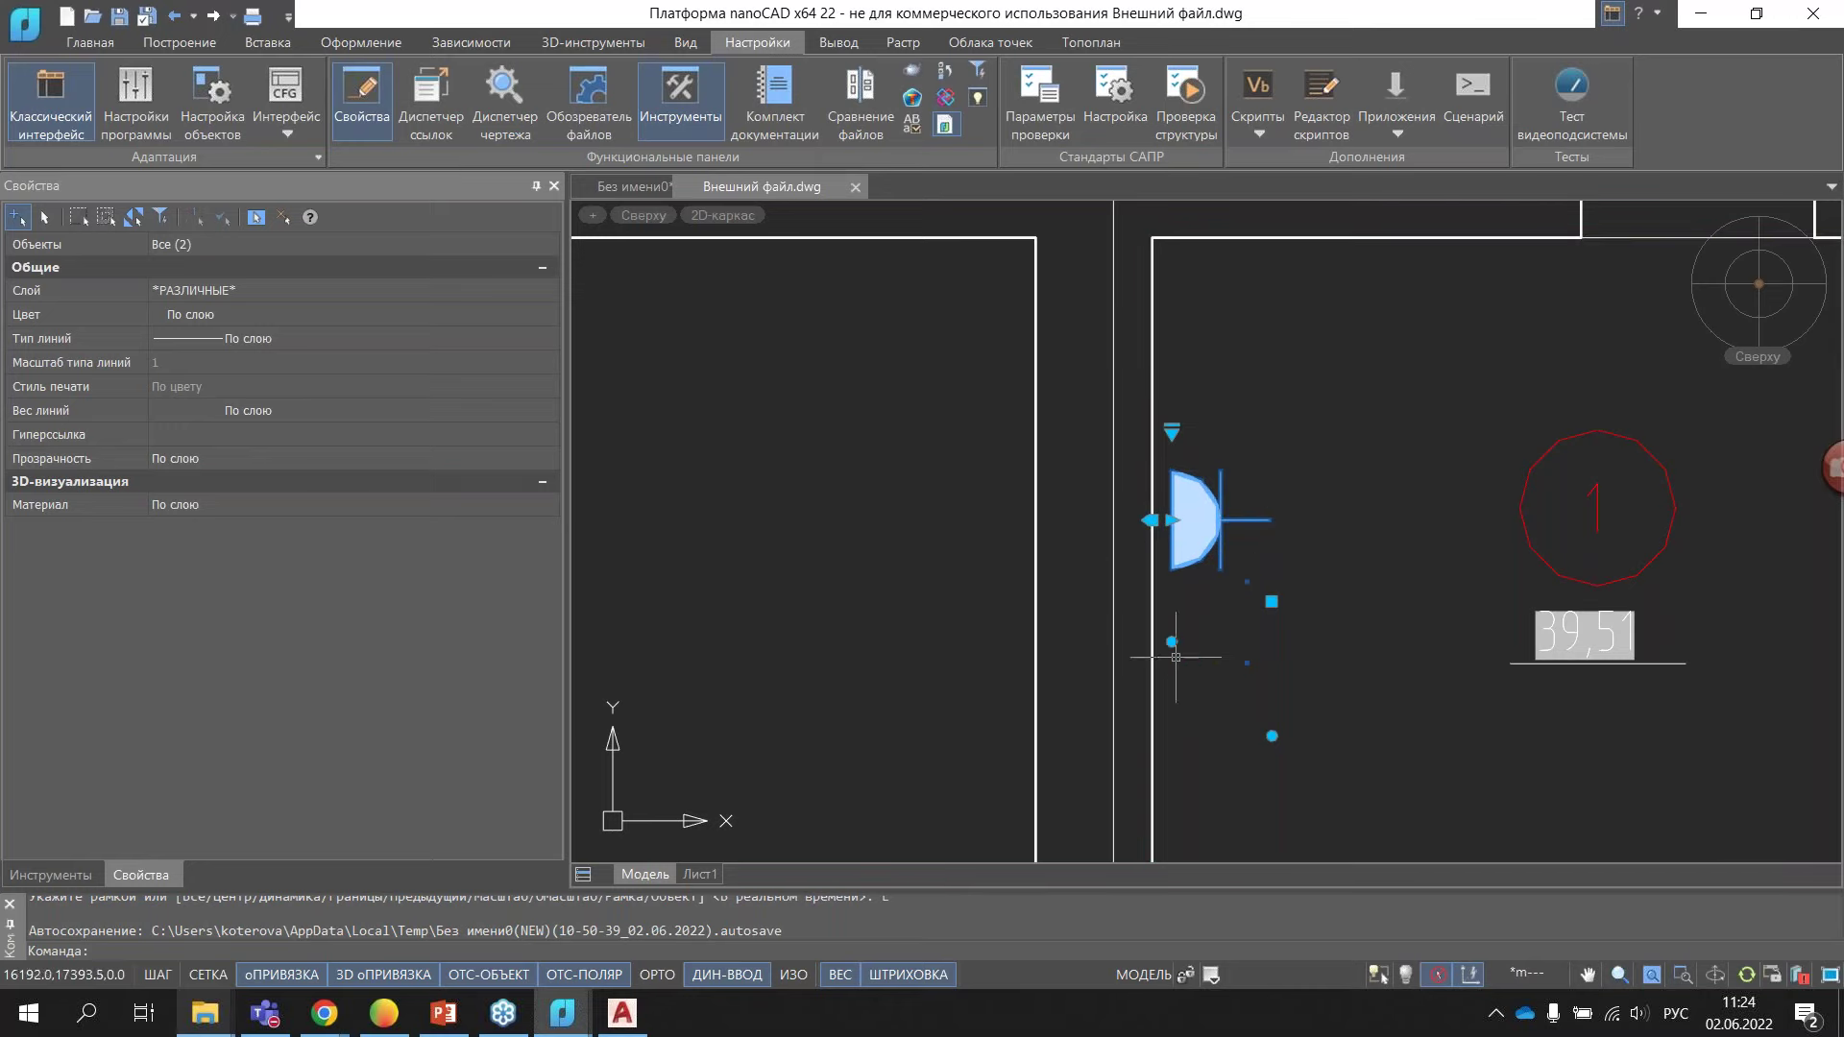
- Swing the socket block's lower label grip around so the label sits horizontally
{"action": "scroll", "coordinate": [1153, 526], "scroll_direction": "up", "scroll_amount": 3}
{"action": "scroll", "coordinate": [1162, 534], "scroll_direction": "down", "scroll_amount": 3}
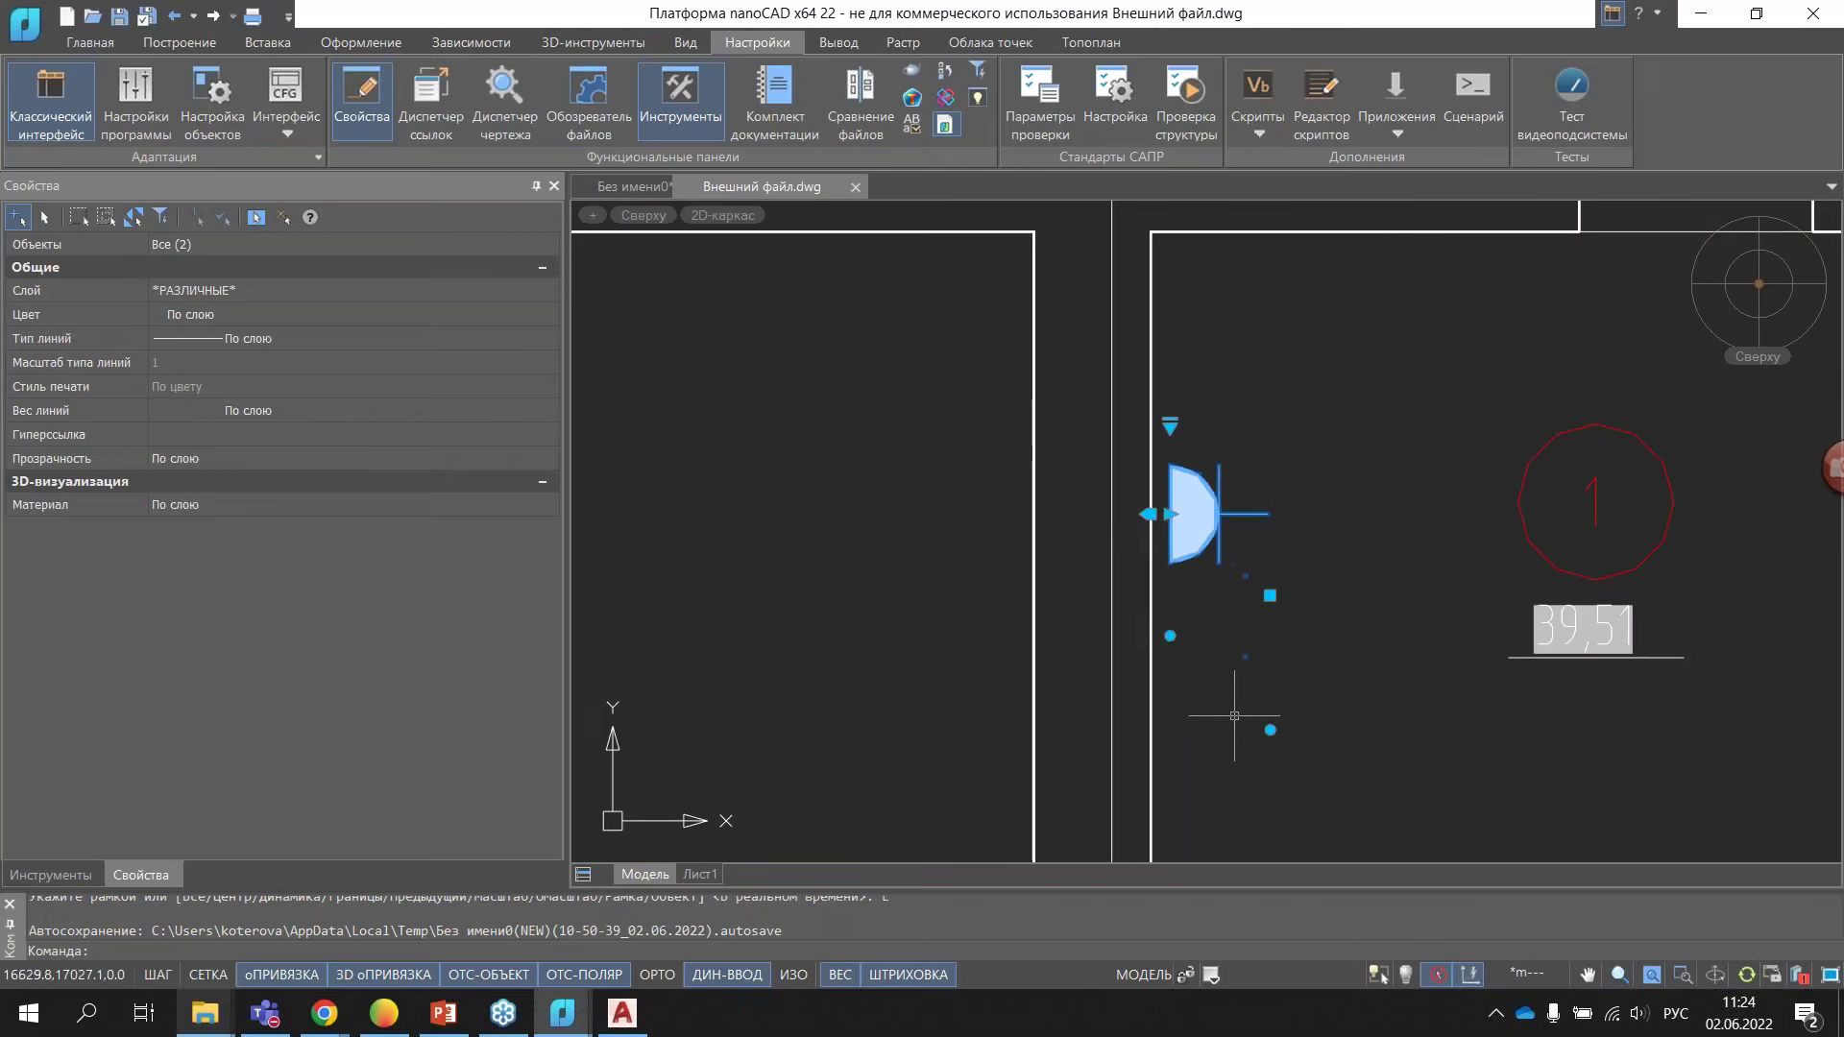
{"action": "left_click", "coordinate": [1270, 730]}
{"action": "left_click", "coordinate": [1270, 730]}
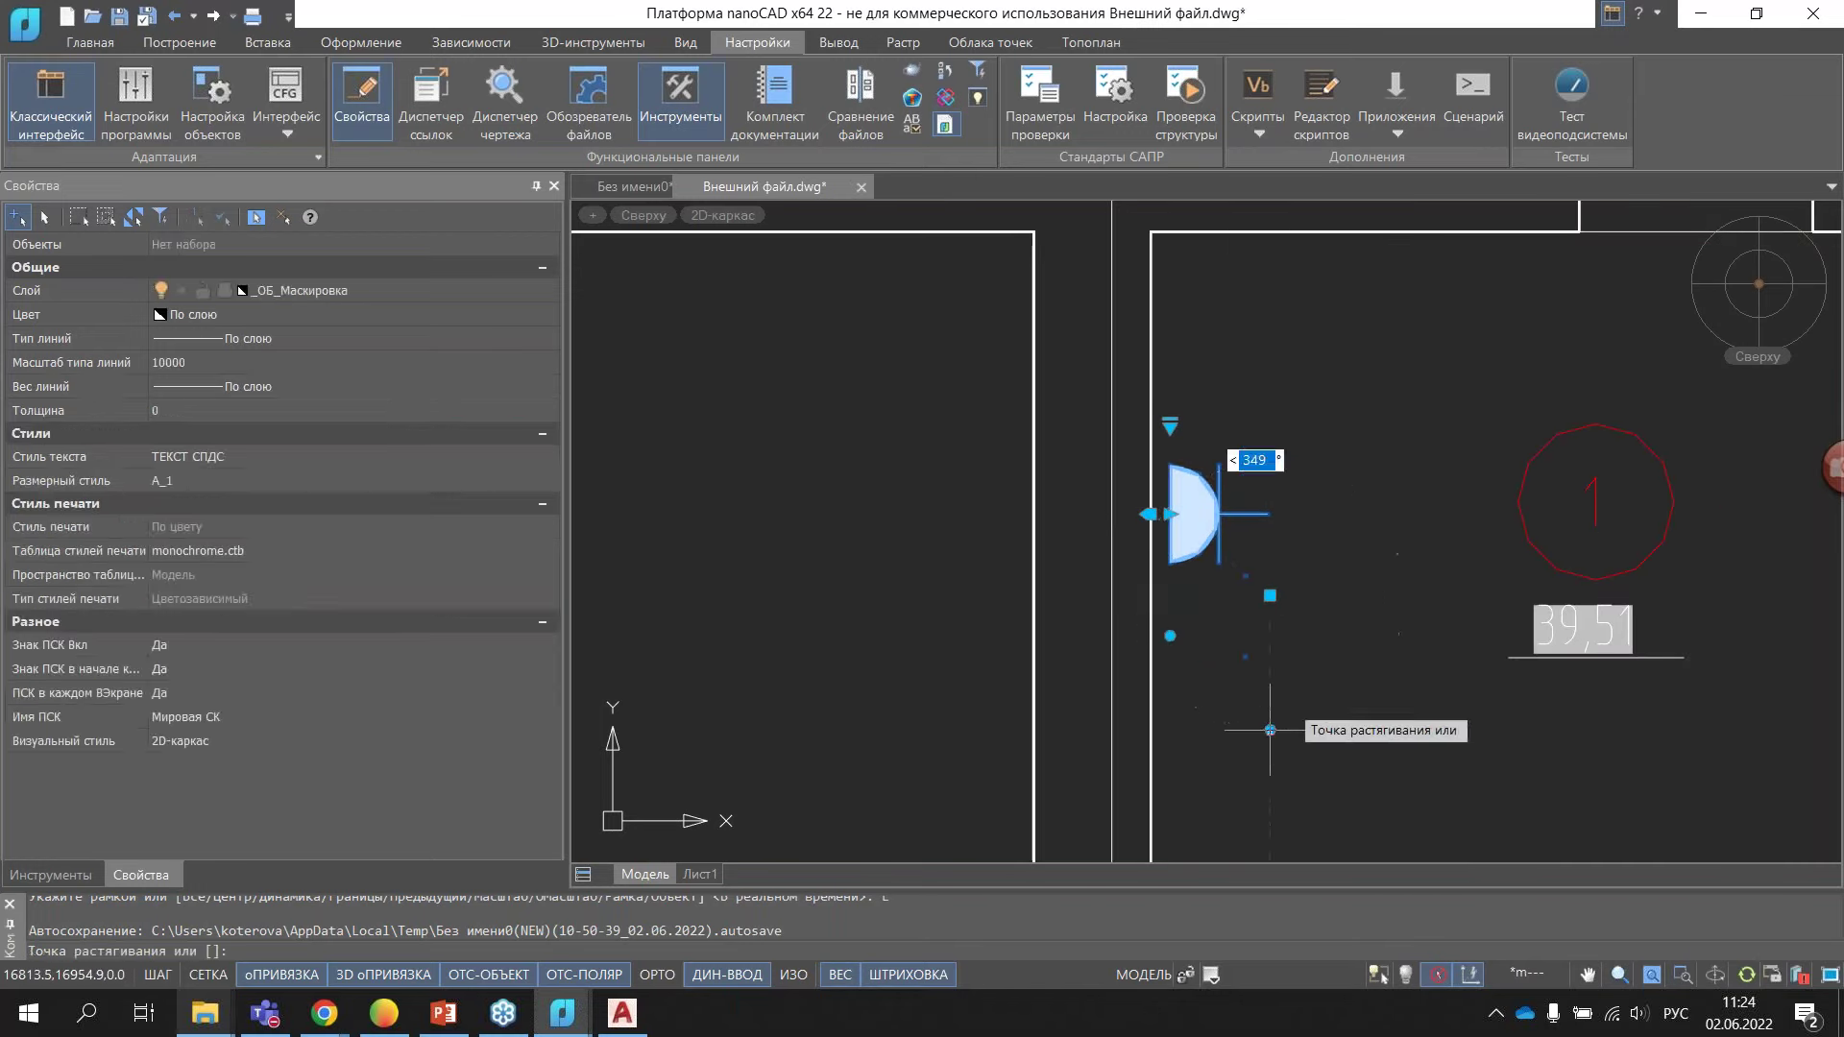
{"action": "left_click", "coordinate": [1383, 596]}
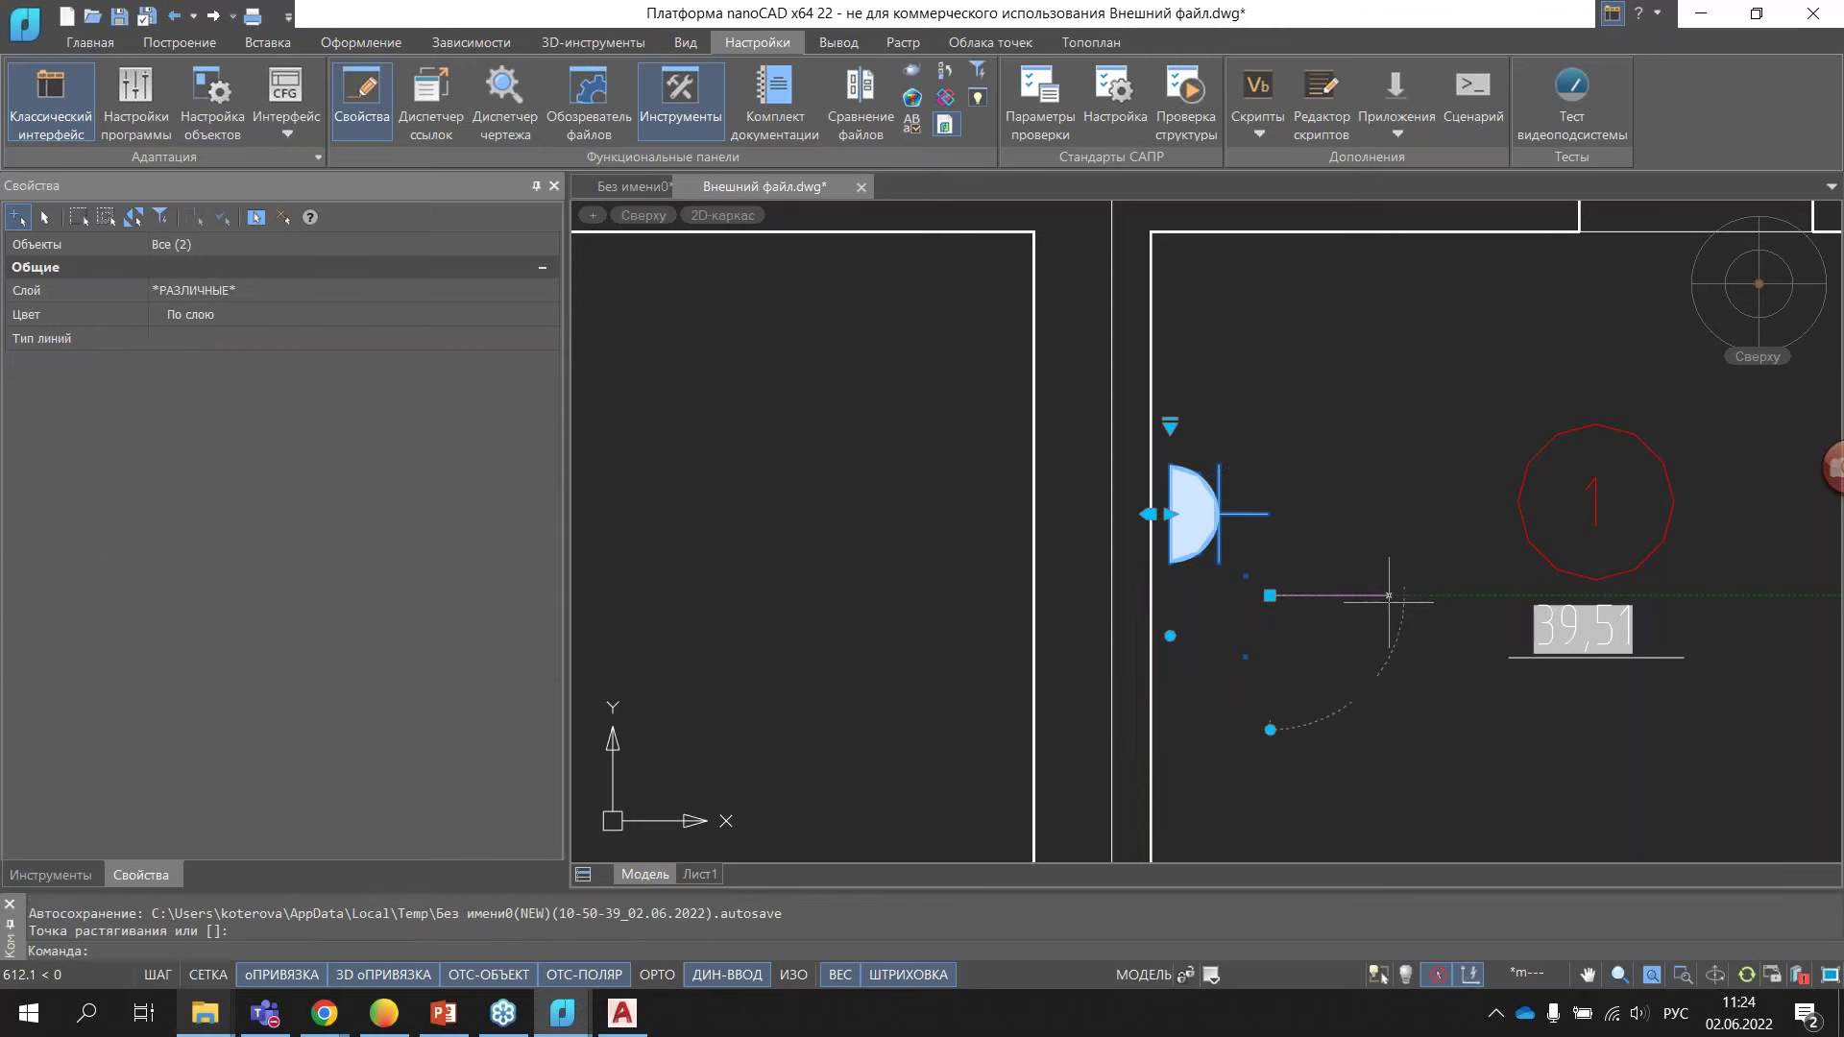
{"action": "left_click", "coordinate": [1170, 636]}
{"action": "key", "text": "Escape"}
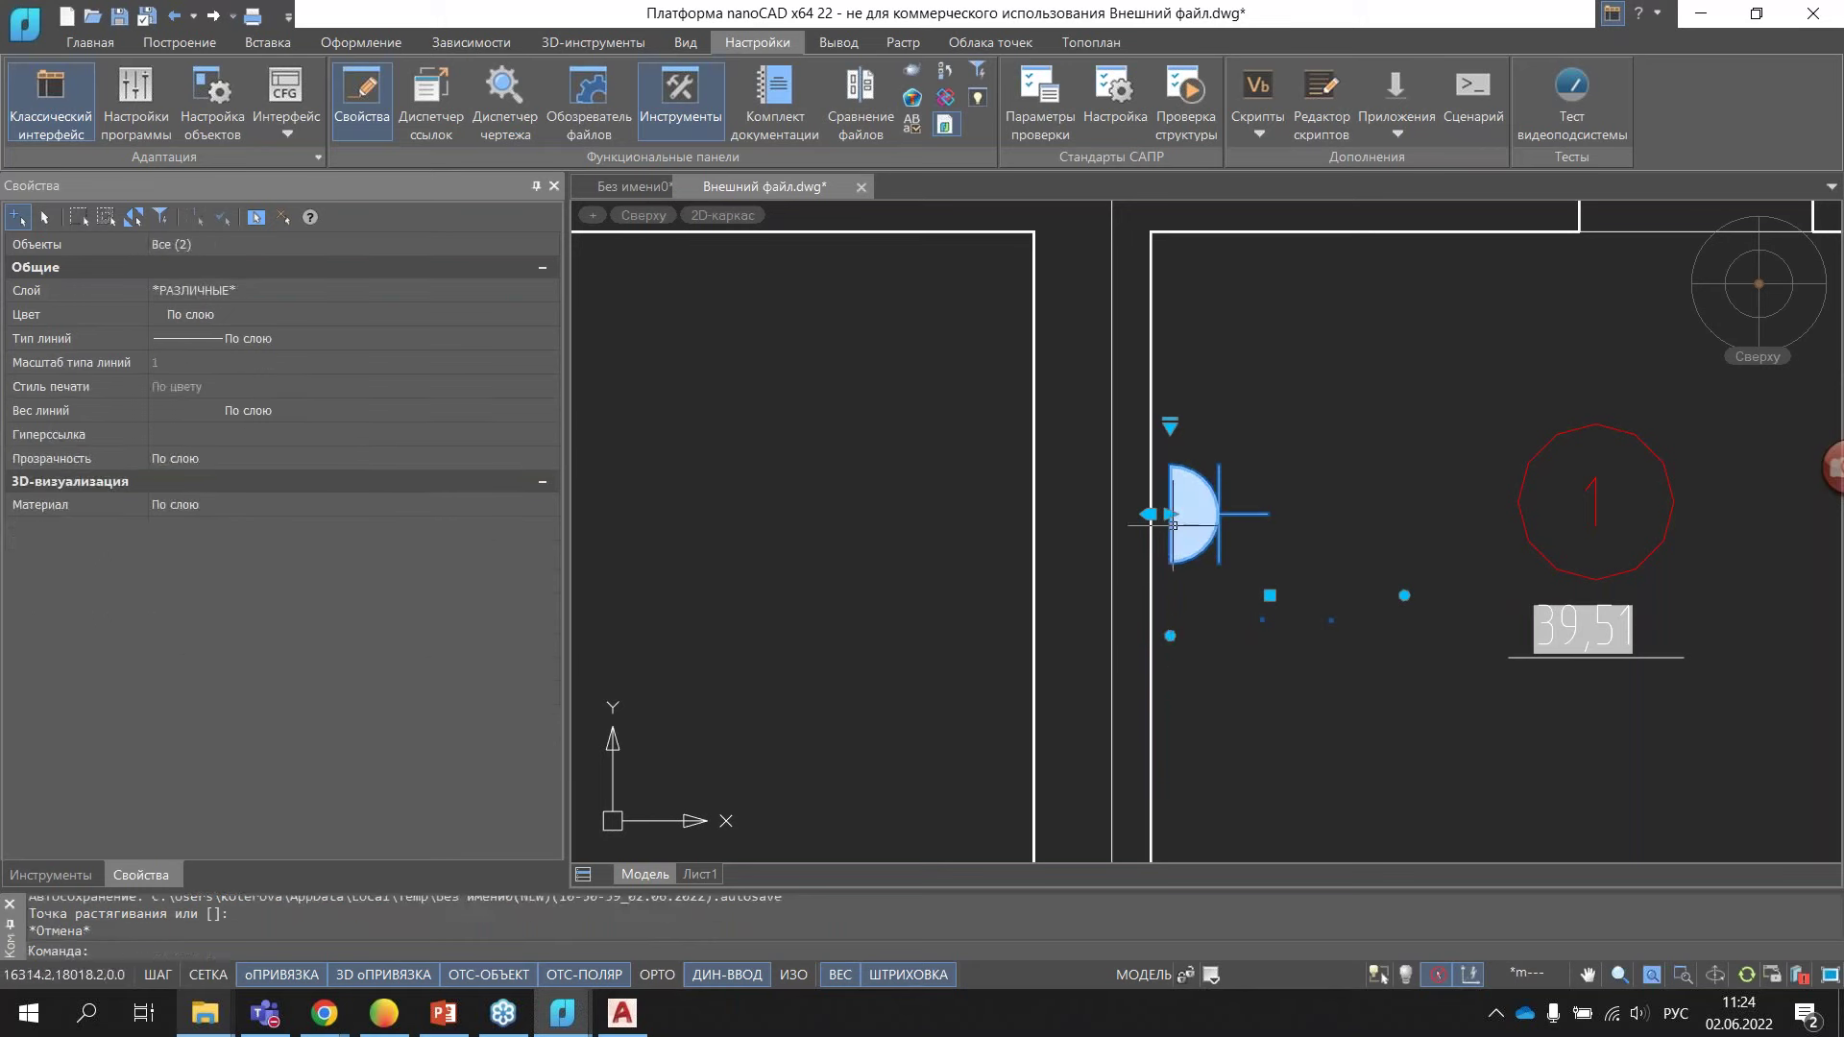
- Move the socket up along the wall, back down slightly lower, and open its variants list
{"action": "left_click", "coordinate": [1149, 514]}
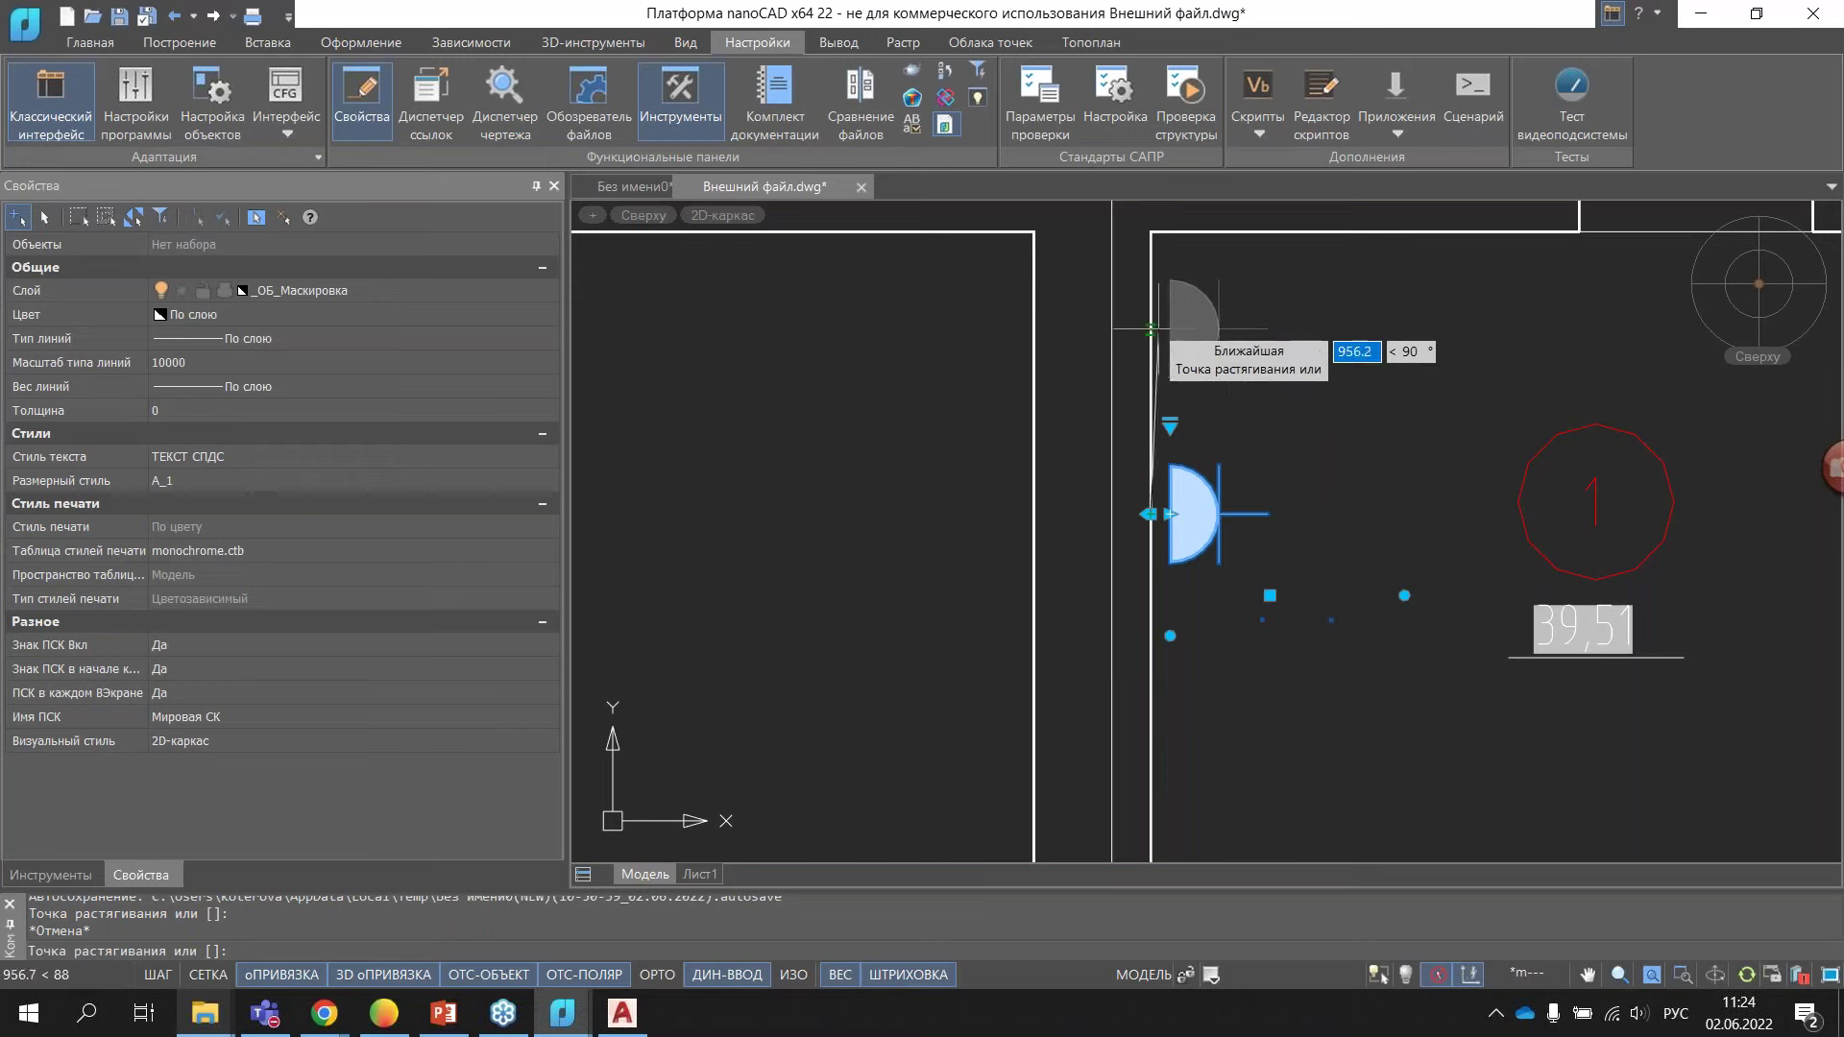
{"action": "left_click", "coordinate": [1150, 325]}
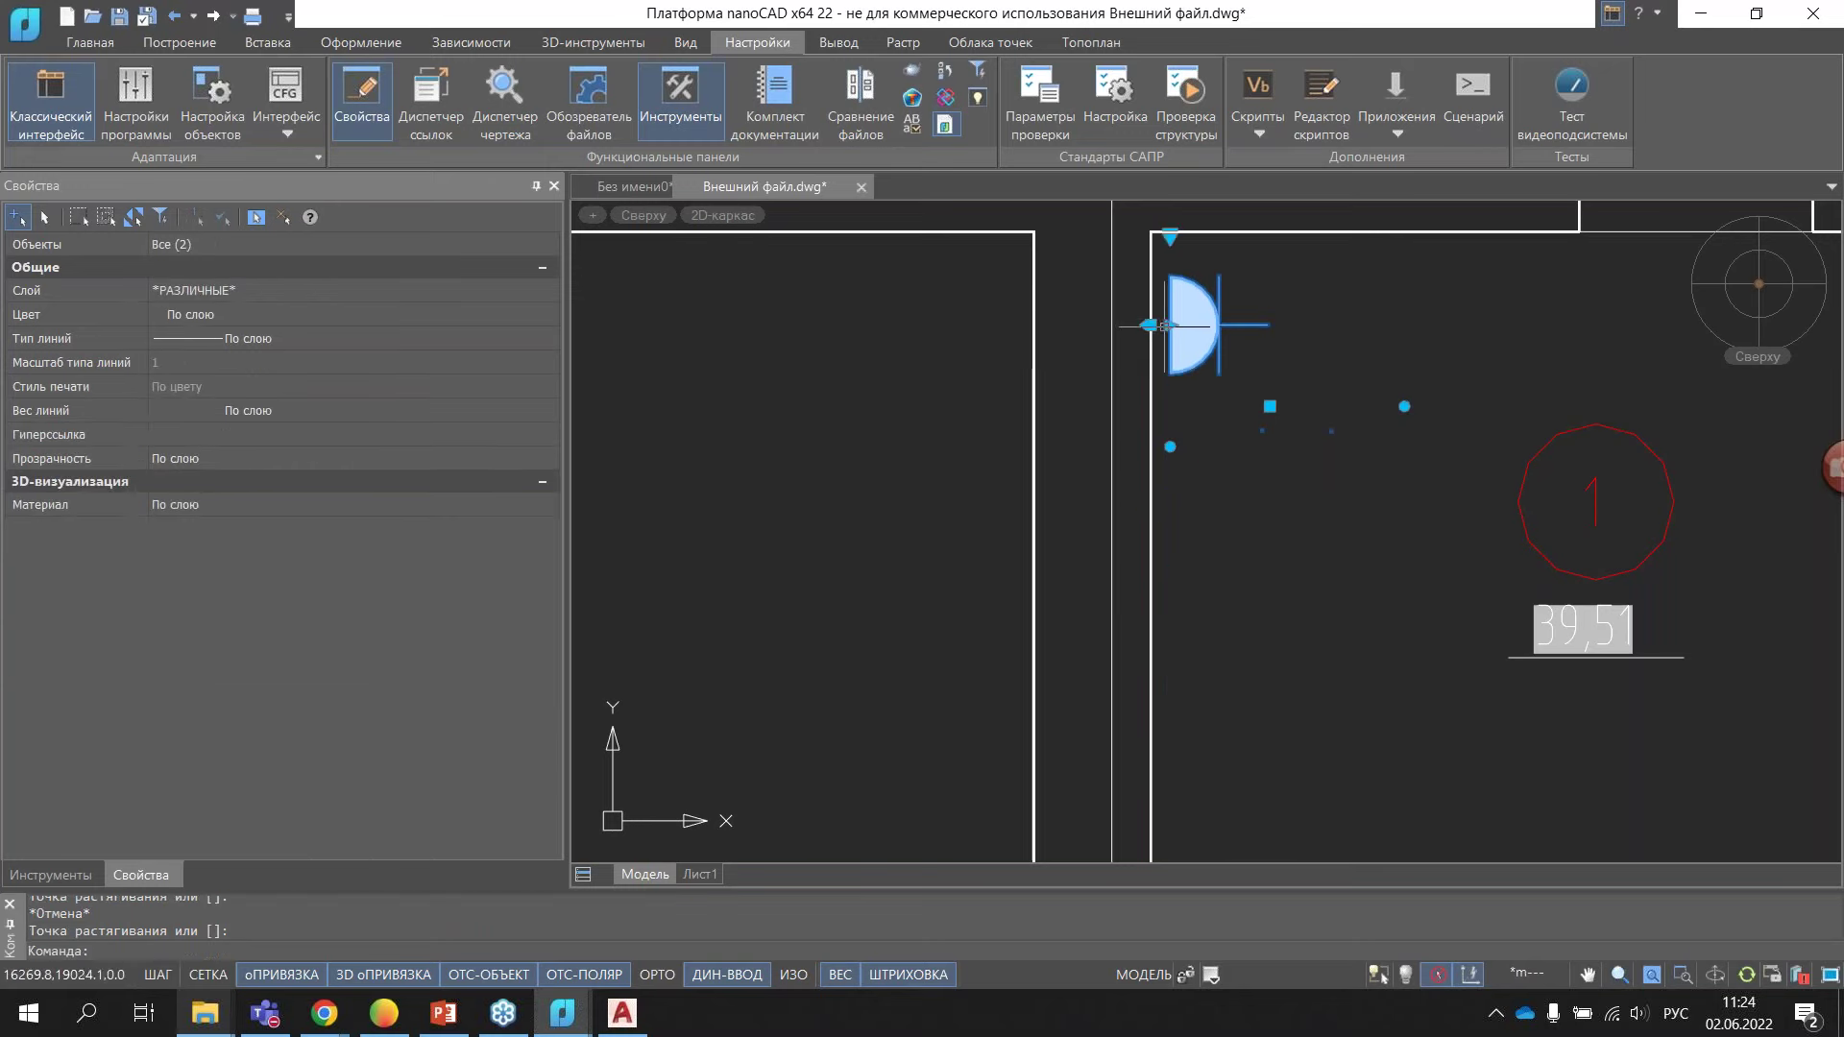
{"action": "left_click", "coordinate": [1151, 325]}
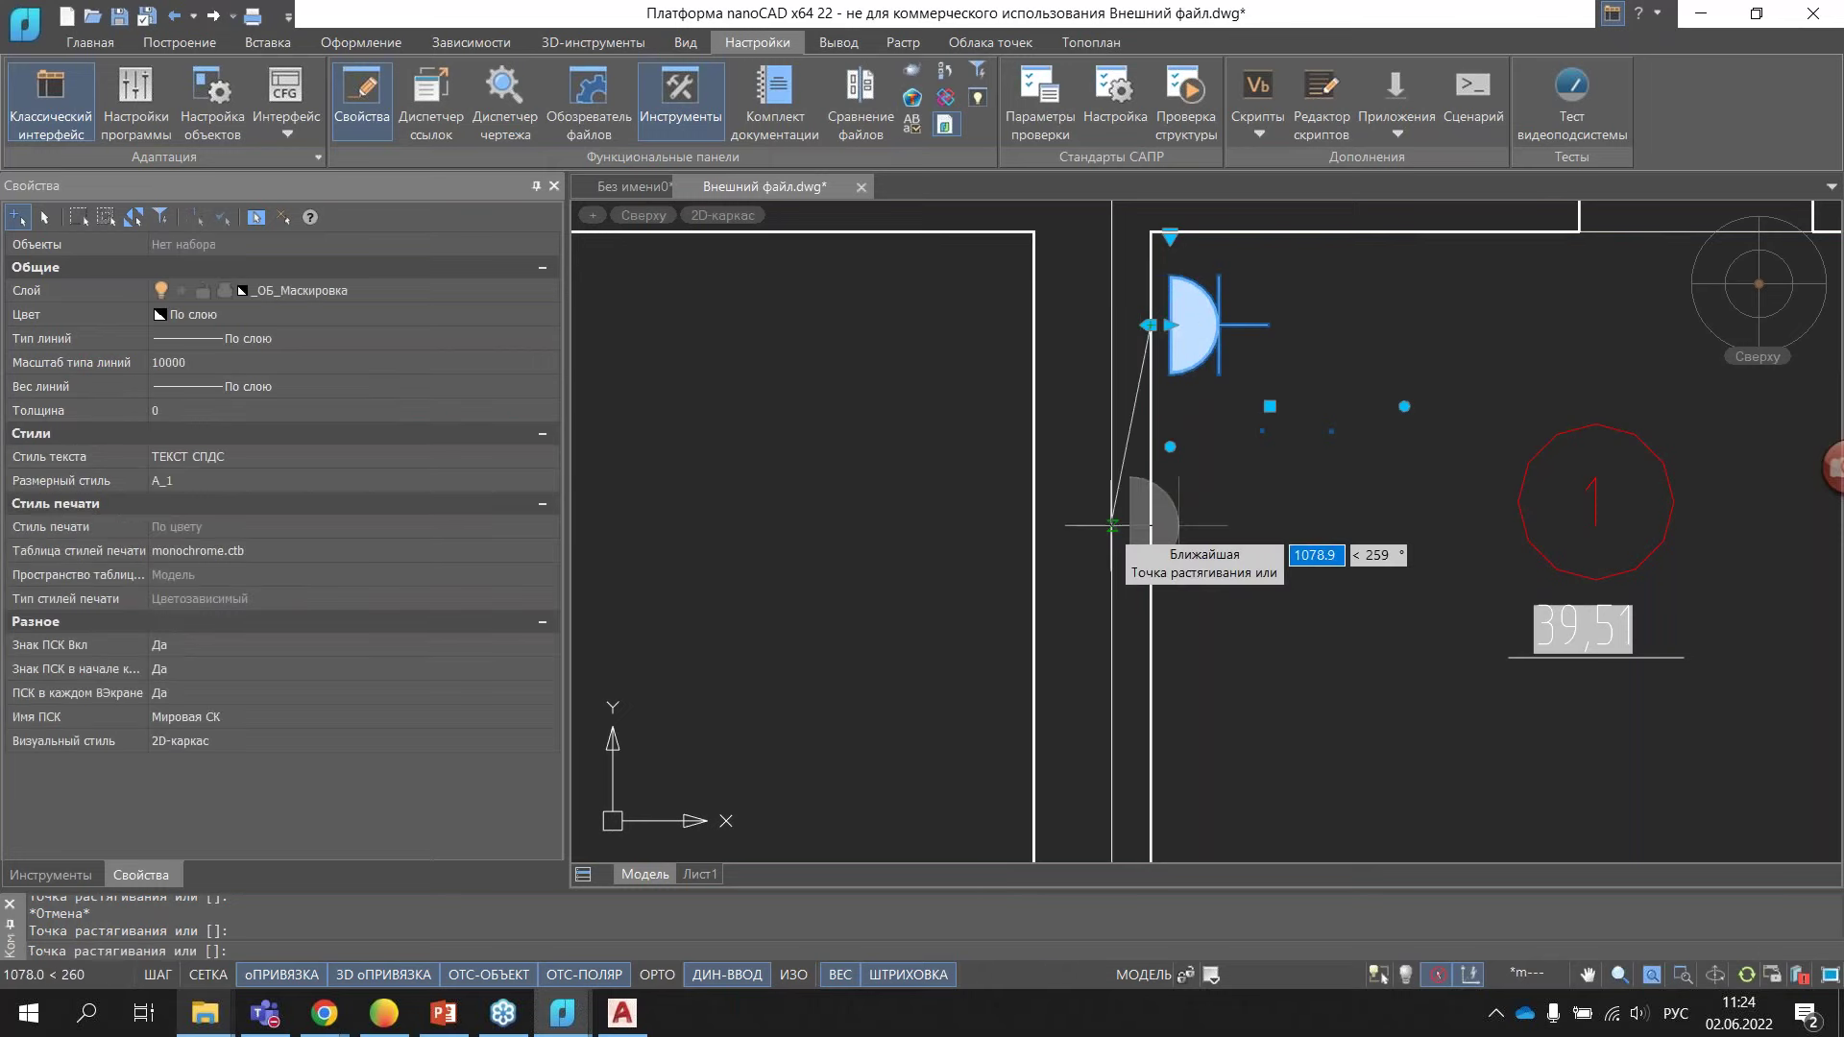
{"action": "left_click", "coordinate": [1151, 564]}
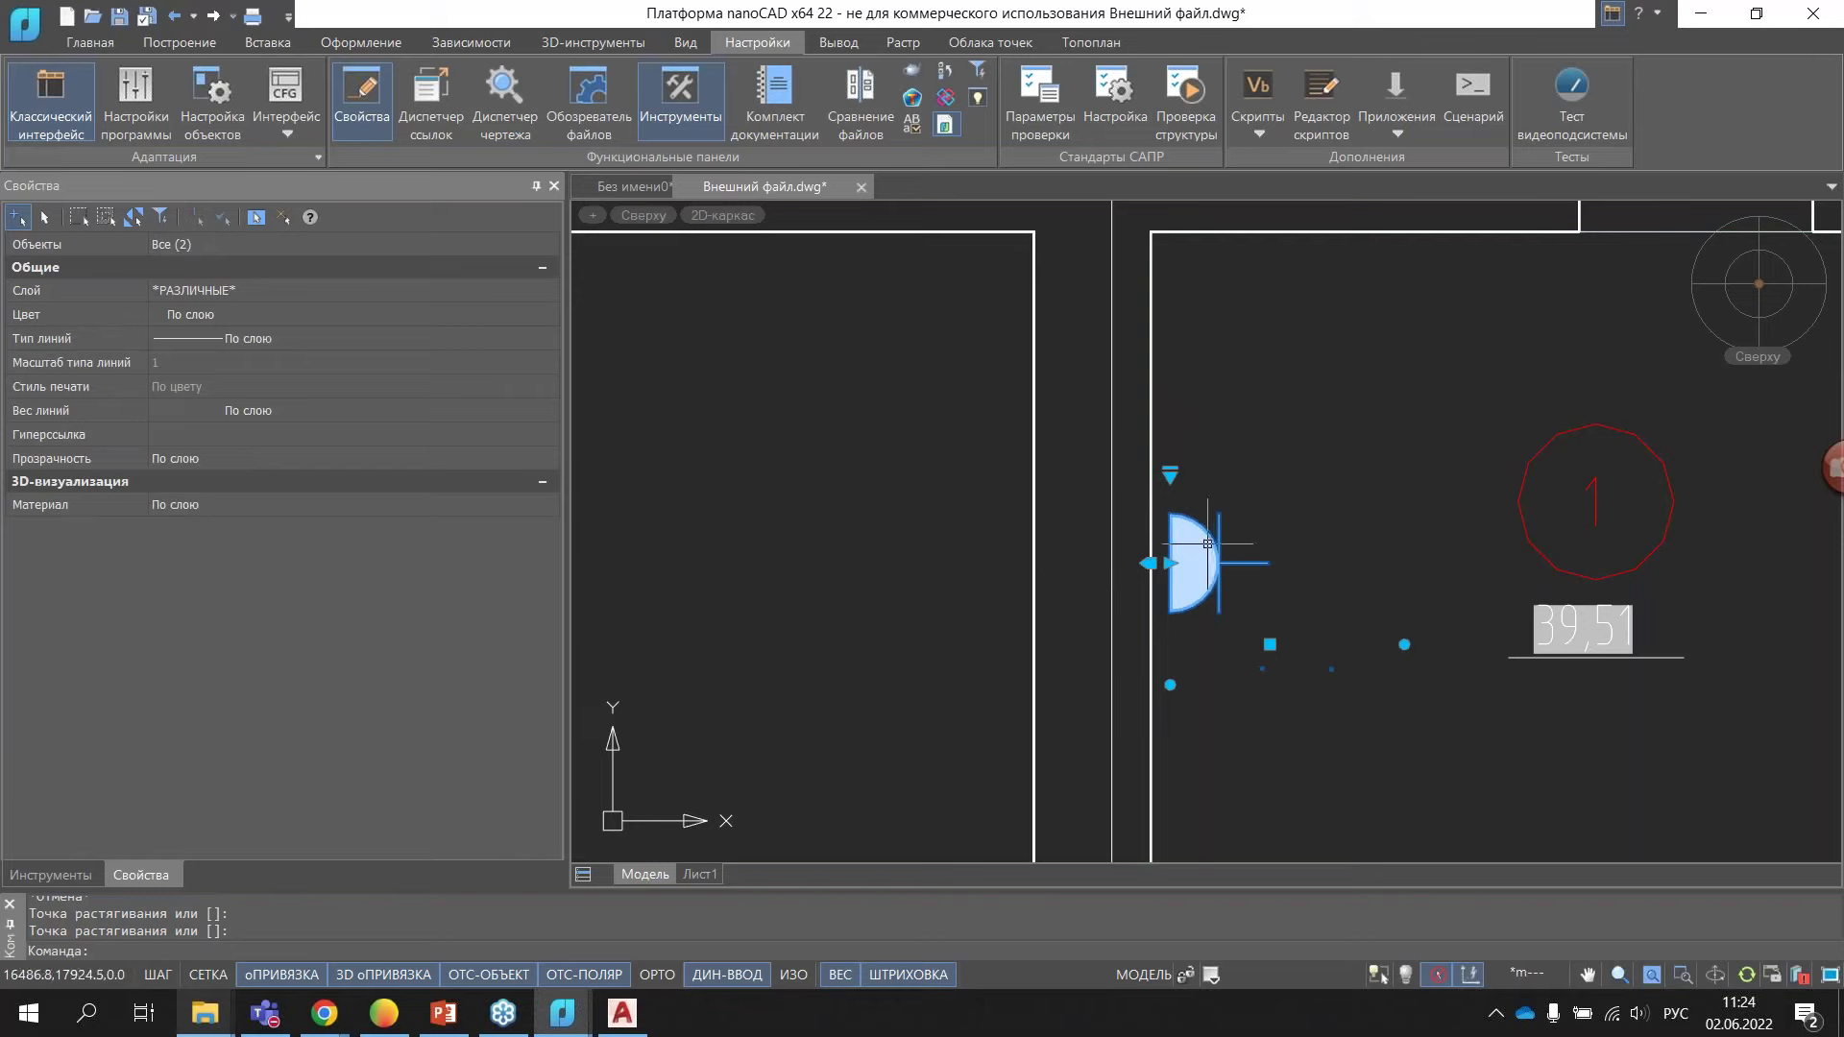
{"action": "left_click", "coordinate": [1170, 473]}
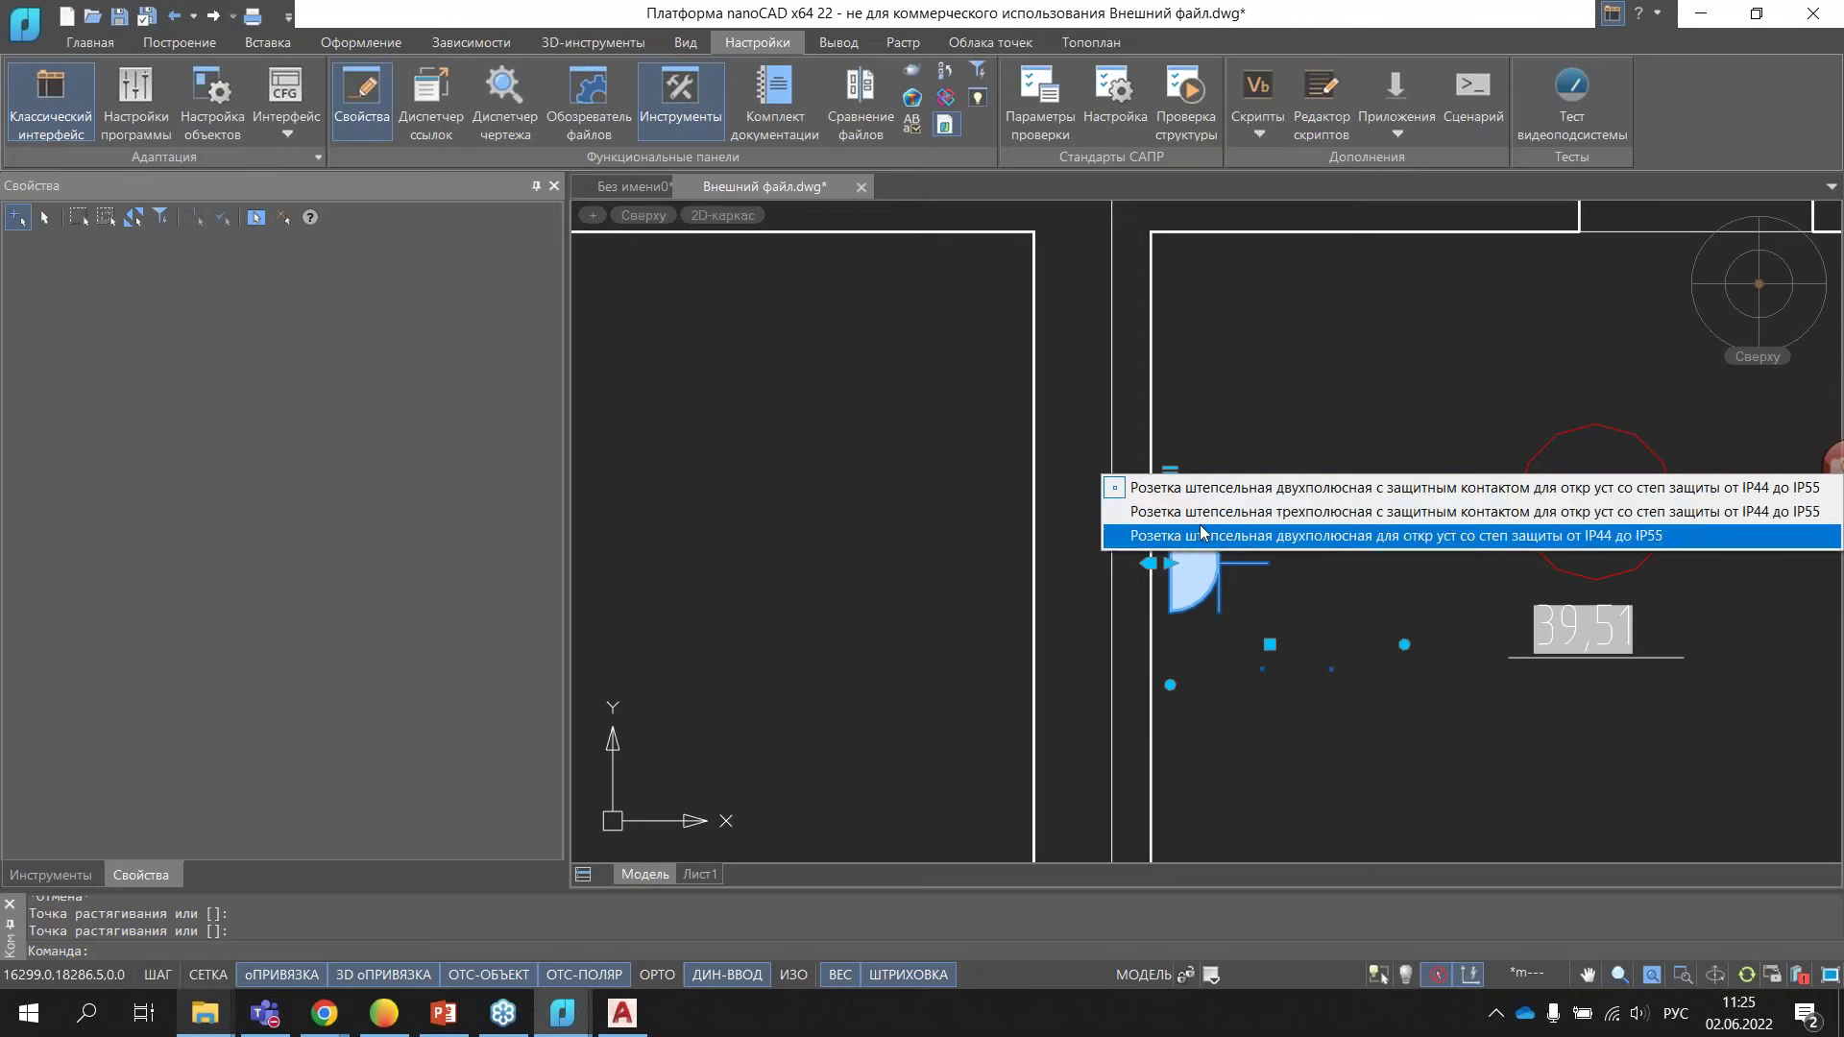
- Switch the socket through the three-pole, plain two-pole and protective-contact variants
{"action": "left_click", "coordinate": [1201, 519]}
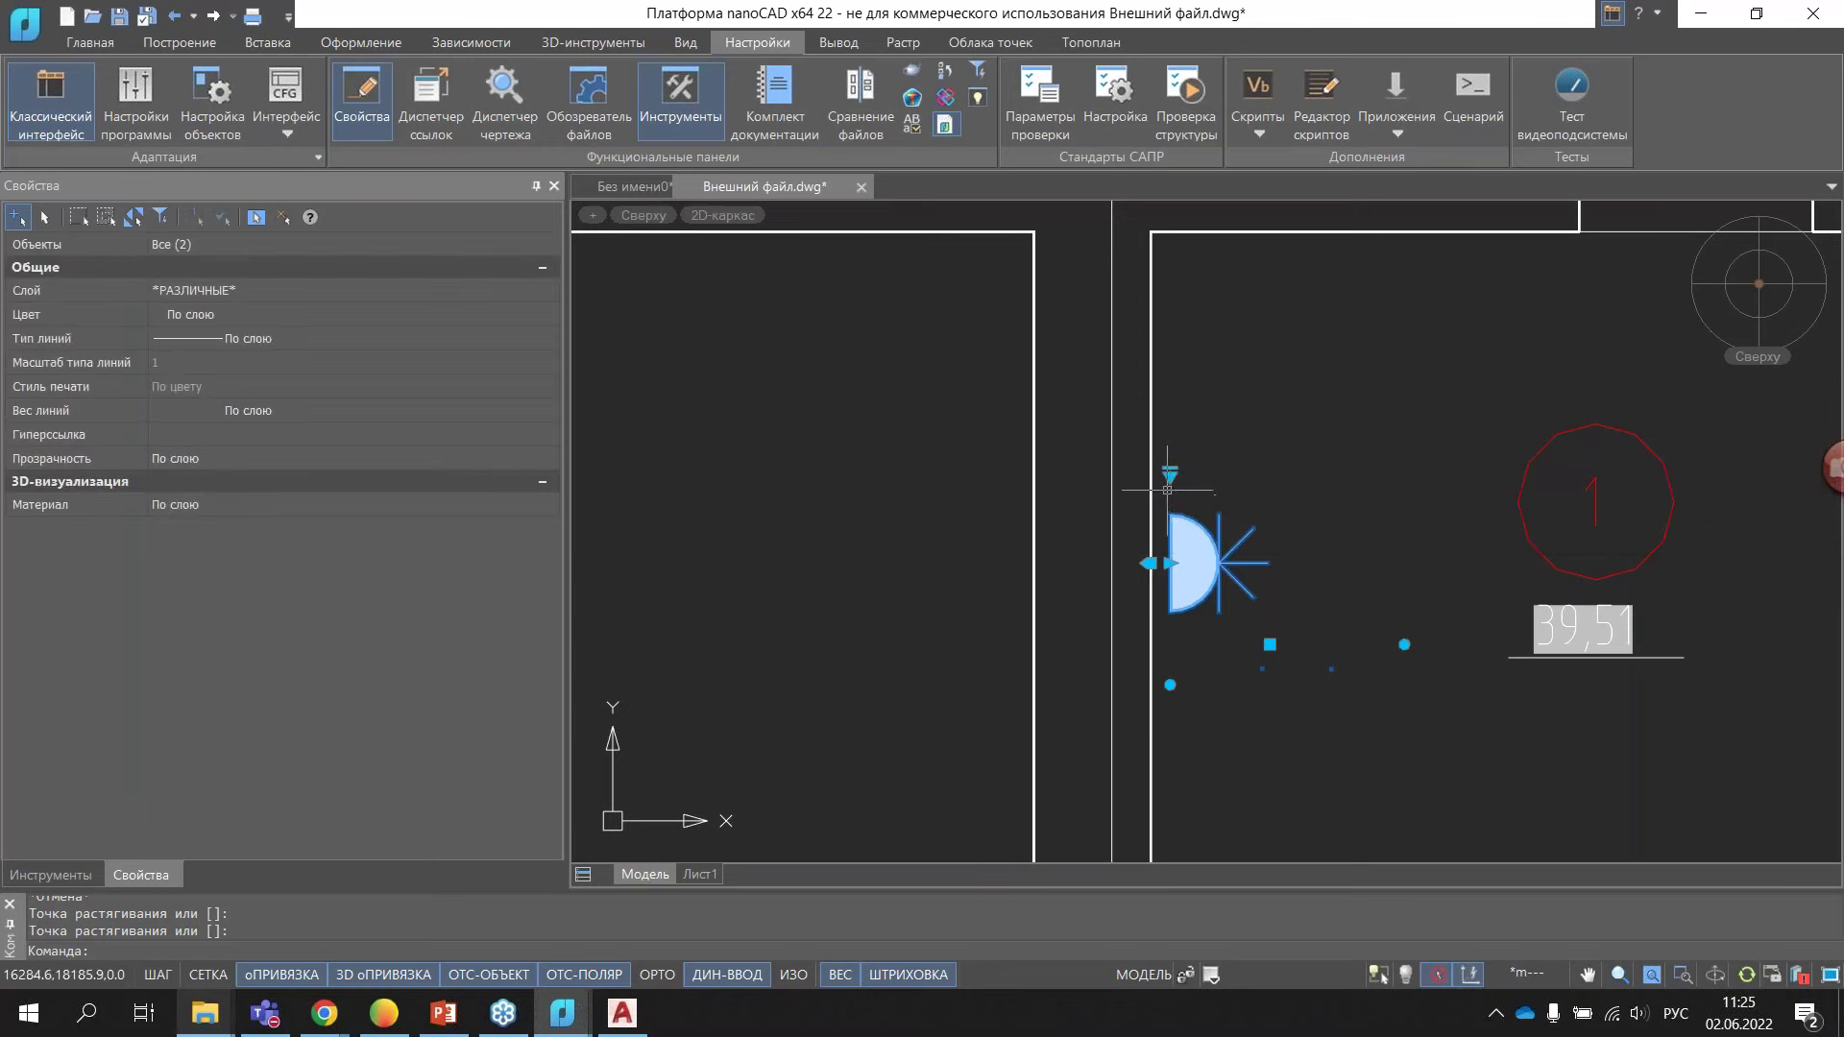
{"action": "left_click", "coordinate": [1170, 475]}
{"action": "left_click", "coordinate": [1194, 531]}
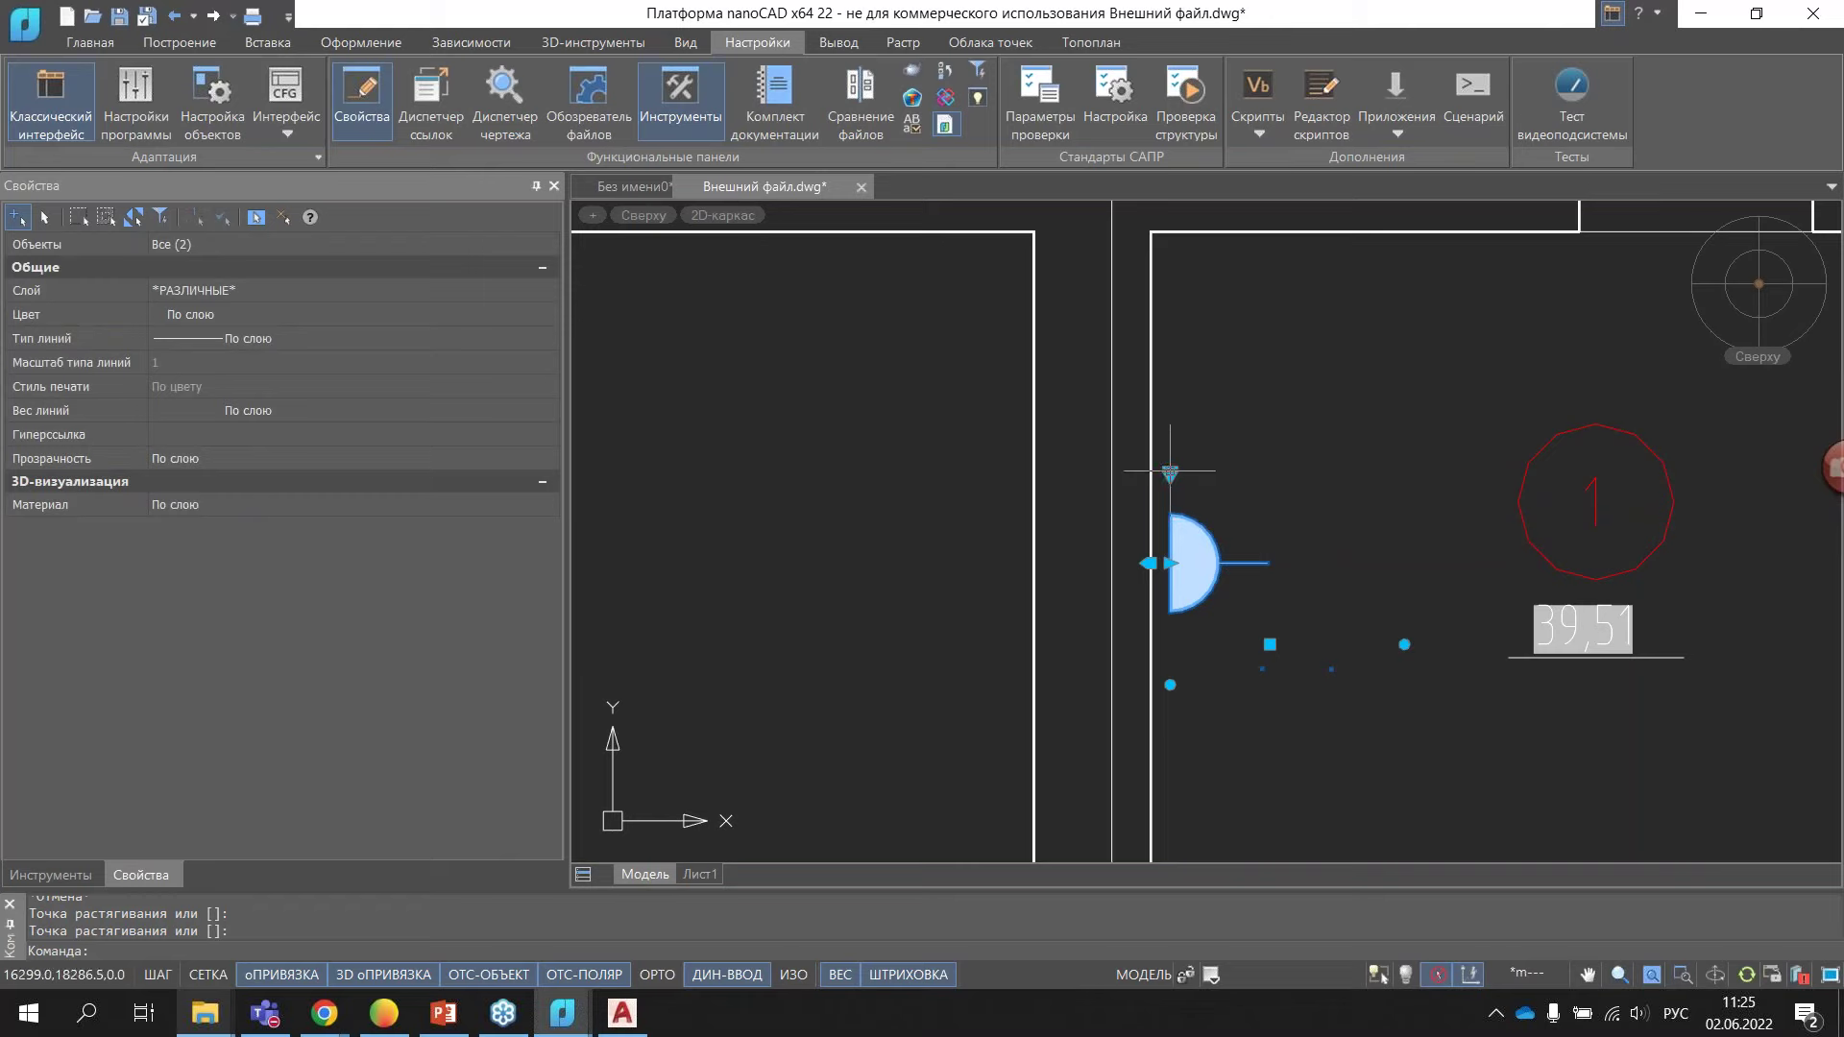
{"action": "left_click", "coordinate": [1170, 472]}
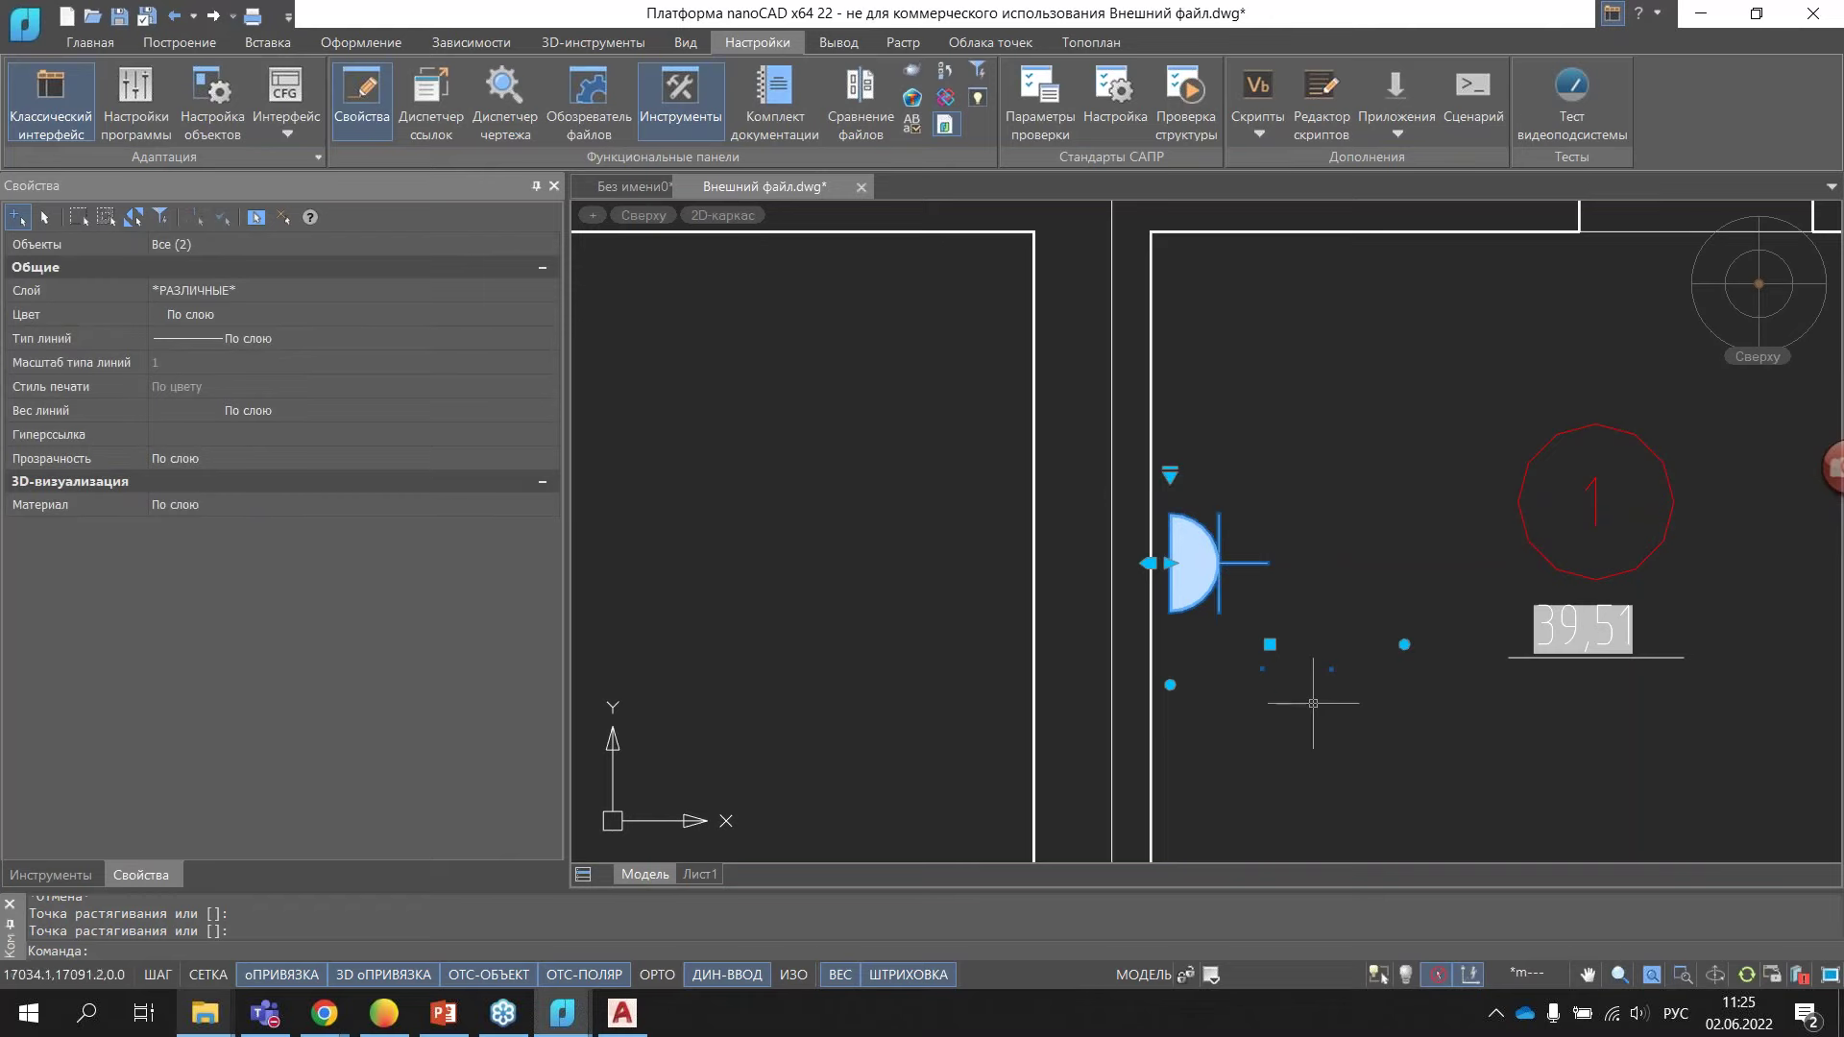
- Cancel a square label-grip stretch and close the Внешний файл.dwg tab
{"action": "left_click", "coordinate": [1270, 645]}
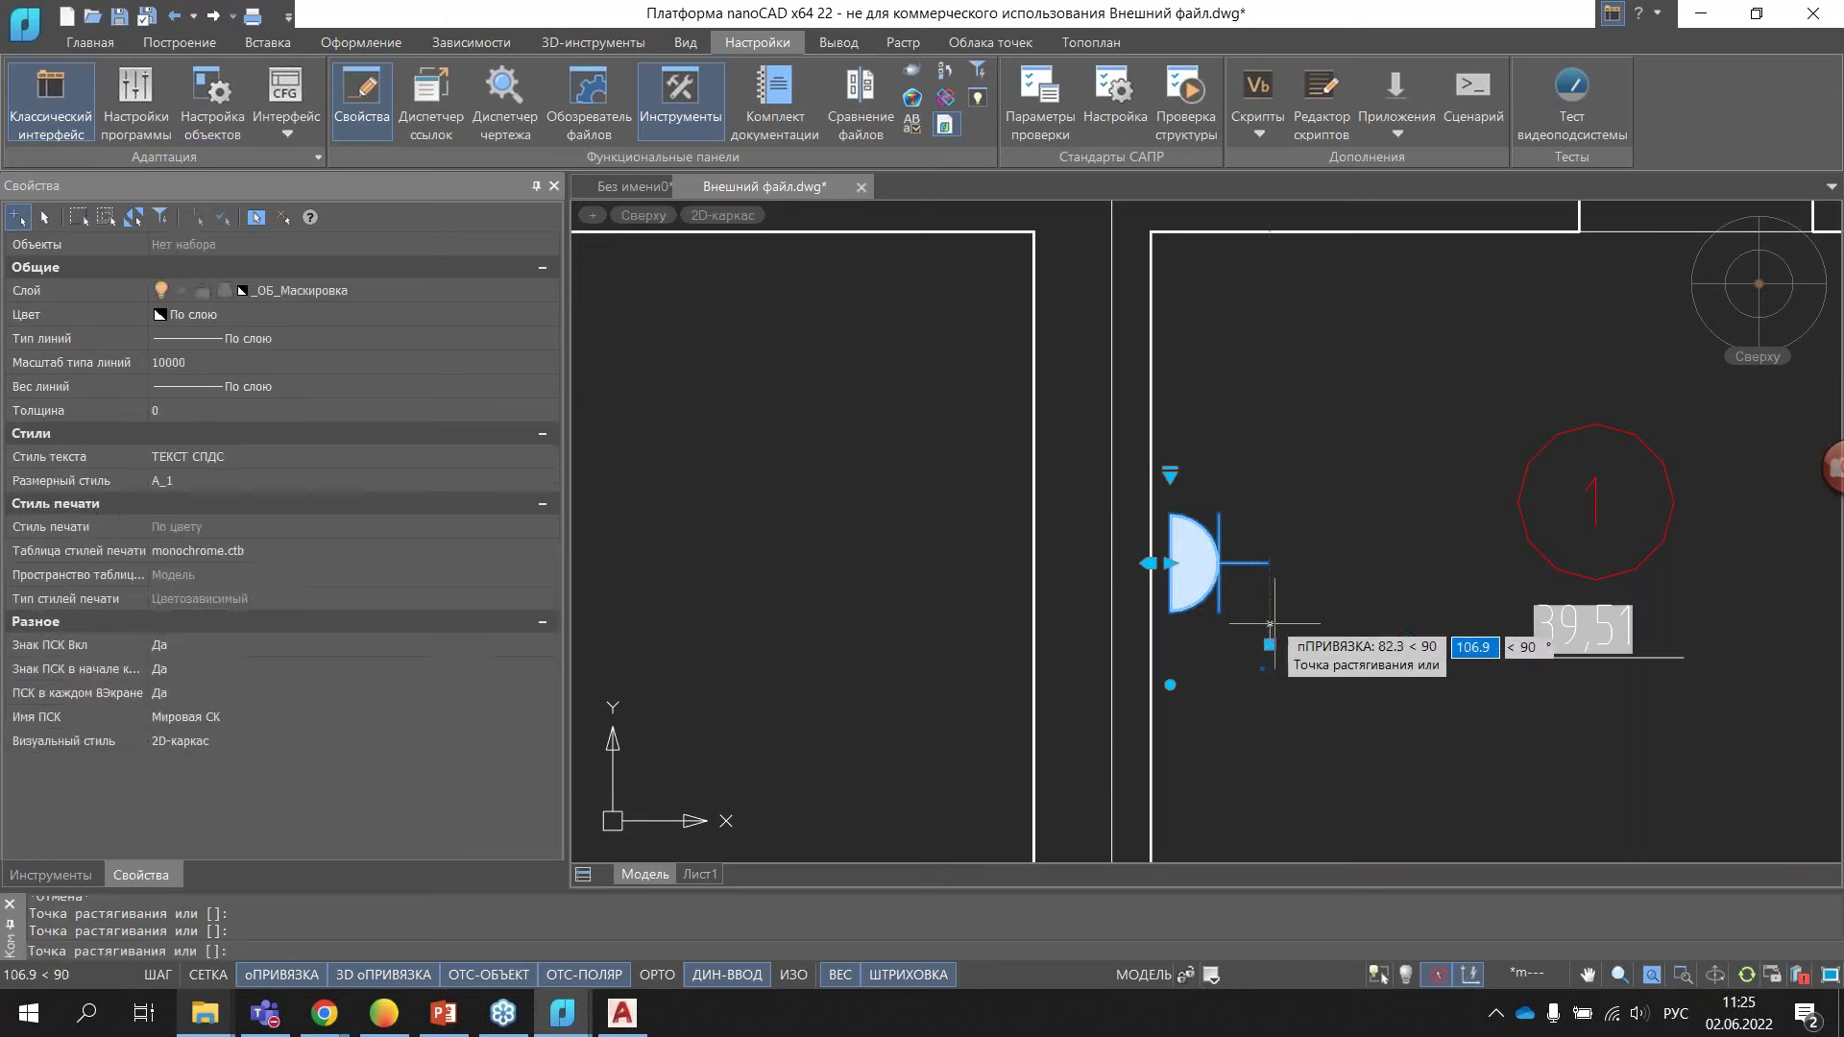
{"action": "key", "text": "Escape"}
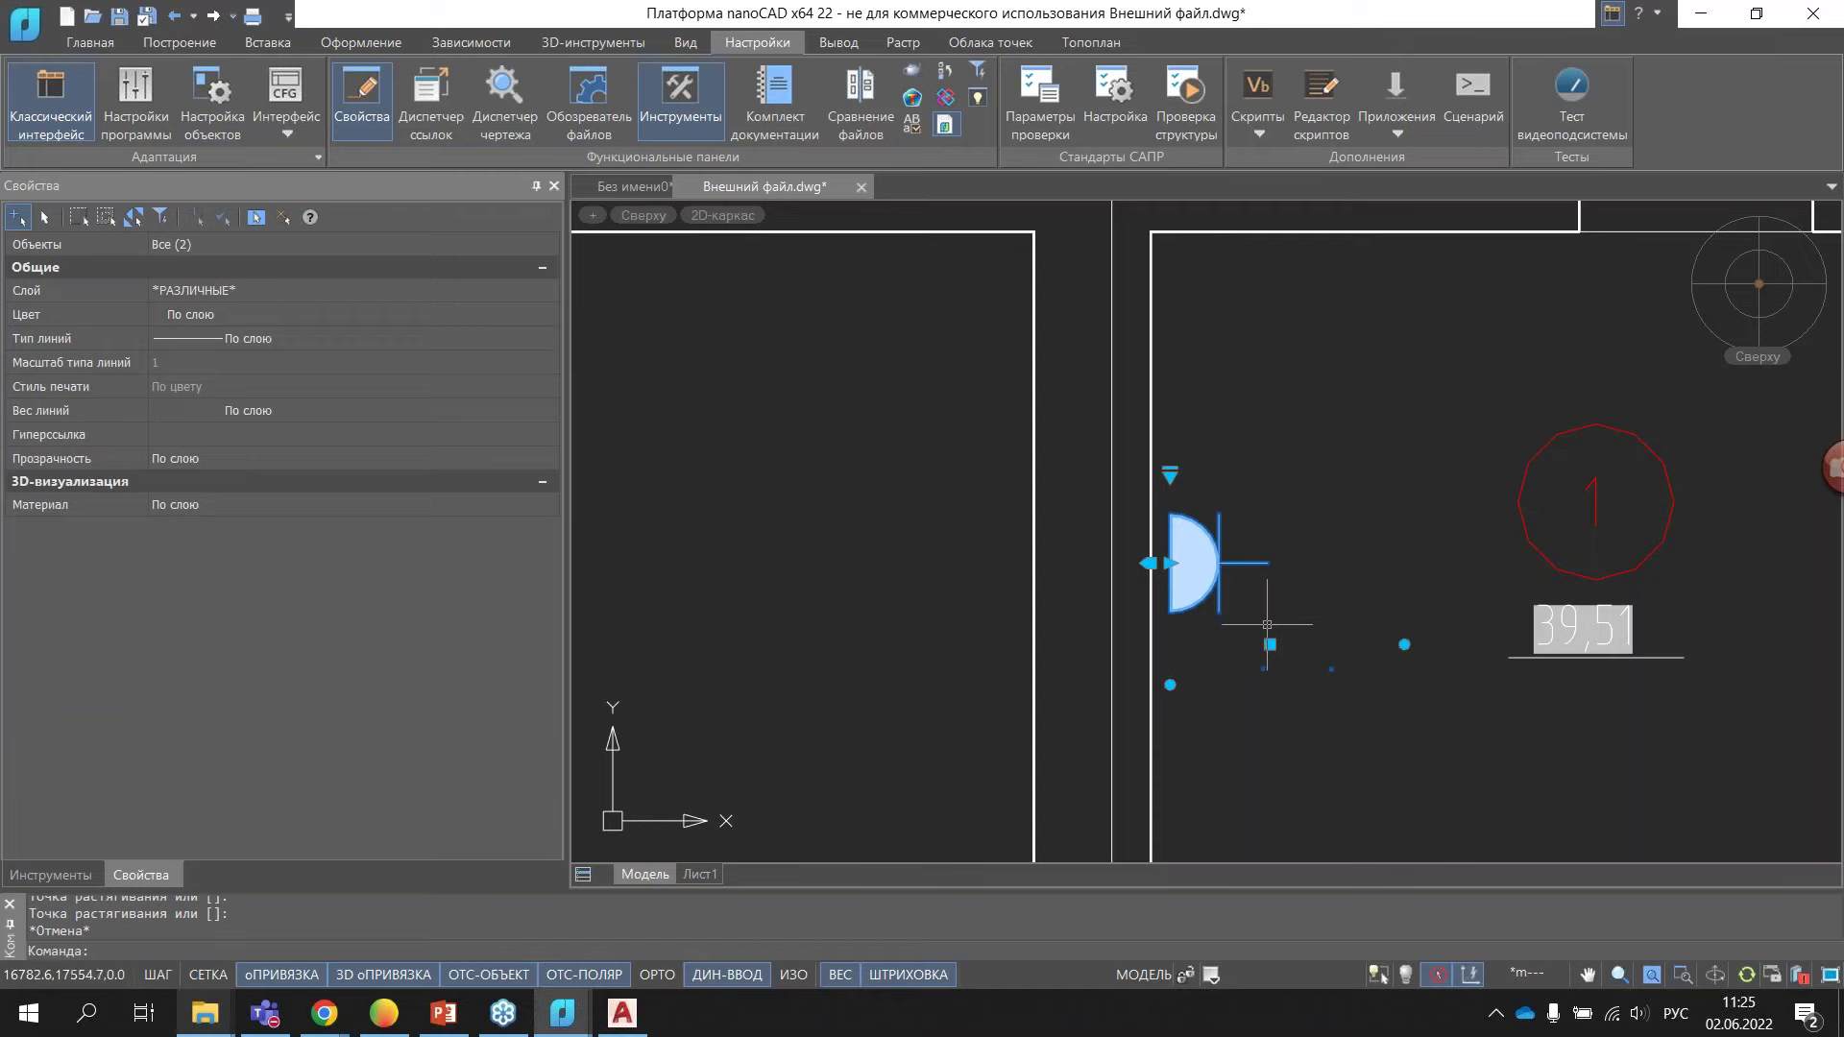
{"action": "left_click", "coordinate": [857, 188]}
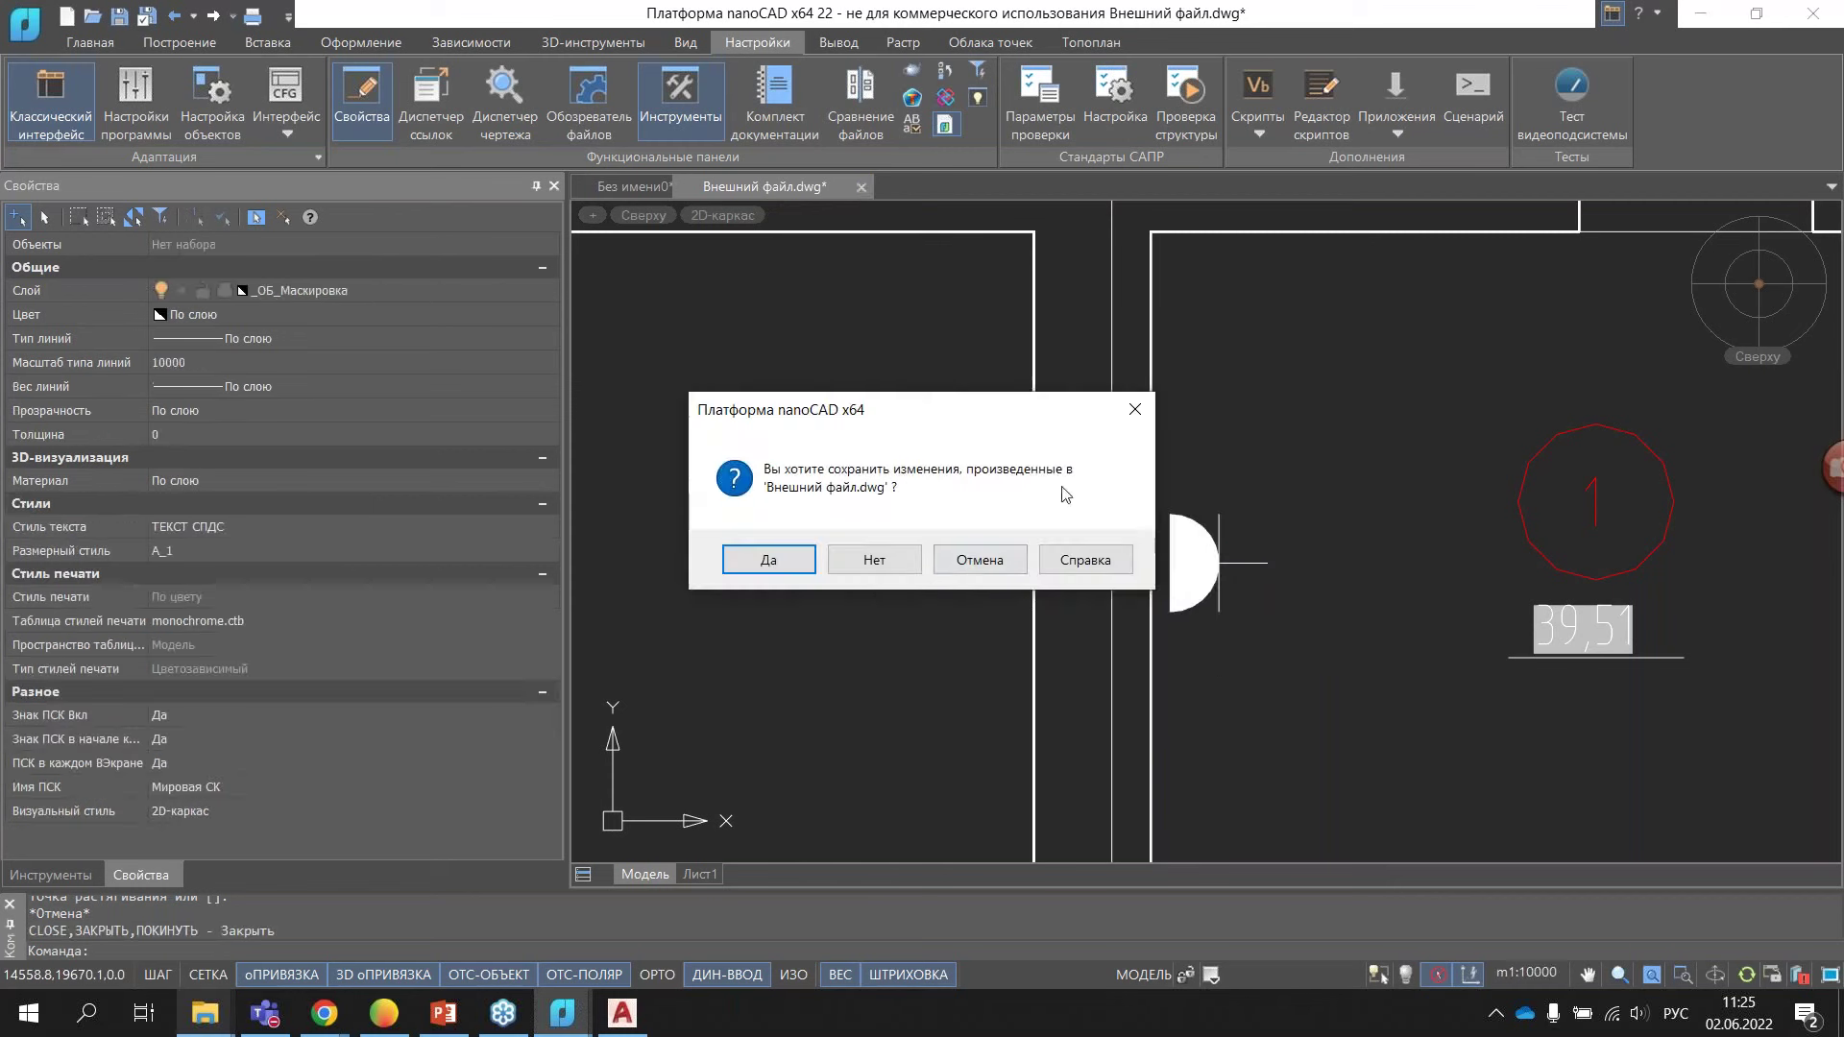
- Answer Нет to discard the changes to Внешний файл.dwg
{"action": "left_click", "coordinate": [882, 565]}
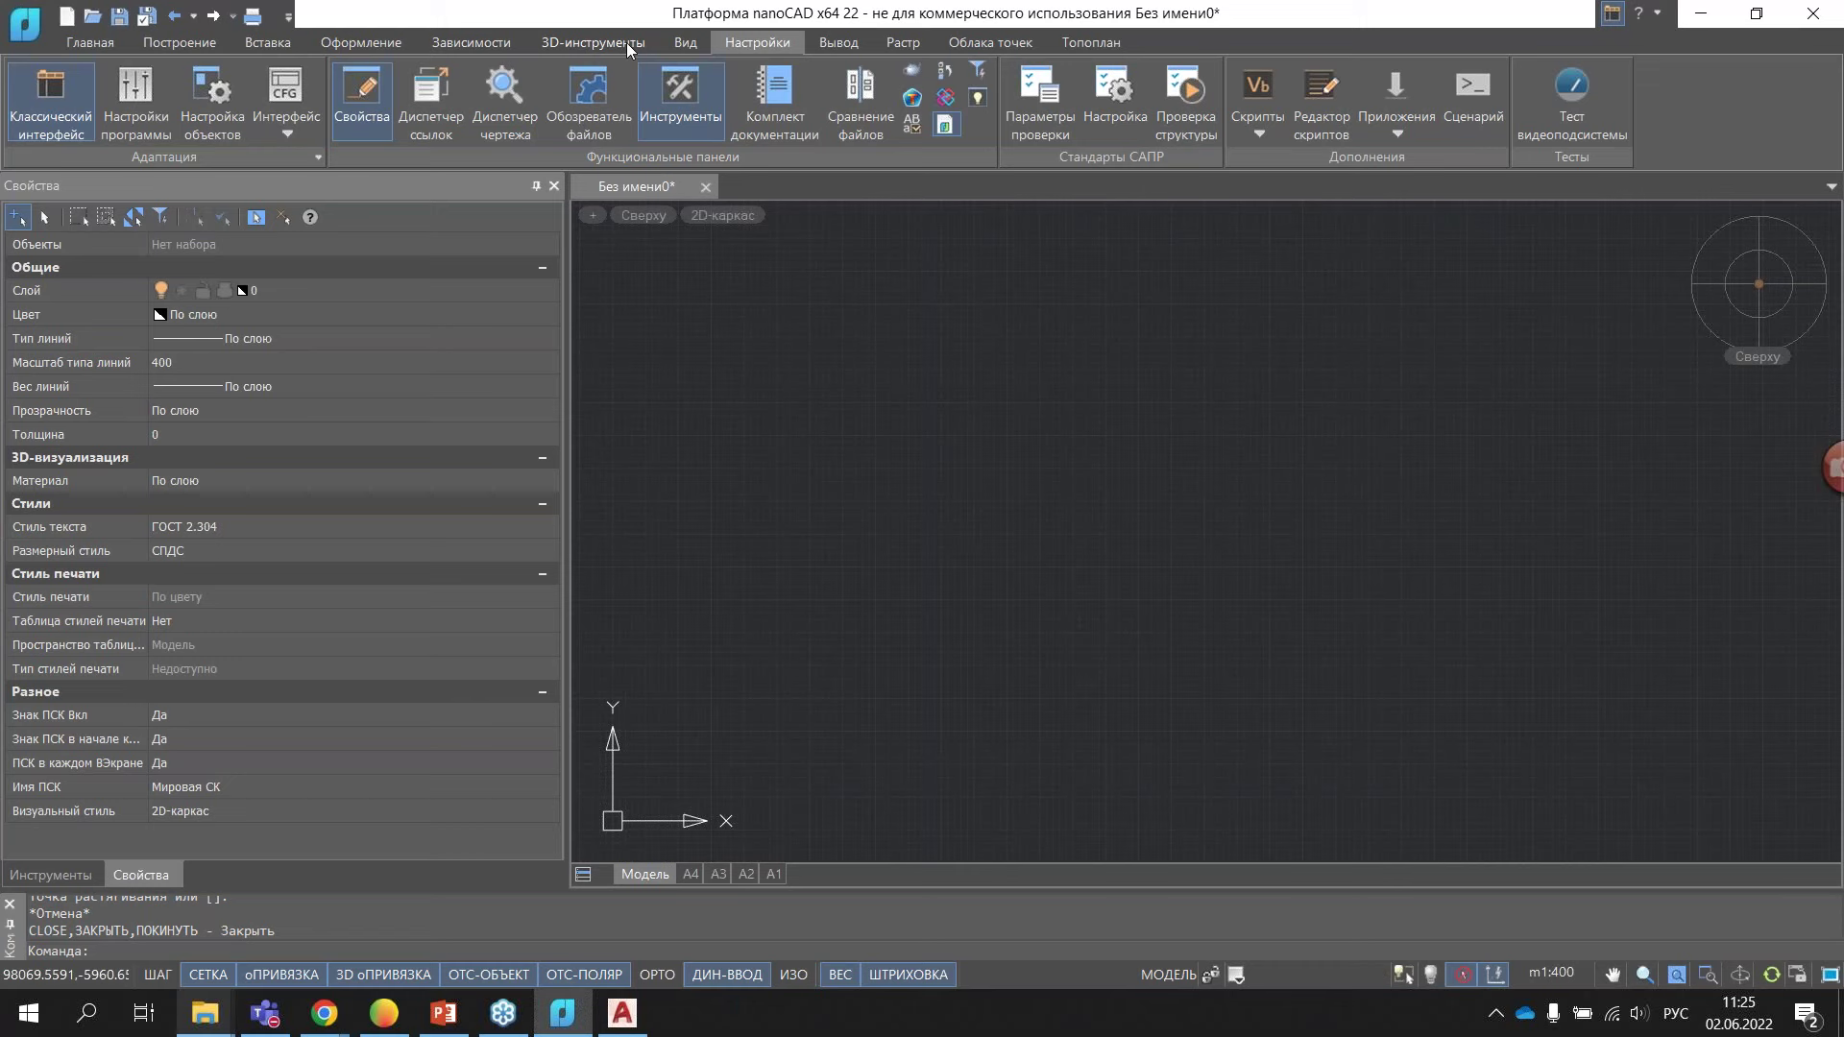
- Switch to the Оформление ribbon tab and expand the Текст panel's extra tools
{"action": "left_click", "coordinate": [360, 38]}
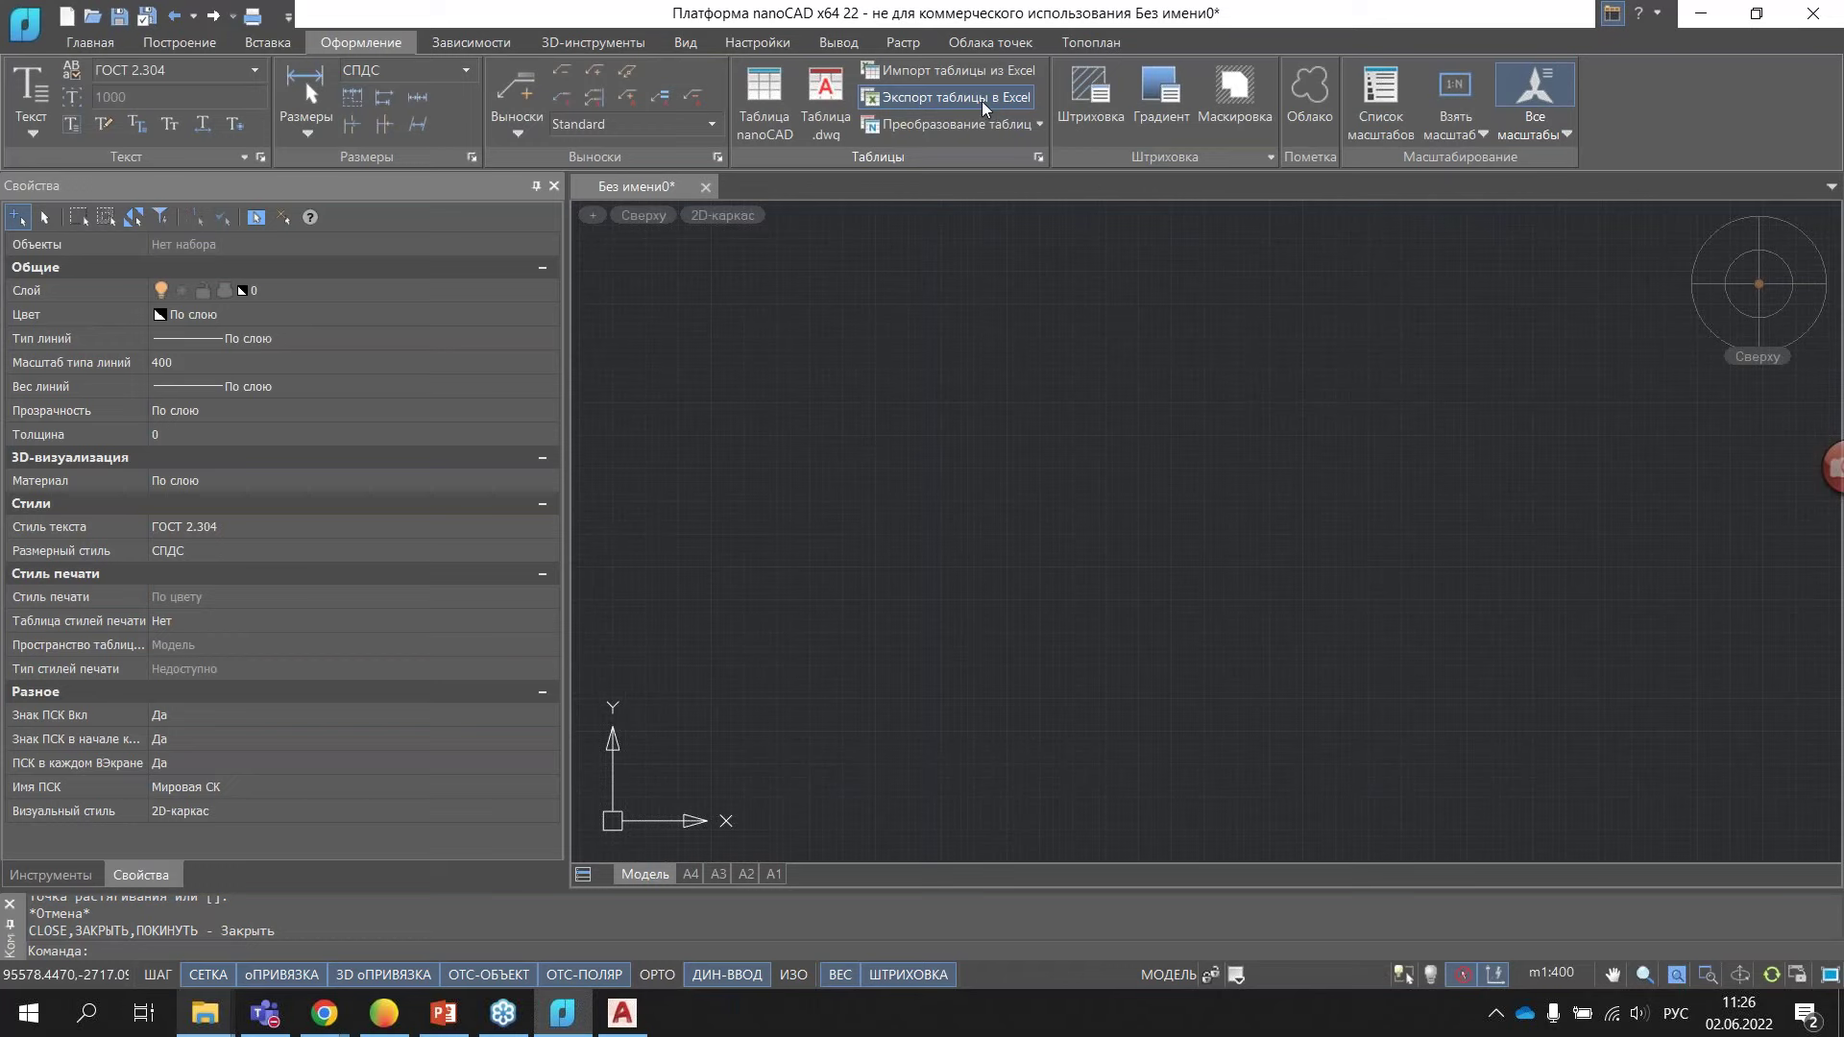
{"action": "left_click", "coordinate": [244, 157]}
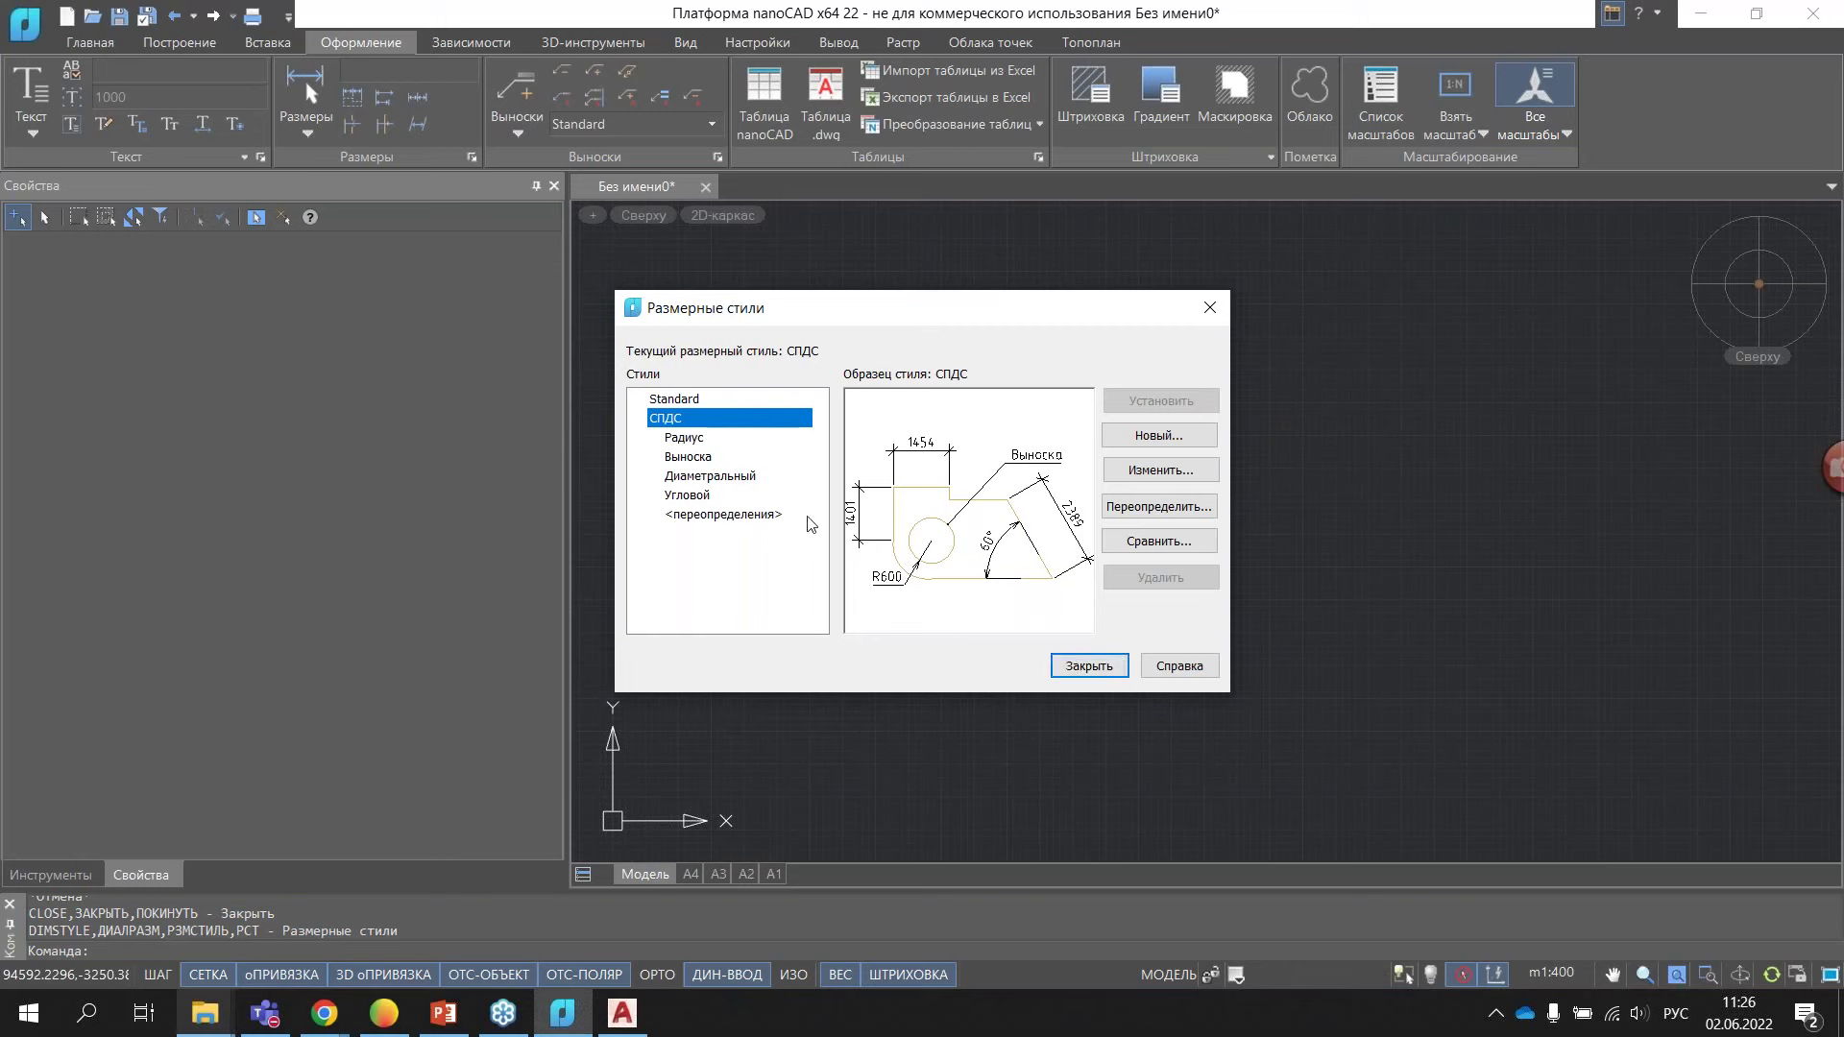
- Close Размерные стили, keep ГОСТ 2.304 as text style, and start inserting a DWG table
{"action": "left_click", "coordinate": [1088, 668]}
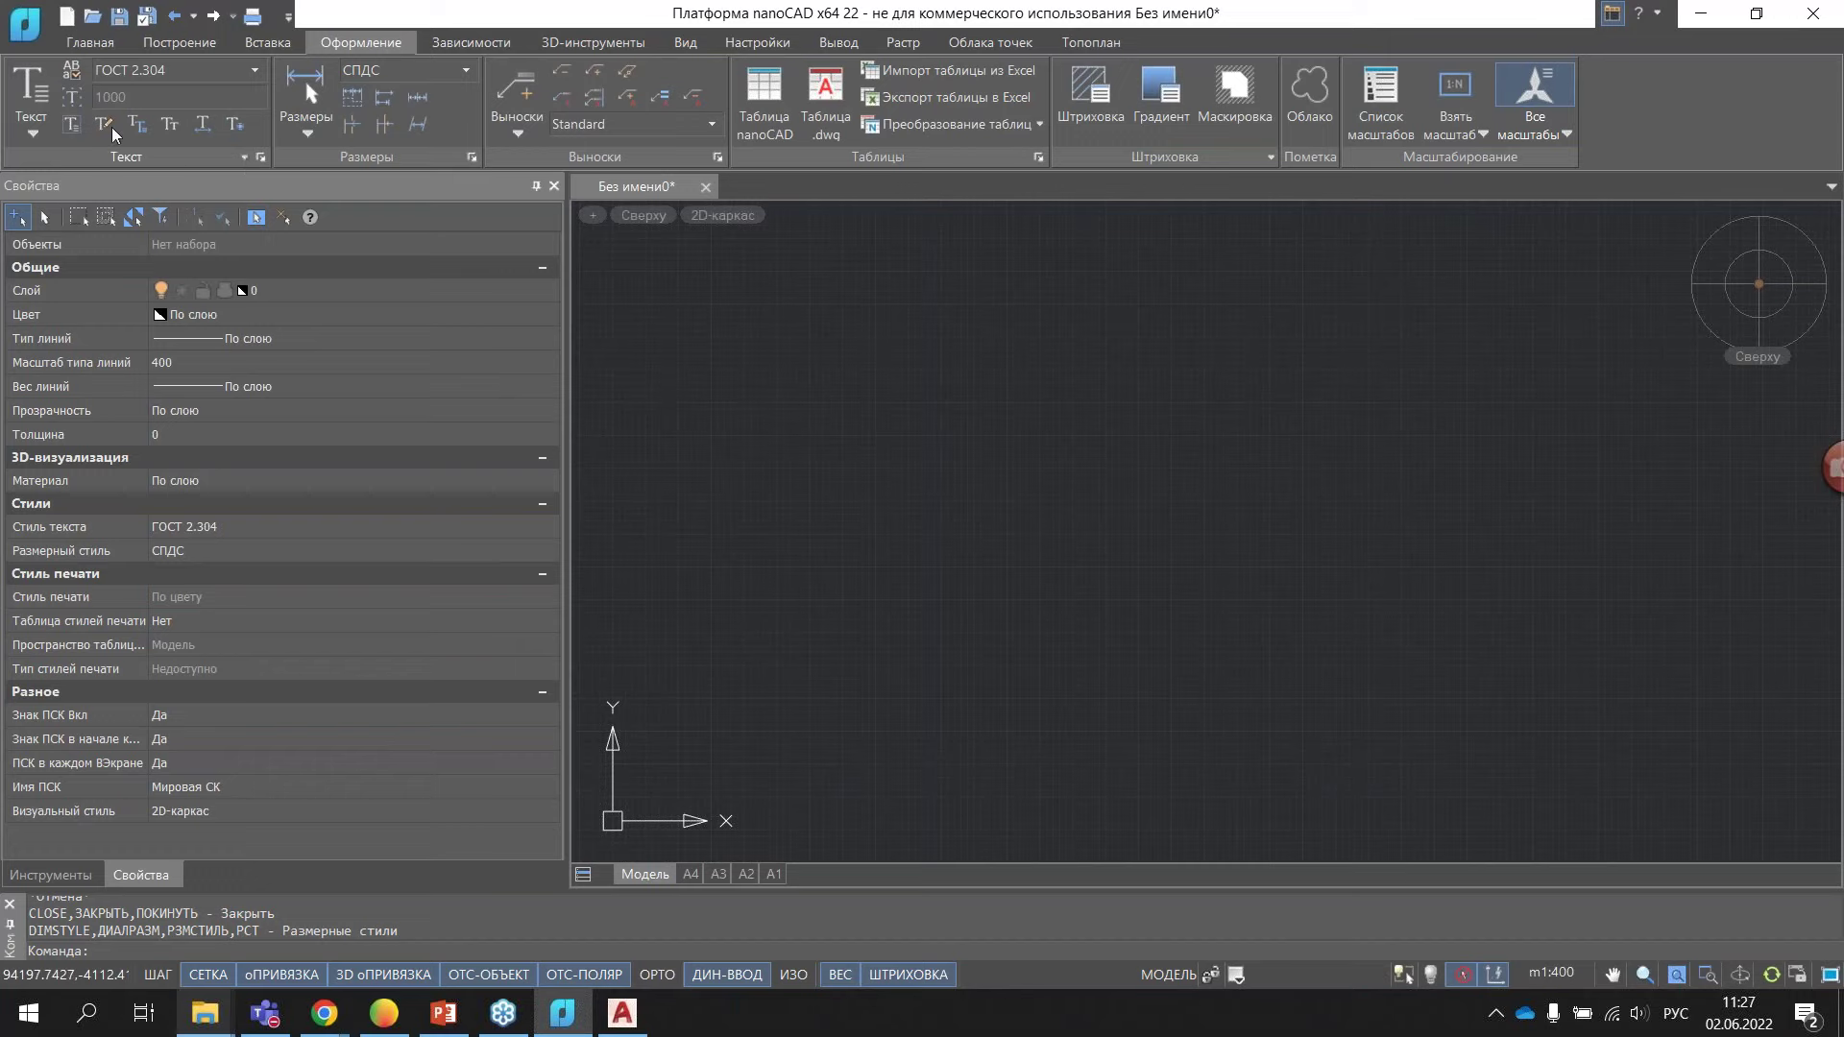
{"action": "left_click", "coordinate": [253, 74]}
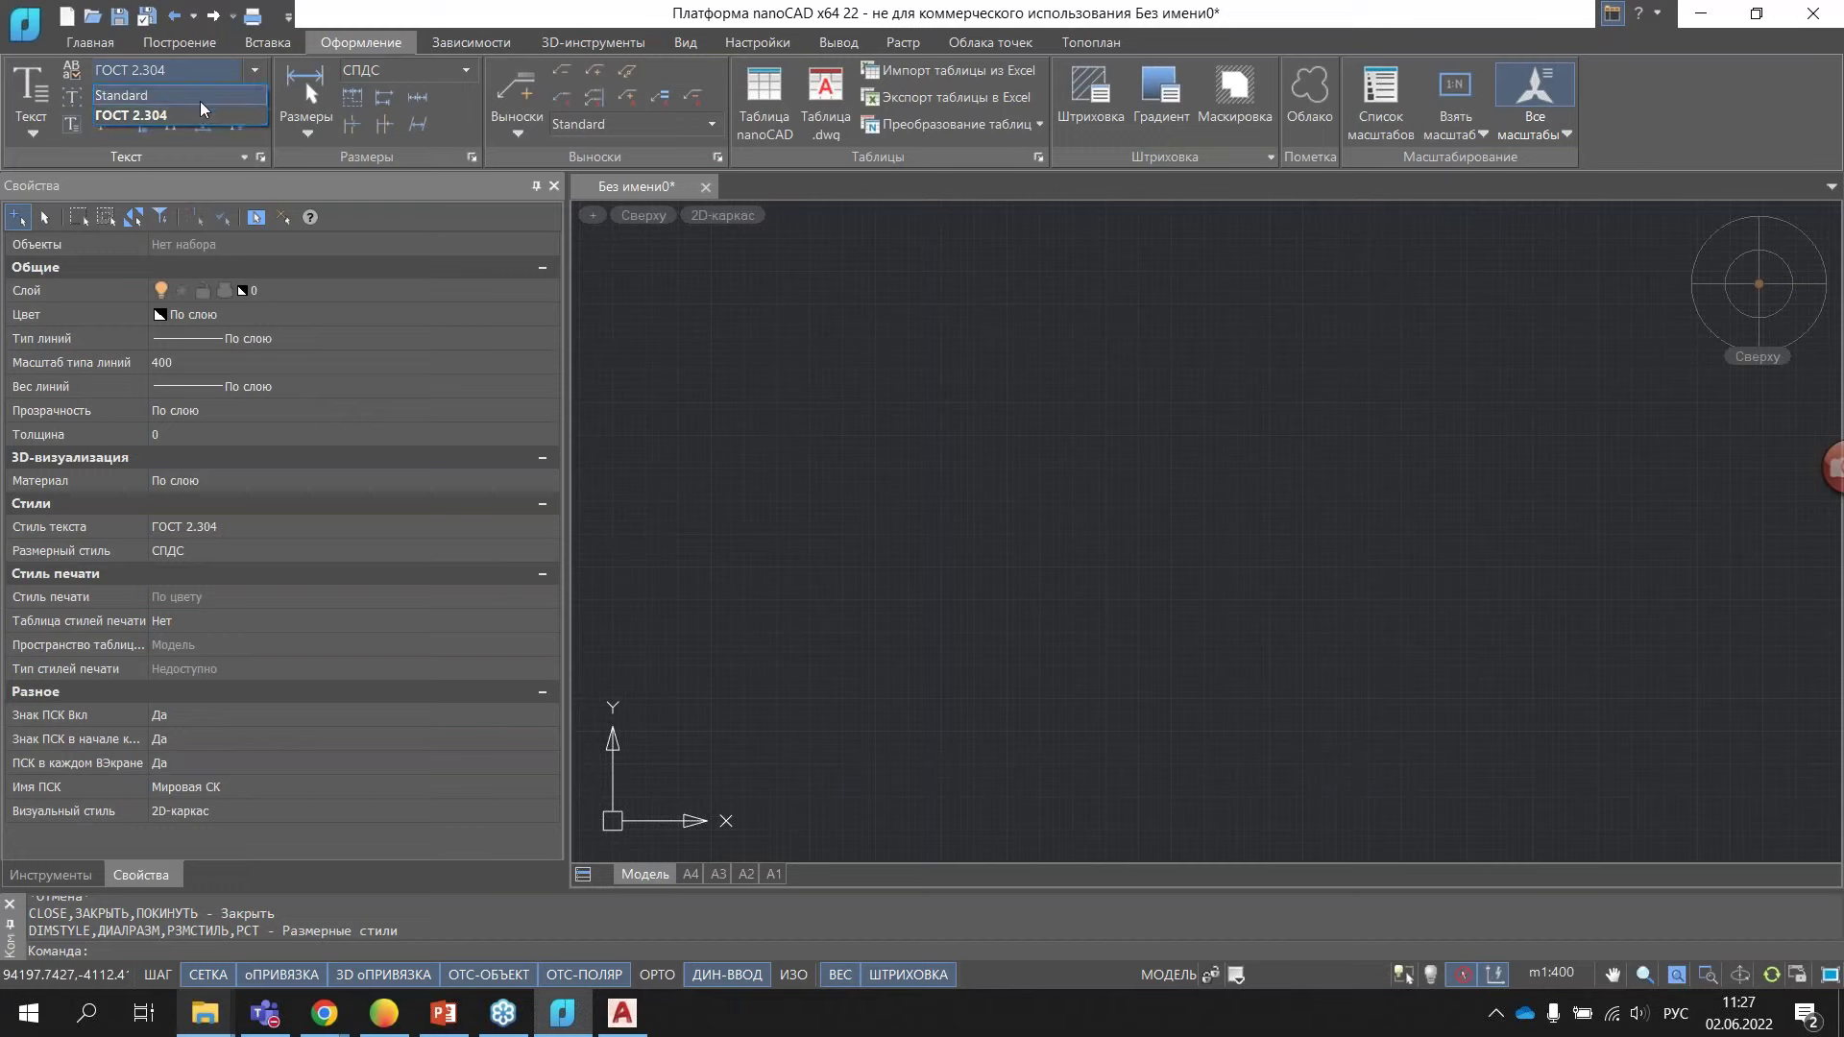
{"action": "left_click", "coordinate": [851, 370]}
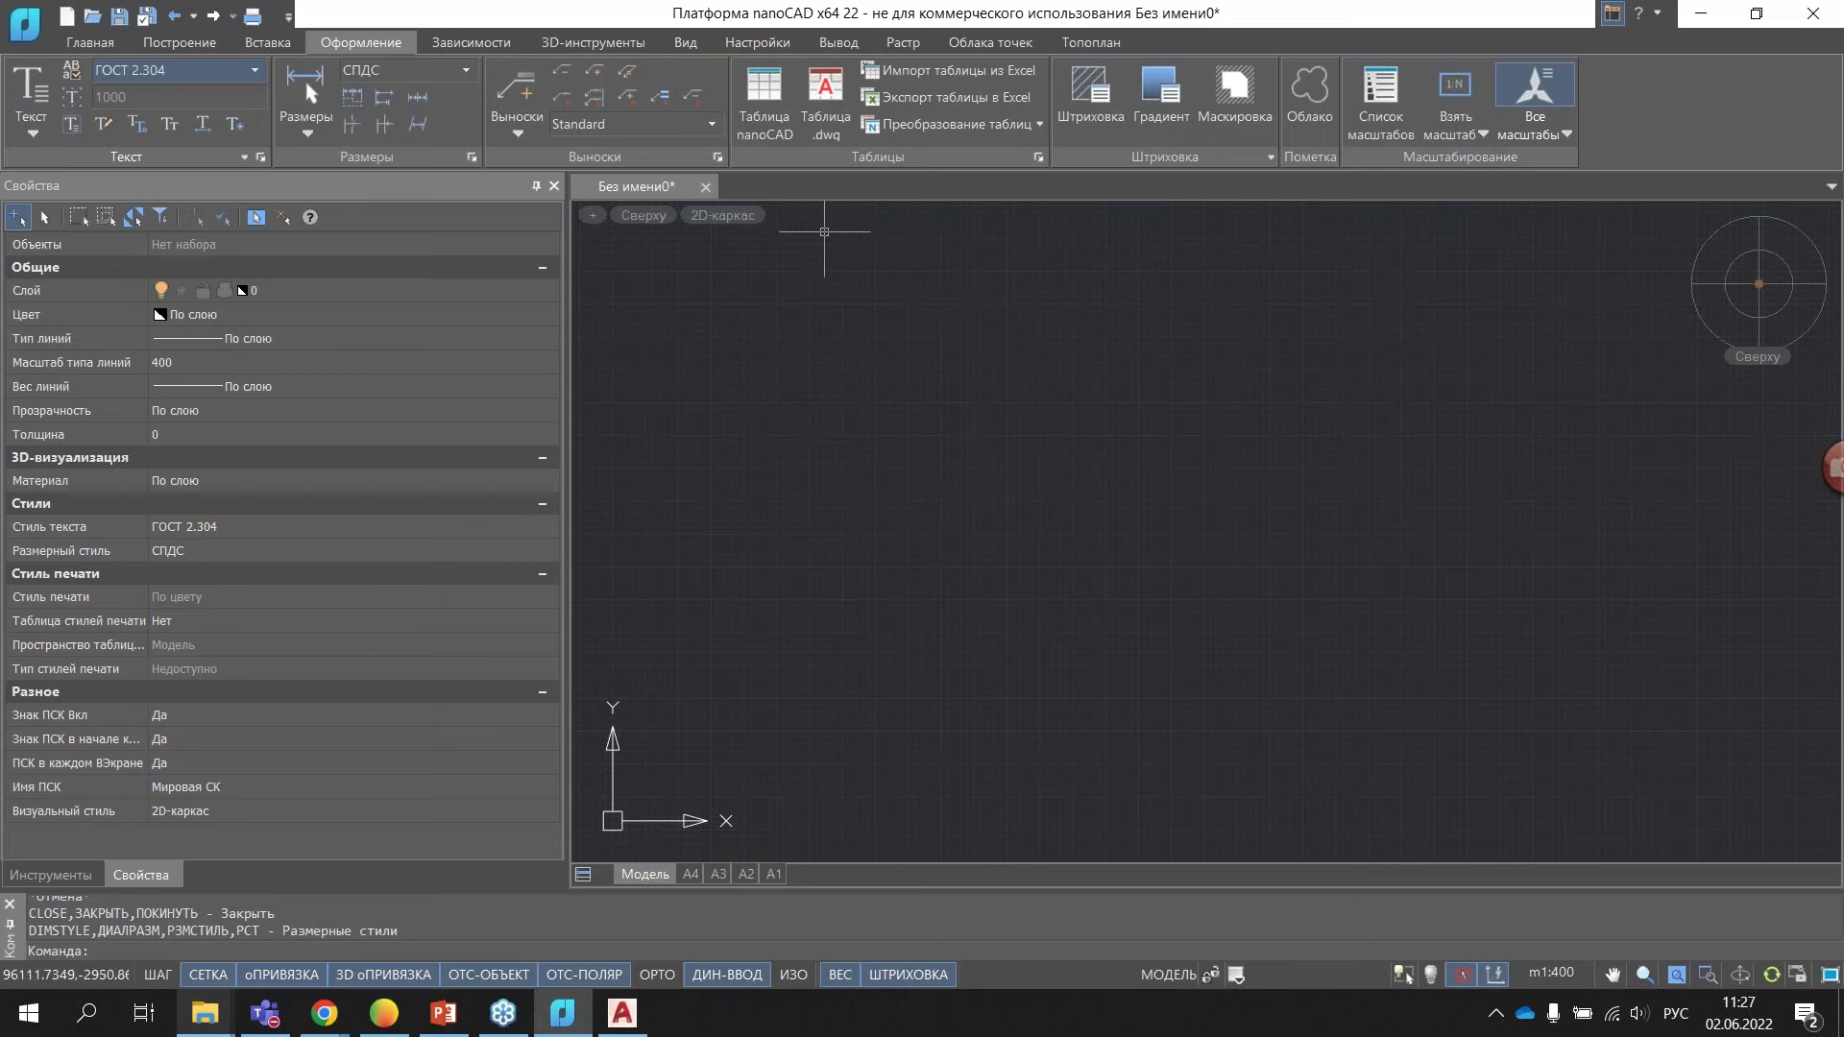
{"action": "left_click", "coordinate": [834, 116]}
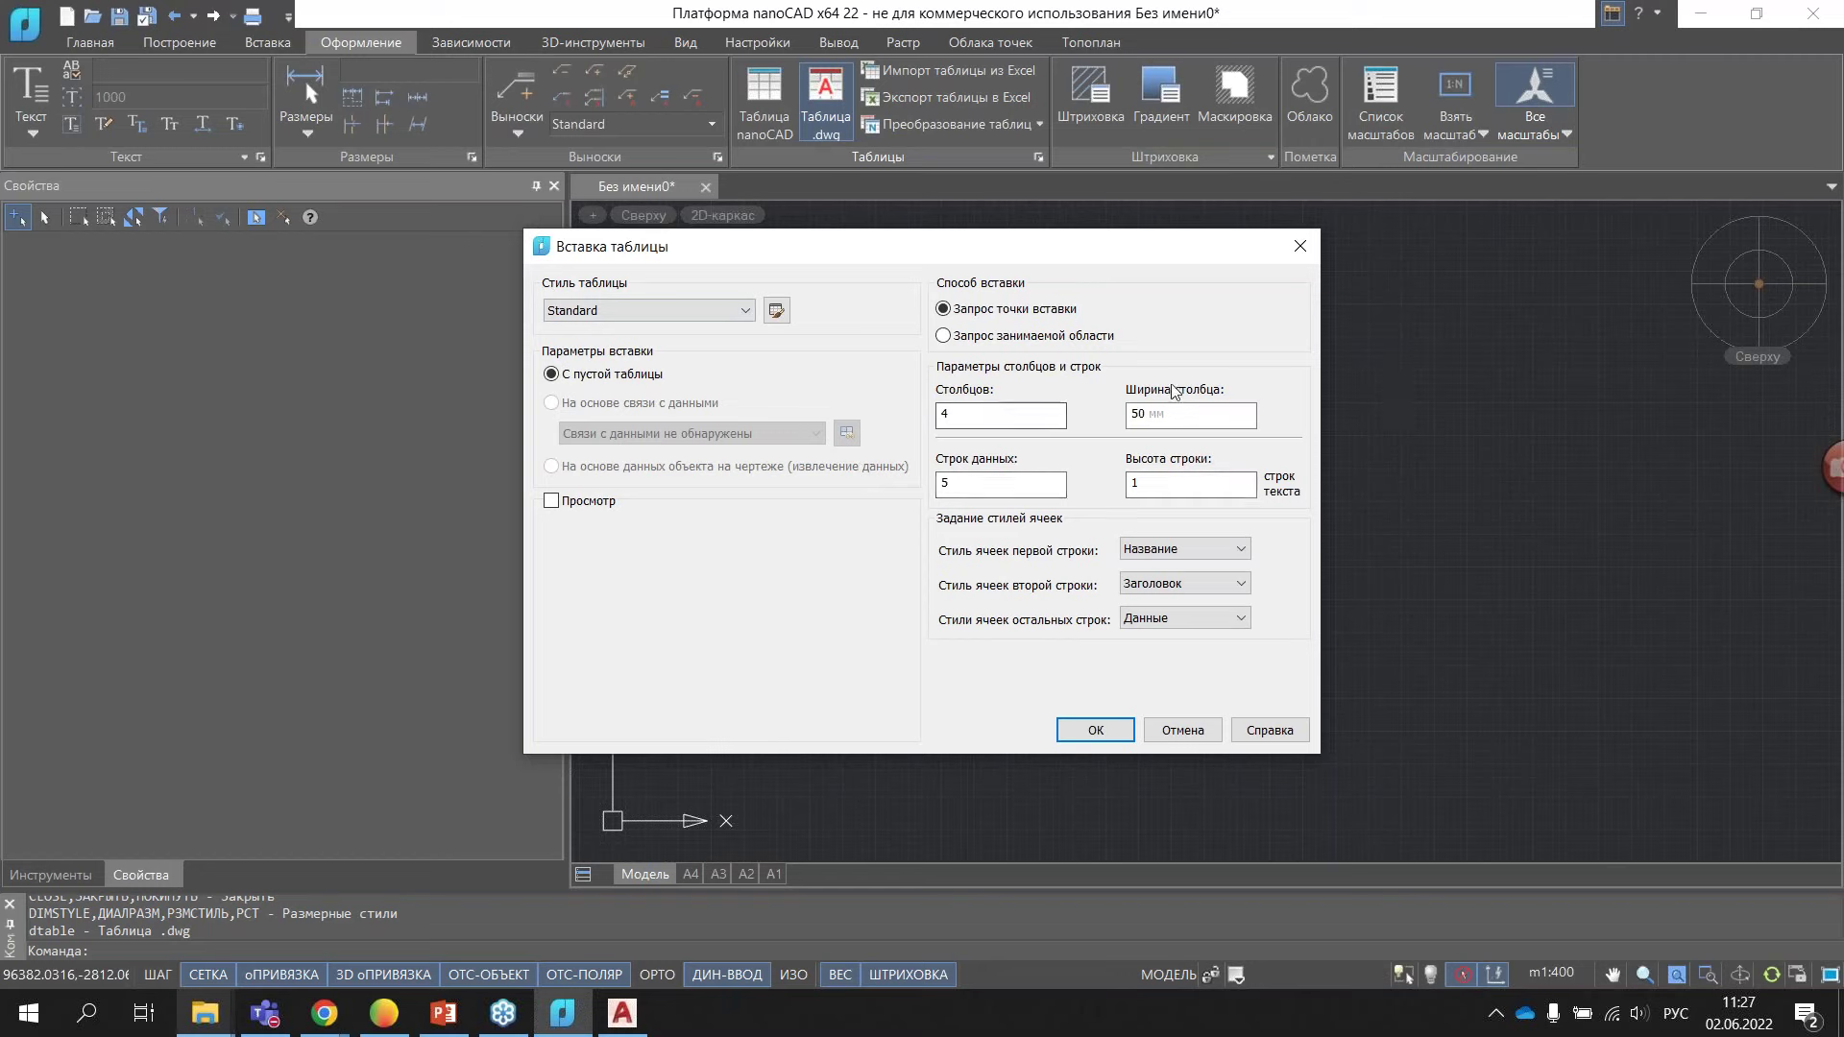
{"action": "left_click", "coordinate": [776, 311]}
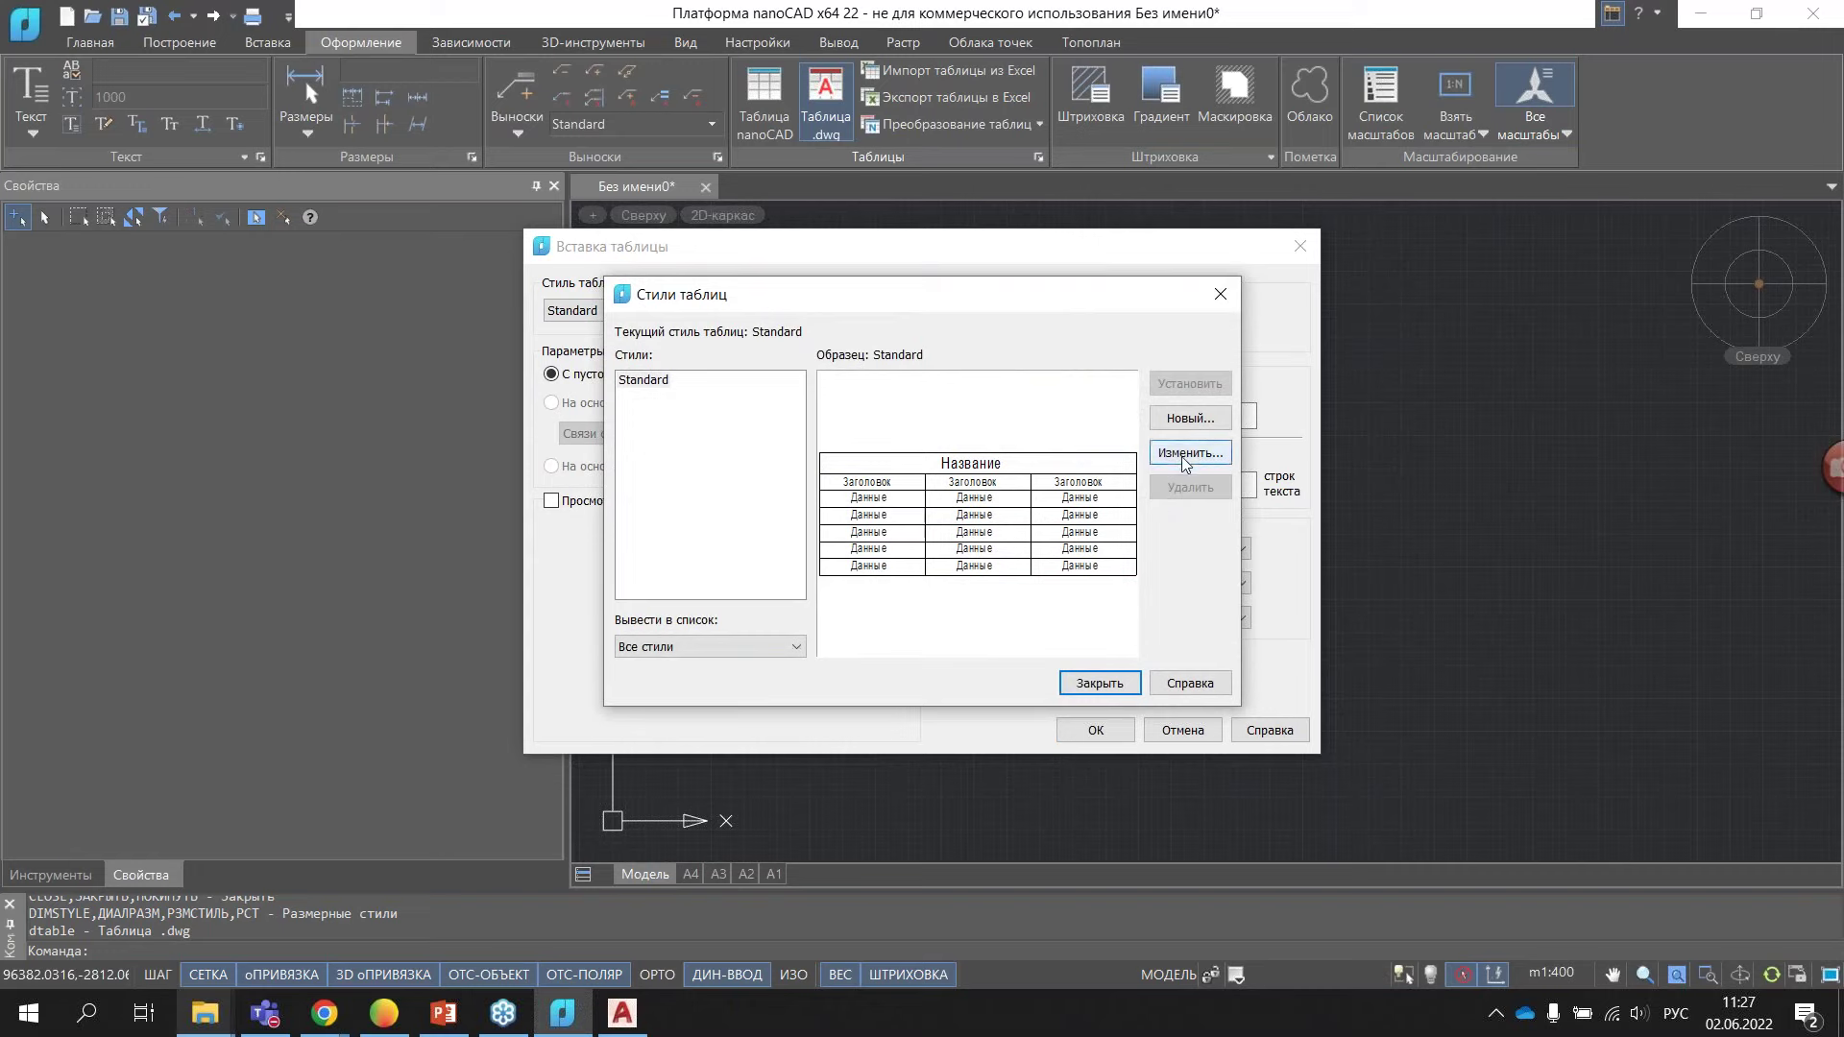
{"action": "left_click", "coordinate": [1184, 464]}
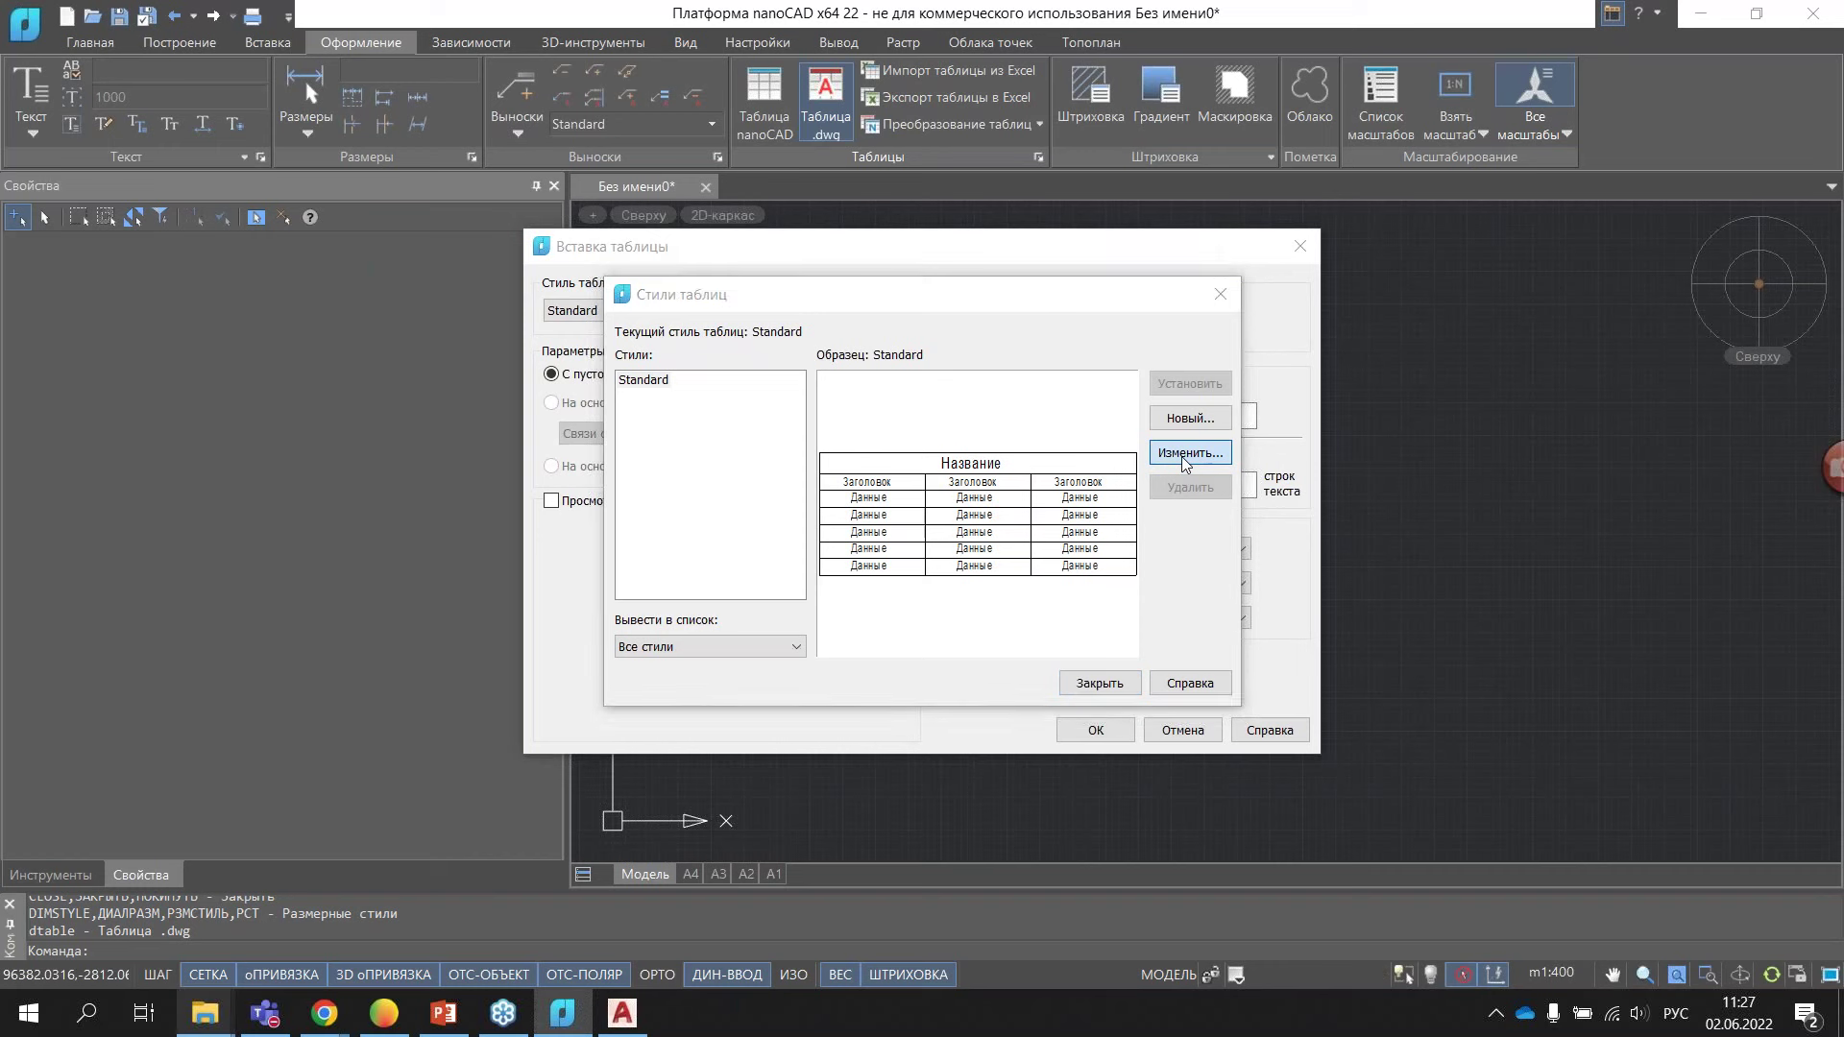
{"action": "left_click", "coordinate": [1119, 285]}
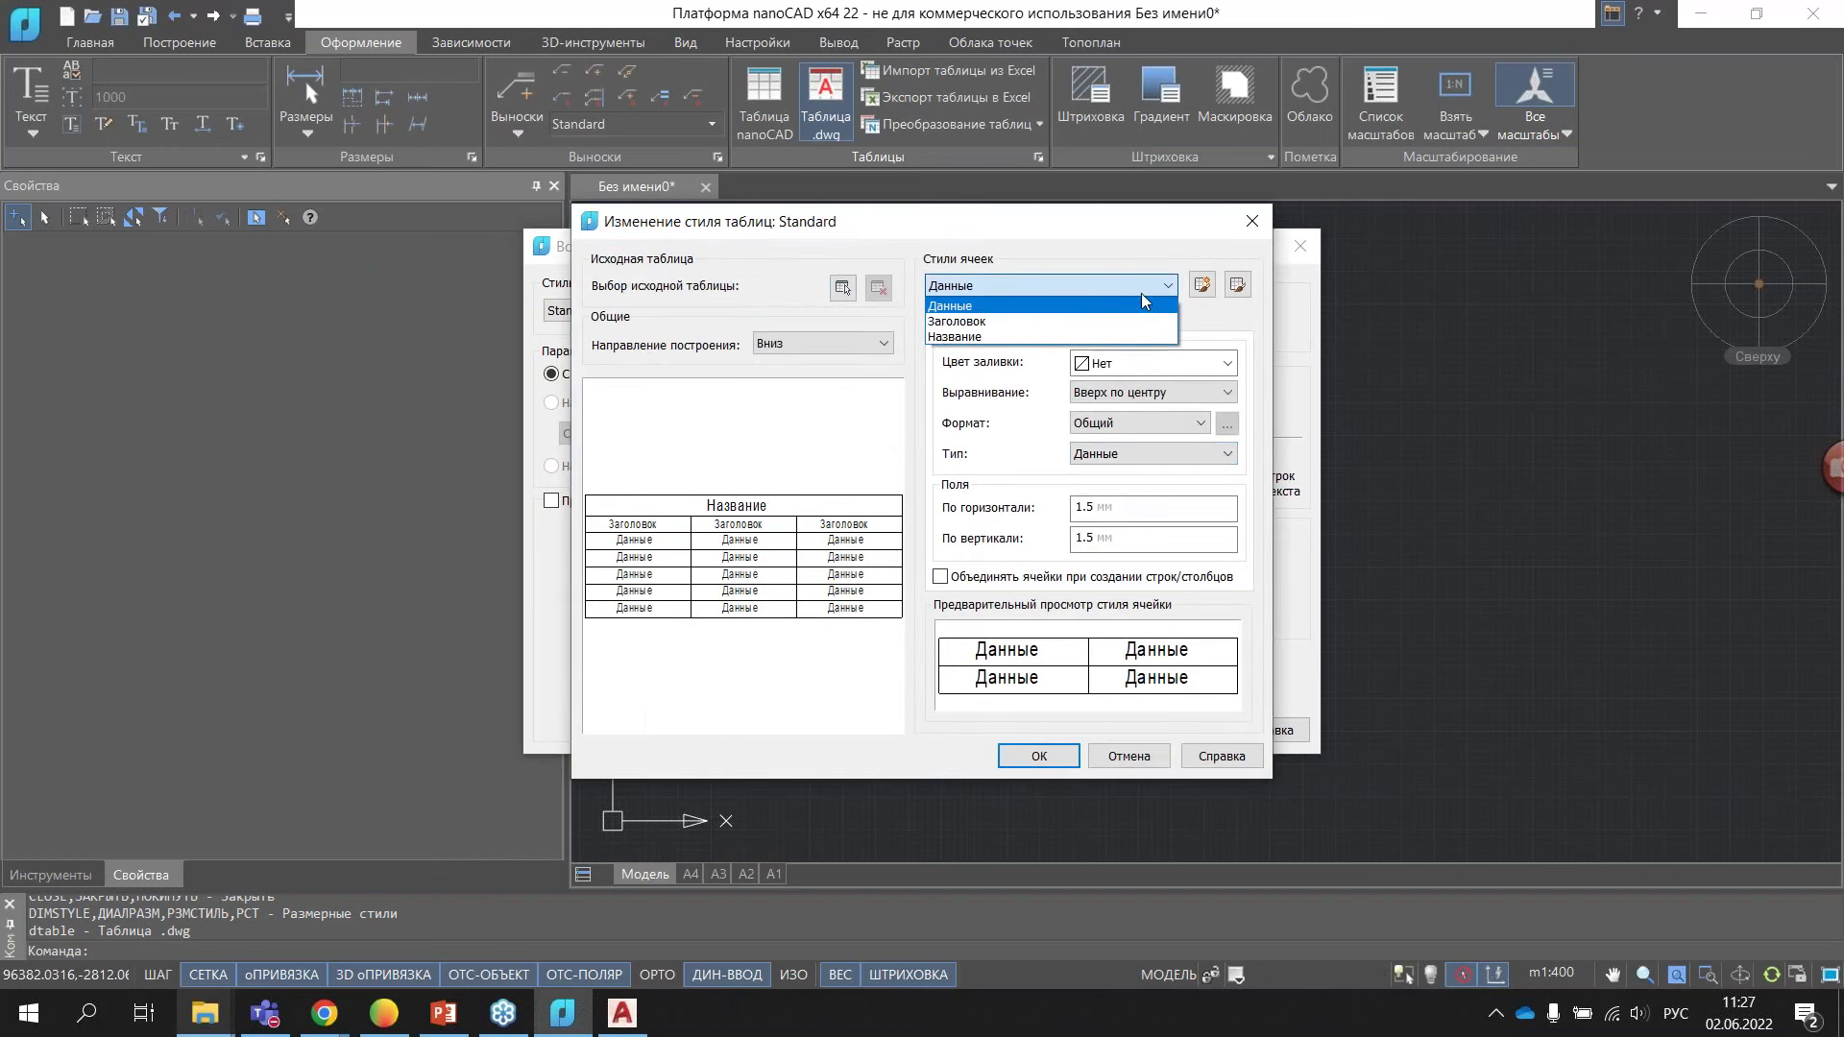
{"action": "left_click", "coordinate": [1138, 305]}
{"action": "left_click", "coordinate": [1141, 764]}
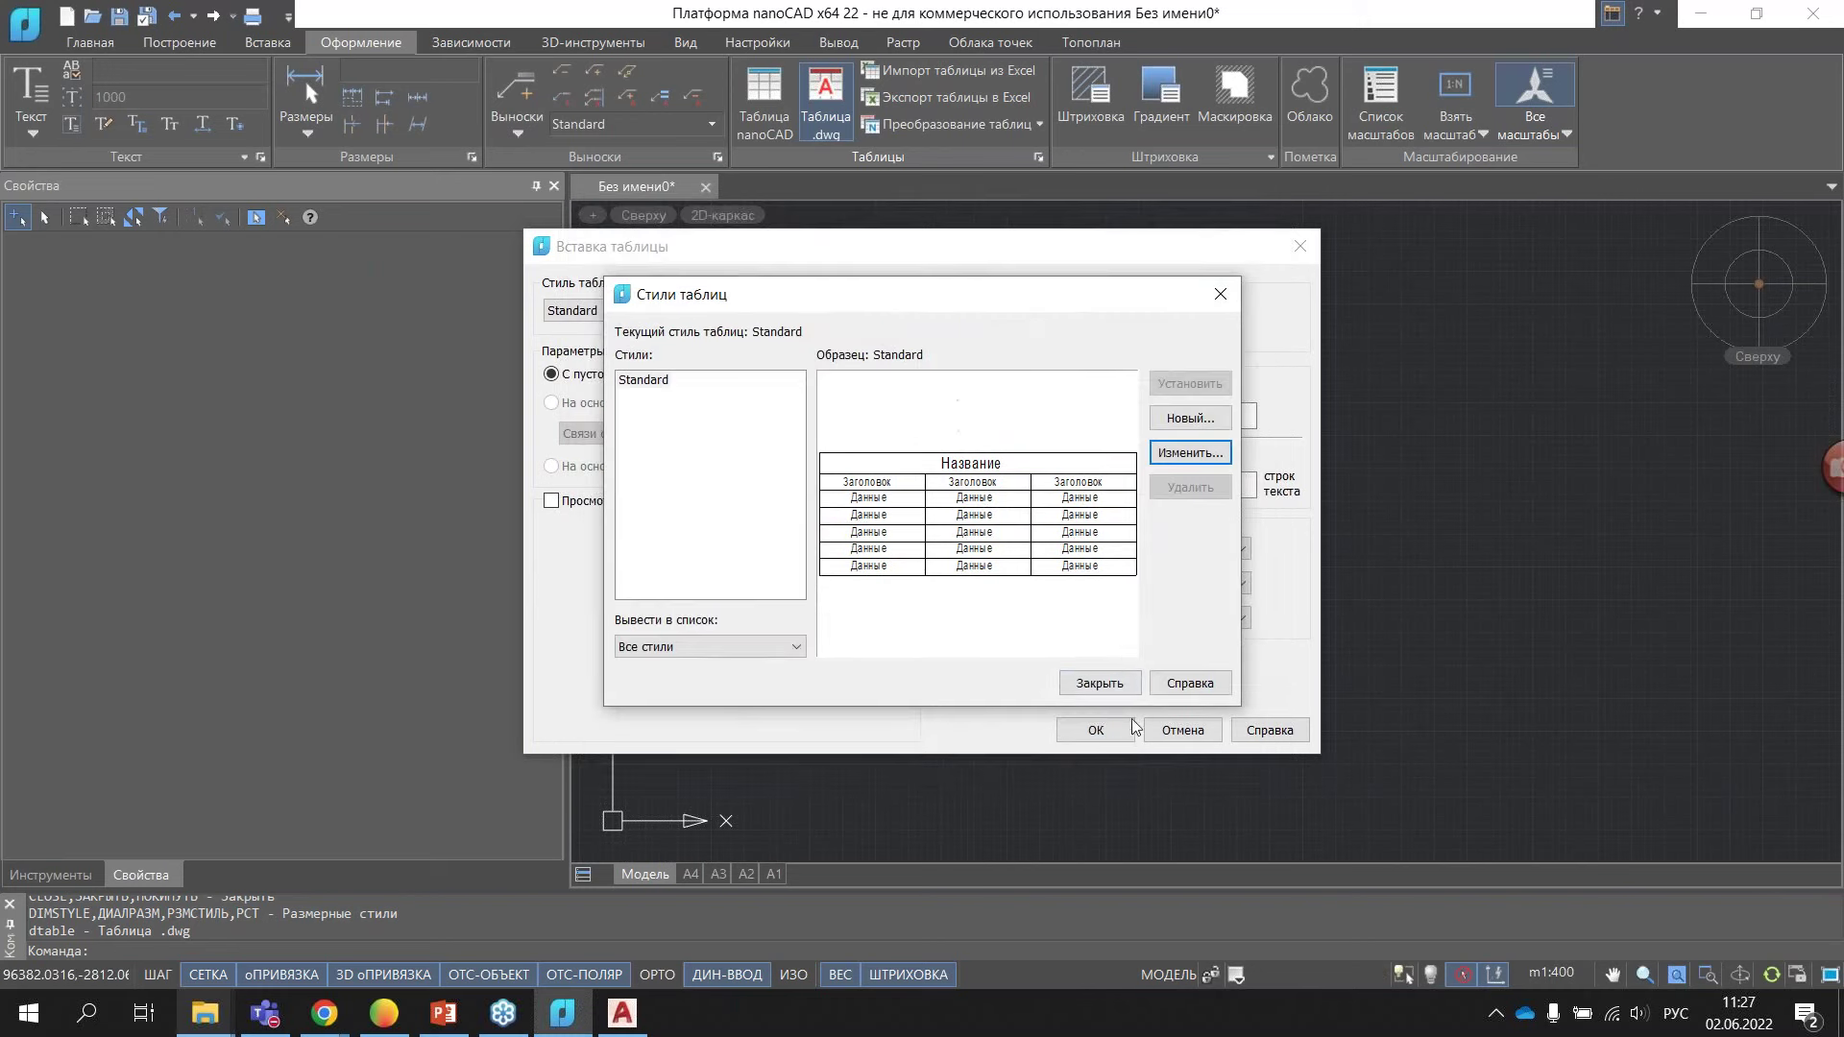
{"action": "left_click", "coordinate": [1100, 684]}
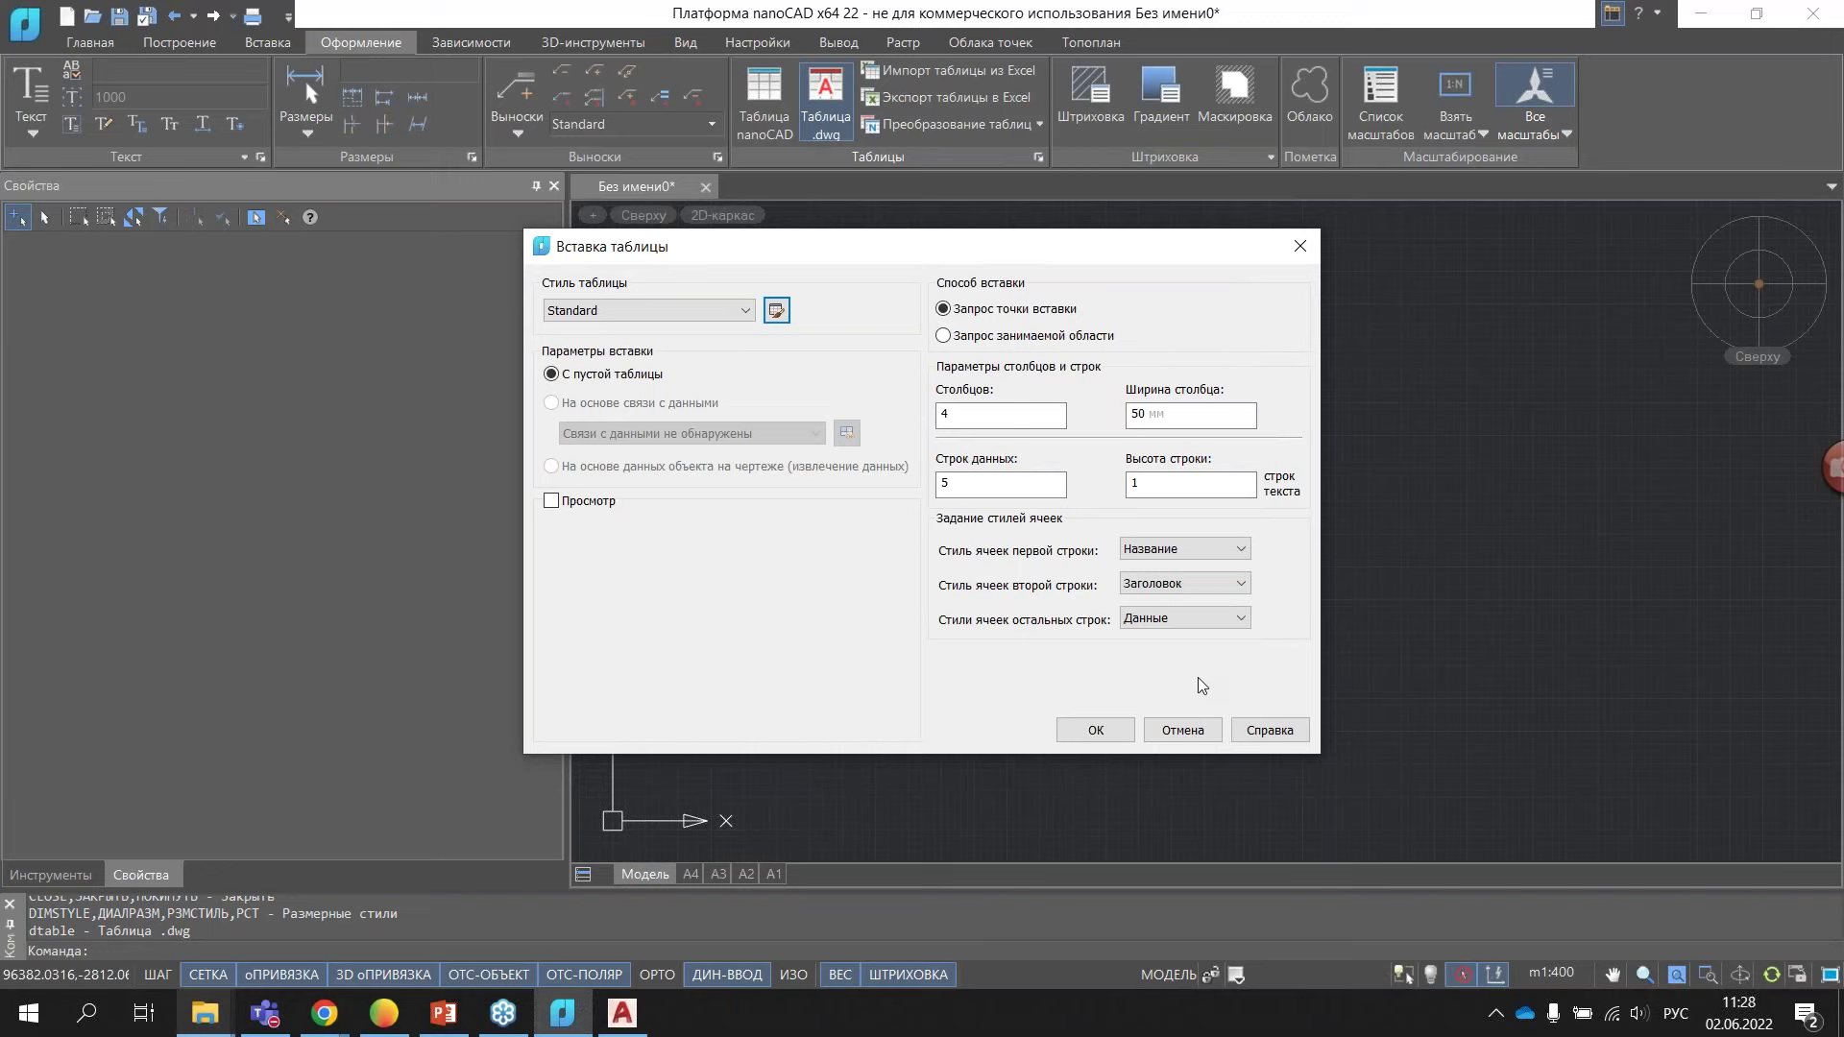
{"action": "left_click", "coordinate": [1204, 730]}
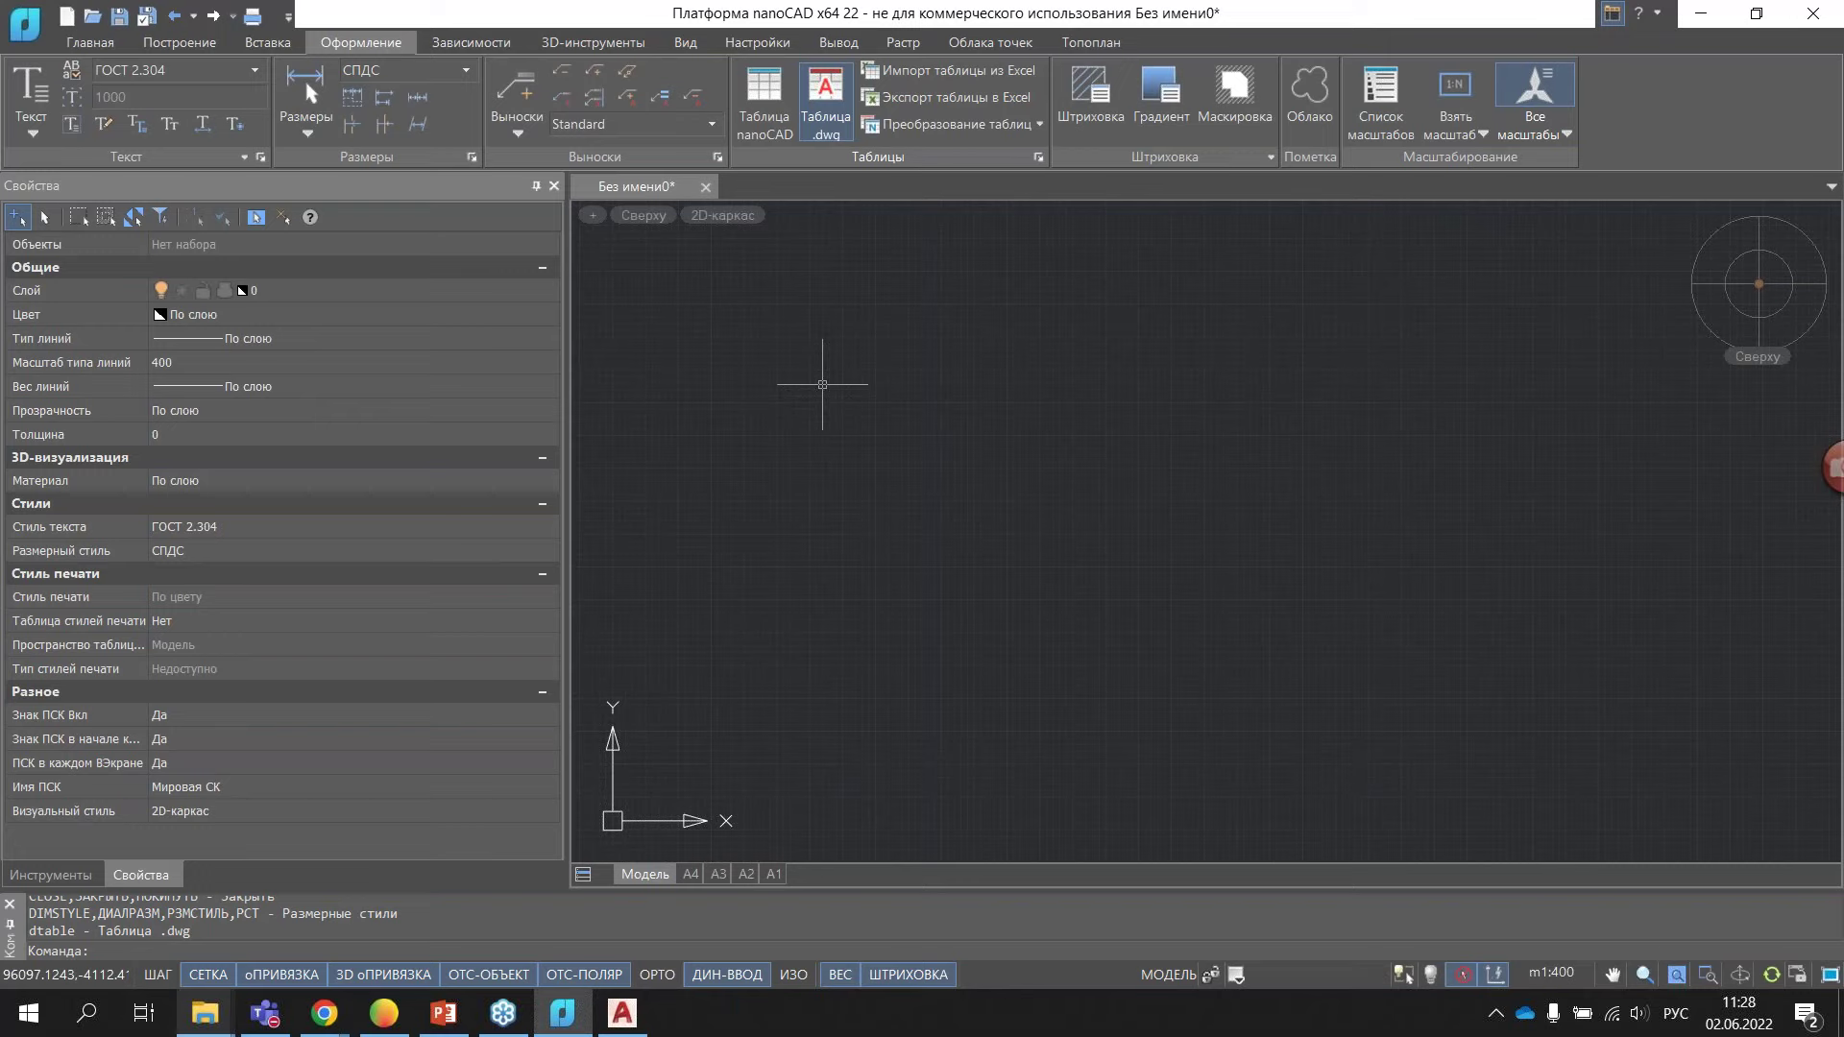
- Set up a nanoCAD table of 6 columns by 6 data rows named 'Таблица'
{"action": "left_click", "coordinate": [759, 120]}
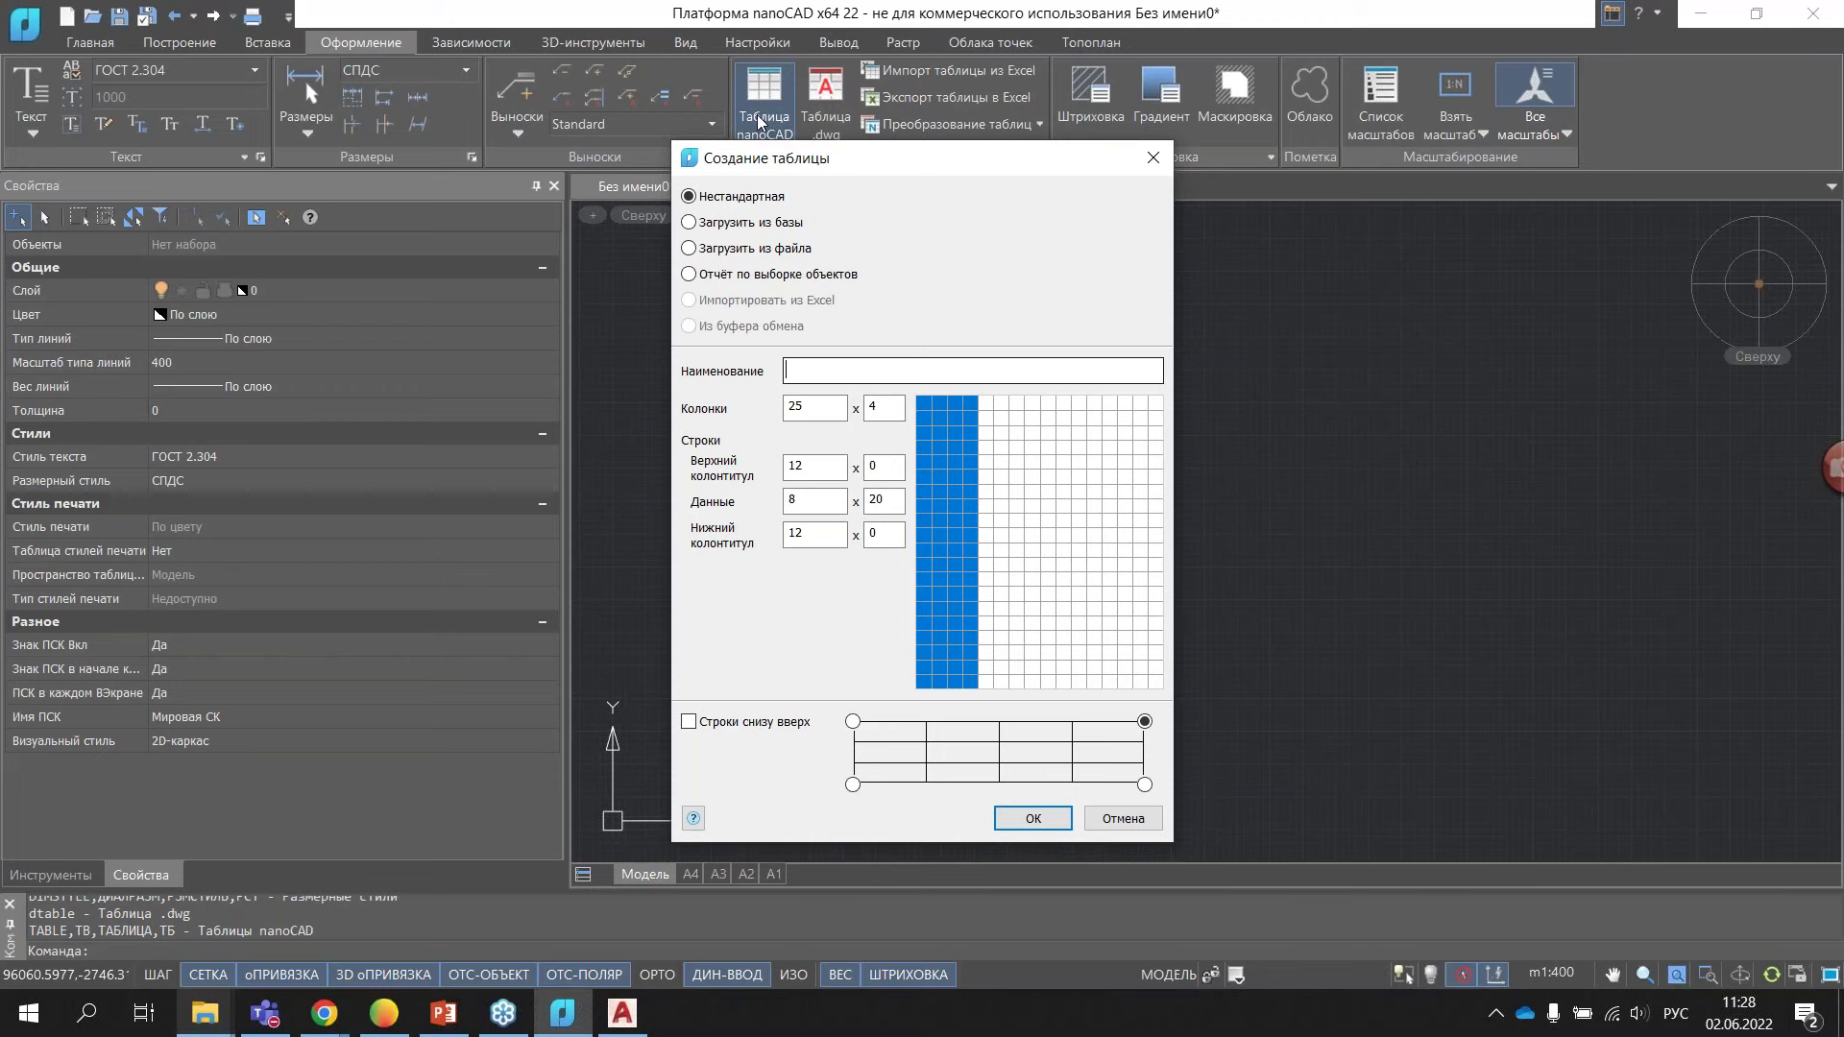
{"action": "left_click", "coordinate": [924, 413]}
{"action": "left_click_drag", "start_coordinate": [982, 442], "coordinate": [1002, 479]}
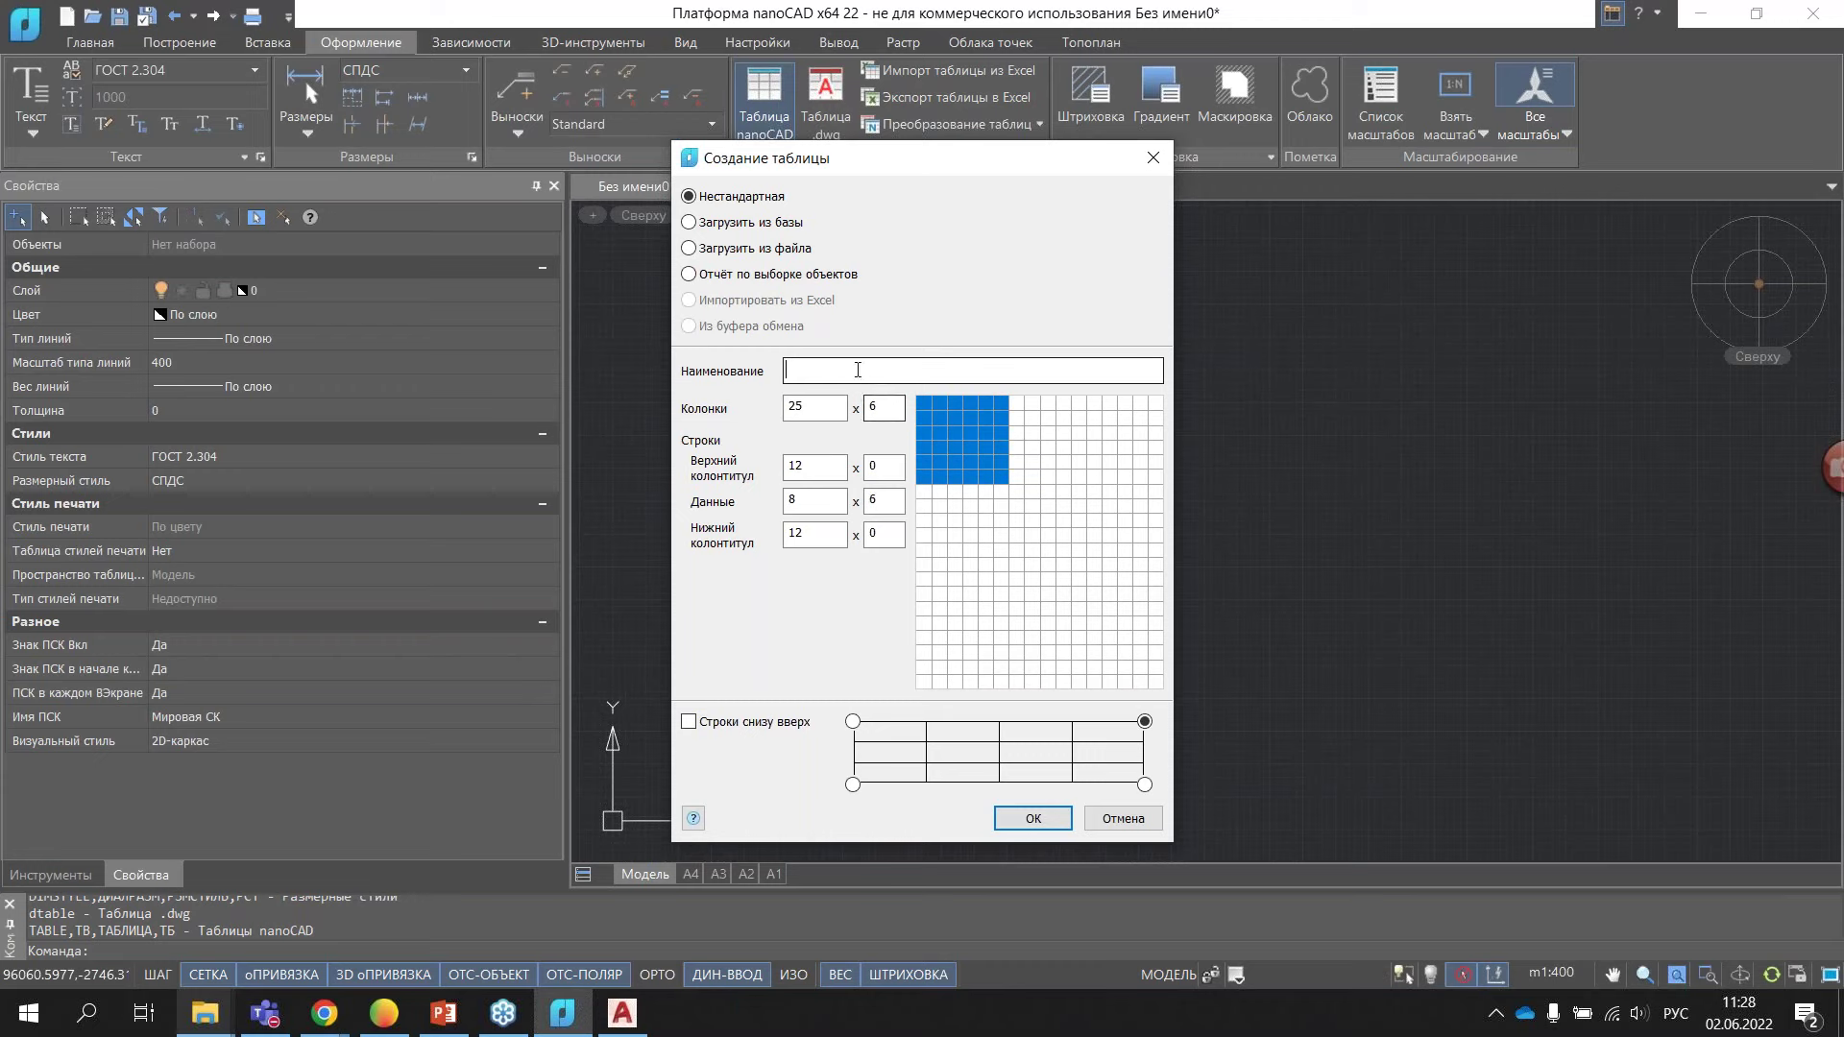
{"action": "type", "text": "Ta"}
{"action": "type", "text": "блица"}
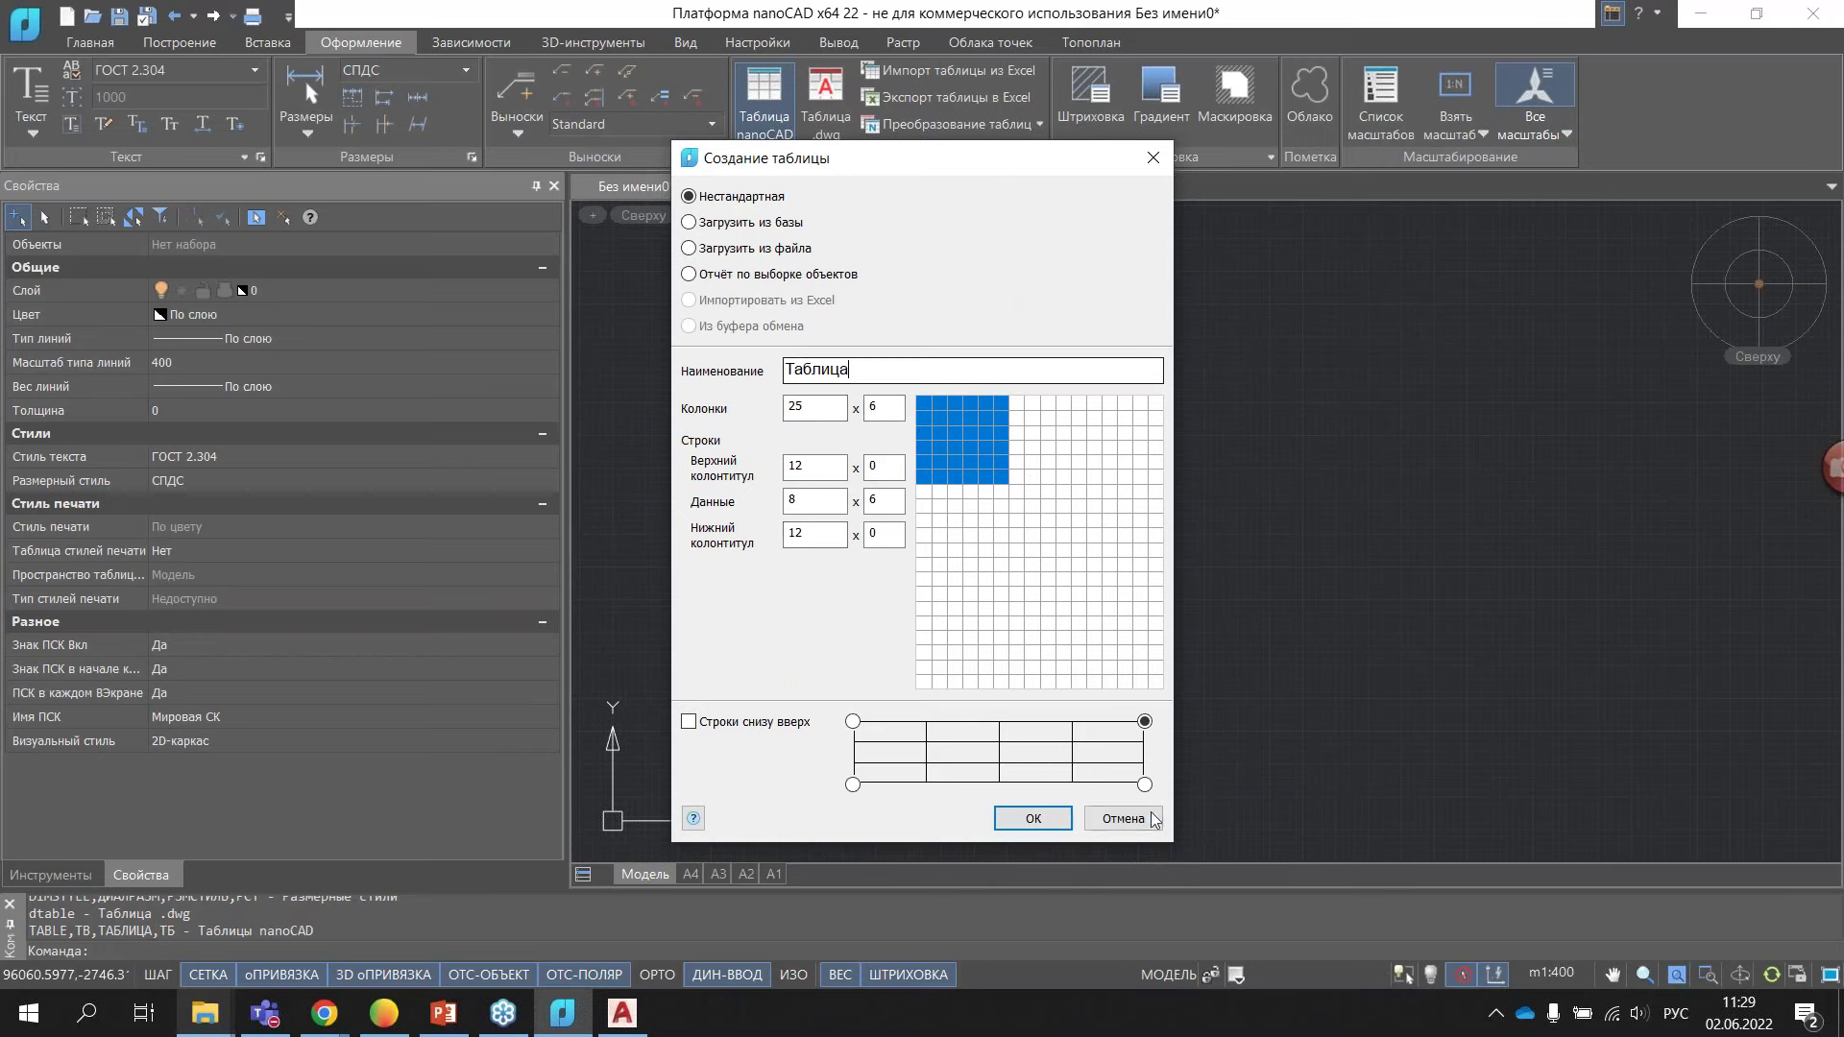
- Place the 6-column, 8-row table 'Таблица' in the drawing at scale 1:400 and select it
{"action": "left_click", "coordinate": [1051, 820]}
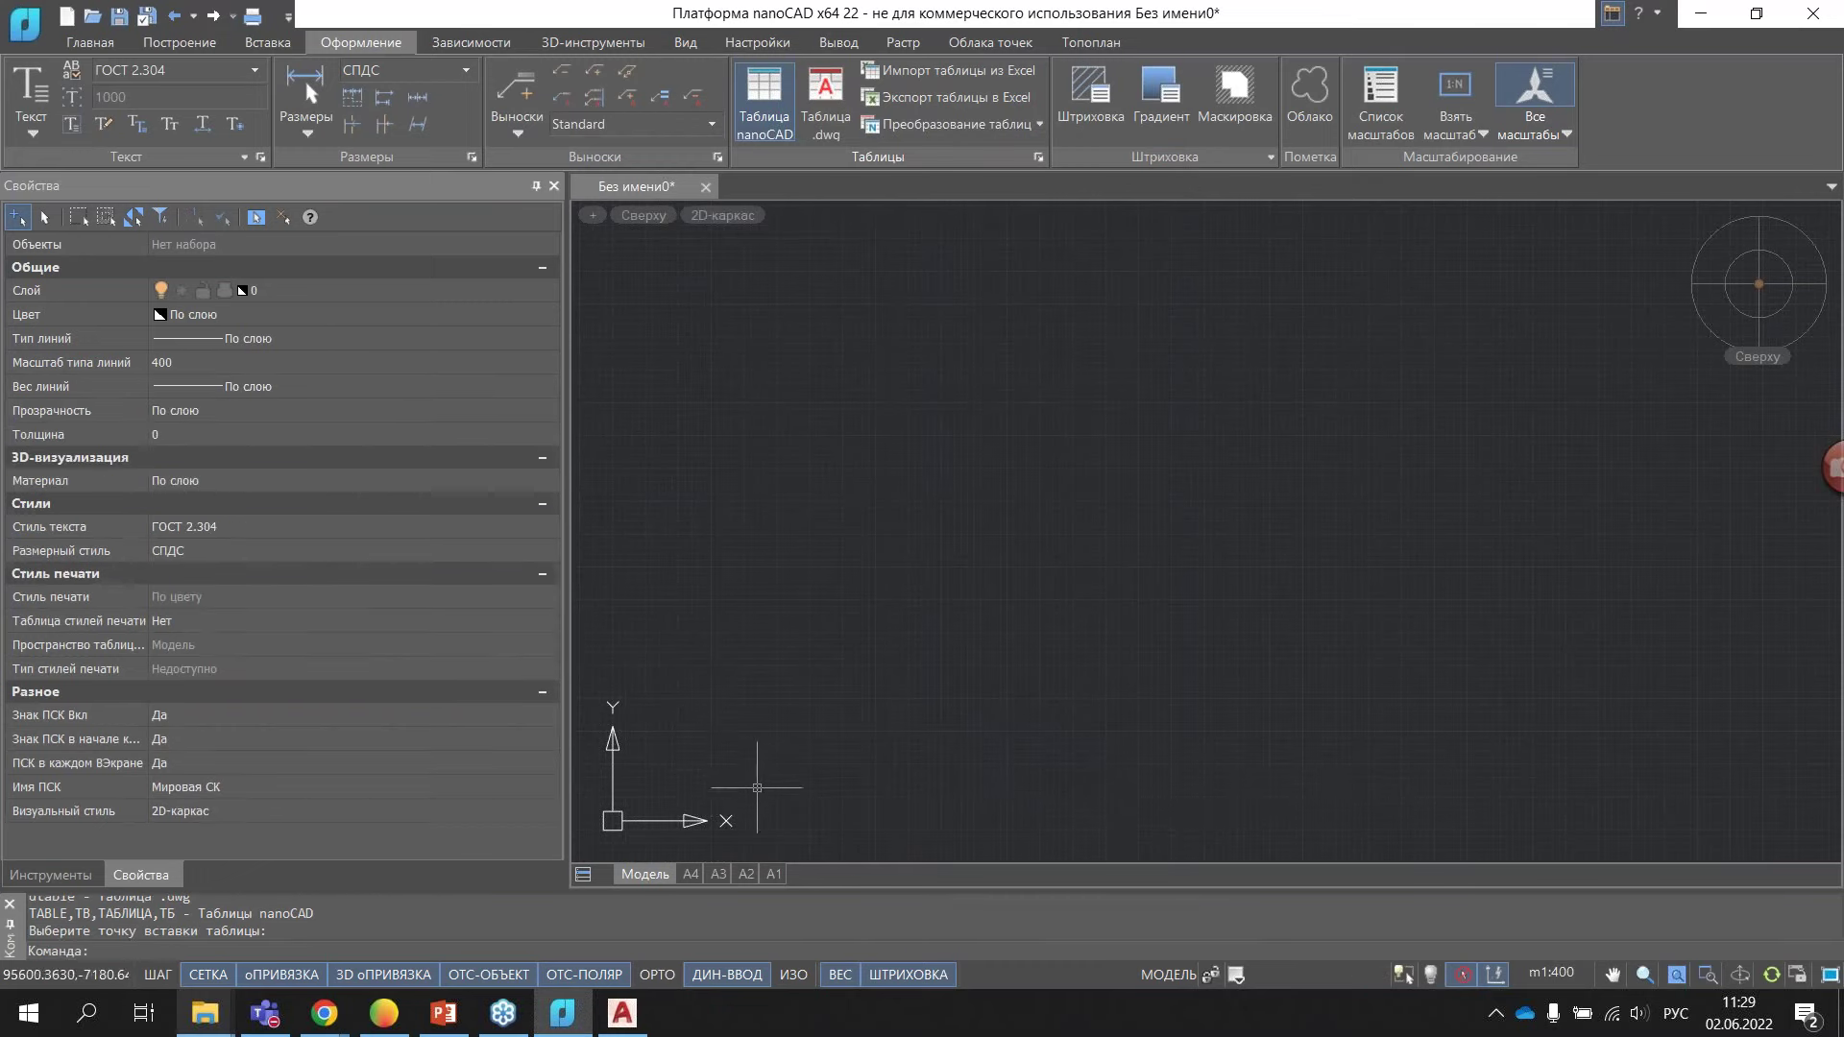
{"action": "left_click", "coordinate": [680, 728]}
{"action": "key", "text": "Escape"}
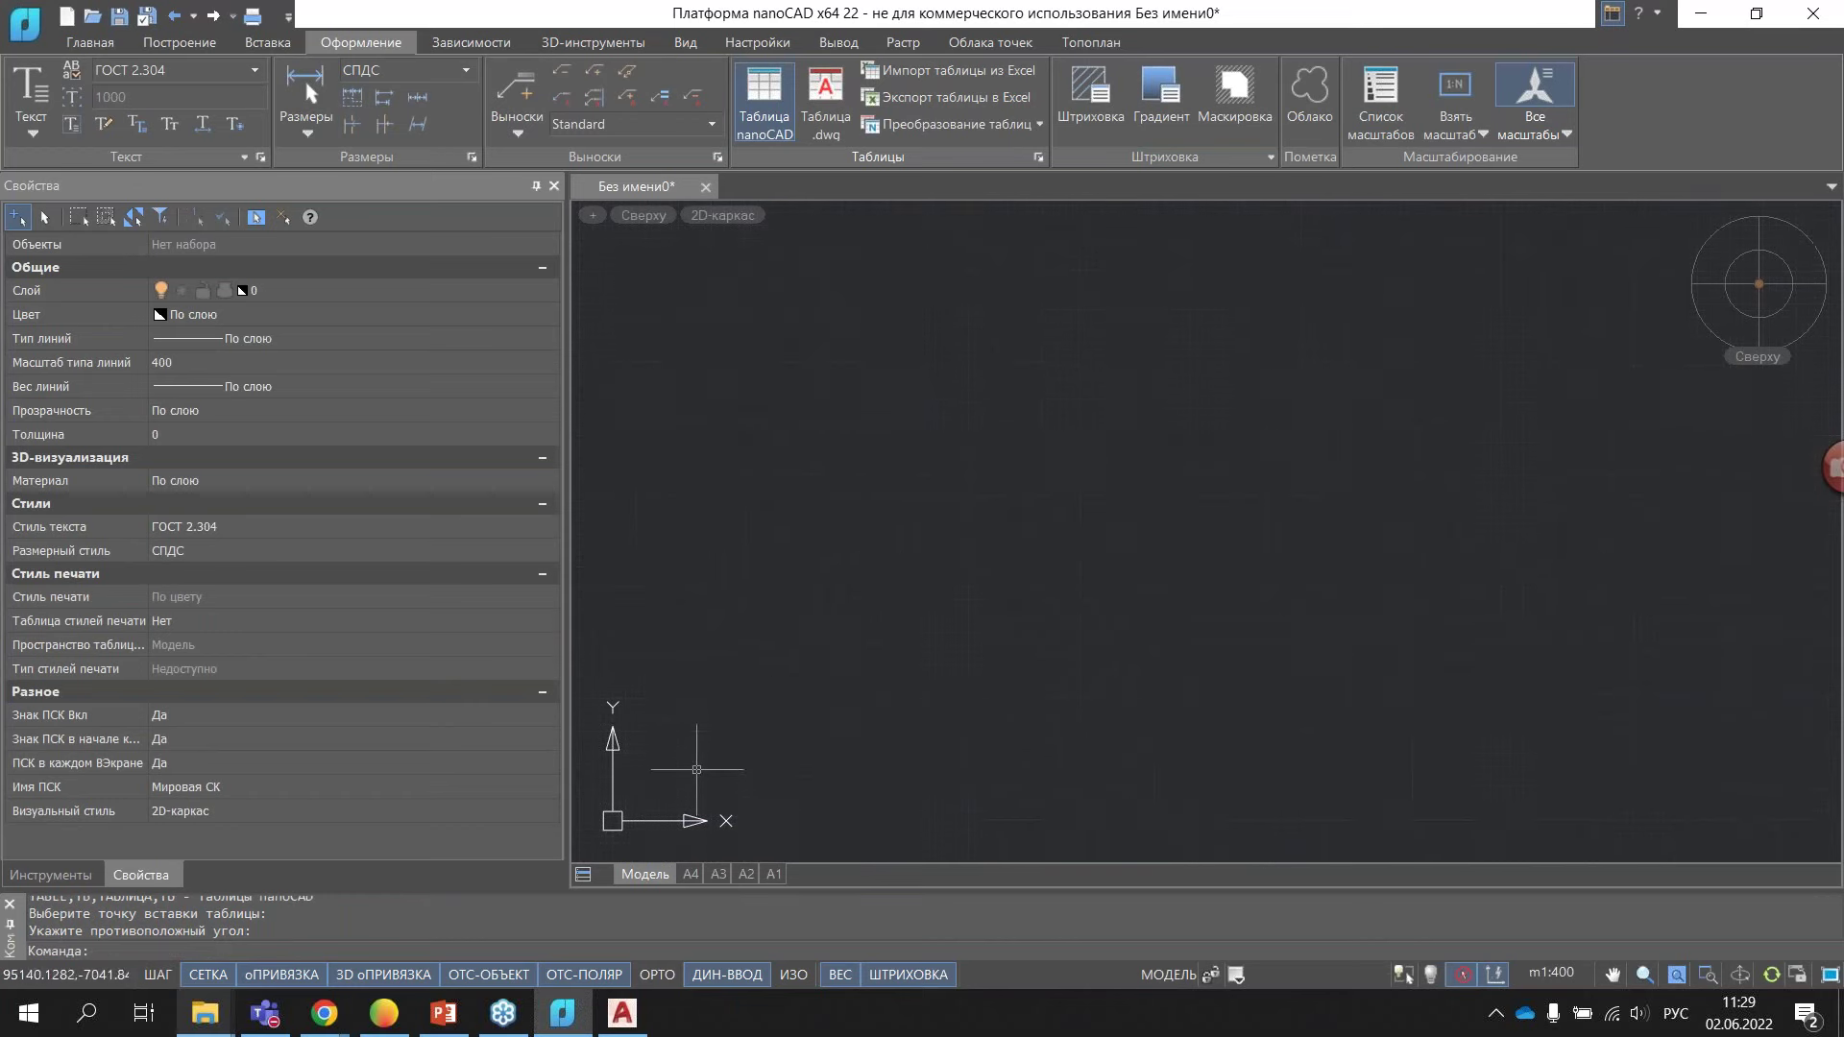
{"action": "left_click", "coordinate": [760, 101]}
{"action": "left_click", "coordinate": [1033, 817]}
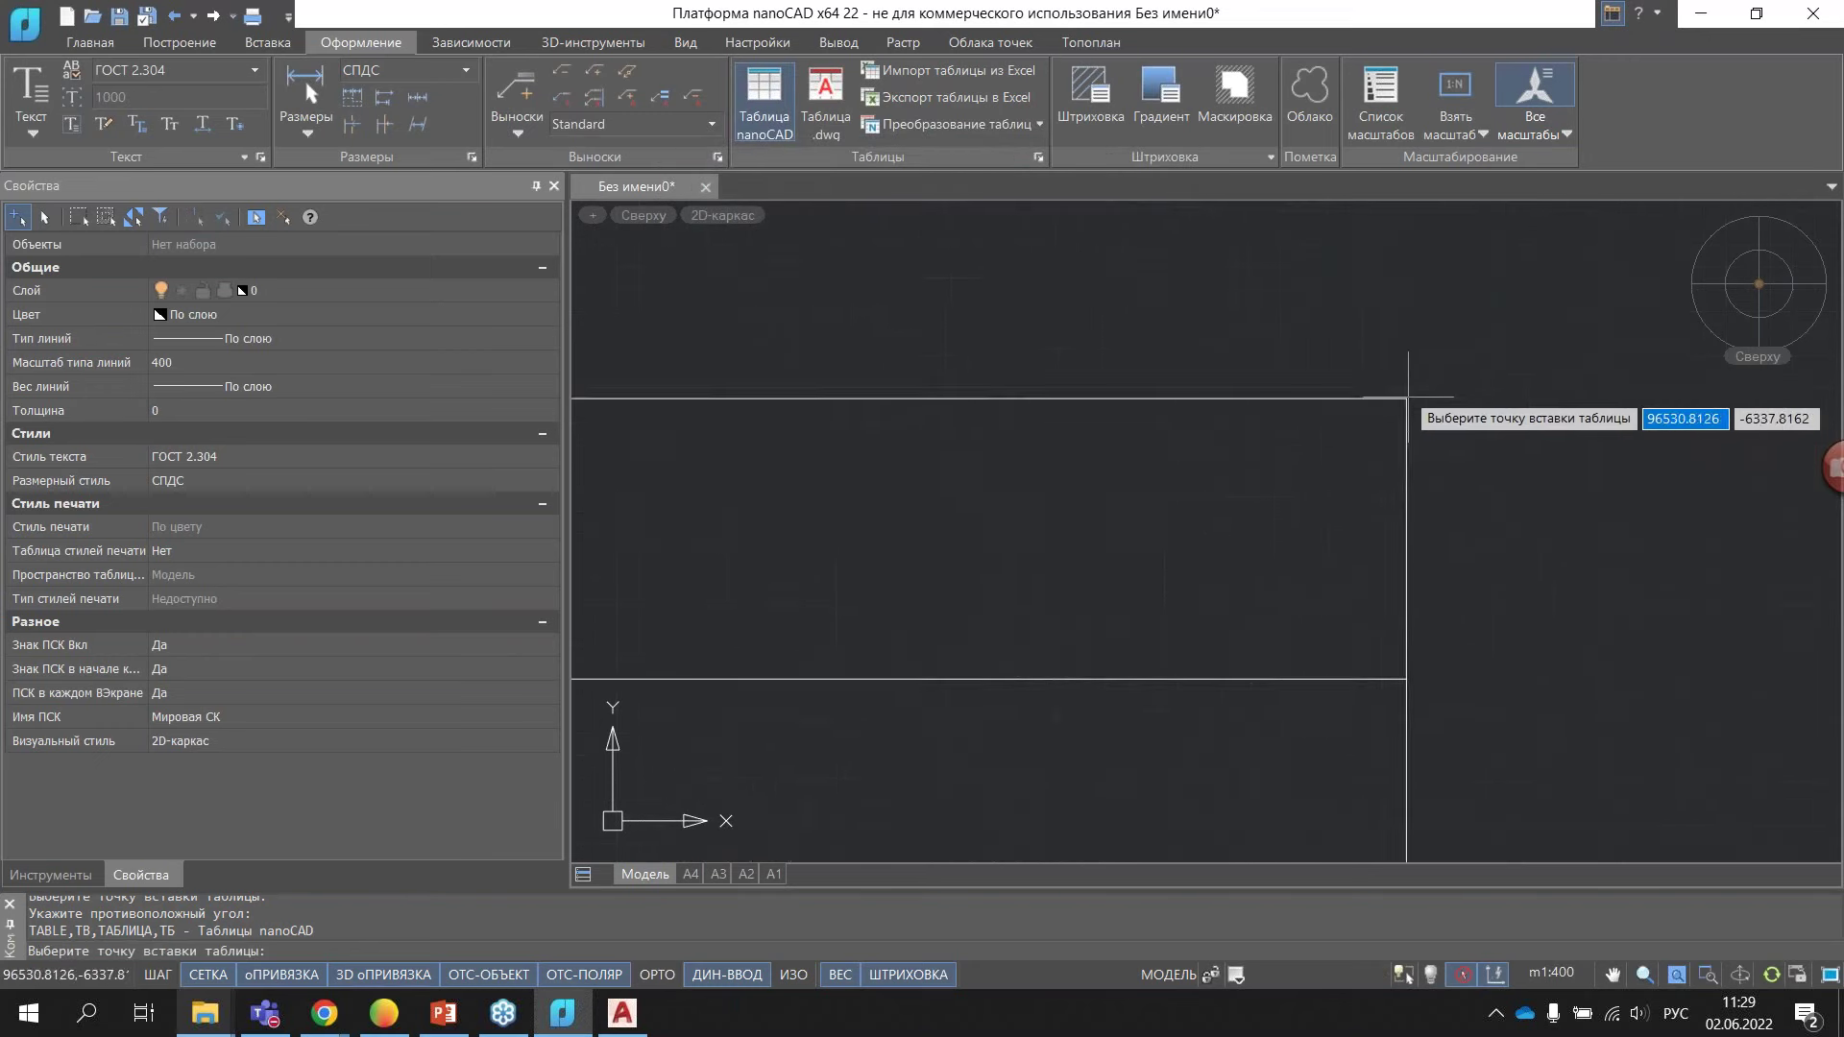
{"action": "middle_click_drag", "start_coordinate": [806, 693], "coordinate": [1293, 419]}
{"action": "left_click", "coordinate": [1293, 419]}
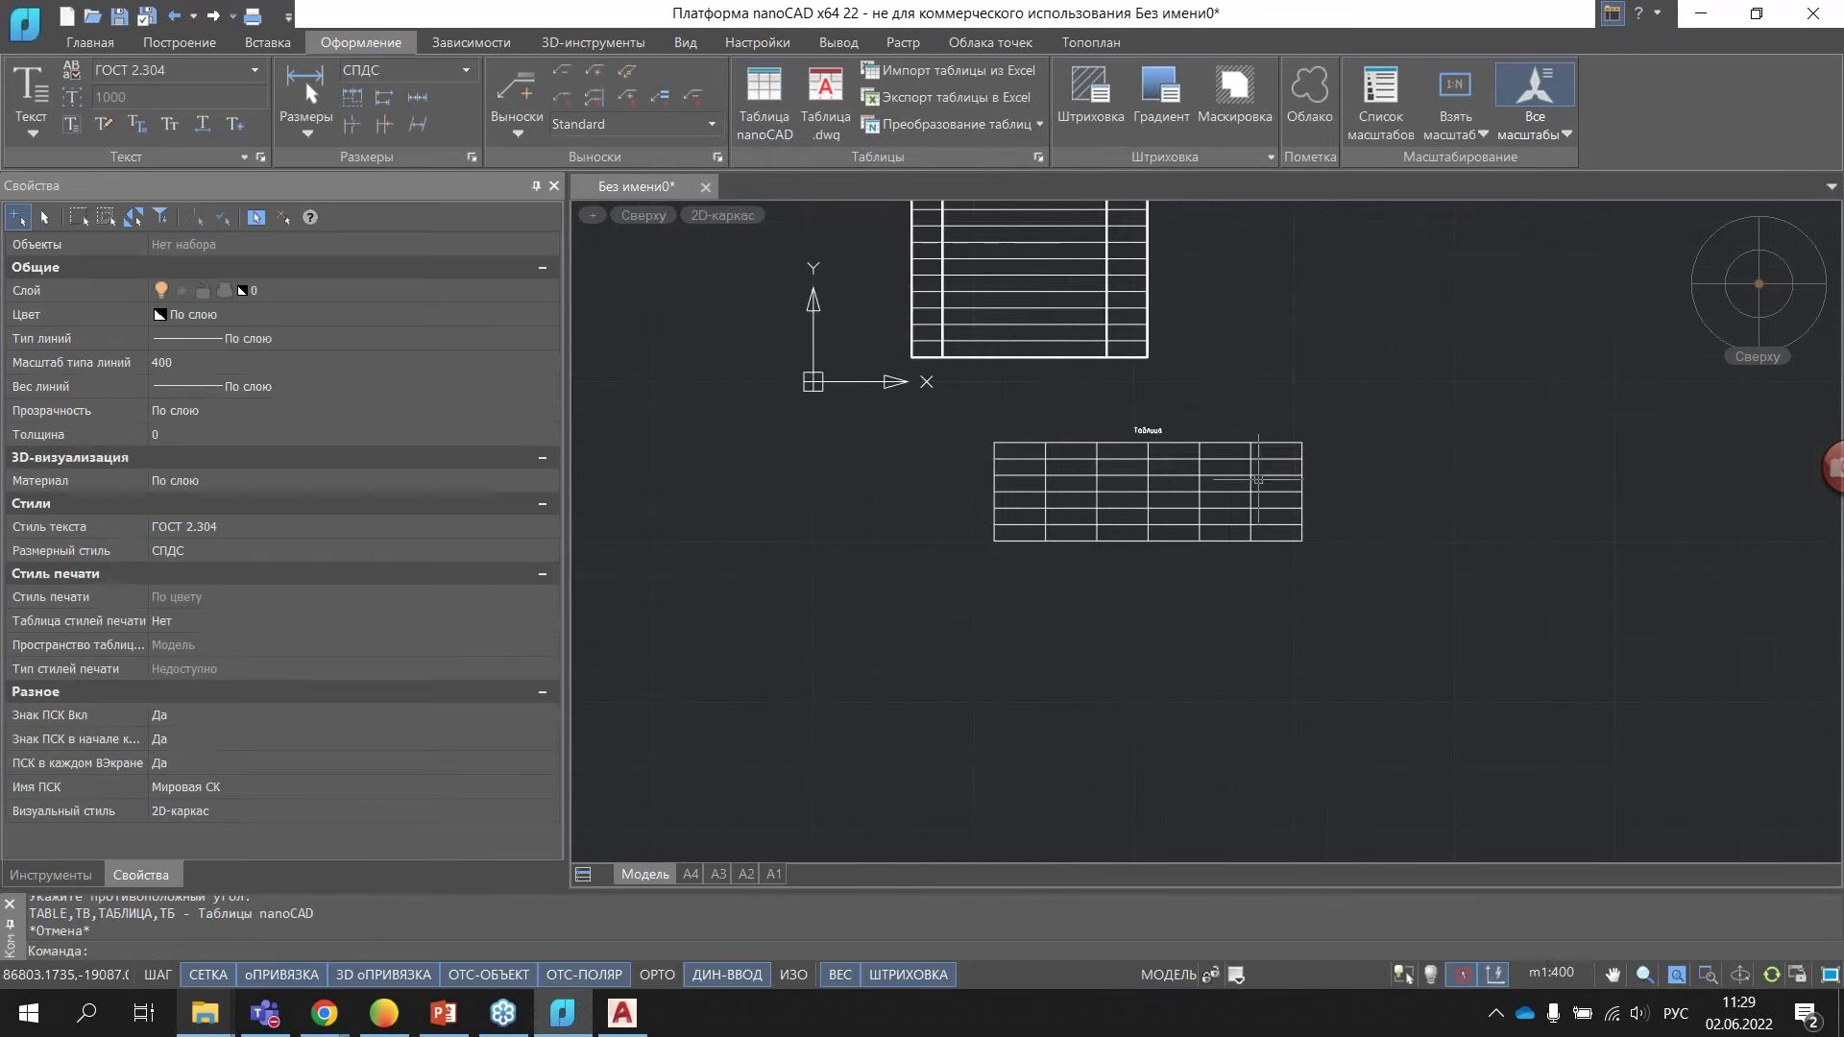
{"action": "left_click", "coordinate": [1169, 441]}
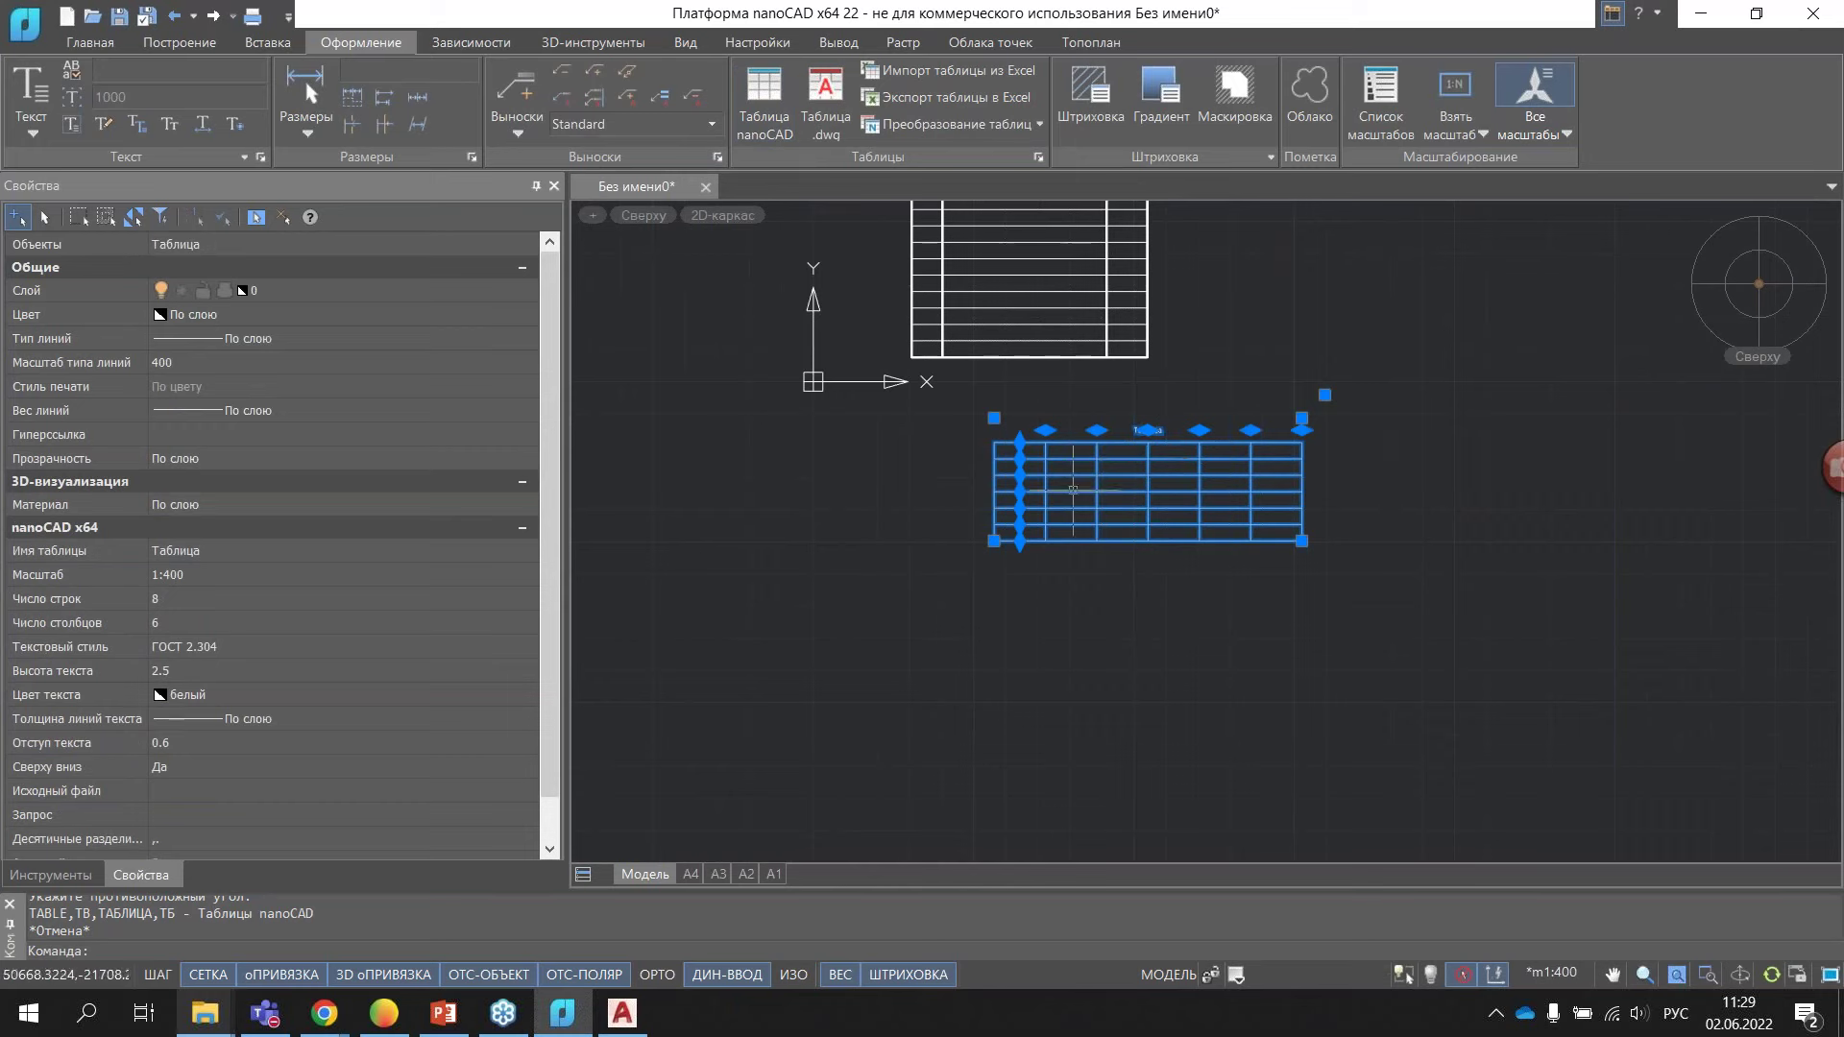
- Zoom to the drawing extents and add the Ведомость отверстий table to the selection
{"action": "scroll", "coordinate": [1048, 493], "scroll_direction": "up", "scroll_amount": 3}
{"action": "scroll", "coordinate": [1047, 452], "scroll_direction": "up", "scroll_amount": 3}
{"action": "scroll", "coordinate": [1040, 461], "scroll_direction": "down", "scroll_amount": 3}
{"action": "scroll", "coordinate": [1047, 461], "scroll_direction": "down", "scroll_amount": 1}
{"action": "scroll", "coordinate": [1062, 461], "scroll_direction": "up", "scroll_amount": 2}
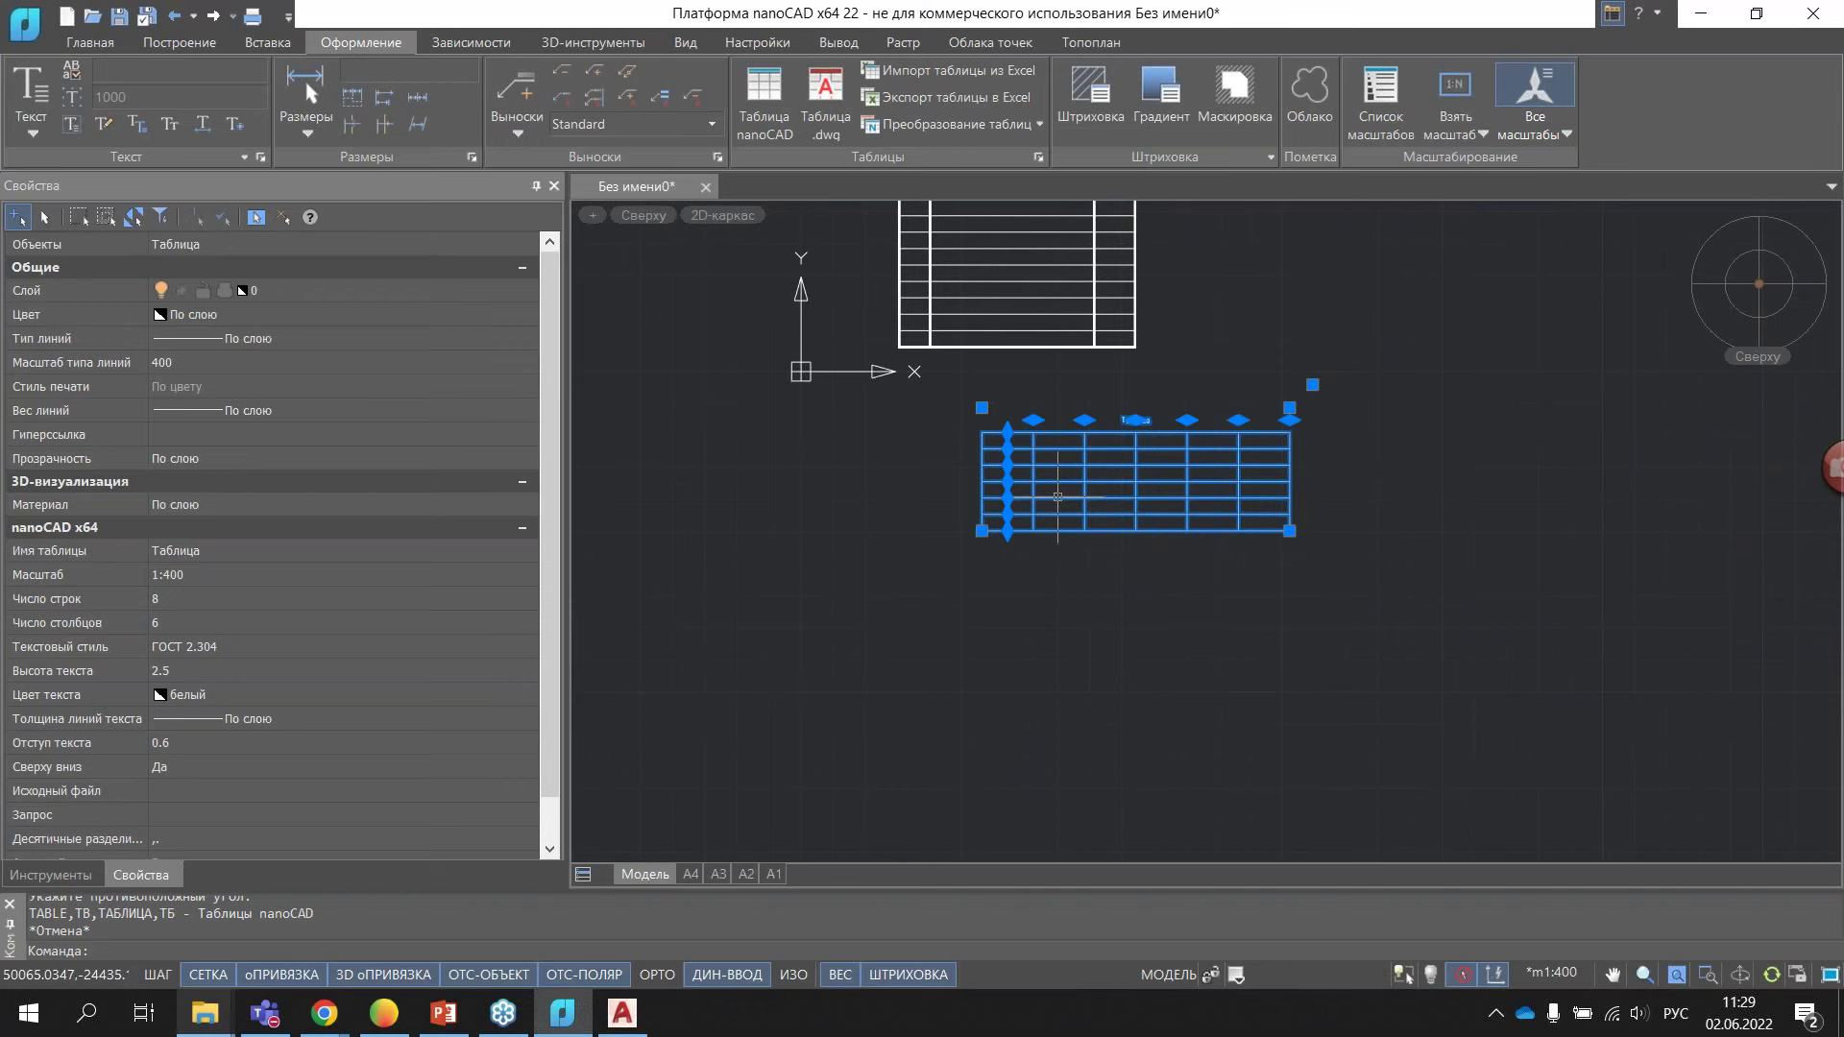
{"action": "scroll", "coordinate": [1058, 502], "scroll_direction": "up", "scroll_amount": 1}
{"action": "scroll", "coordinate": [1061, 510], "scroll_direction": "up", "scroll_amount": 4}
{"action": "scroll", "coordinate": [1055, 463], "scroll_direction": "down", "scroll_amount": 5}
{"action": "middle_click", "coordinate": [1055, 463]}
{"action": "middle_click", "coordinate": [1055, 463]}
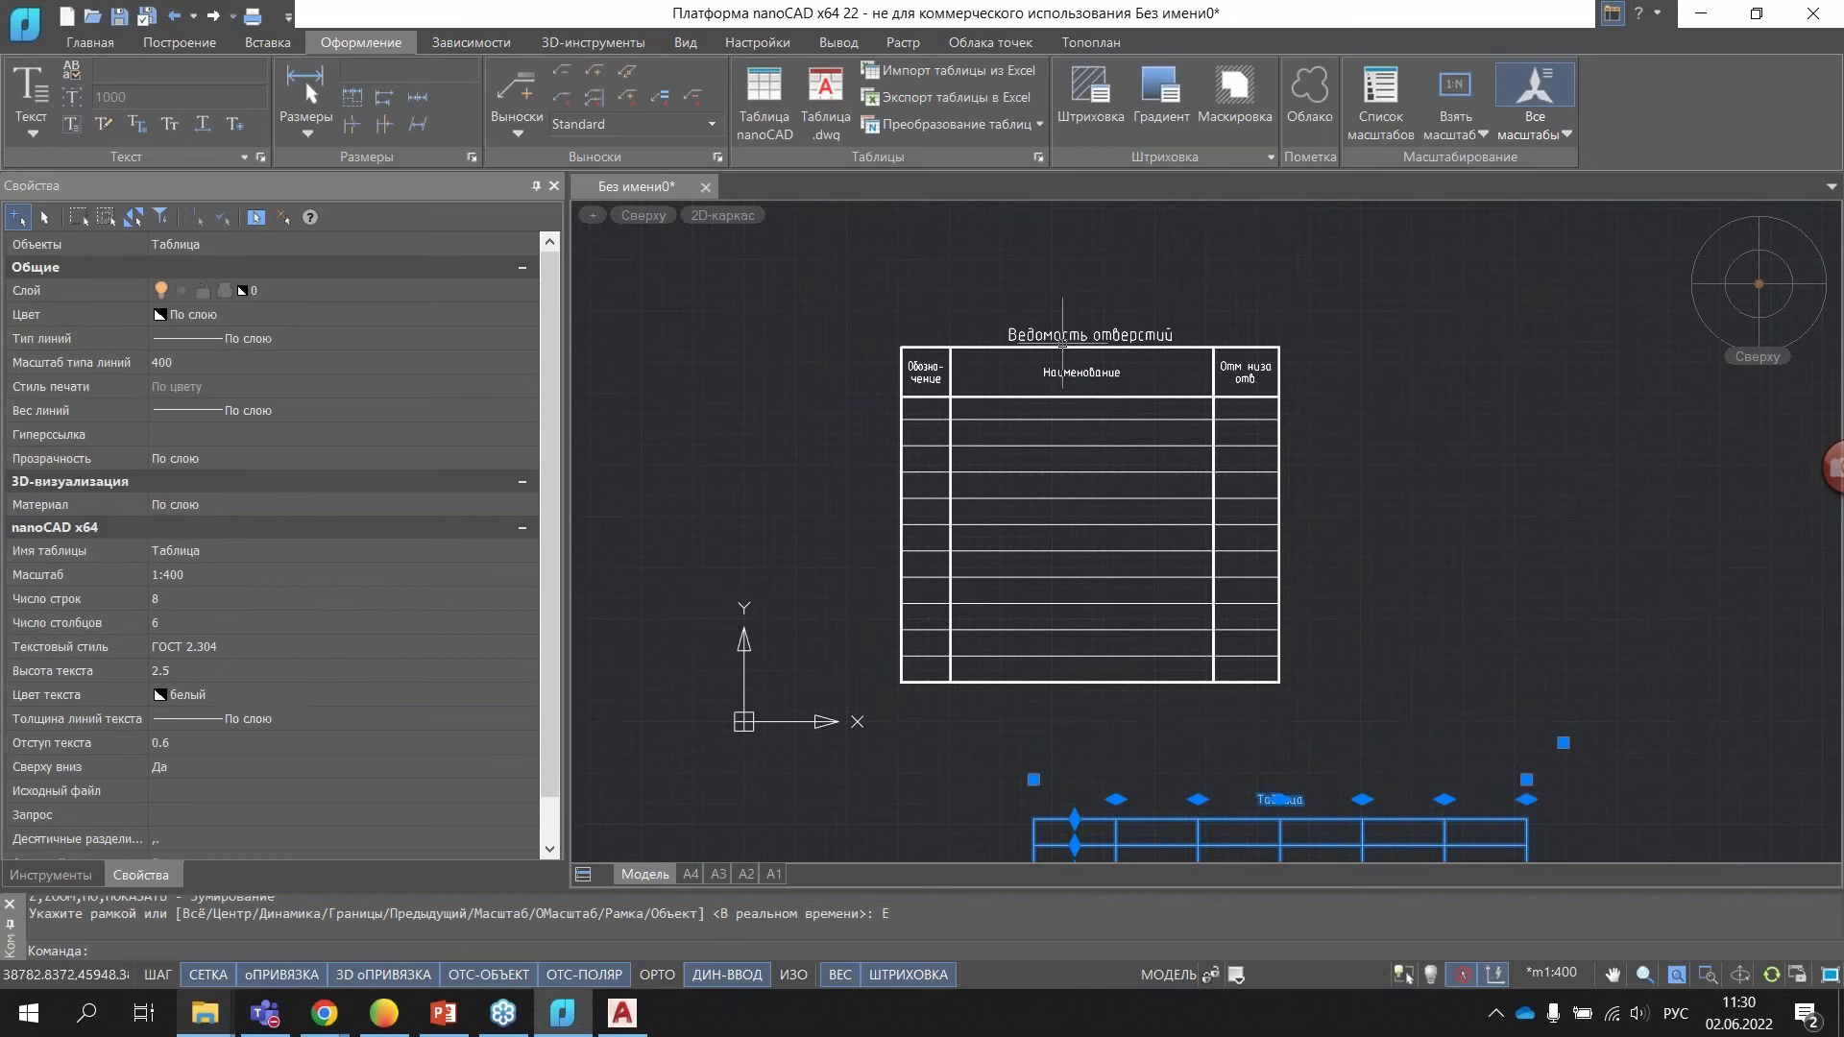
{"action": "left_click", "coordinate": [1062, 347]}
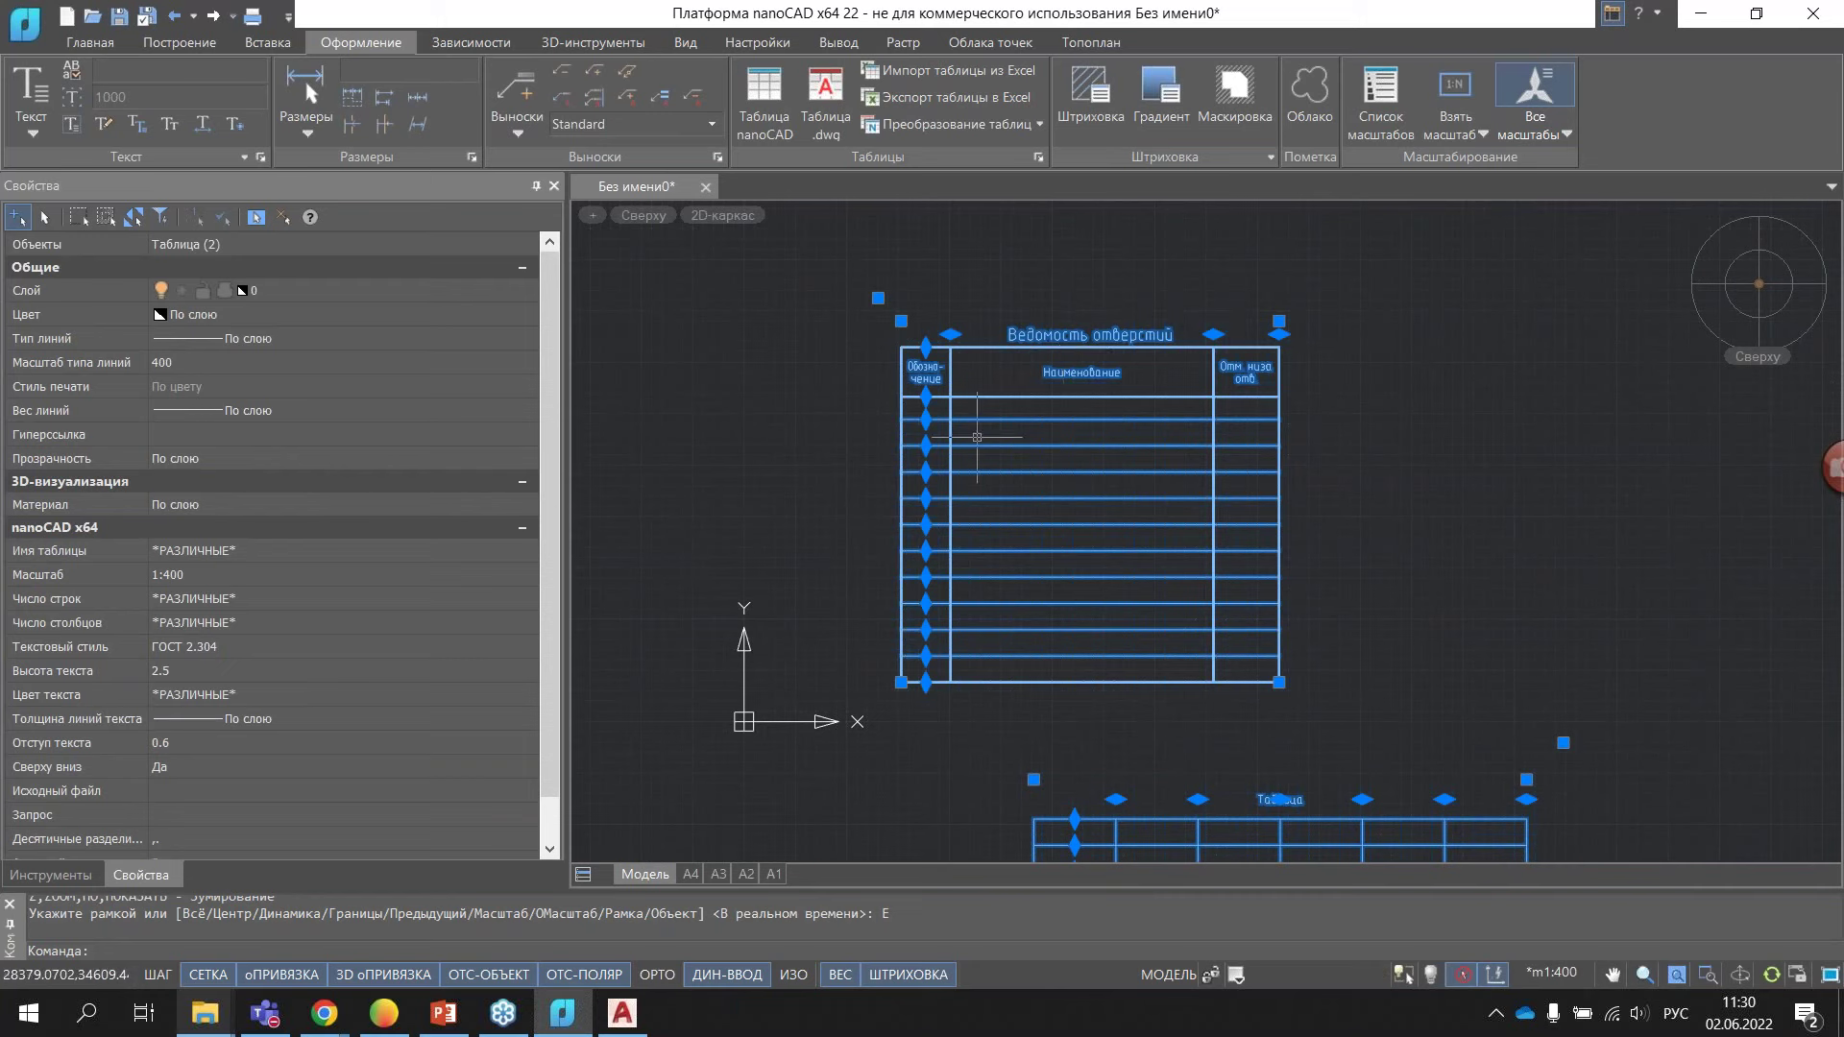
- Insert a 4-column .dwg table to the right of Ведомость отверстий and select it
{"action": "left_click", "coordinate": [823, 103]}
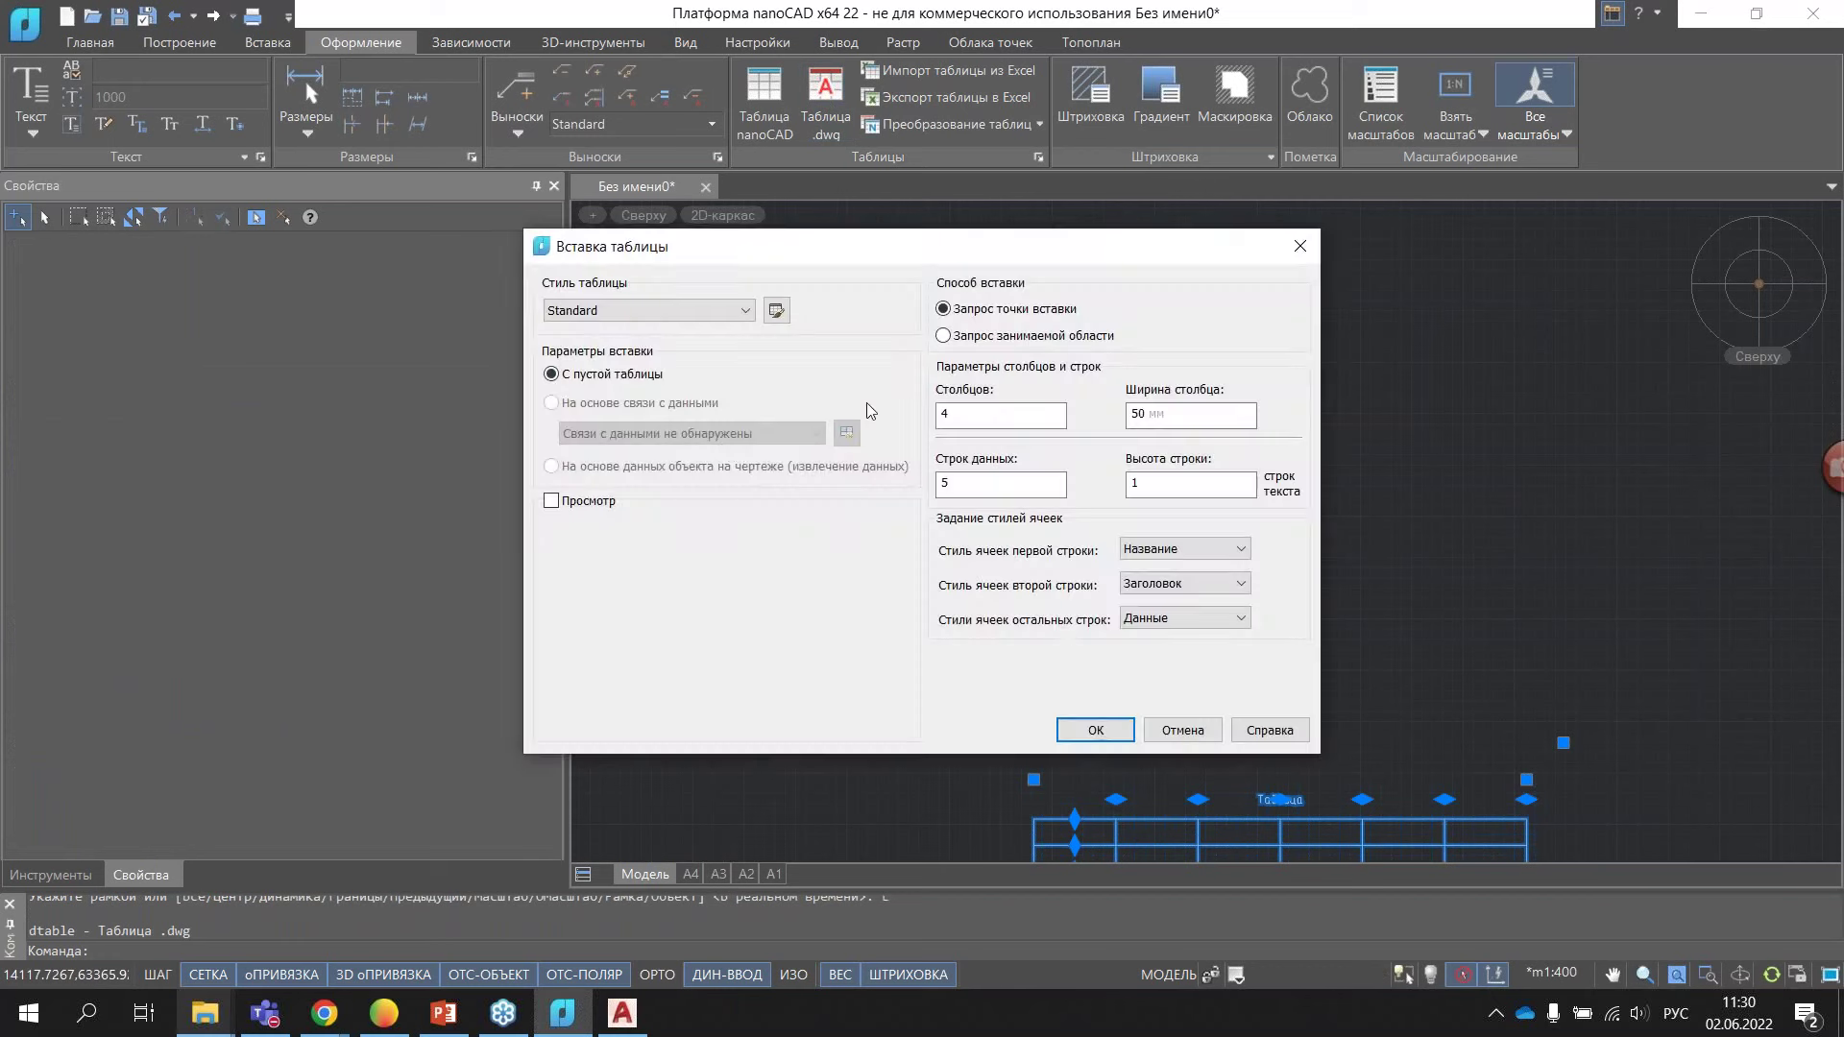
{"action": "left_click", "coordinate": [1097, 732]}
{"action": "left_click", "coordinate": [1413, 413]}
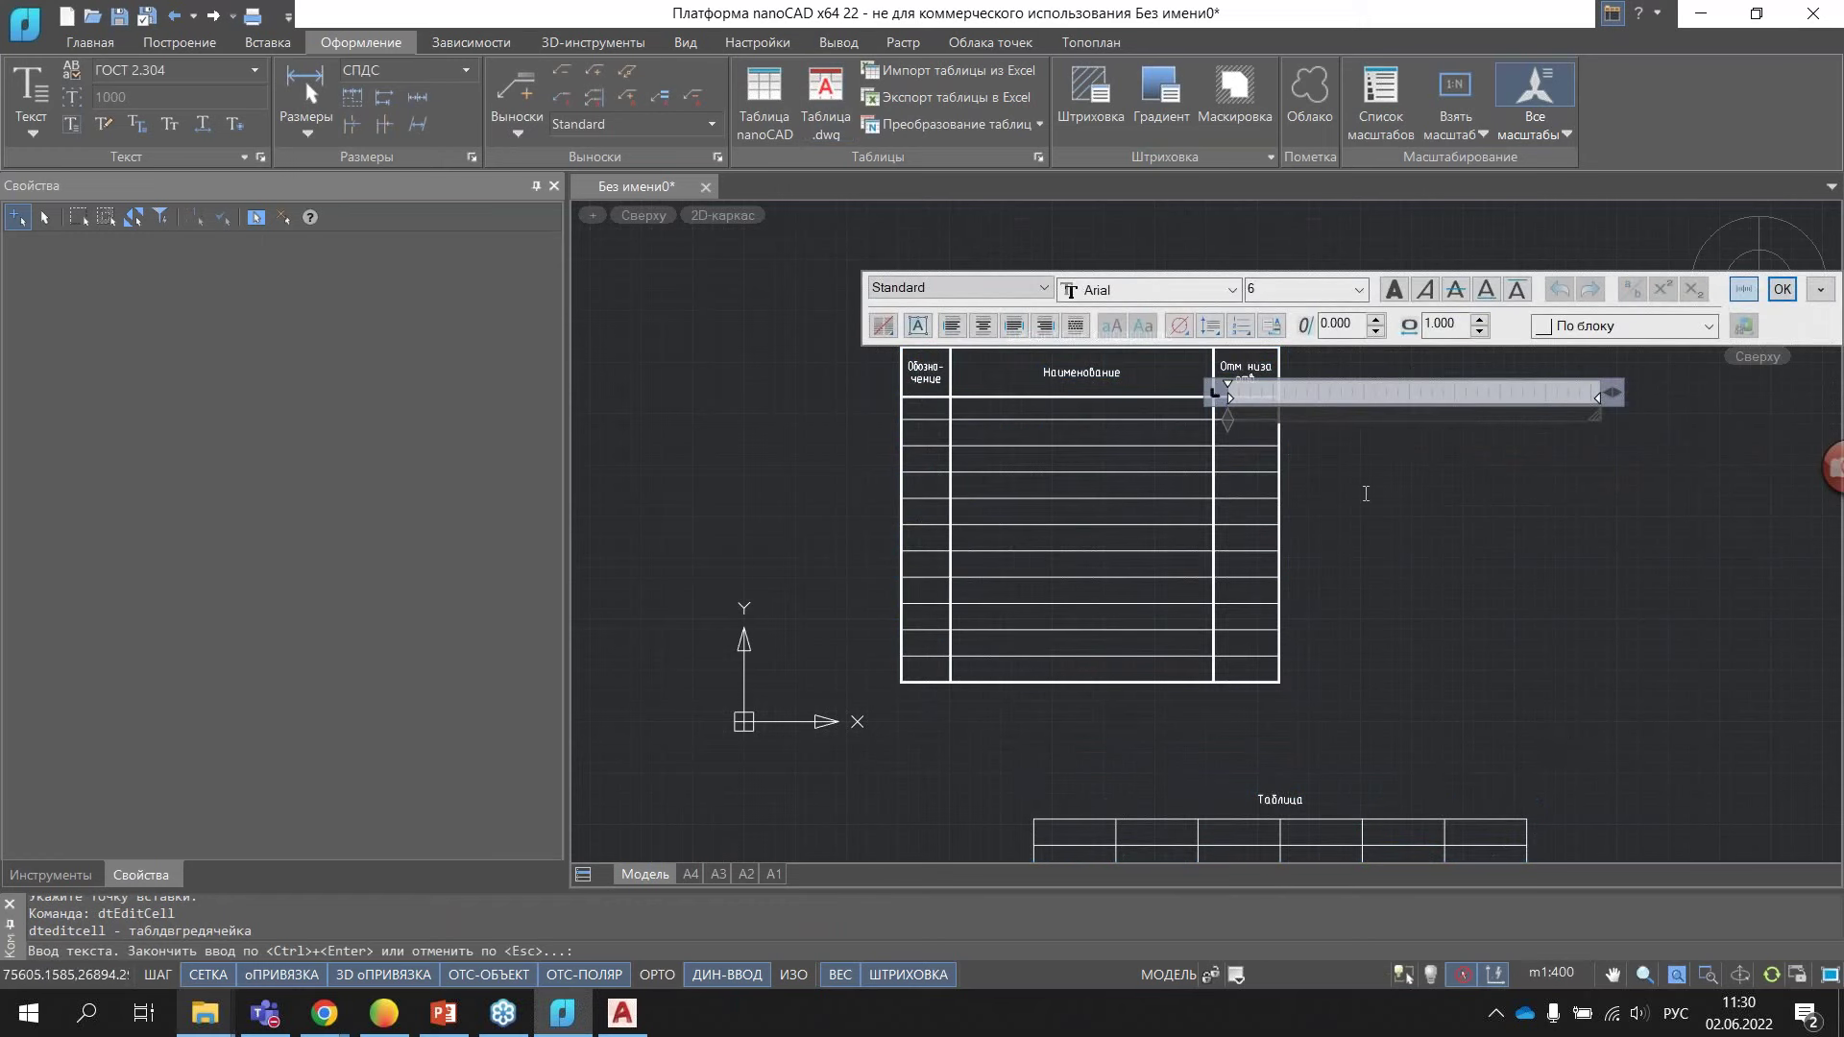
{"action": "key", "text": "Escape"}
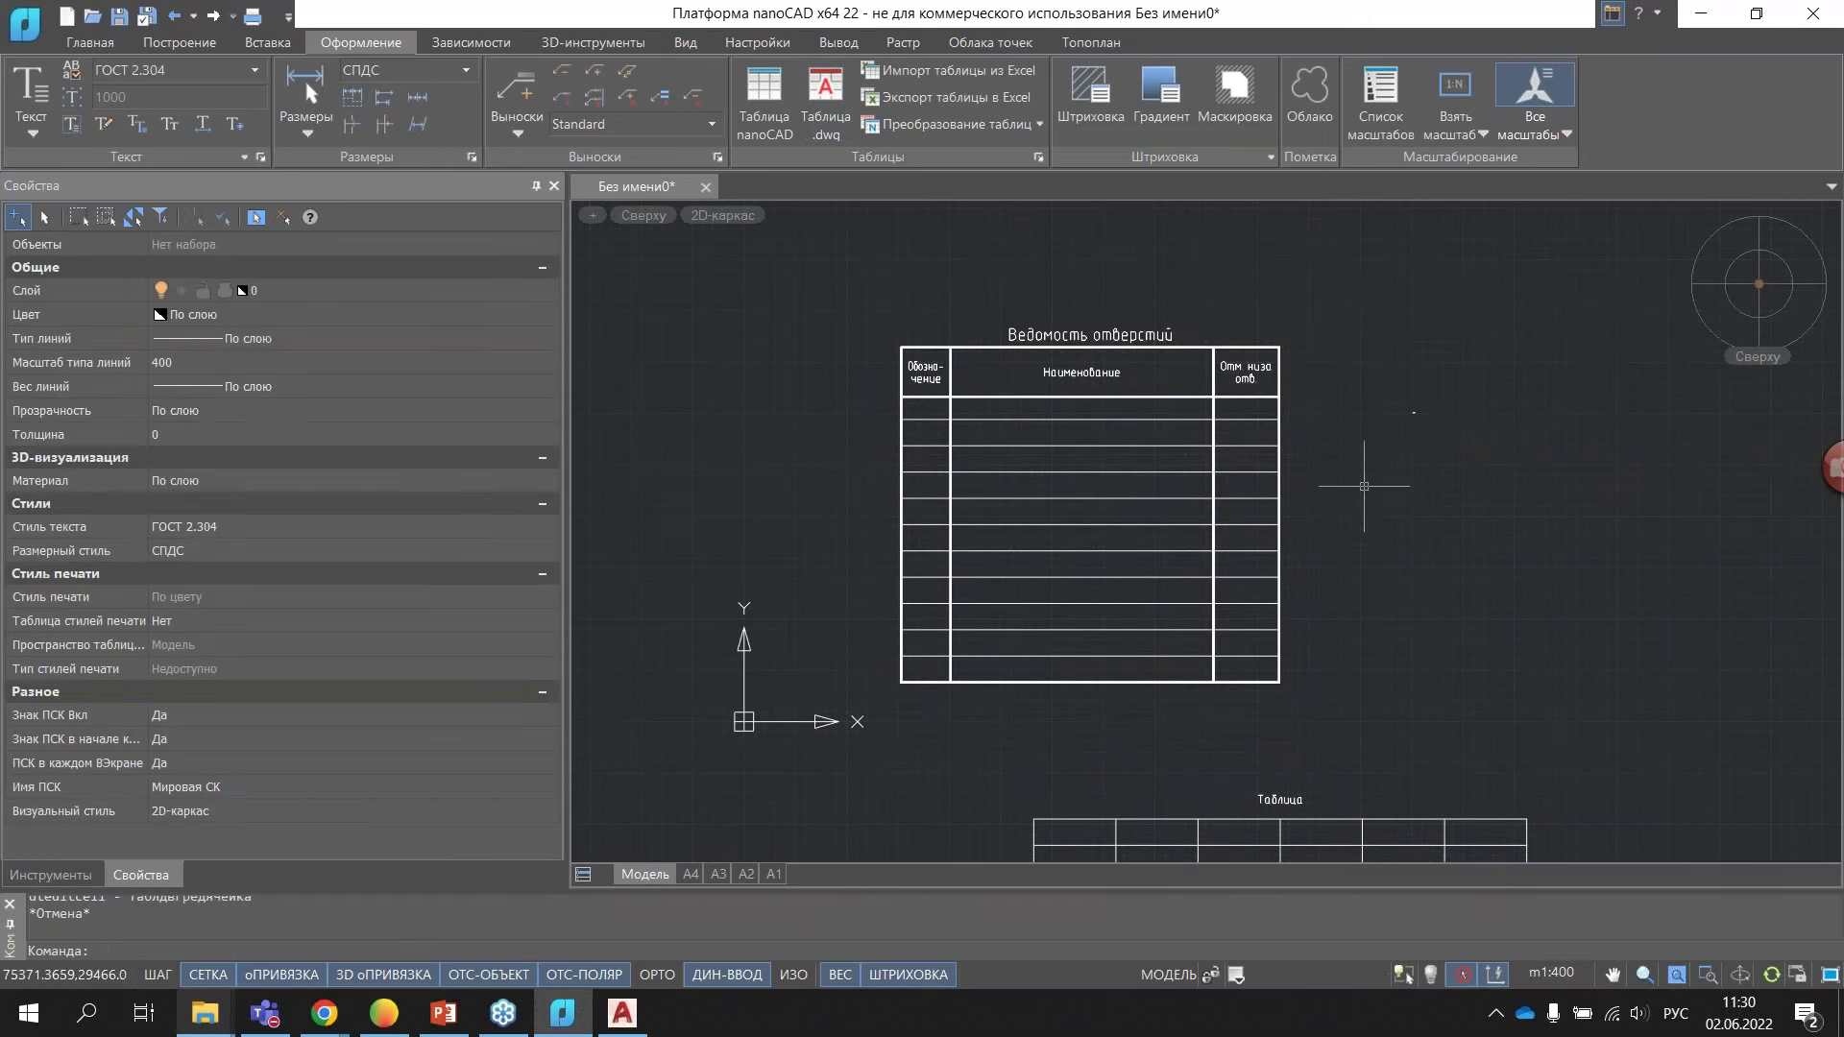
{"action": "left_click", "coordinate": [1374, 376]}
{"action": "left_click", "coordinate": [1468, 552]}
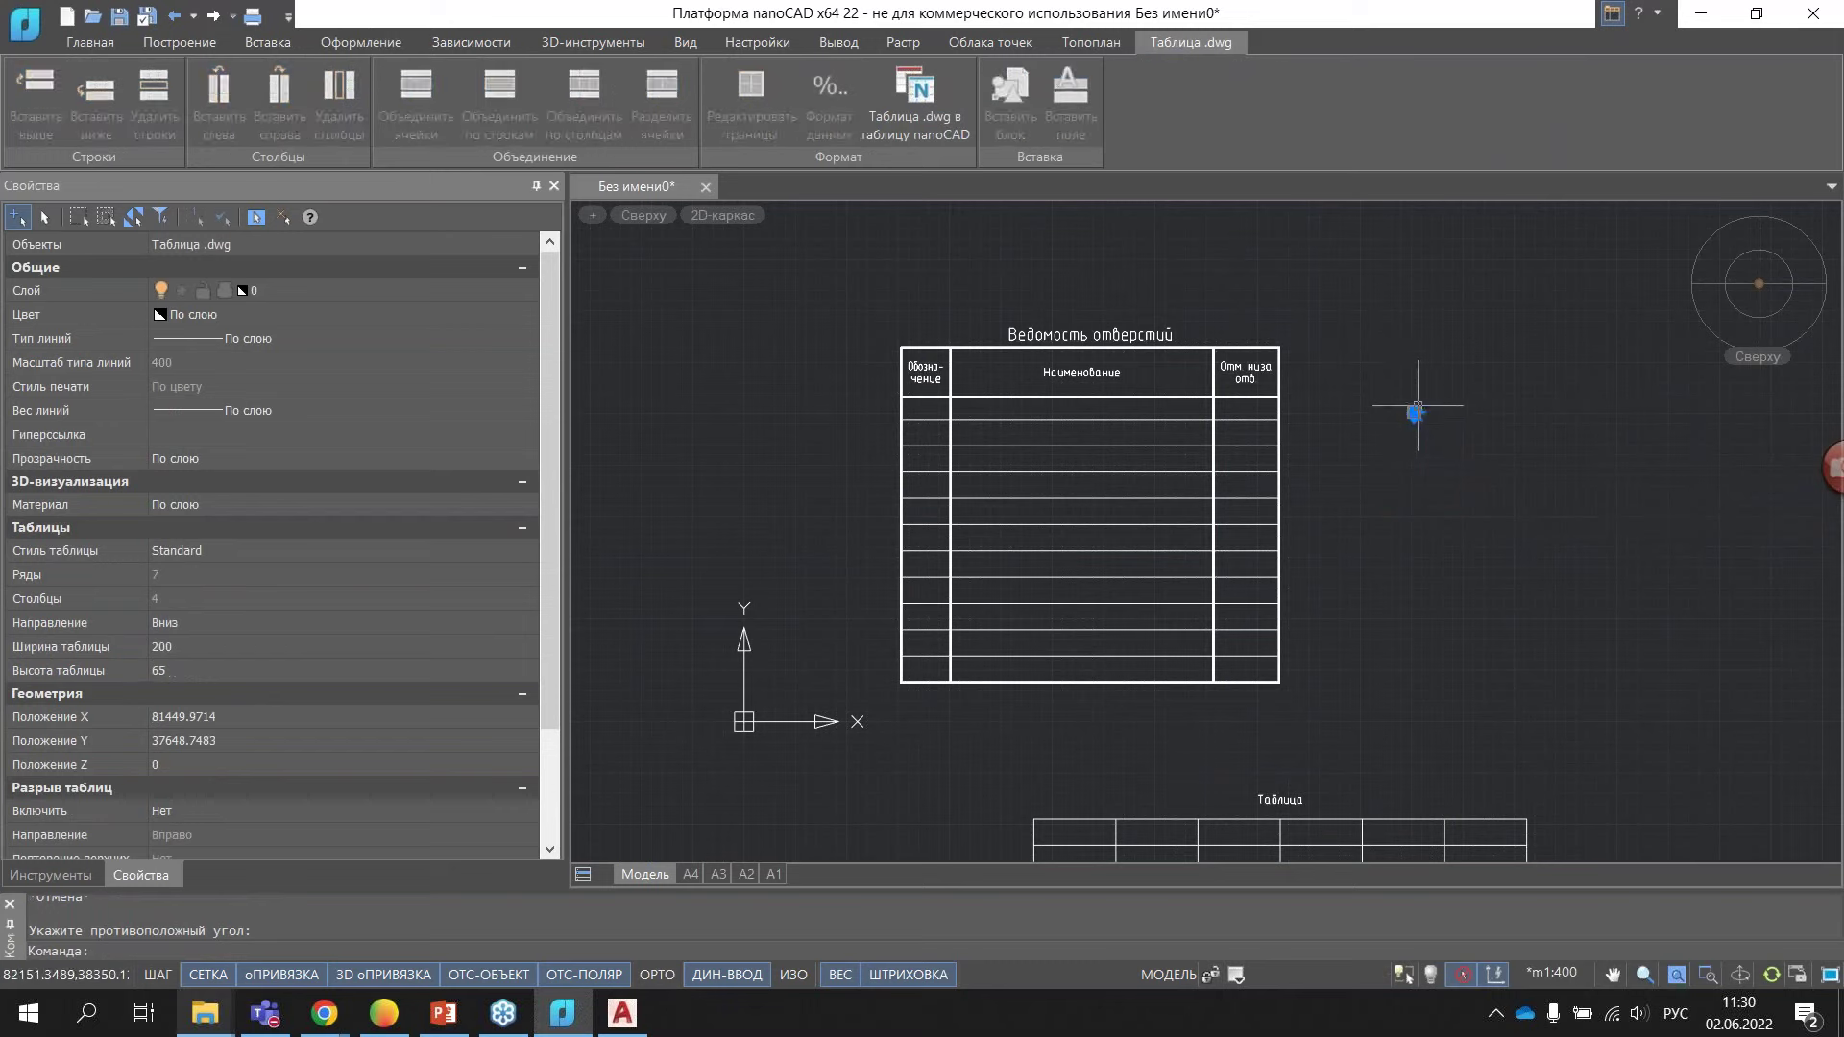
- Stretch the .dwg table by its corner grip to about 51149 × 30752
{"action": "scroll", "coordinate": [1419, 423], "scroll_direction": "up", "scroll_amount": 2}
{"action": "scroll", "coordinate": [1338, 374], "scroll_direction": "up", "scroll_amount": 1}
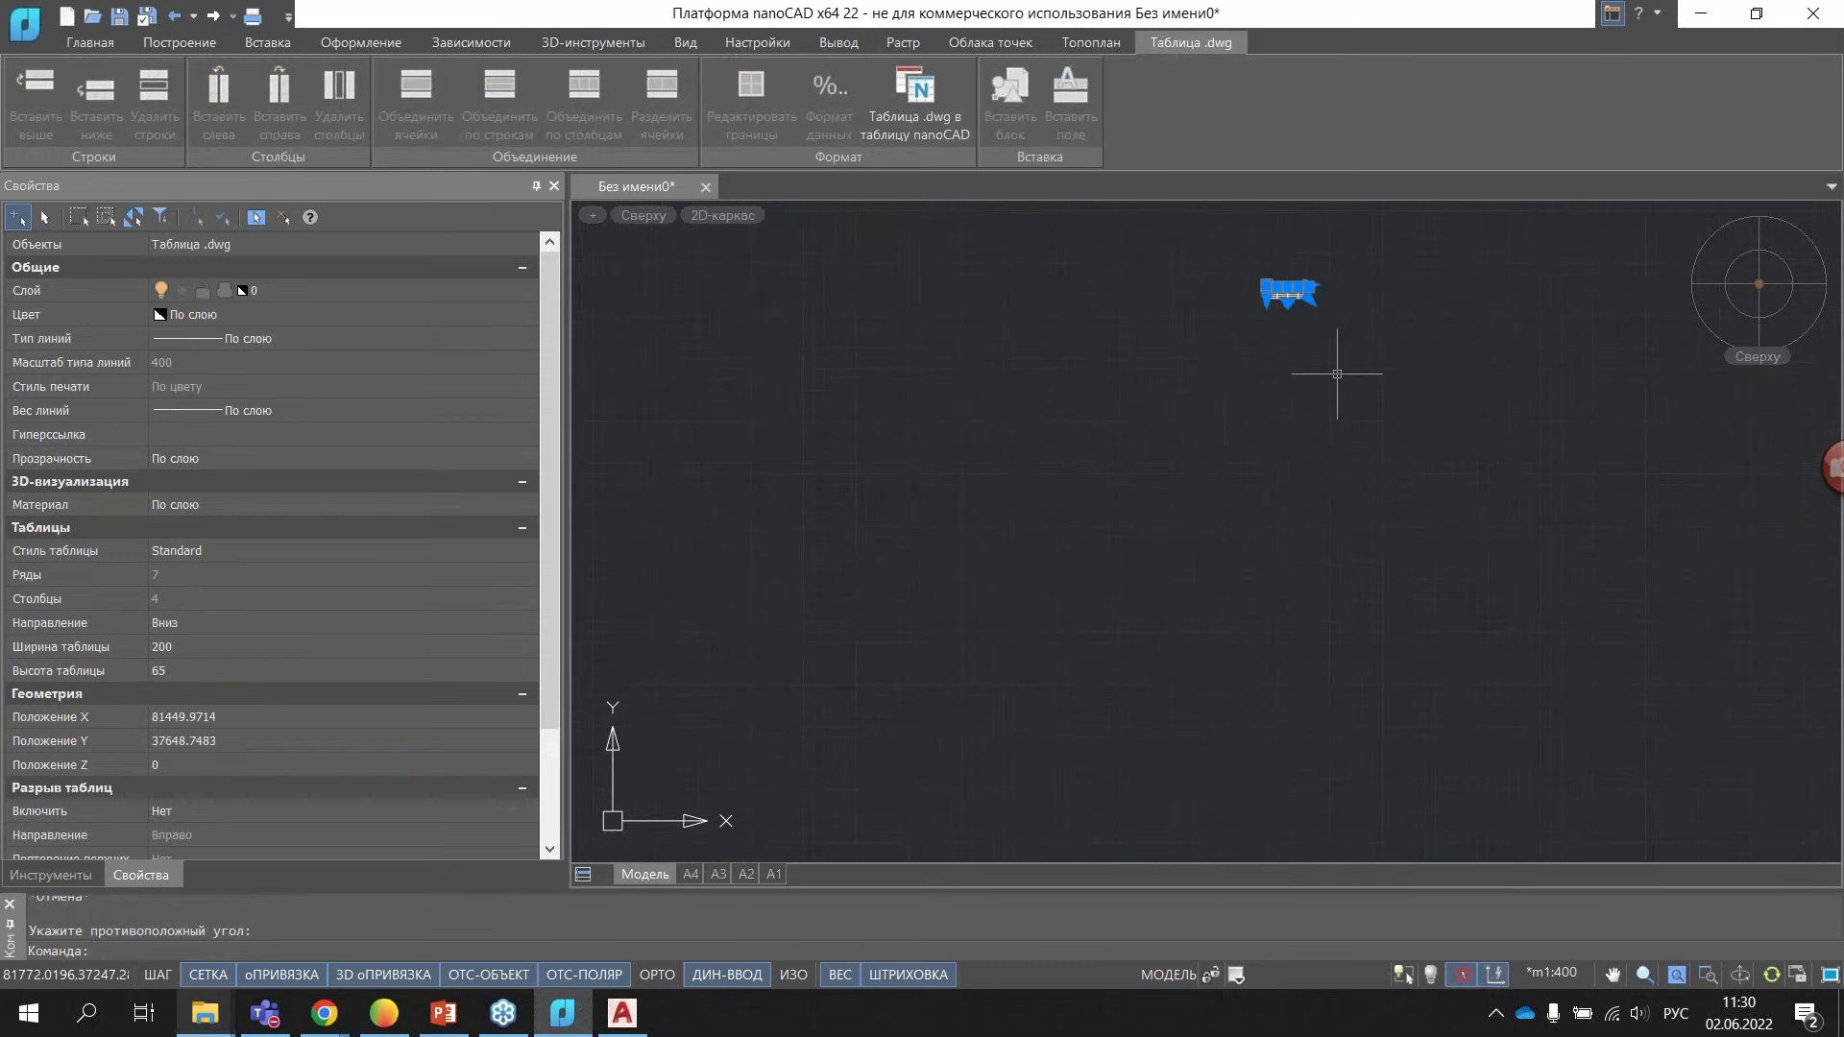
{"action": "left_click", "coordinate": [1310, 298]}
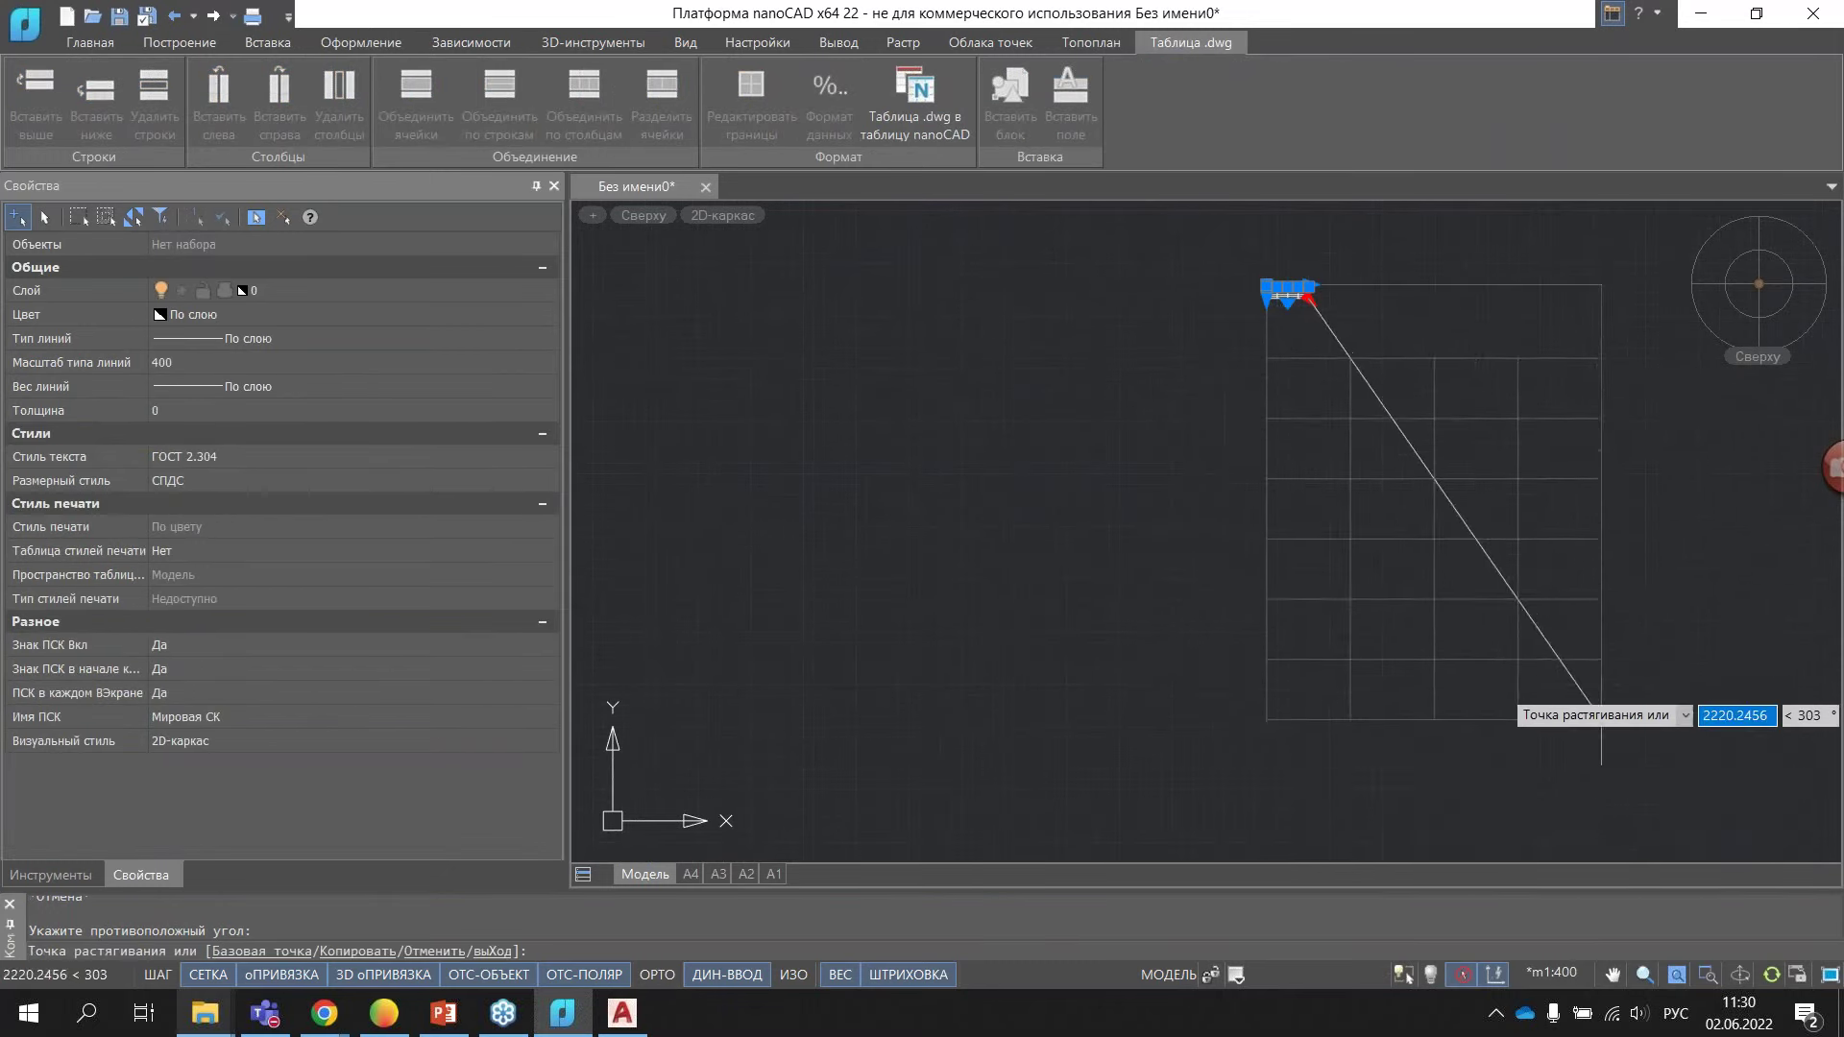
{"action": "scroll", "coordinate": [1474, 605], "scroll_direction": "down", "scroll_amount": 2}
{"action": "scroll", "coordinate": [1527, 655], "scroll_direction": "down", "scroll_amount": 2}
{"action": "scroll", "coordinate": [1526, 654], "scroll_direction": "down", "scroll_amount": 2}
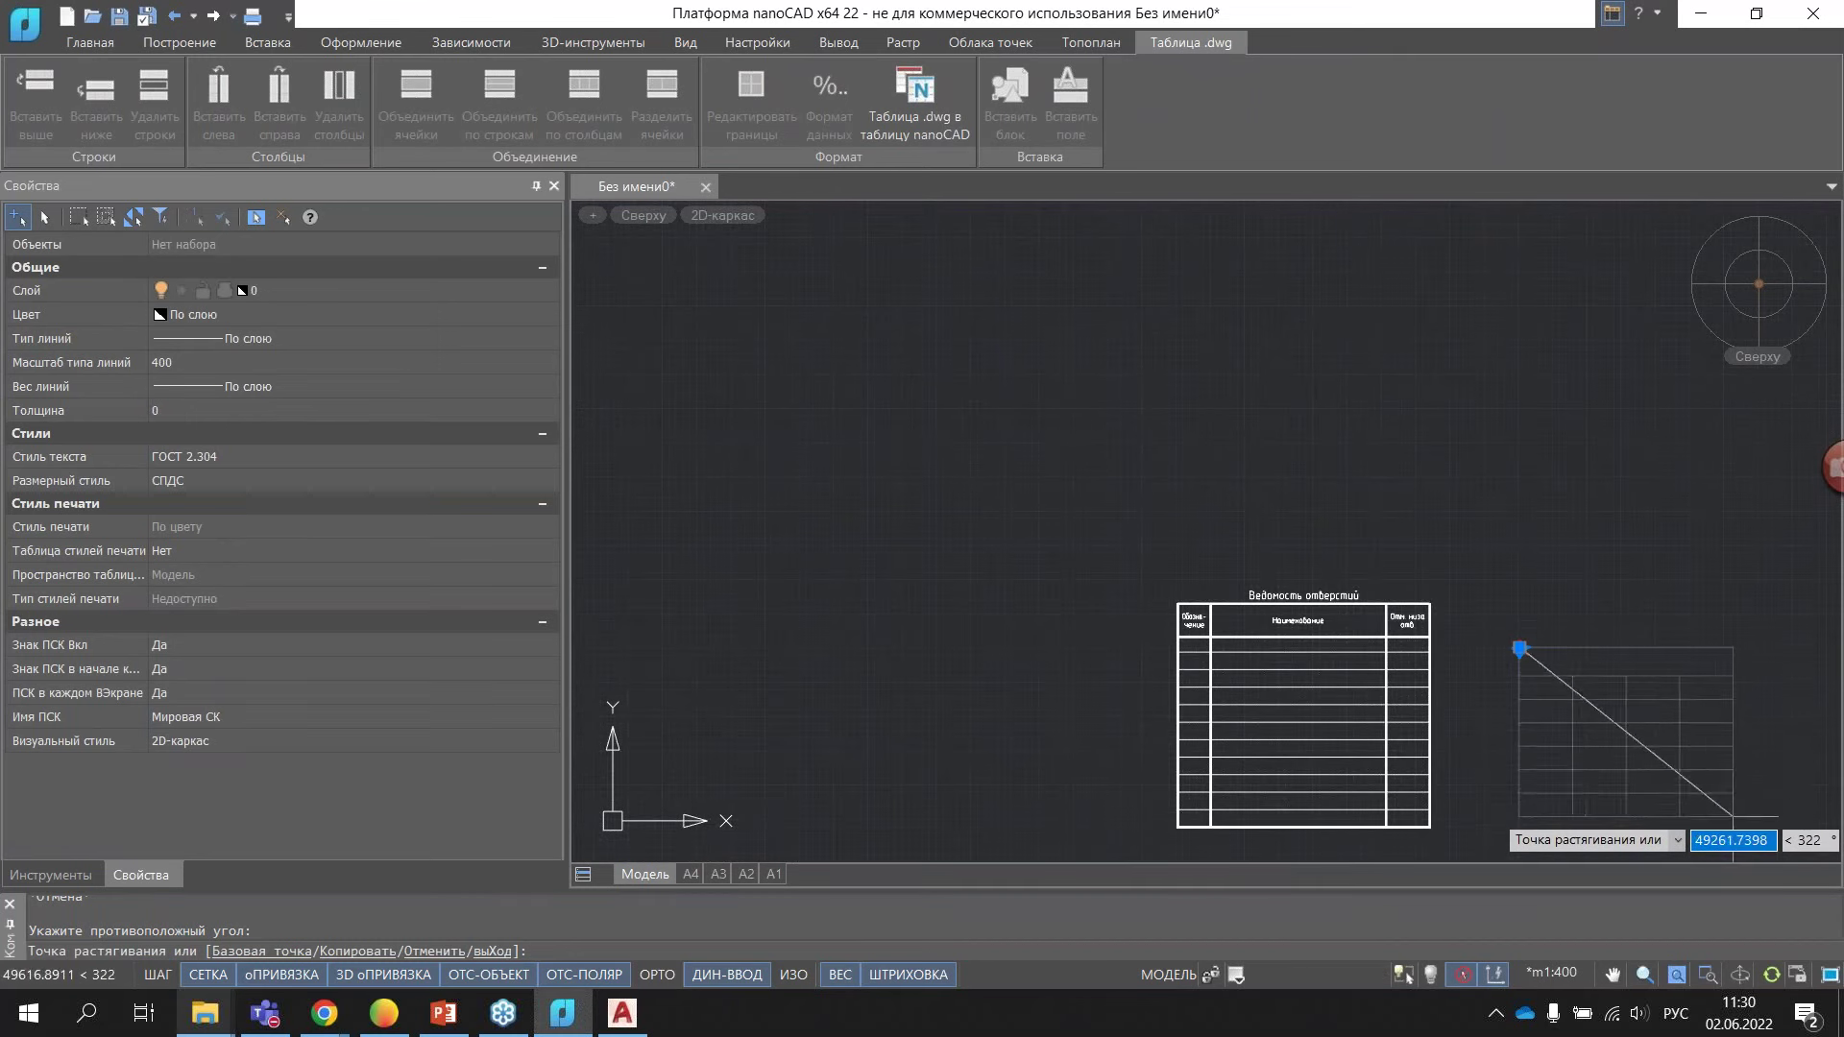
{"action": "key", "text": "Escape"}
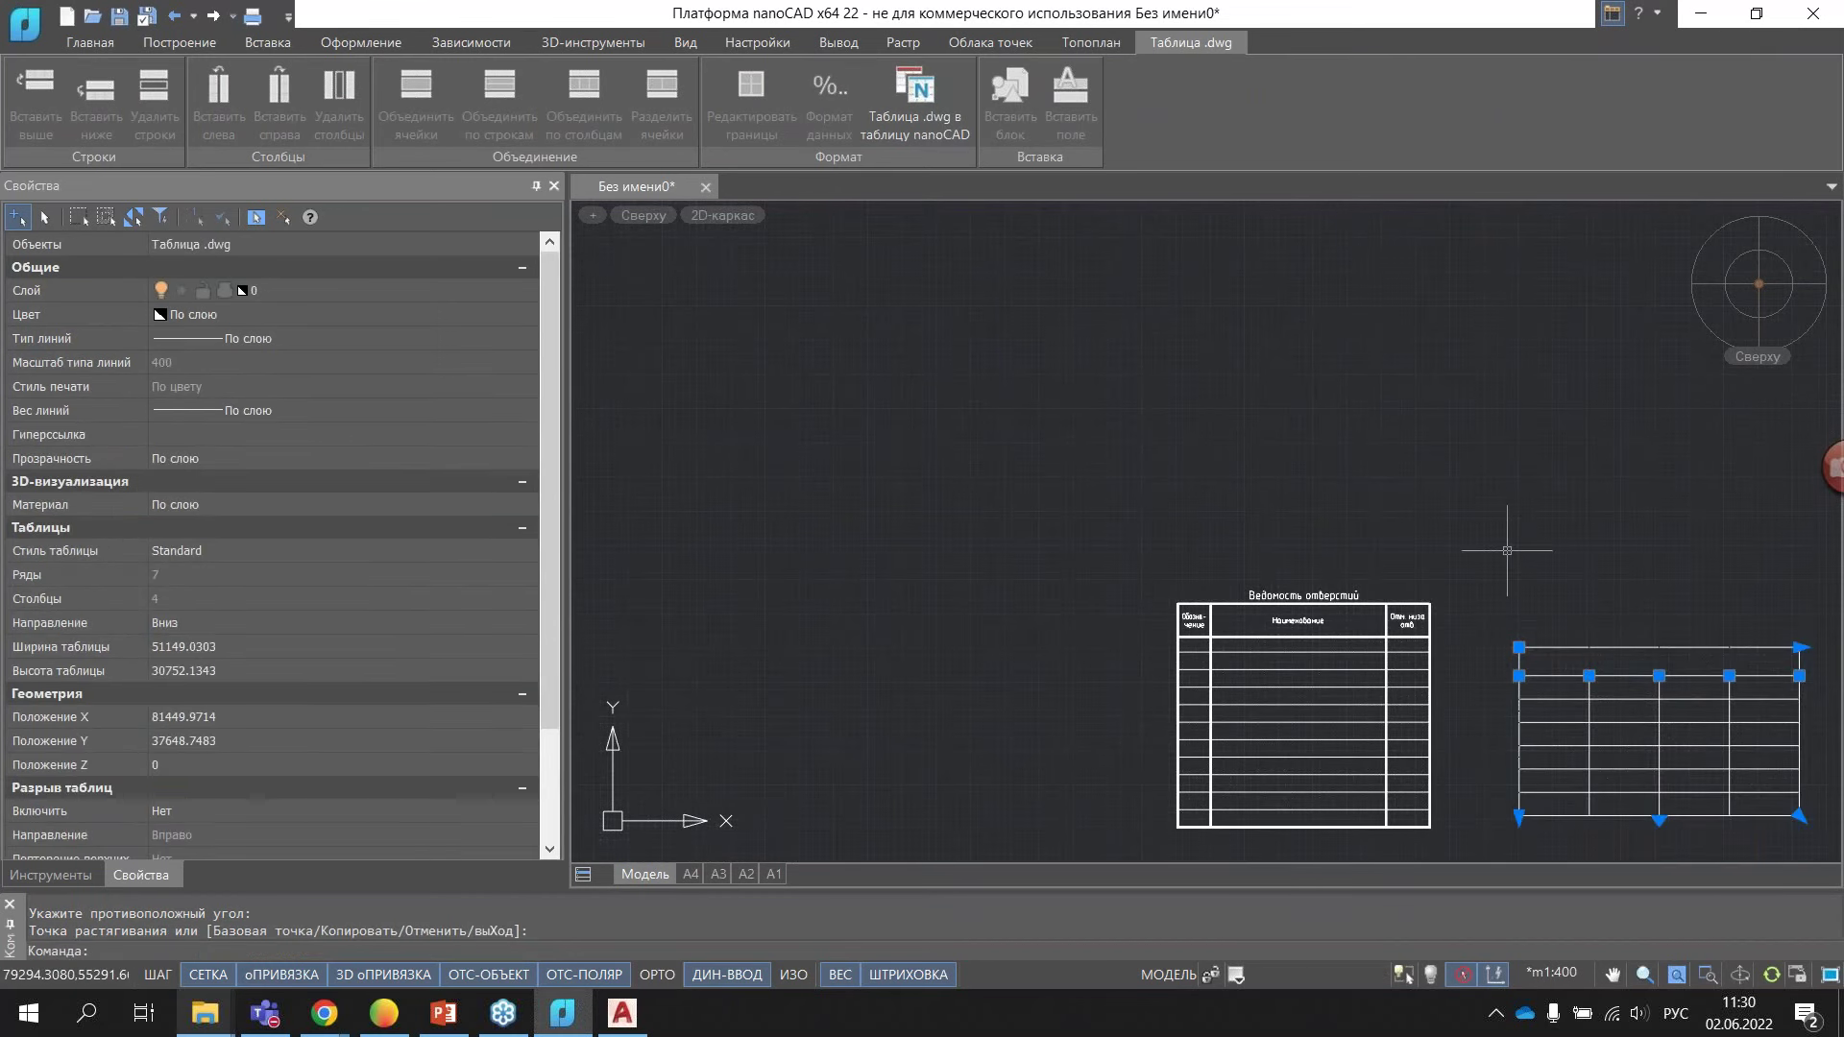
{"action": "key", "text": "Escape"}
{"action": "middle_click_drag", "start_coordinate": [1376, 522], "coordinate": [1039, 463]}
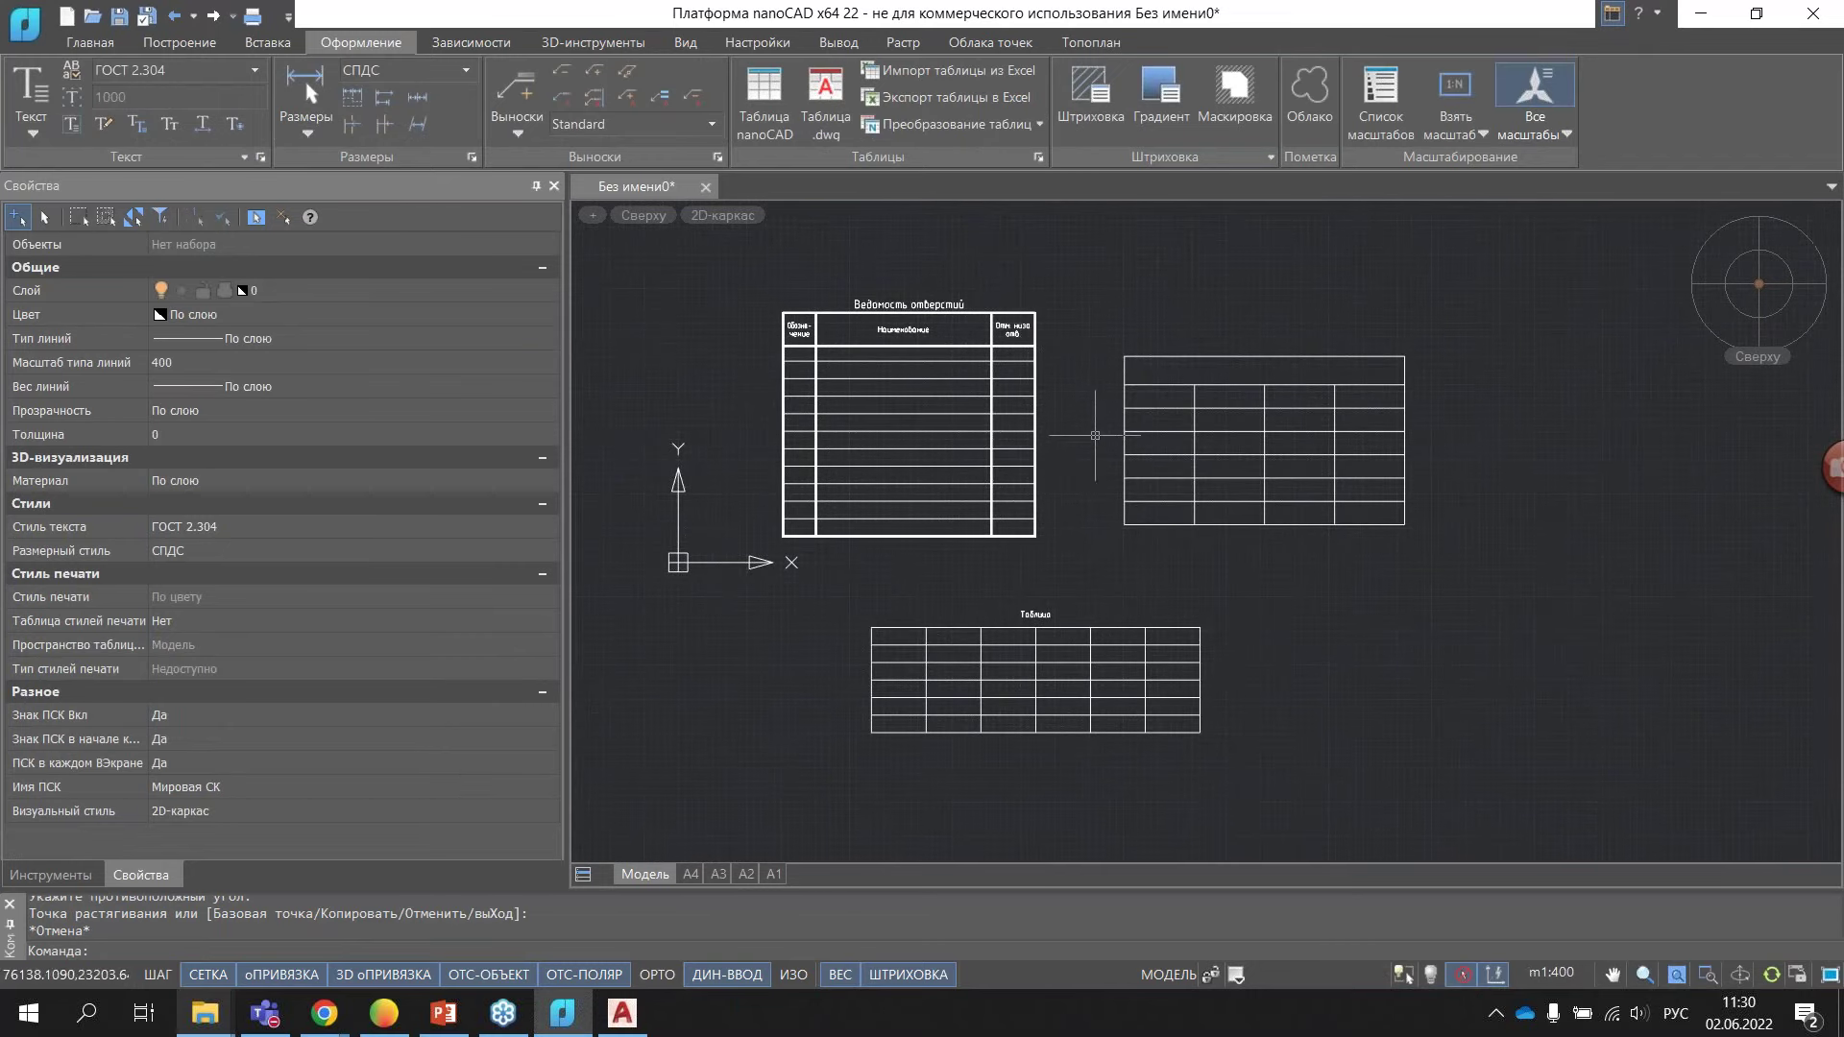
{"action": "left_click", "coordinate": [1135, 387]}
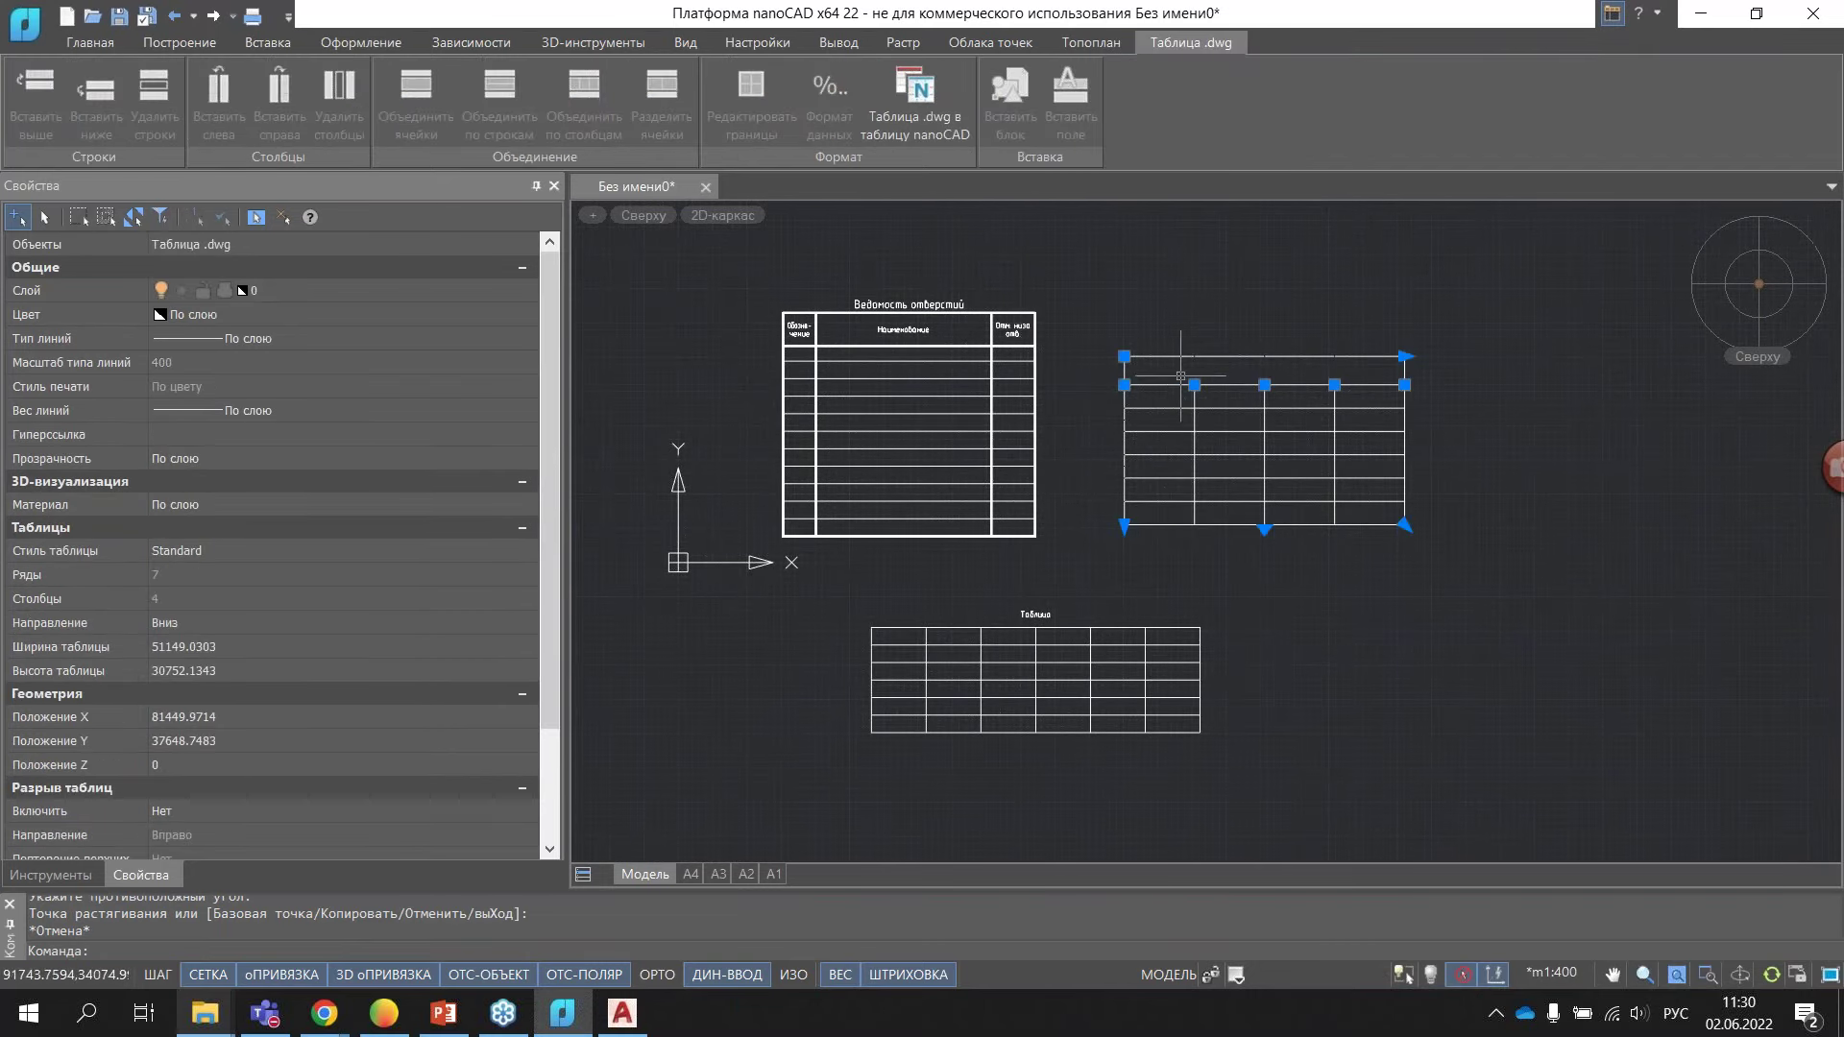
- Drag the .dwg table's bottom break grip downward to turn on table breaking
{"action": "scroll", "coordinate": [1160, 388], "scroll_direction": "up", "scroll_amount": 3}
{"action": "scroll", "coordinate": [1162, 389], "scroll_direction": "down", "scroll_amount": 2}
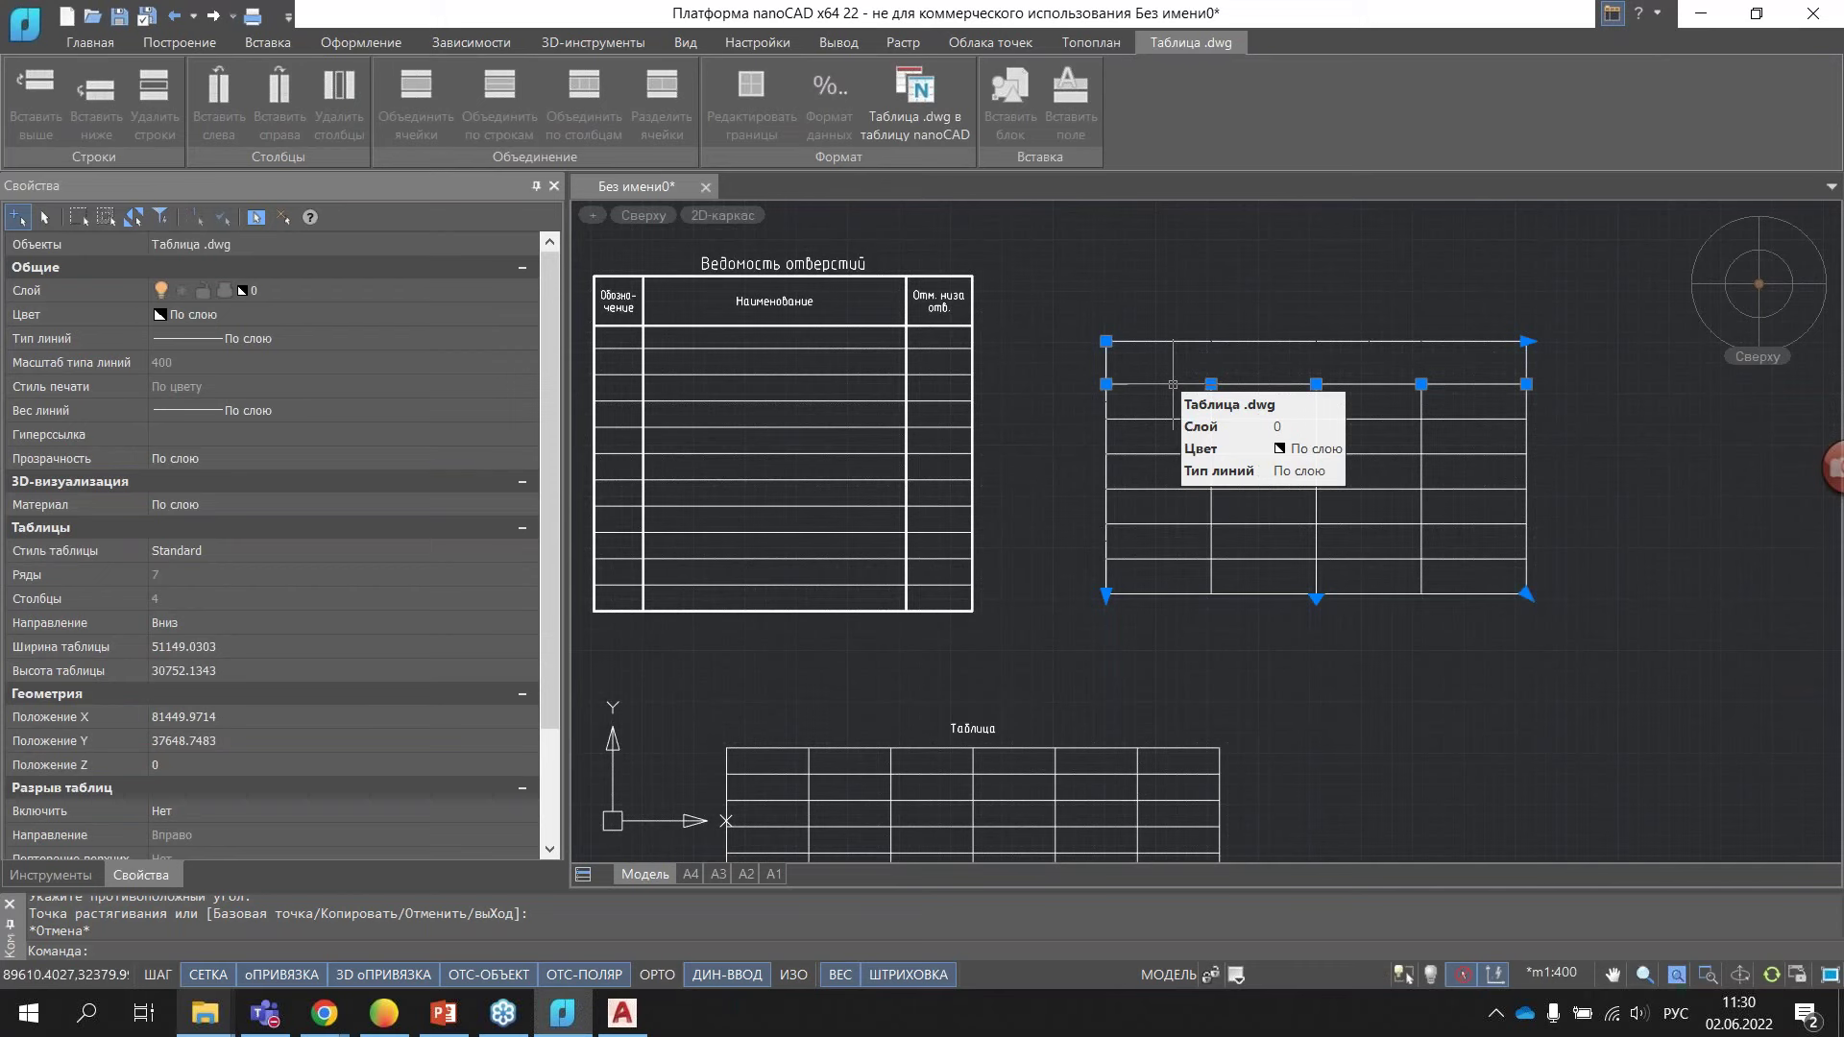
{"action": "left_click", "coordinate": [1317, 602]}
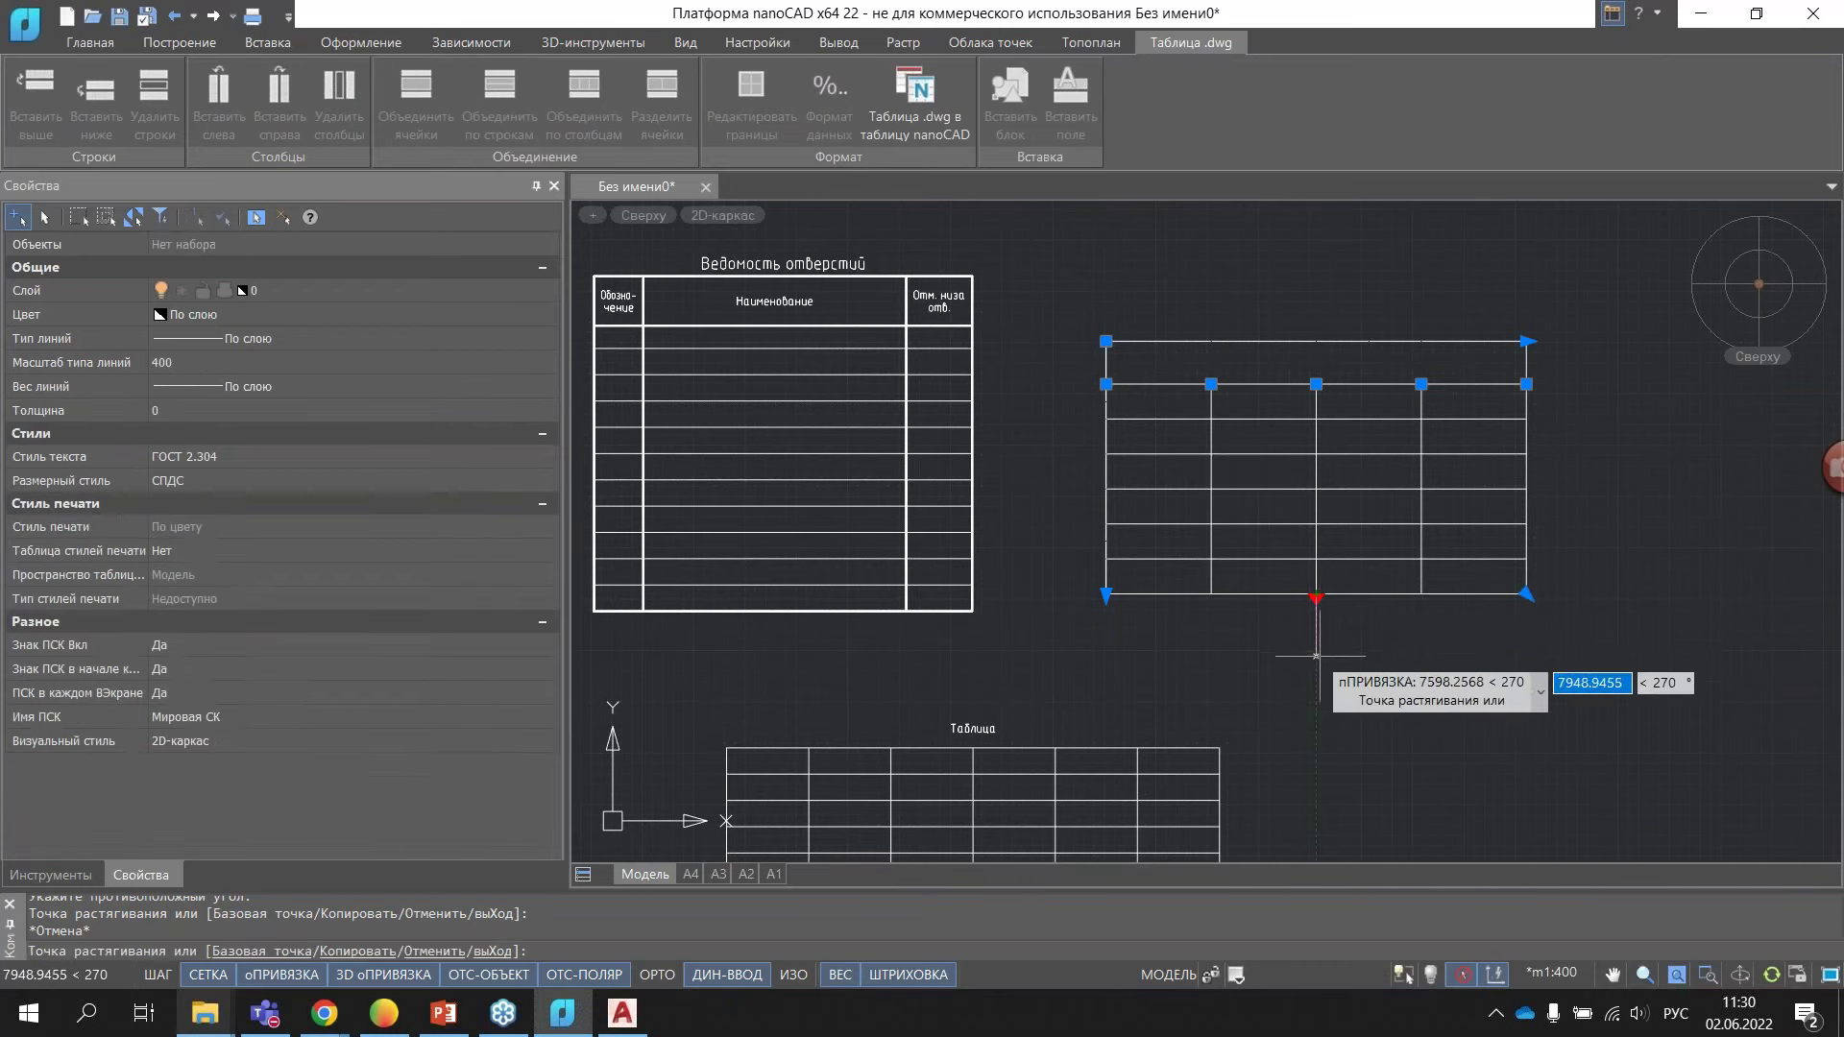
{"action": "left_click", "coordinate": [1320, 659]}
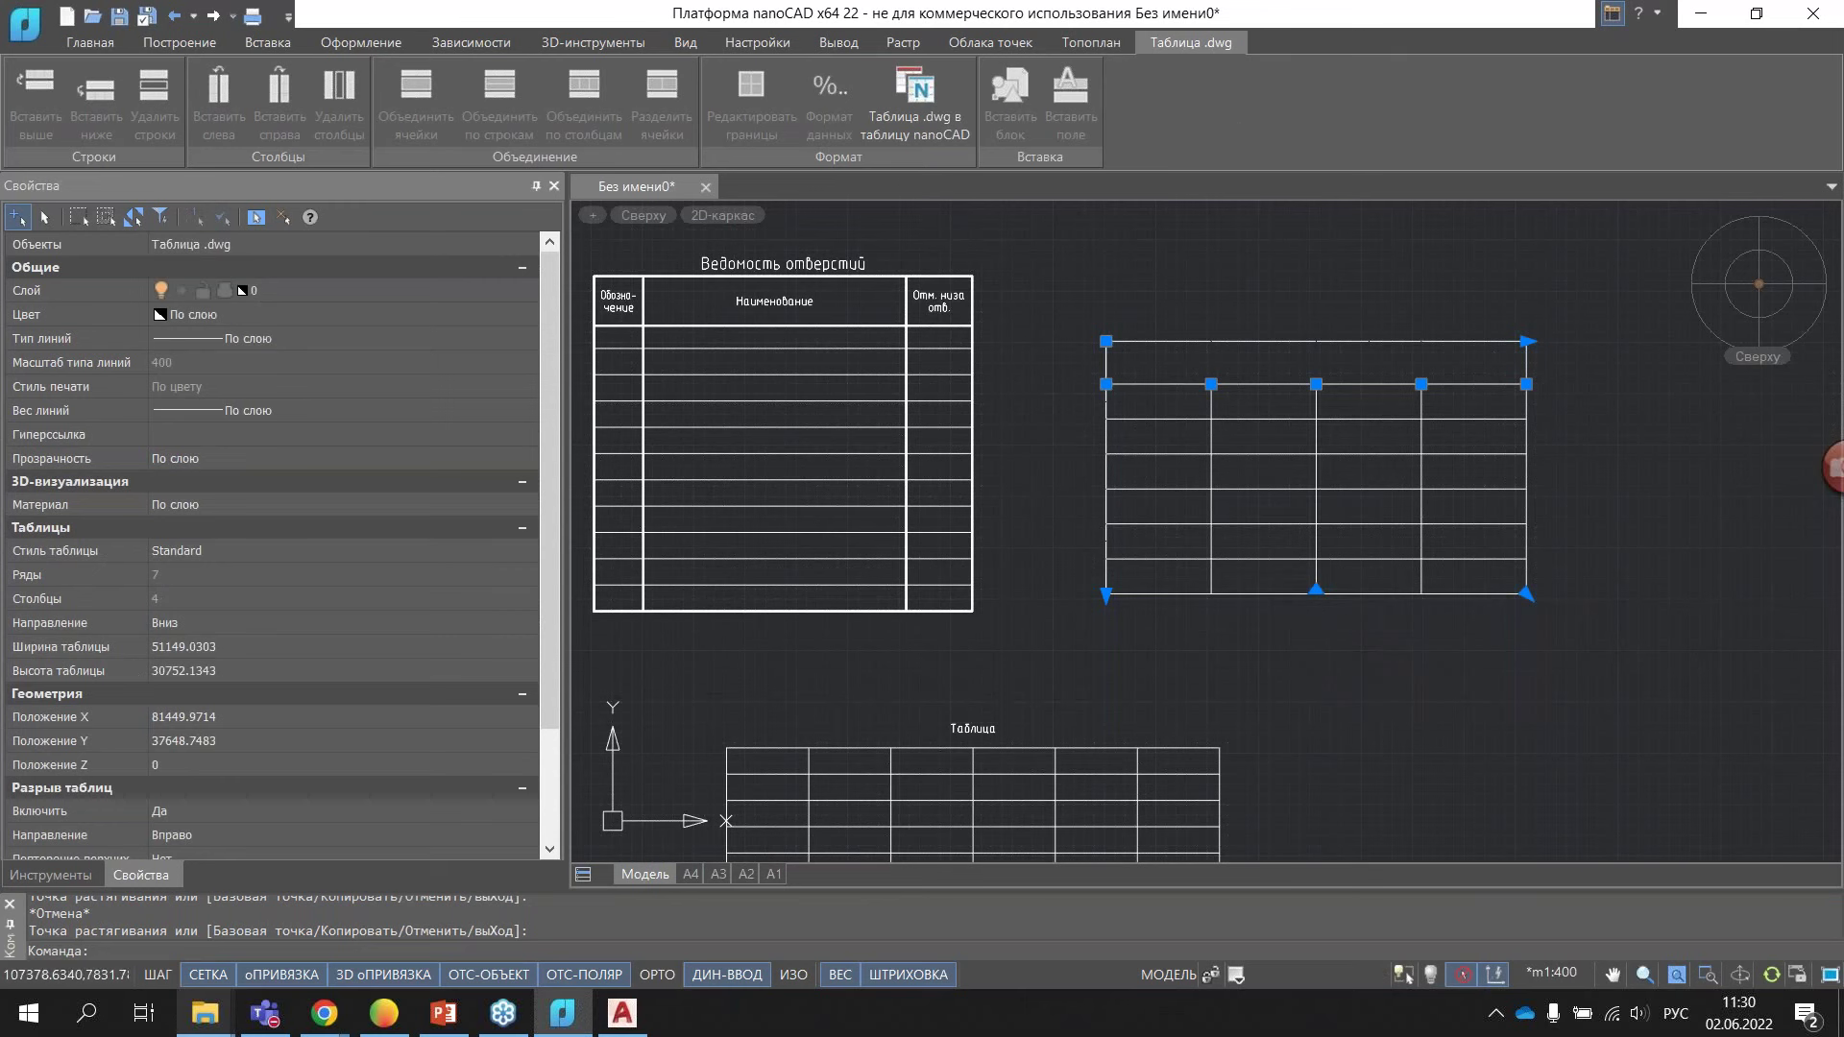
{"action": "key", "text": "Escape"}
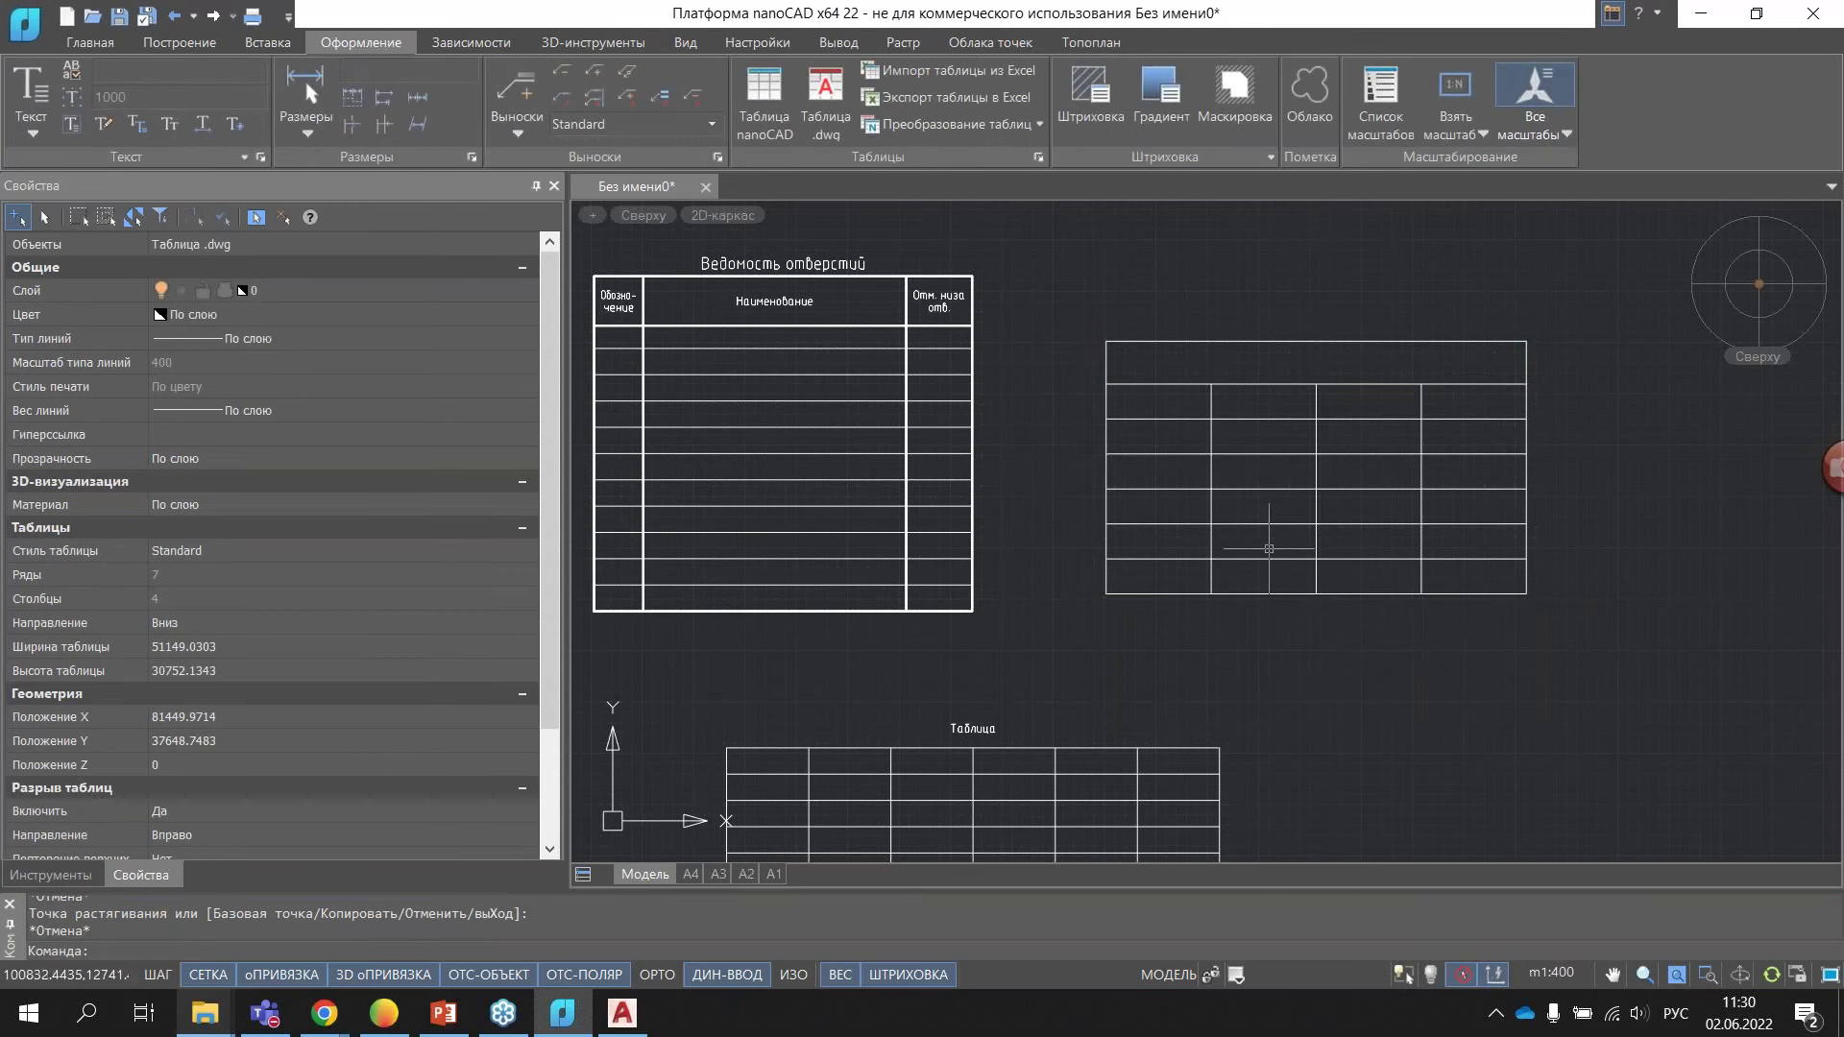
- Shift the .dwg table slightly to the right using its top-left grip
{"action": "left_click", "coordinate": [1179, 426]}
{"action": "left_click", "coordinate": [1164, 411]}
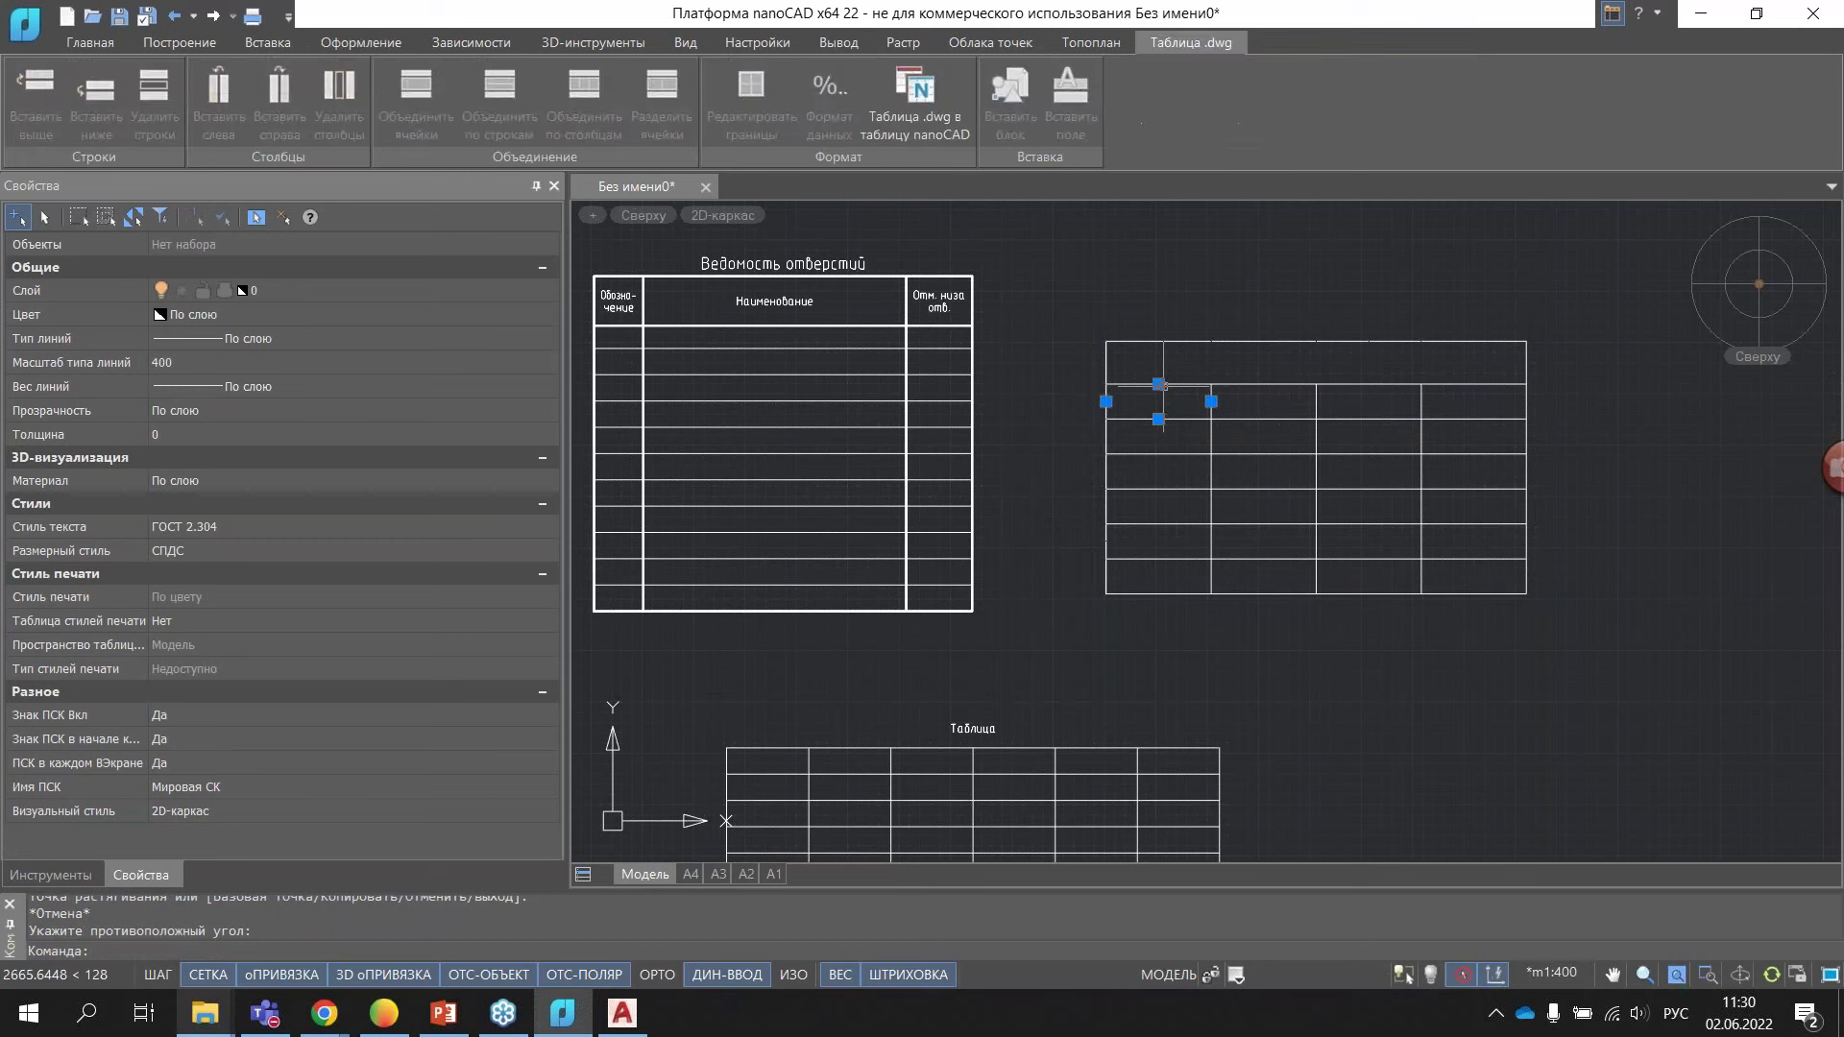
{"action": "key", "text": "Escape"}
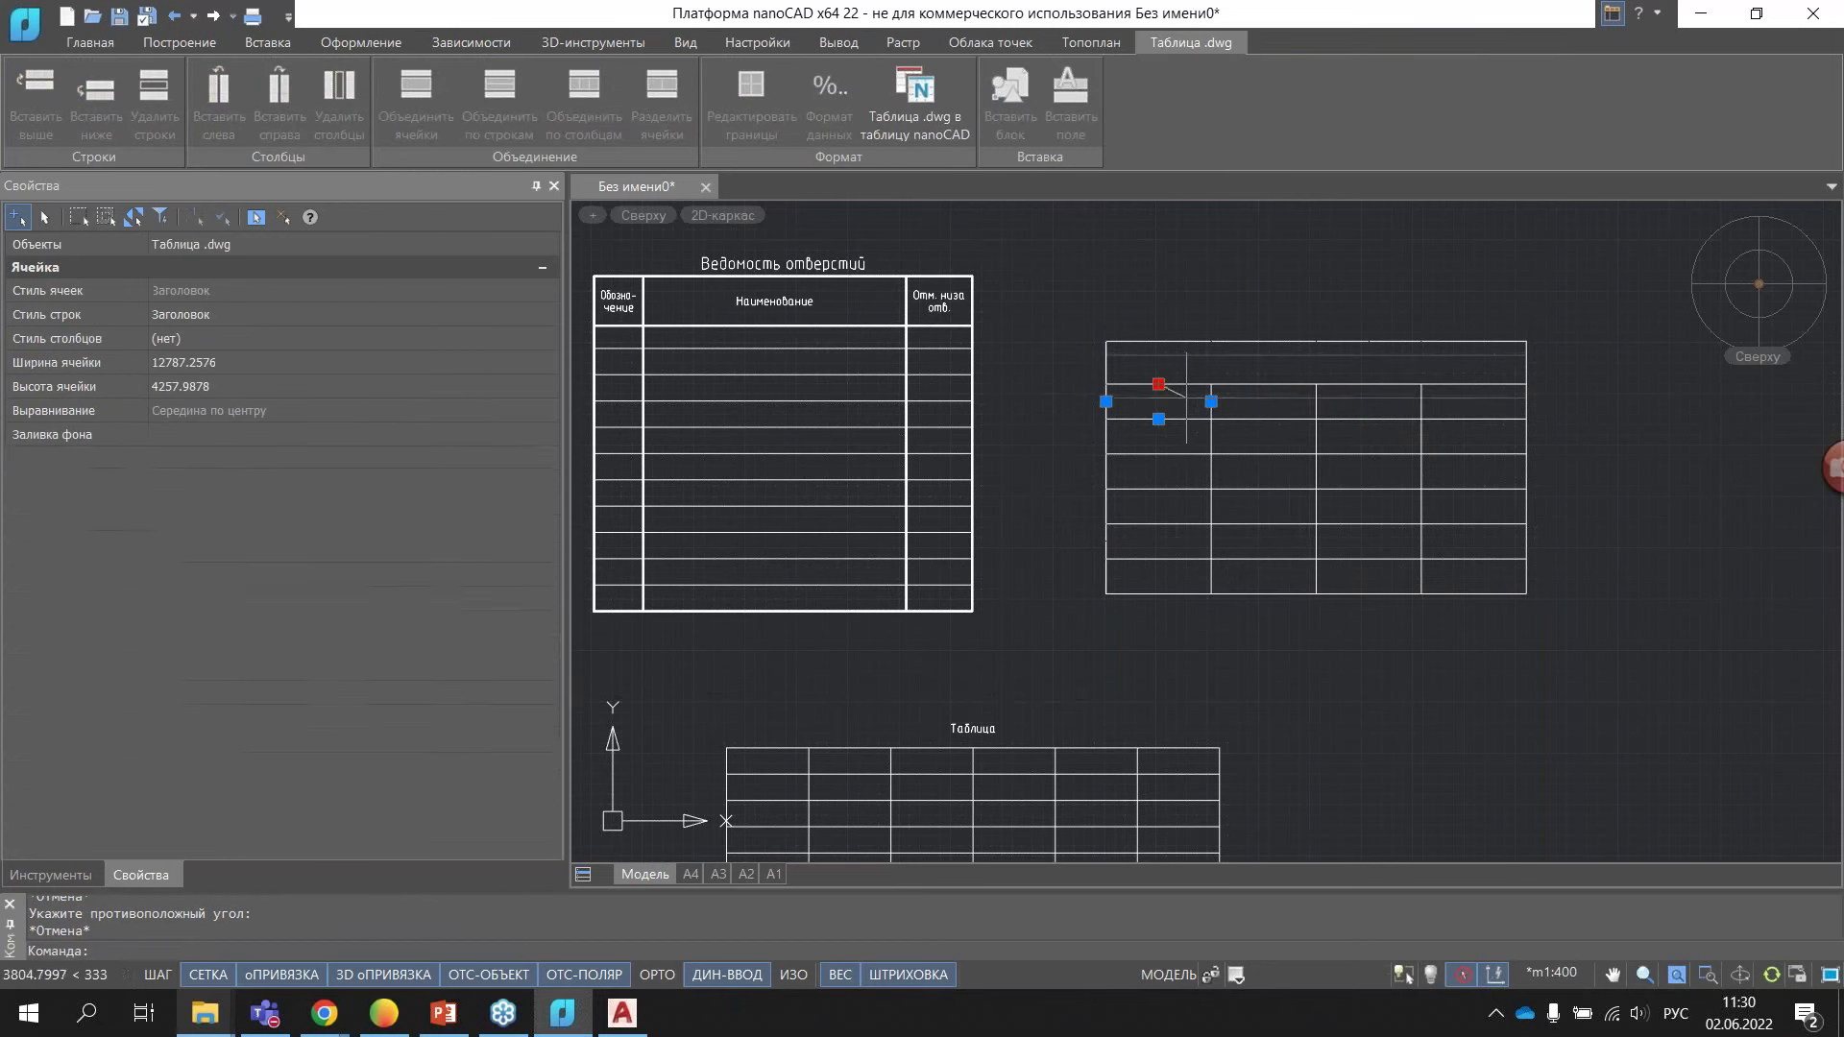
{"action": "left_click", "coordinate": [1107, 341]}
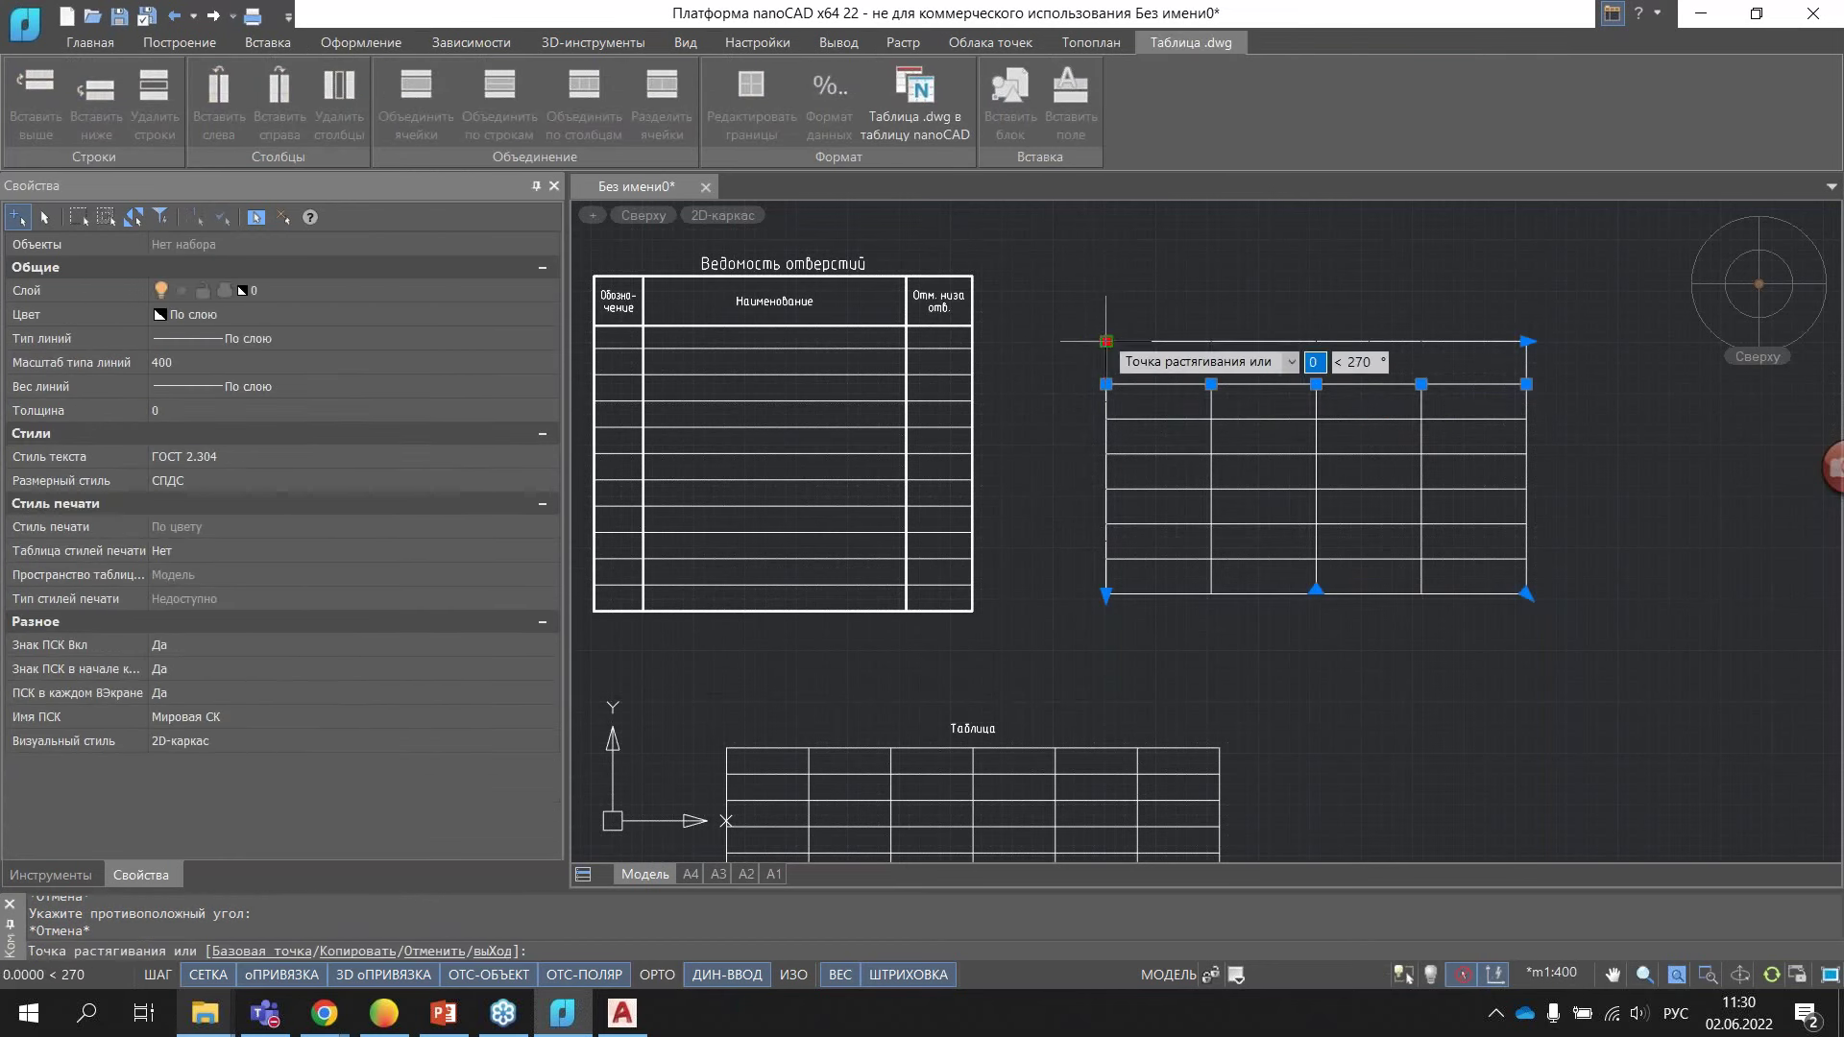
{"action": "left_click", "coordinate": [1155, 341]}
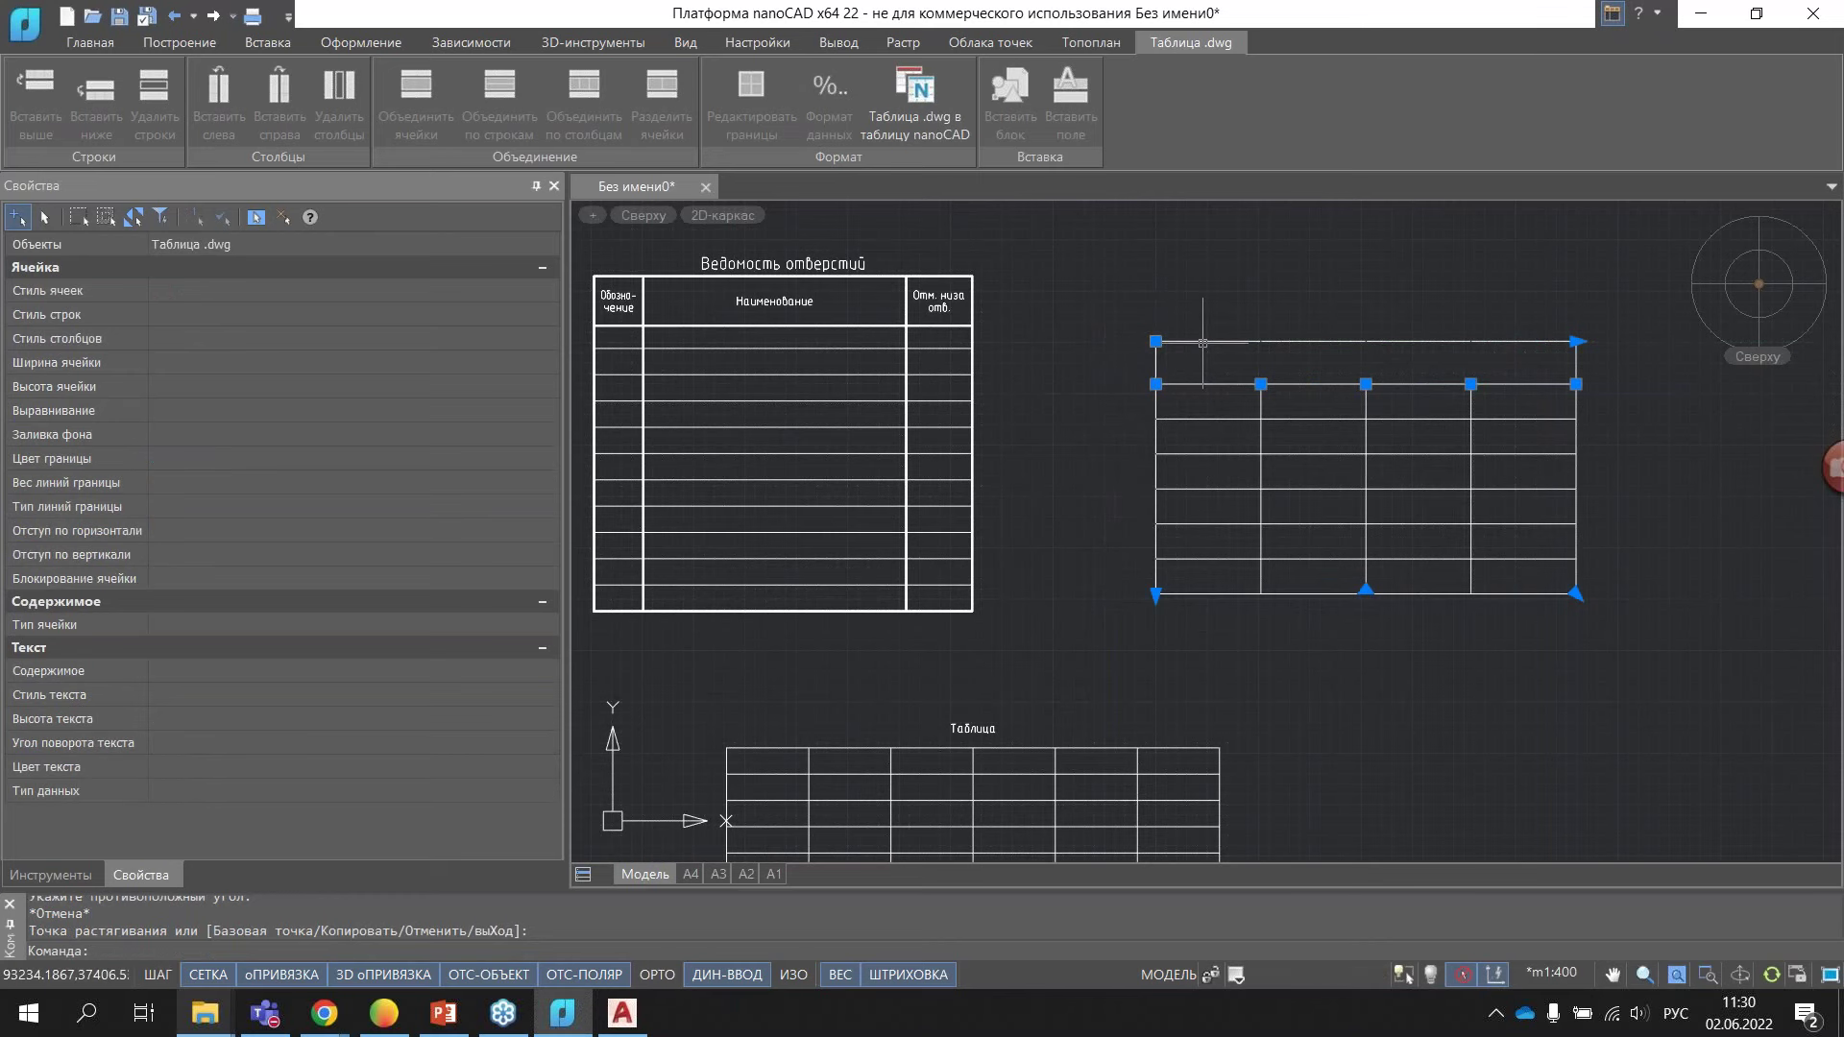
- Select the Ведомость отверстий table and stretch its last column wider to the right
{"action": "double_click", "coordinate": [1202, 343]}
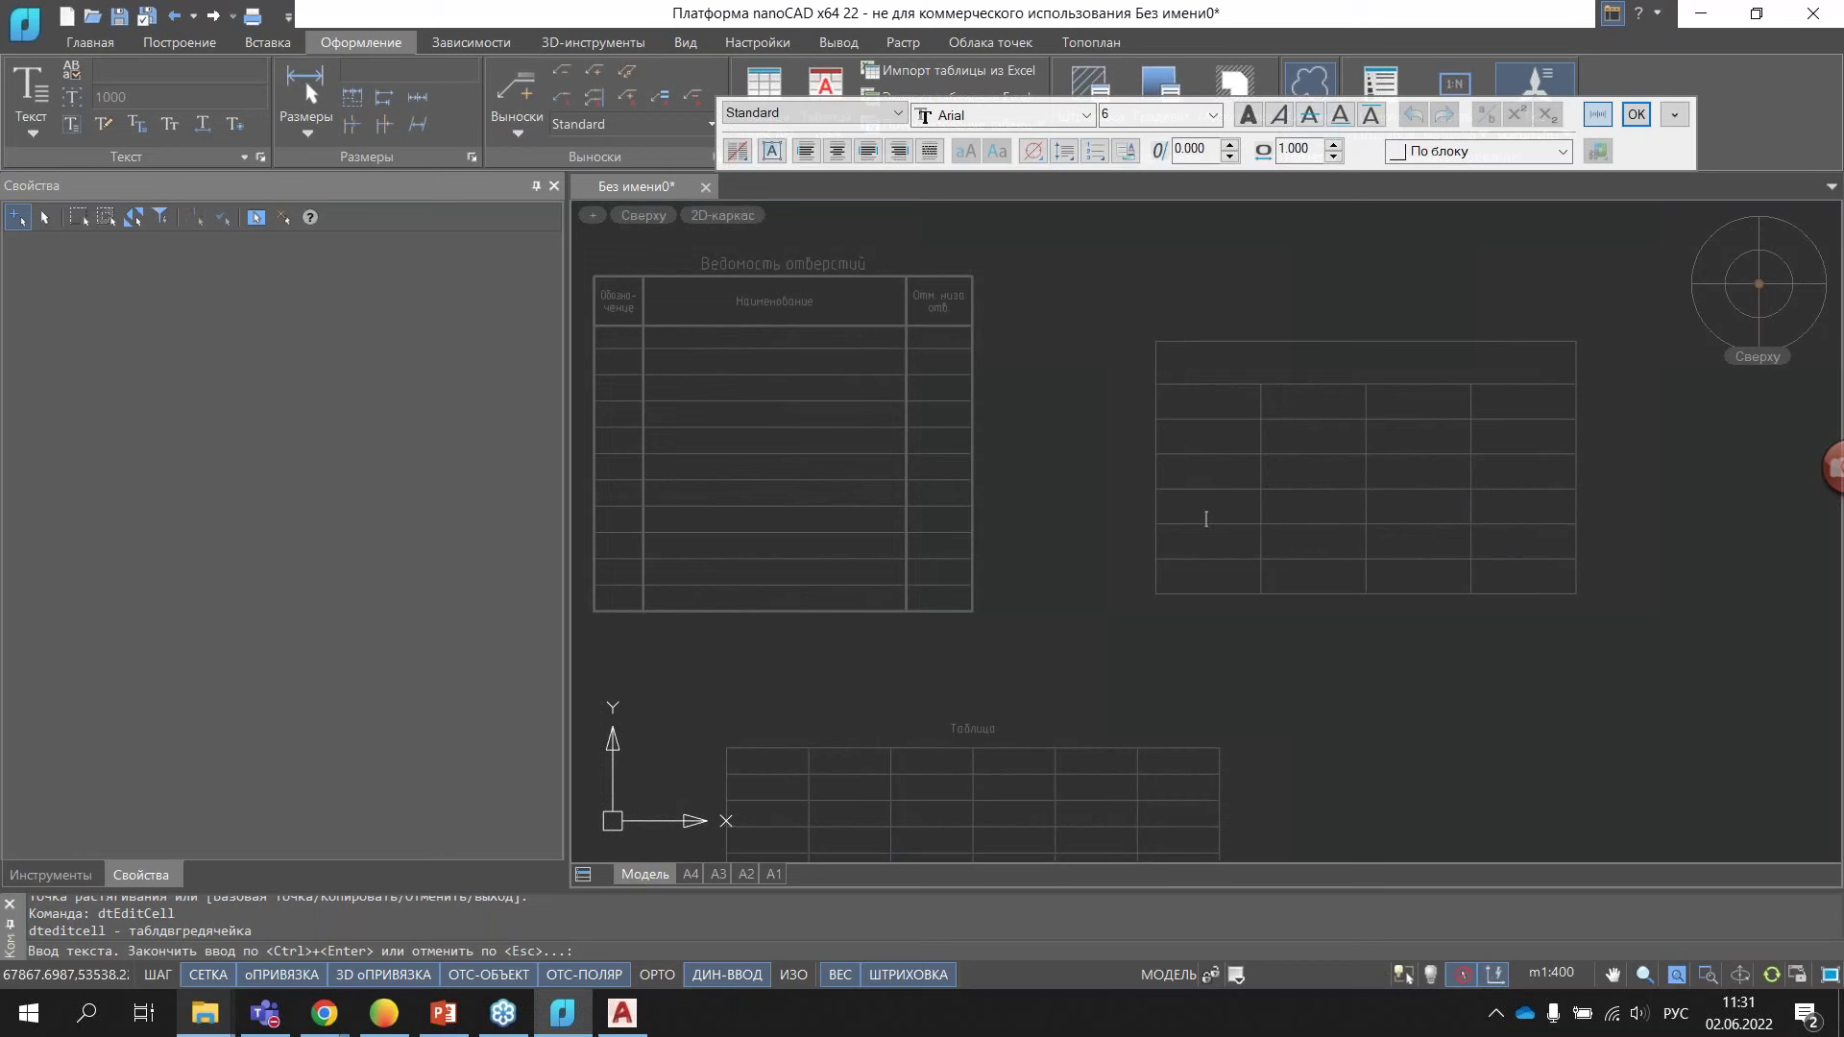
{"action": "key", "text": "Escape"}
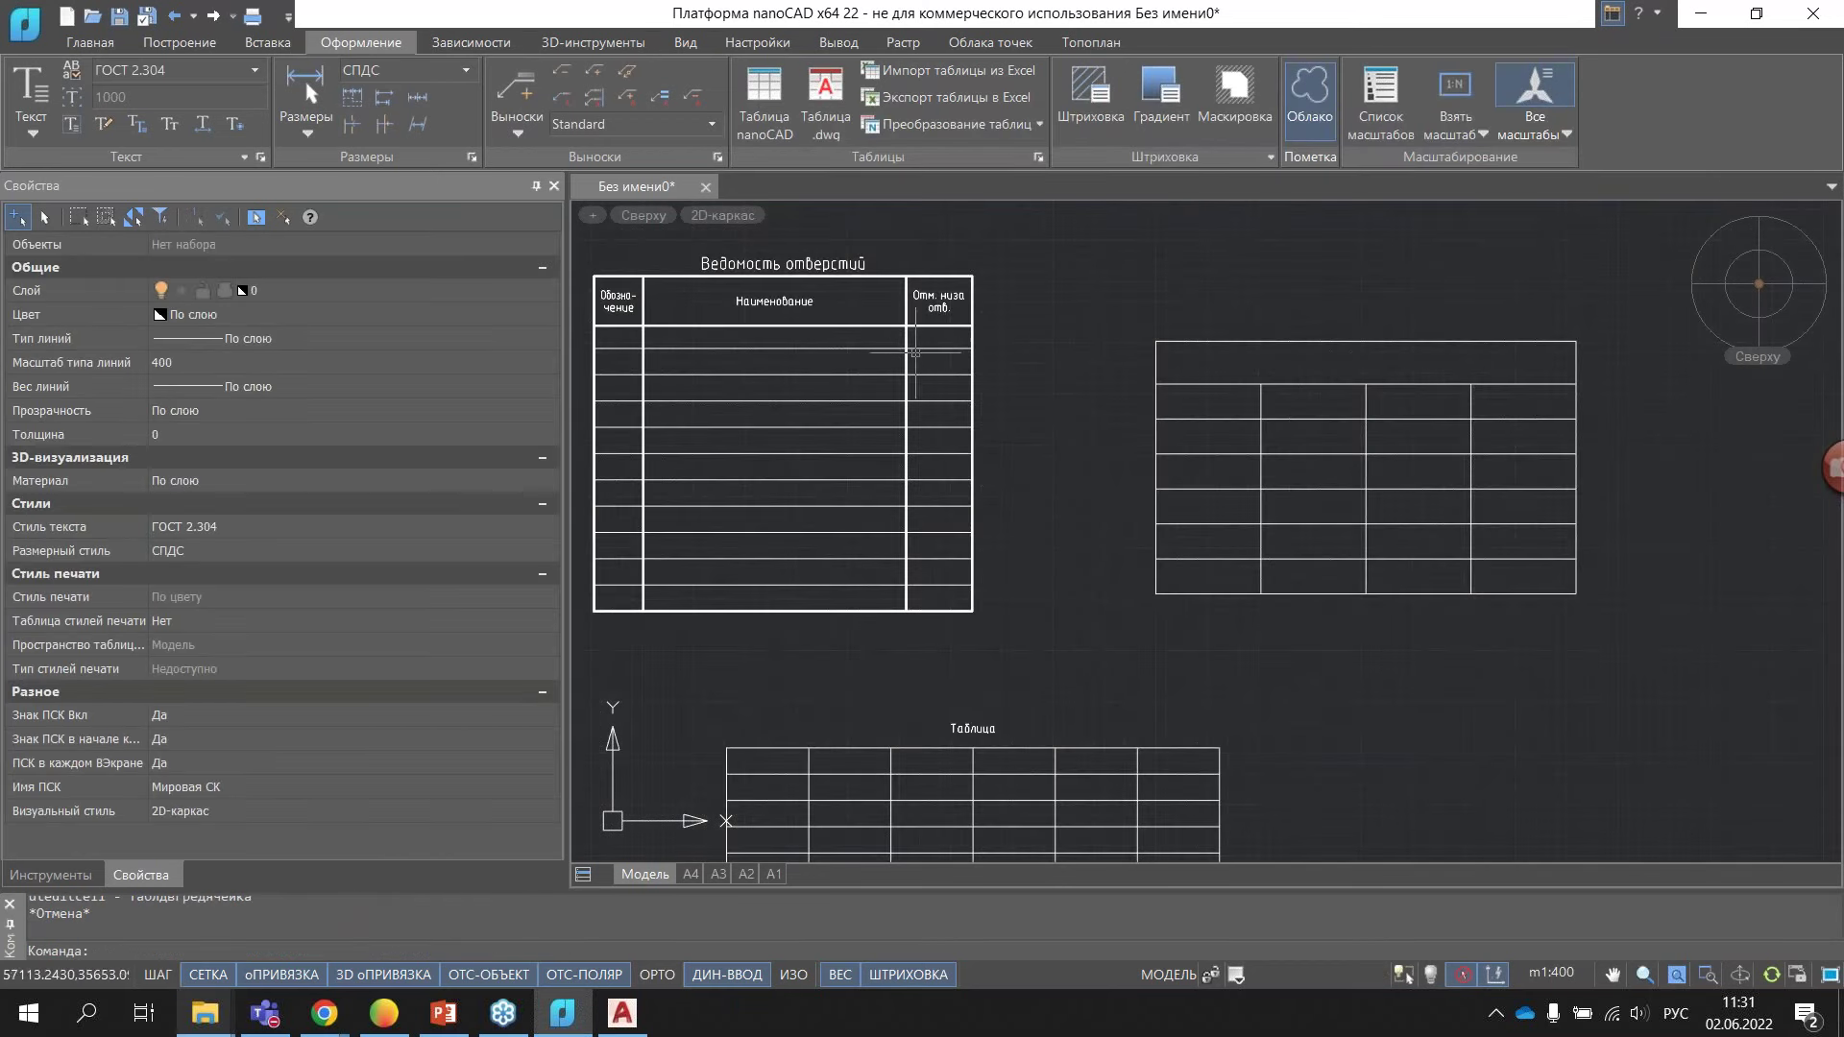
{"action": "left_click", "coordinate": [908, 360]}
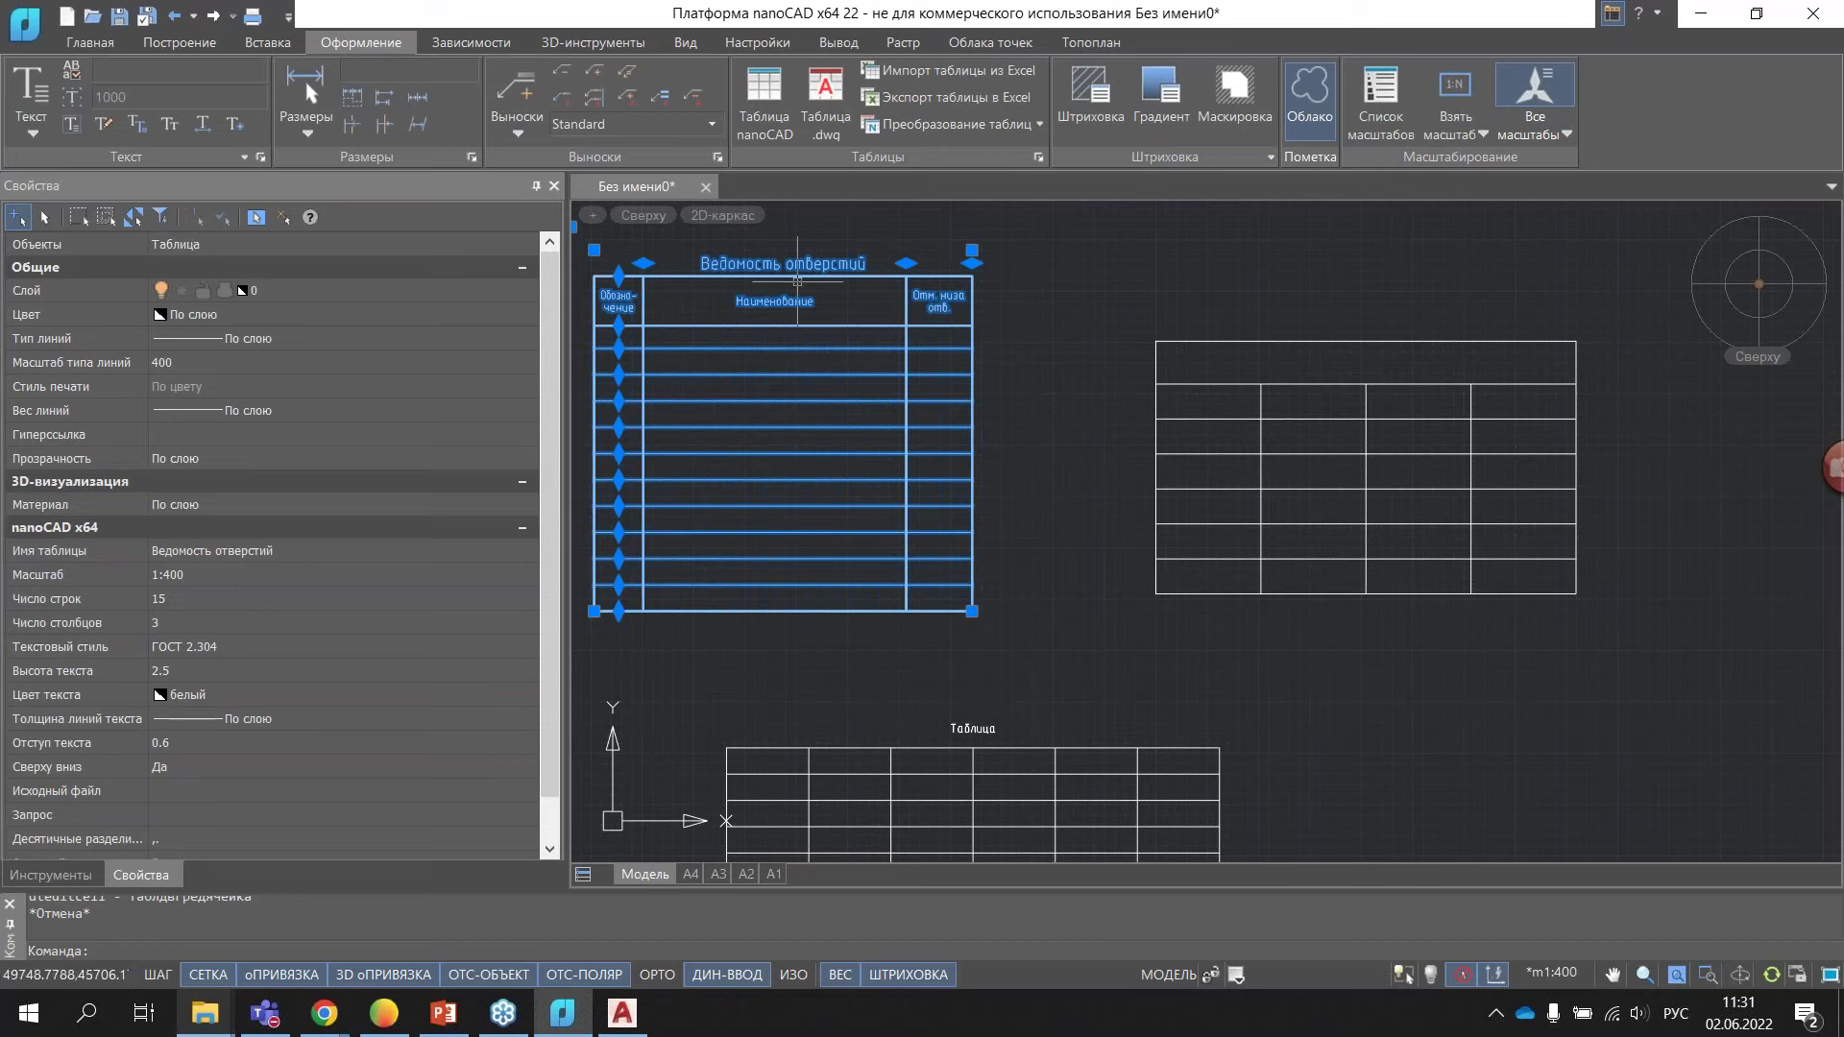
{"action": "left_click", "coordinate": [969, 253]}
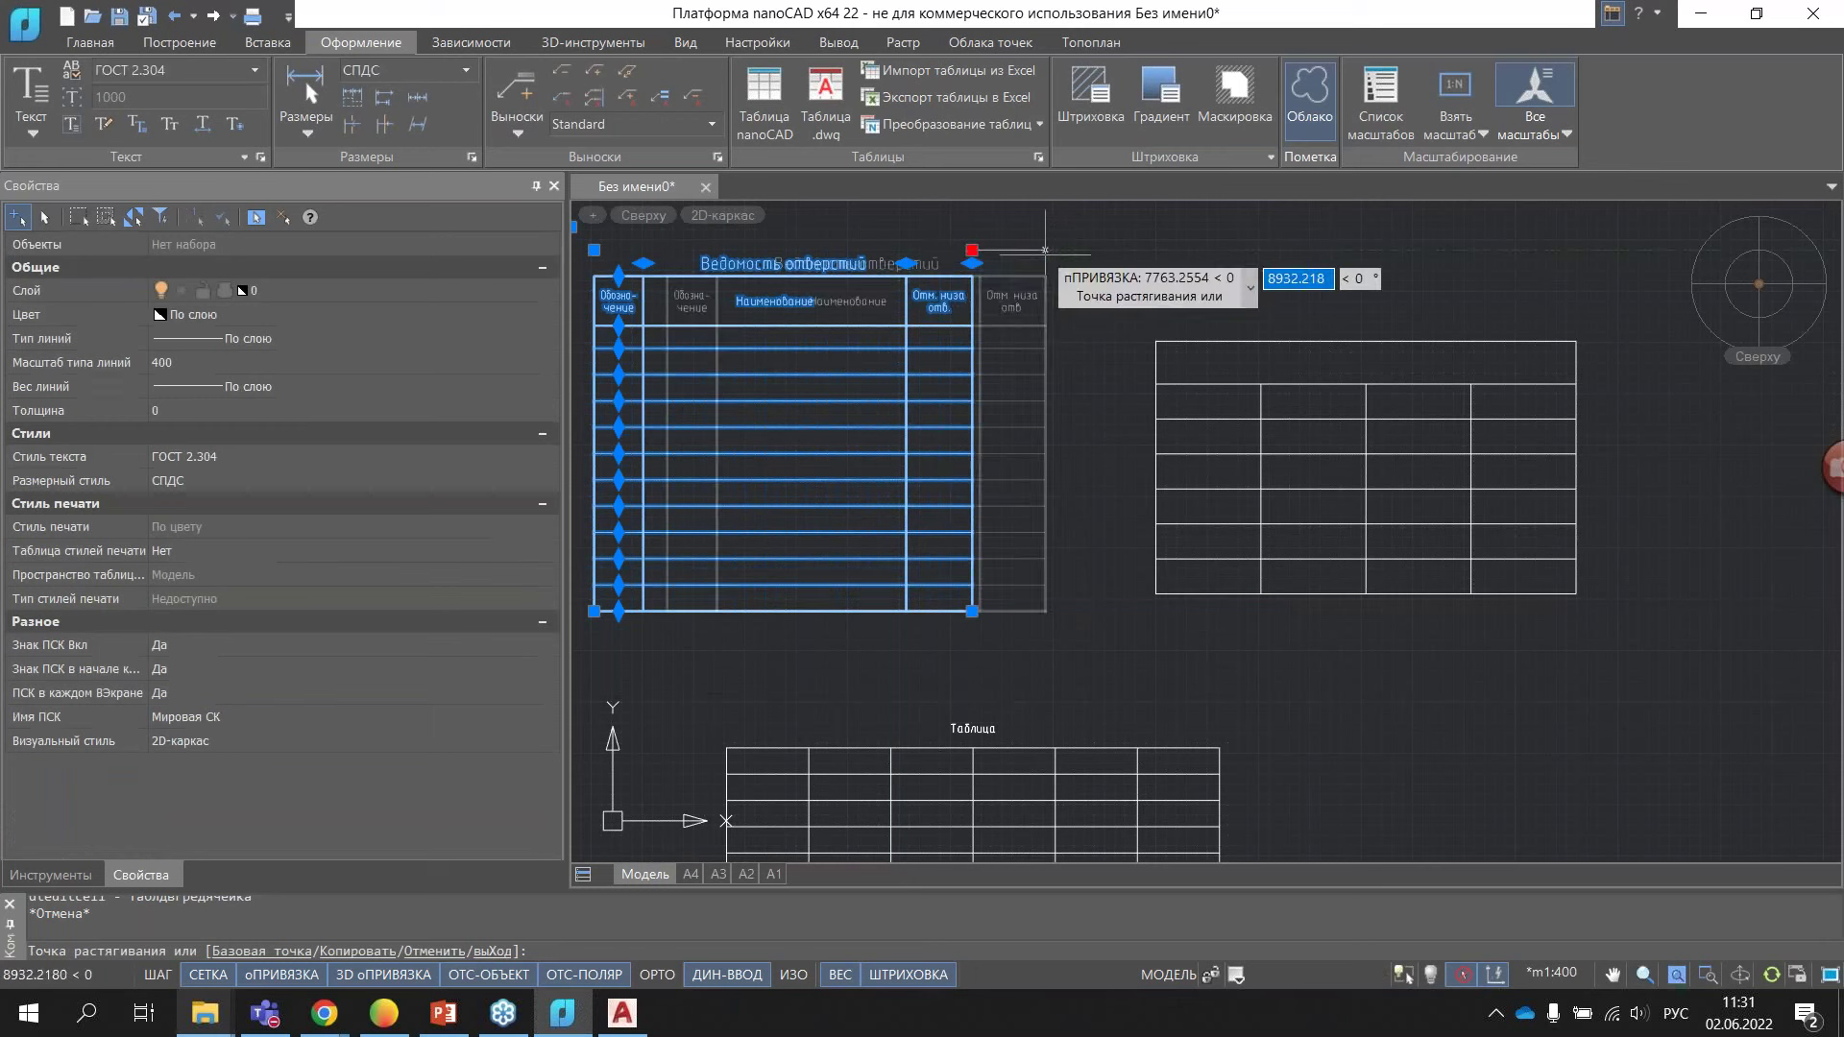
{"action": "left_click", "coordinate": [1045, 261]}
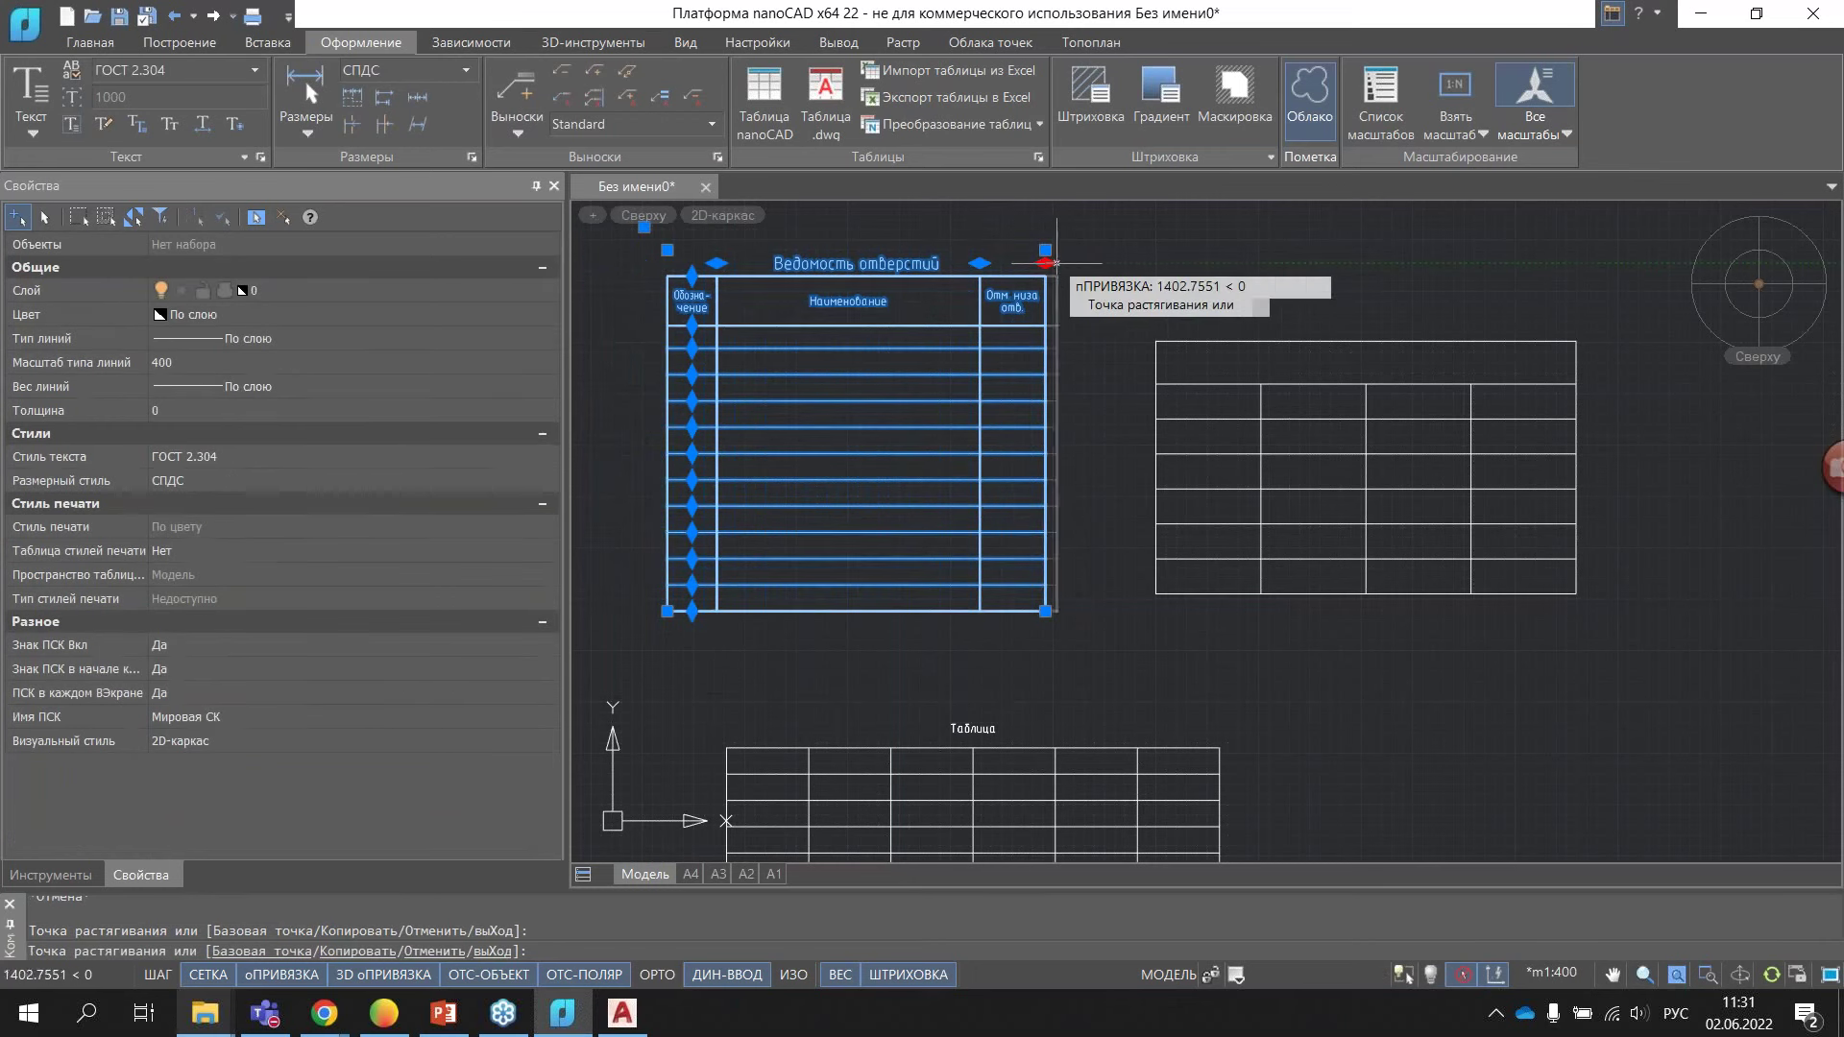
{"action": "left_click", "coordinate": [1111, 262]}
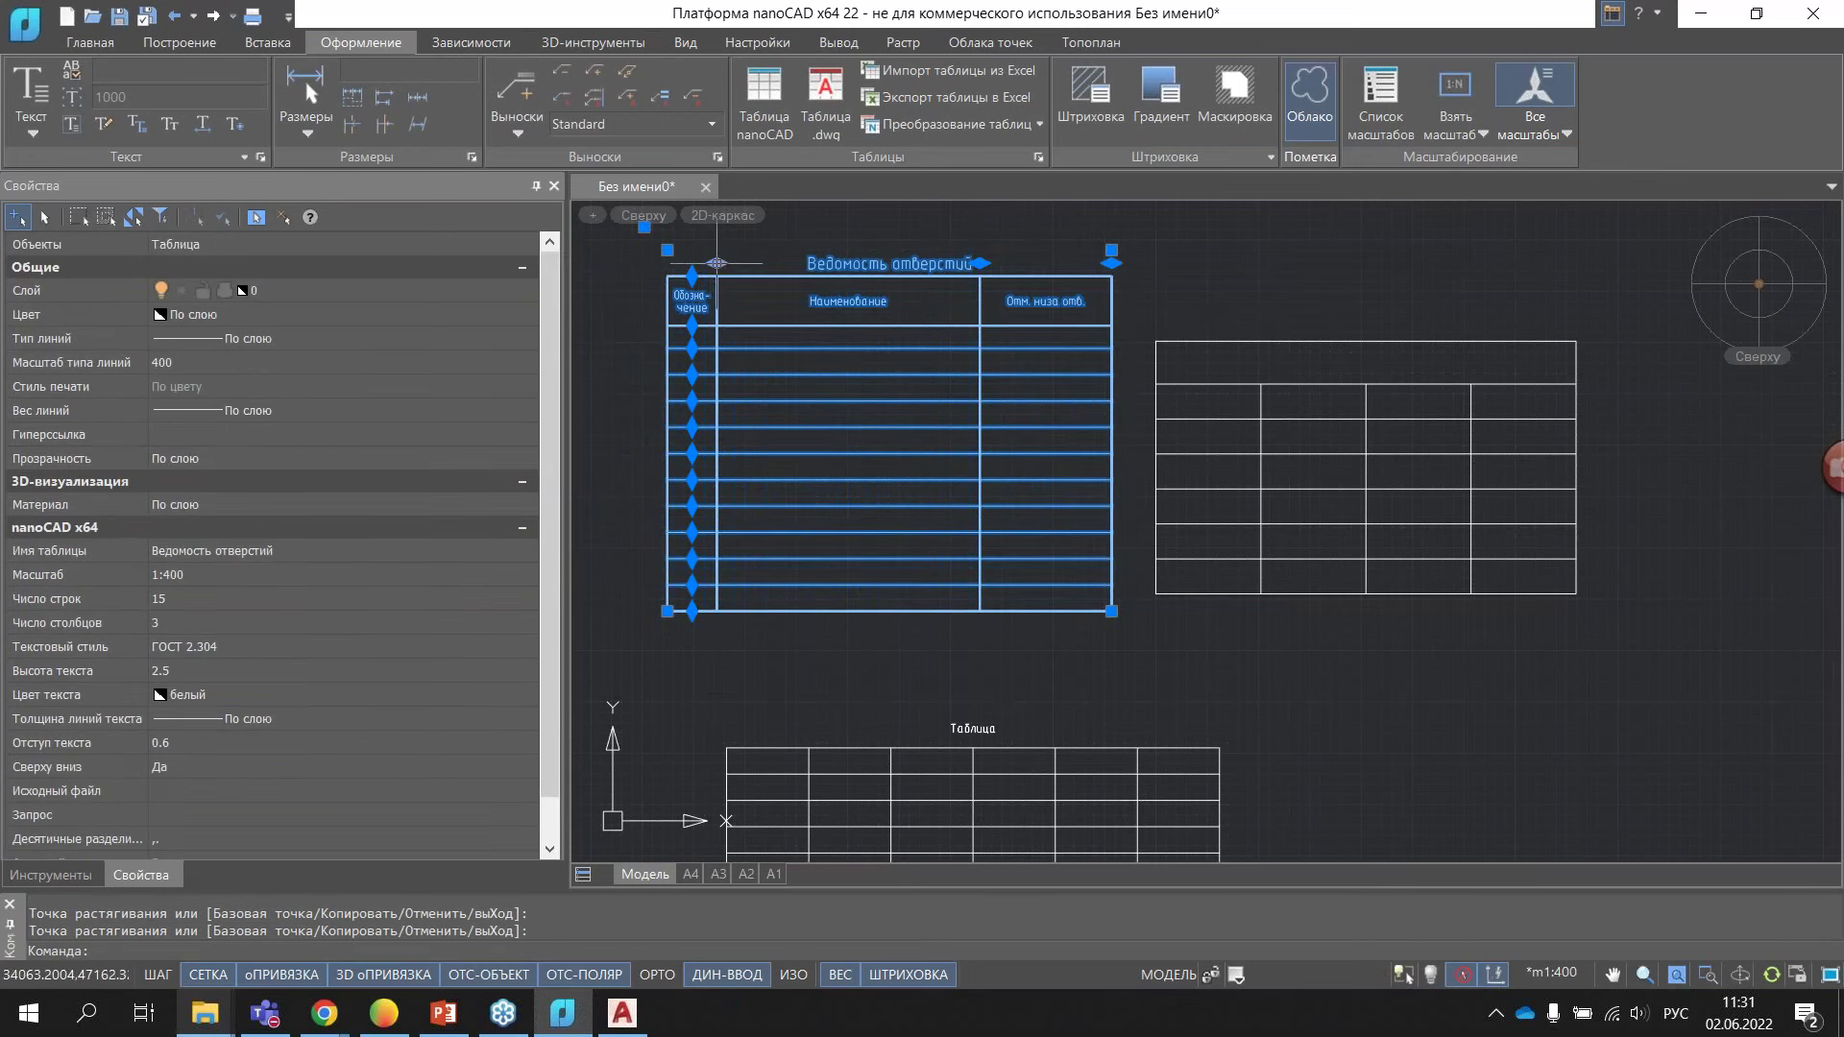
- Widen the first column of Ведомость отверстий and double-click the table for editing
{"action": "left_click", "coordinate": [716, 262]}
{"action": "left_click", "coordinate": [751, 262]}
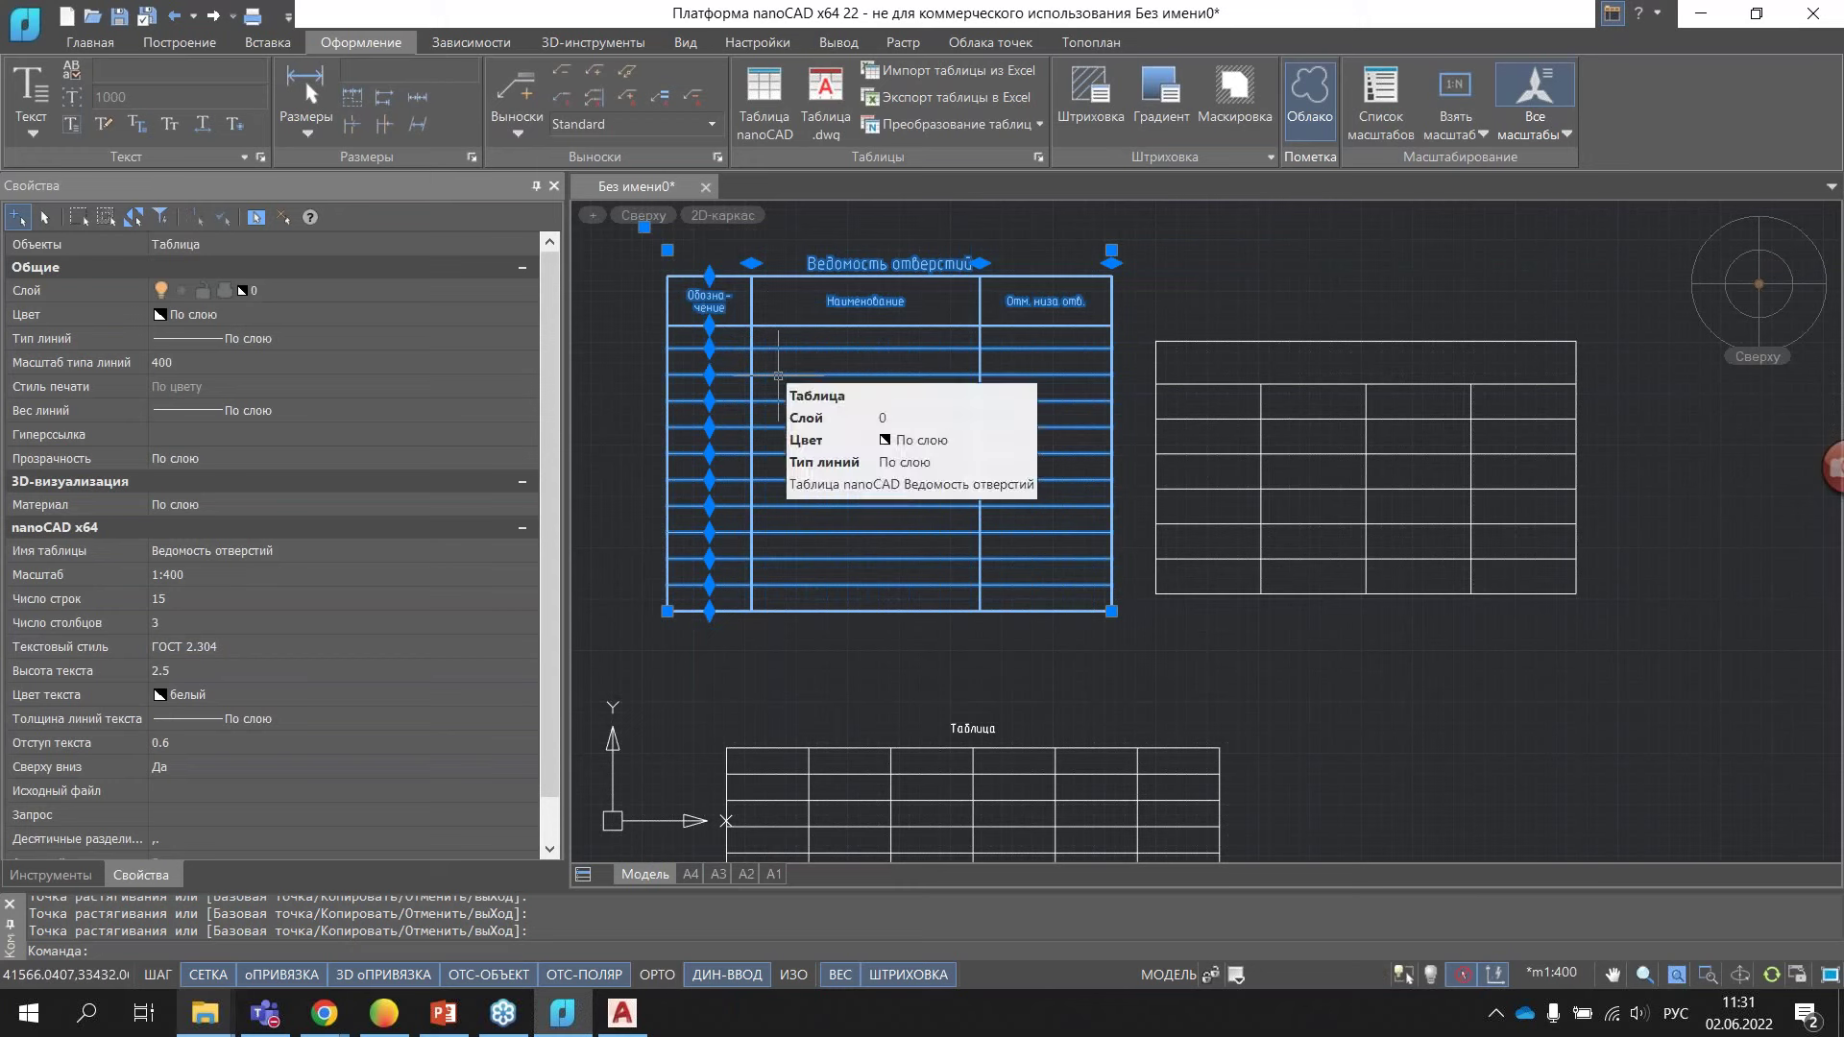
{"action": "left_click", "coordinate": [1293, 384]}
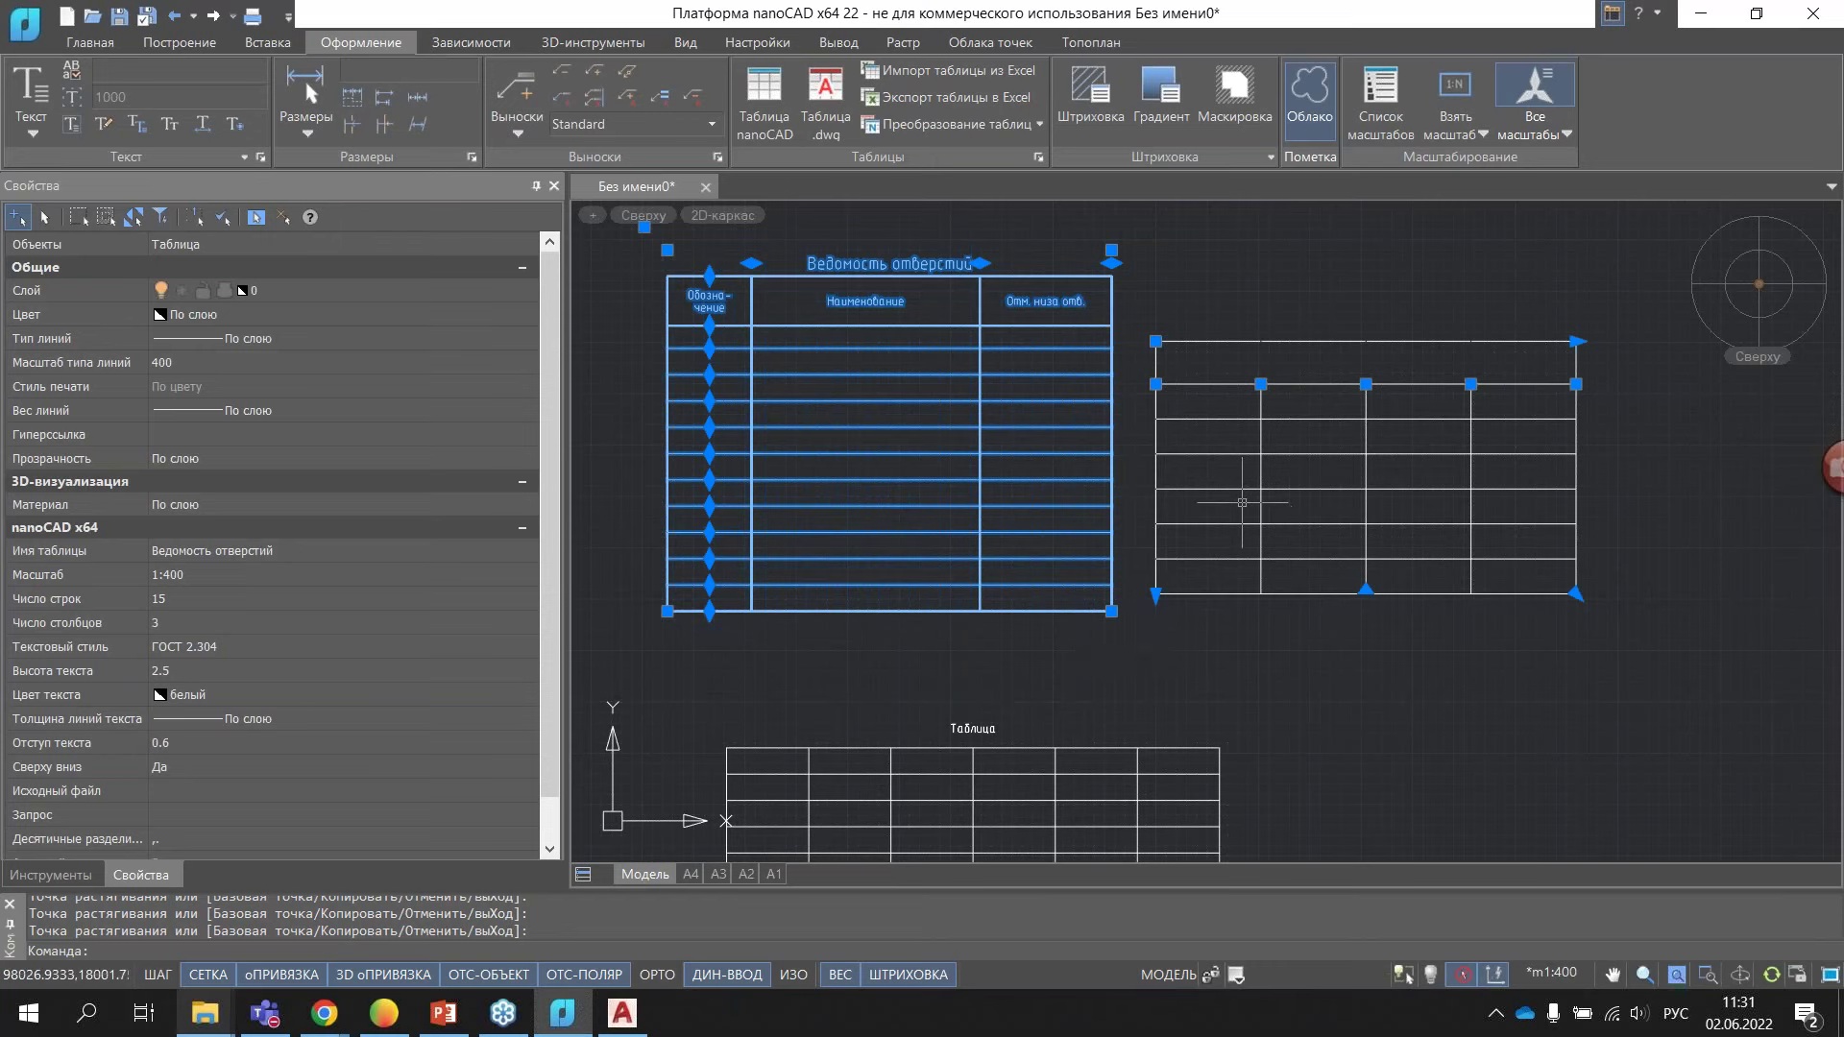
{"action": "key", "text": "Escape"}
{"action": "key", "text": "Escape"}
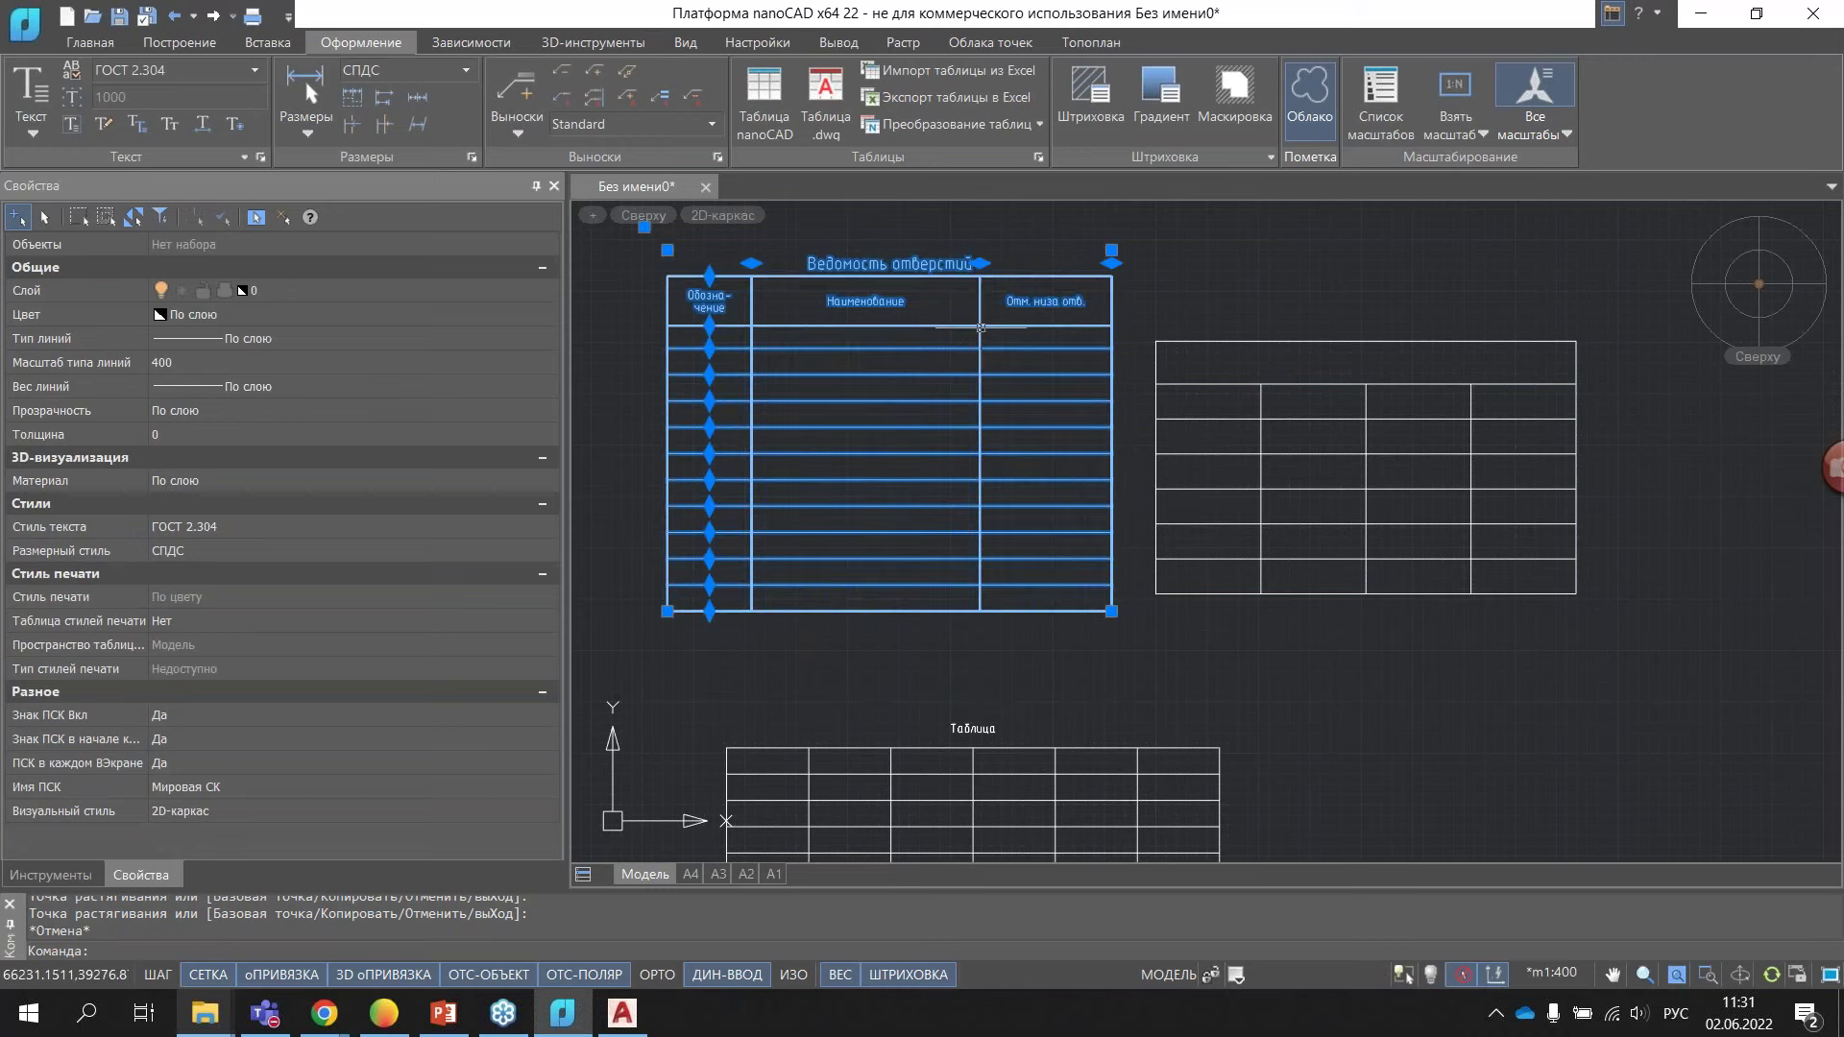
{"action": "left_click", "coordinate": [981, 328]}
{"action": "double_click", "coordinate": [981, 327]}
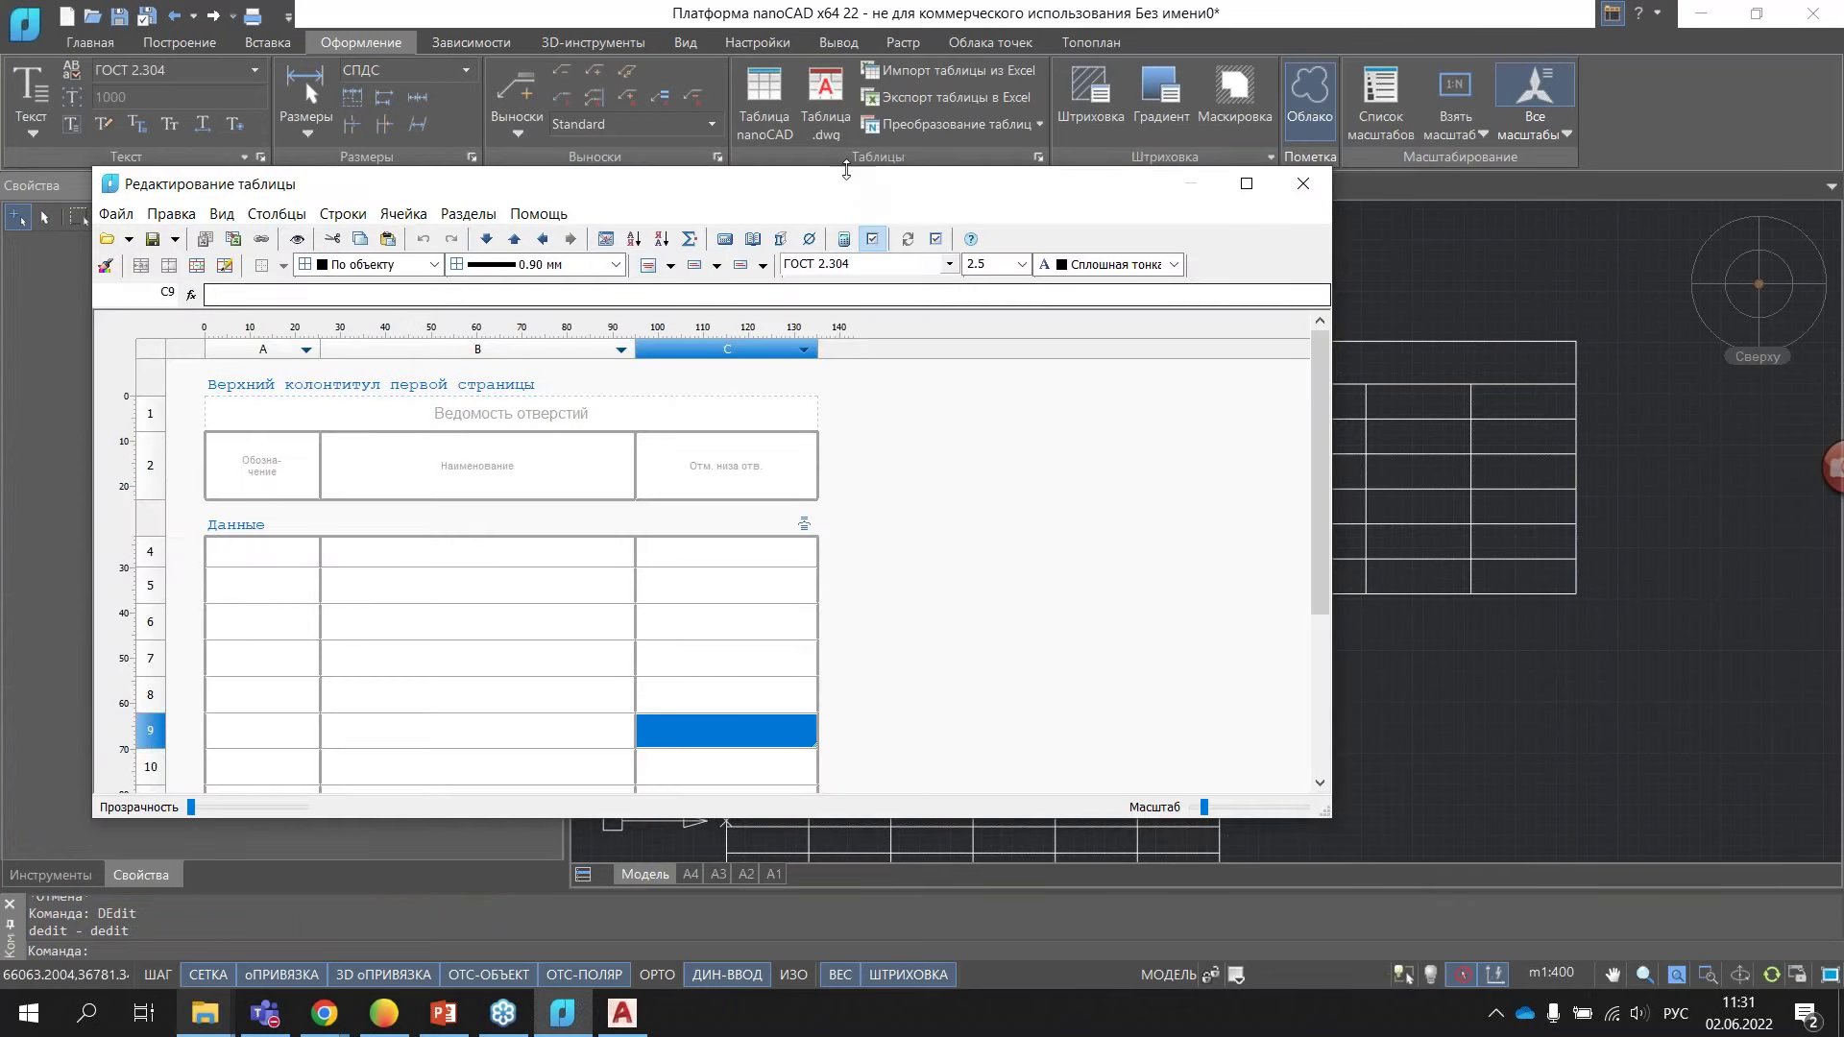
- Enlarge the Редактирование таблицы window, review the alignment options, and select column B
{"action": "left_click_drag", "start_coordinate": [847, 168], "coordinate": [847, 48]}
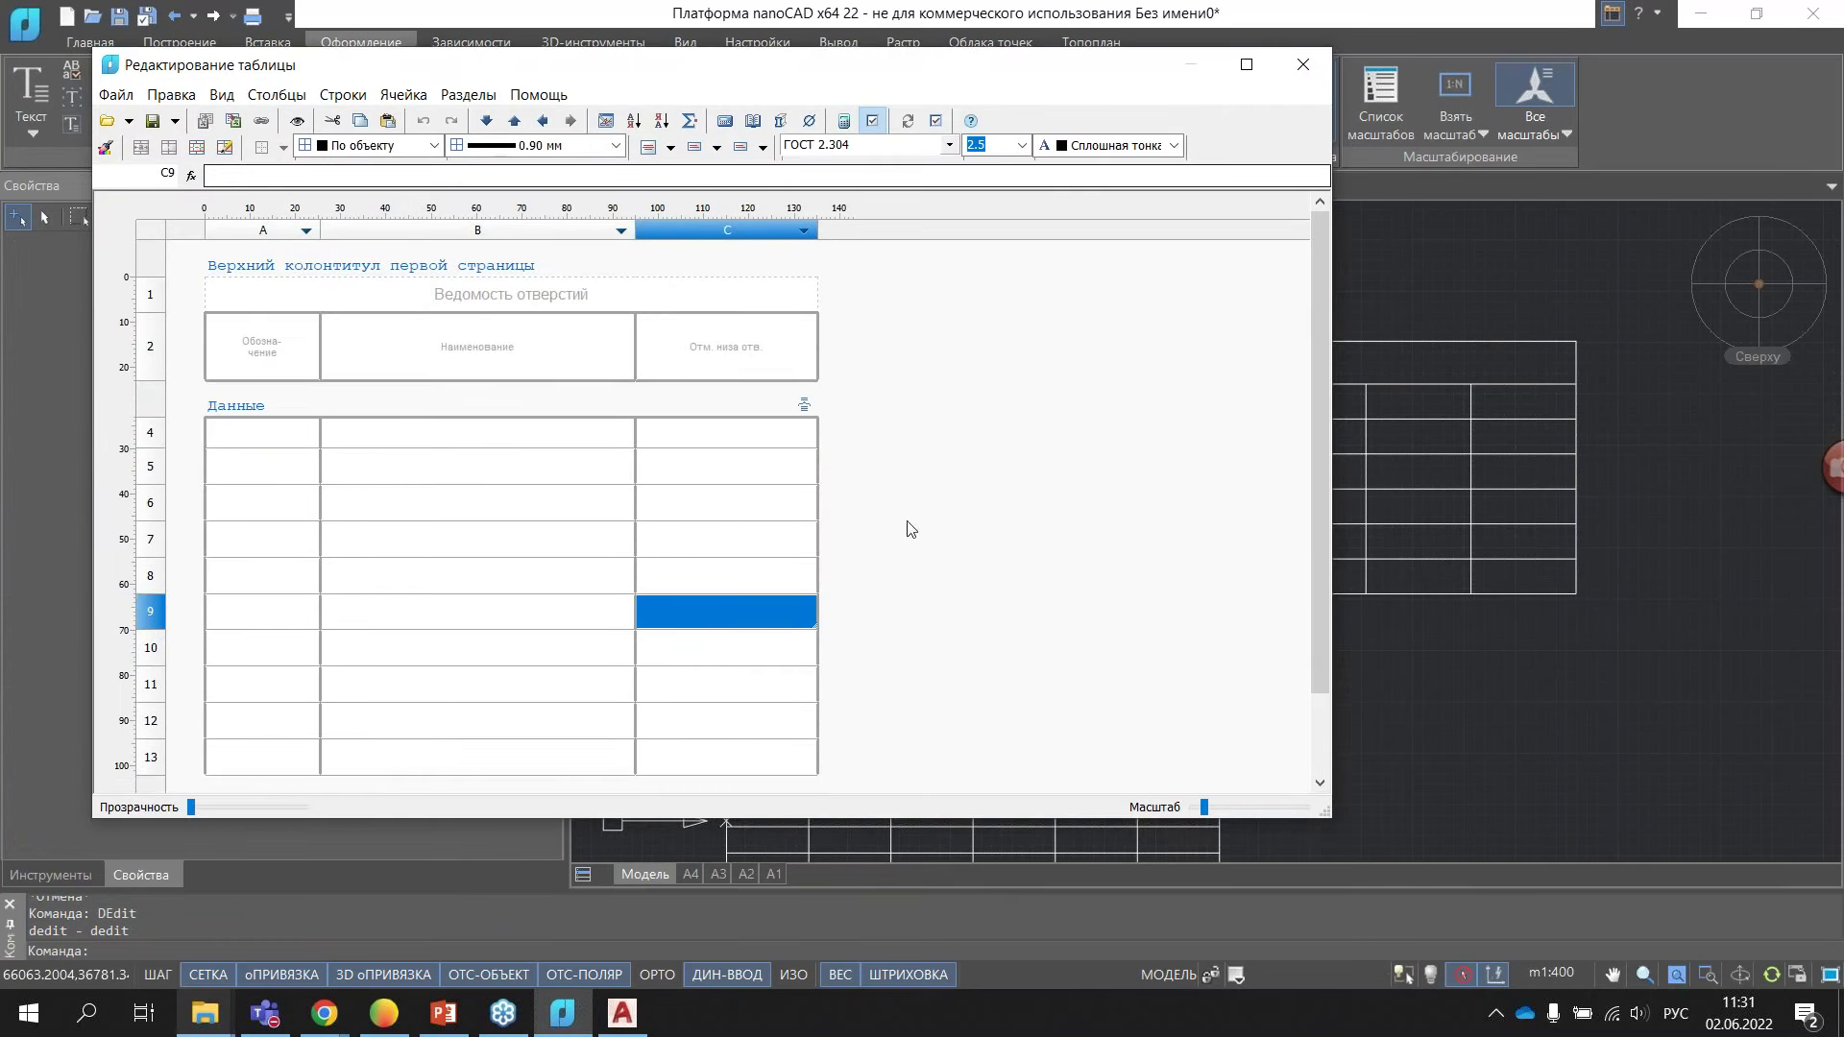
{"action": "left_click", "coordinate": [236, 436]}
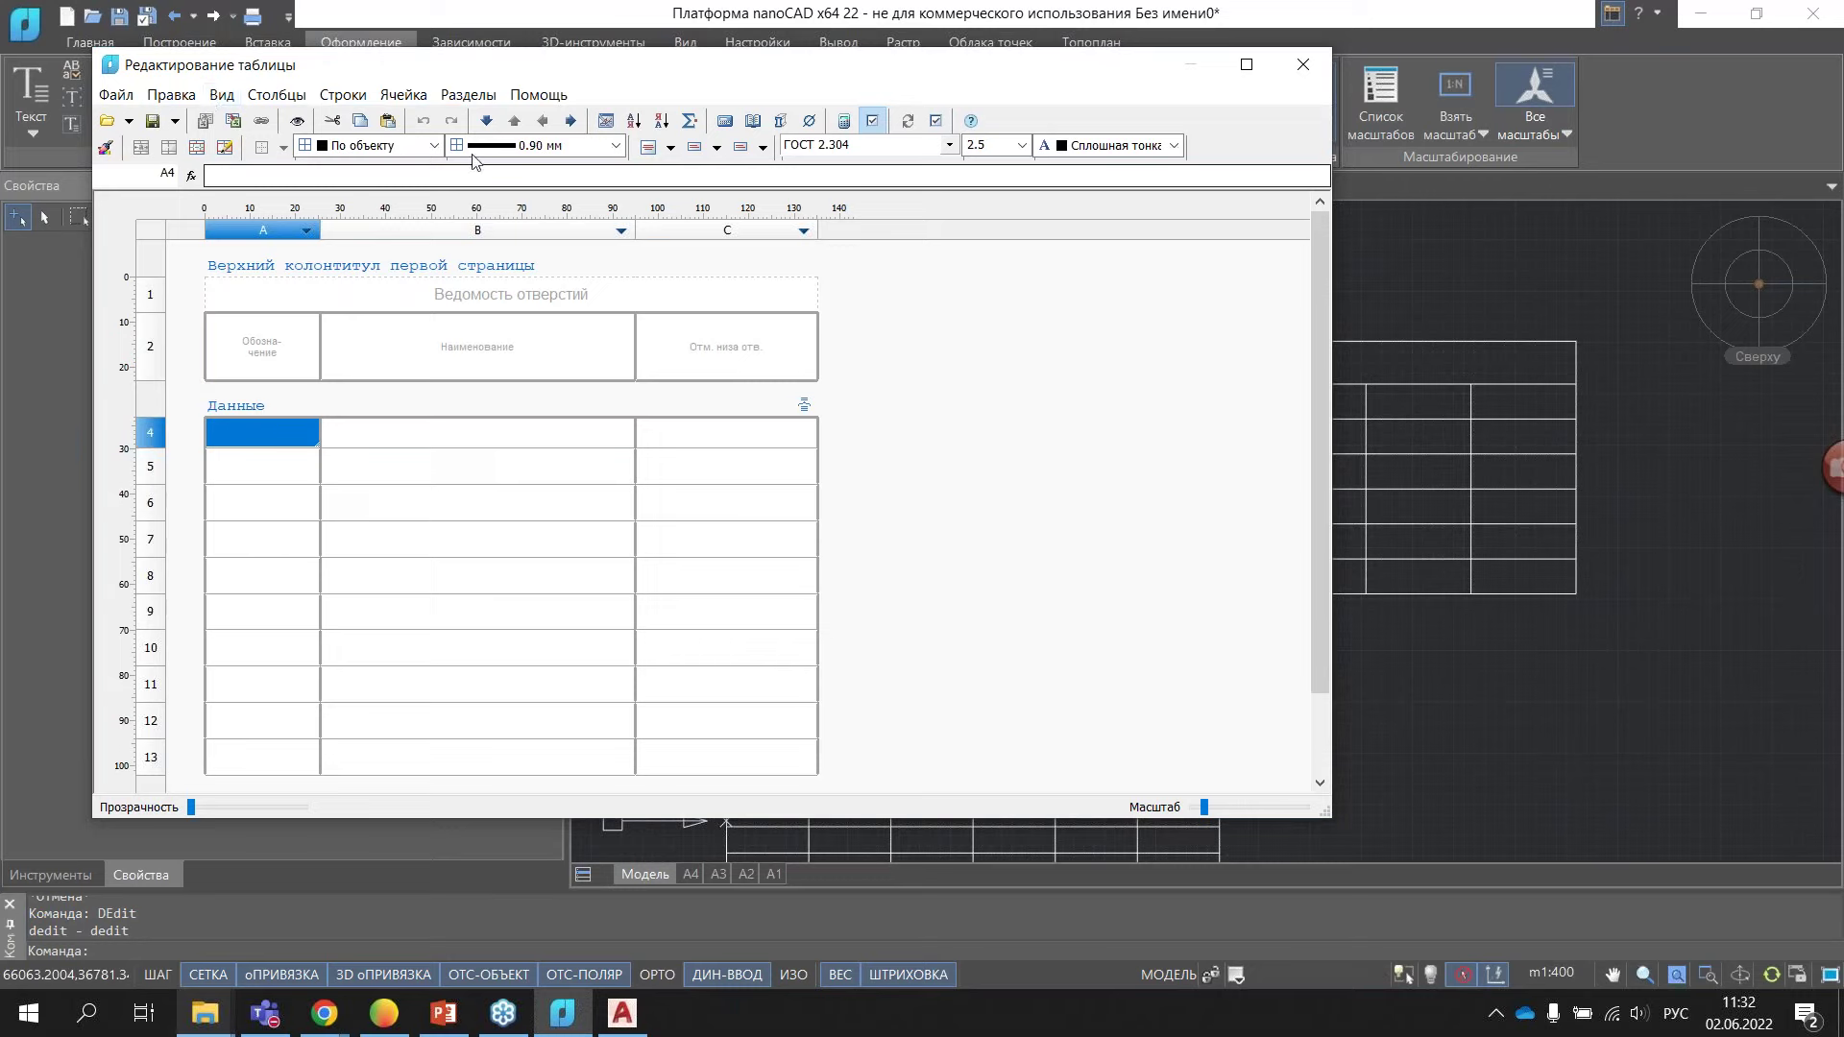
{"action": "left_click", "coordinate": [669, 149]}
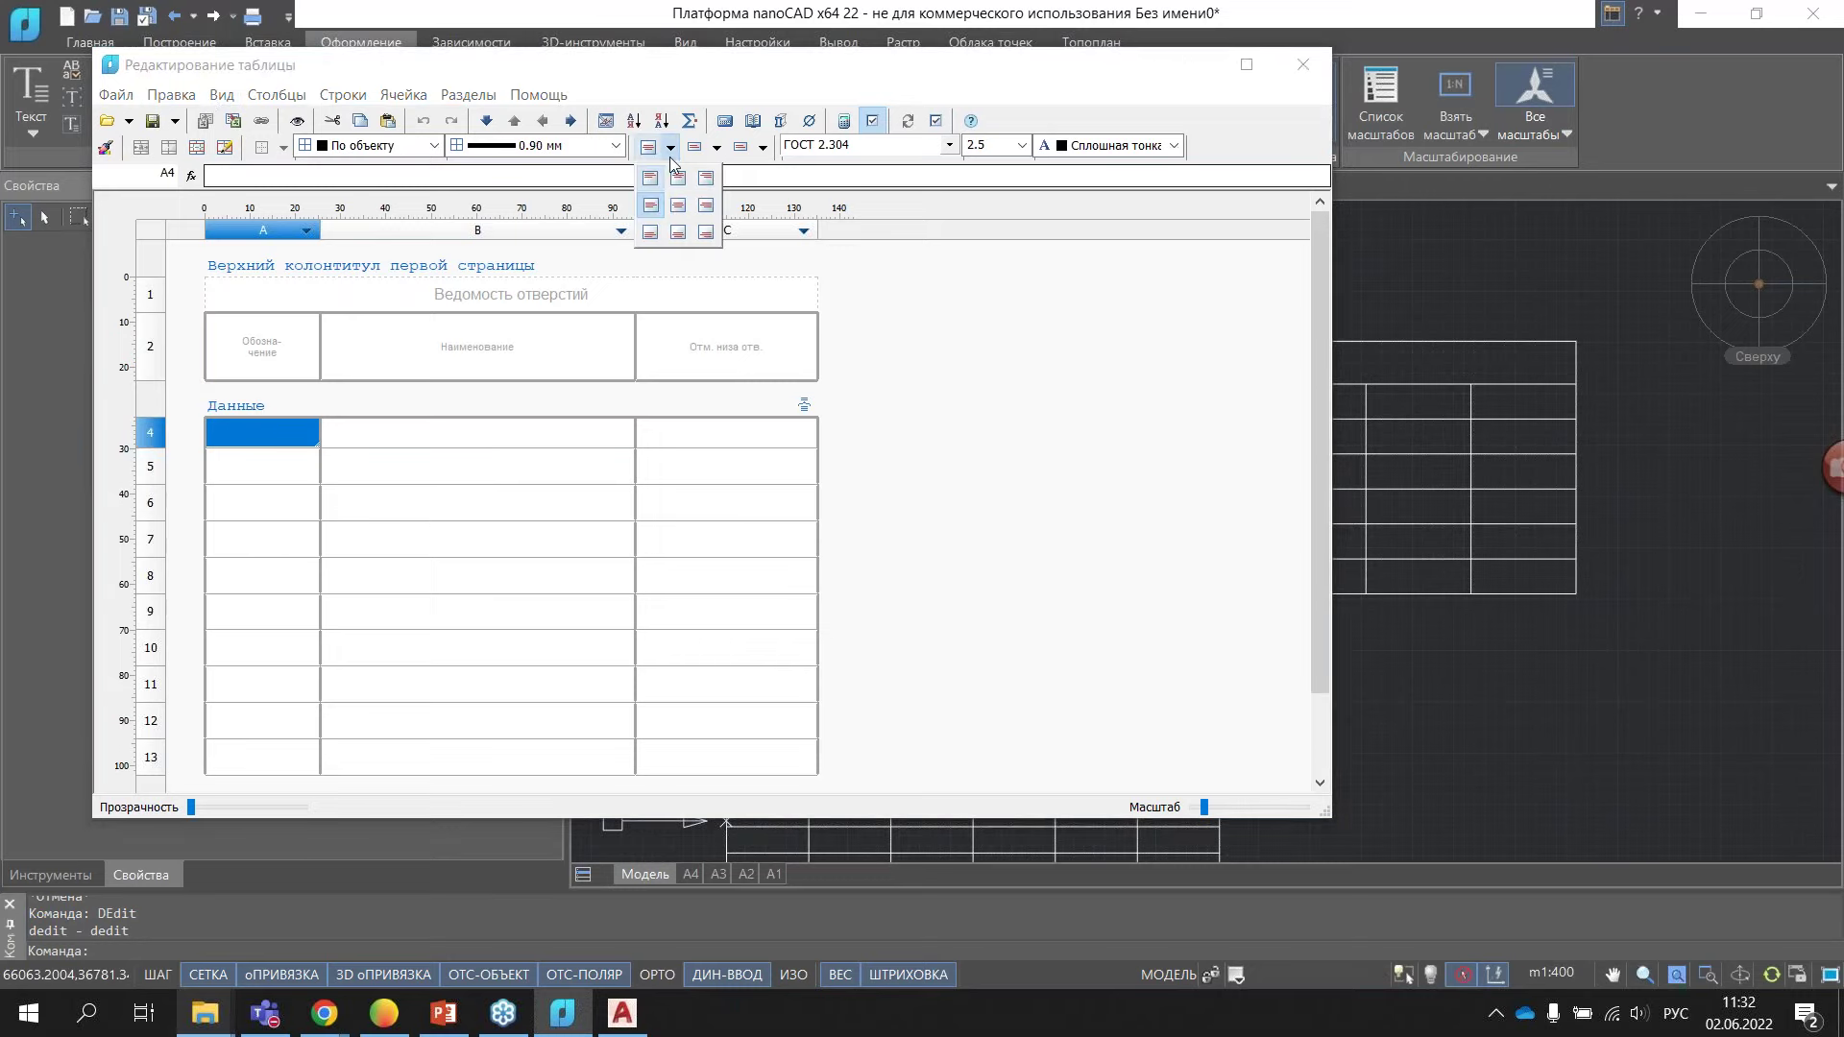
{"action": "left_click", "coordinate": [718, 148]}
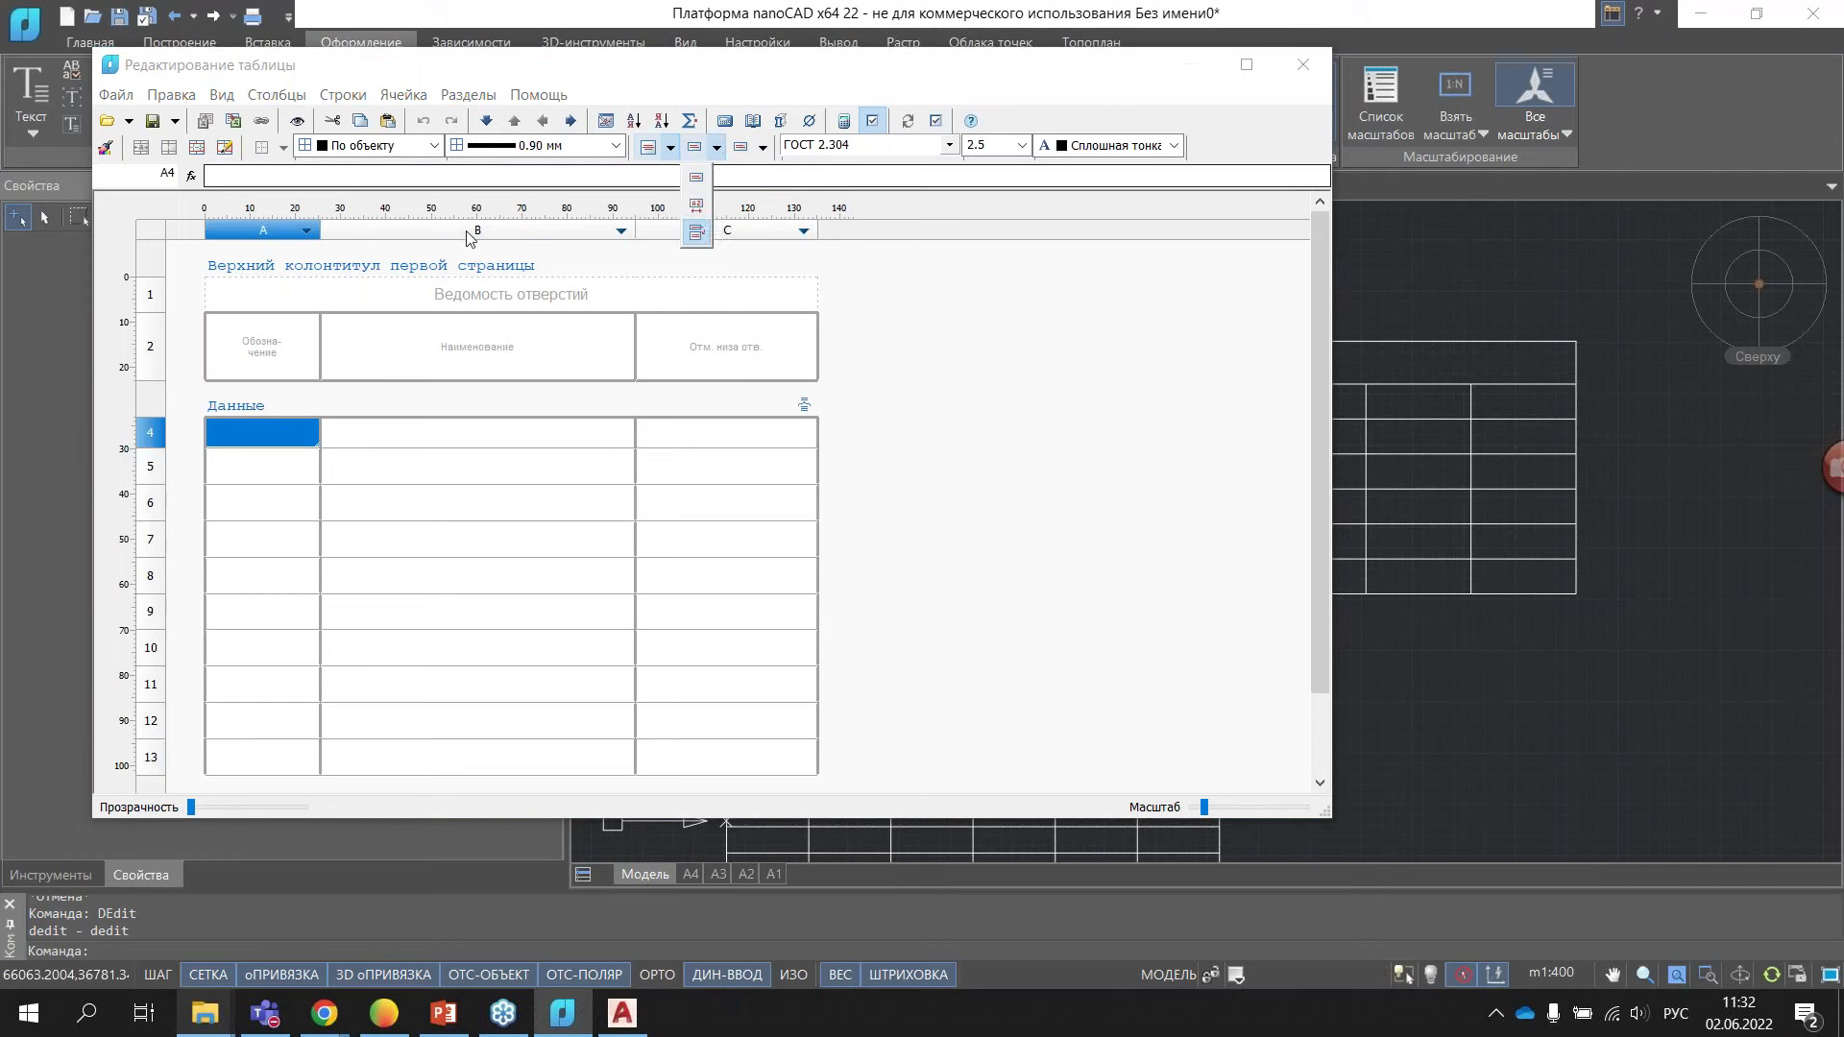
{"action": "left_click", "coordinate": [467, 234]}
- Set the width of column B (Наименование) to 70 in its Свойства dialog
{"action": "right_click", "coordinate": [447, 237]}
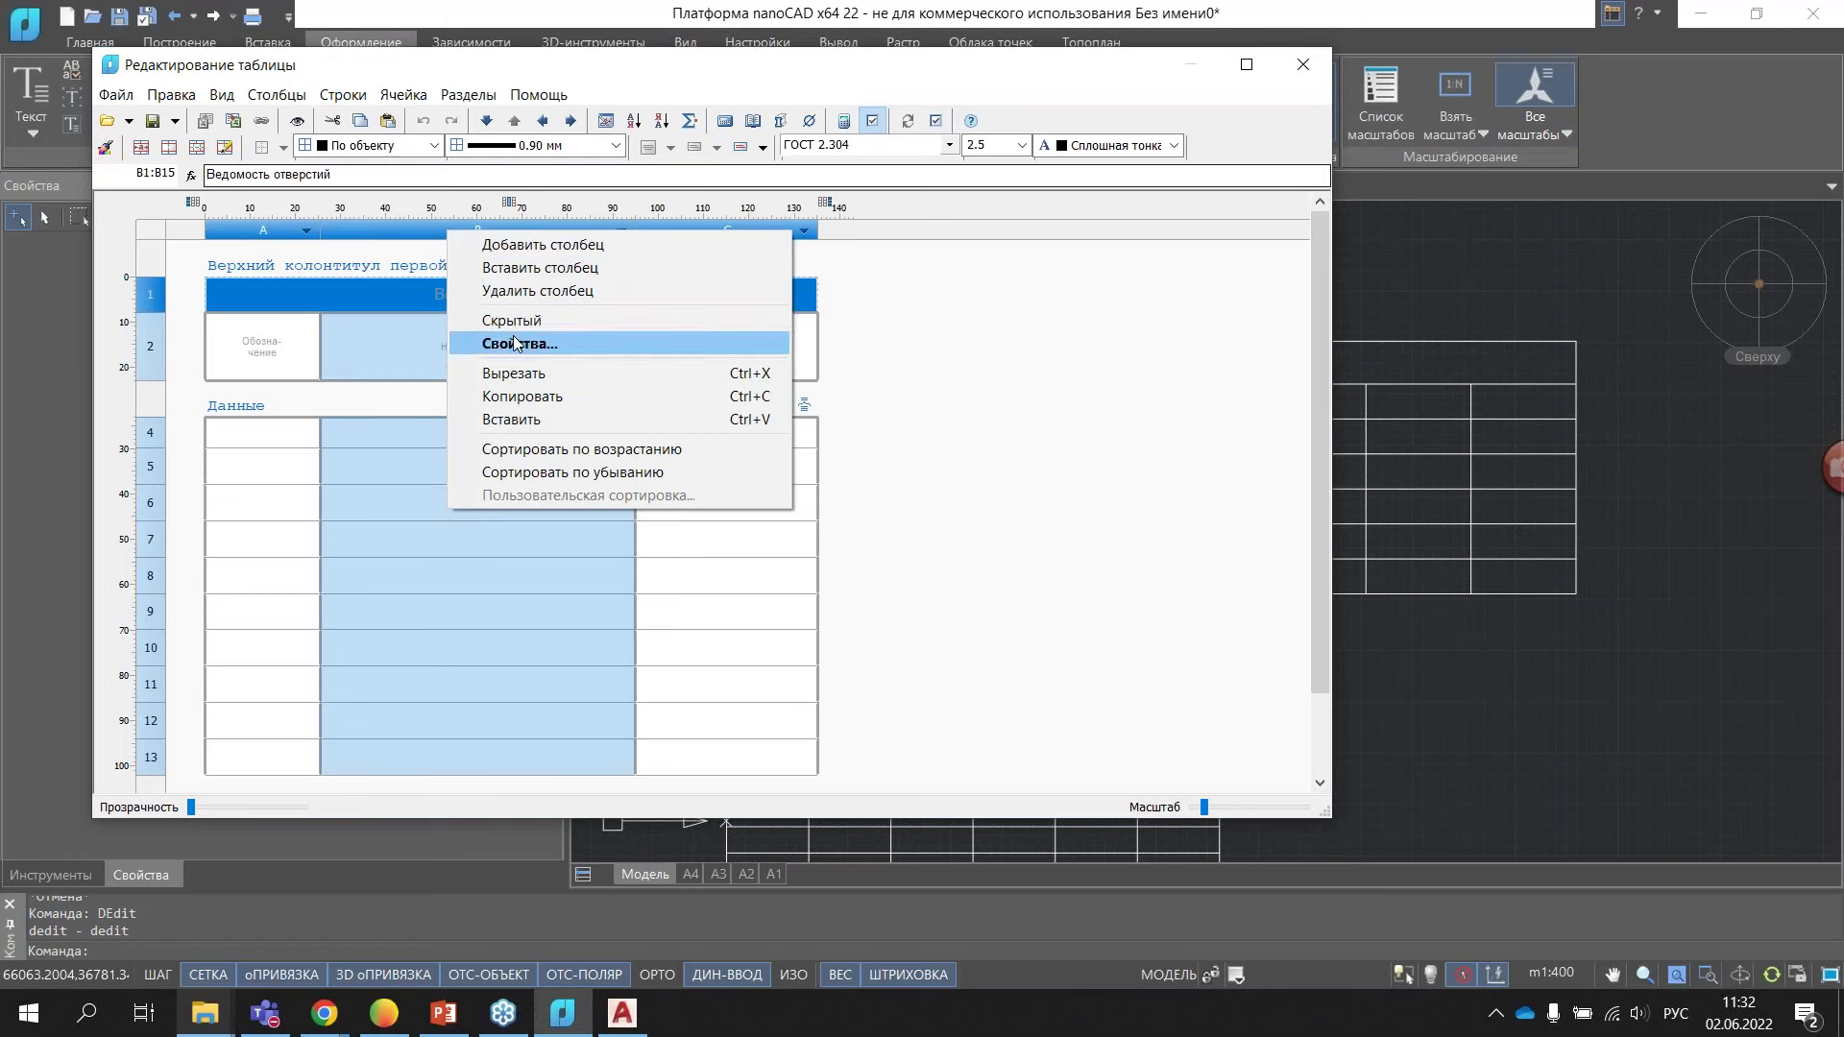
{"action": "left_click", "coordinate": [513, 344]}
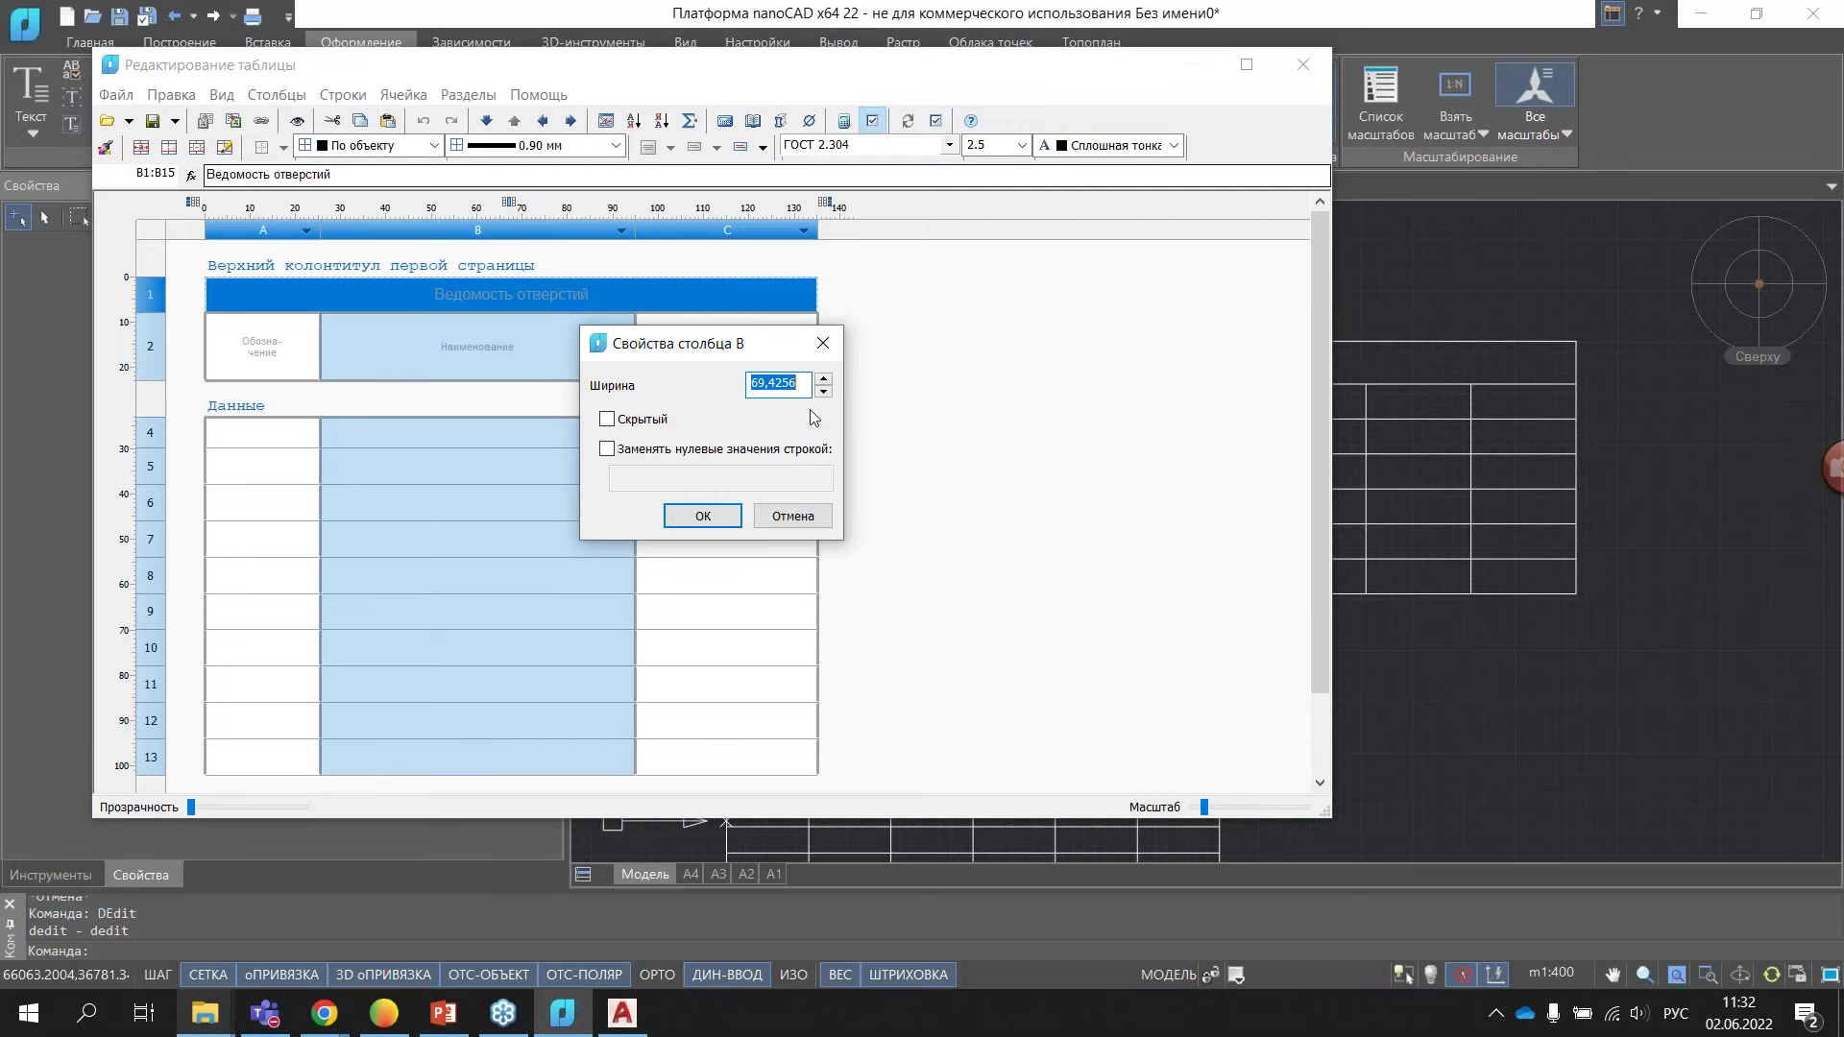
{"action": "left_click_drag", "start_coordinate": [805, 382], "coordinate": [751, 382]}
{"action": "type", "text": "70"}
{"action": "left_click", "coordinate": [704, 515]}
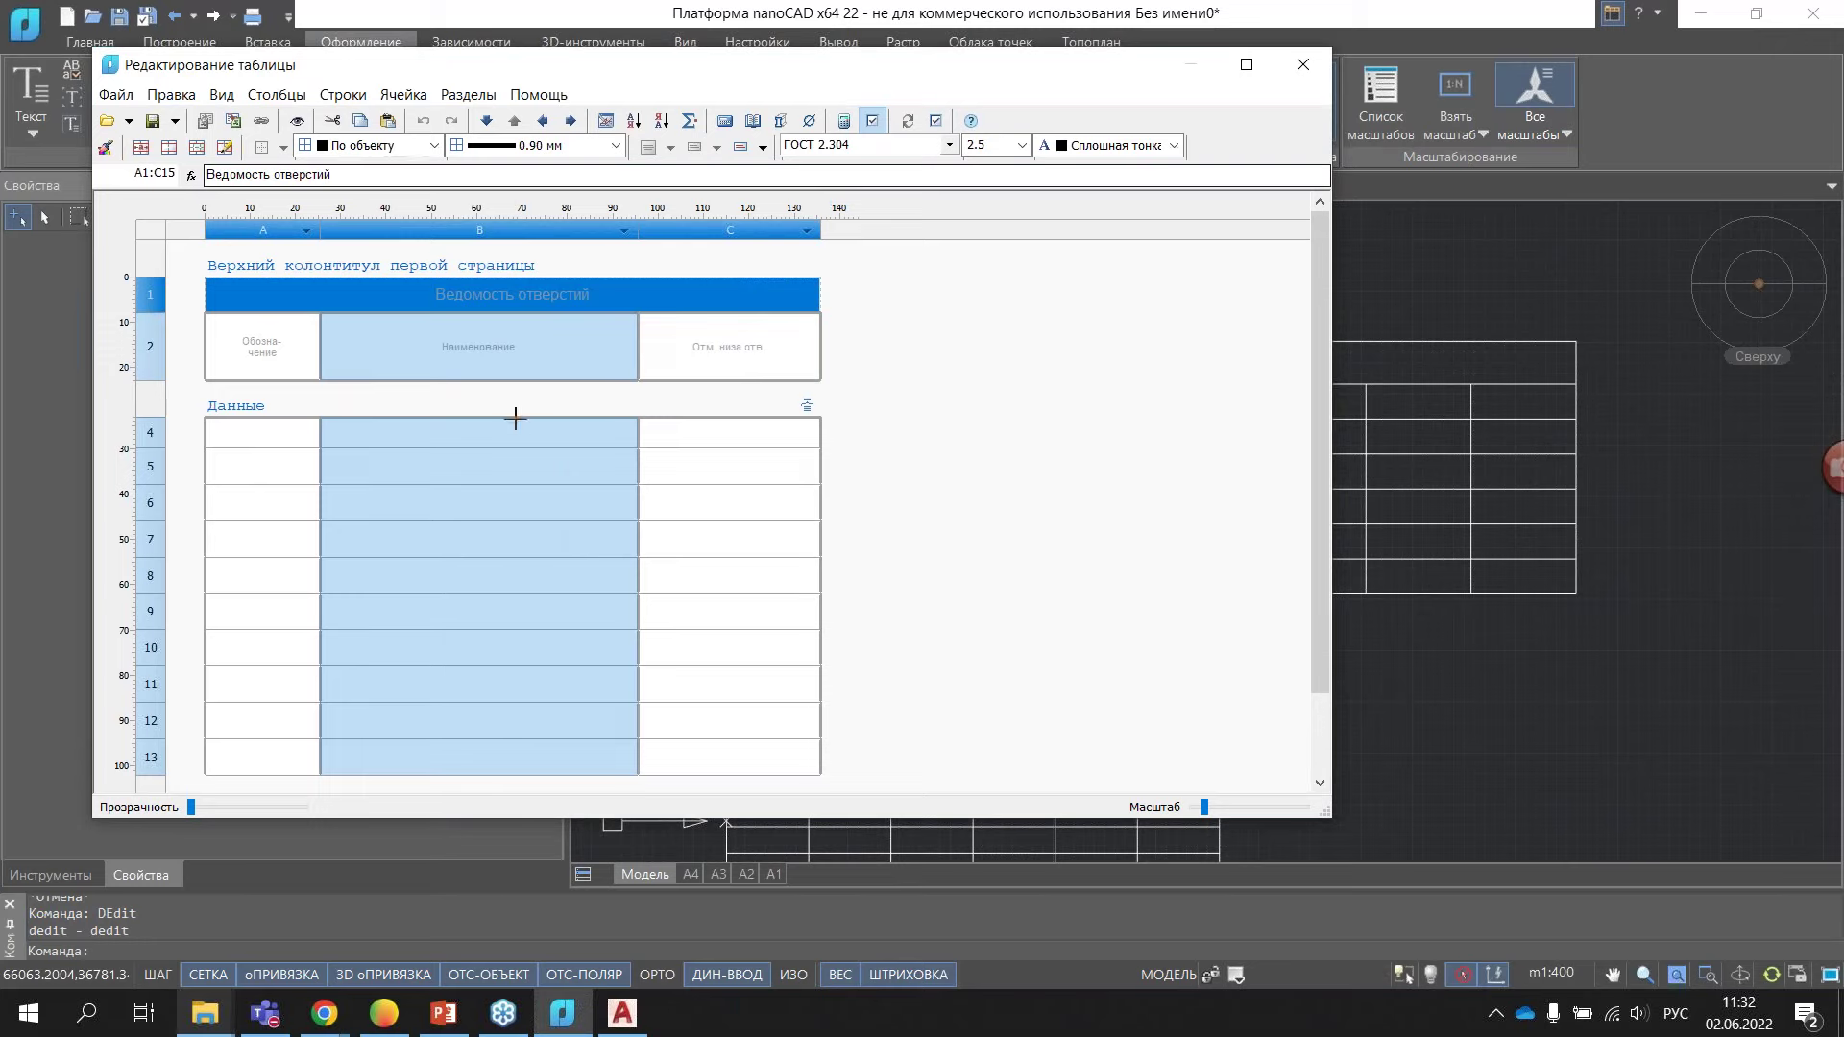
{"action": "left_click", "coordinate": [250, 437]}
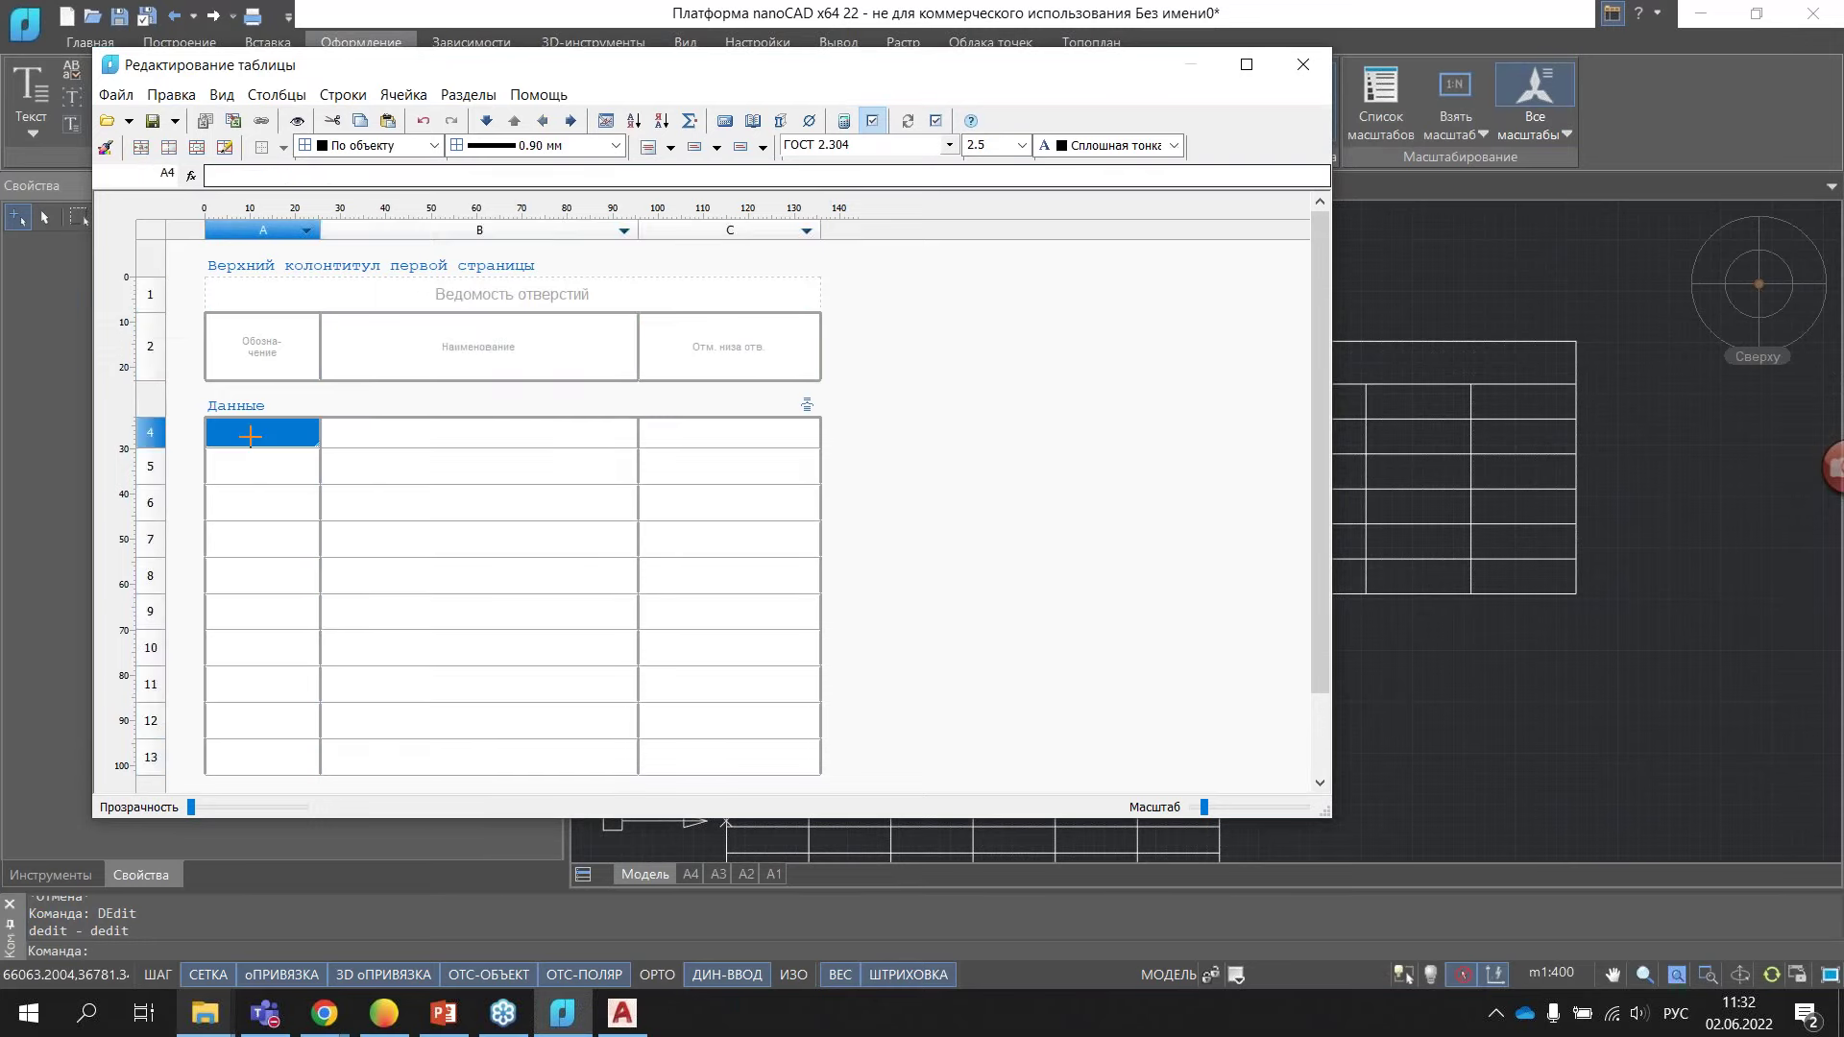
- Enter 1234 in cell A4 under Обозначение and check its alignment options
{"action": "type", "text": "1234"}
{"action": "left_click", "coordinate": [291, 511]}
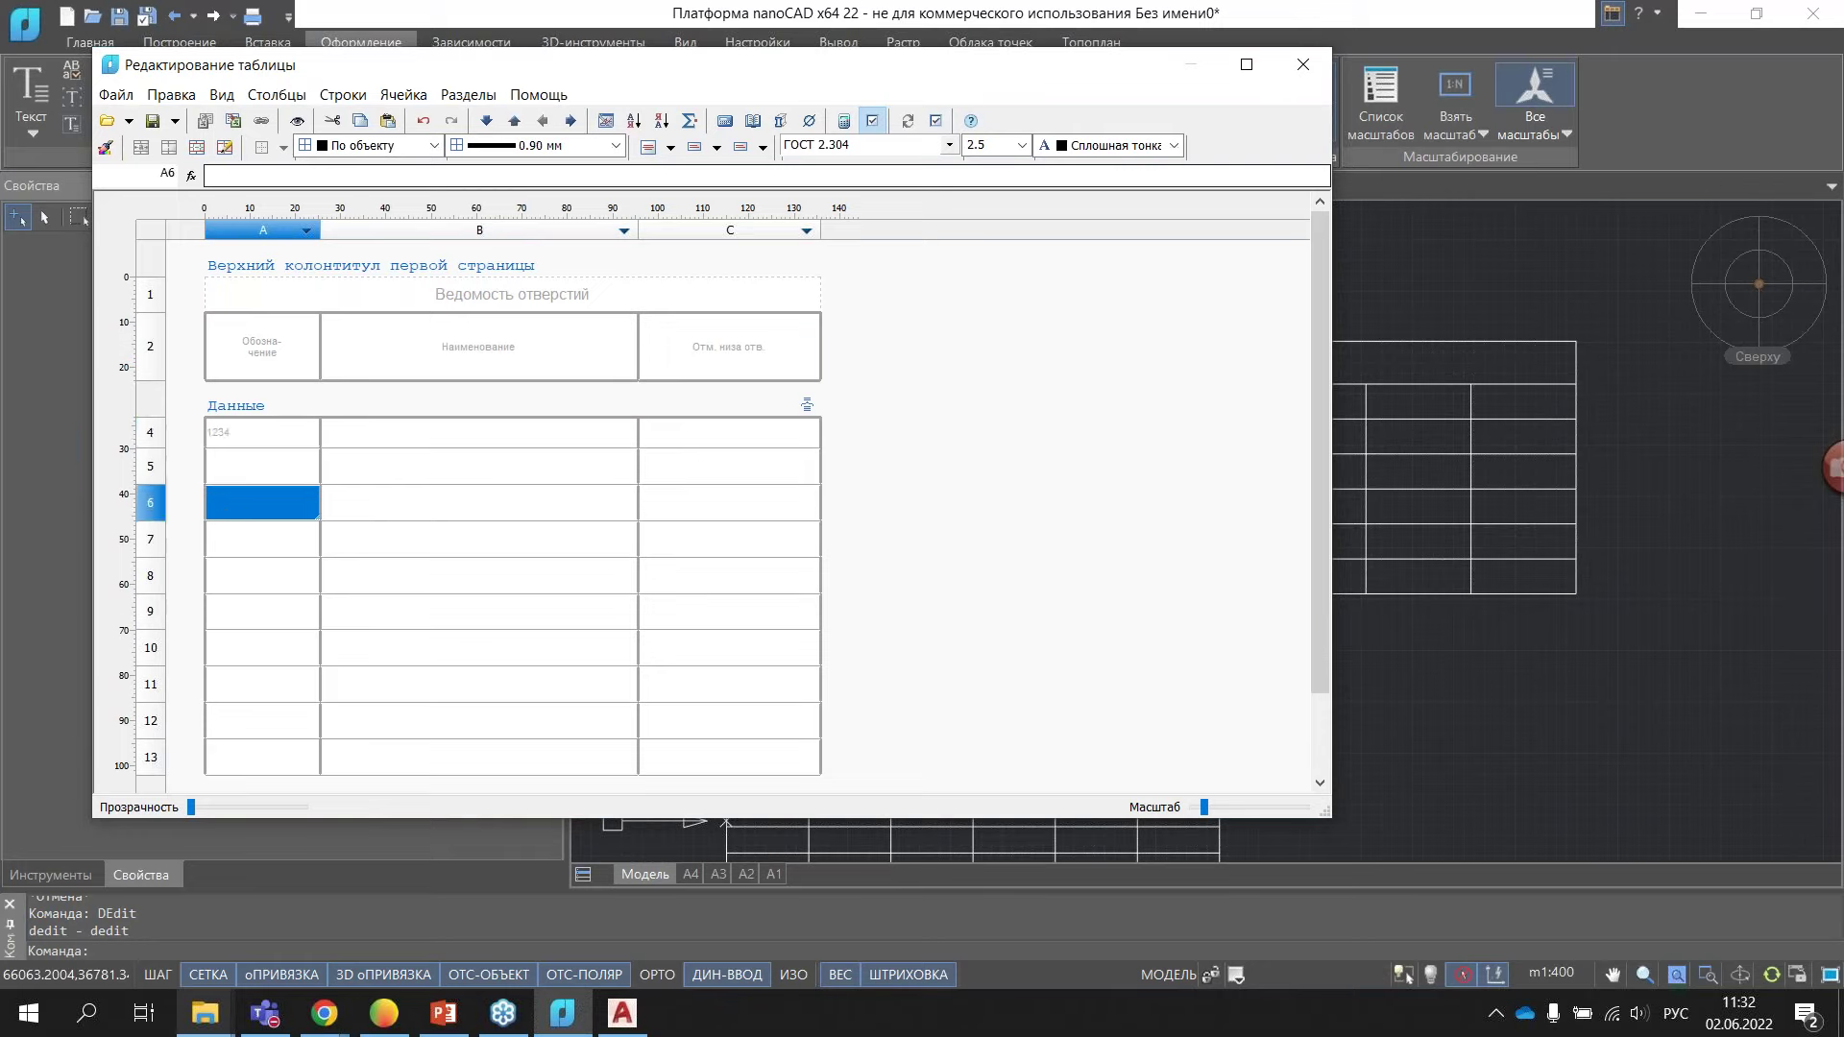
{"action": "left_click", "coordinate": [261, 427]}
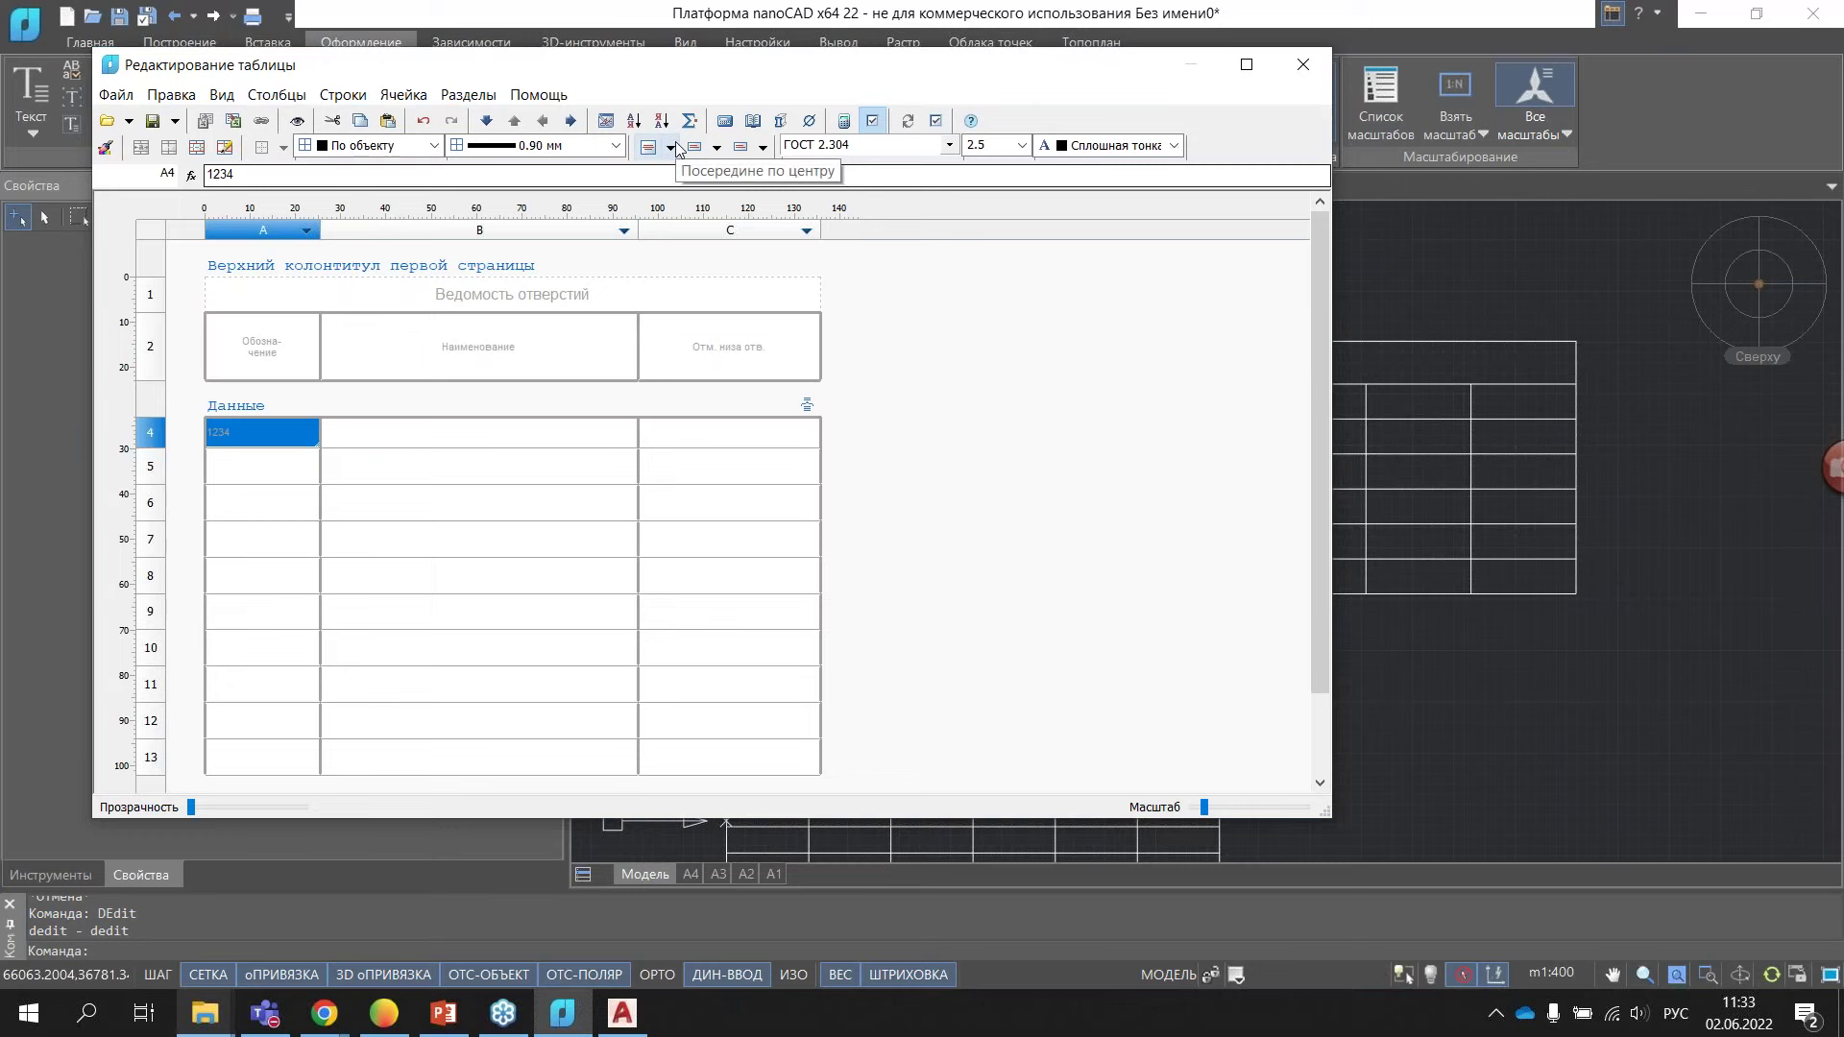
{"action": "left_click", "coordinate": [672, 147]}
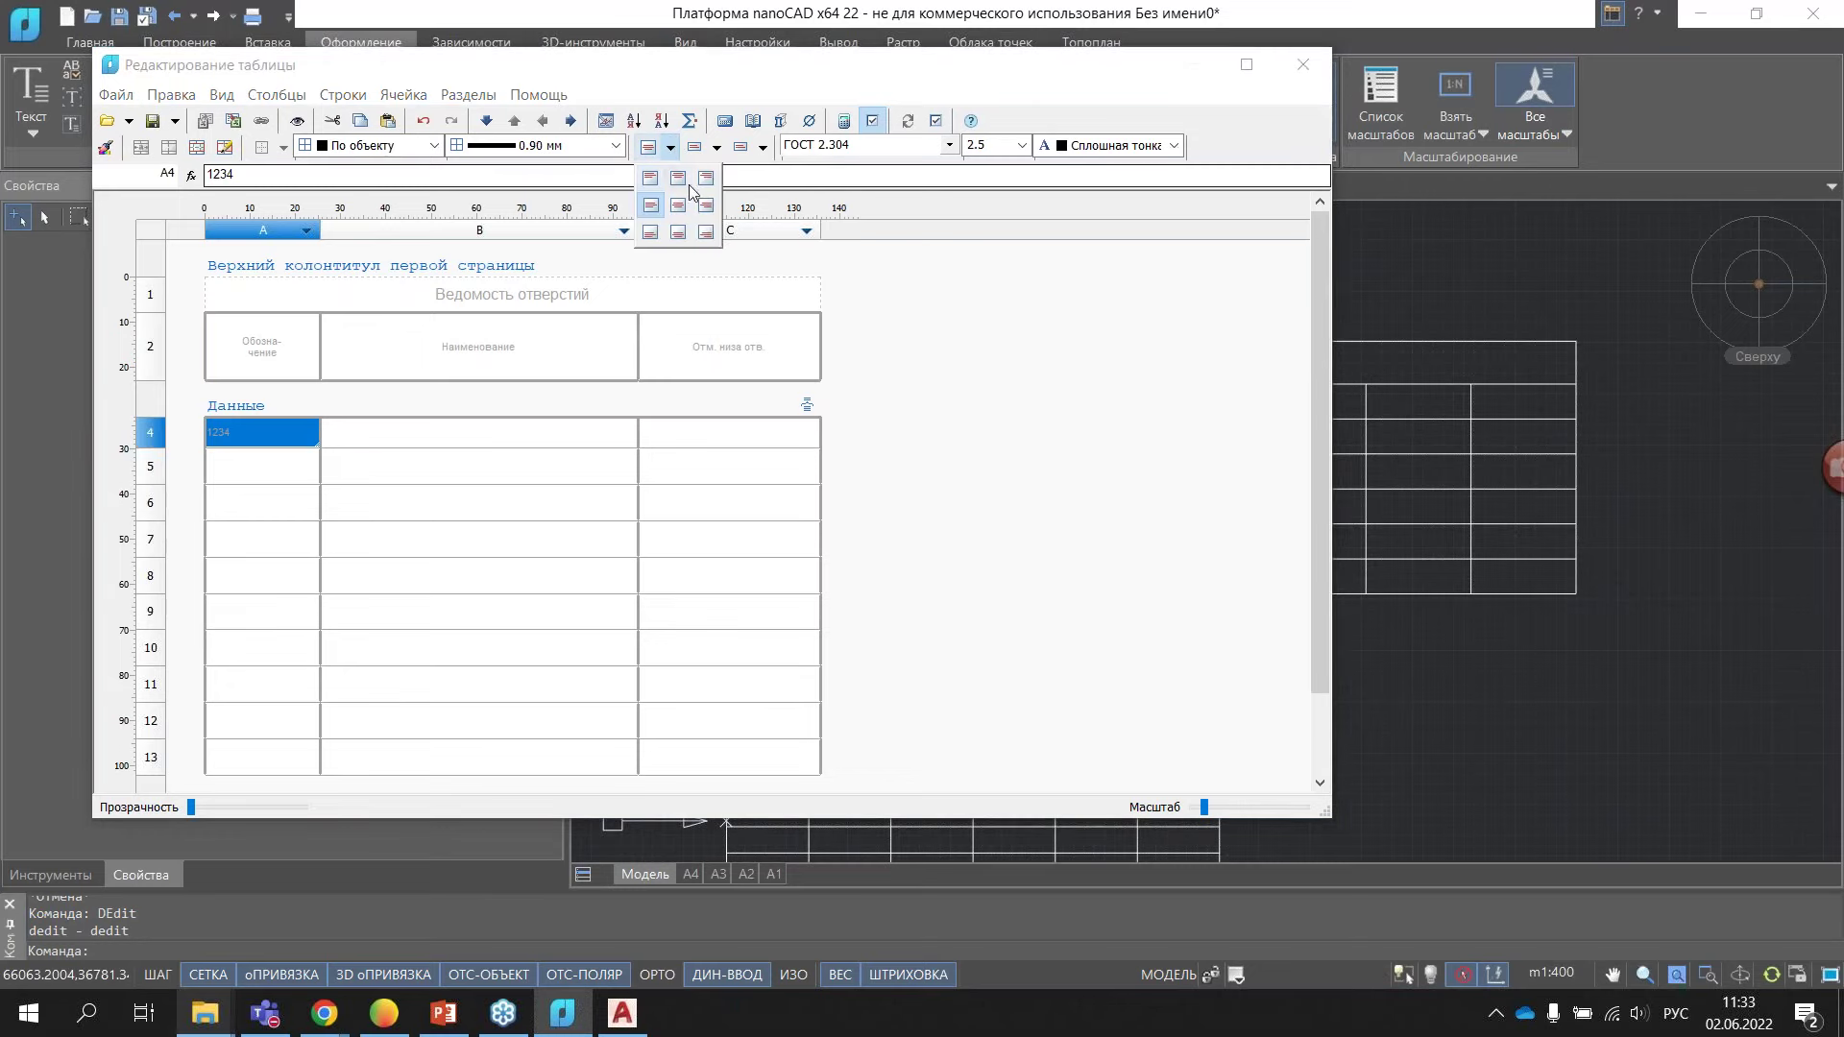
{"action": "left_click", "coordinate": [917, 310]}
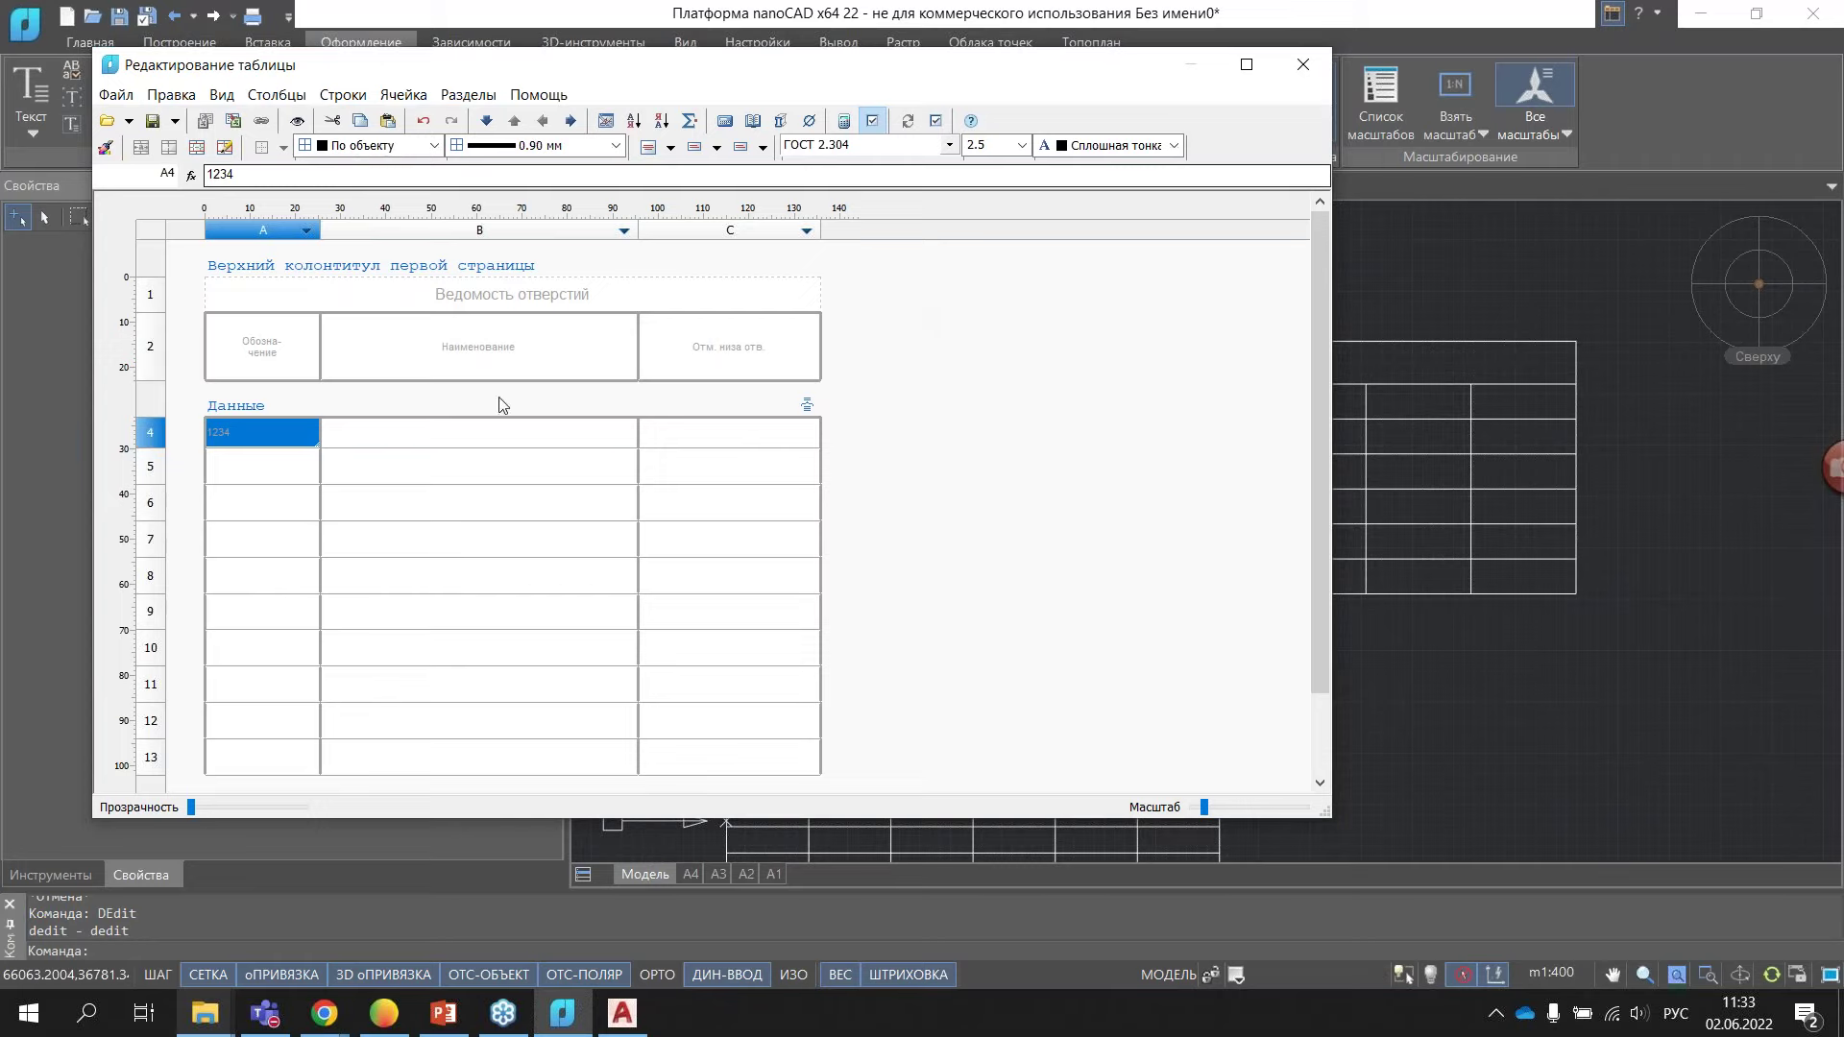
- Review the border line types, keep the 0.90 мм lineweight, and close the table editor
{"action": "left_click", "coordinate": [436, 146]}
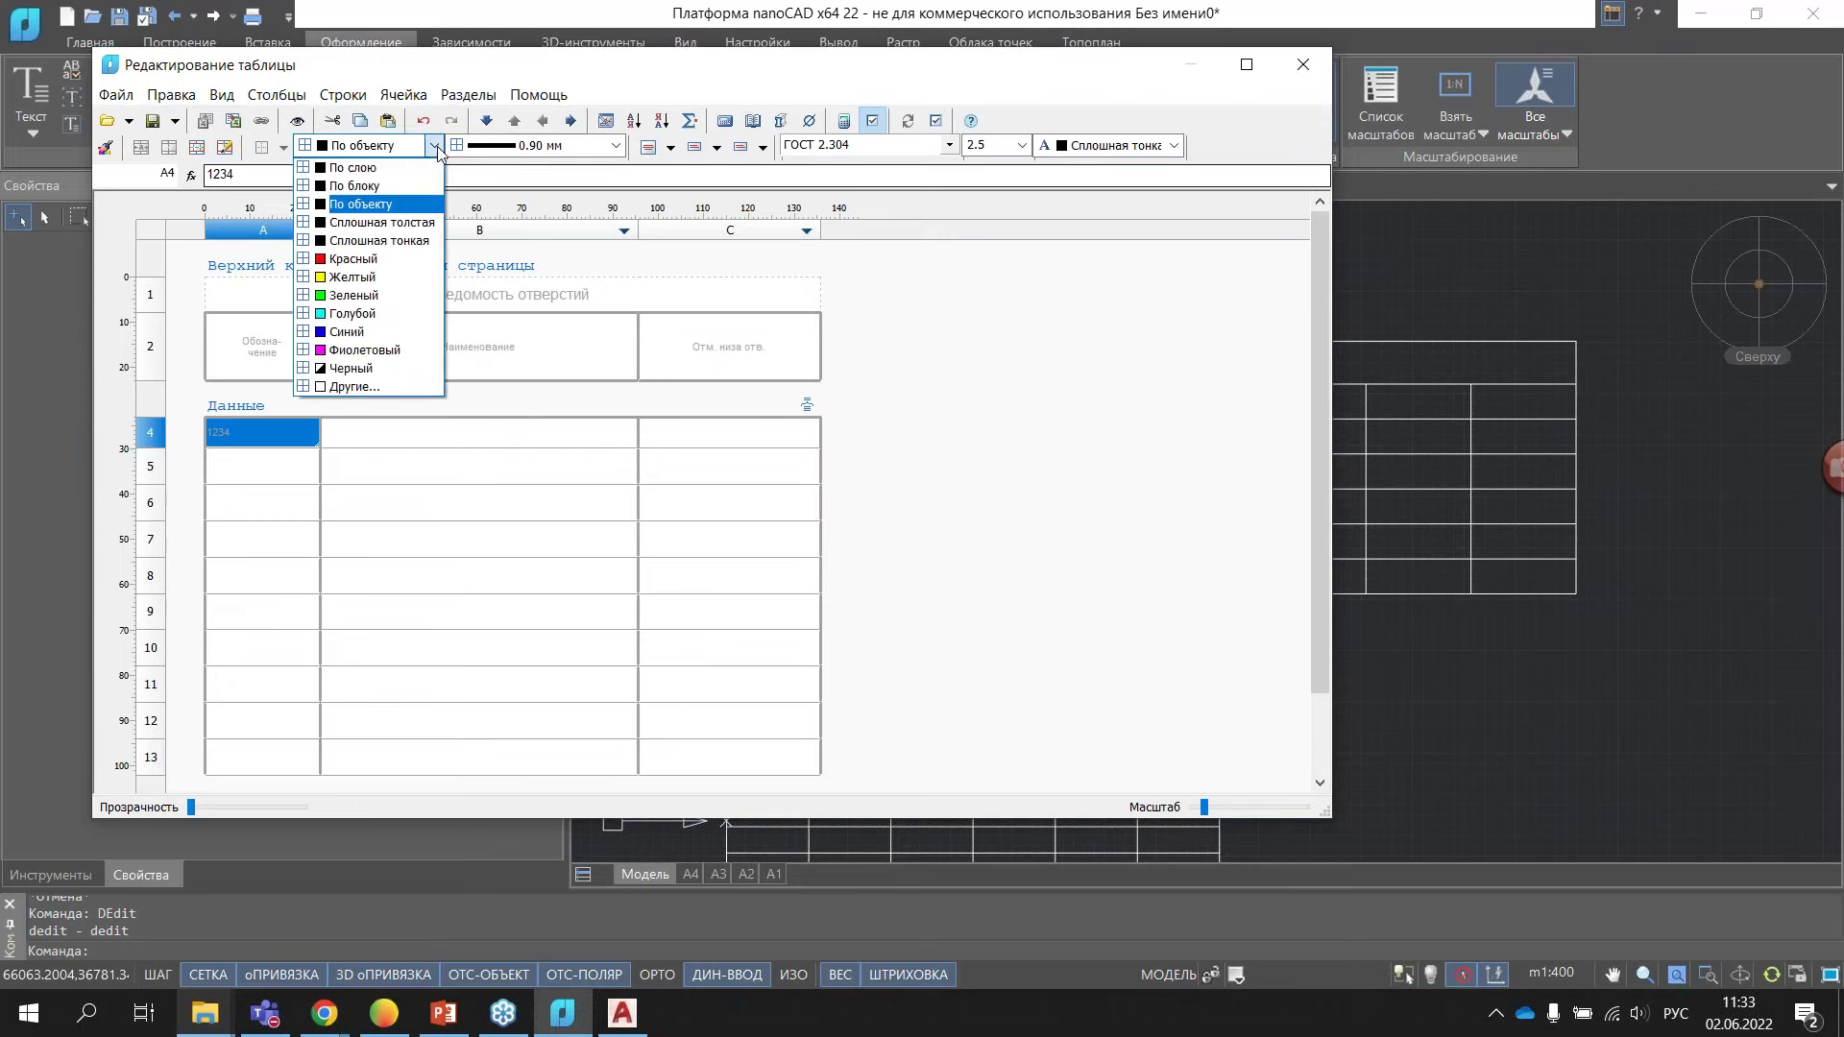
{"action": "left_click", "coordinate": [436, 146]}
{"action": "left_click", "coordinate": [616, 146]}
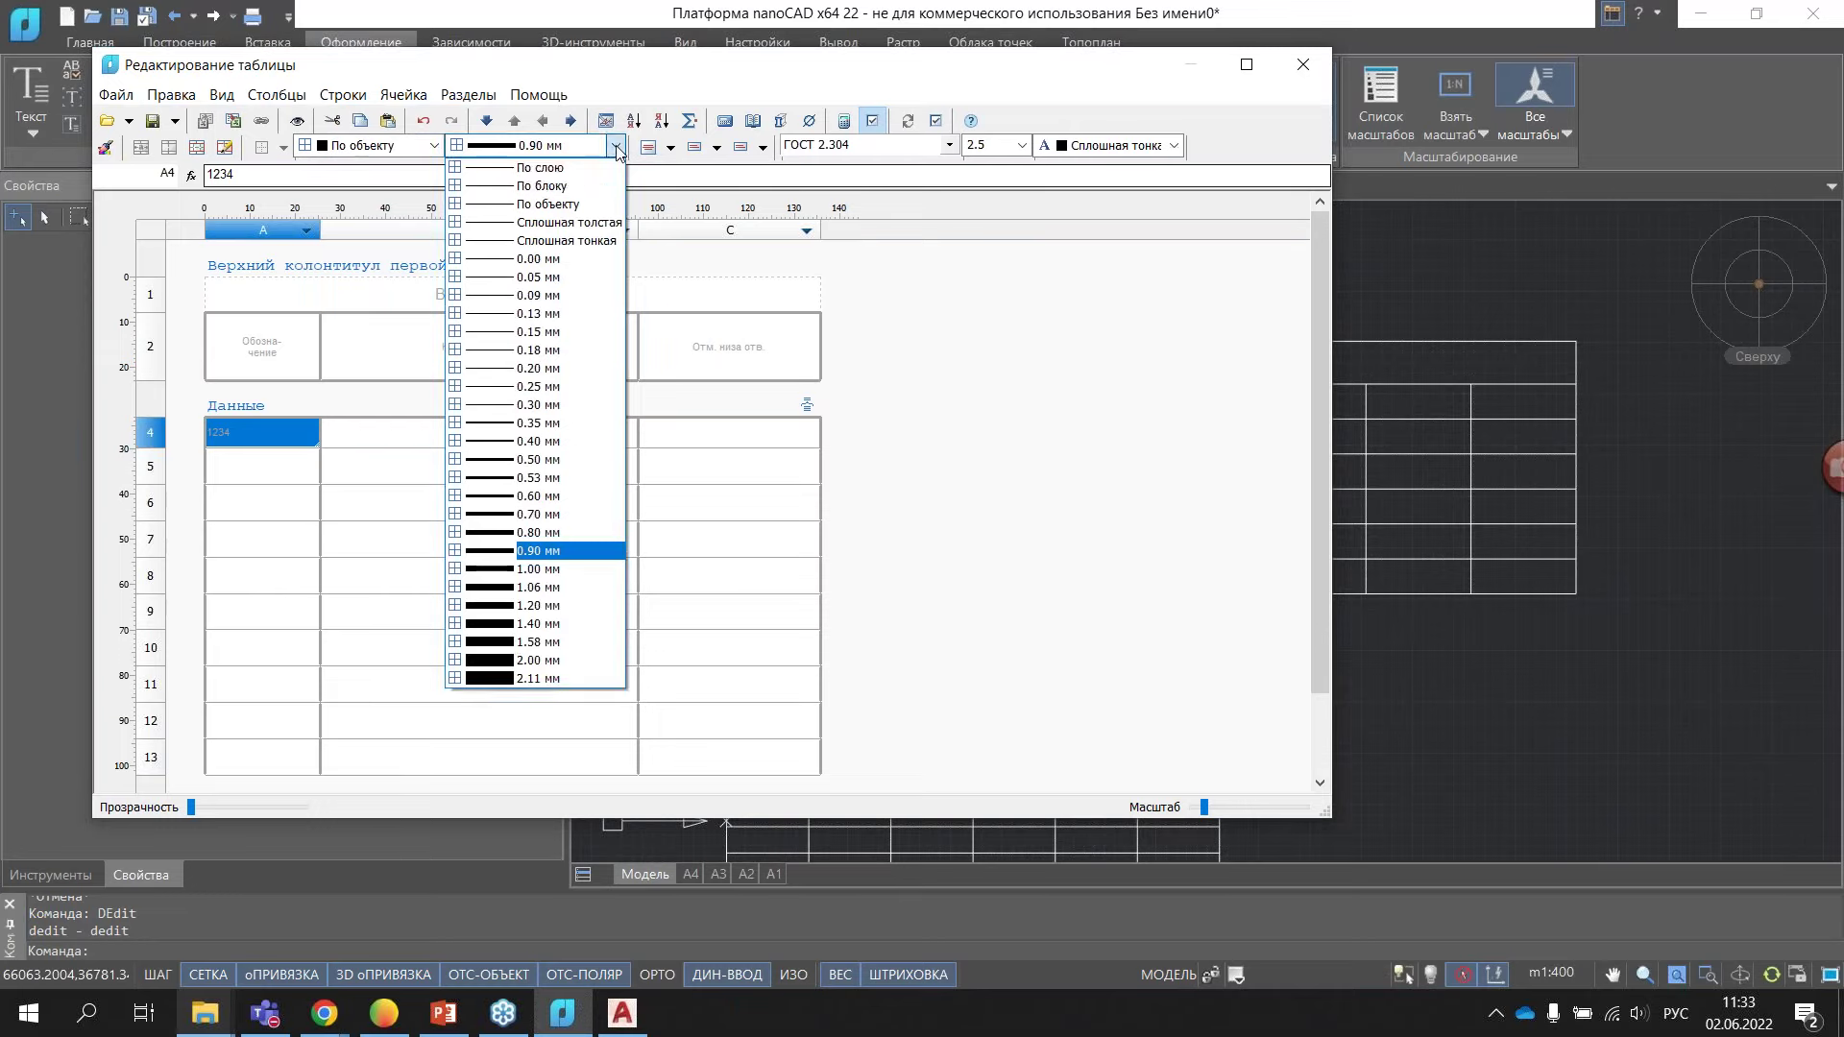
{"action": "left_click", "coordinate": [616, 147]}
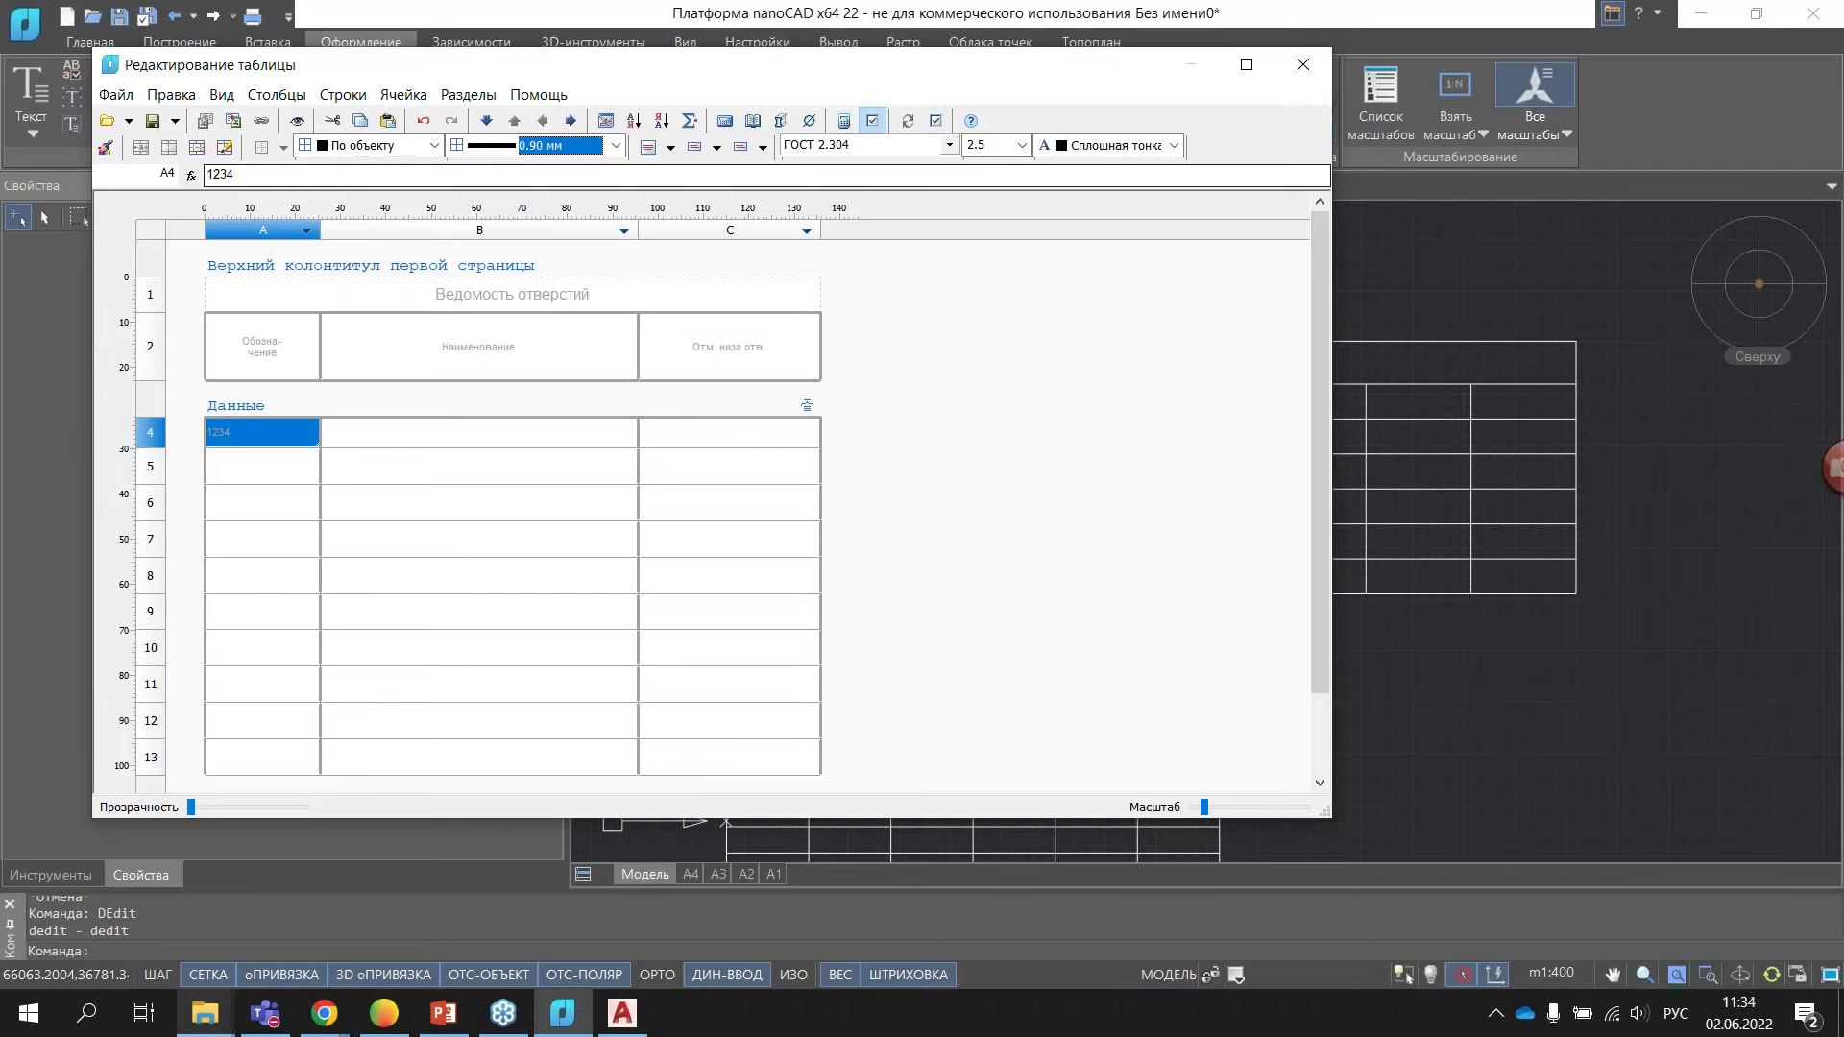
{"action": "left_click", "coordinate": [1305, 65]}
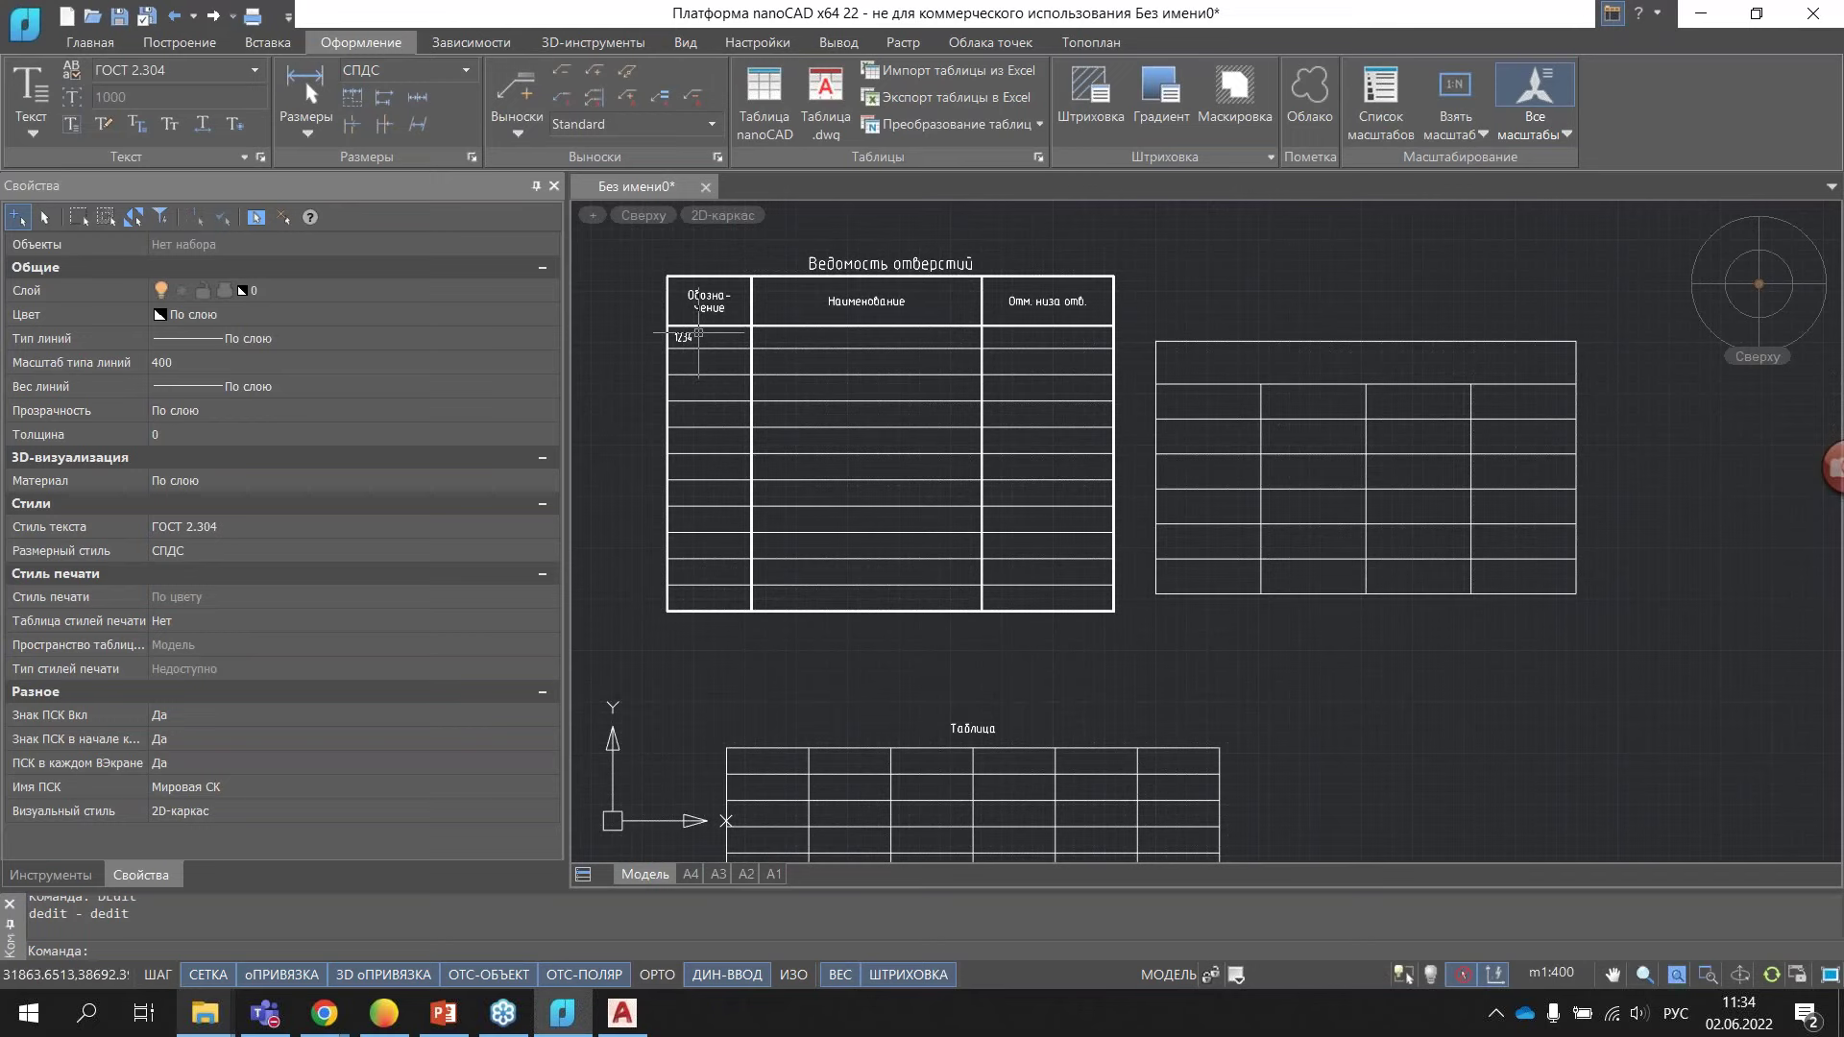
- Zoom in on the lower Таблица table and open it in the table editor
{"action": "scroll", "coordinate": [1004, 538], "scroll_direction": "down", "scroll_amount": 3}
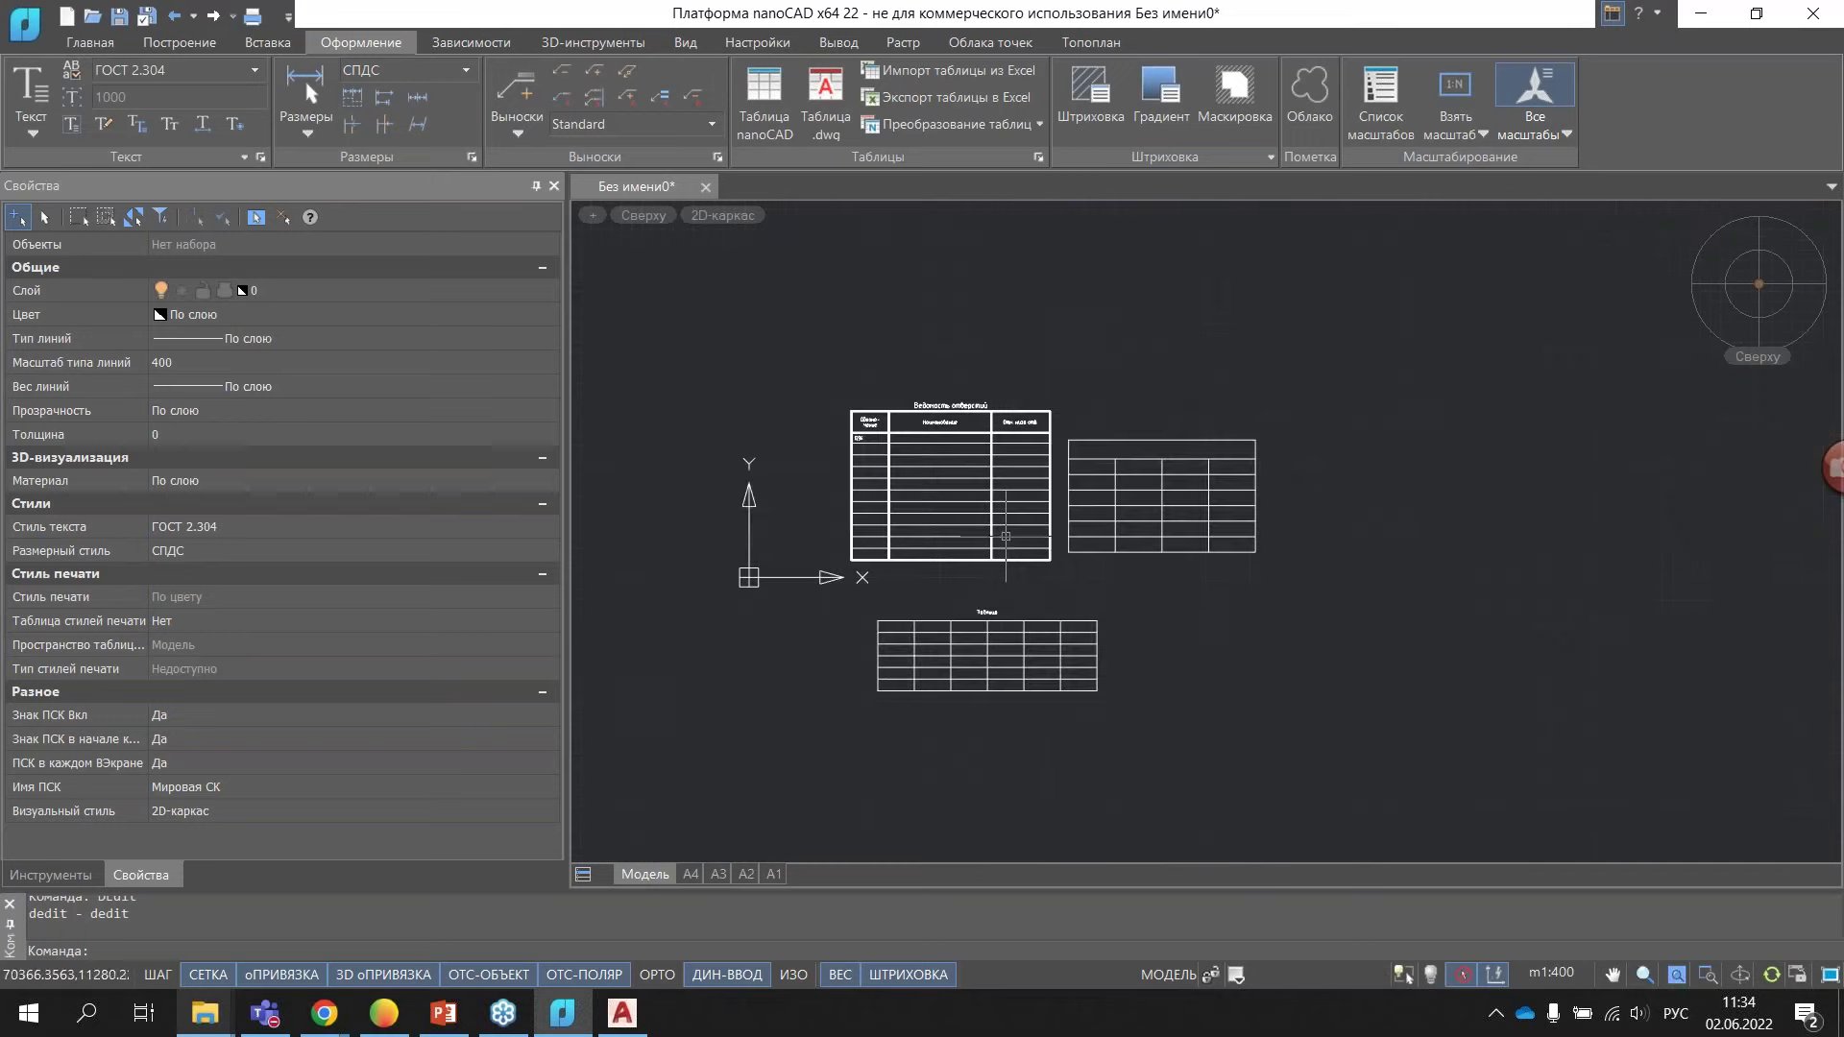
{"action": "scroll", "coordinate": [1015, 589], "scroll_direction": "up", "scroll_amount": 1}
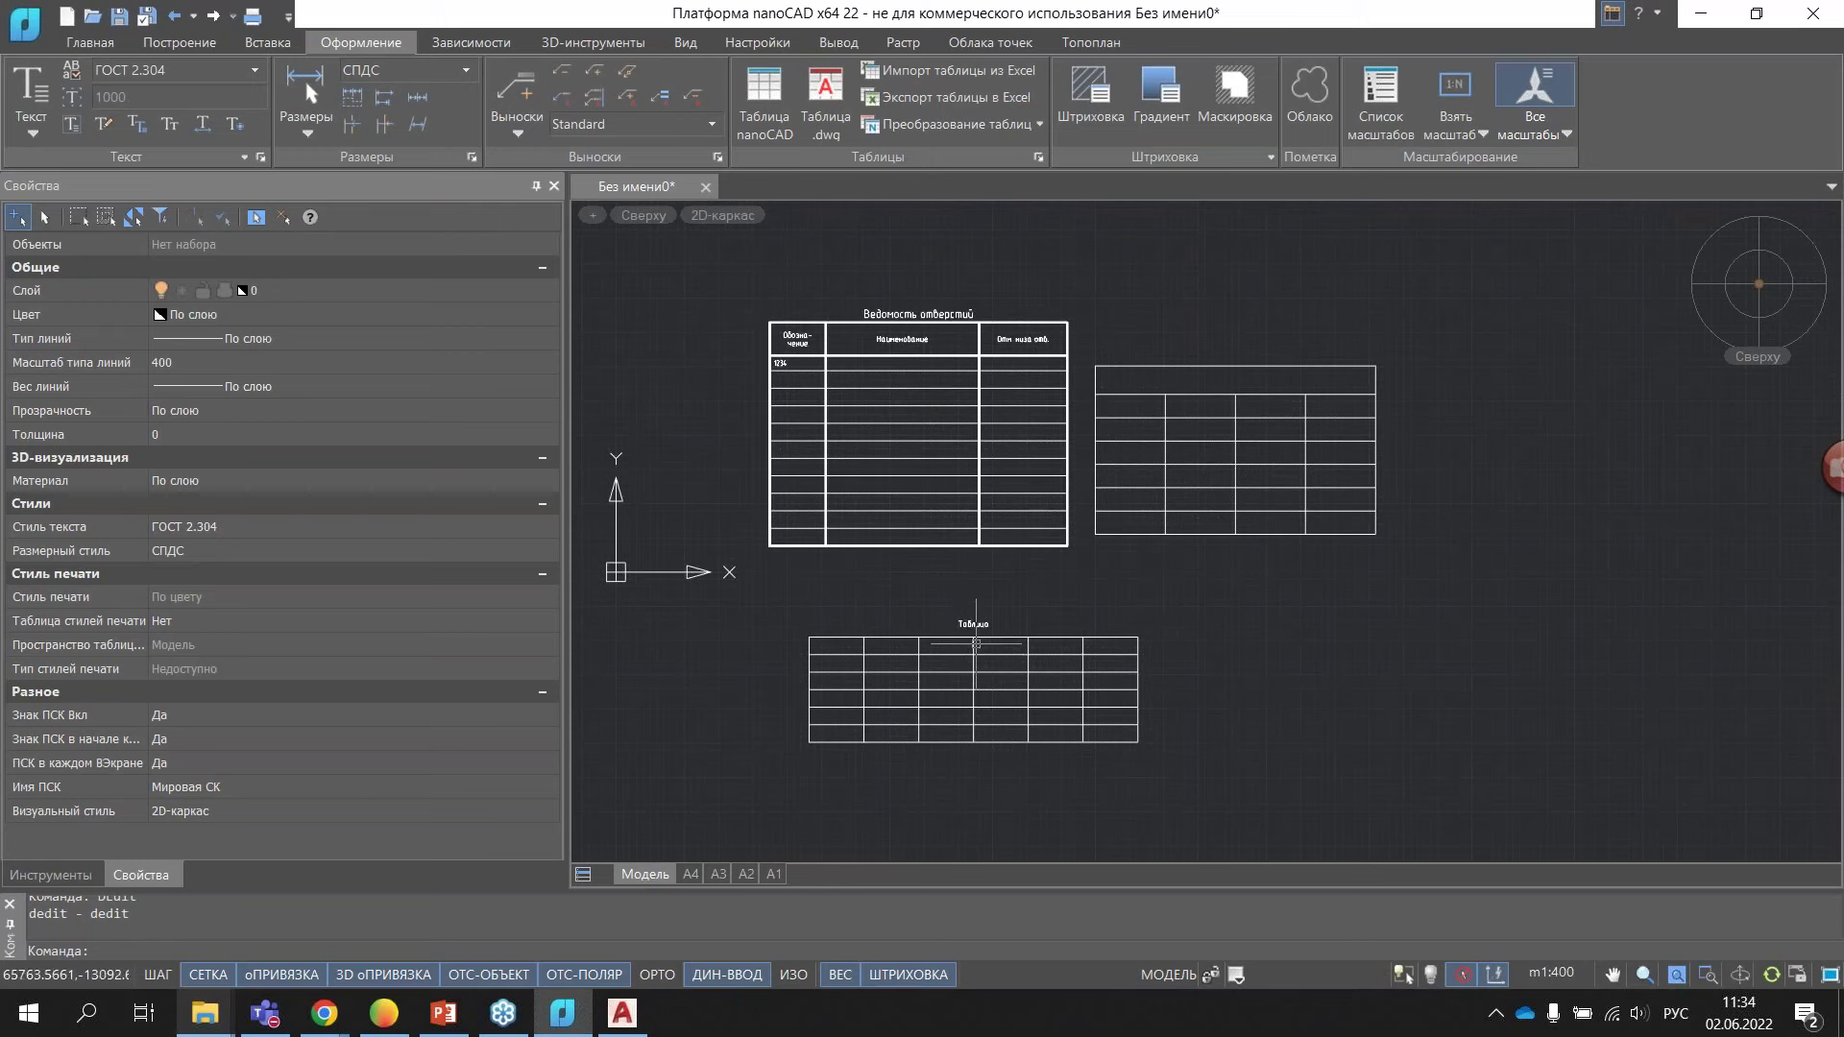
{"action": "left_click", "coordinate": [976, 643]}
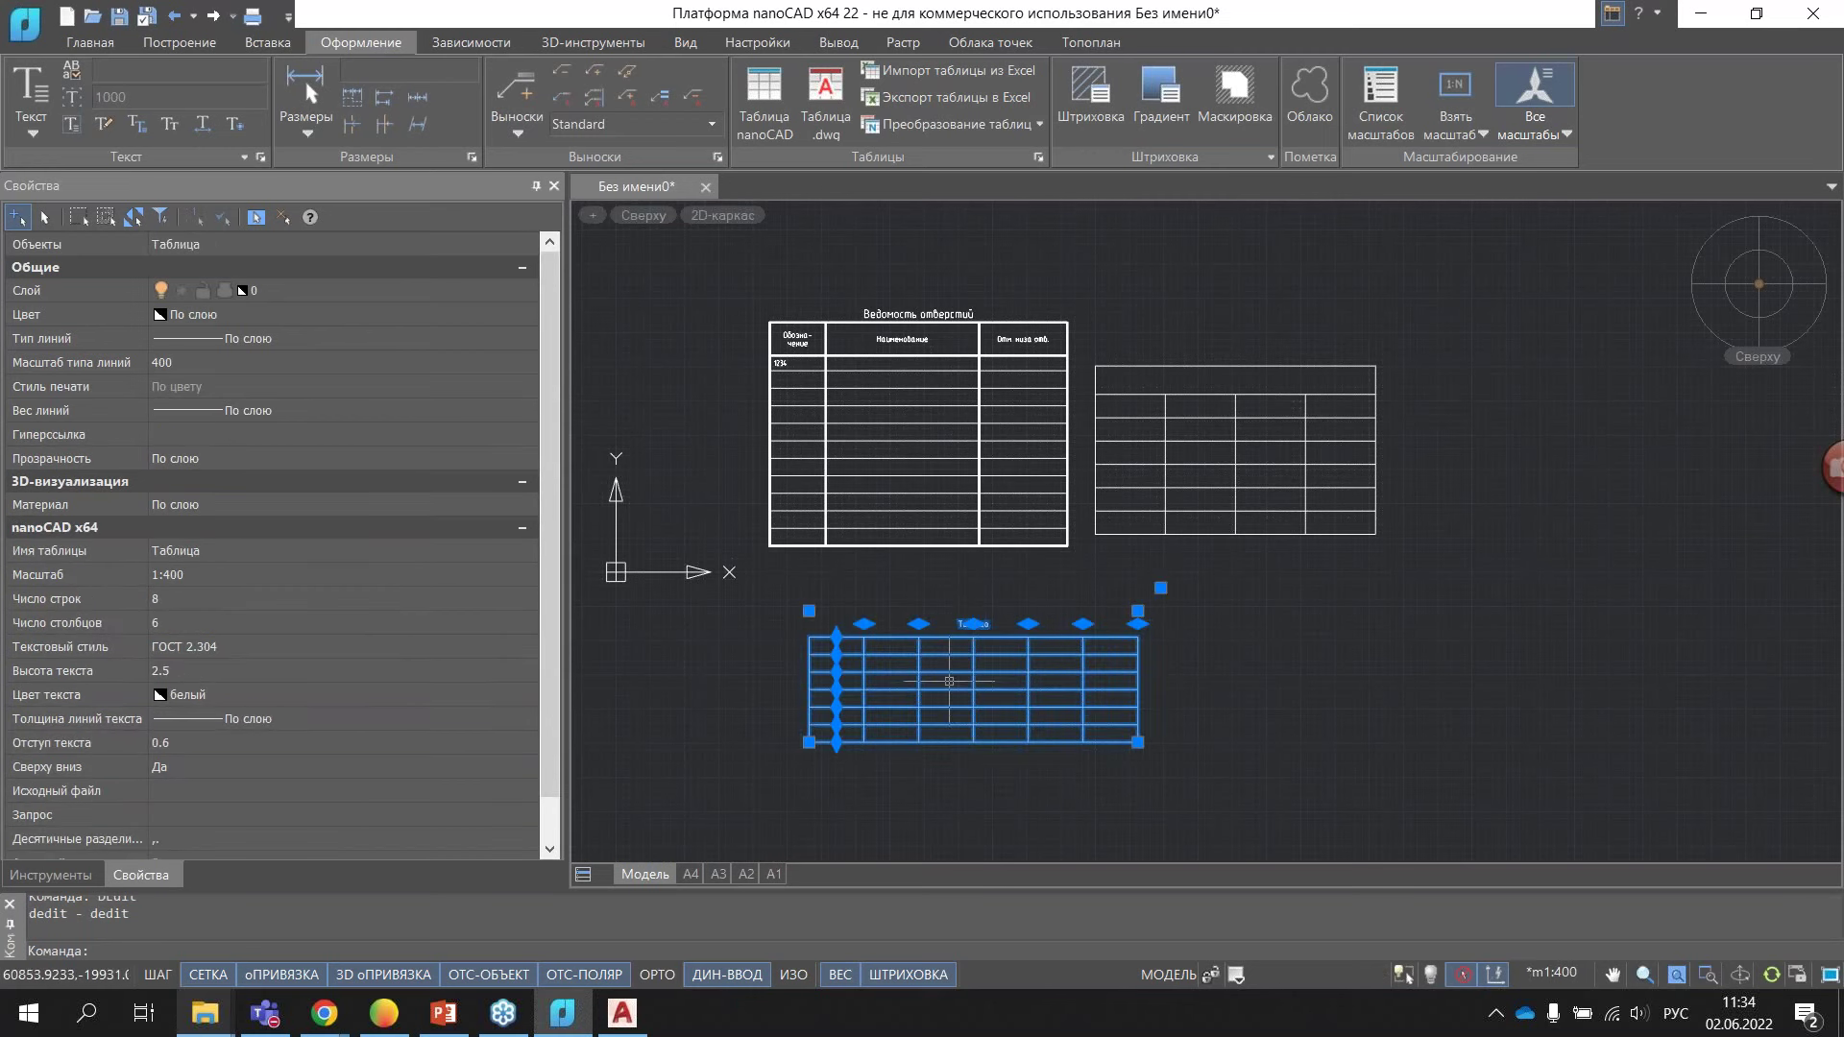
{"action": "scroll", "coordinate": [949, 681], "scroll_direction": "up", "scroll_amount": 3}
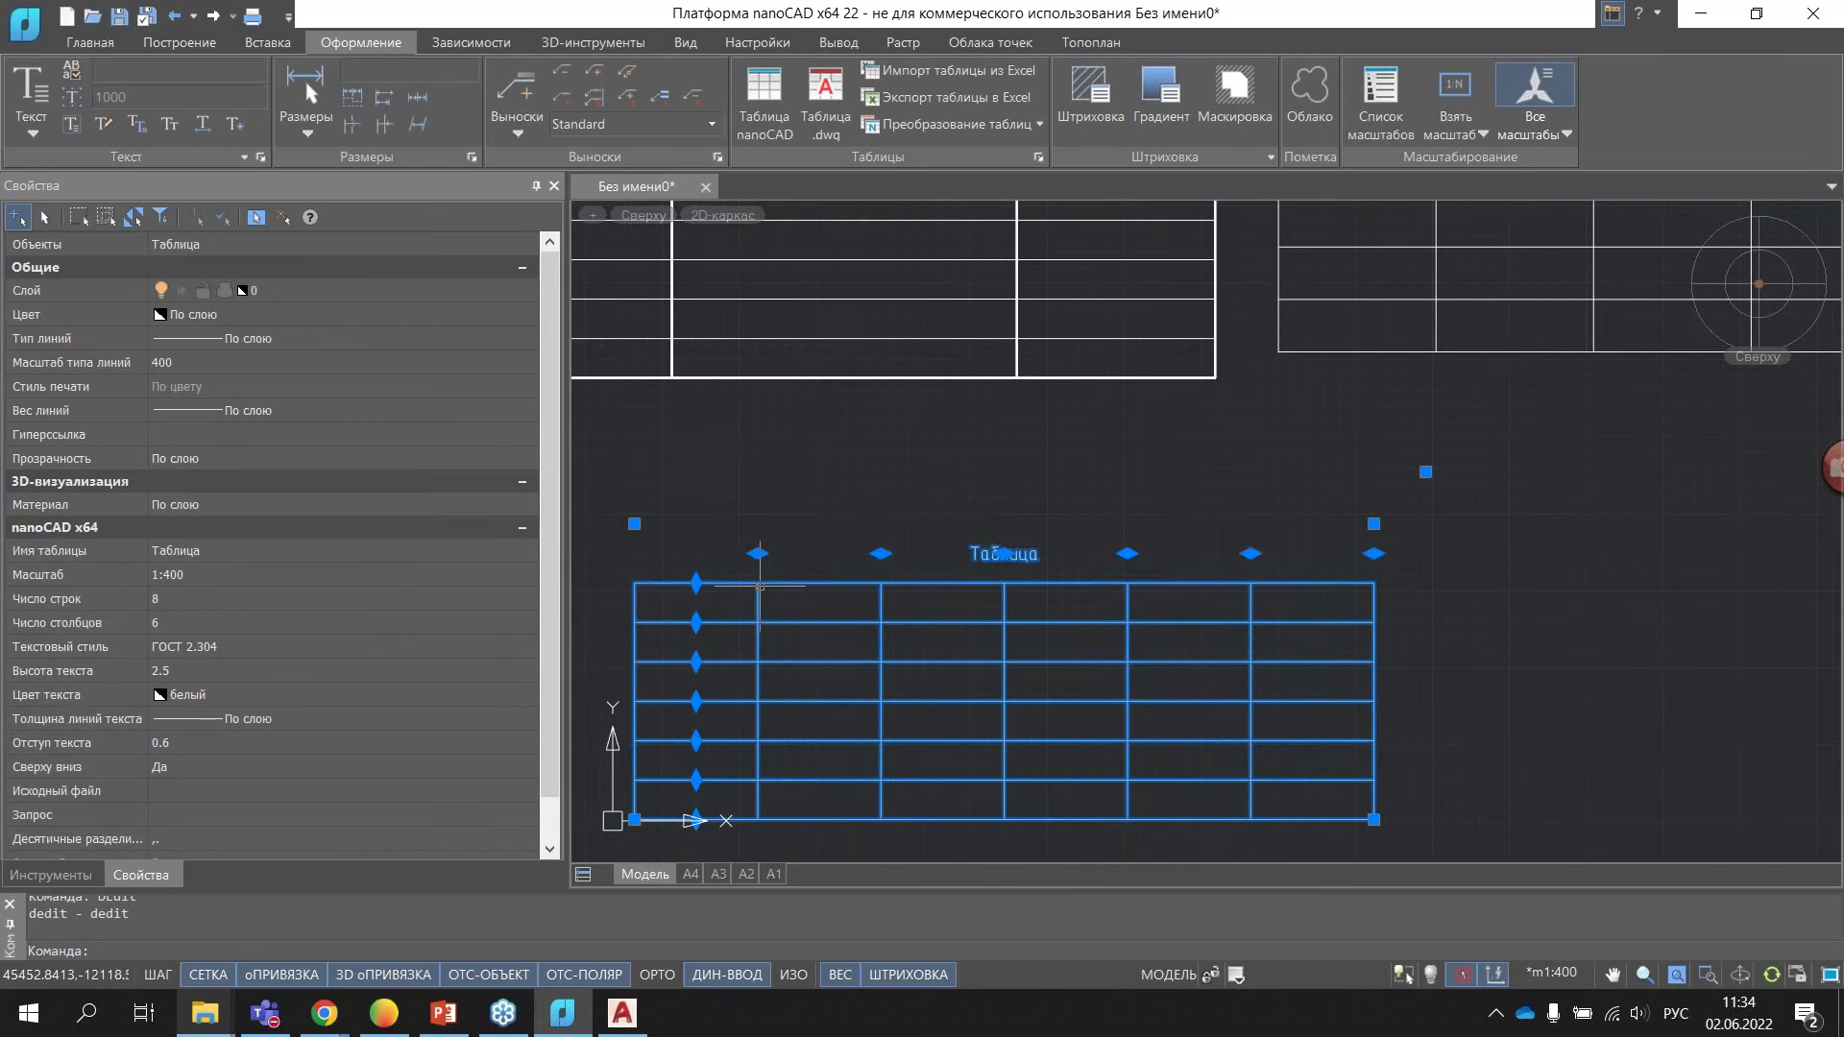
{"action": "double_click", "coordinate": [760, 585]}
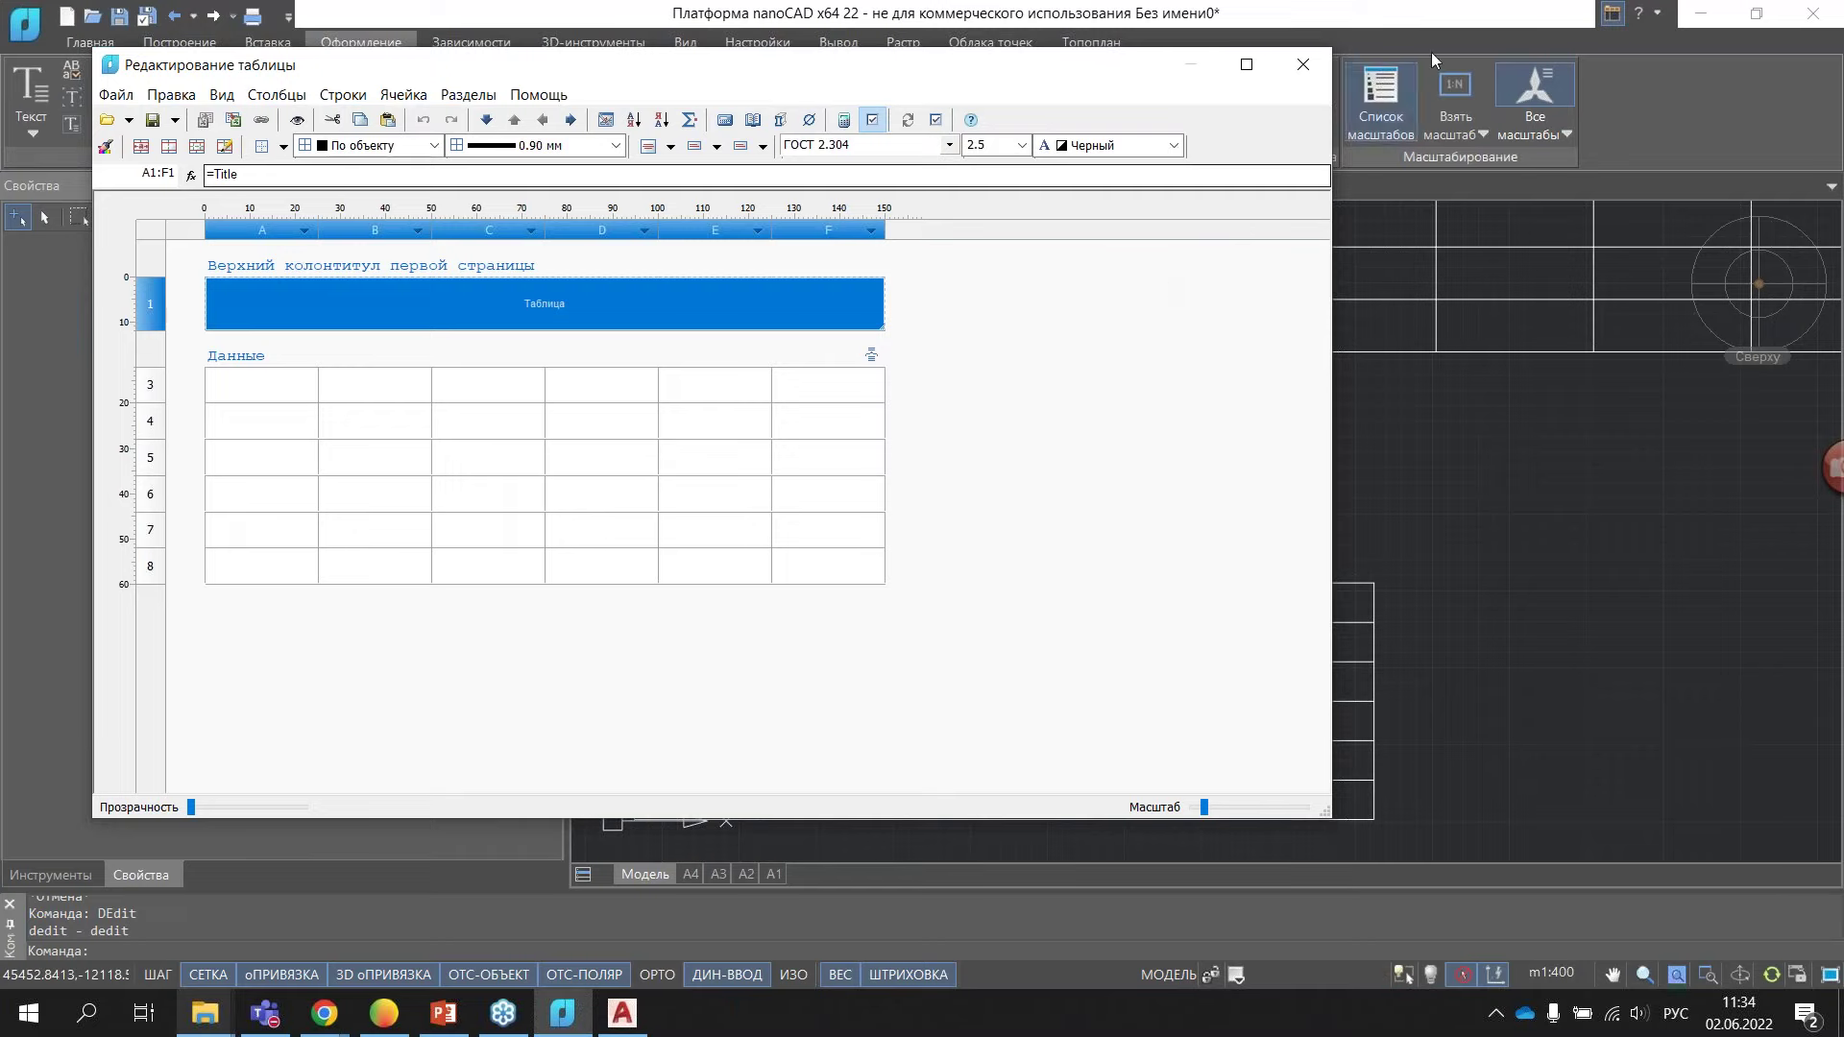
{"action": "left_click", "coordinate": [1297, 71]}
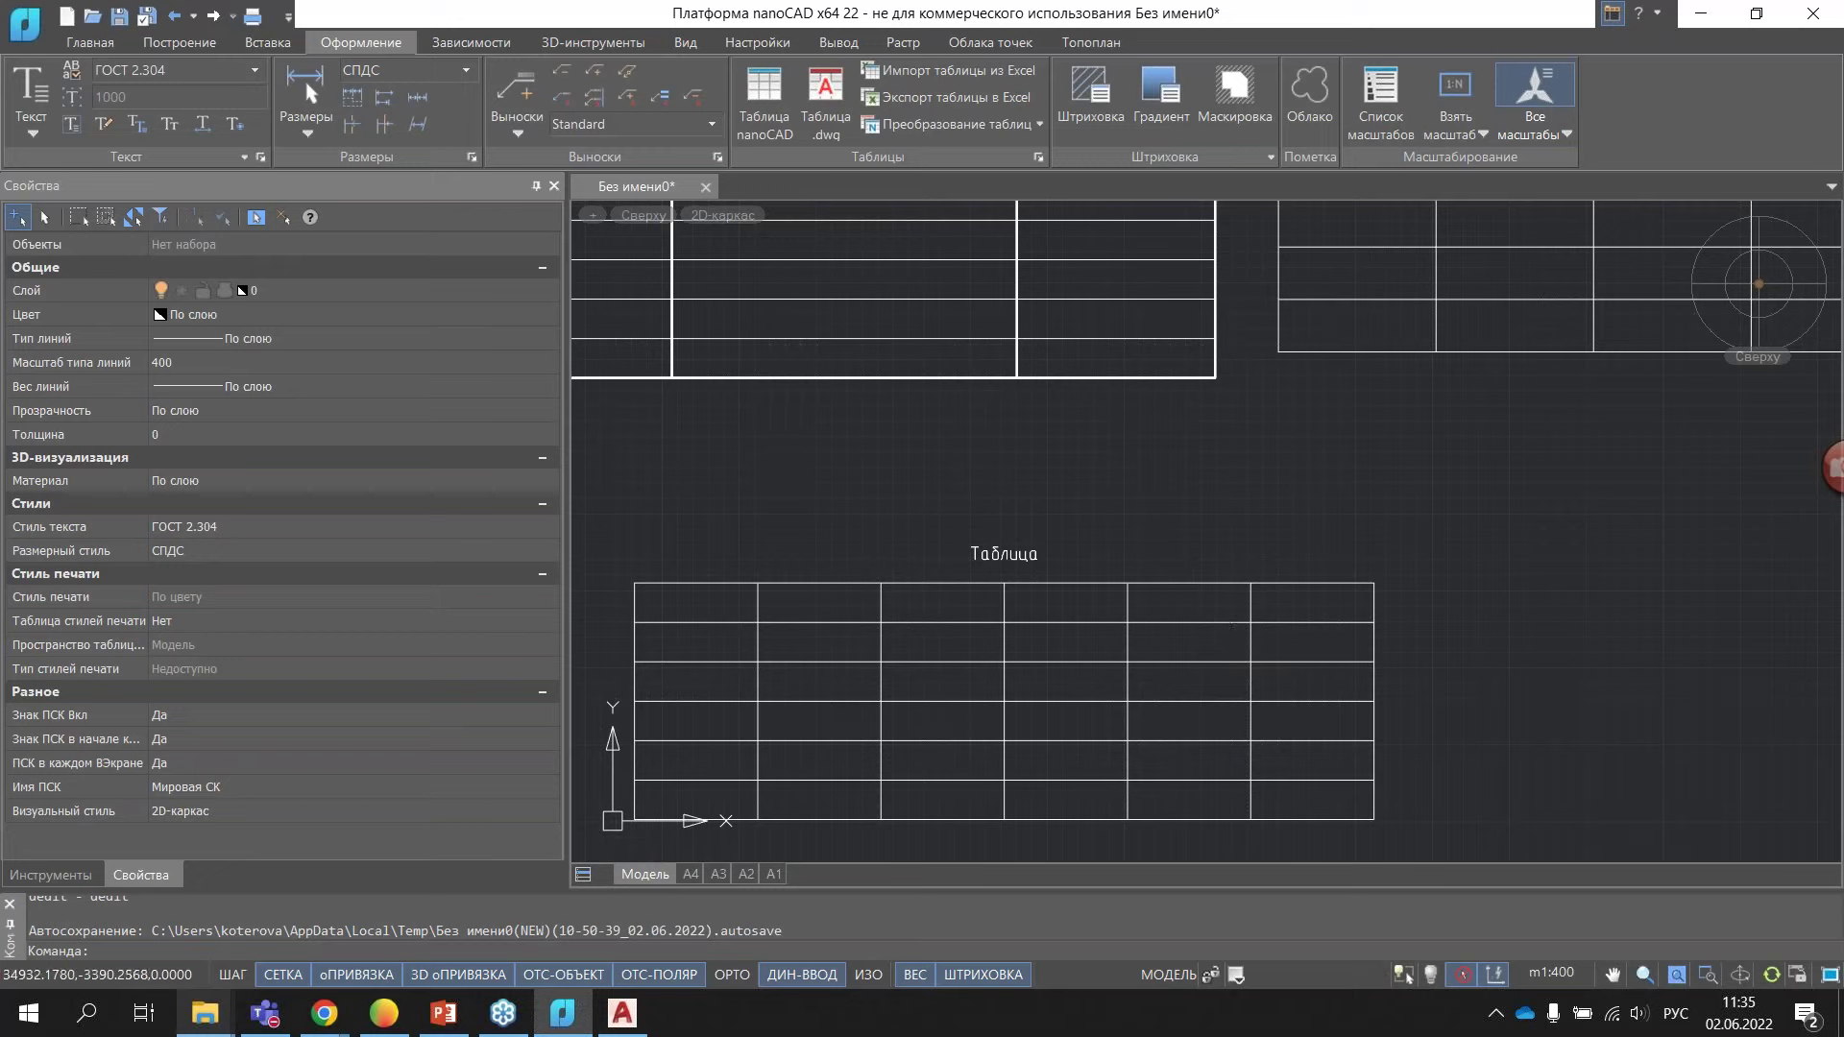
- Scroll over nanoCAD's untitled drawing with its three tables, then switch to AutoCAD 2022
{"action": "scroll", "coordinate": [865, 486], "scroll_direction": "down", "scroll_amount": 2}
{"action": "scroll", "coordinate": [870, 490], "scroll_direction": "down", "scroll_amount": 1}
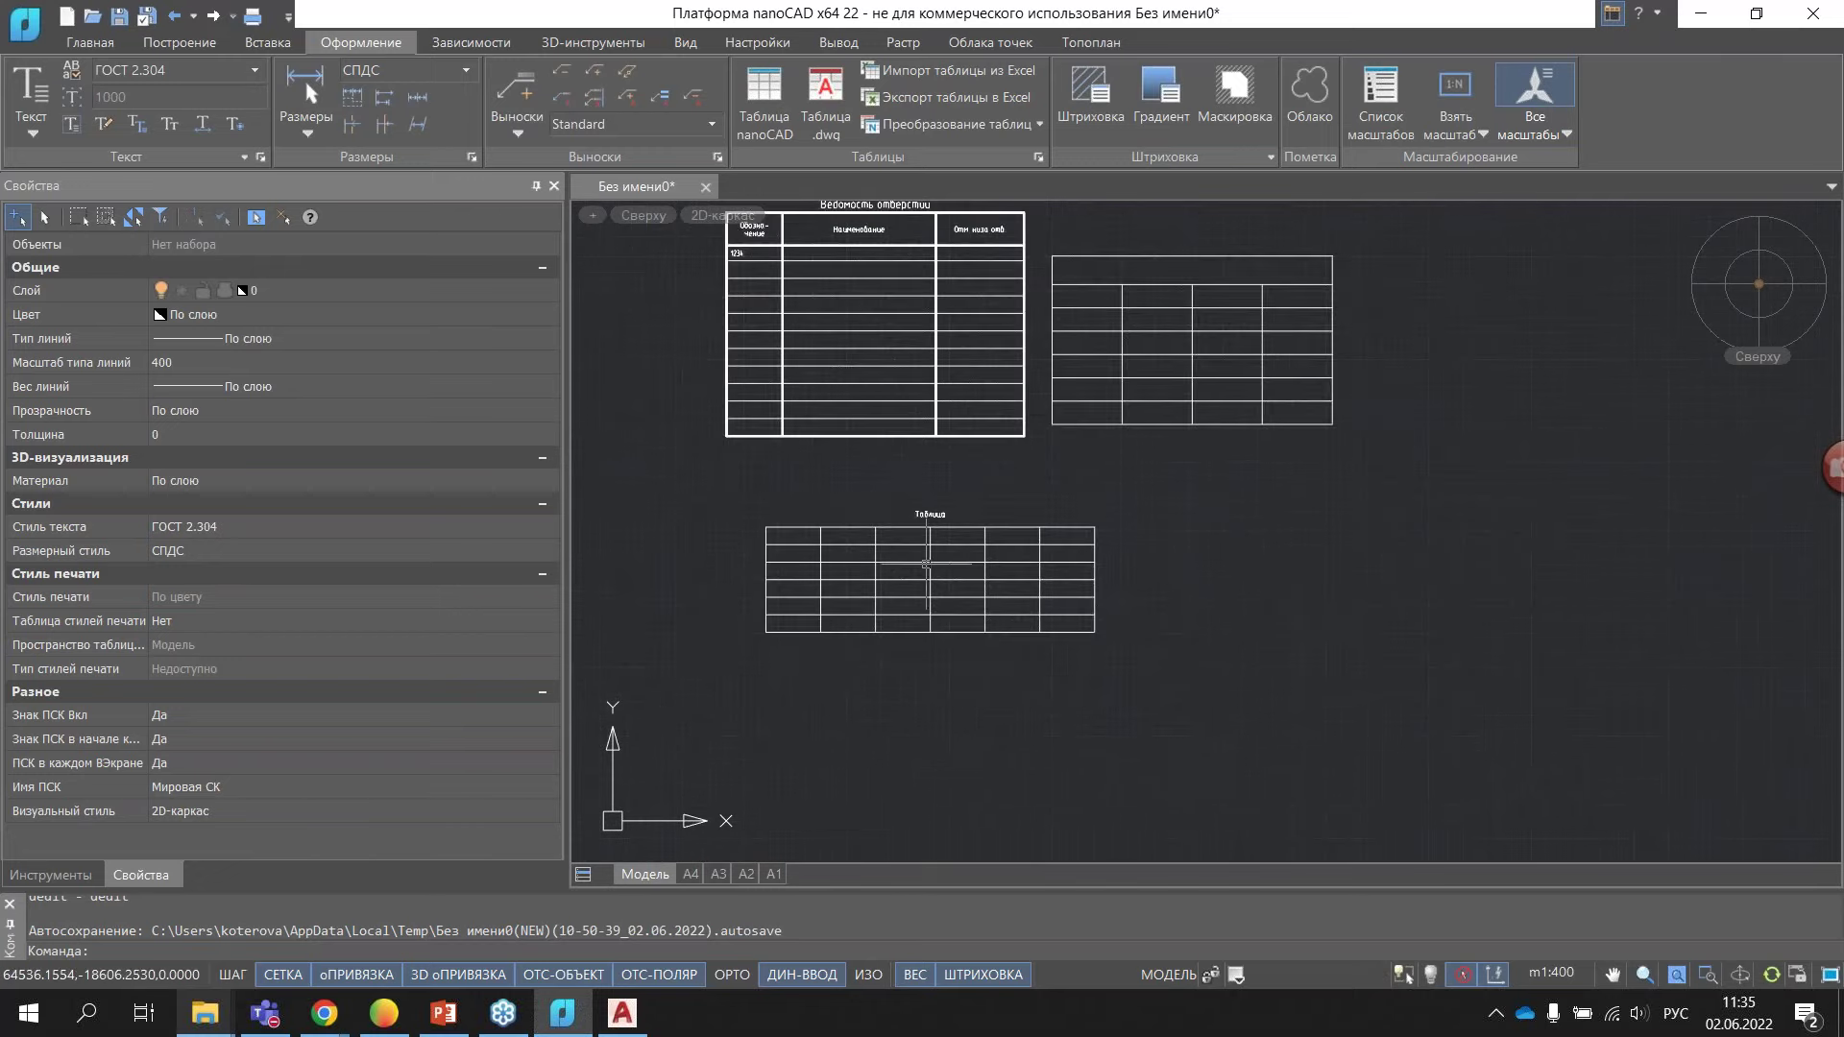
{"action": "scroll", "coordinate": [922, 548], "scroll_direction": "down", "scroll_amount": 1}
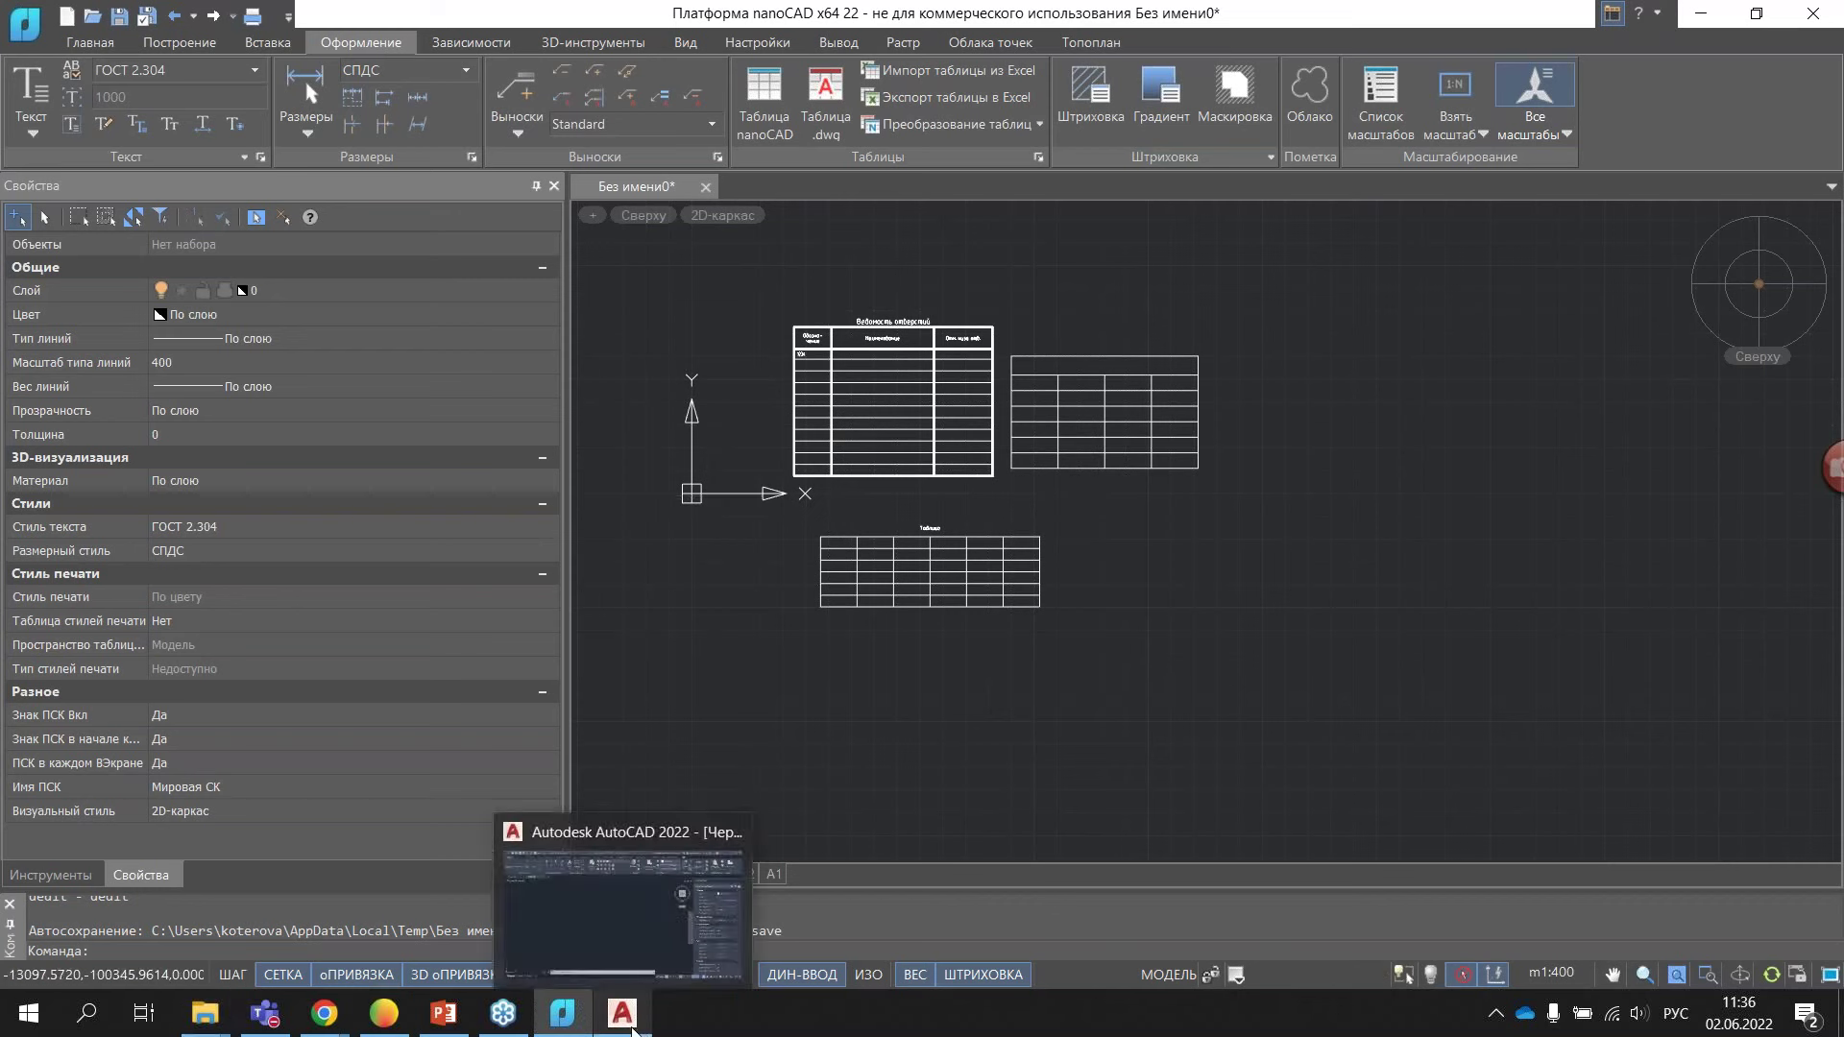
{"action": "left_click", "coordinate": [623, 1018]}
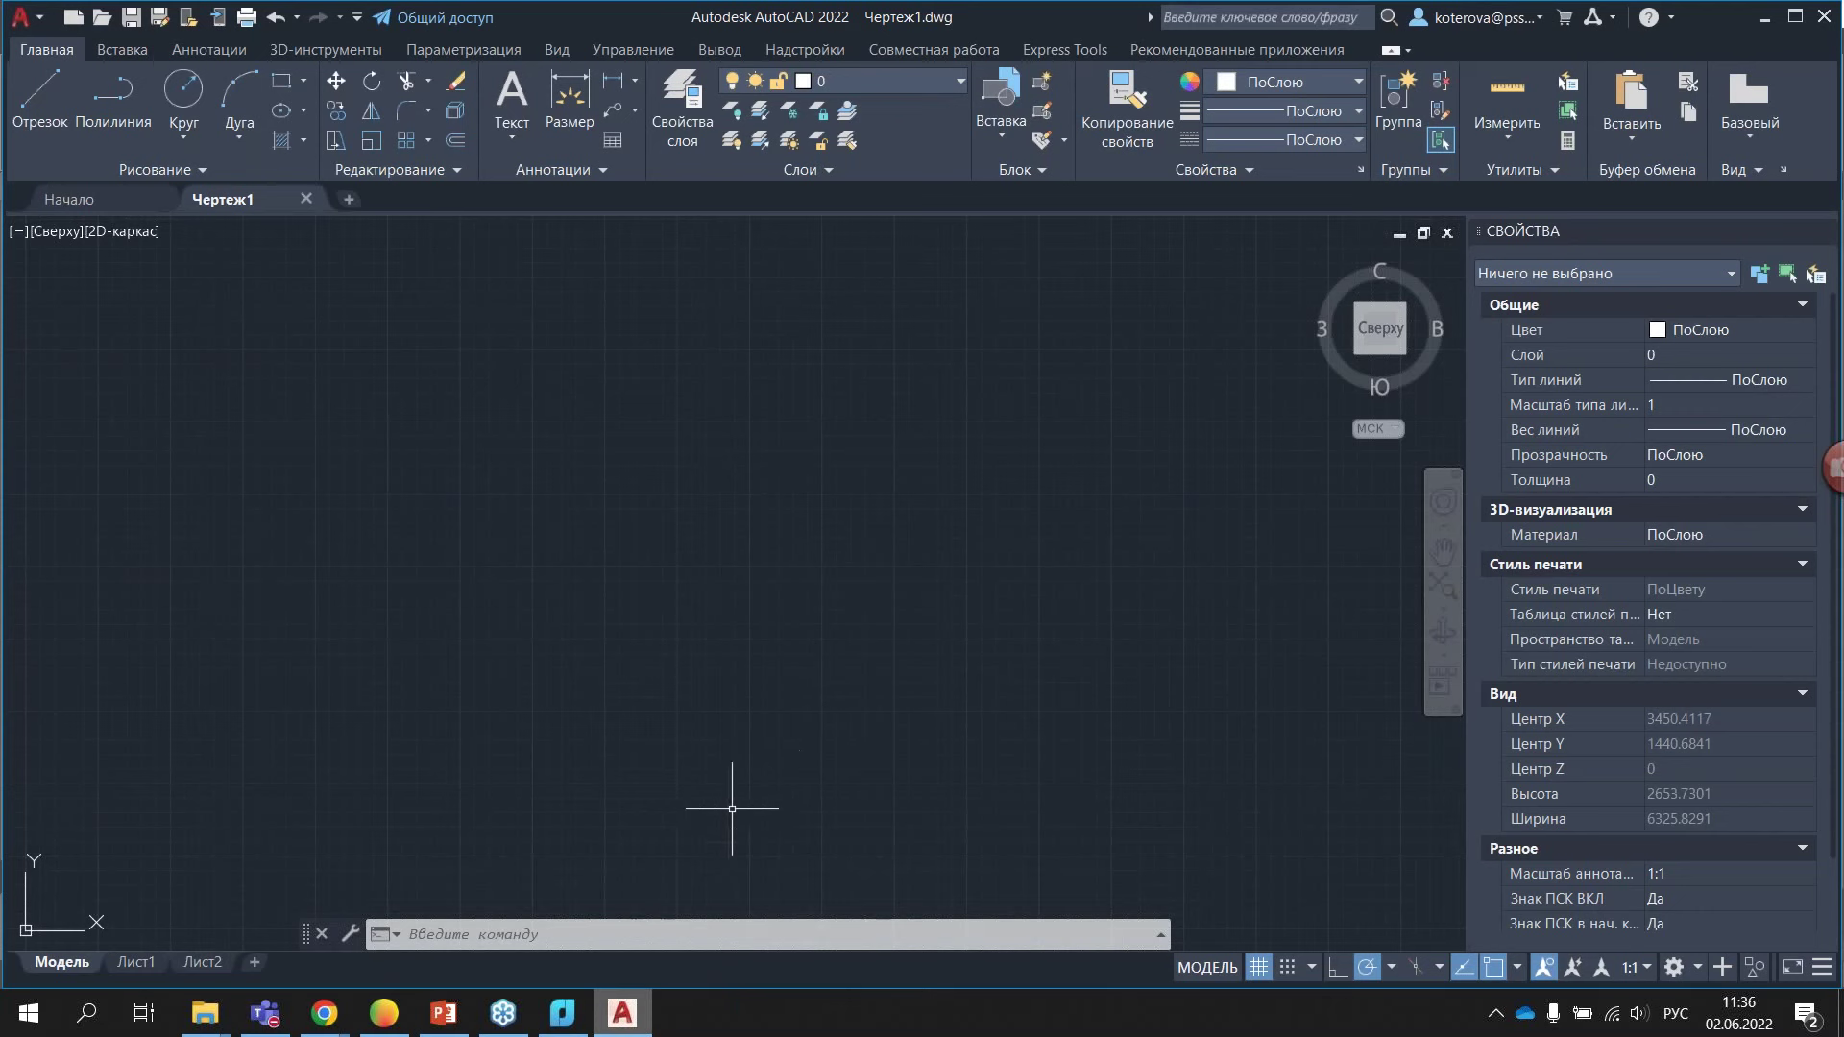
- Drag Рабочая компановка.dwg from the Вебинар folder into Чертеж1, ignoring missing SHX fonts
{"action": "left_click", "coordinate": [204, 1013]}
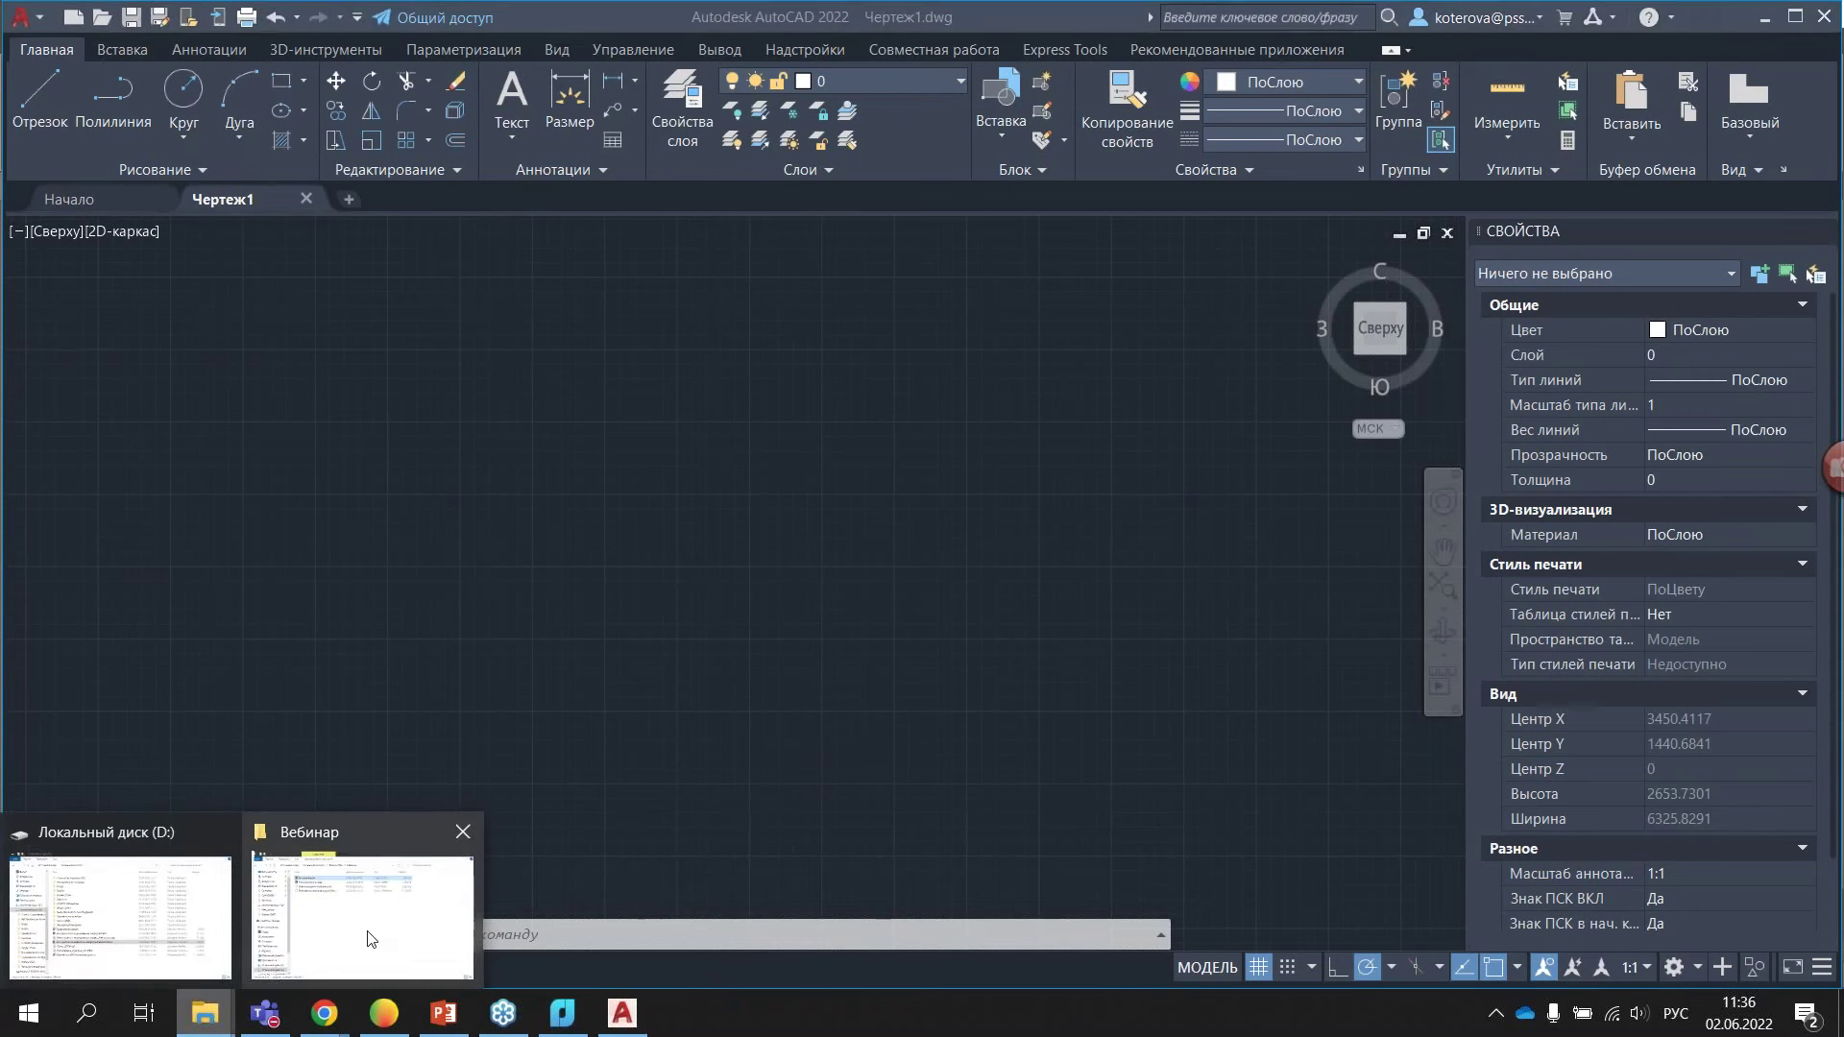
{"action": "left_click", "coordinate": [373, 939]}
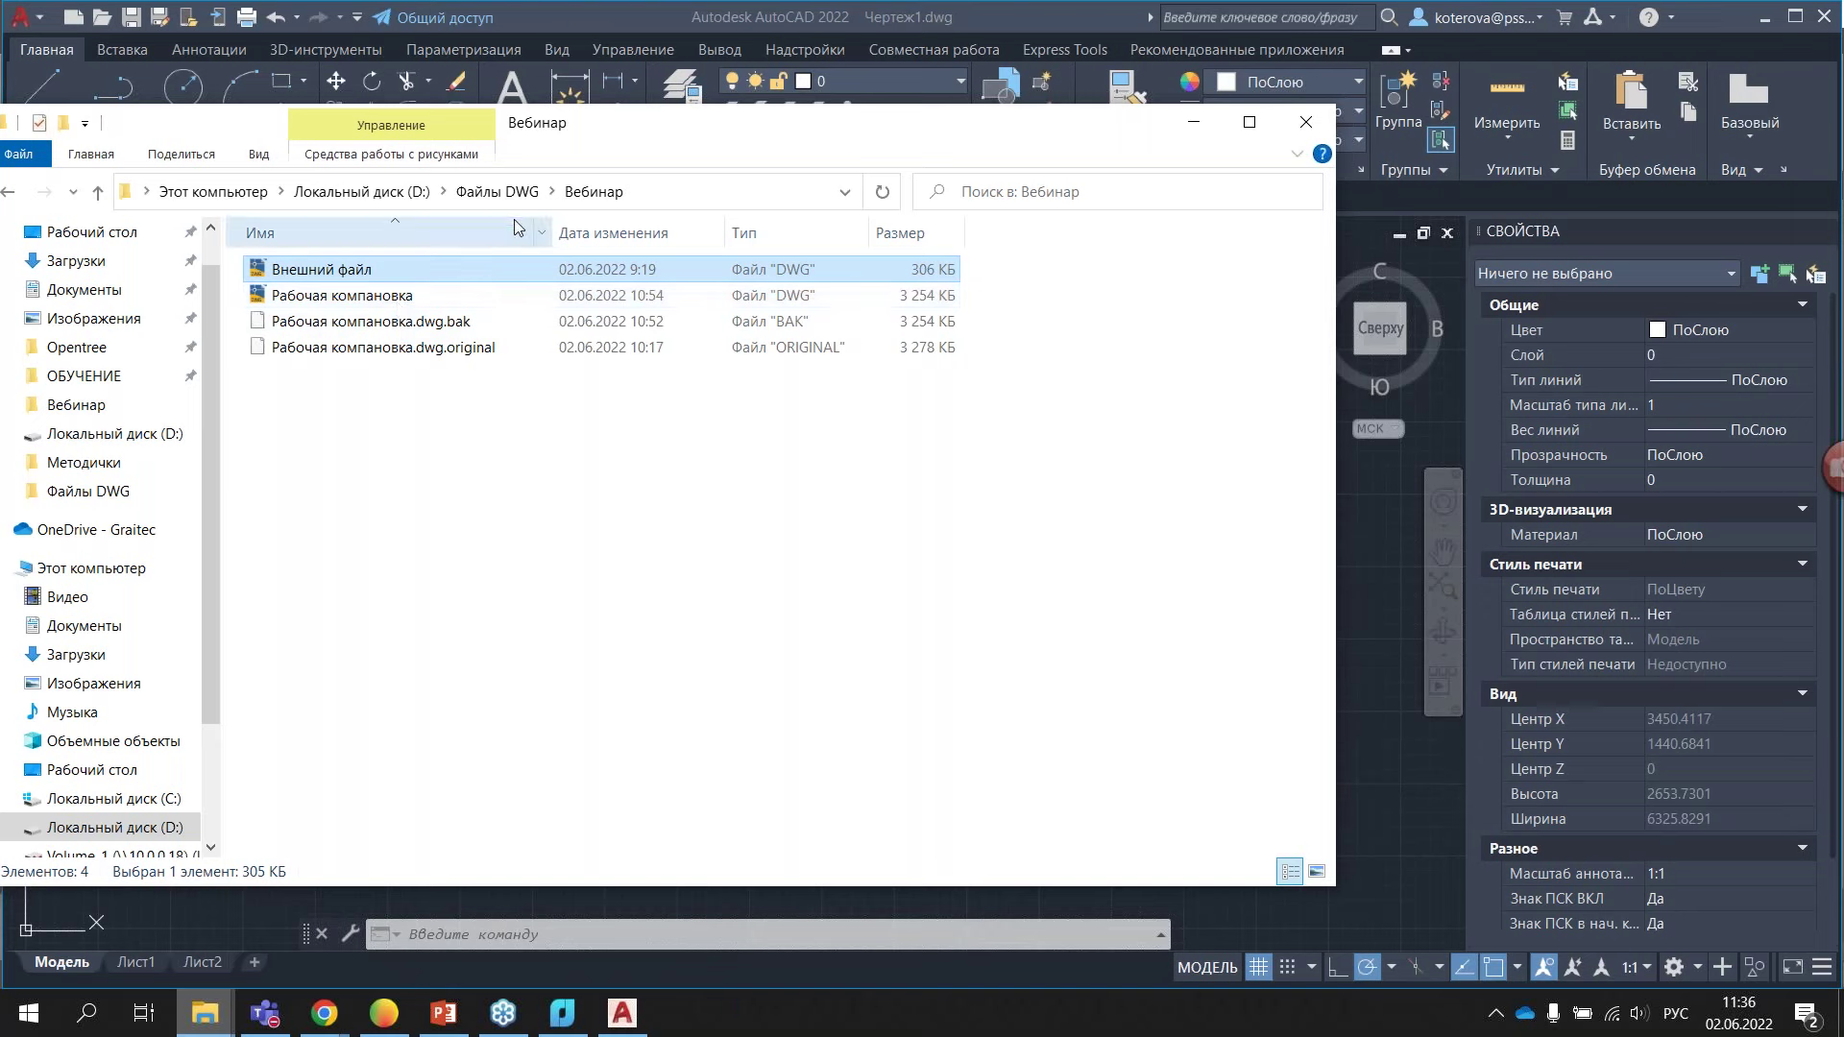
{"action": "left_click_drag", "start_coordinate": [705, 161], "coordinate": [1503, 218]}
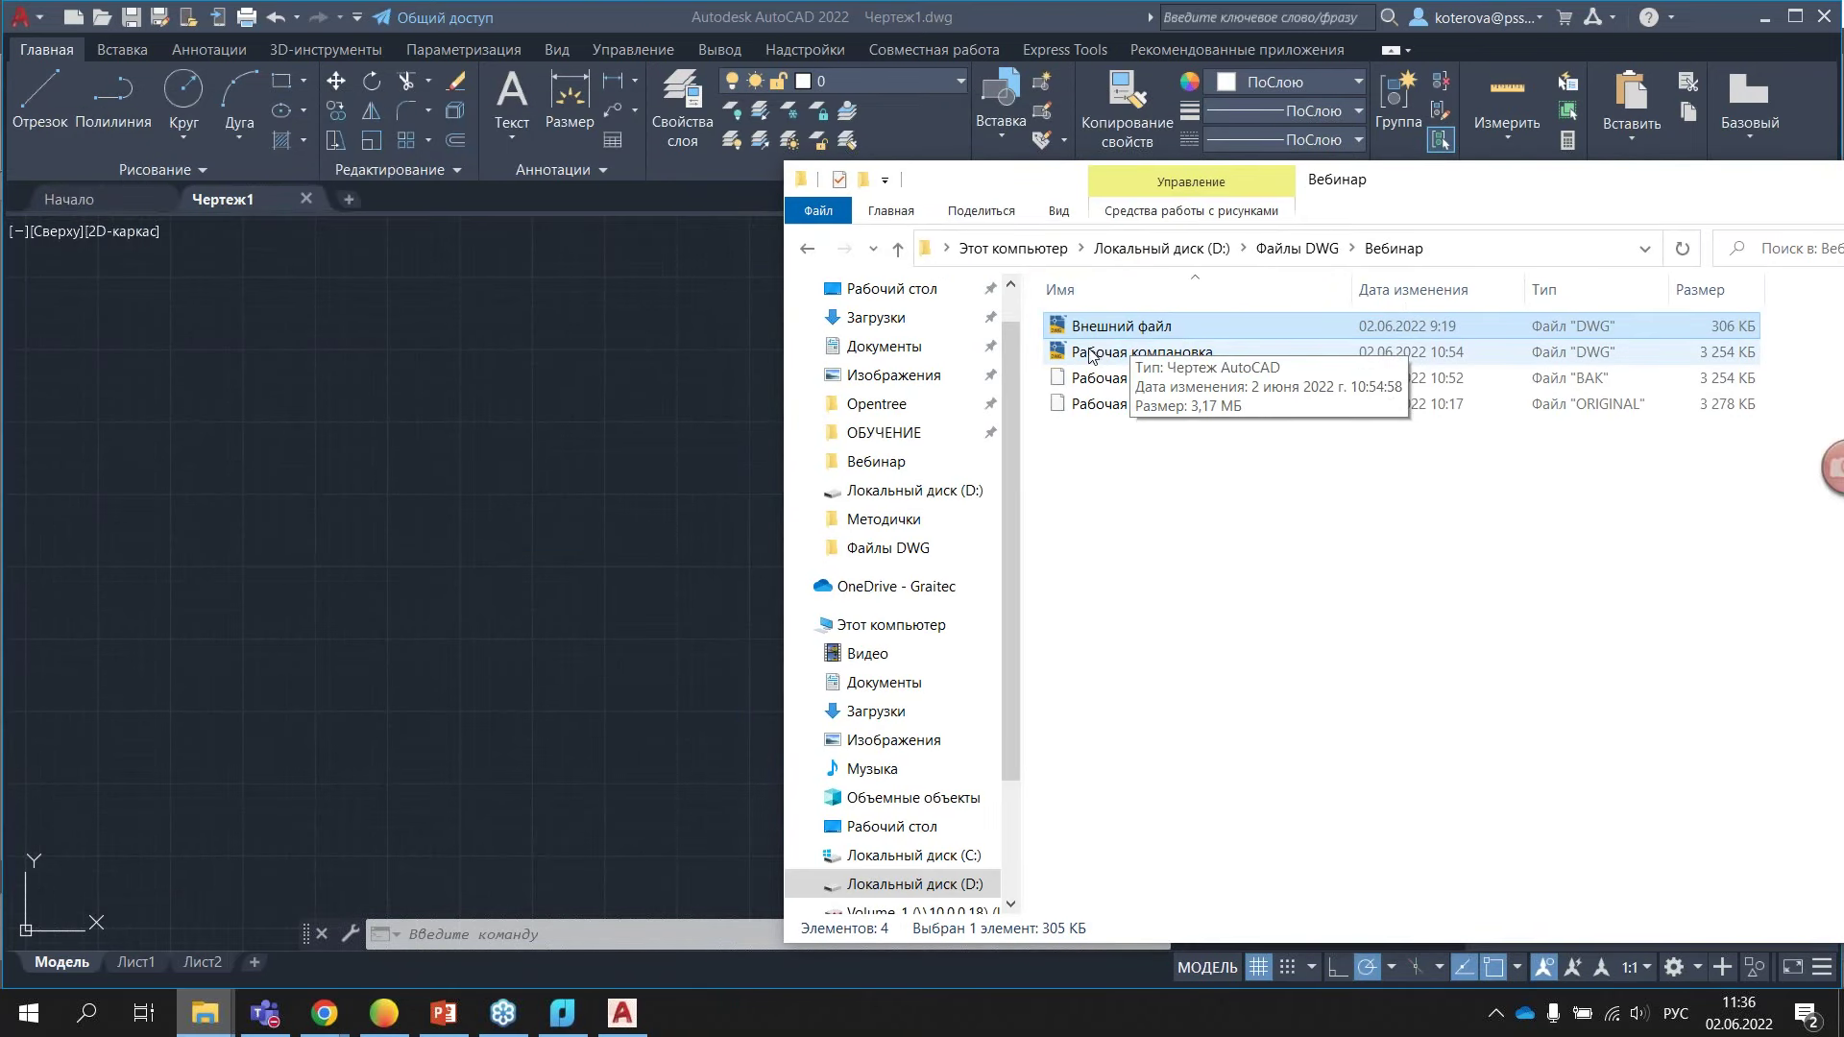
{"action": "left_click_drag", "start_coordinate": [1093, 354], "coordinate": [387, 423]}
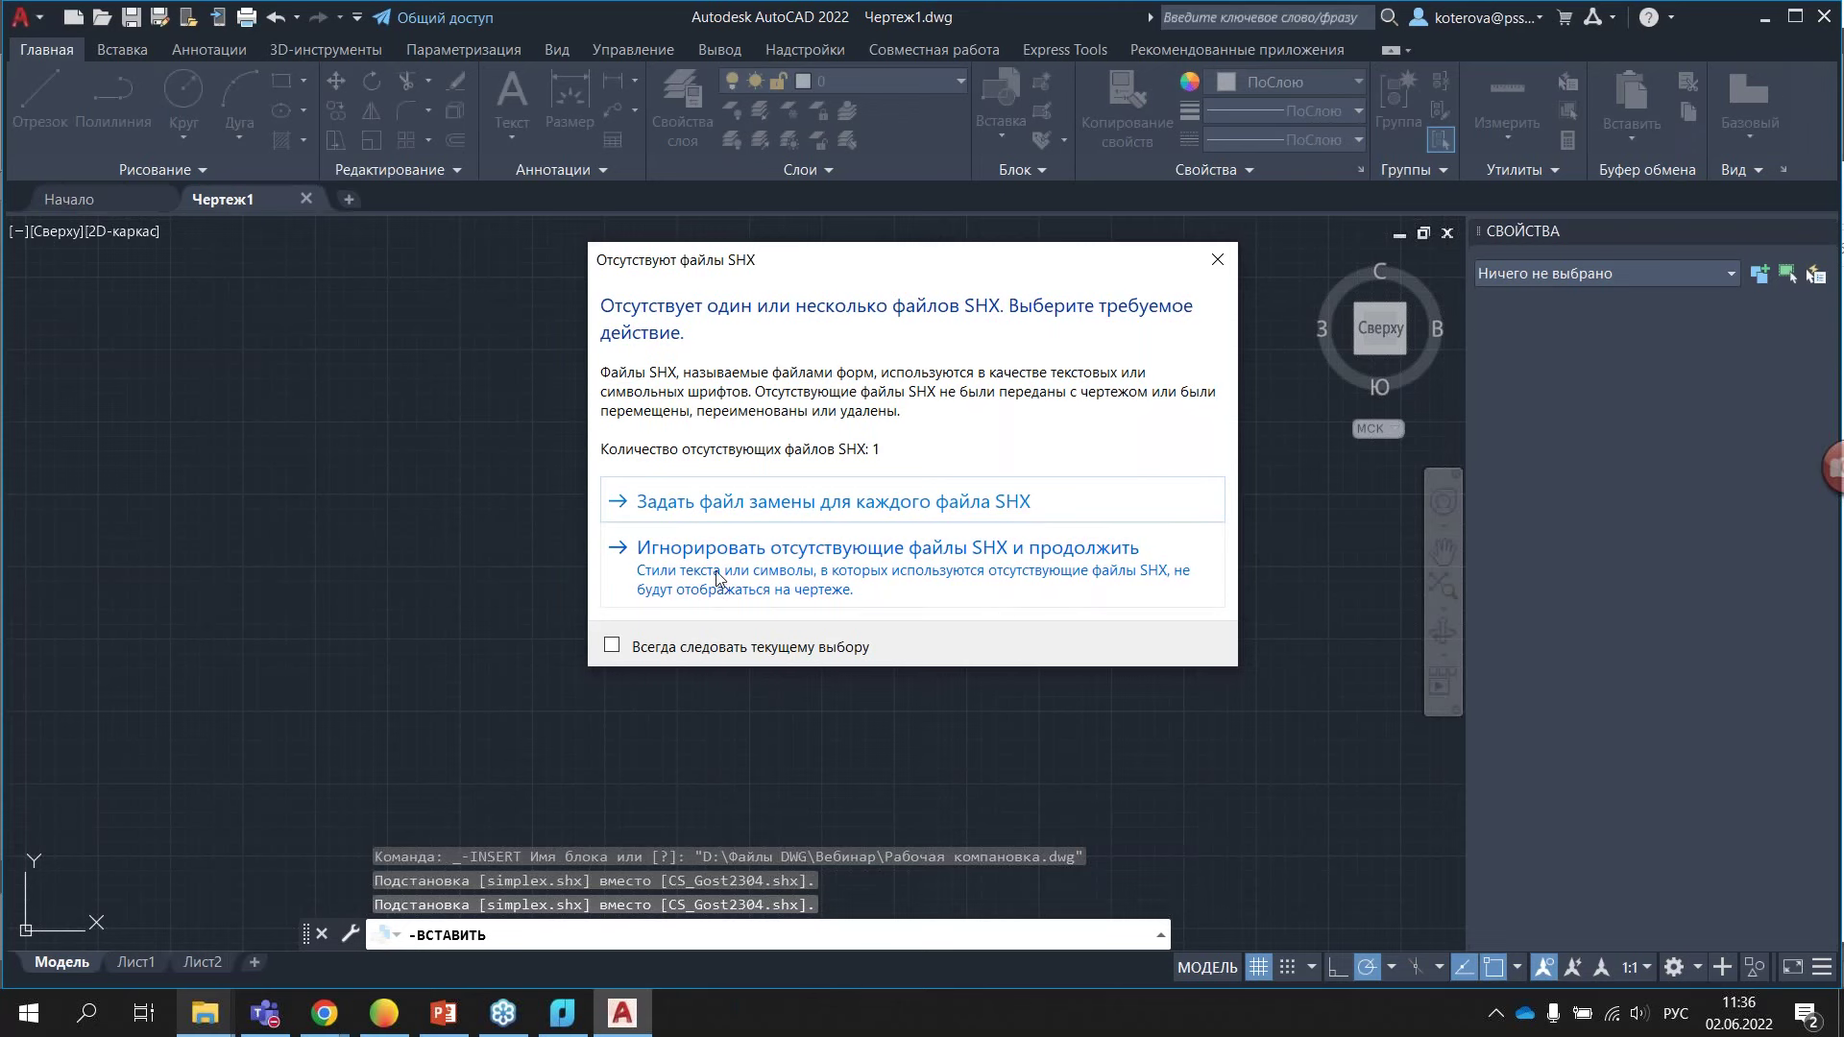
{"action": "left_click", "coordinate": [833, 560]}
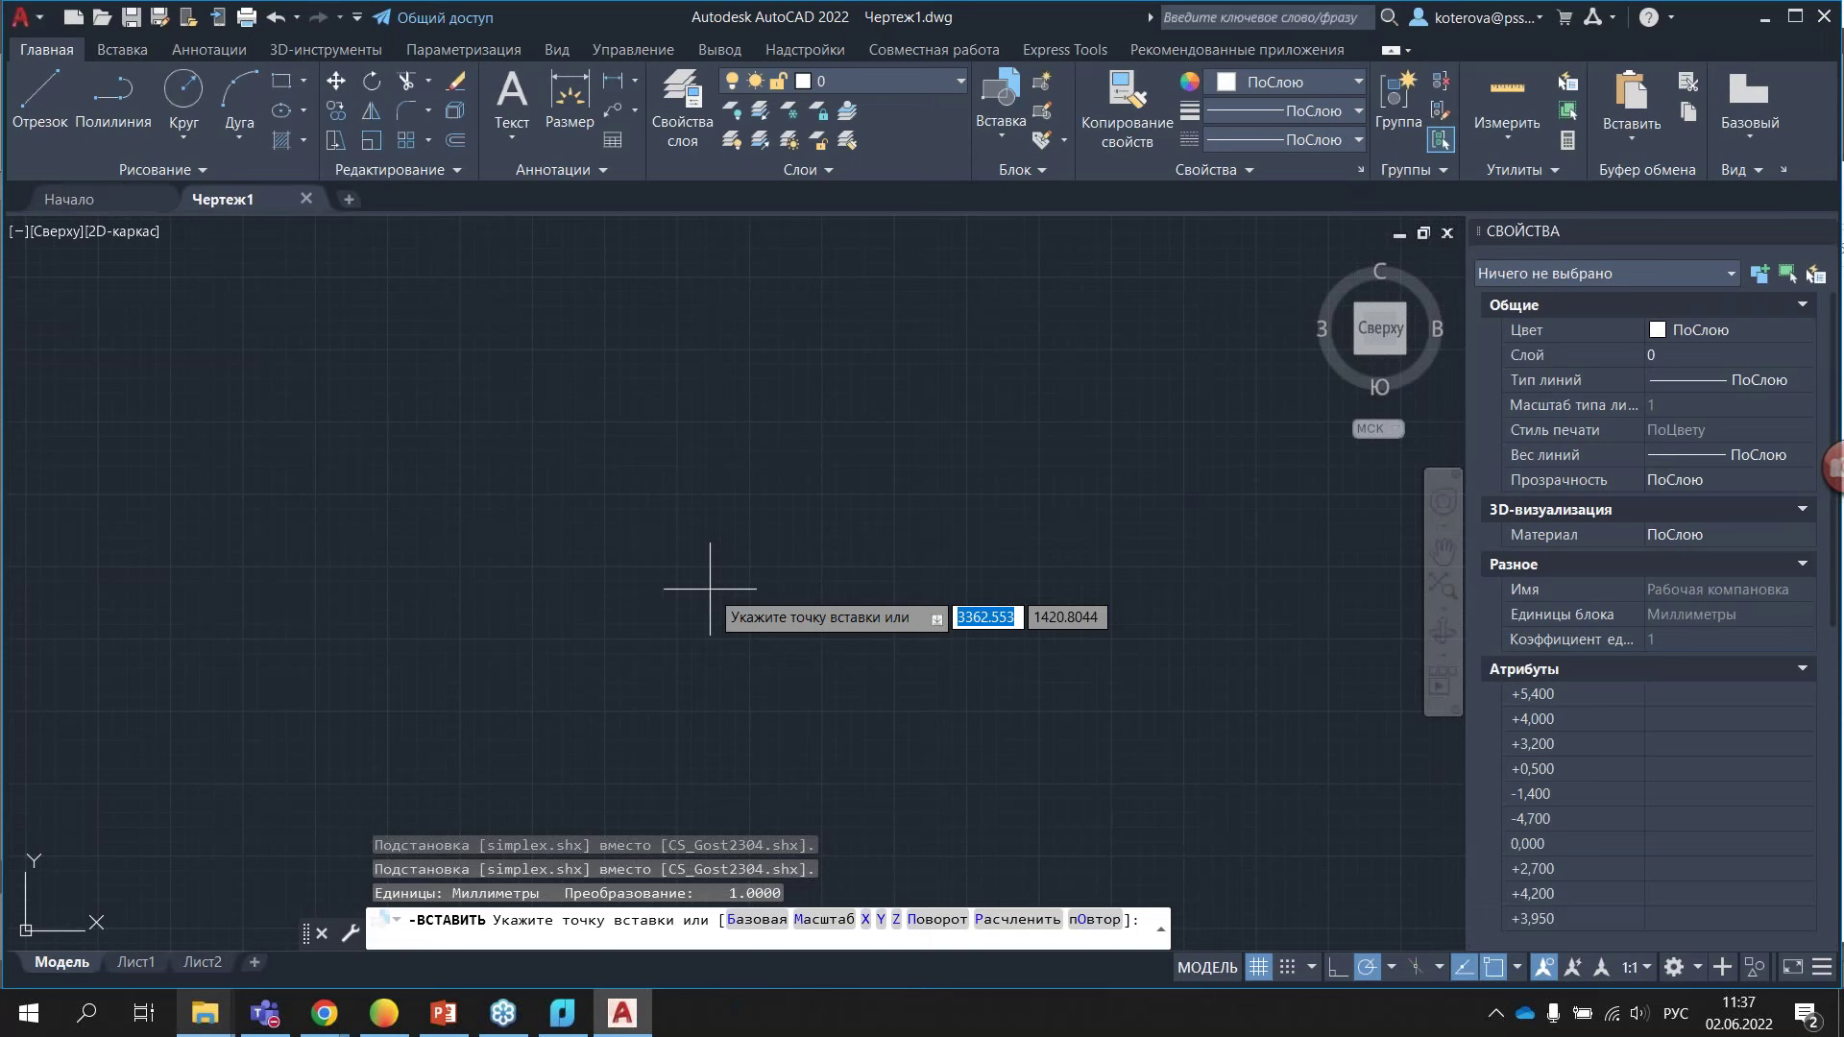
- Cancel the Рабочая компановка block insertion and close Чертеж1 without saving
{"action": "left_click", "coordinate": [710, 589]}
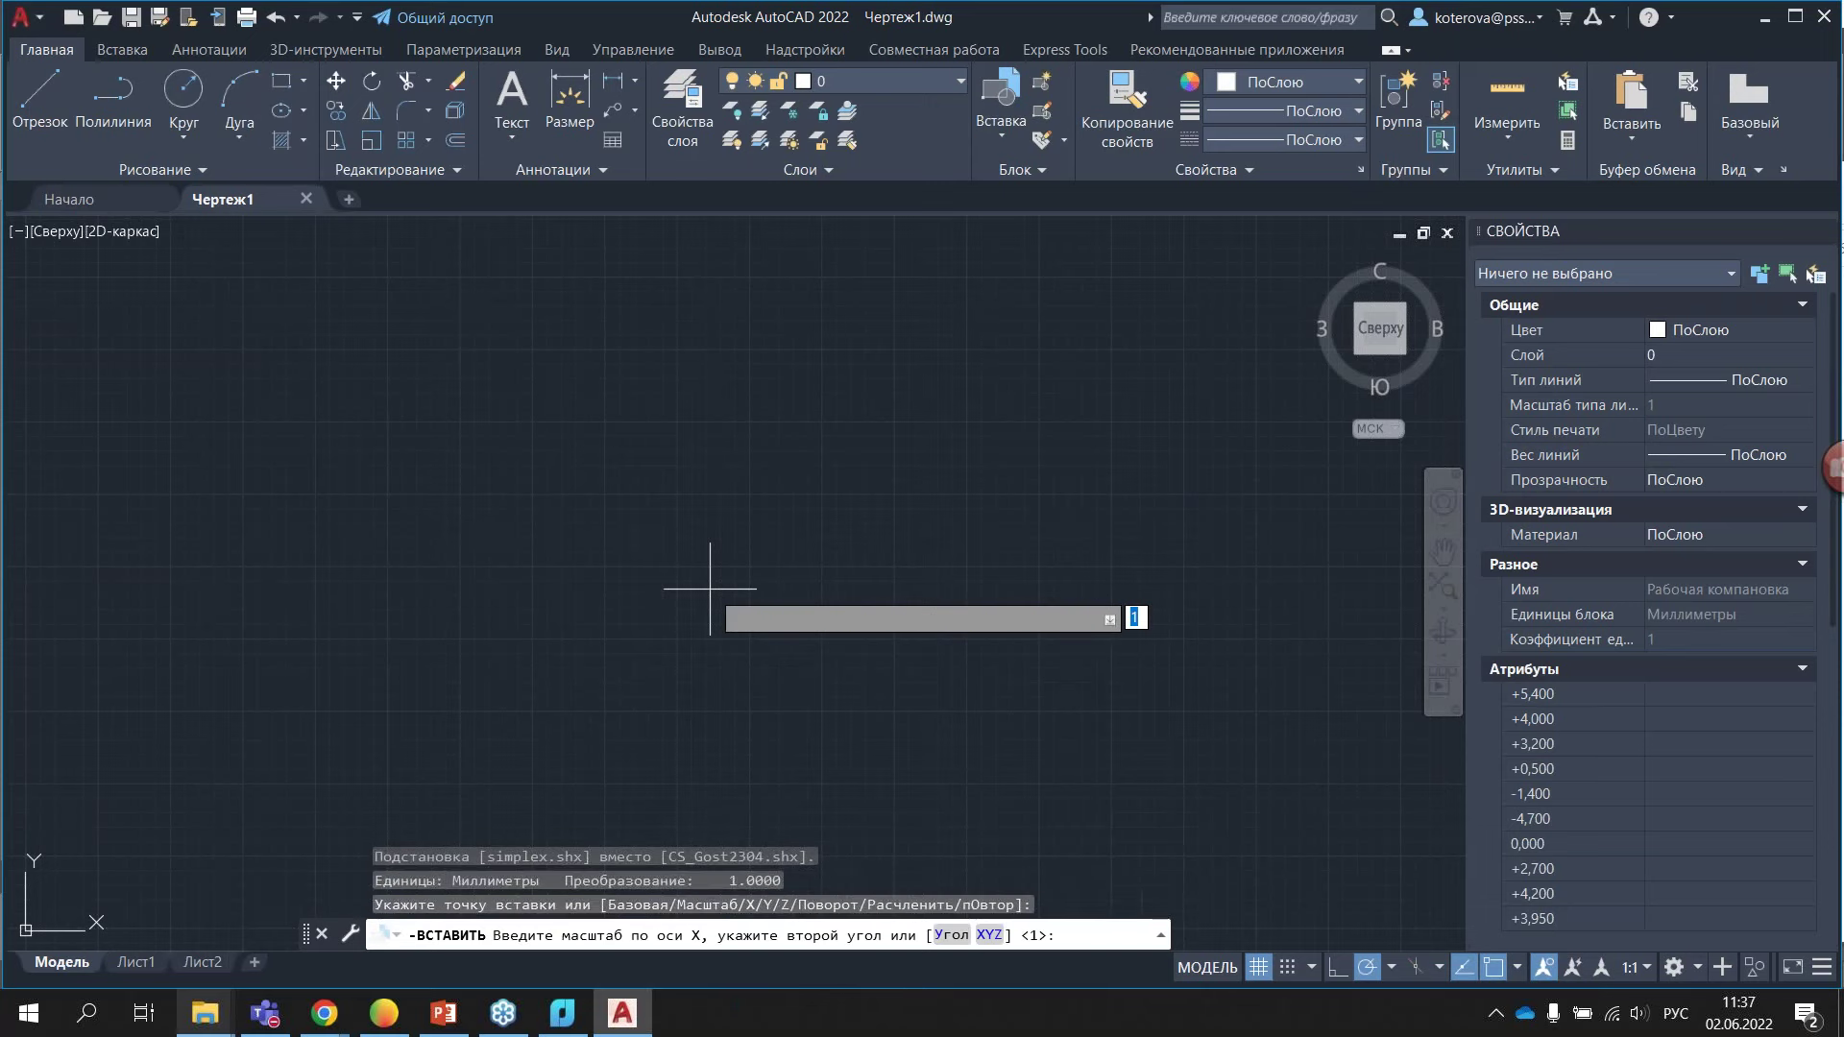
{"action": "left_click", "coordinate": [823, 563]}
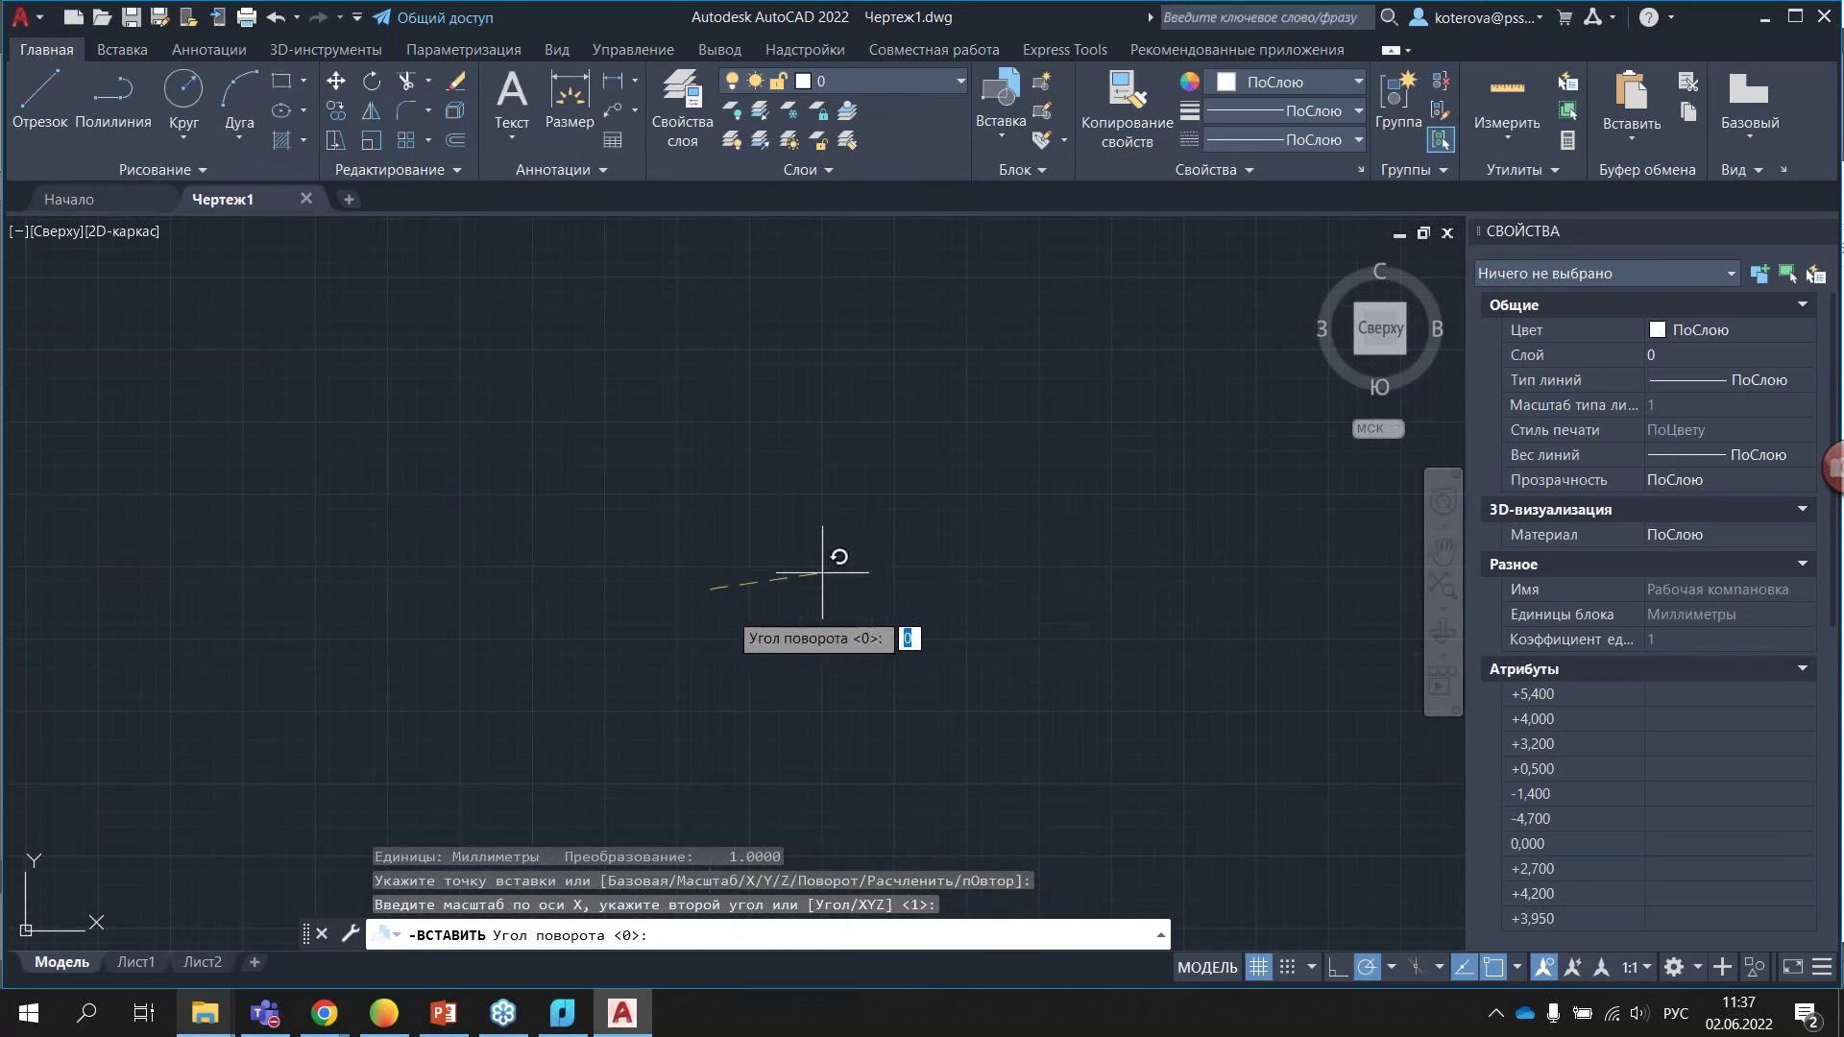
{"action": "key", "text": "Escape"}
{"action": "key", "text": "Escape"}
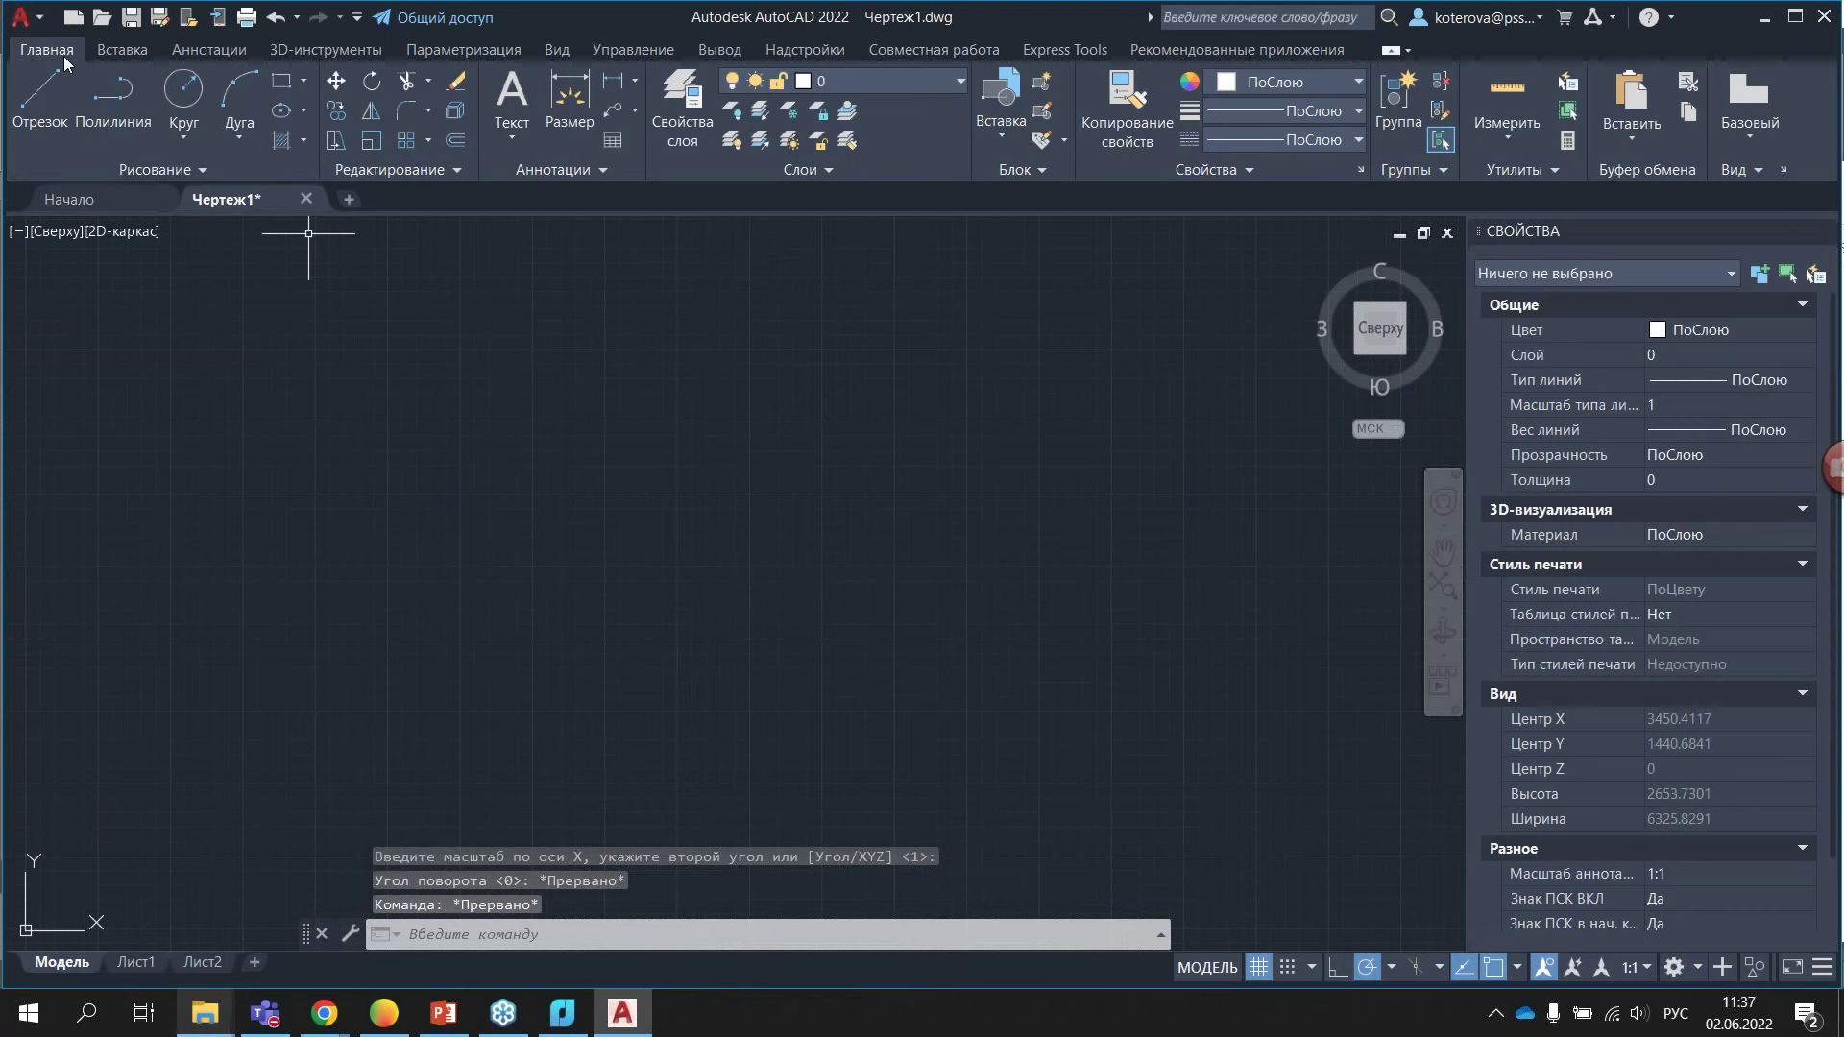
{"action": "mouse_move", "coordinate": [265, 1014]}
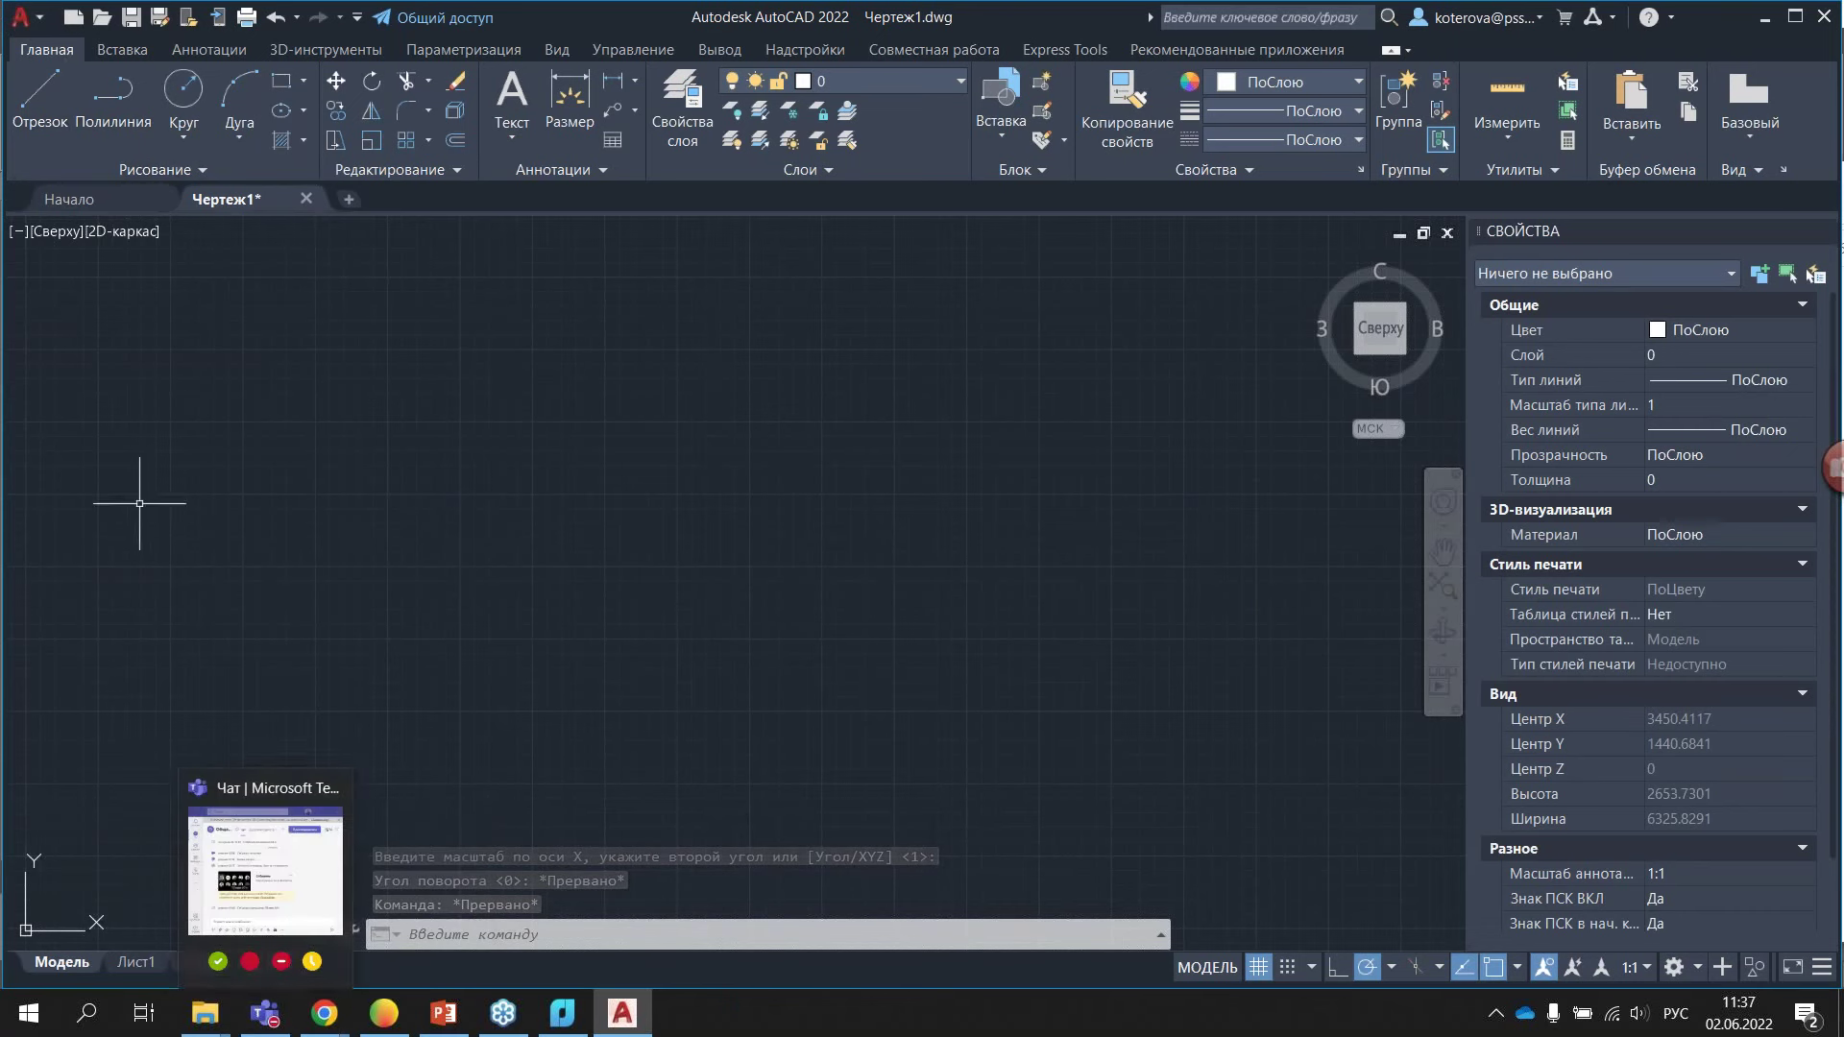
{"action": "left_click", "coordinate": [307, 200]}
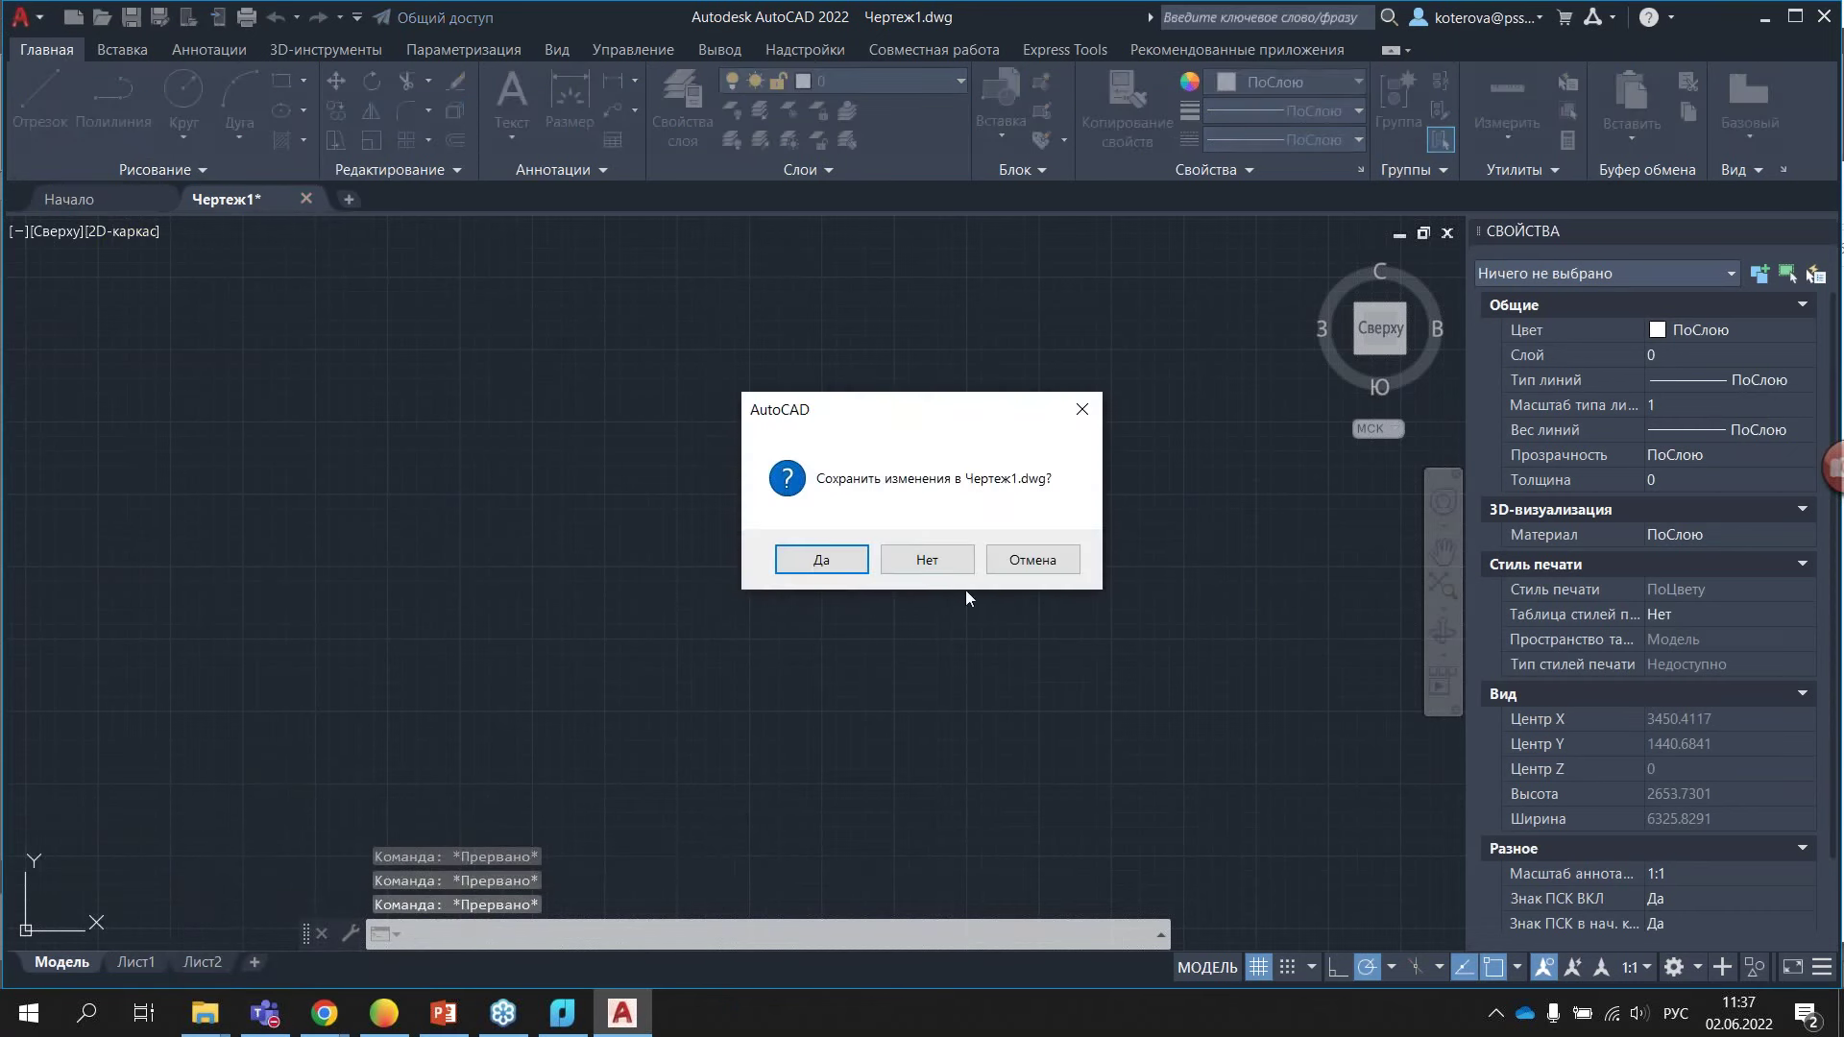
{"action": "left_click", "coordinate": [943, 564]}
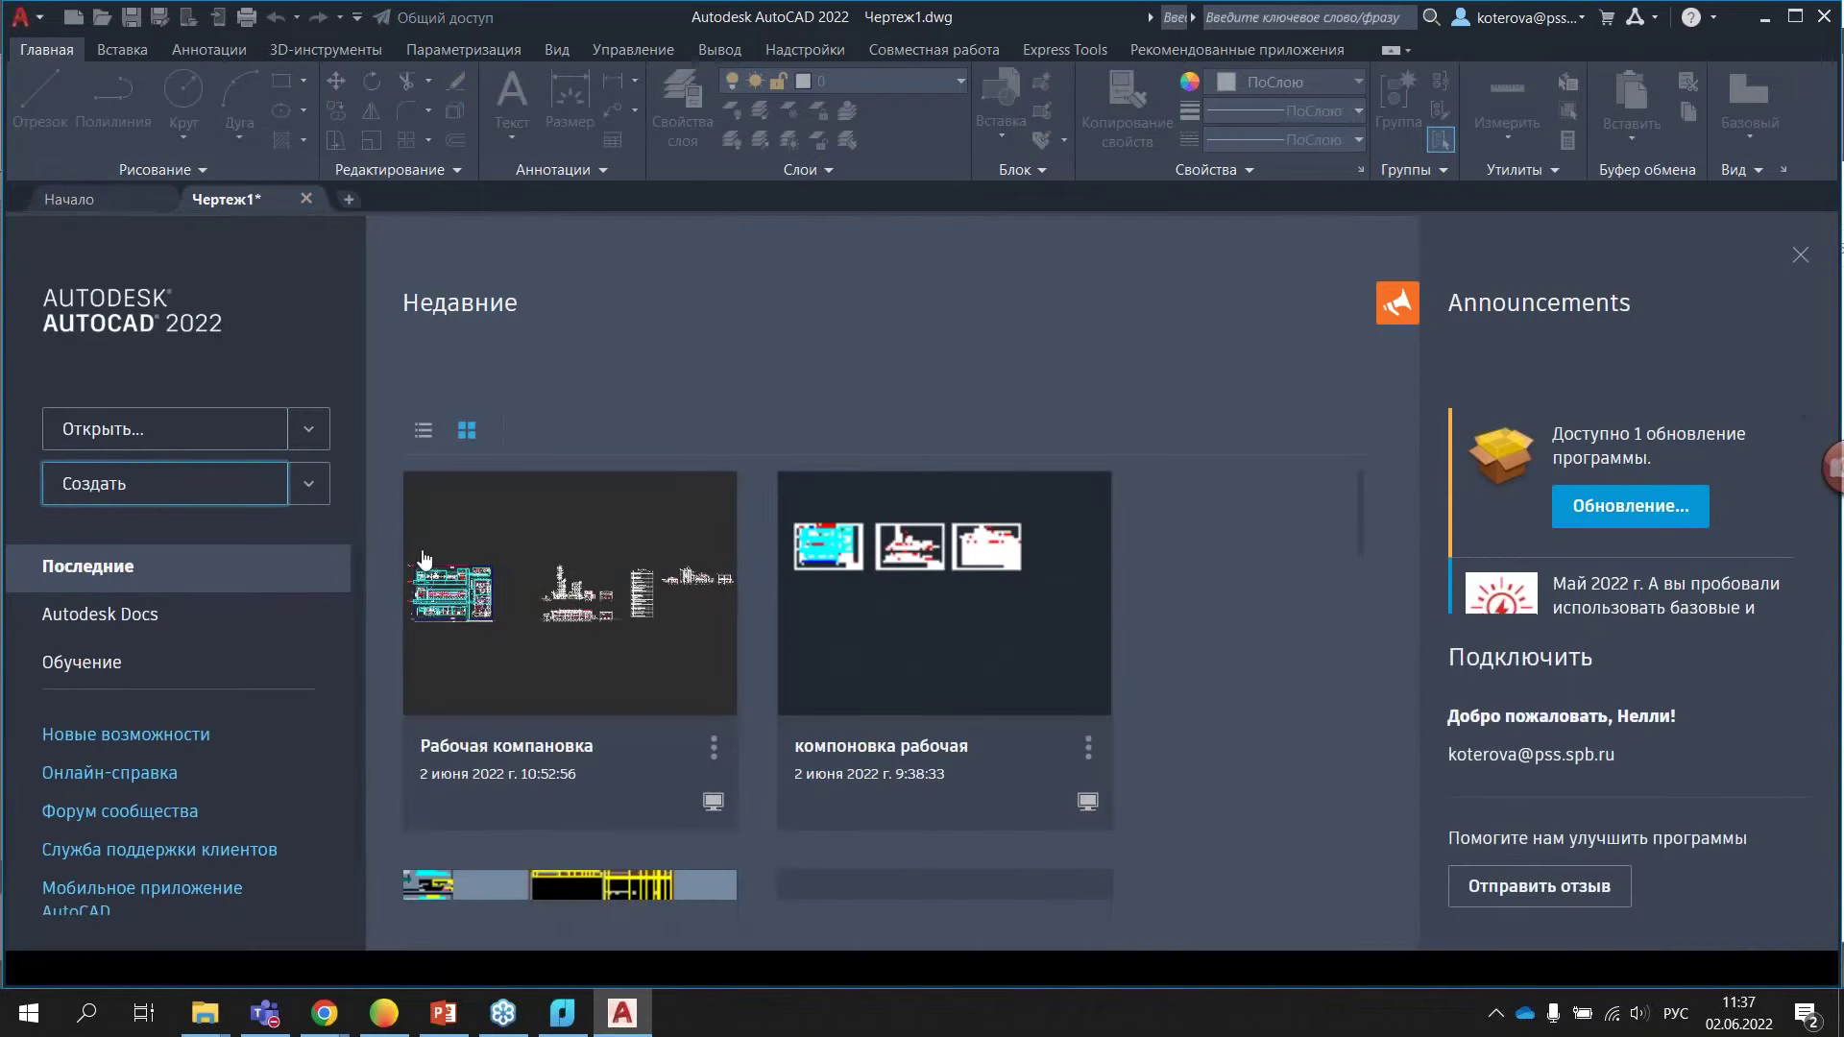
- Open Рабочая компановка.dwg from Recent, accepting the non-Autodesk DWG and ignoring missing SHX fonts
{"action": "left_click", "coordinate": [525, 754]}
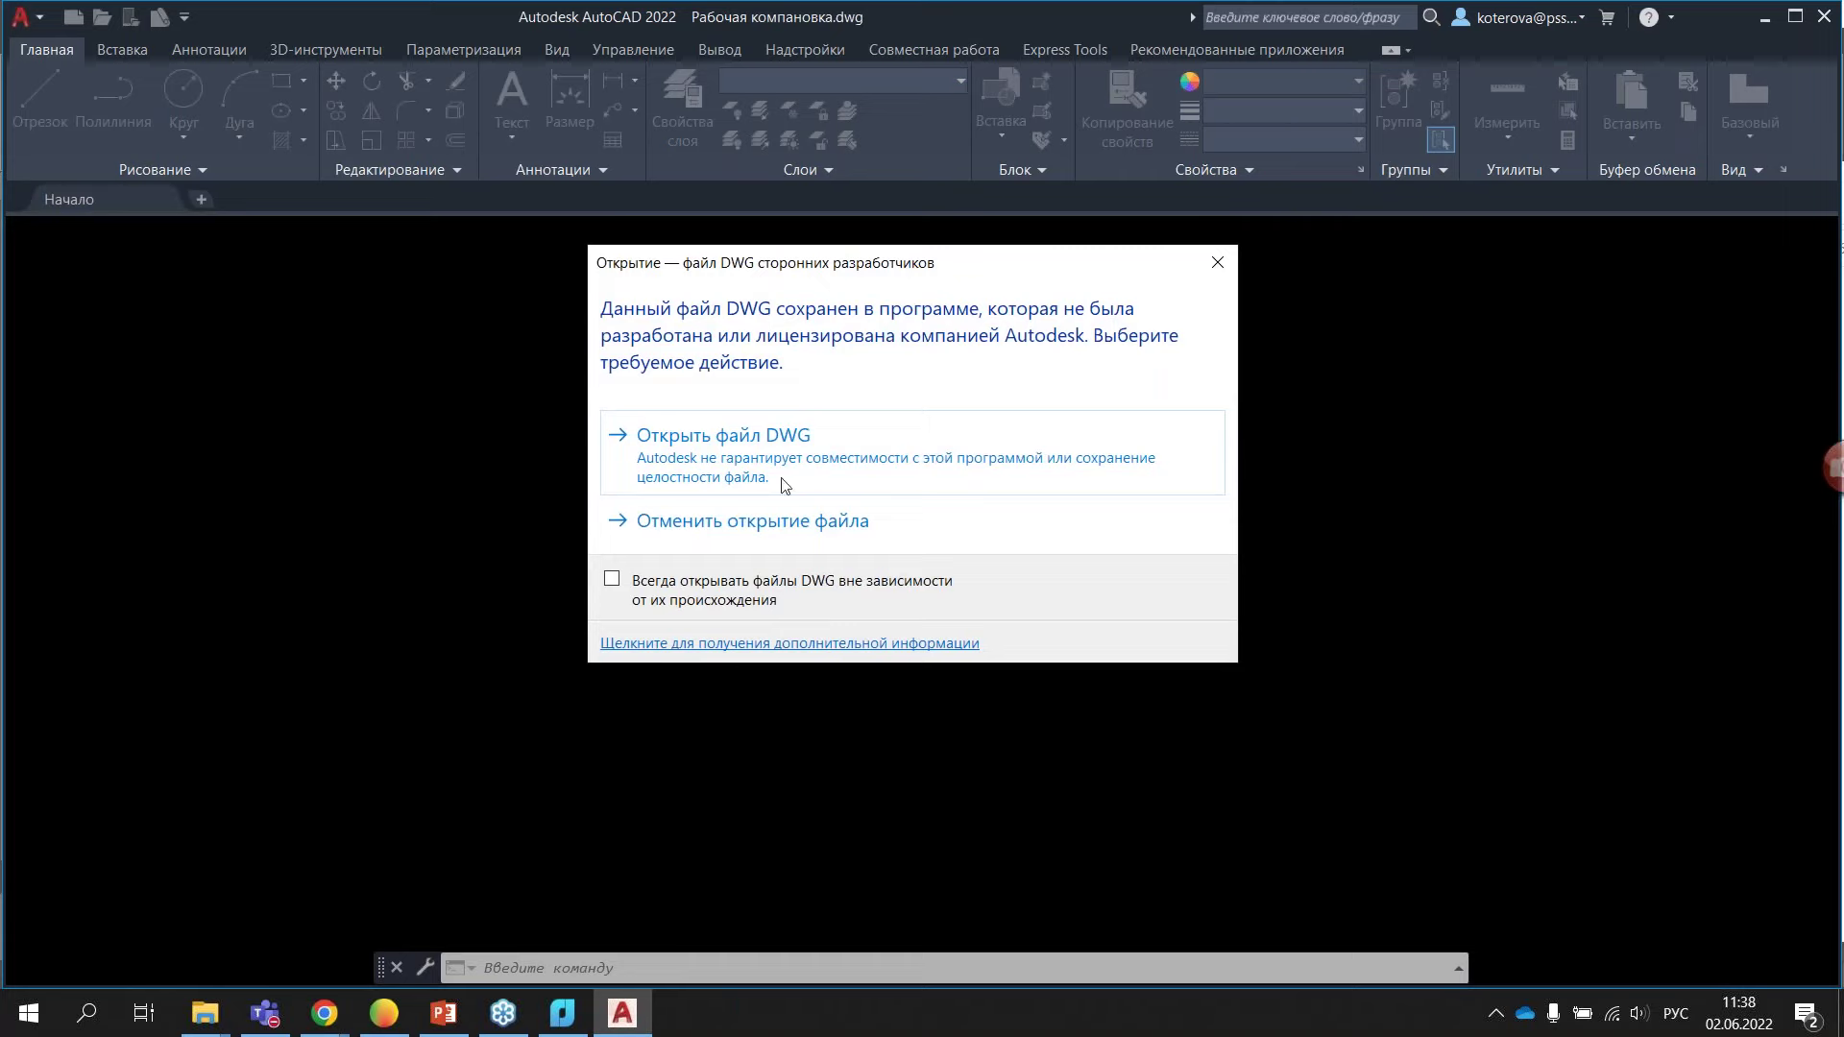
{"action": "left_click", "coordinate": [838, 470]}
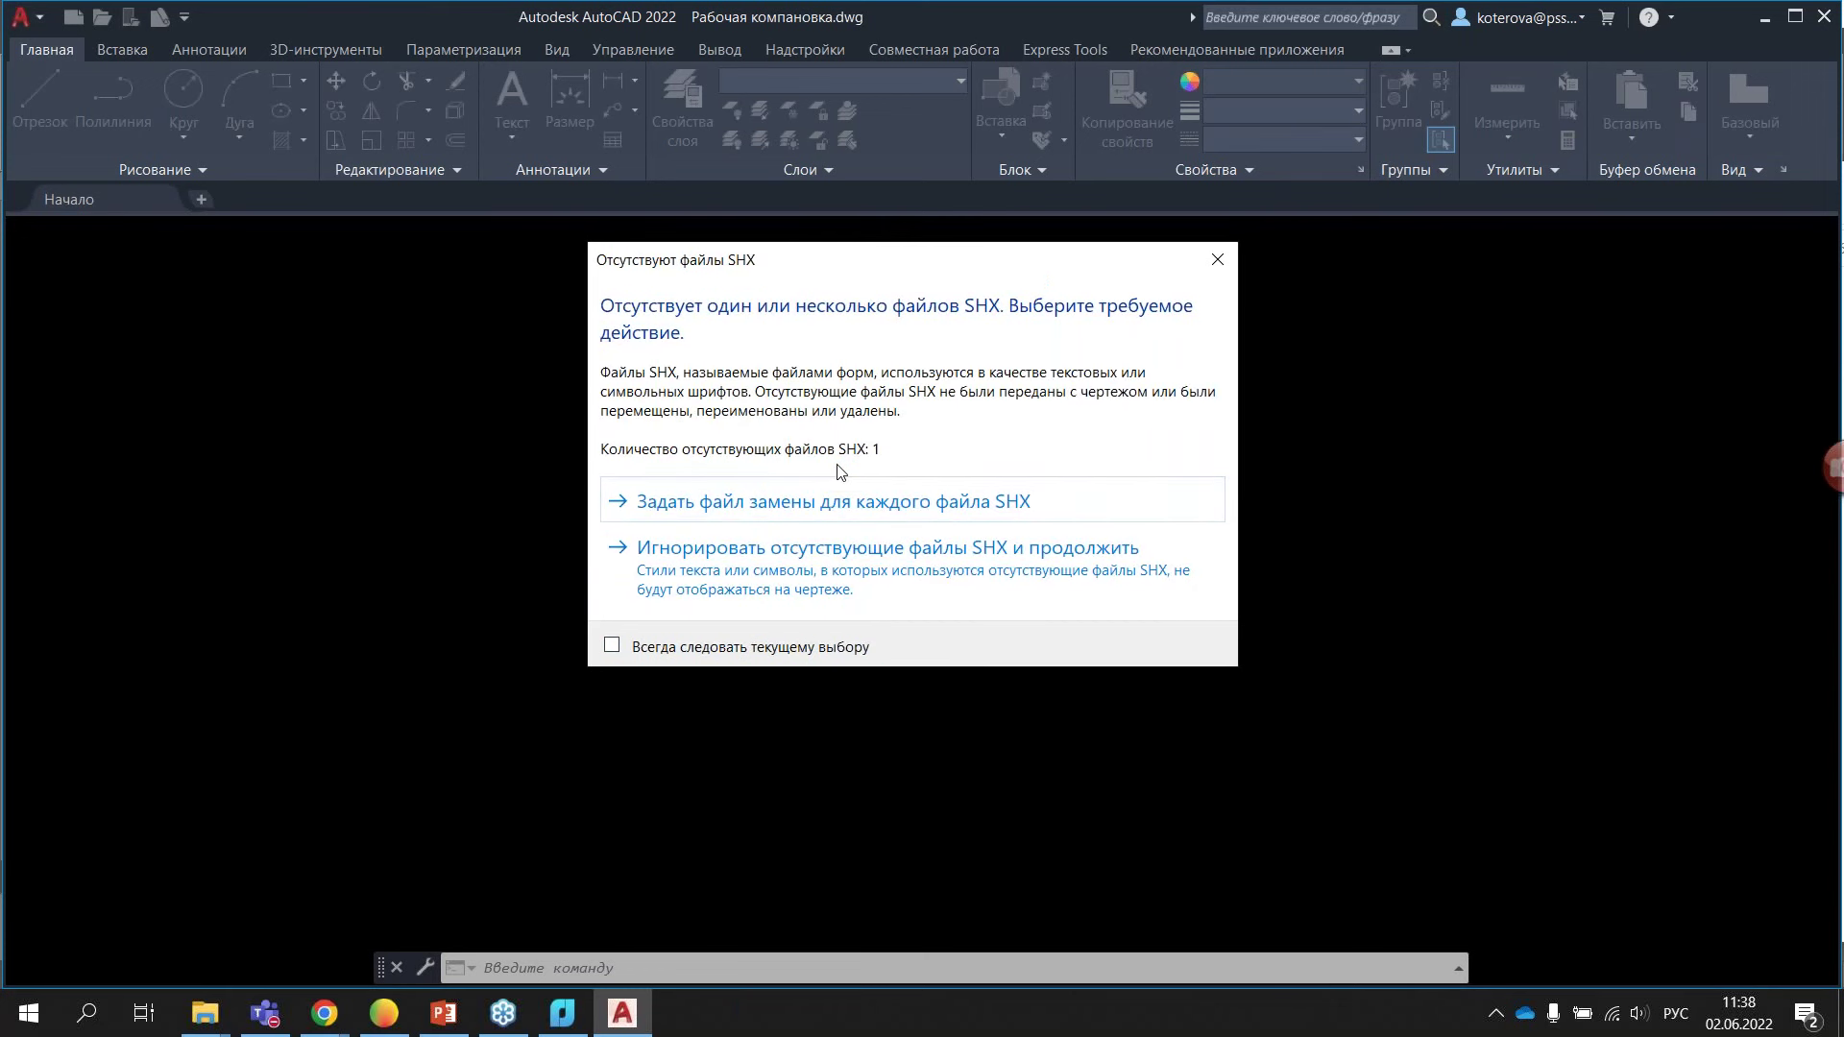
{"action": "left_click", "coordinate": [827, 549]}
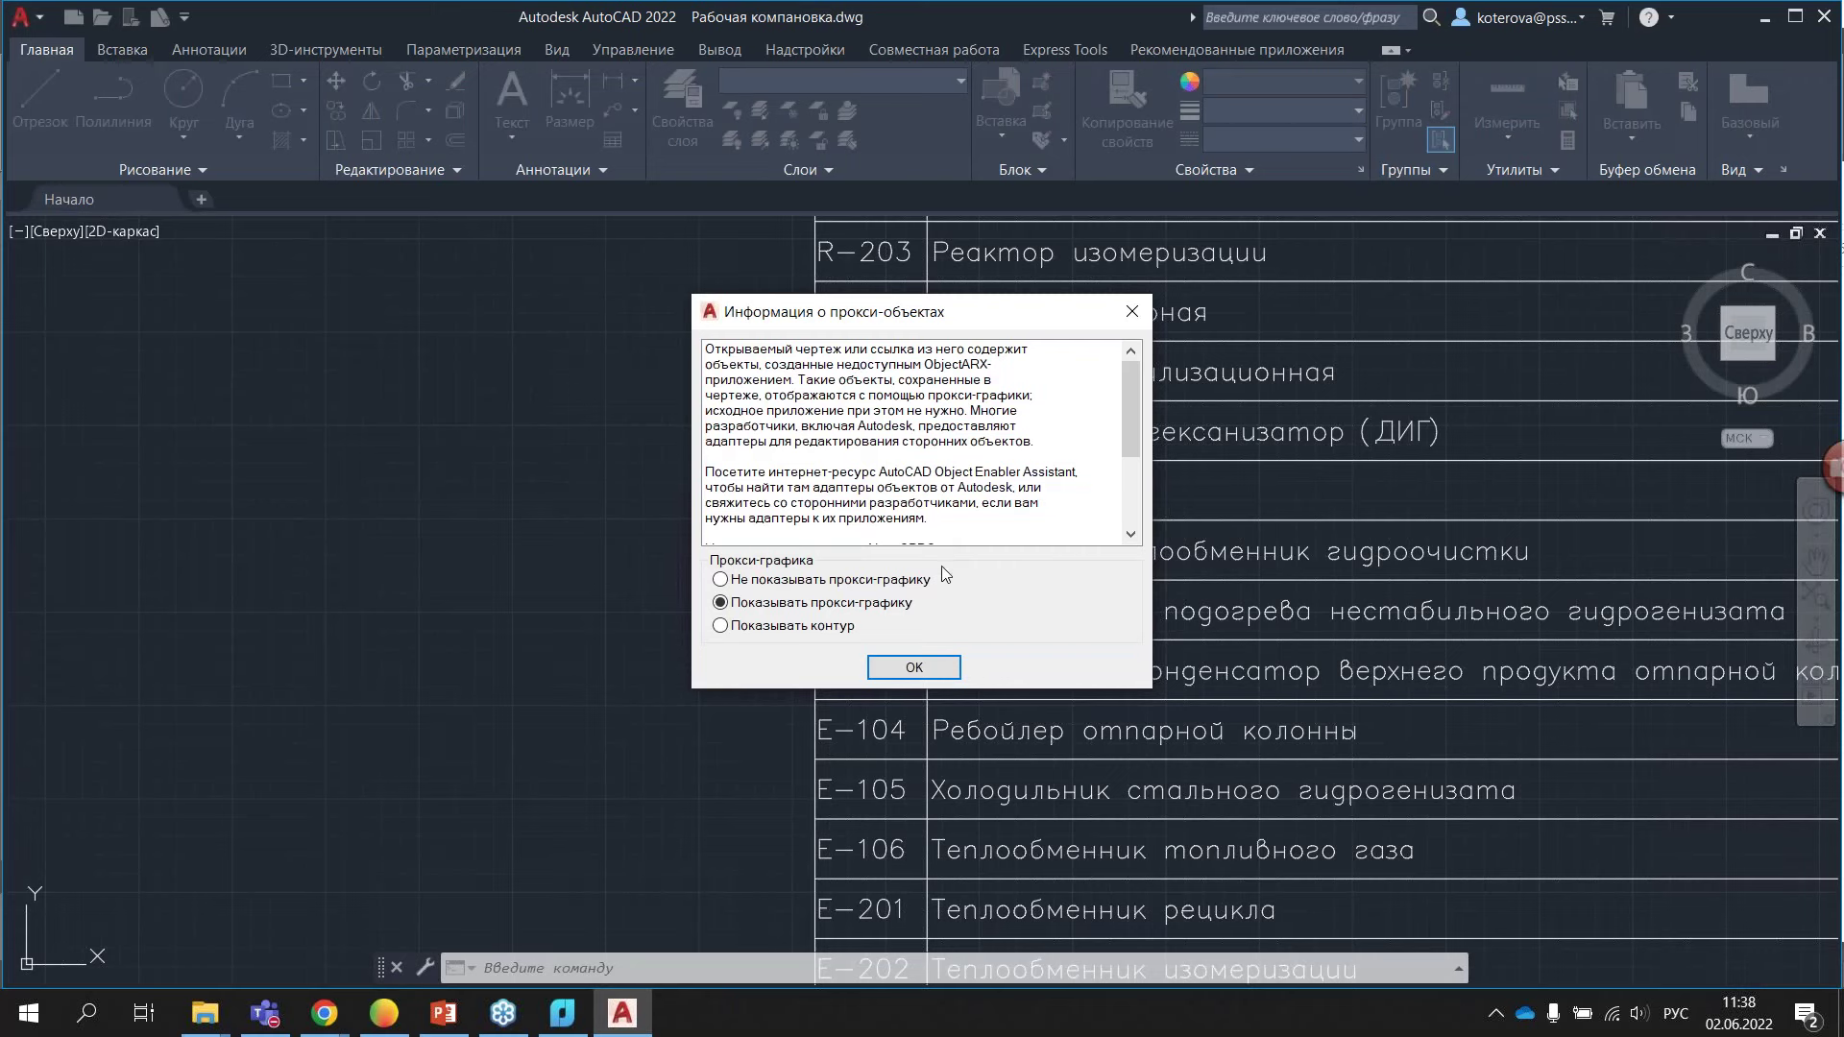
- Dismiss the proxy notice, zoom around the layout, and select the equipment table to check its type
{"action": "left_click", "coordinate": [898, 670]}
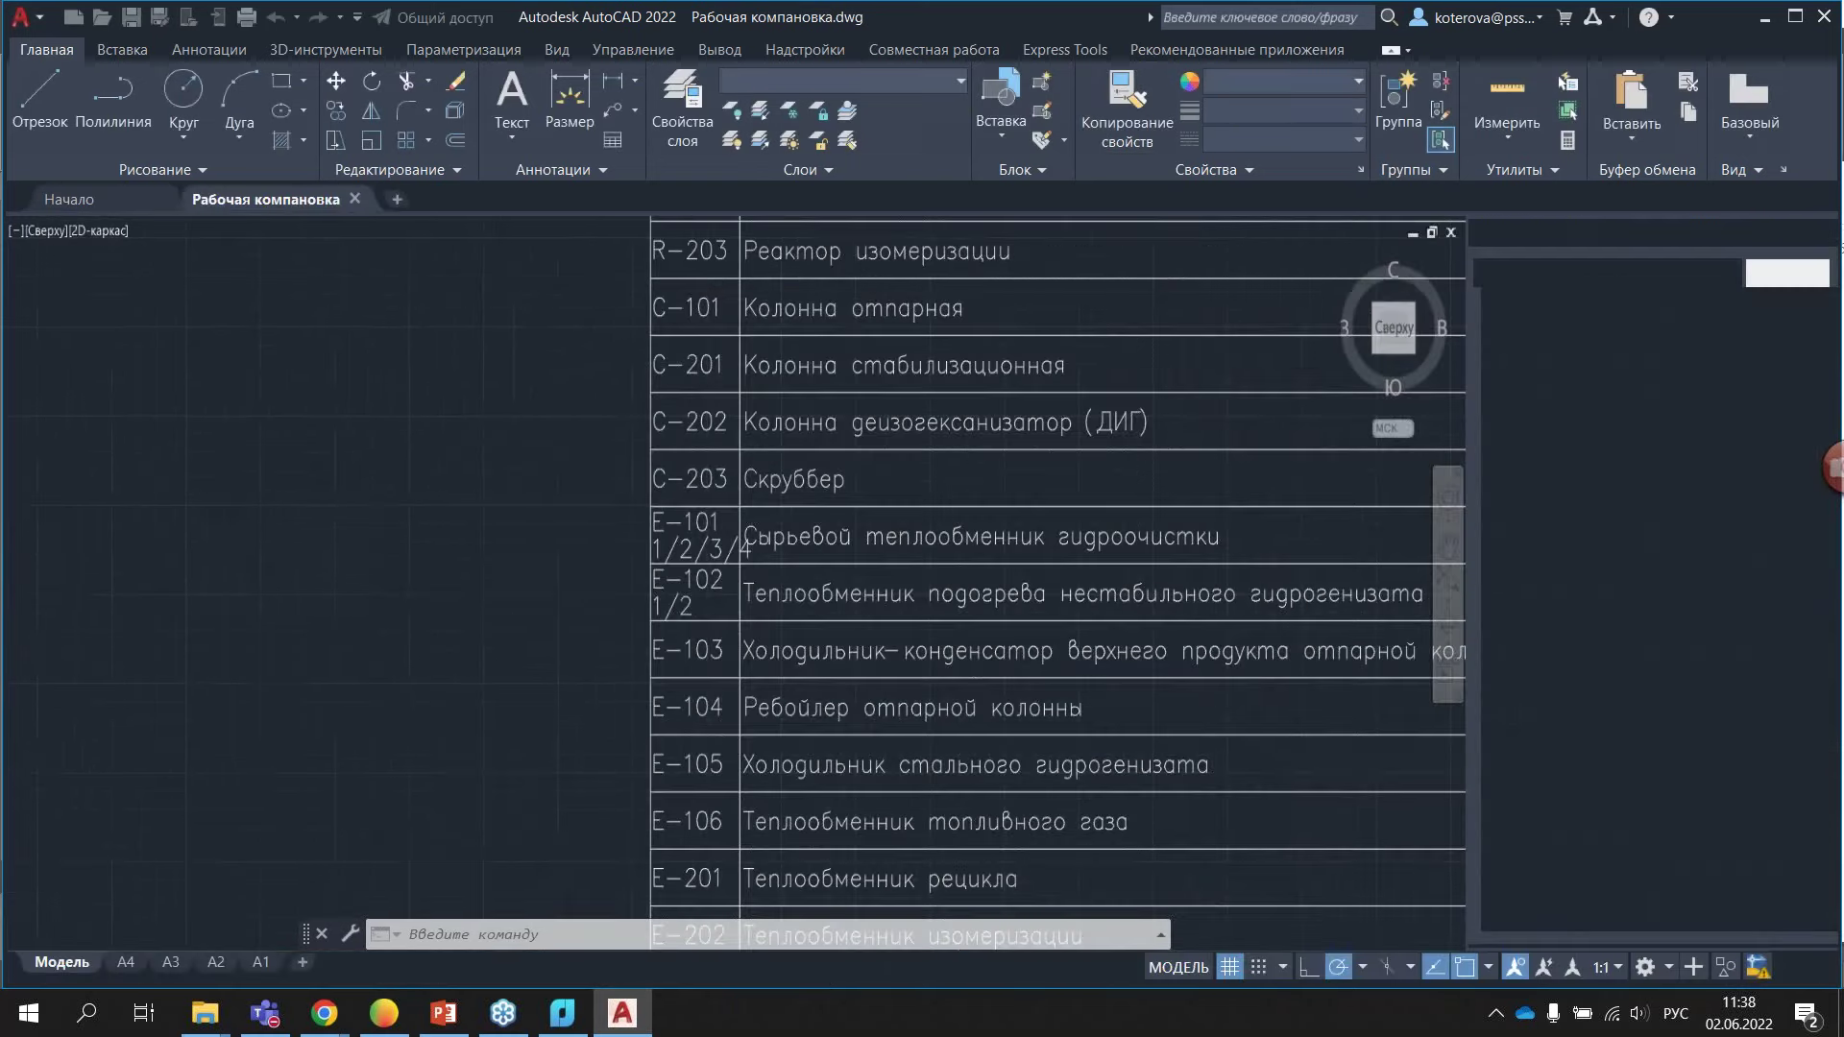
{"action": "scroll", "coordinate": [663, 665], "scroll_direction": "down", "scroll_amount": 7}
{"action": "scroll", "coordinate": [634, 663], "scroll_direction": "down", "scroll_amount": 3}
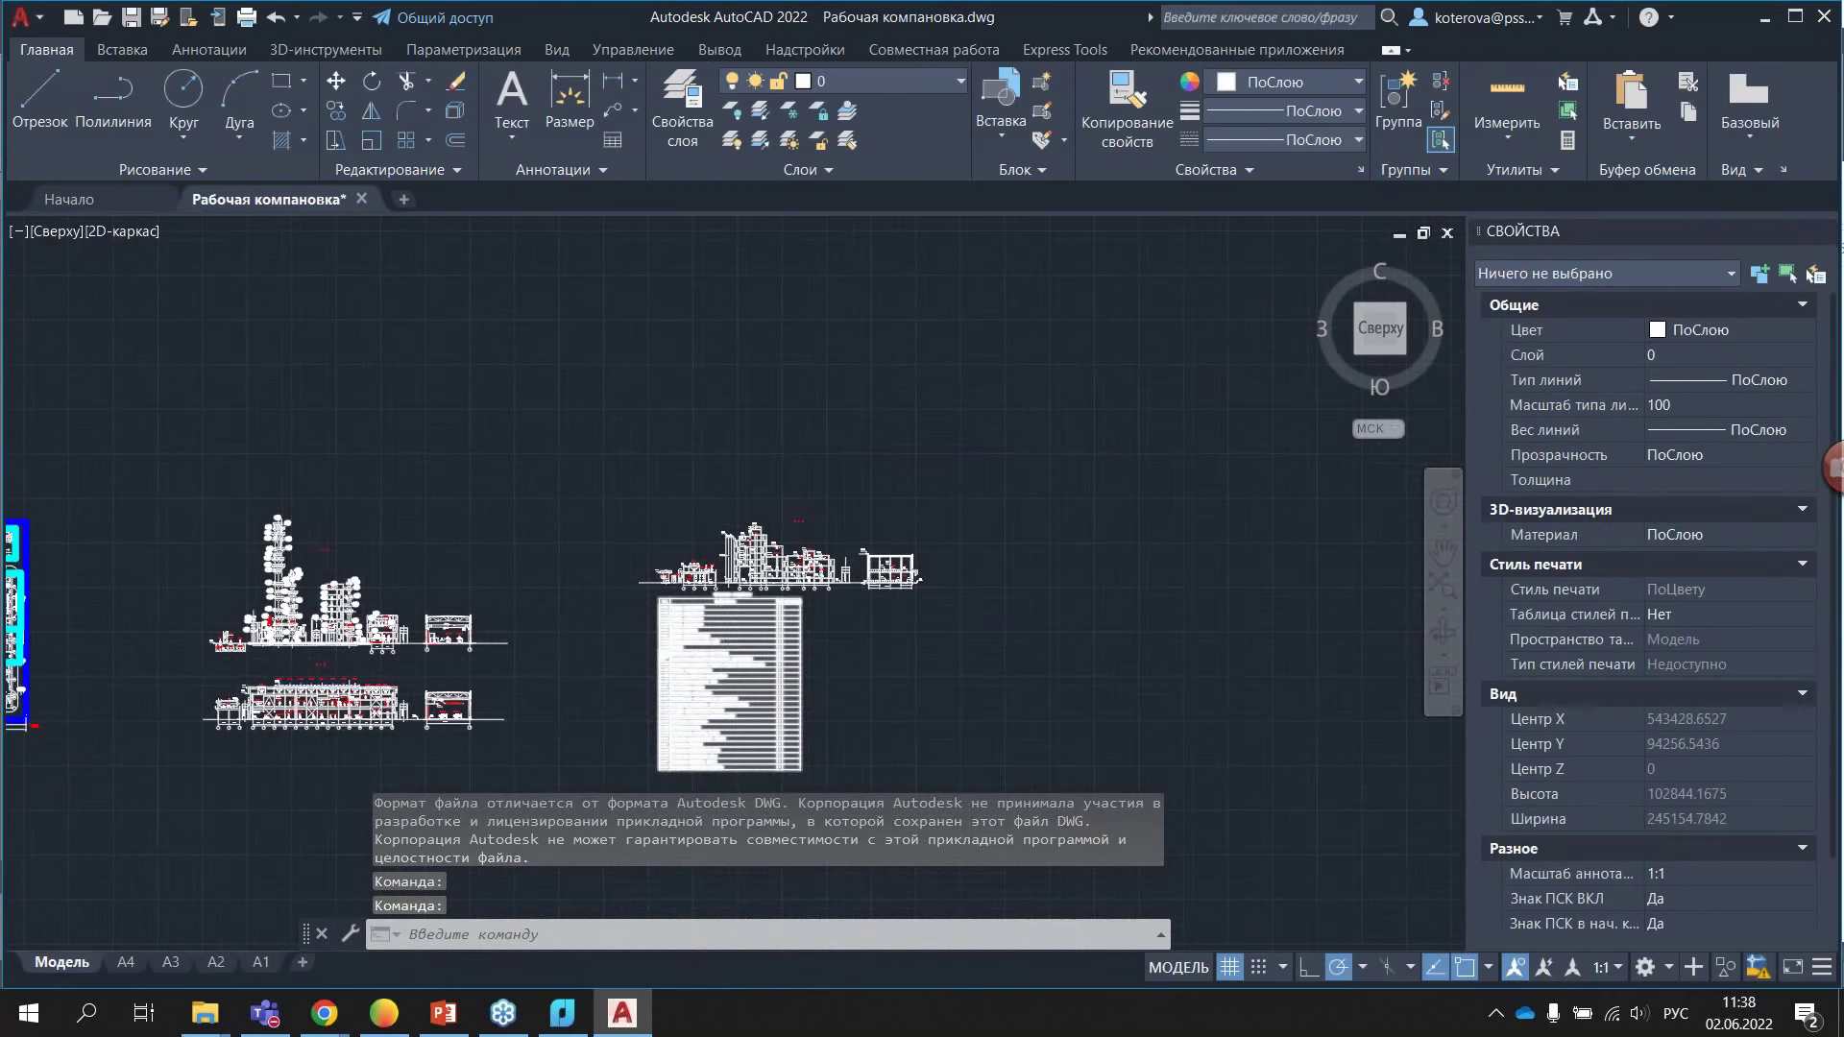
{"action": "scroll", "coordinate": [630, 663], "scroll_direction": "up", "scroll_amount": 2}
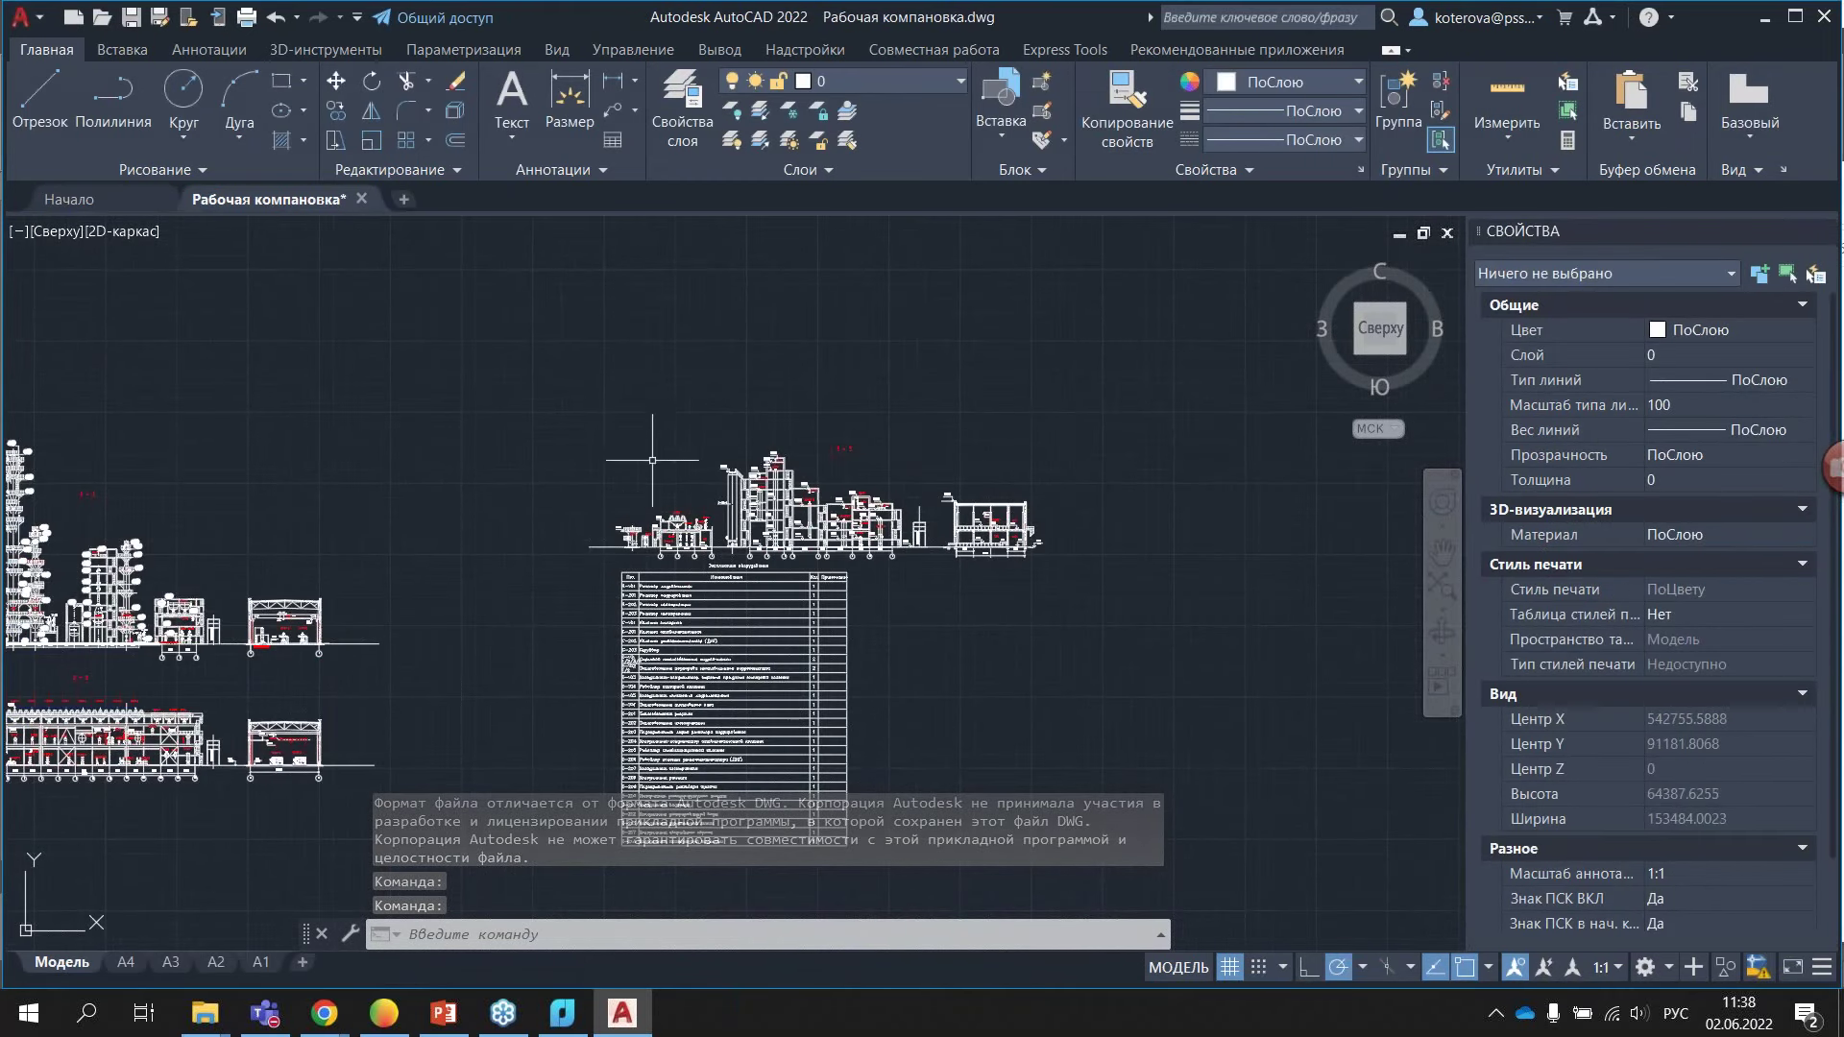
{"action": "scroll", "coordinate": [951, 523], "scroll_direction": "up", "scroll_amount": 2}
{"action": "scroll", "coordinate": [951, 523], "scroll_direction": "up", "scroll_amount": 2}
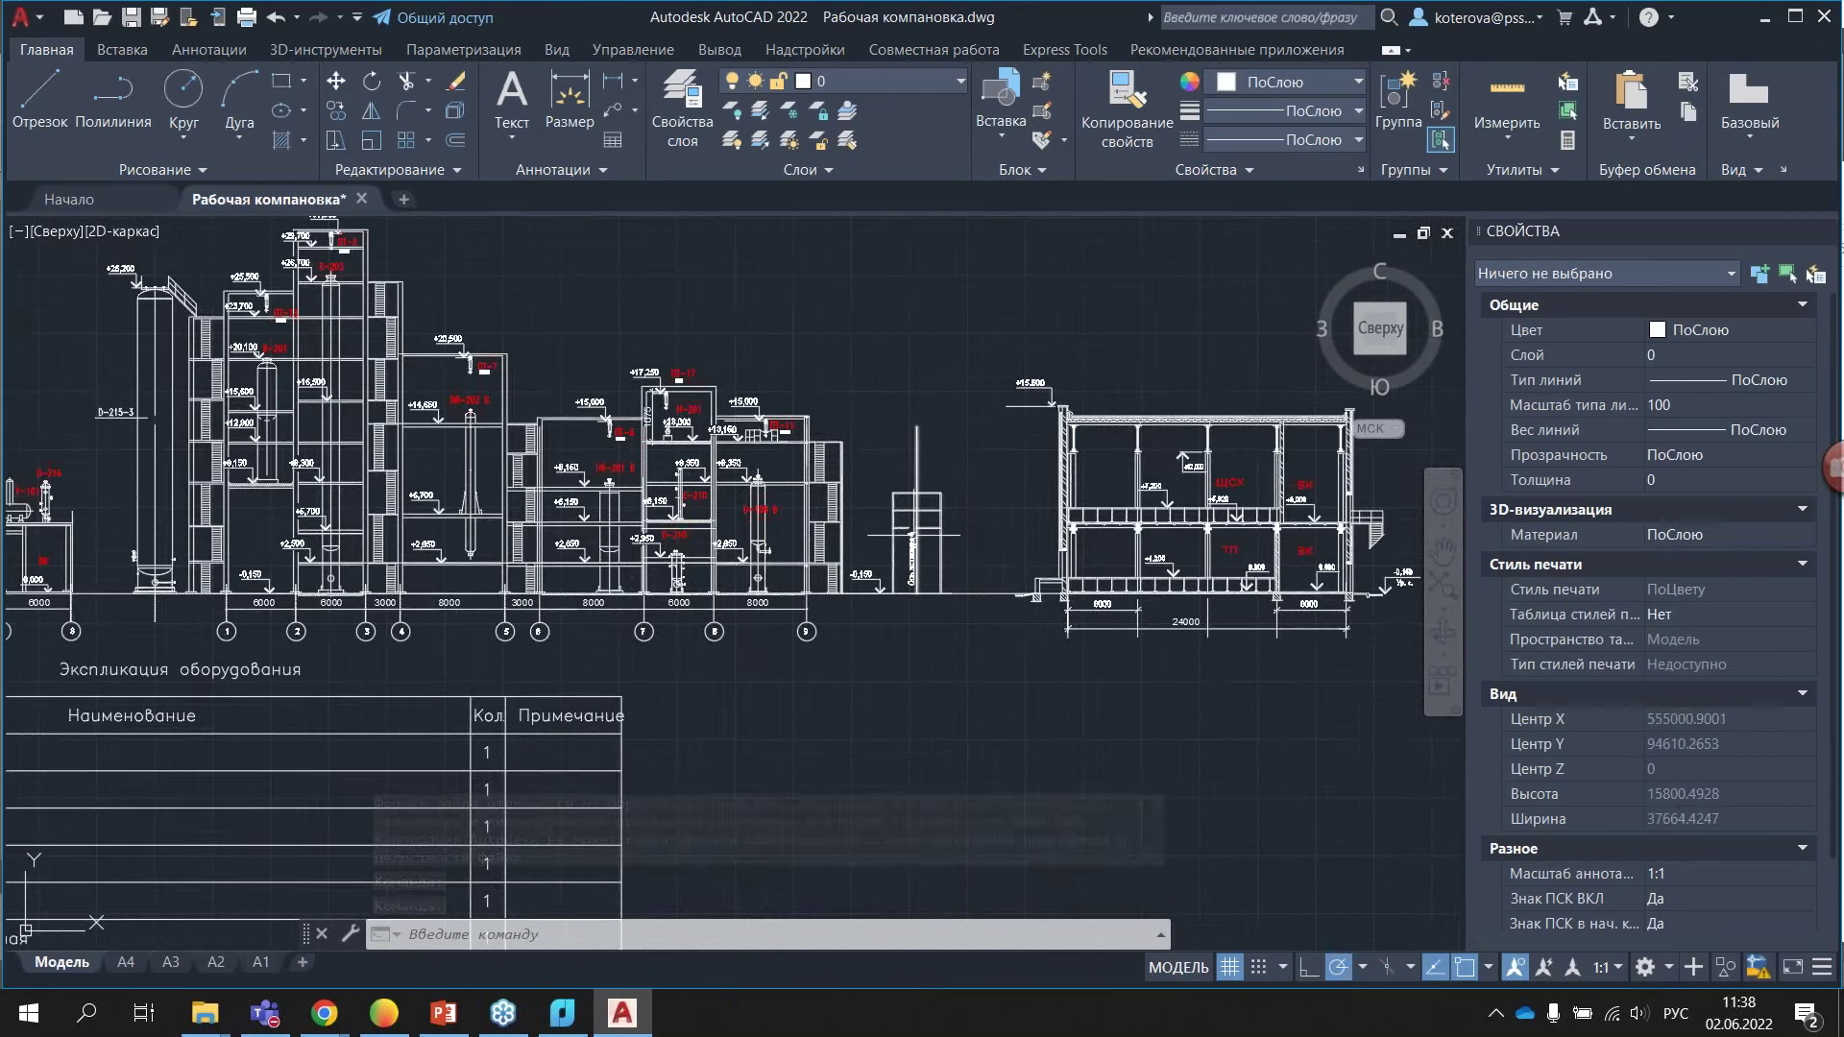
{"action": "scroll", "coordinate": [673, 510], "scroll_direction": "down", "scroll_amount": 6}
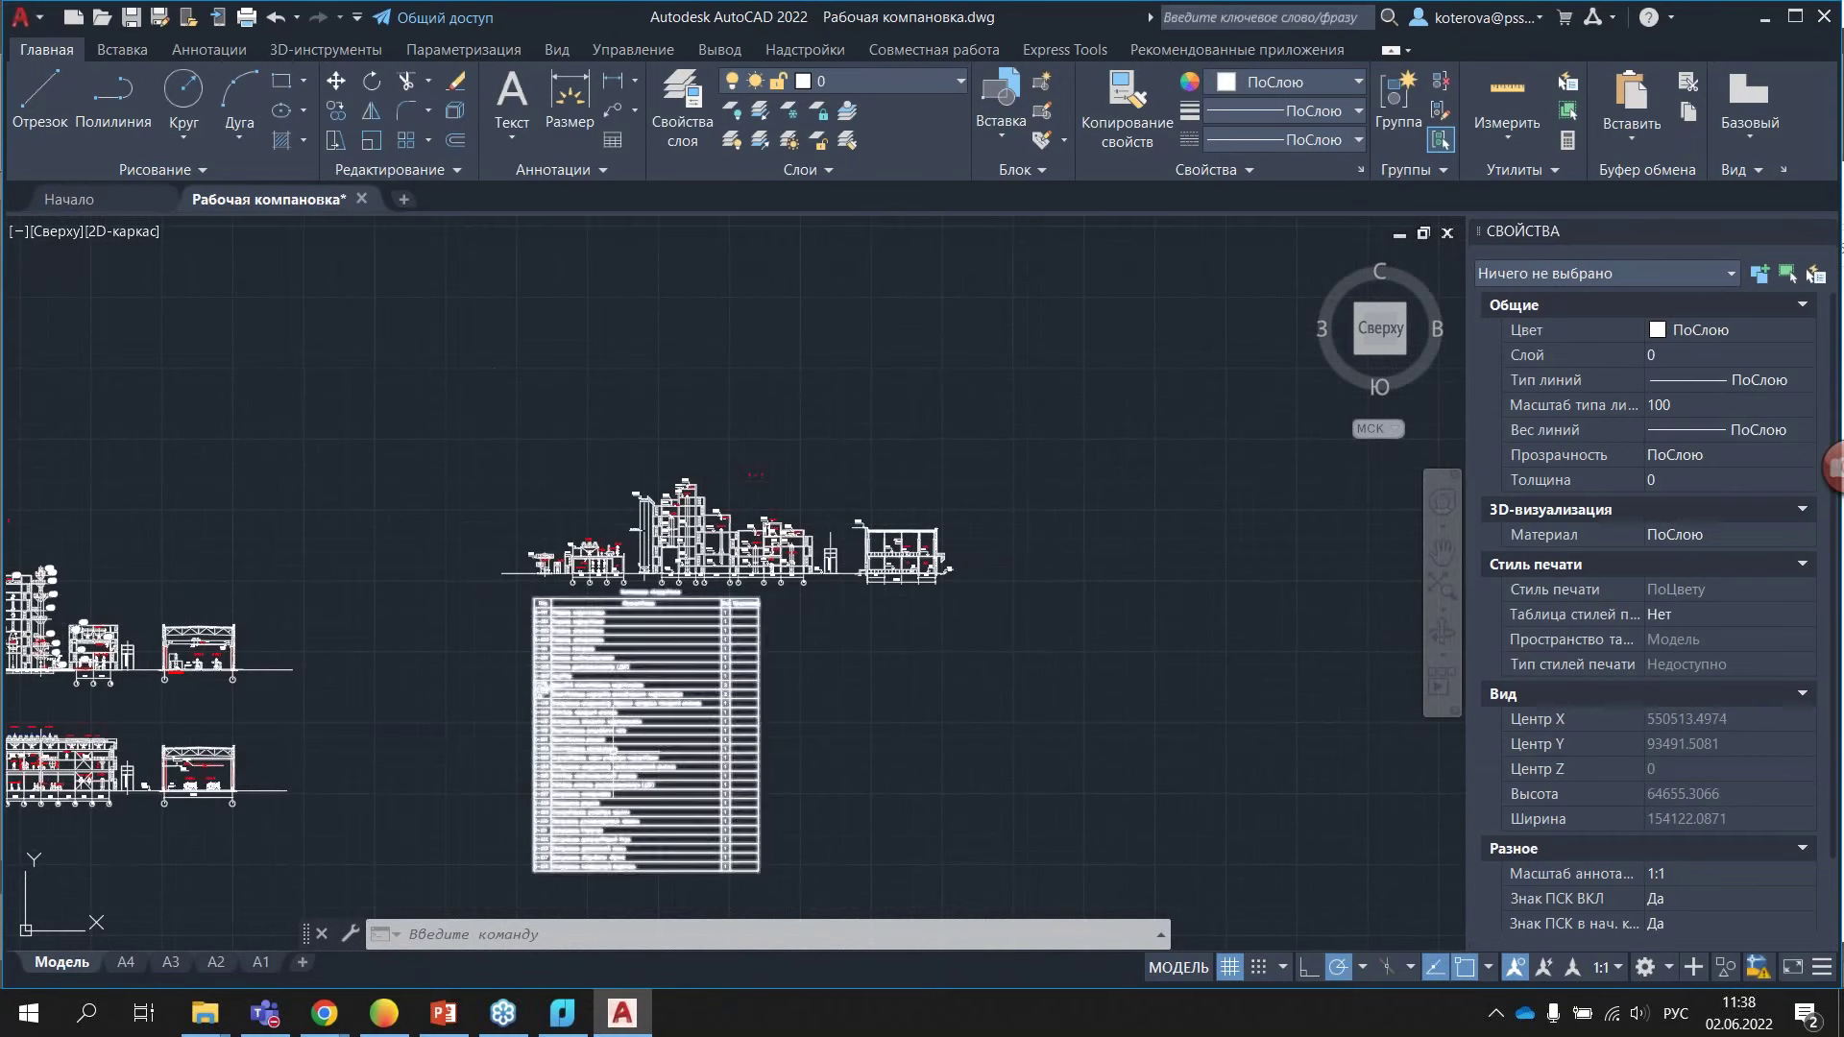
{"action": "scroll", "coordinate": [490, 524], "scroll_direction": "up", "scroll_amount": 2}
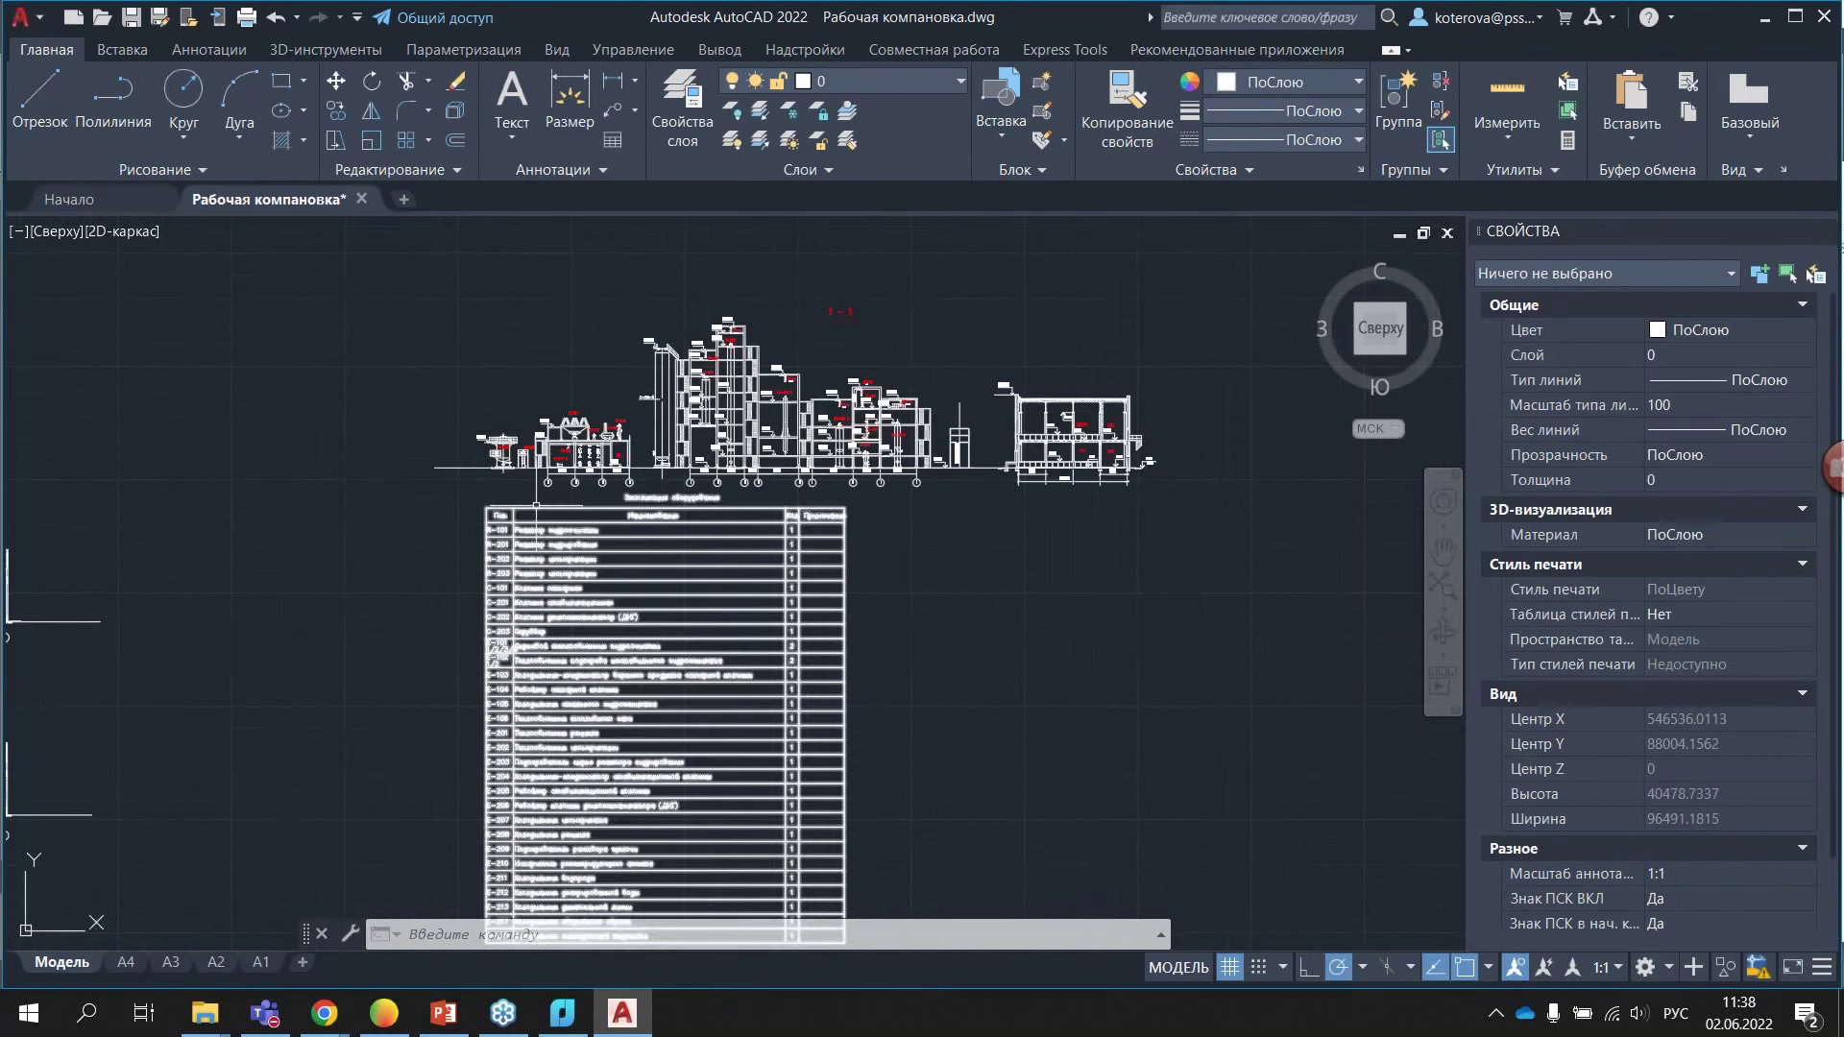
{"action": "left_click", "coordinate": [538, 518]}
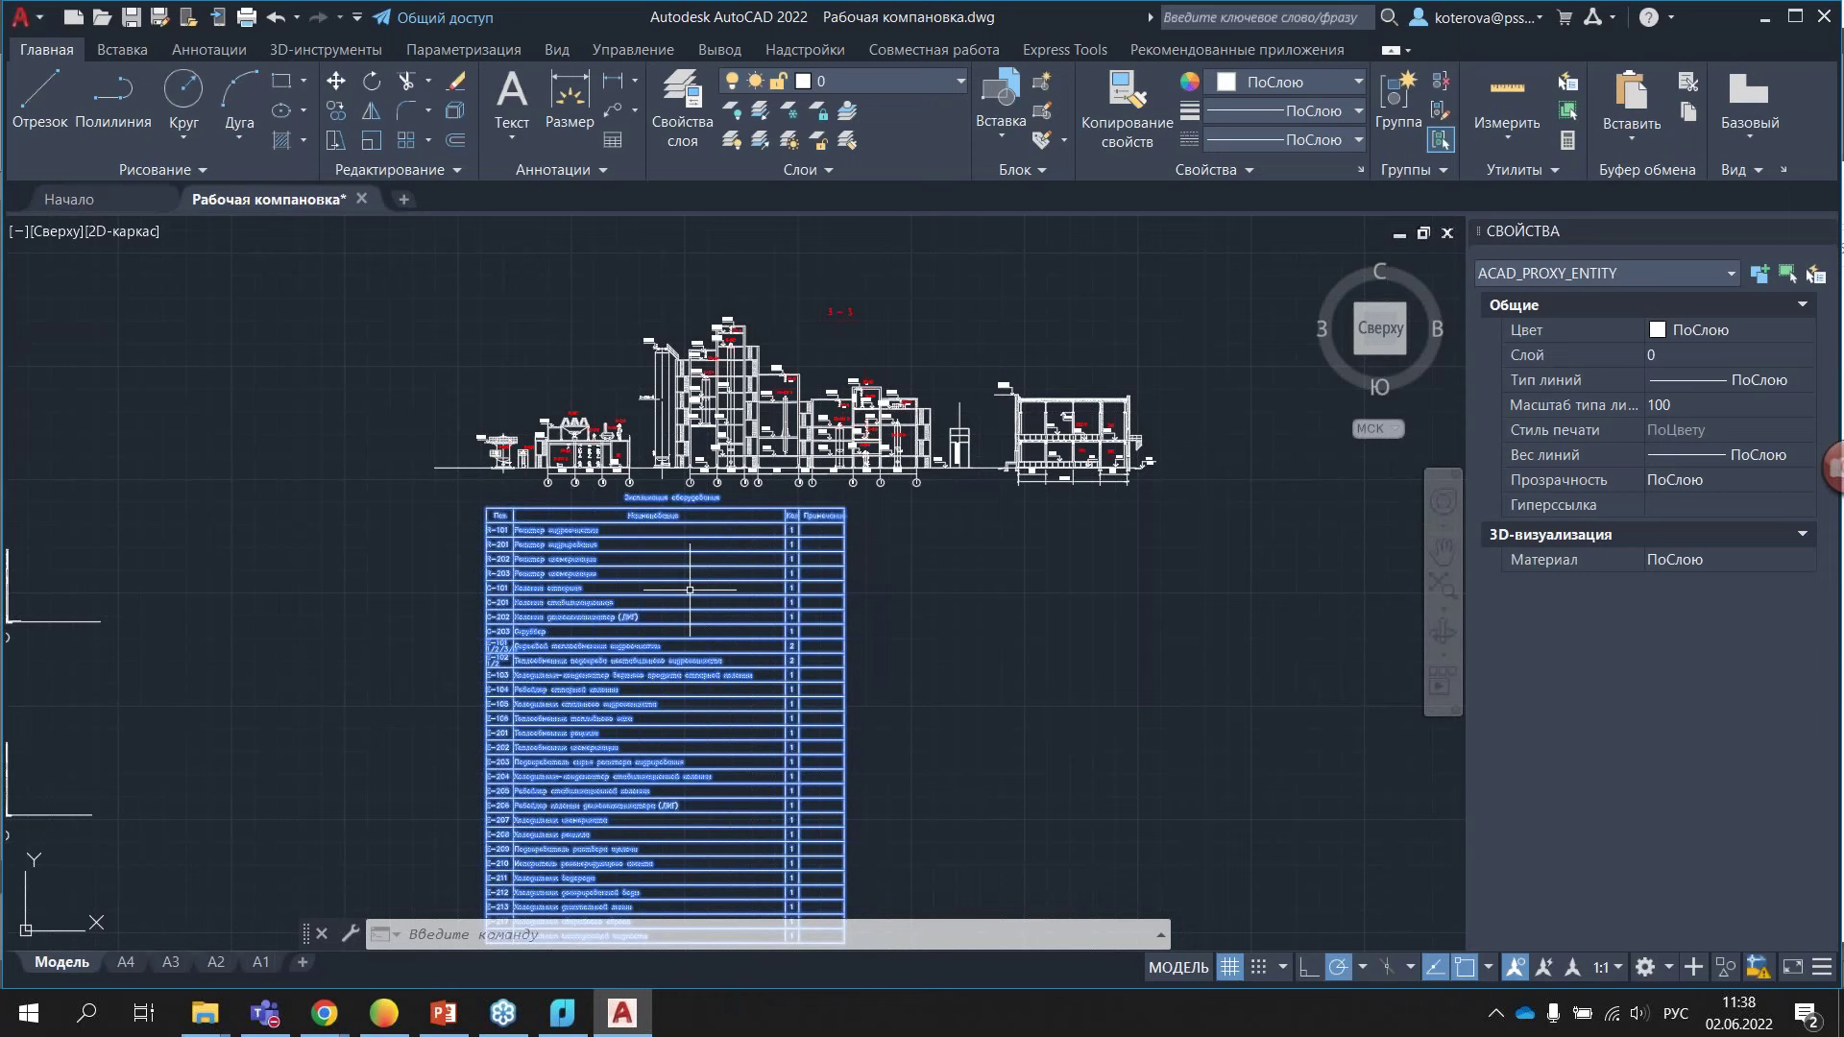
{"action": "middle_click_drag", "start_coordinate": [690, 590], "coordinate": [692, 409]}
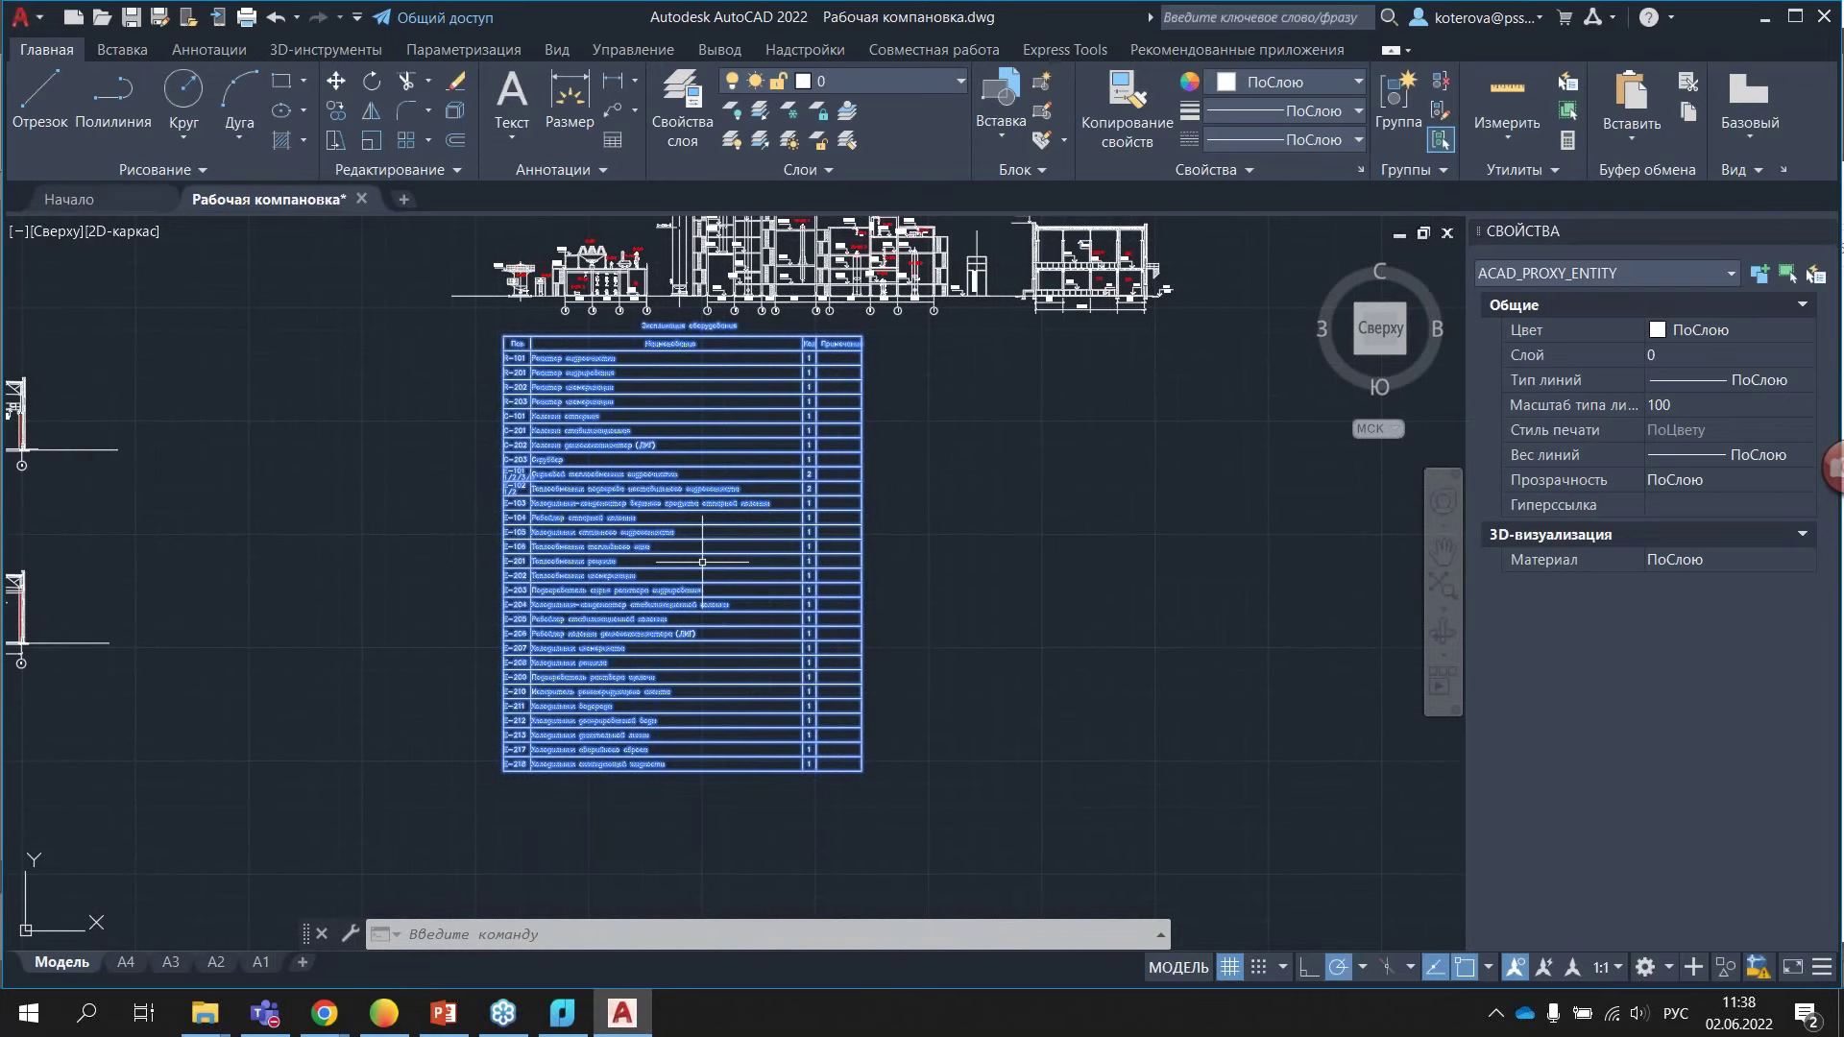
{"action": "scroll", "coordinate": [843, 616], "scroll_direction": "down", "scroll_amount": 2}
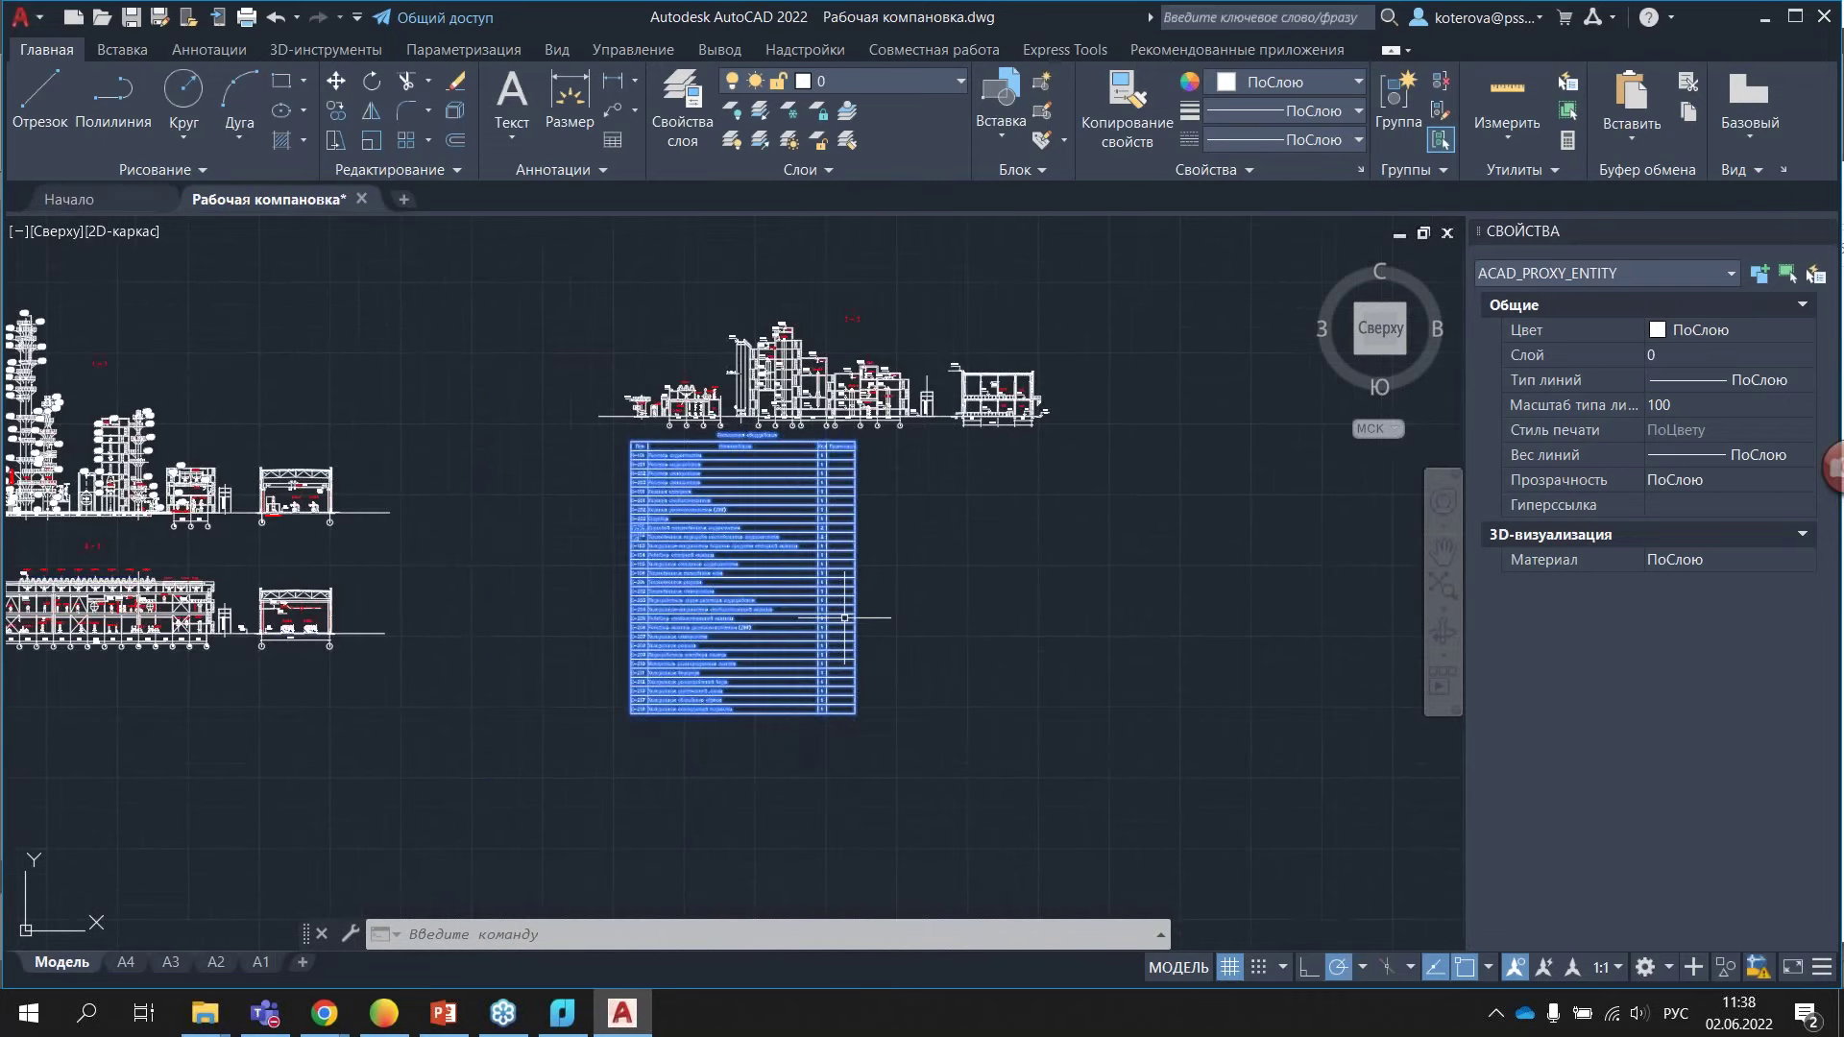
{"action": "scroll", "coordinate": [424, 614], "scroll_direction": "down", "scroll_amount": 2}
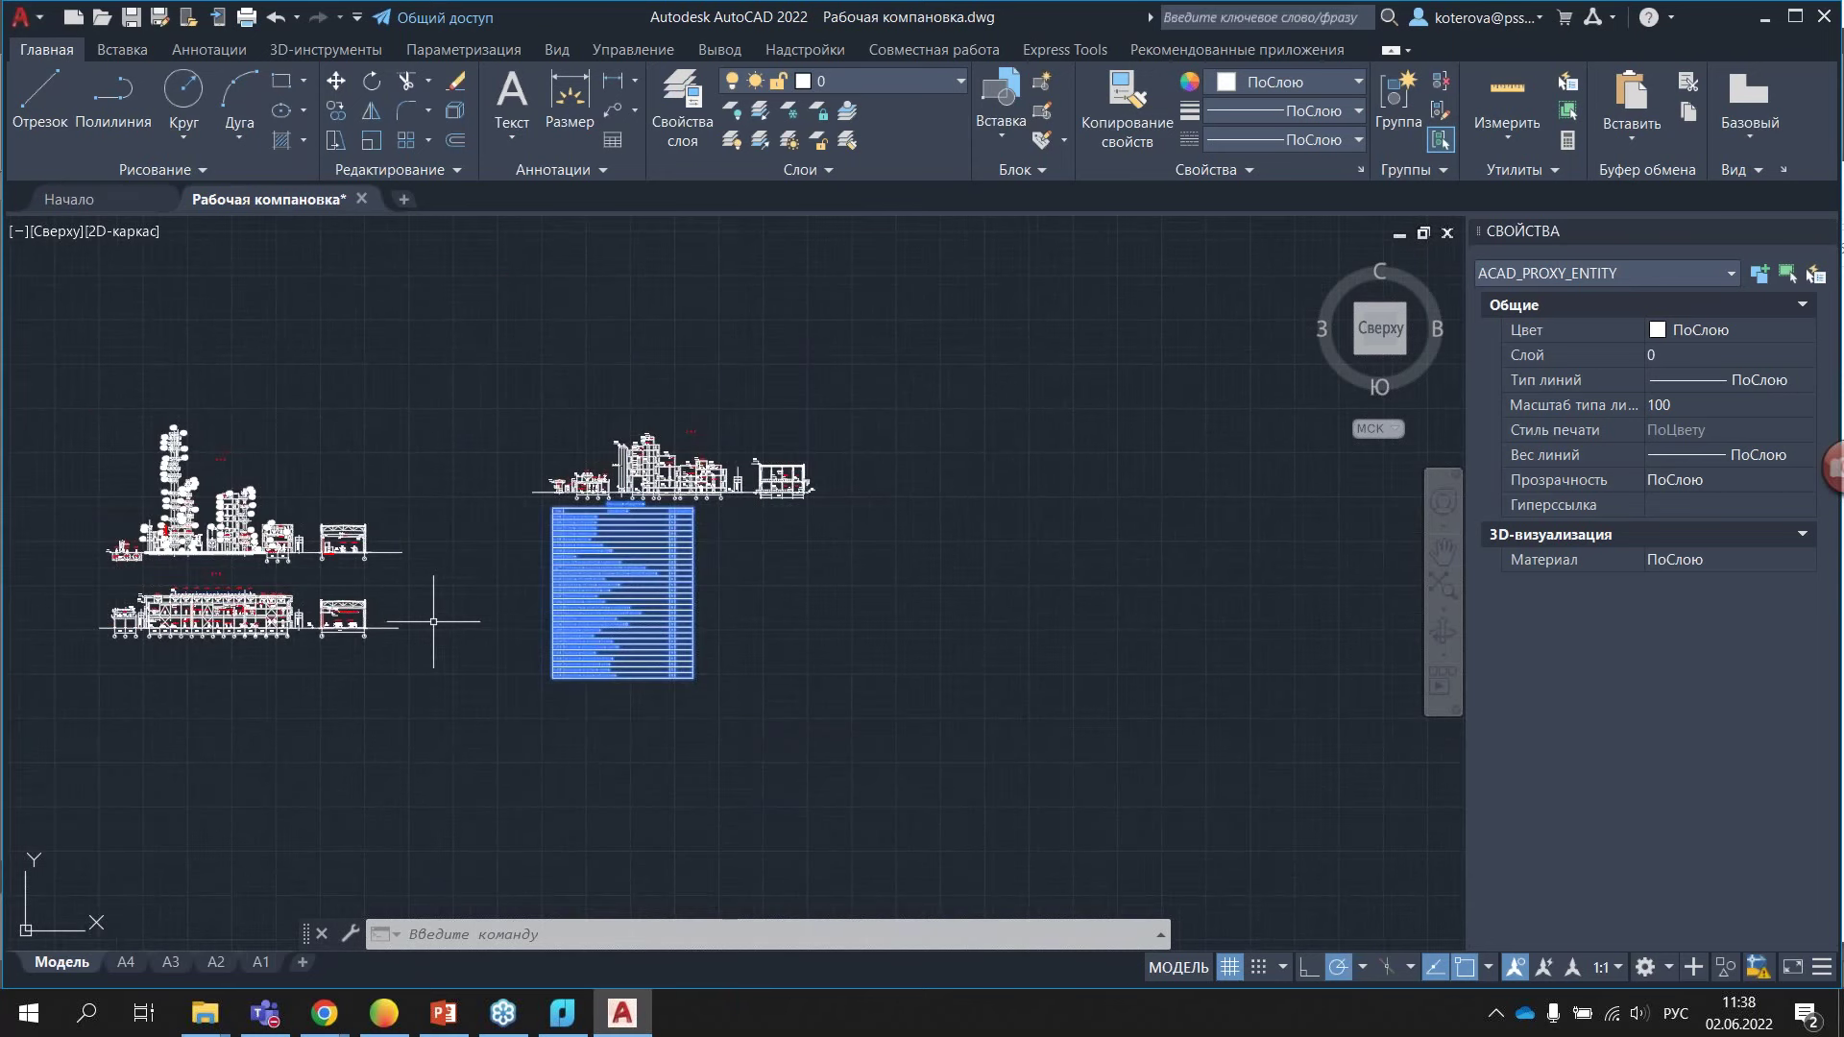
{"action": "middle_click", "coordinate": [958, 669]}
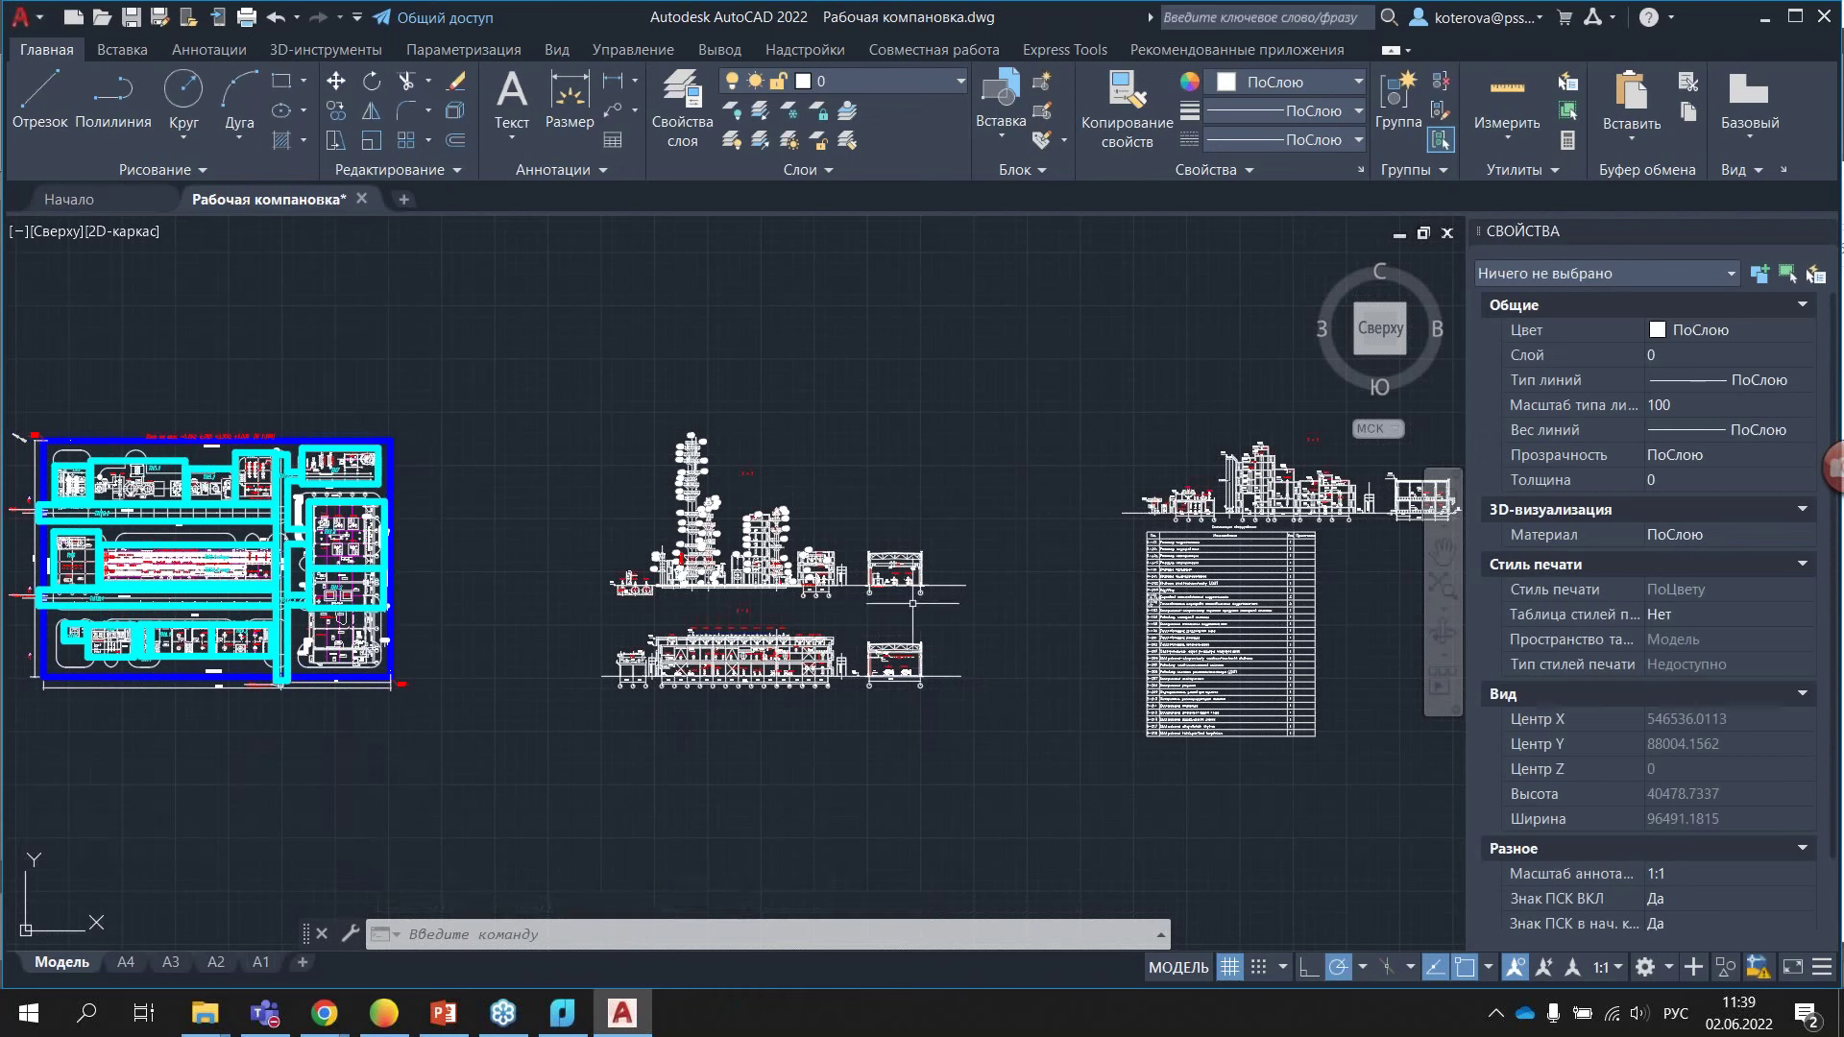
{"action": "scroll", "coordinate": [1044, 619], "scroll_direction": "down", "scroll_amount": 2}
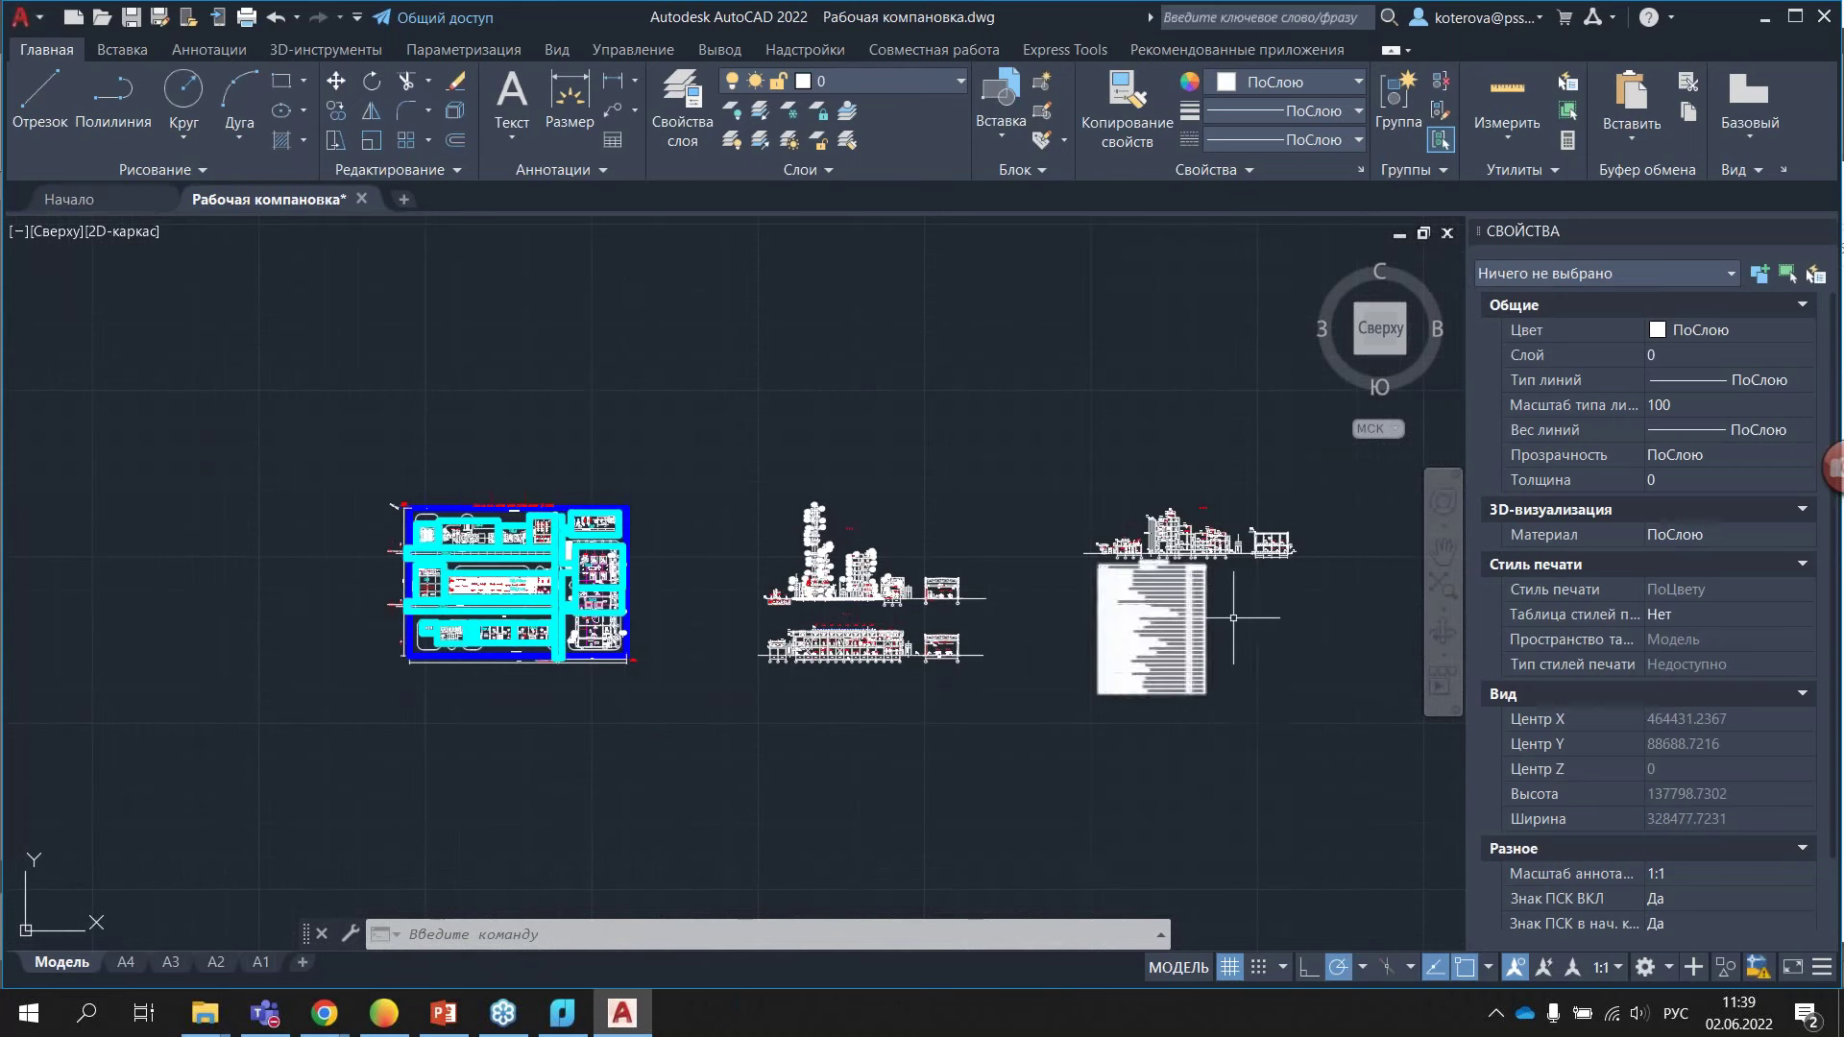
{"action": "scroll", "coordinate": [1234, 617], "scroll_direction": "up", "scroll_amount": 2}
{"action": "scroll", "coordinate": [1234, 617], "scroll_direction": "up", "scroll_amount": 4}
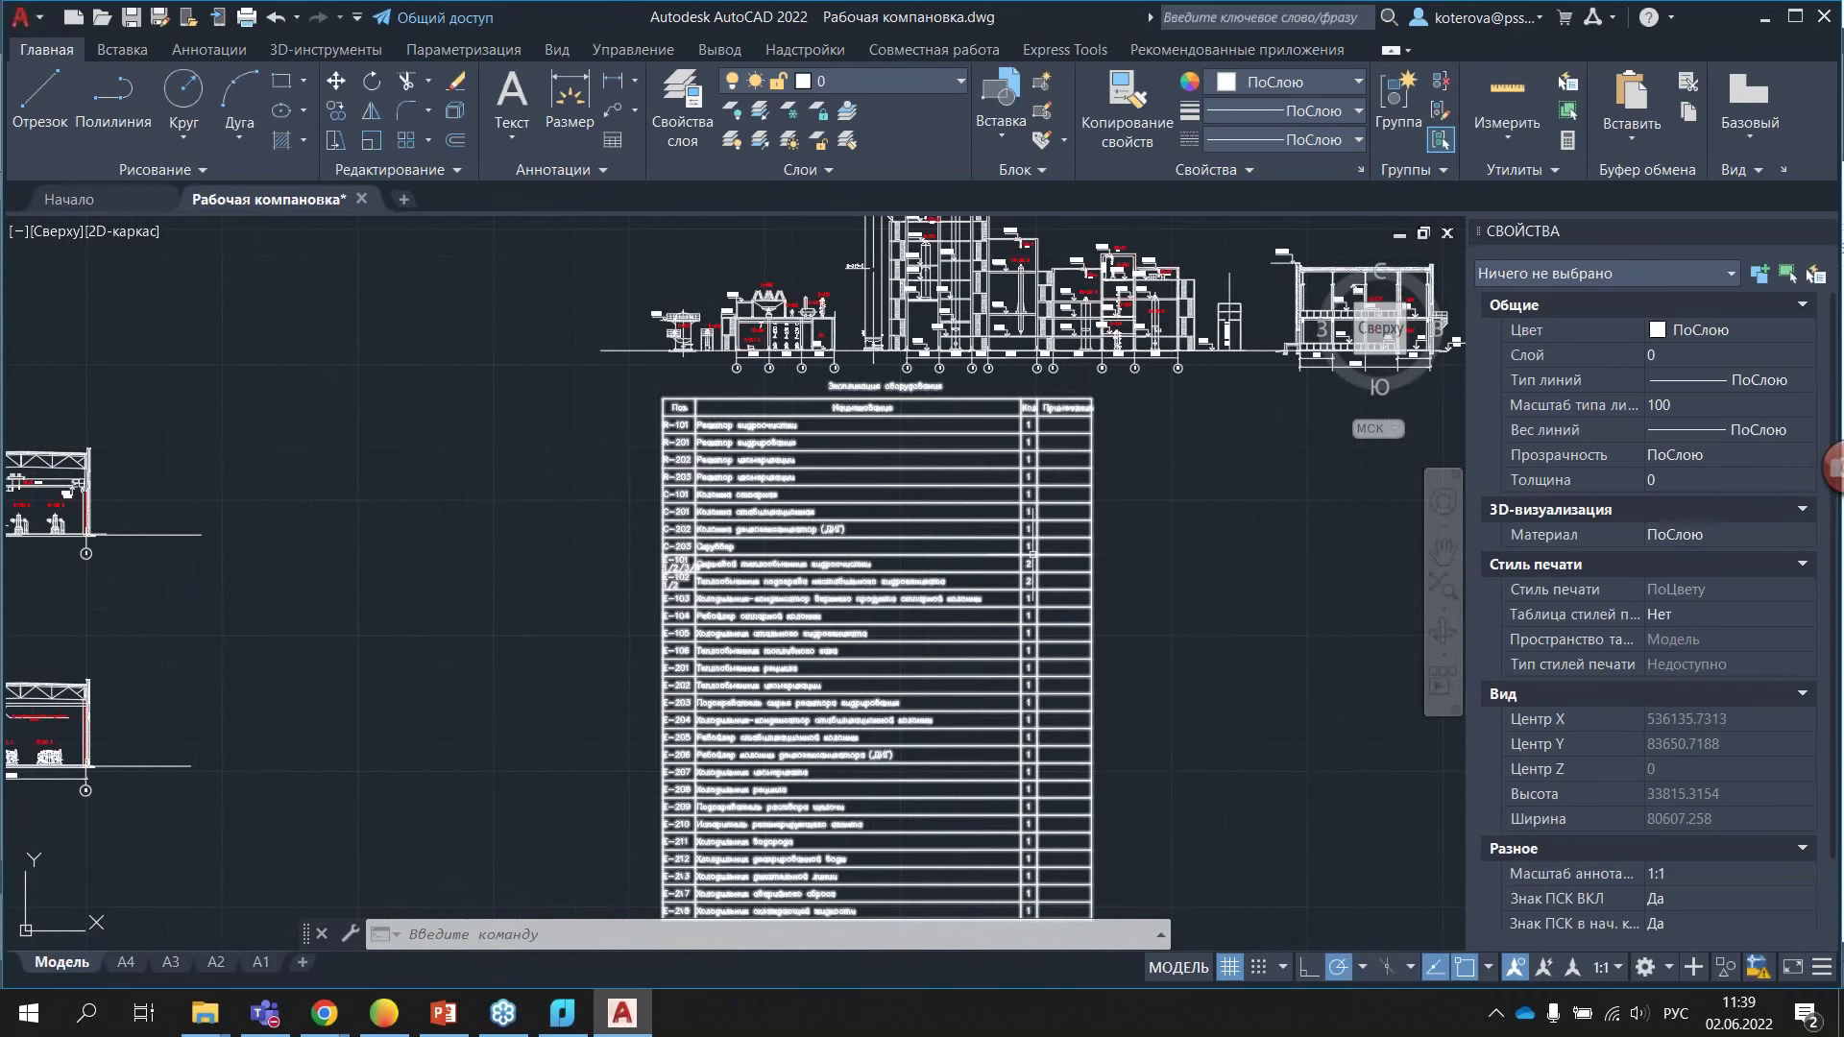
{"action": "left_click", "coordinate": [1032, 554]}
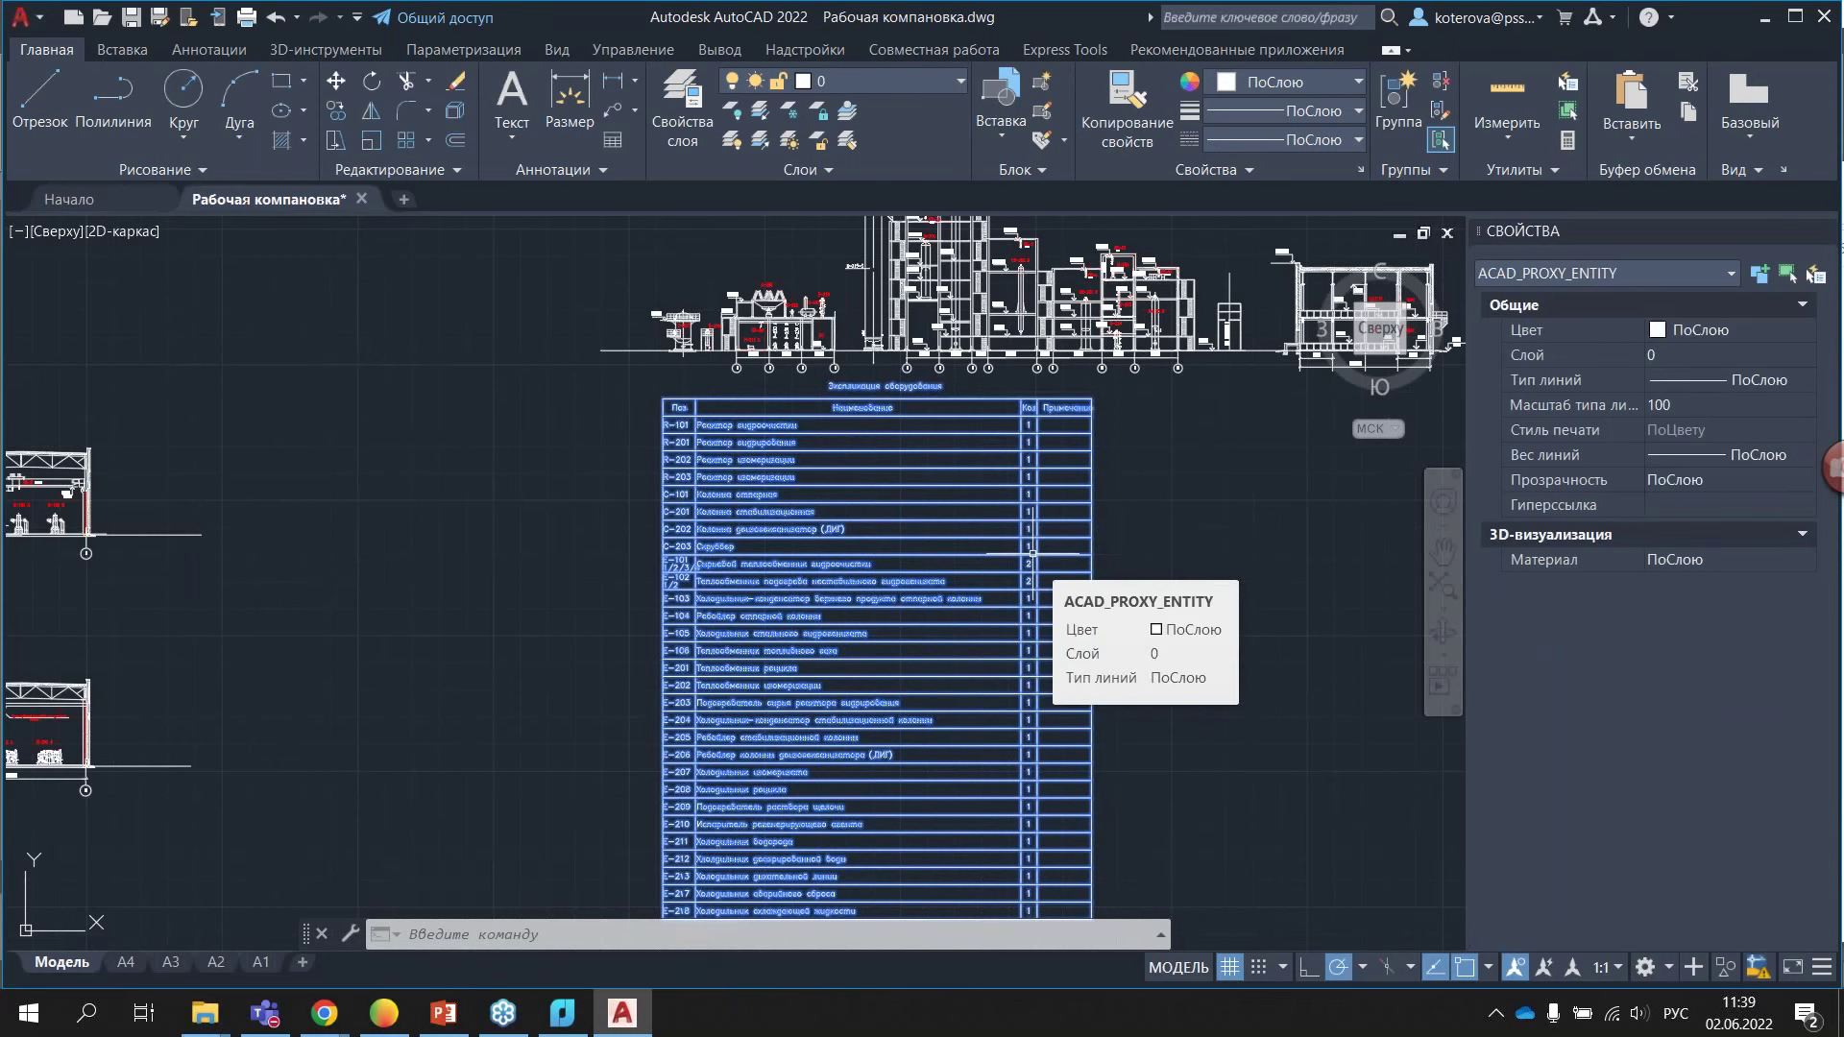
- Explode the equipment table, undo the explode, and zoom out over the whole layout
{"action": "left_click", "coordinate": [456, 122]}
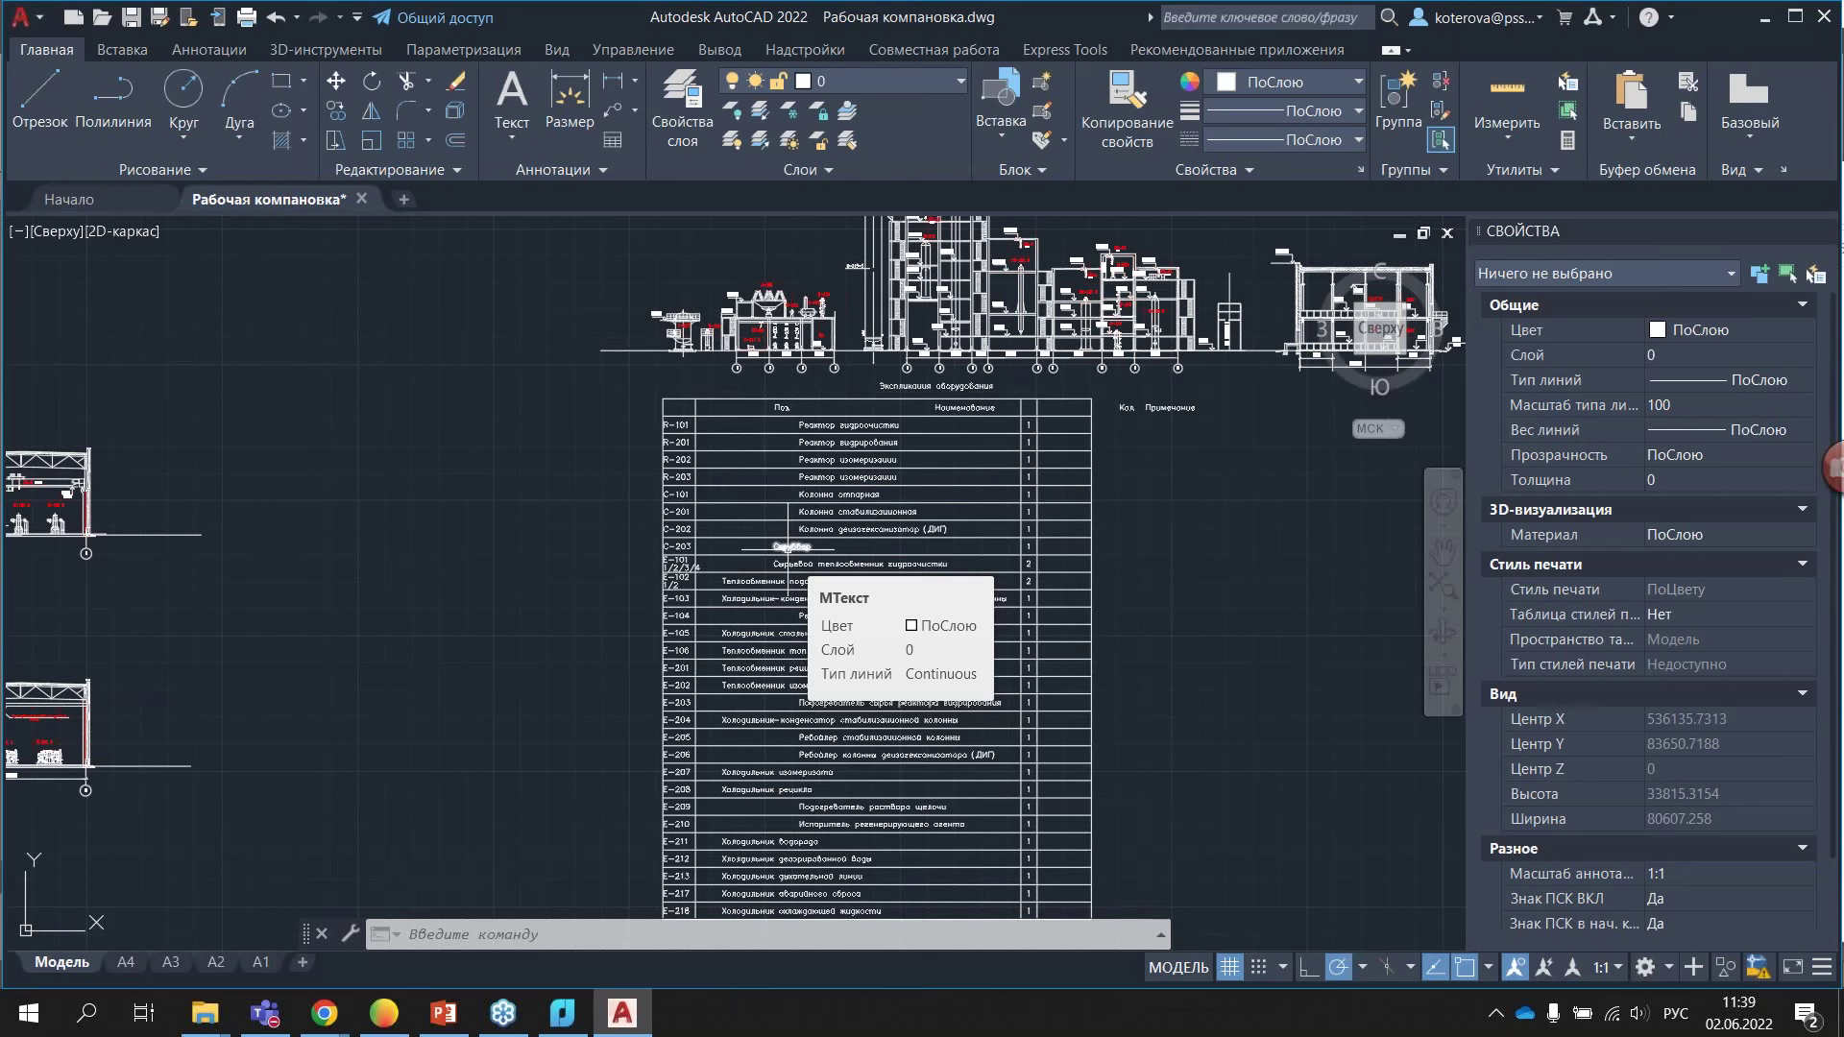
{"action": "mouse_move", "coordinate": [791, 547]}
{"action": "left_click", "coordinate": [276, 17]}
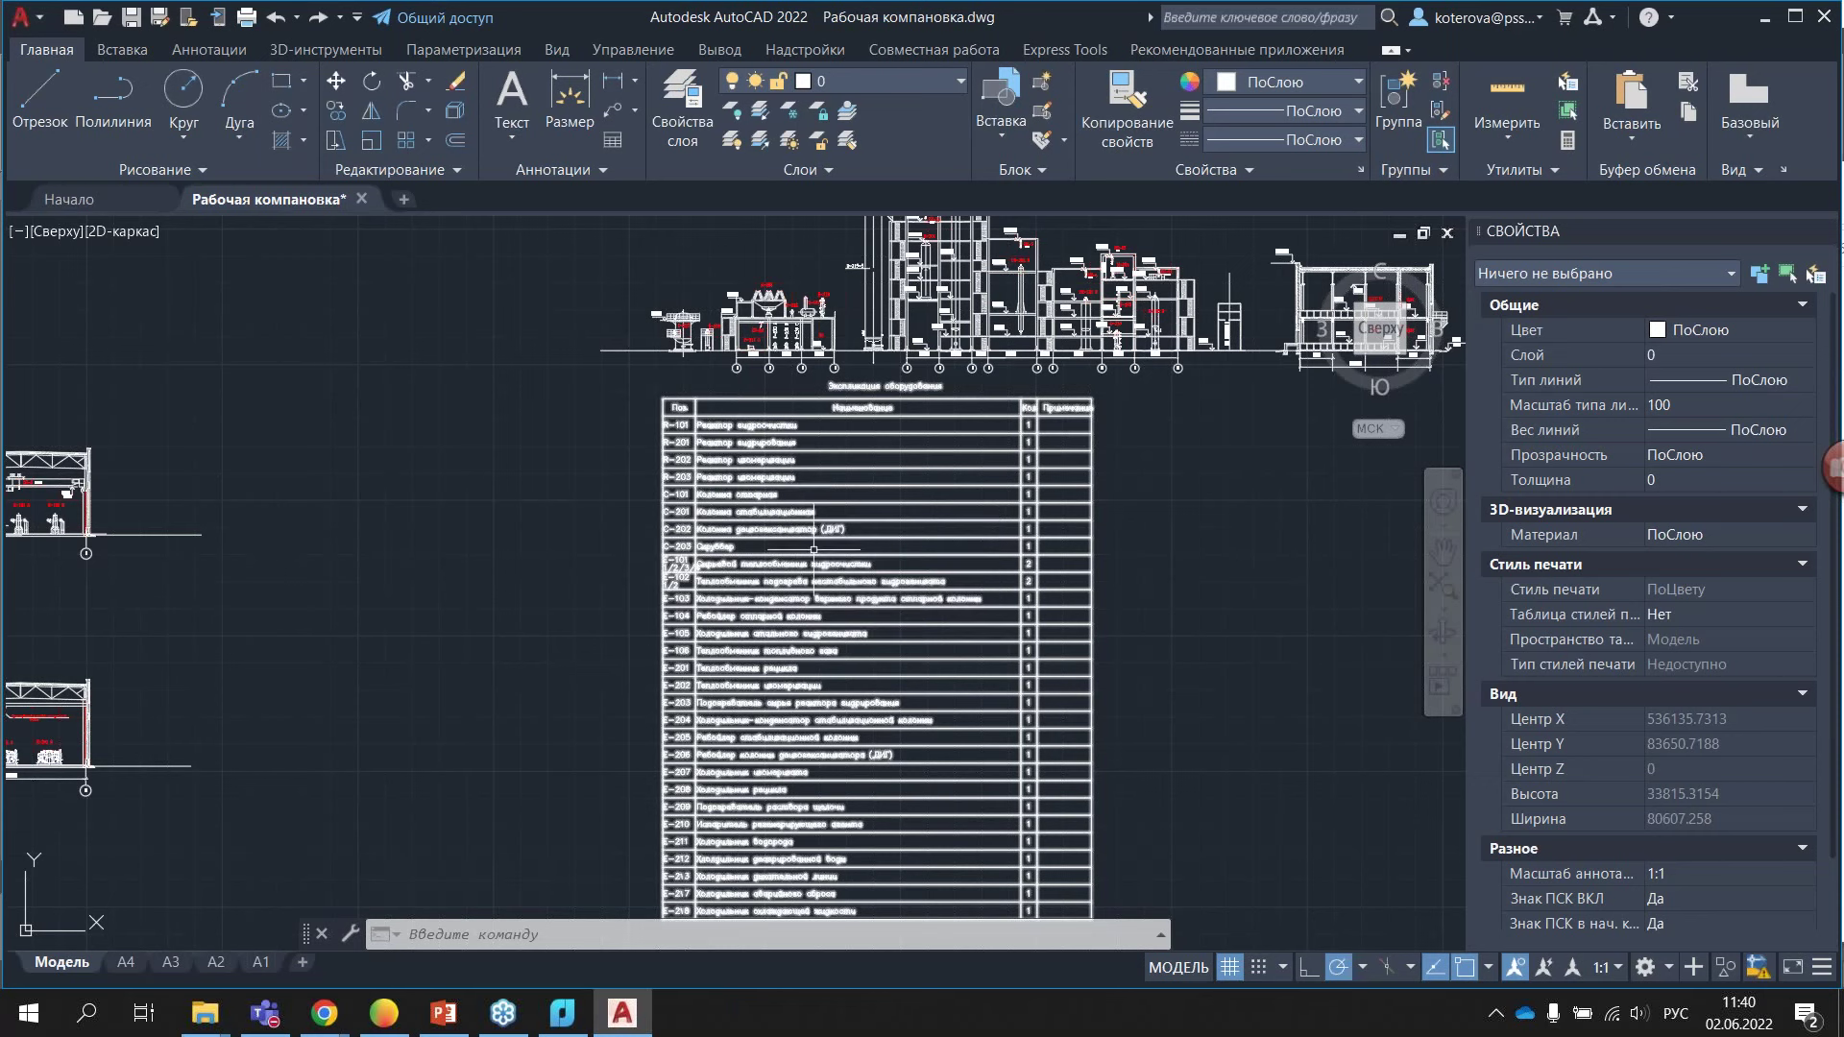
{"action": "scroll", "coordinate": [812, 548], "scroll_direction": "down", "scroll_amount": 2}
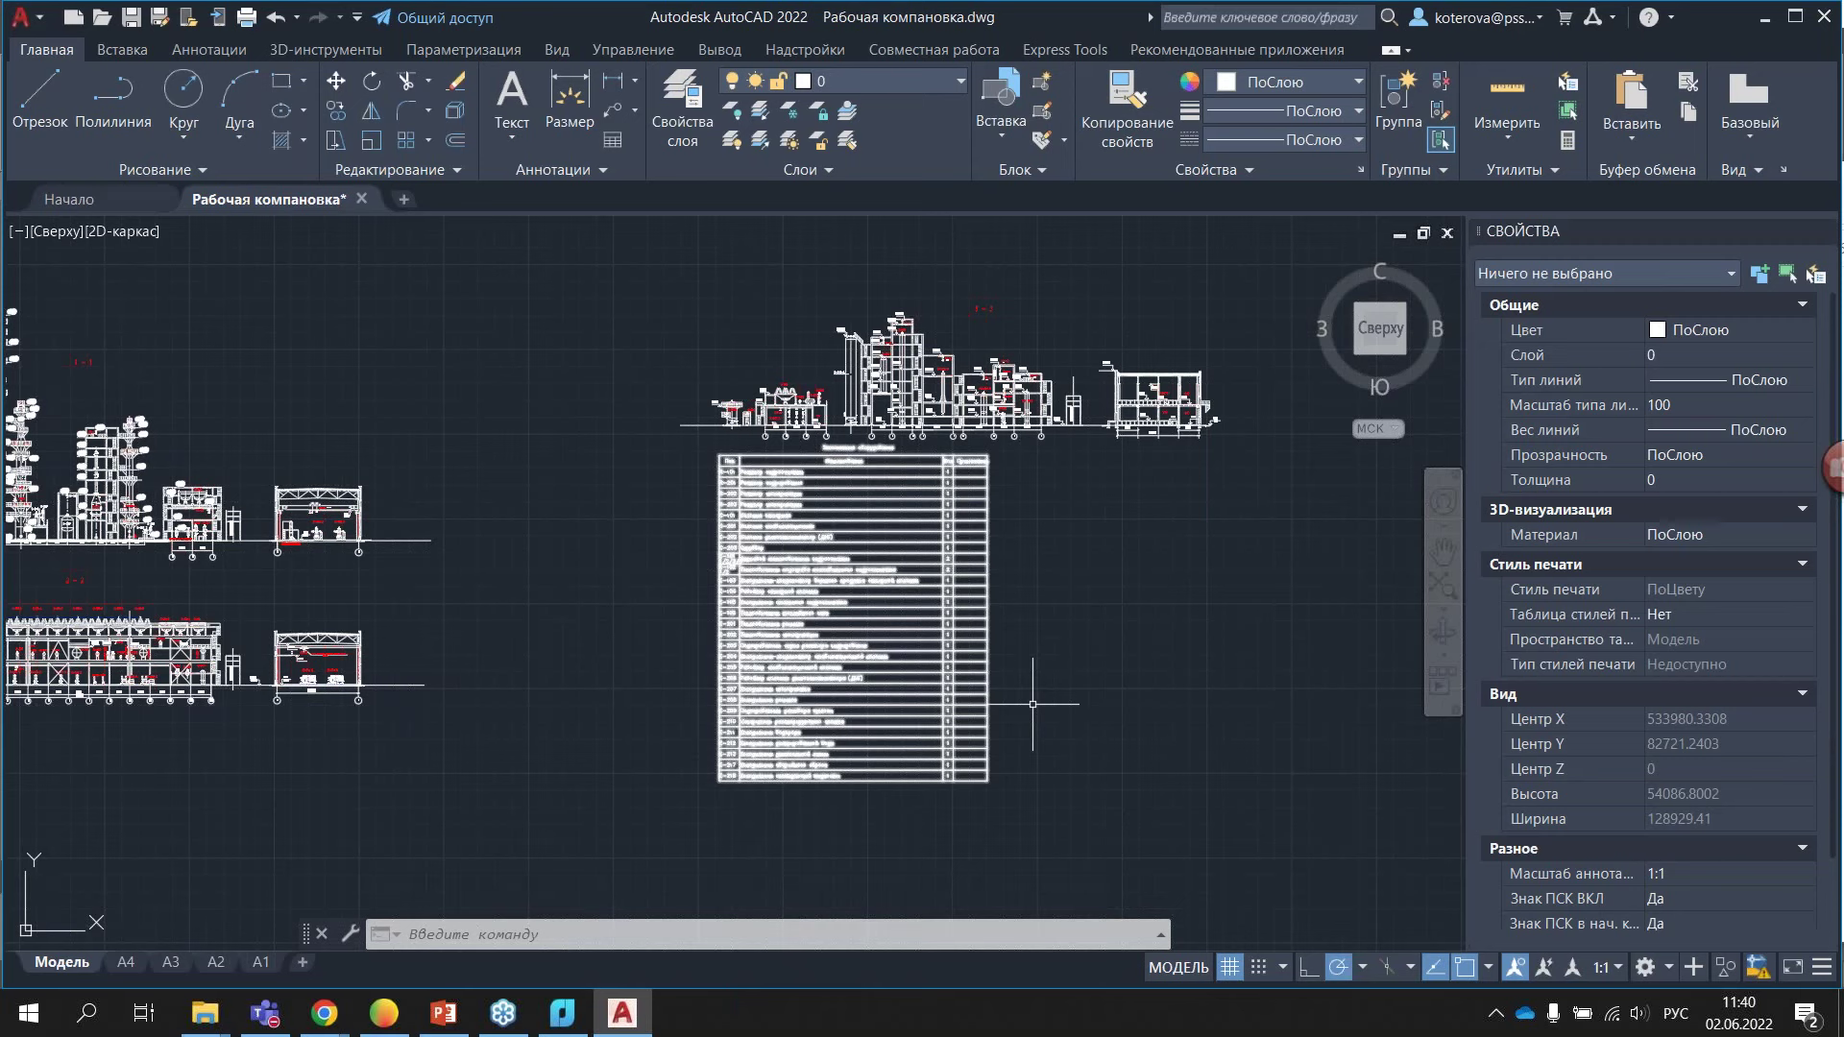
{"action": "mouse_move", "coordinate": [442, 1013]}
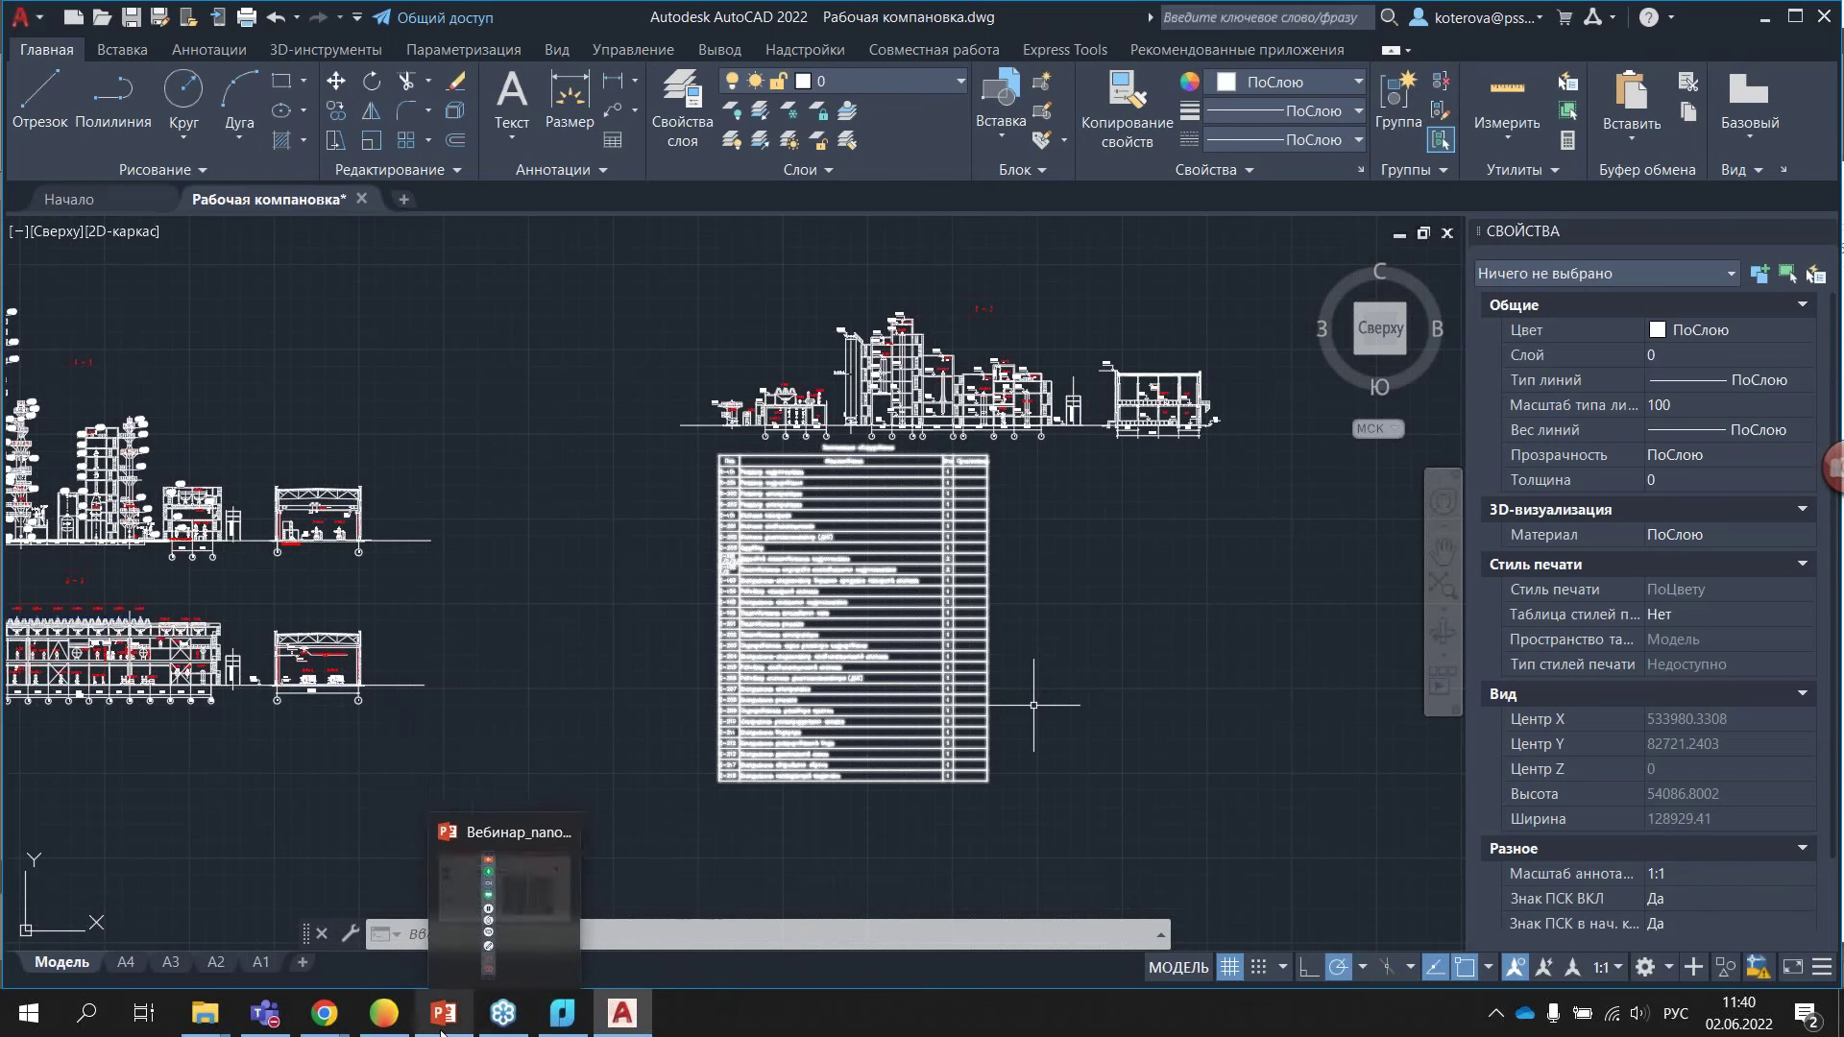
{"action": "left_click", "coordinate": [504, 1013]}
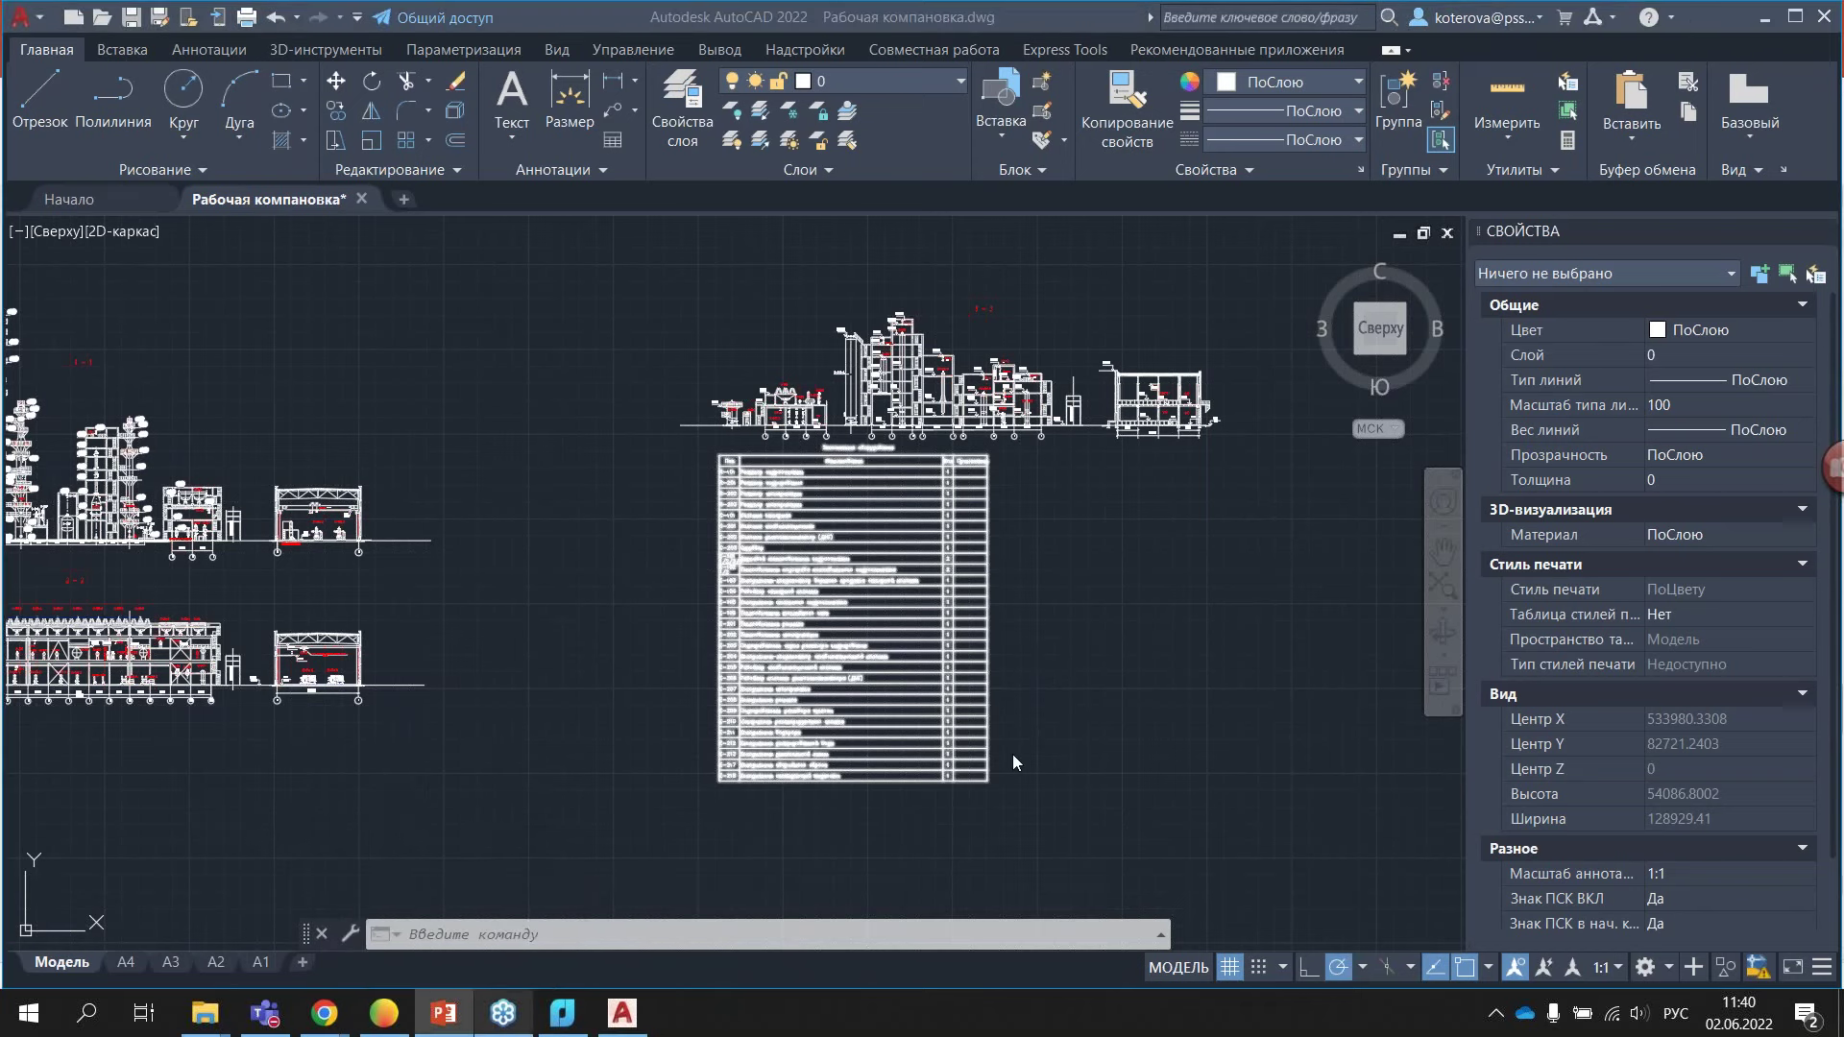
- Show slide 12, «Лицензирование», as a full-screen slide show from the current slide
{"action": "left_click", "coordinate": [444, 1014]}
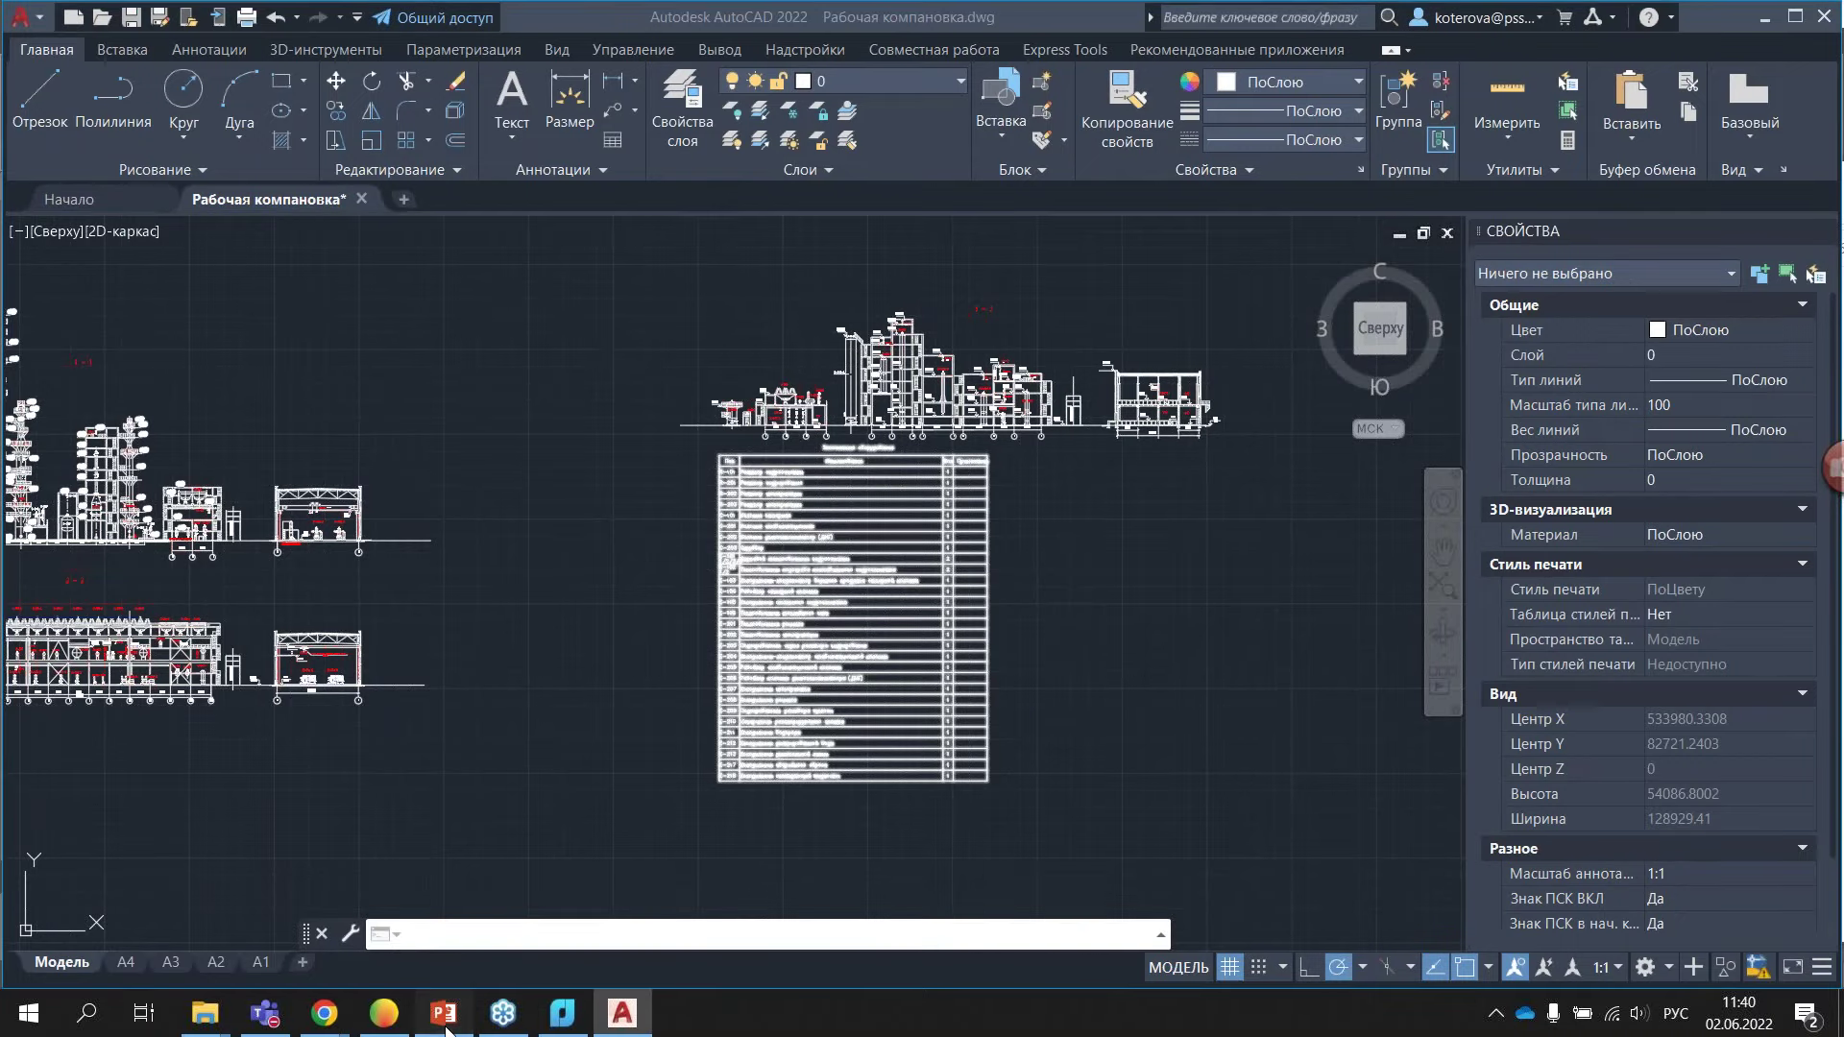
{"action": "left_click", "coordinate": [445, 1016]}
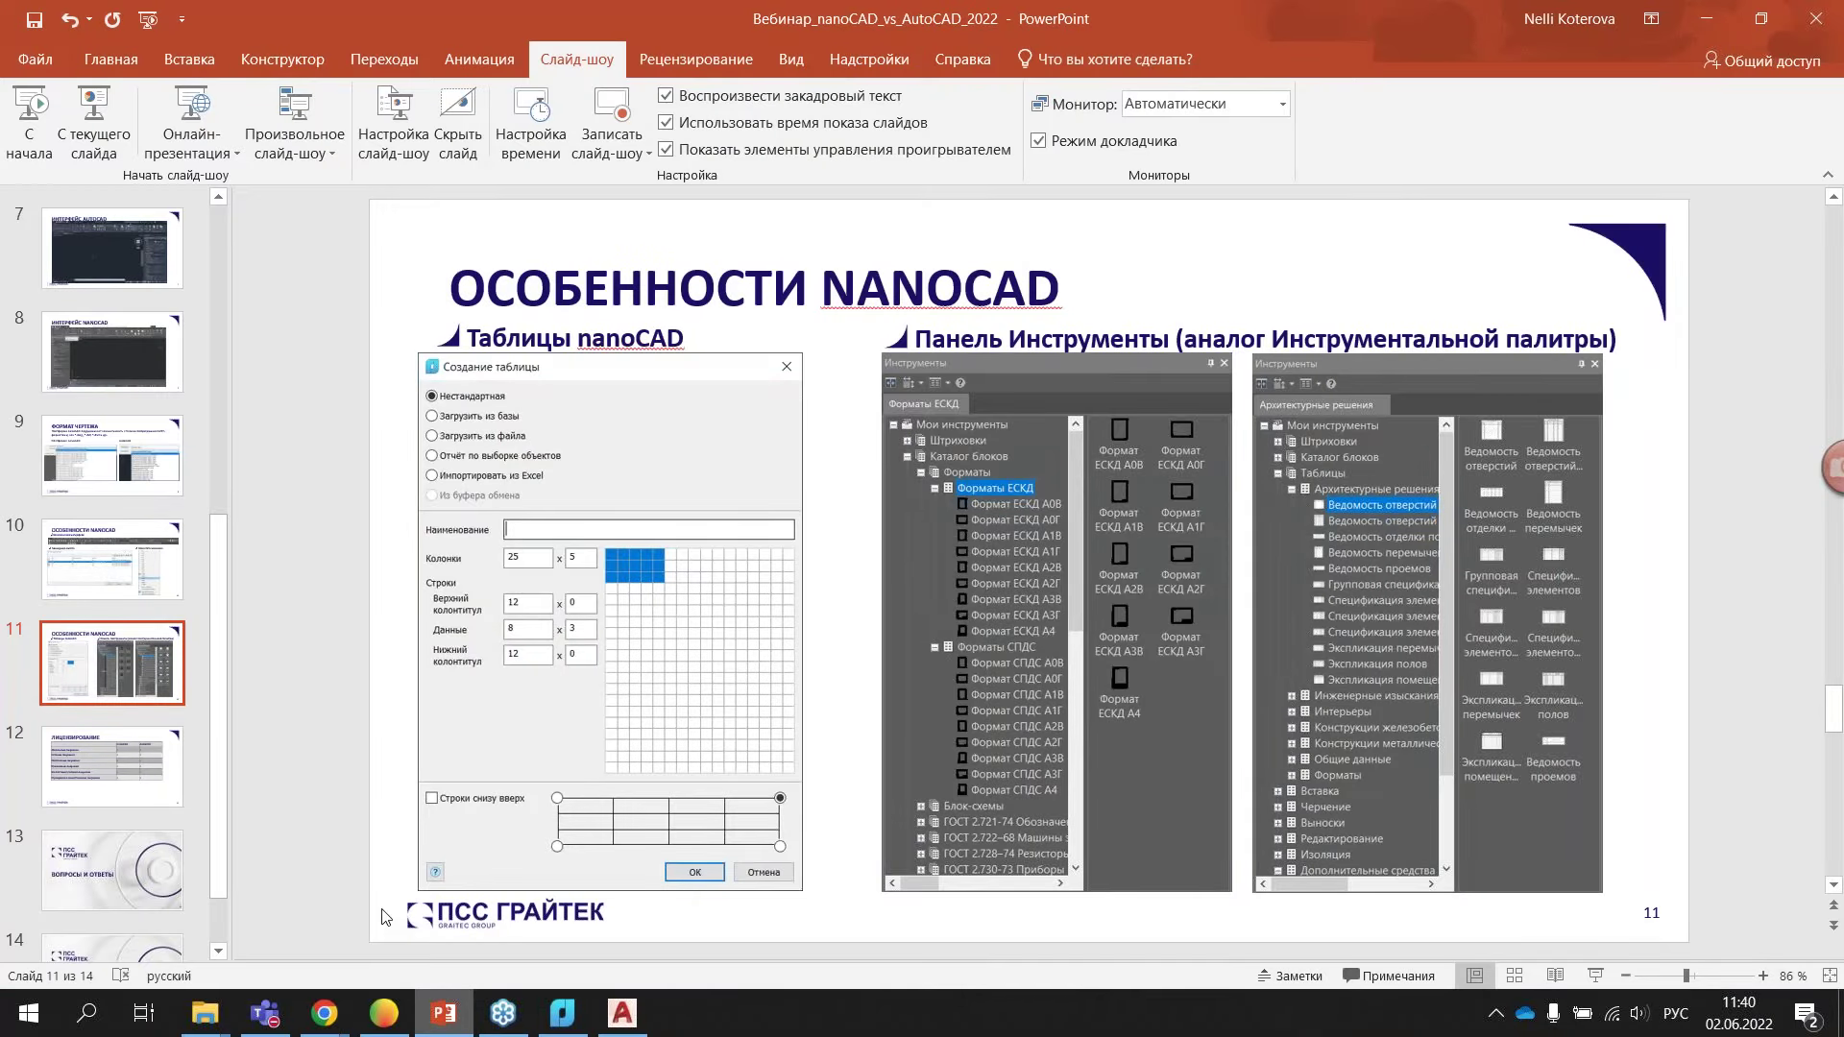
{"action": "scroll", "coordinate": [384, 918], "scroll_direction": "down", "scroll_amount": 1}
{"action": "left_click", "coordinate": [93, 120]}
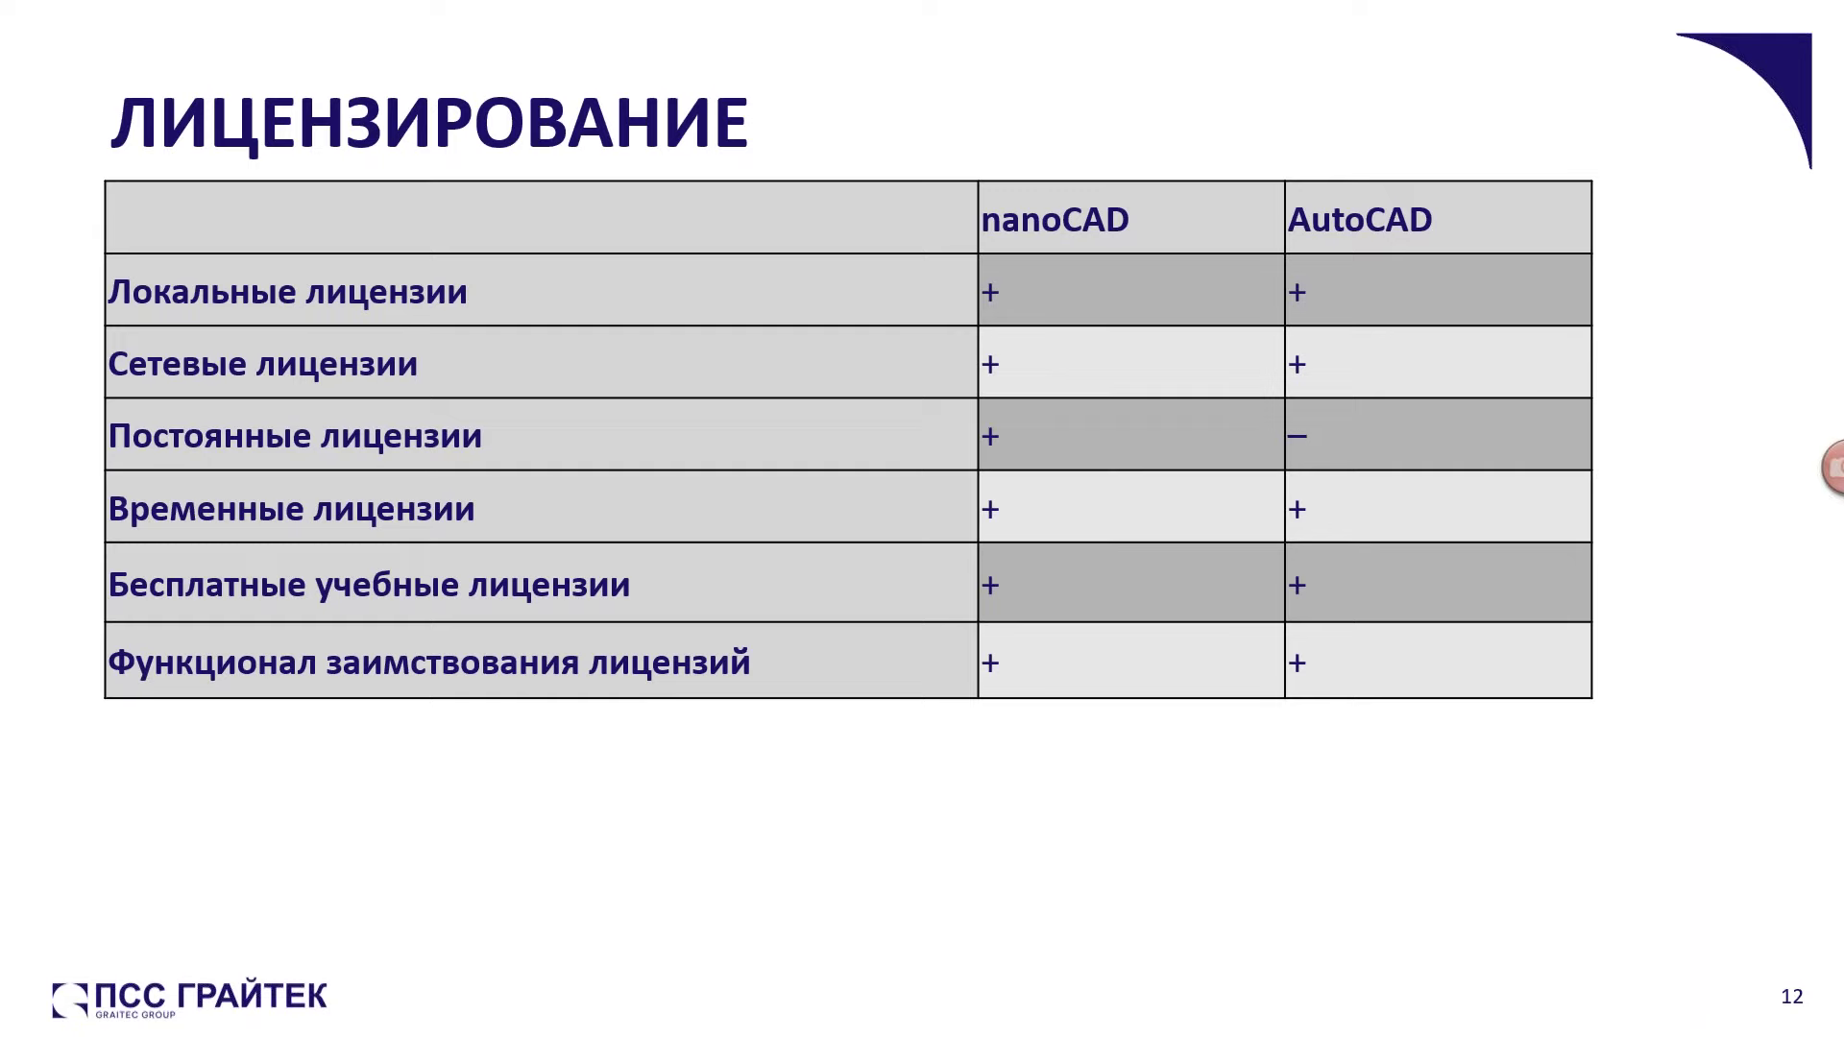
- Advance through the questions and thank-you slides, end the show, and return to nanoCAD
{"action": "key", "text": "Right"}
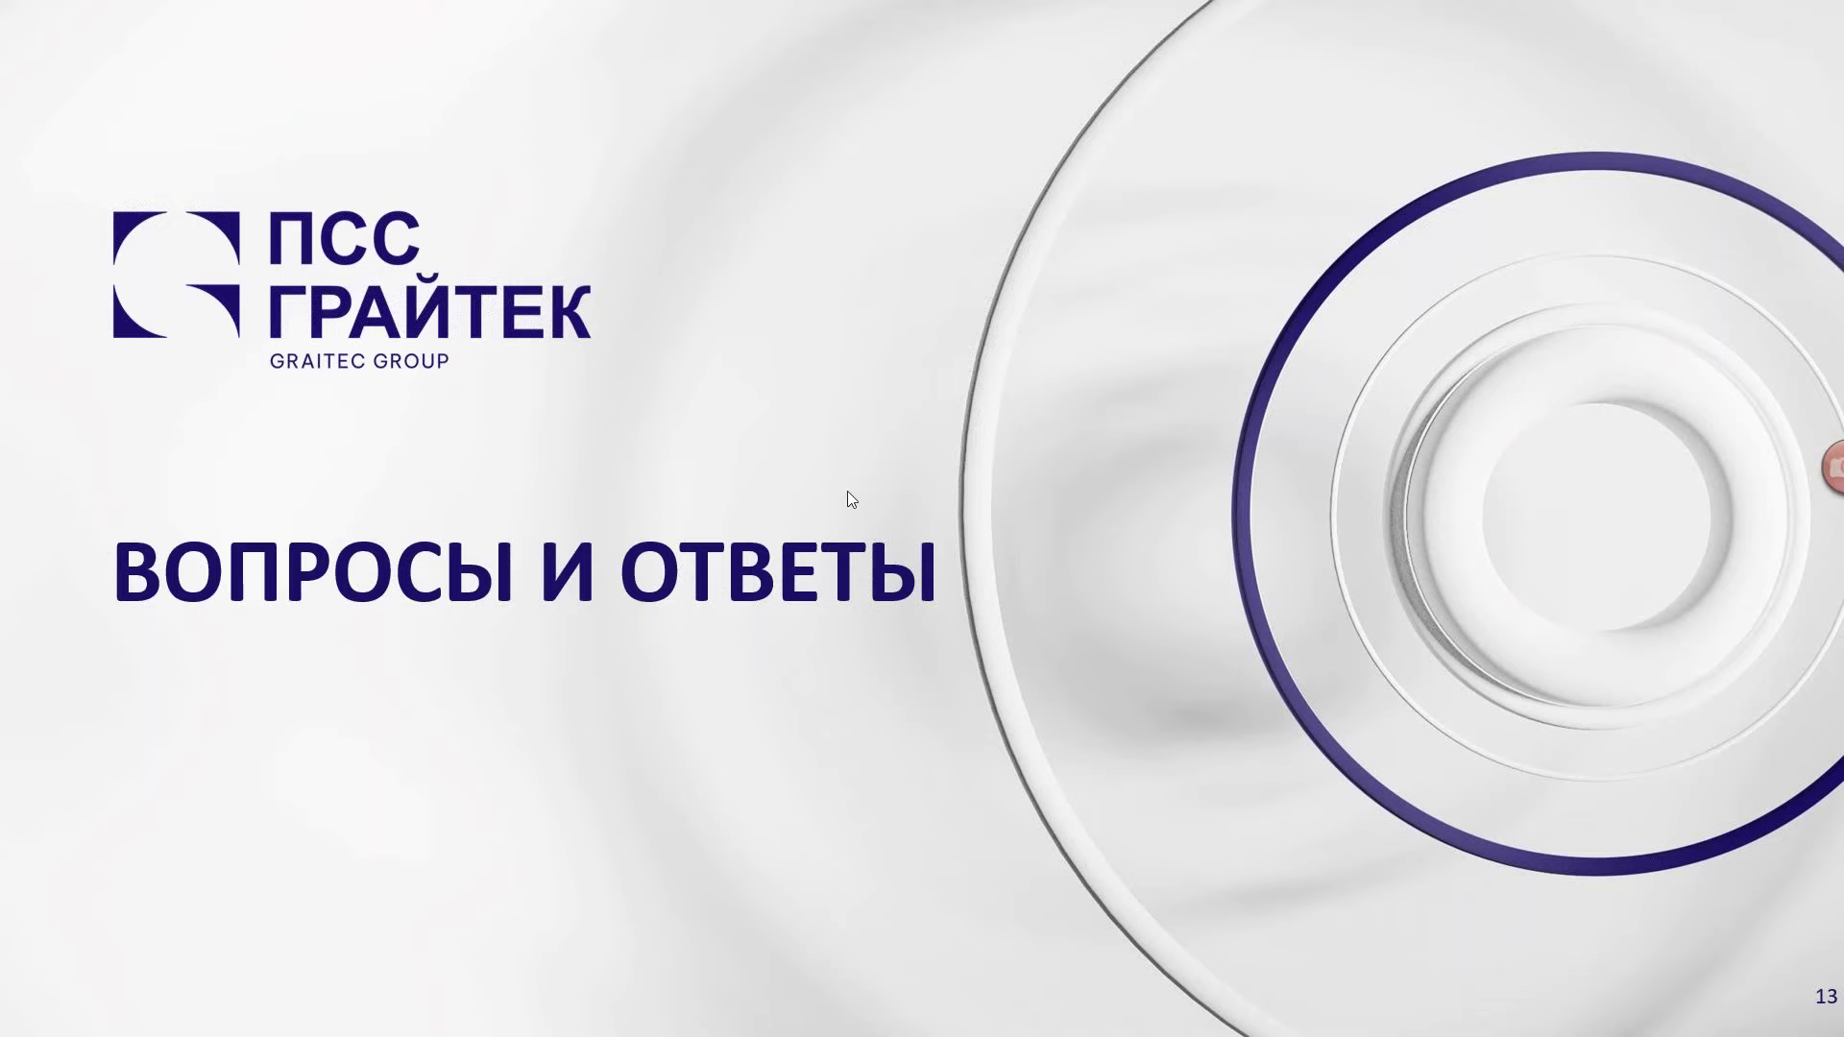
{"action": "key", "text": "alt+Tab"}
{"action": "left_click", "coordinate": [794, 891]}
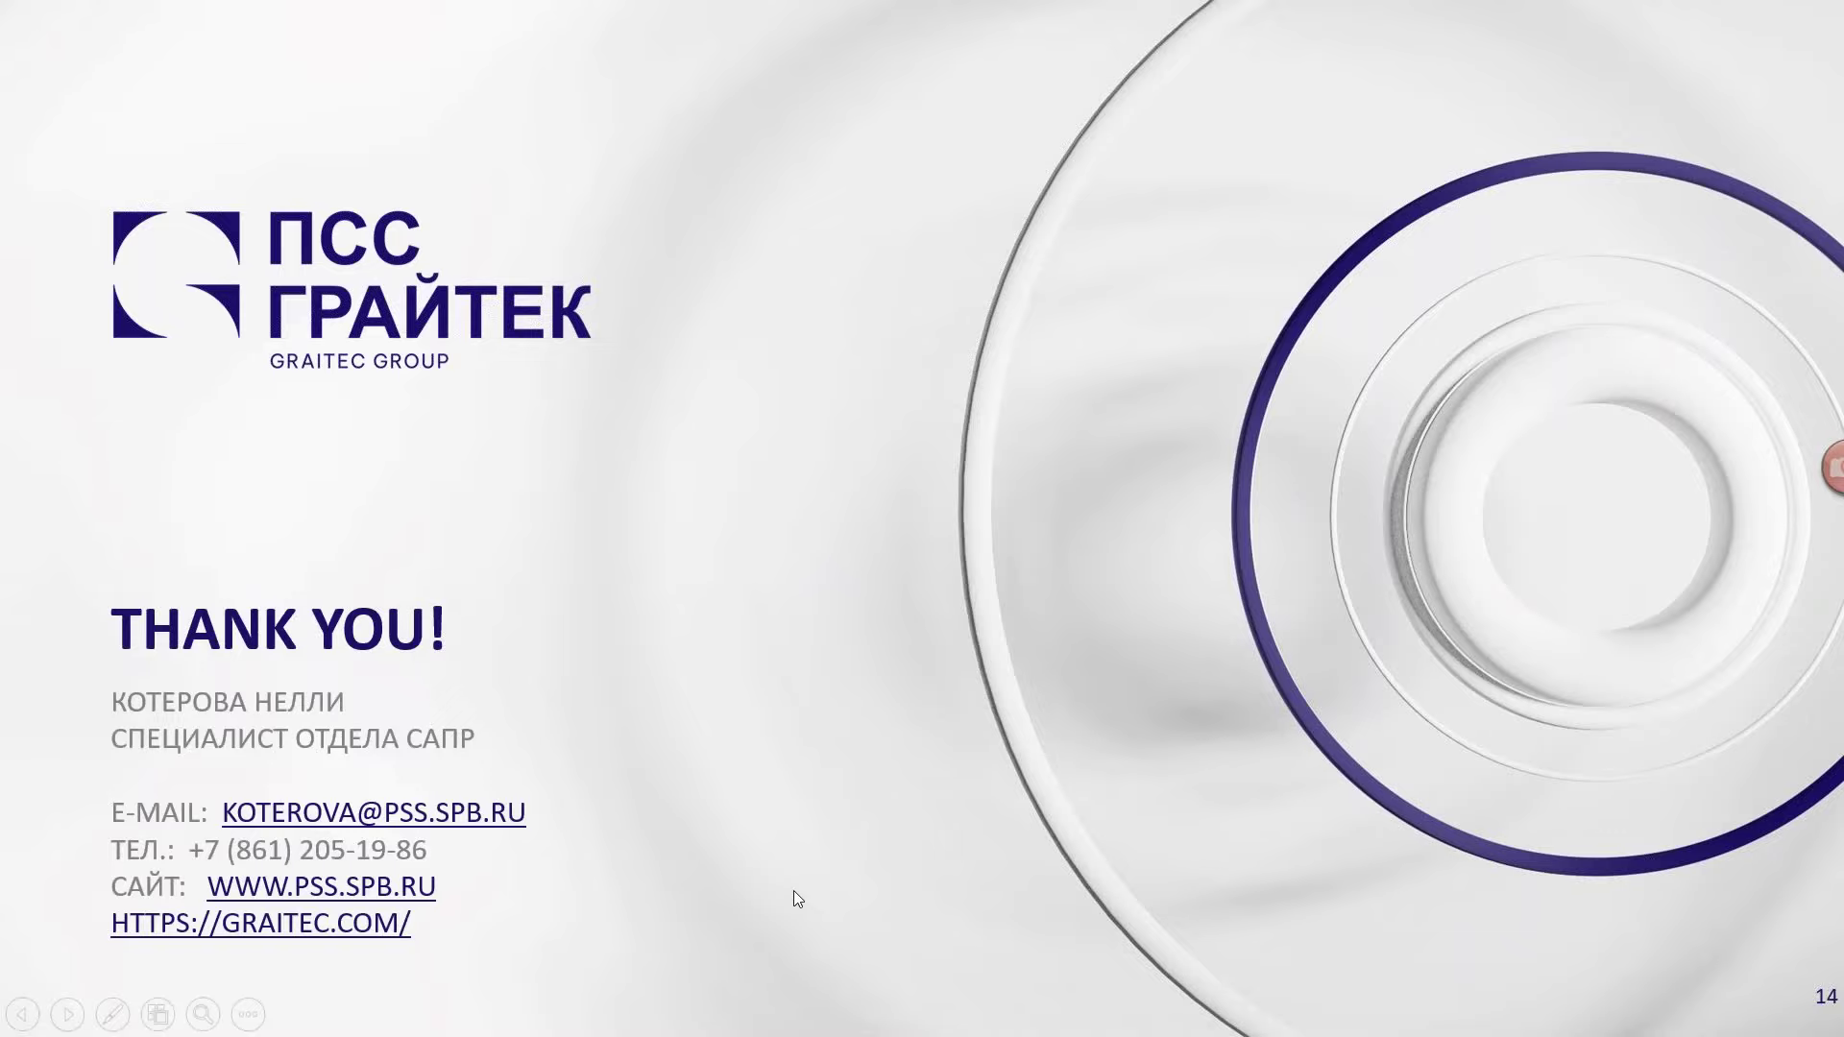
{"action": "left_click", "coordinate": [794, 889]}
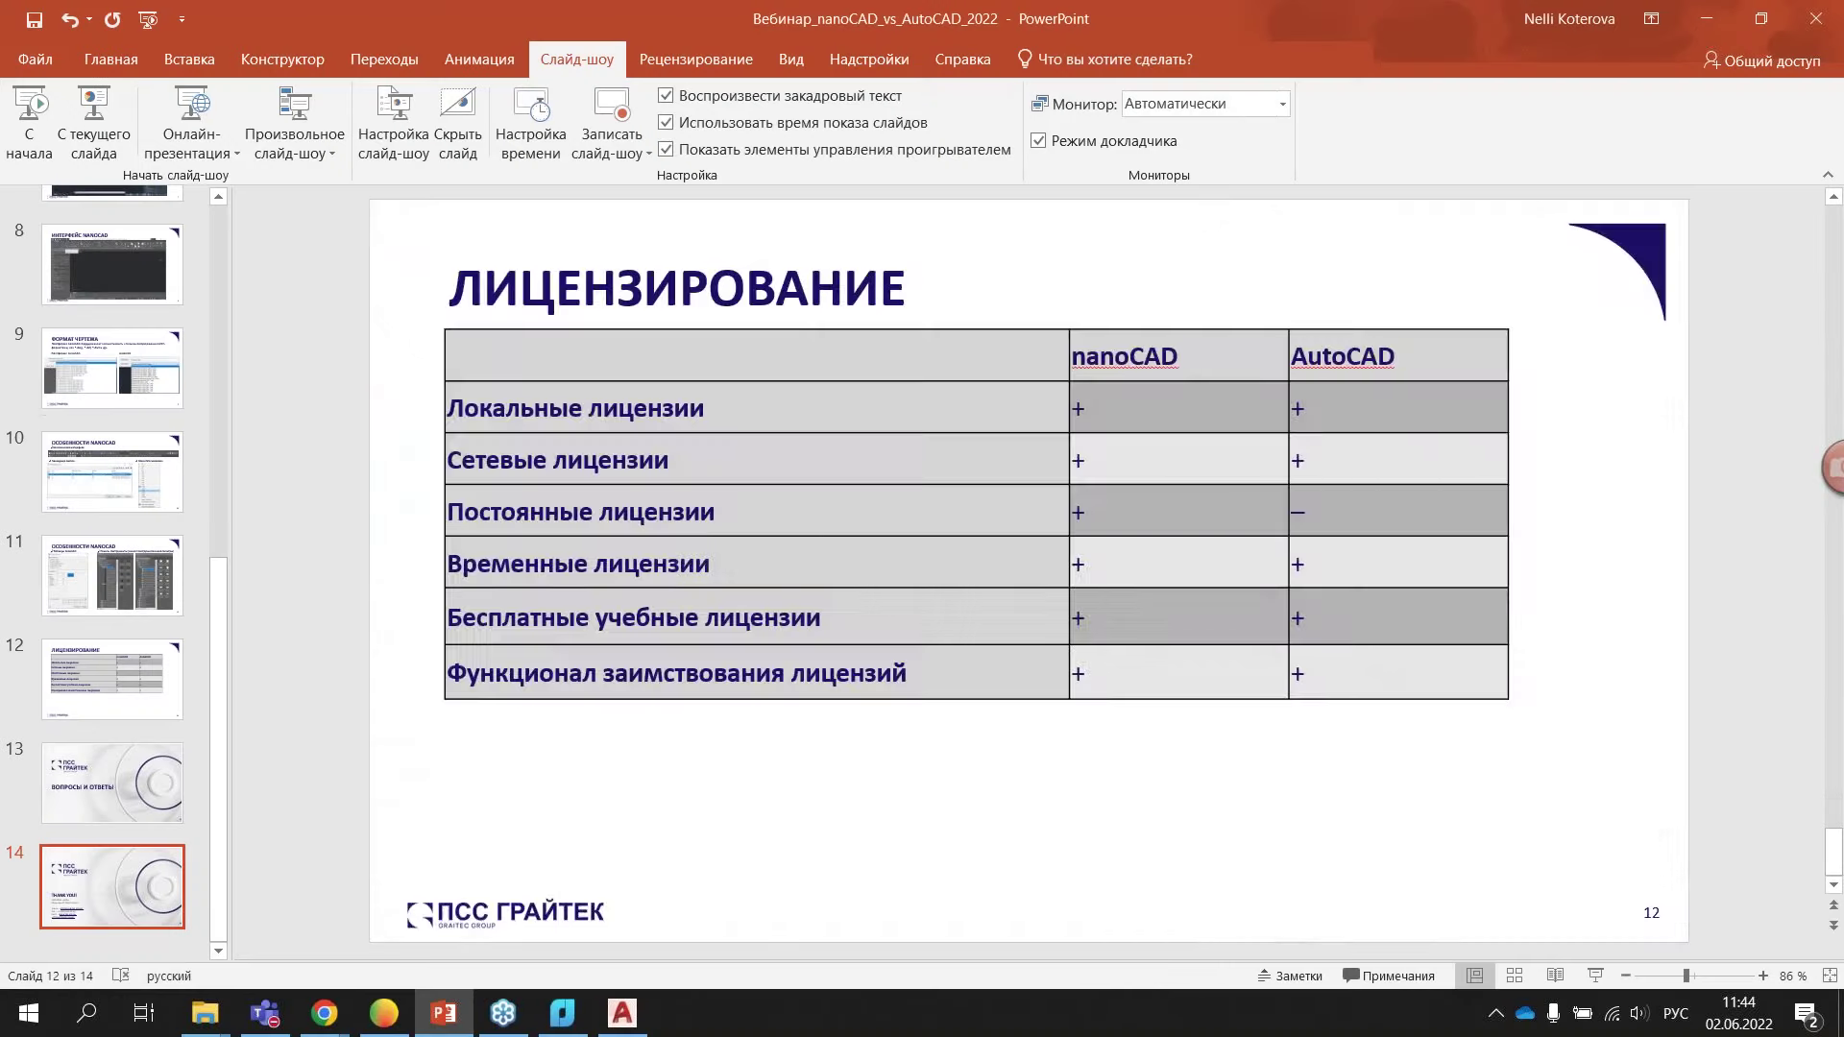
{"action": "left_click", "coordinate": [563, 1013]}
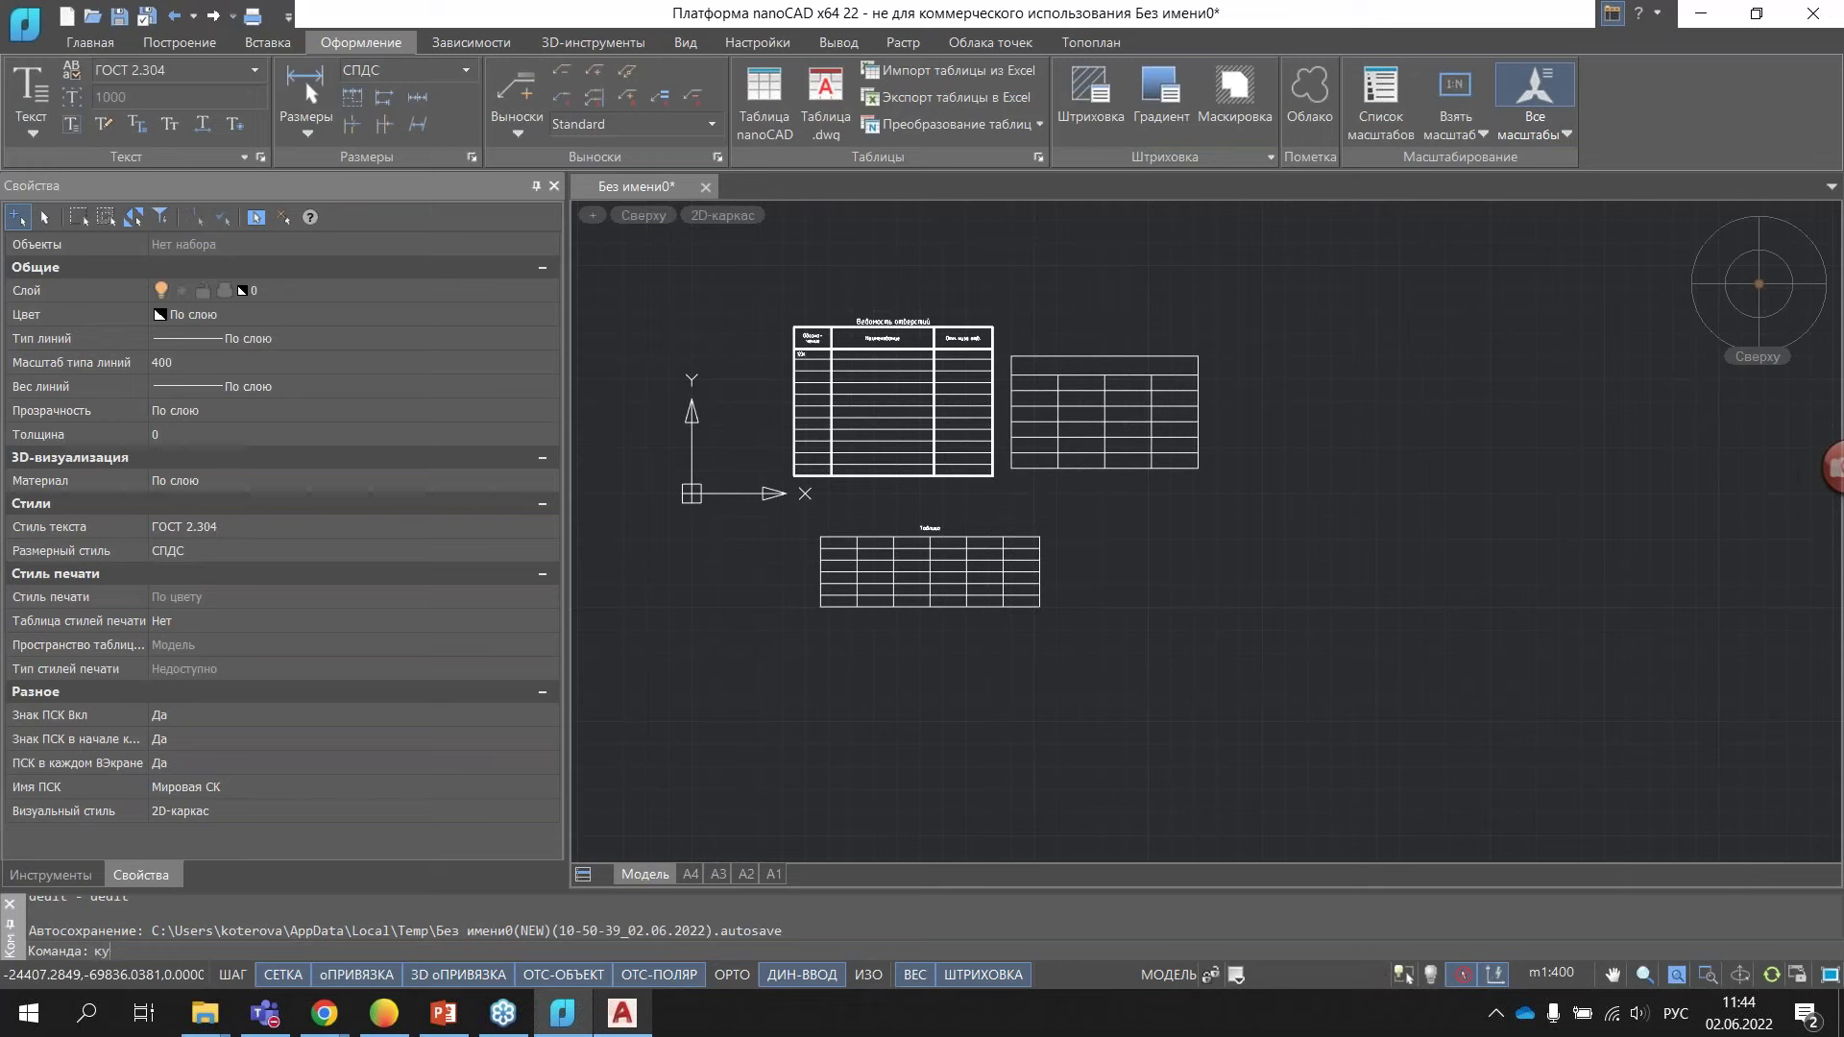
{"action": "key", "text": "alt+shift"}
{"action": "type", "text": "re"}
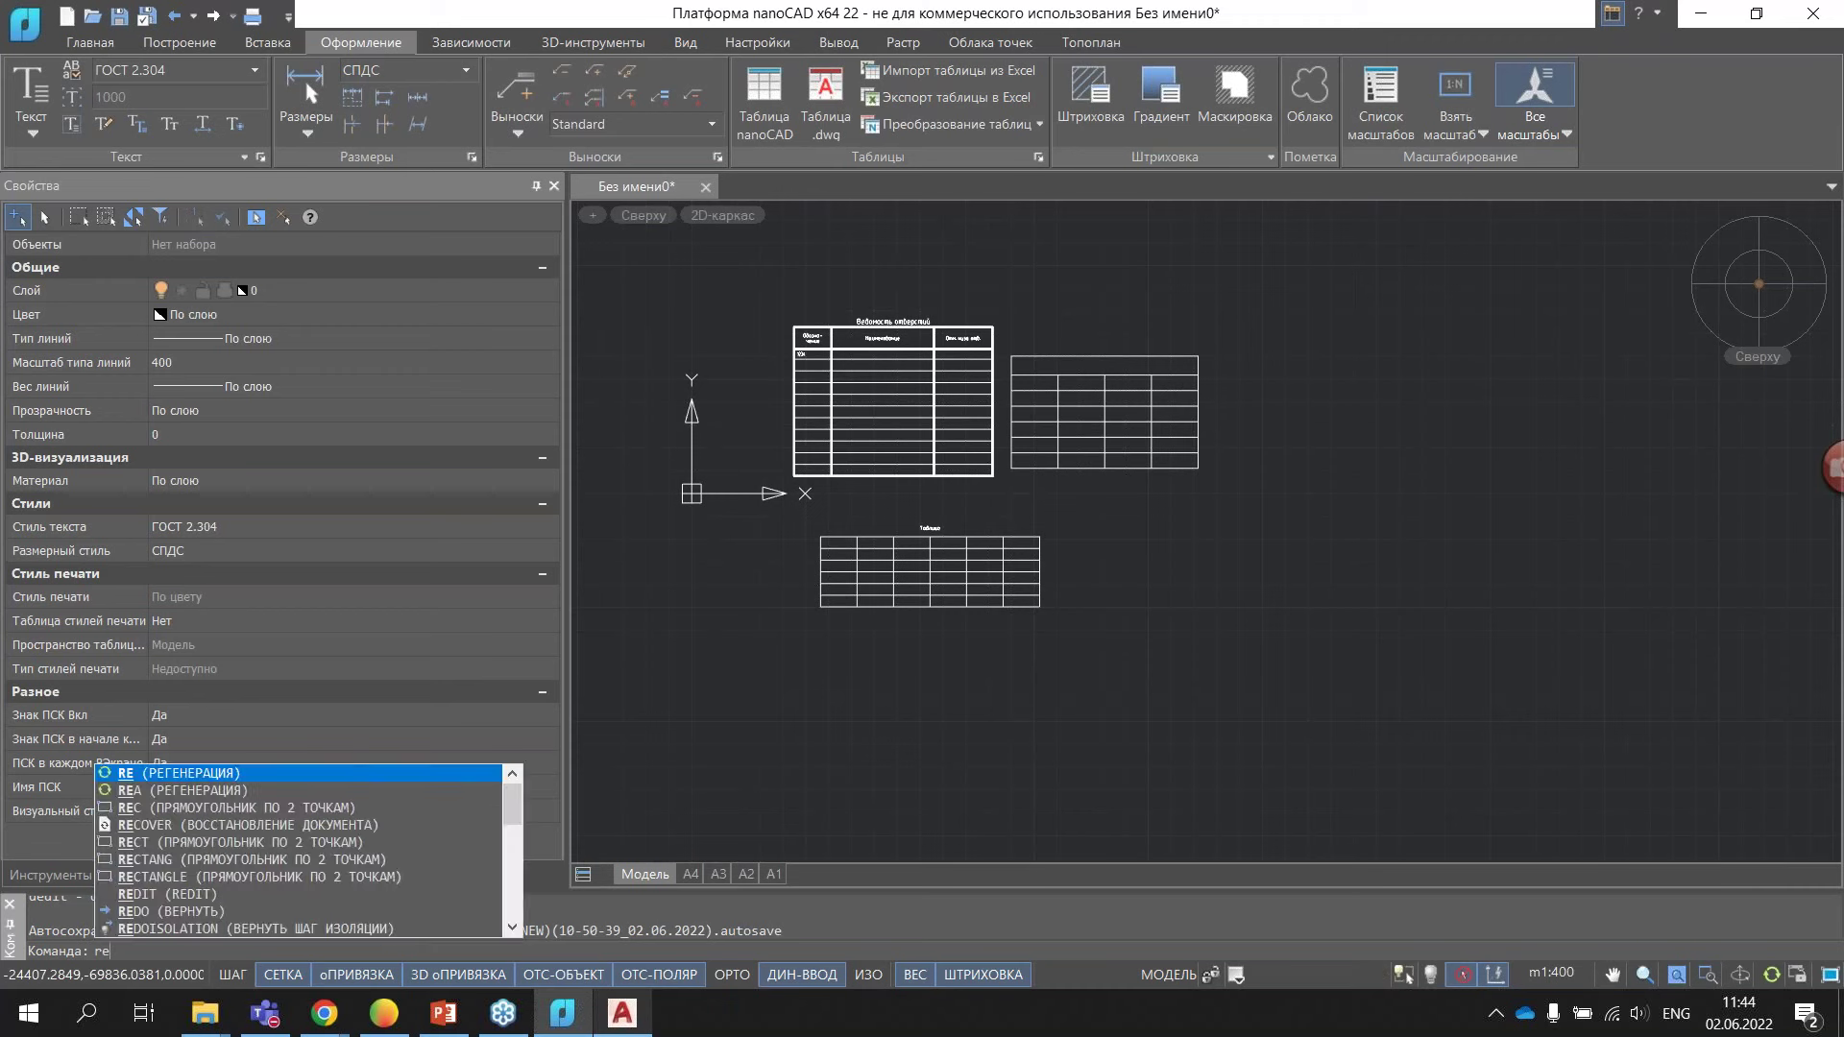
{"action": "type", "text": "g"}
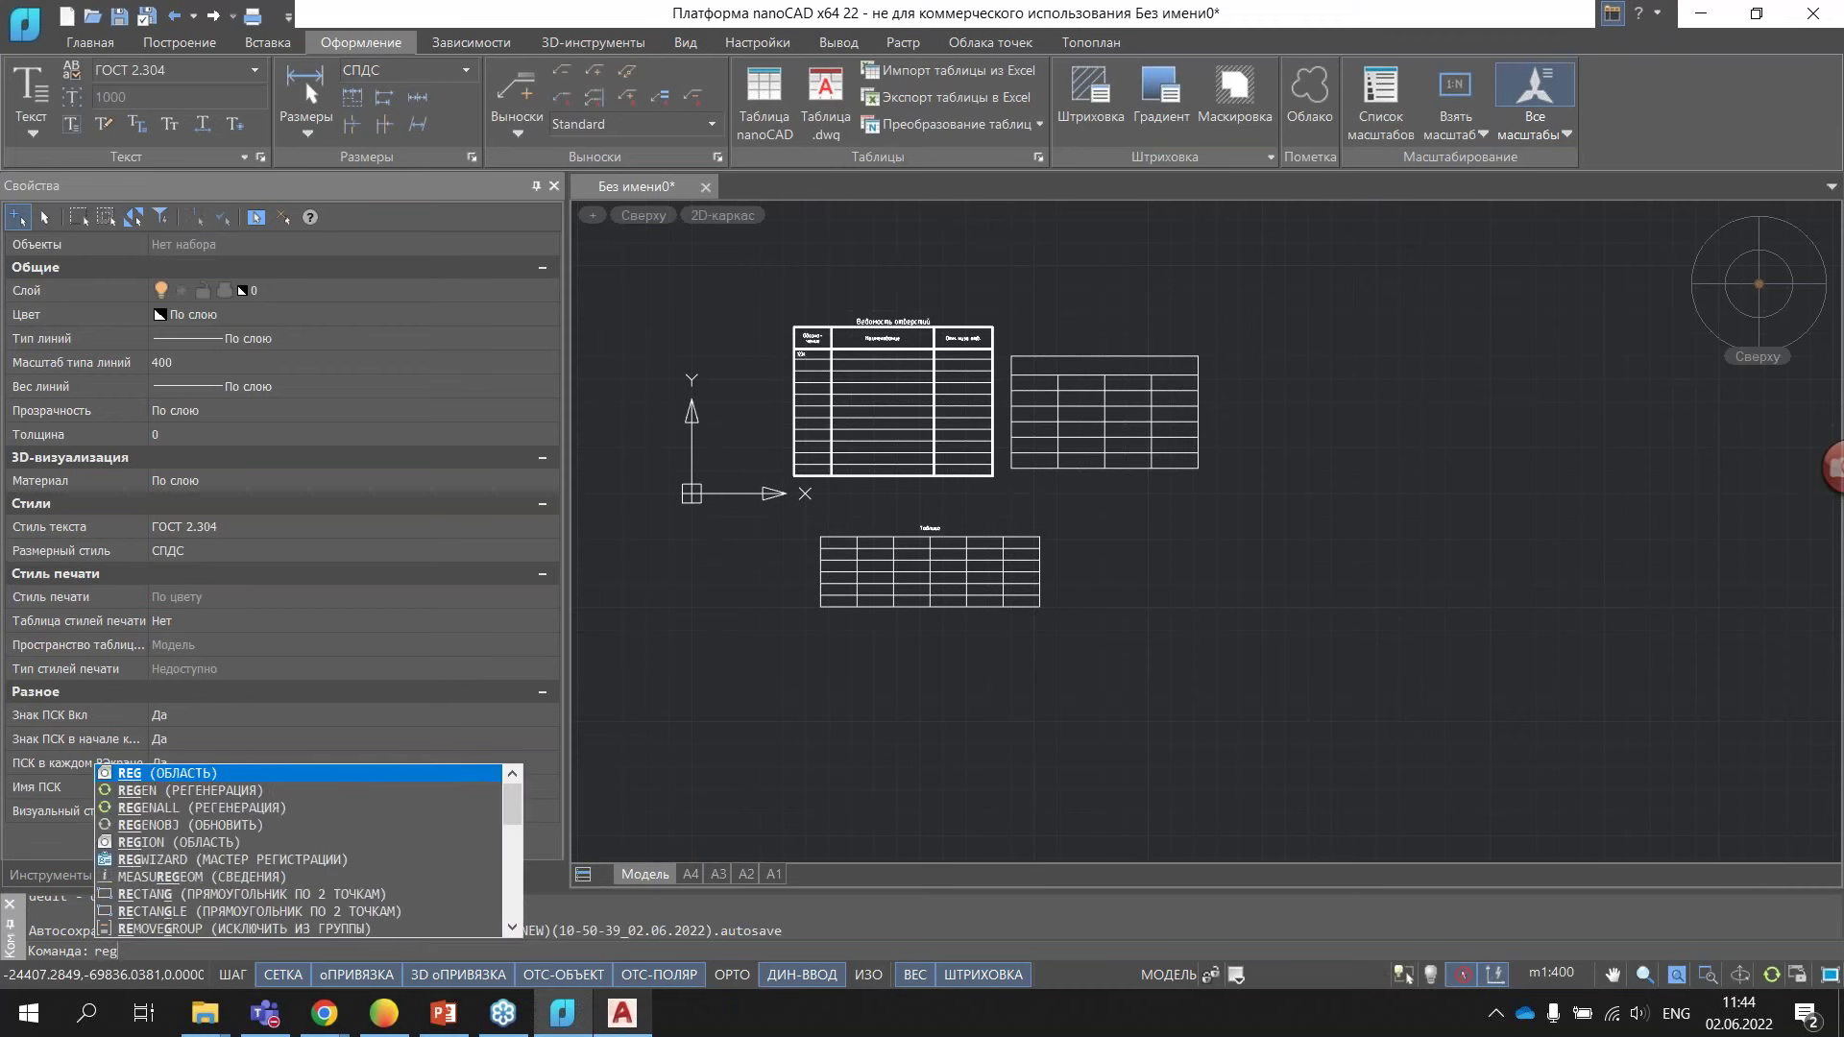
{"action": "type", "text": "e"}
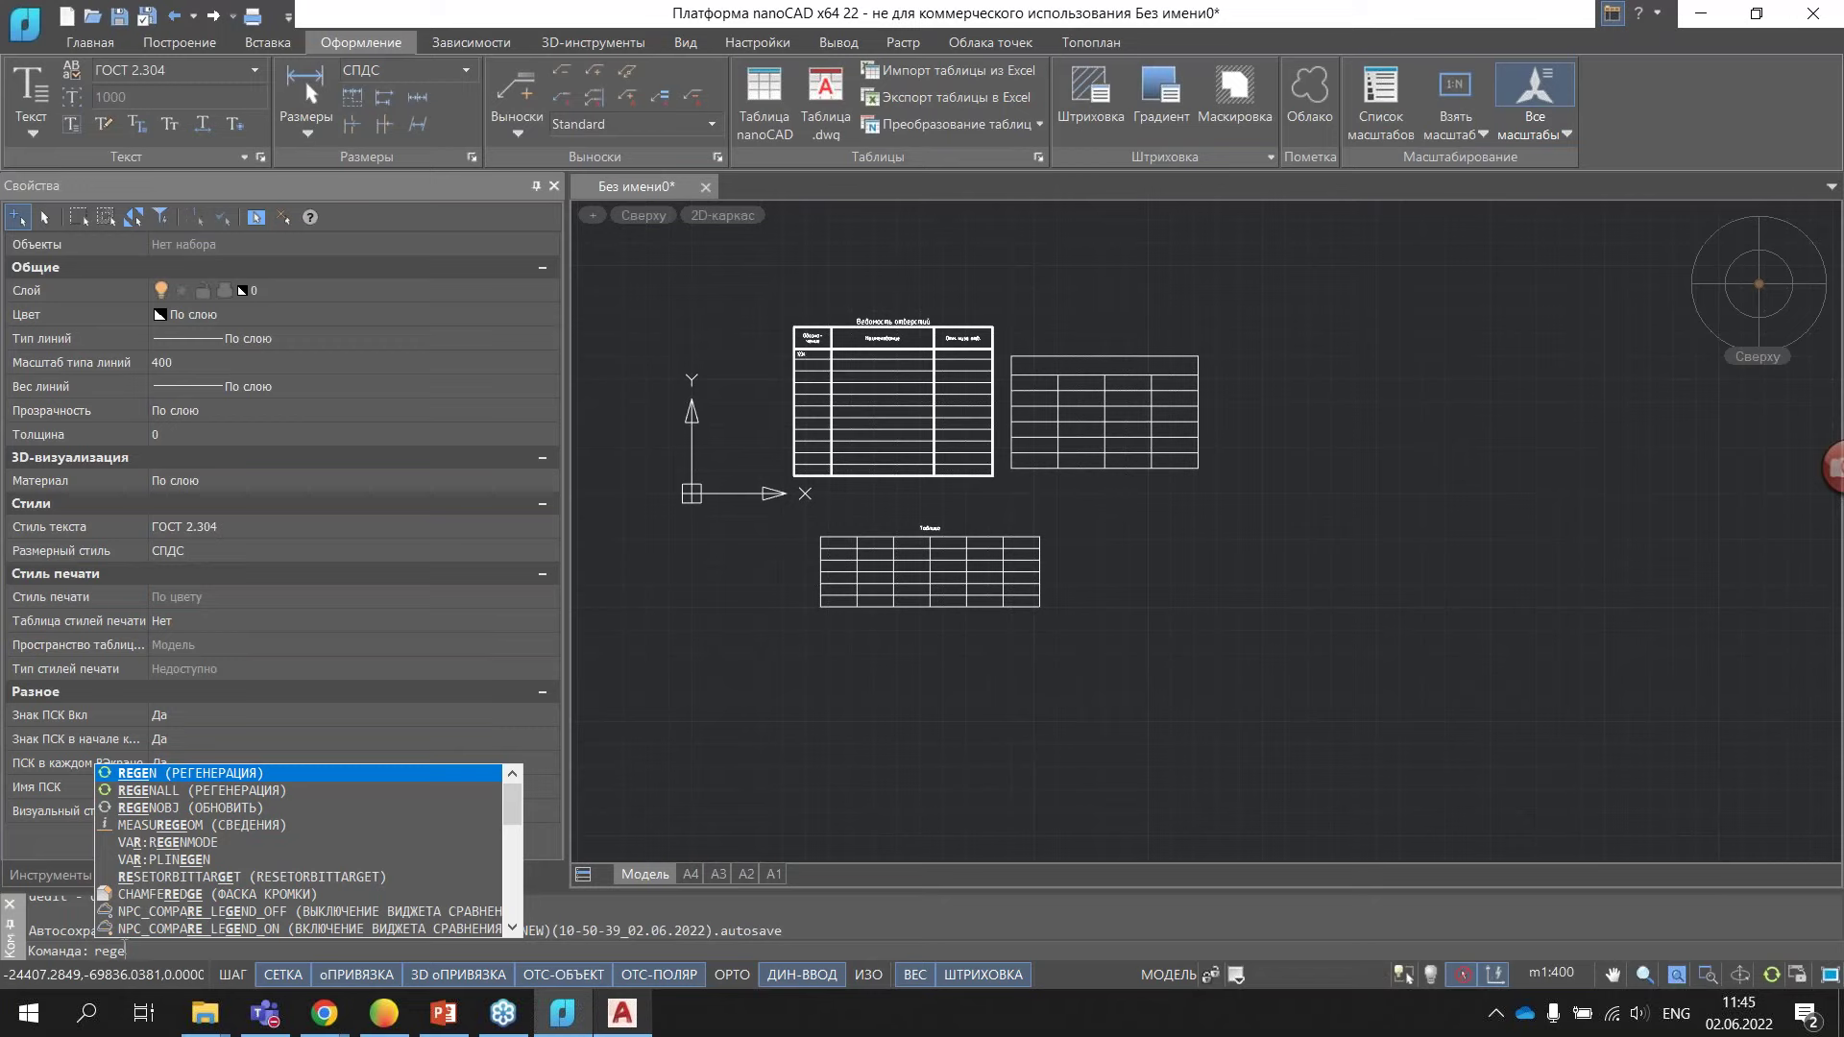
{"action": "key", "text": "Escape"}
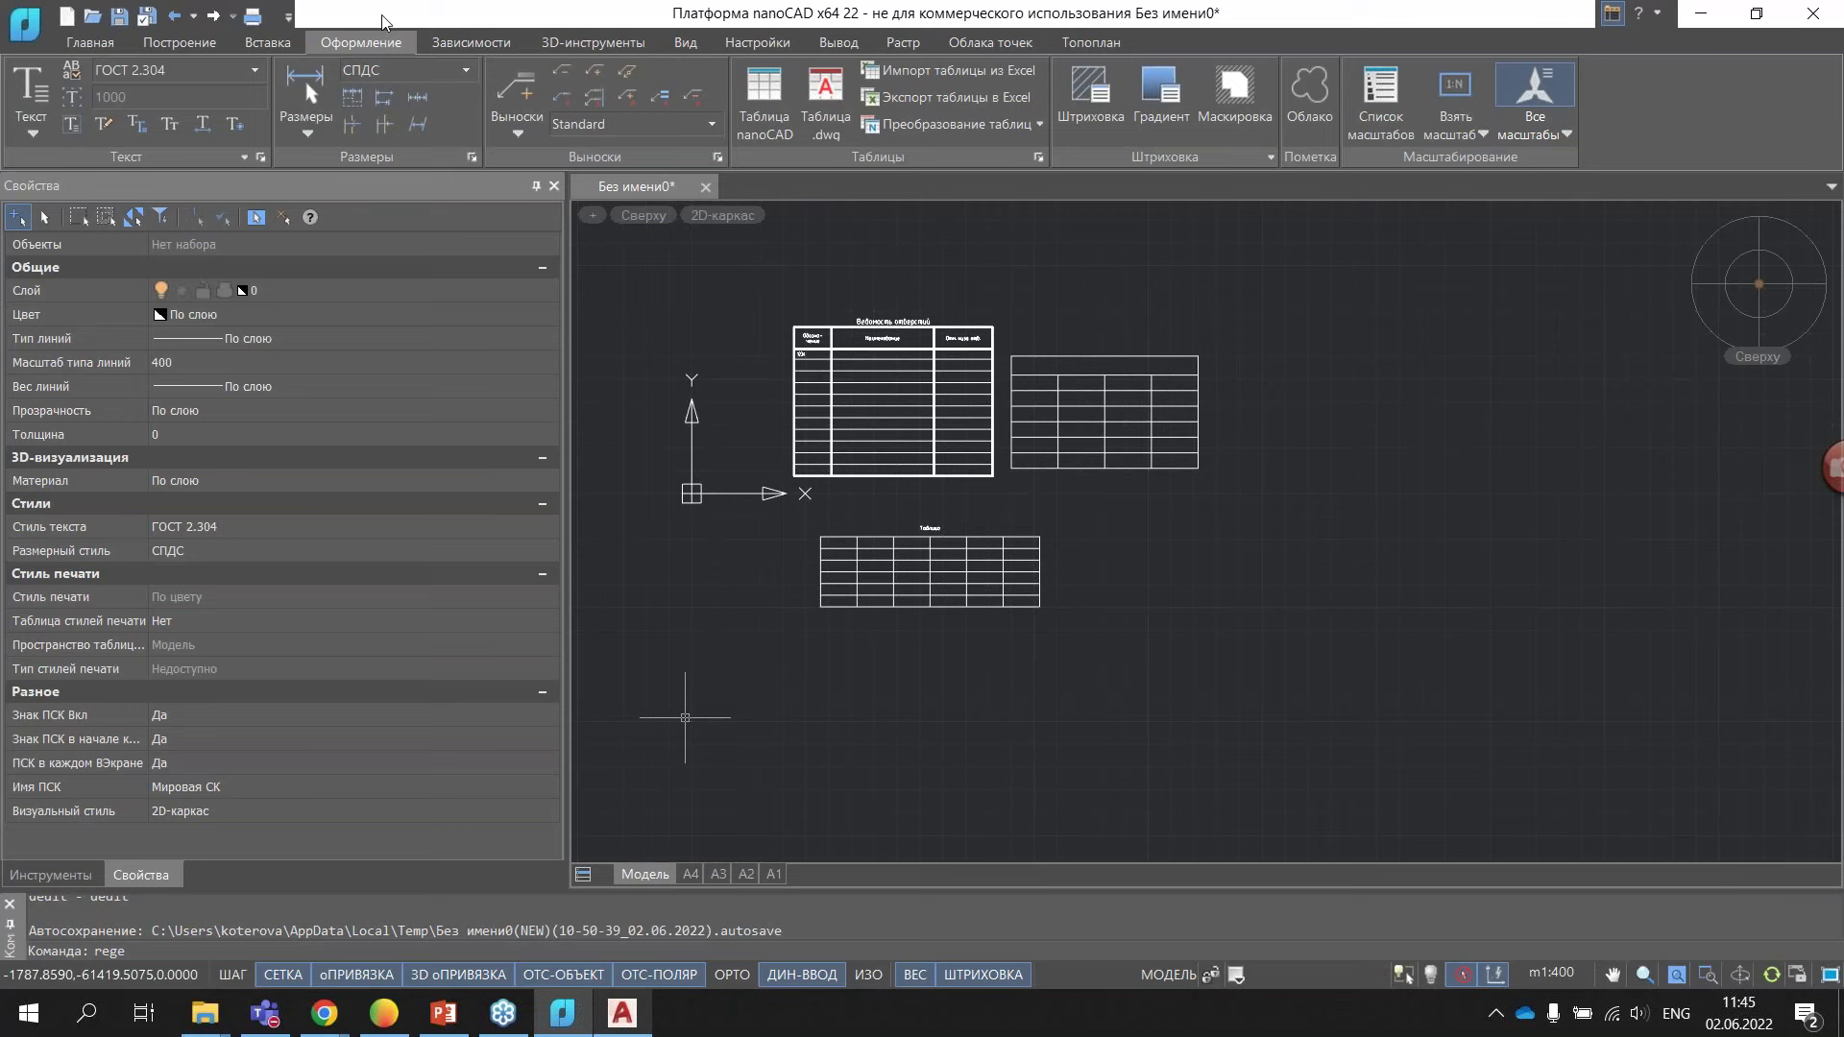
- Open the block definition window from Создание блока and close it without creating a block
{"action": "left_click", "coordinate": [272, 43]}
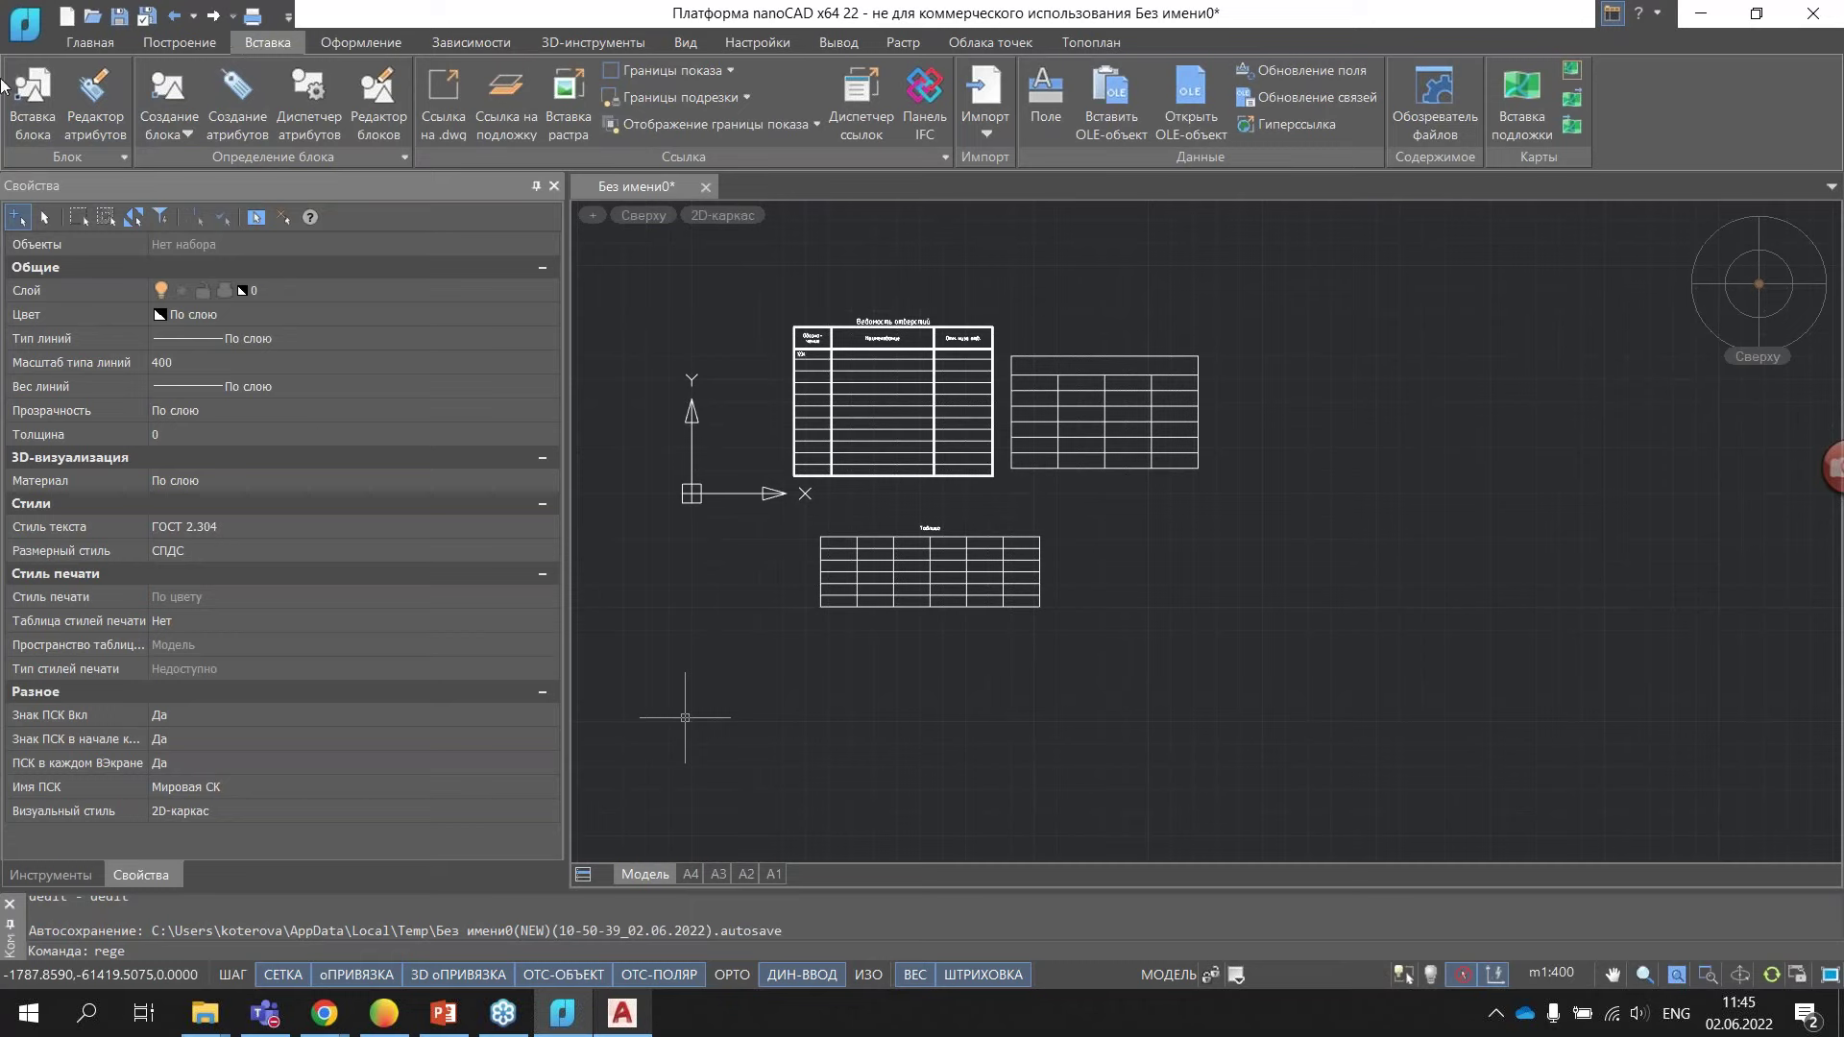
{"action": "left_click", "coordinate": [186, 135]}
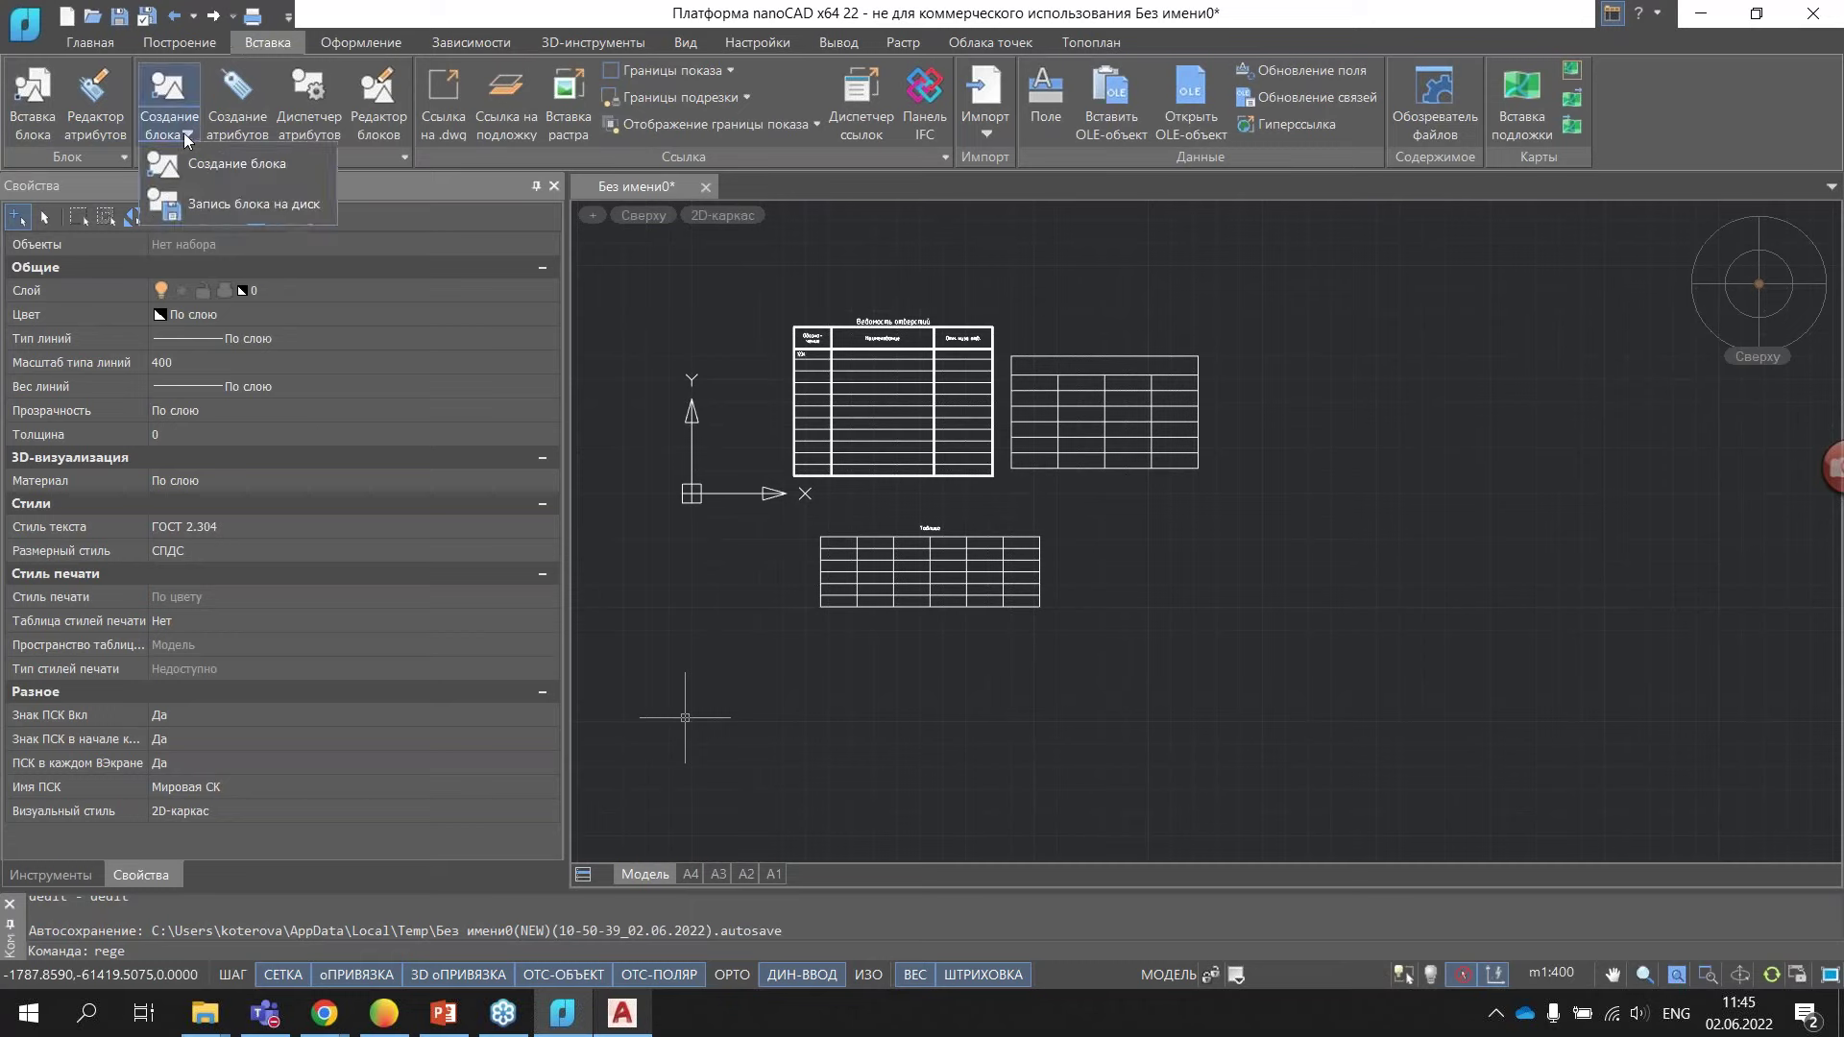
{"action": "left_click", "coordinate": [180, 168]}
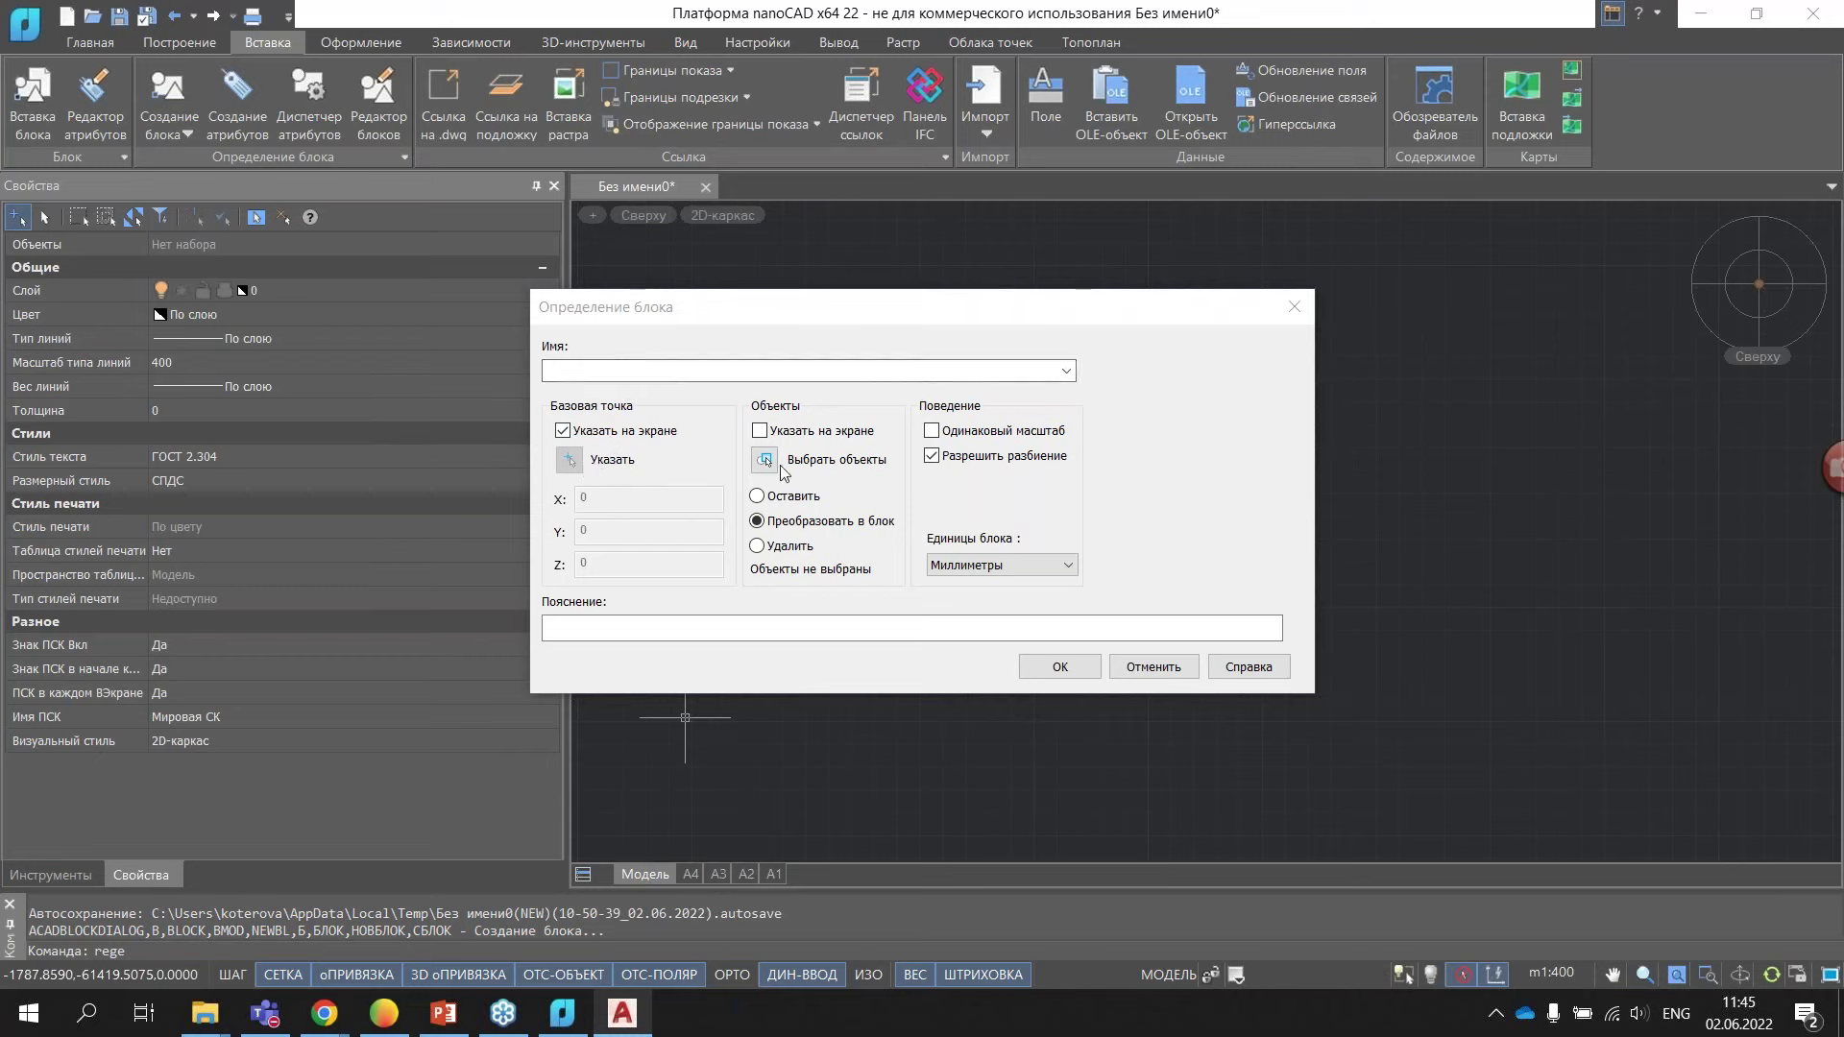
{"action": "left_click_drag", "start_coordinate": [1010, 322], "coordinate": [817, 292]}
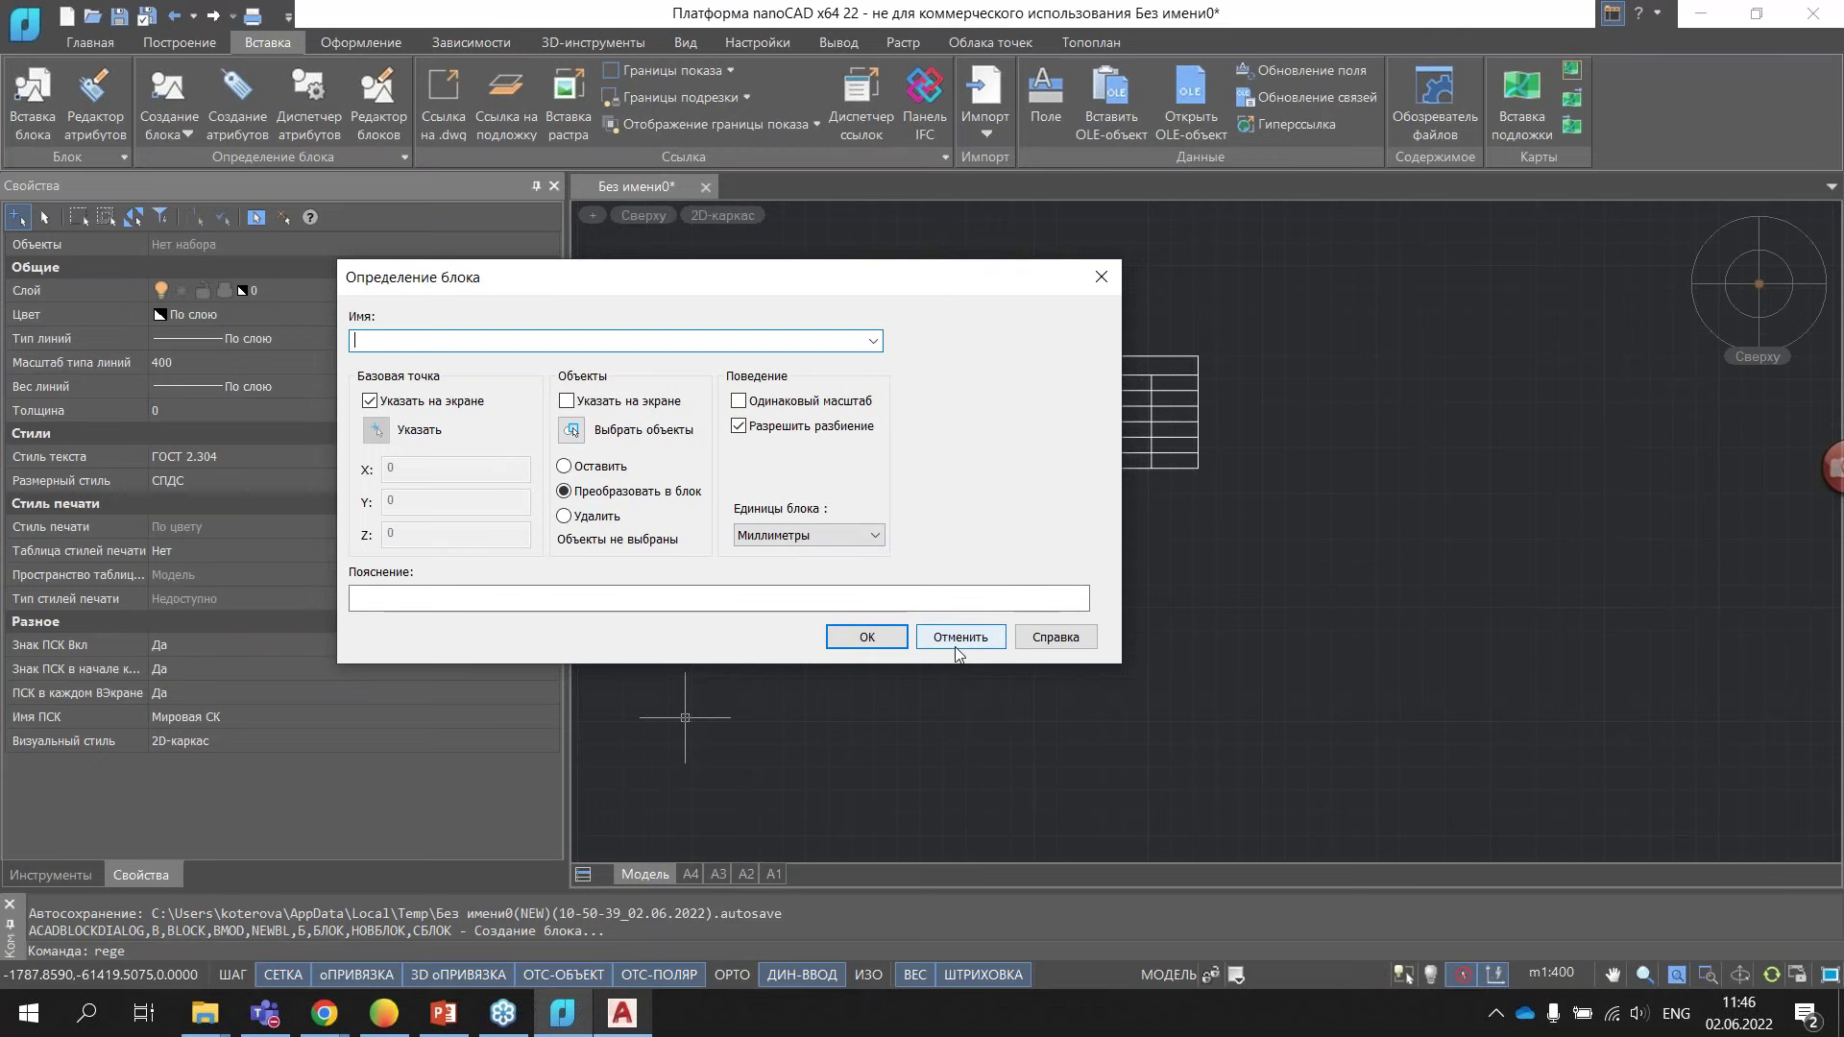
{"action": "left_click", "coordinate": [1107, 280]}
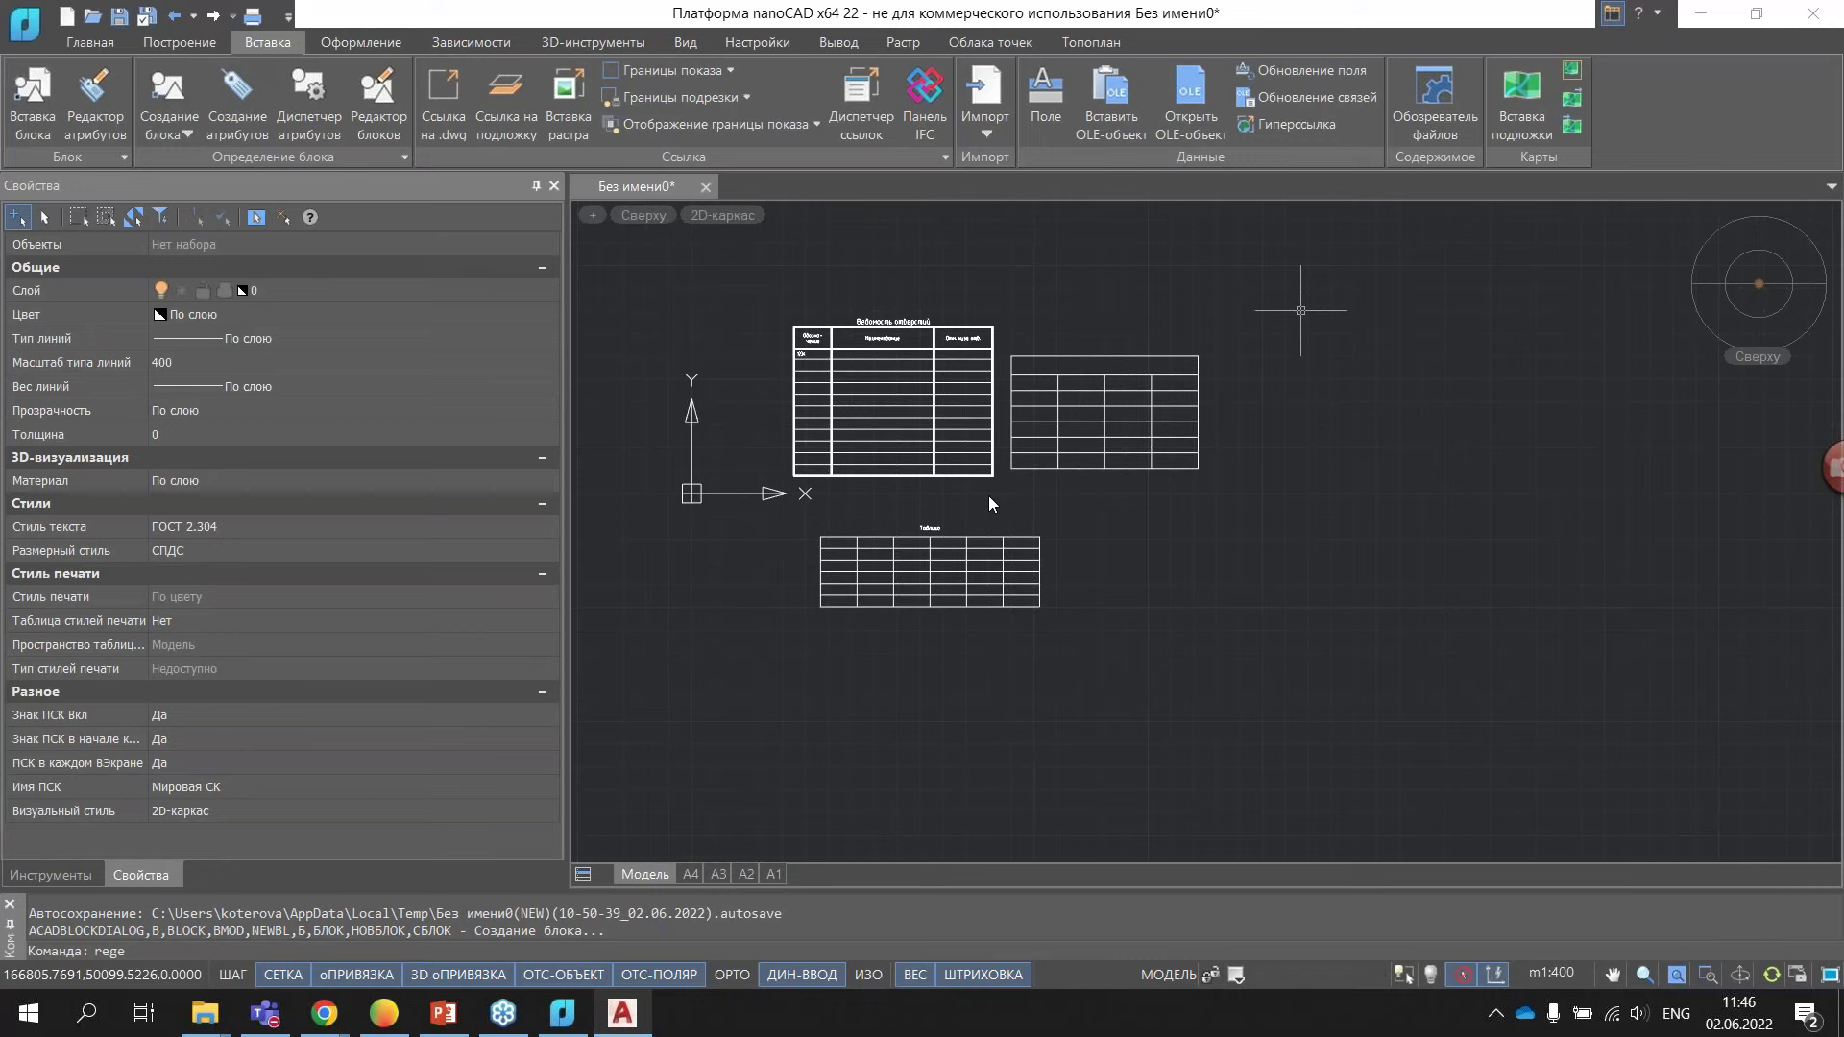
- Start the Полилиния command from the Главная tab
{"action": "left_click", "coordinate": [187, 135]}
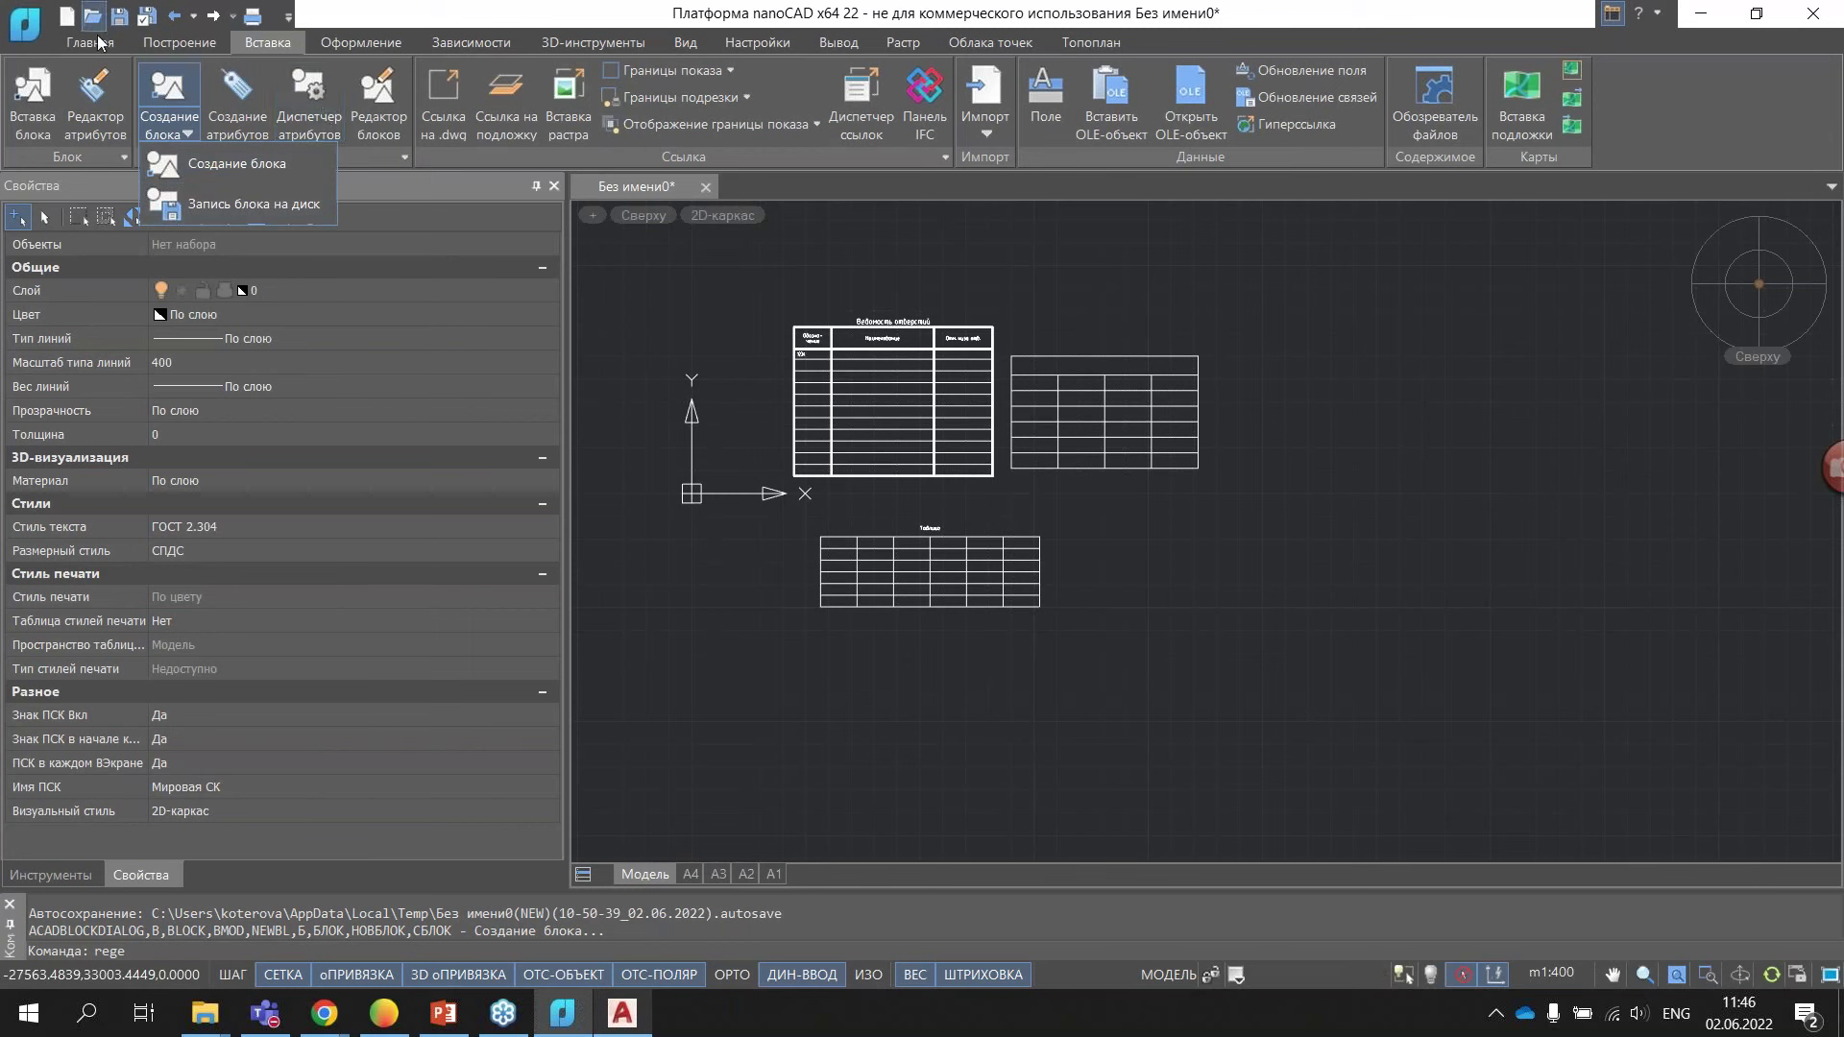
{"action": "left_click", "coordinate": [90, 42]}
{"action": "left_click", "coordinate": [87, 106]}
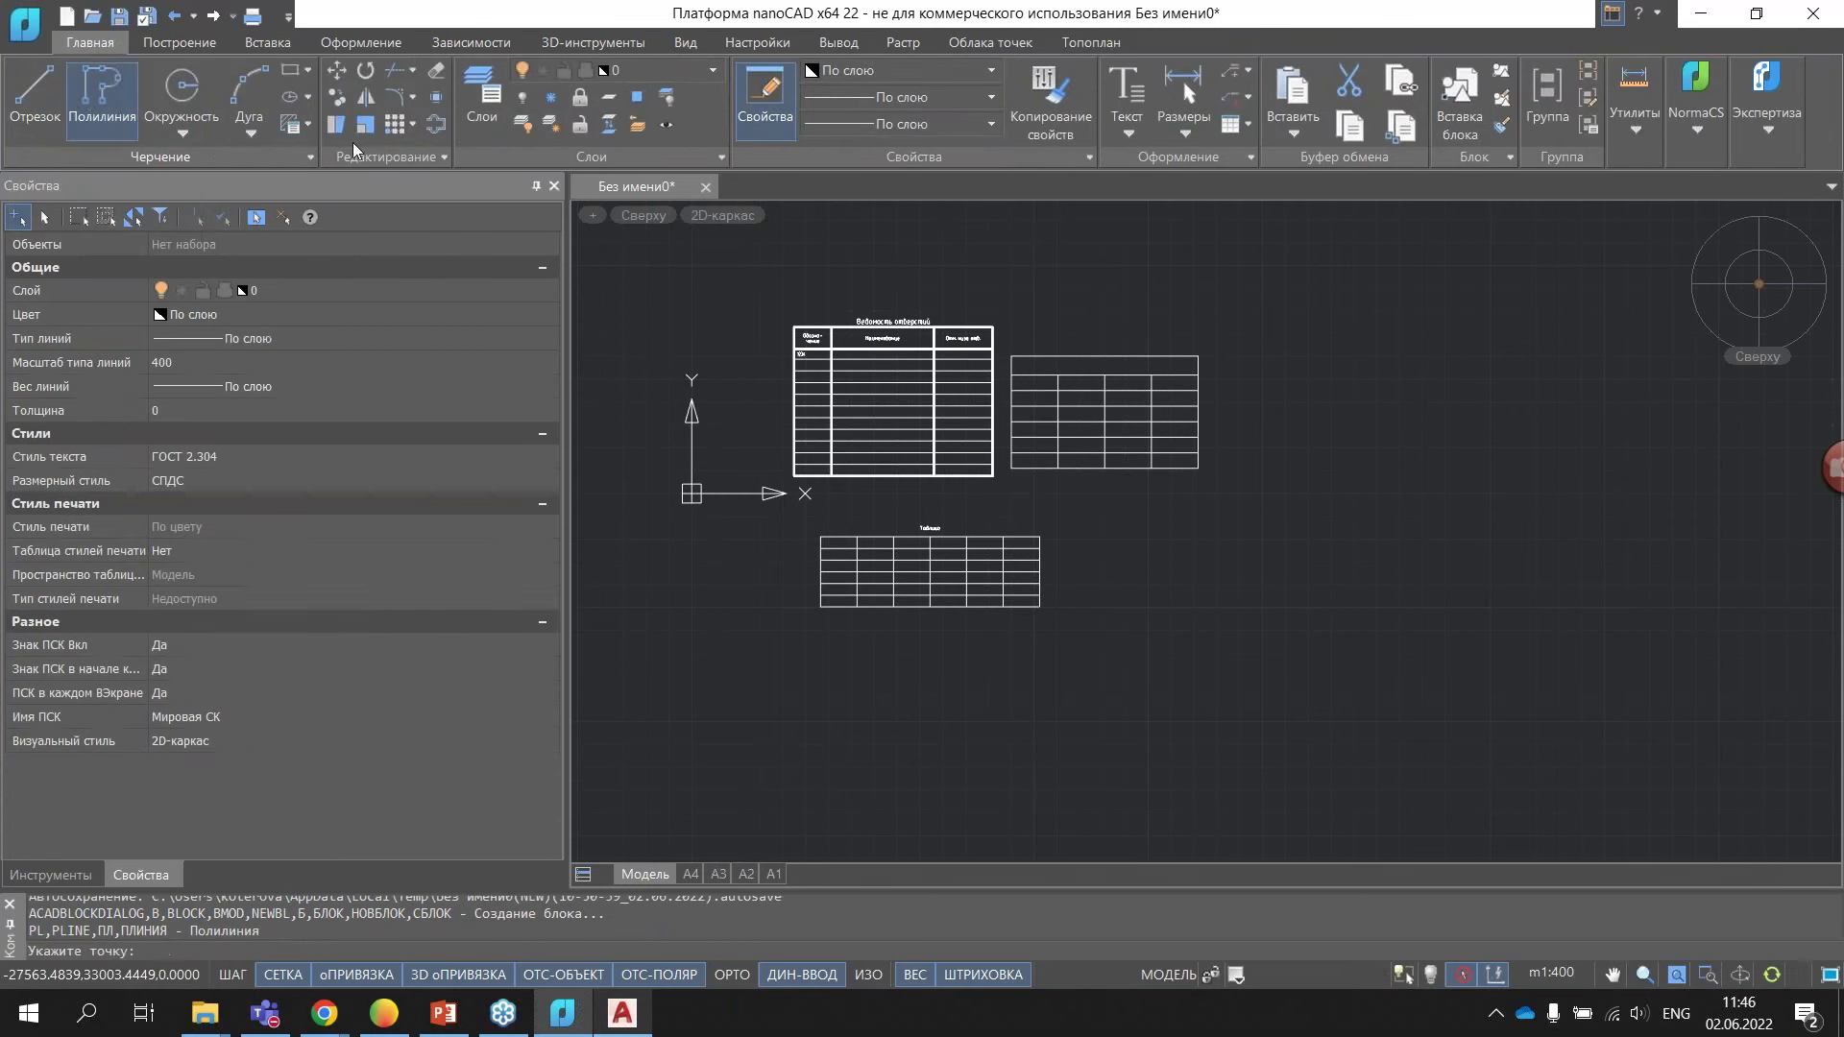
- Draw a small rectangle left of «Ведомость отверстий» and select it
{"action": "left_click", "coordinate": [692, 572]}
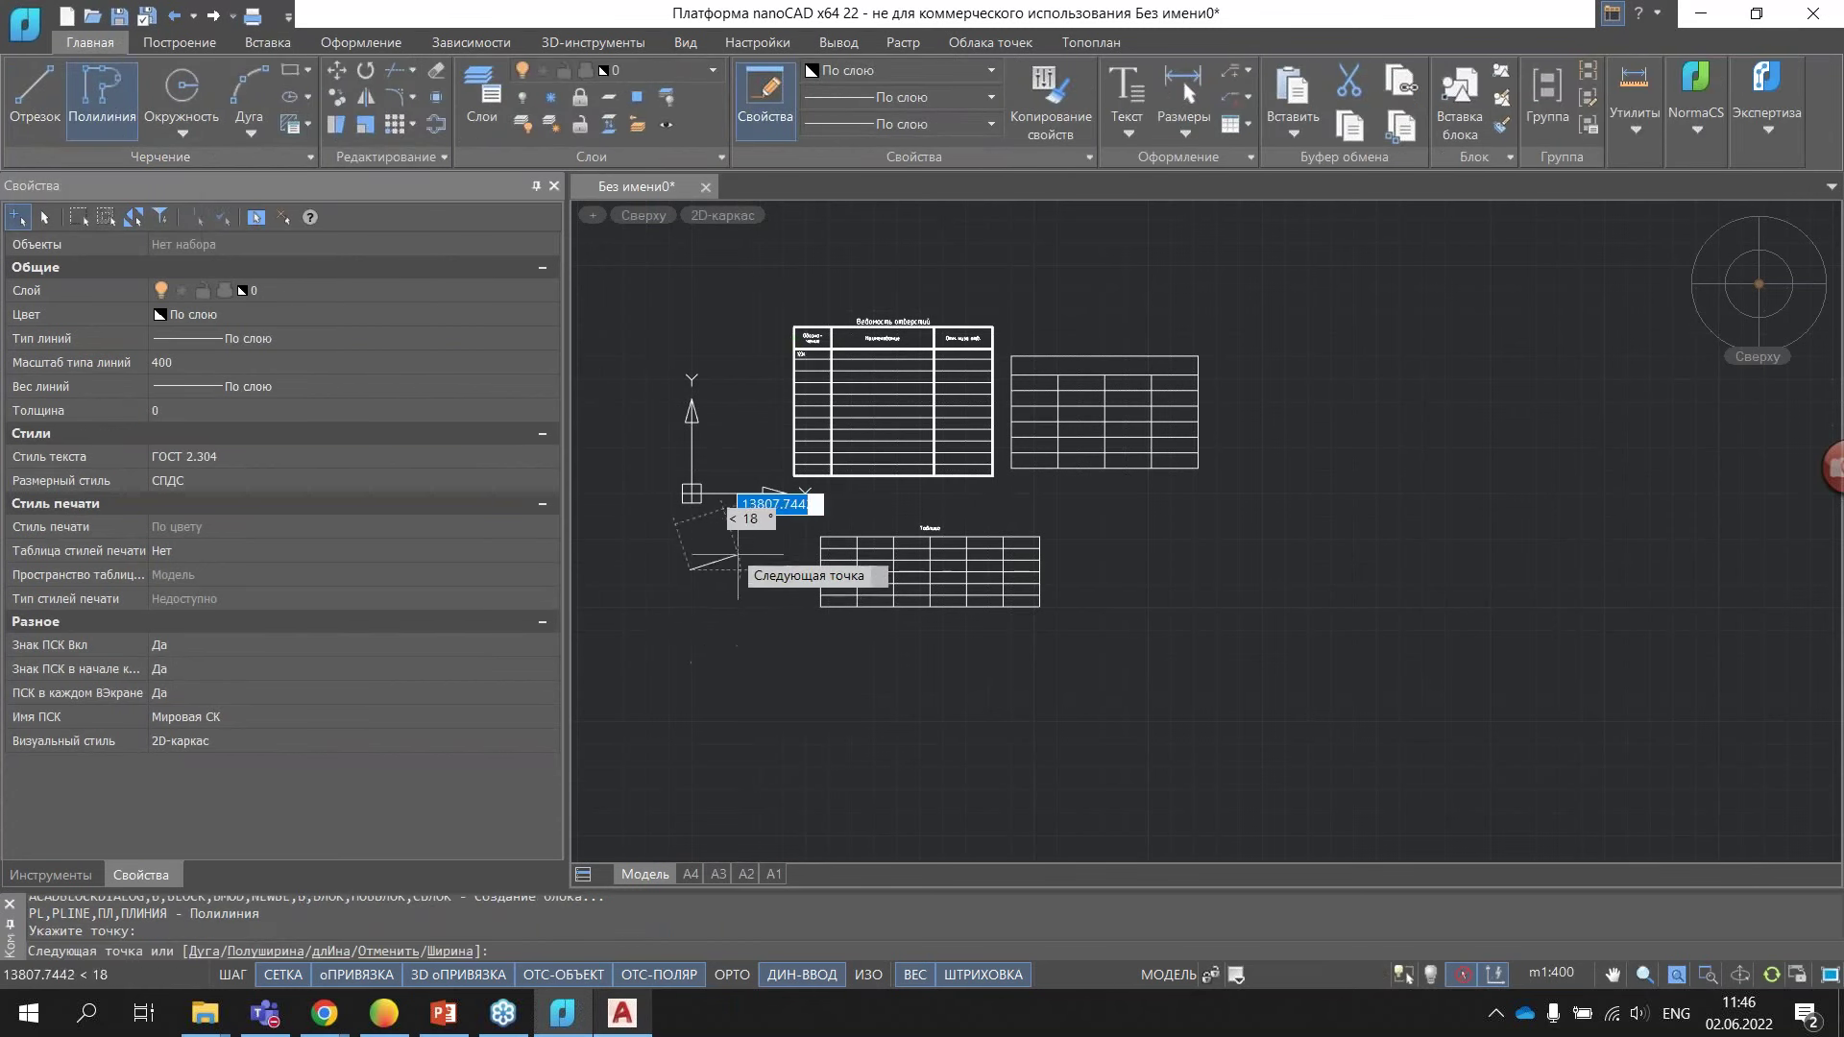
{"action": "key", "text": "Escape"}
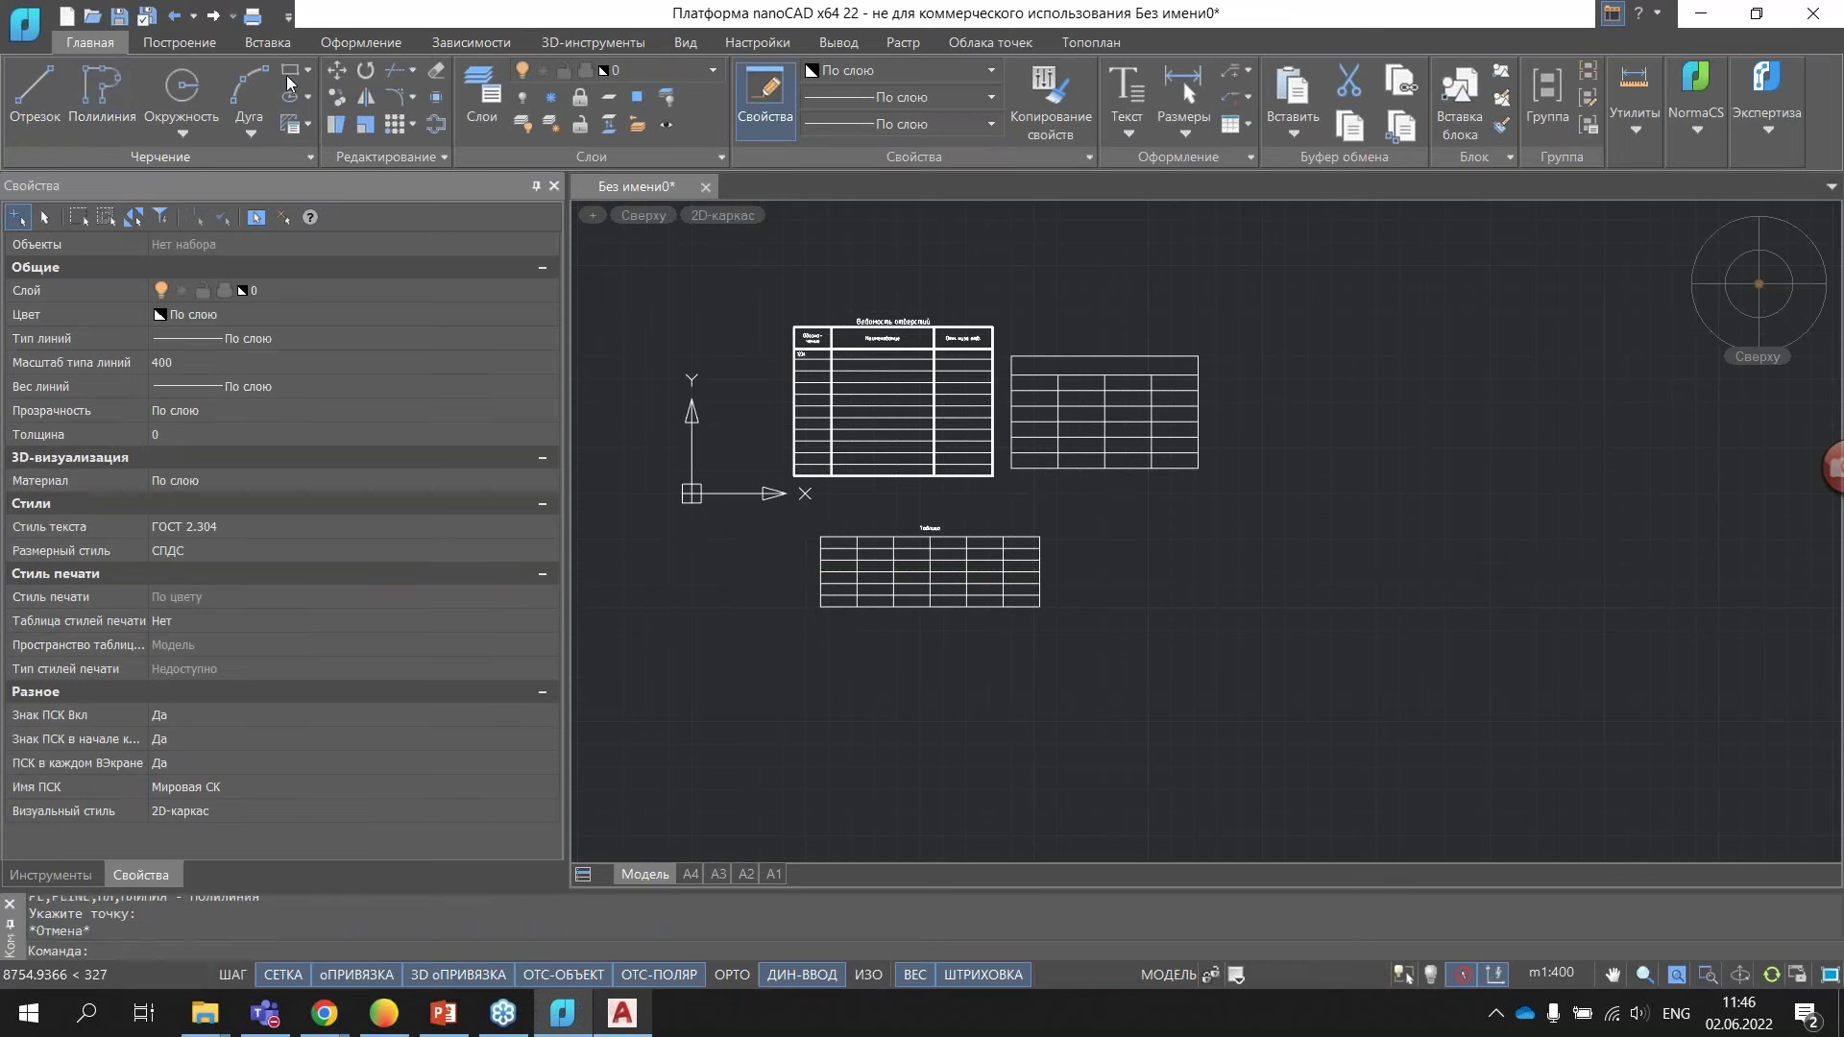
{"action": "left_click", "coordinate": [289, 70]}
{"action": "left_click", "coordinate": [711, 337]}
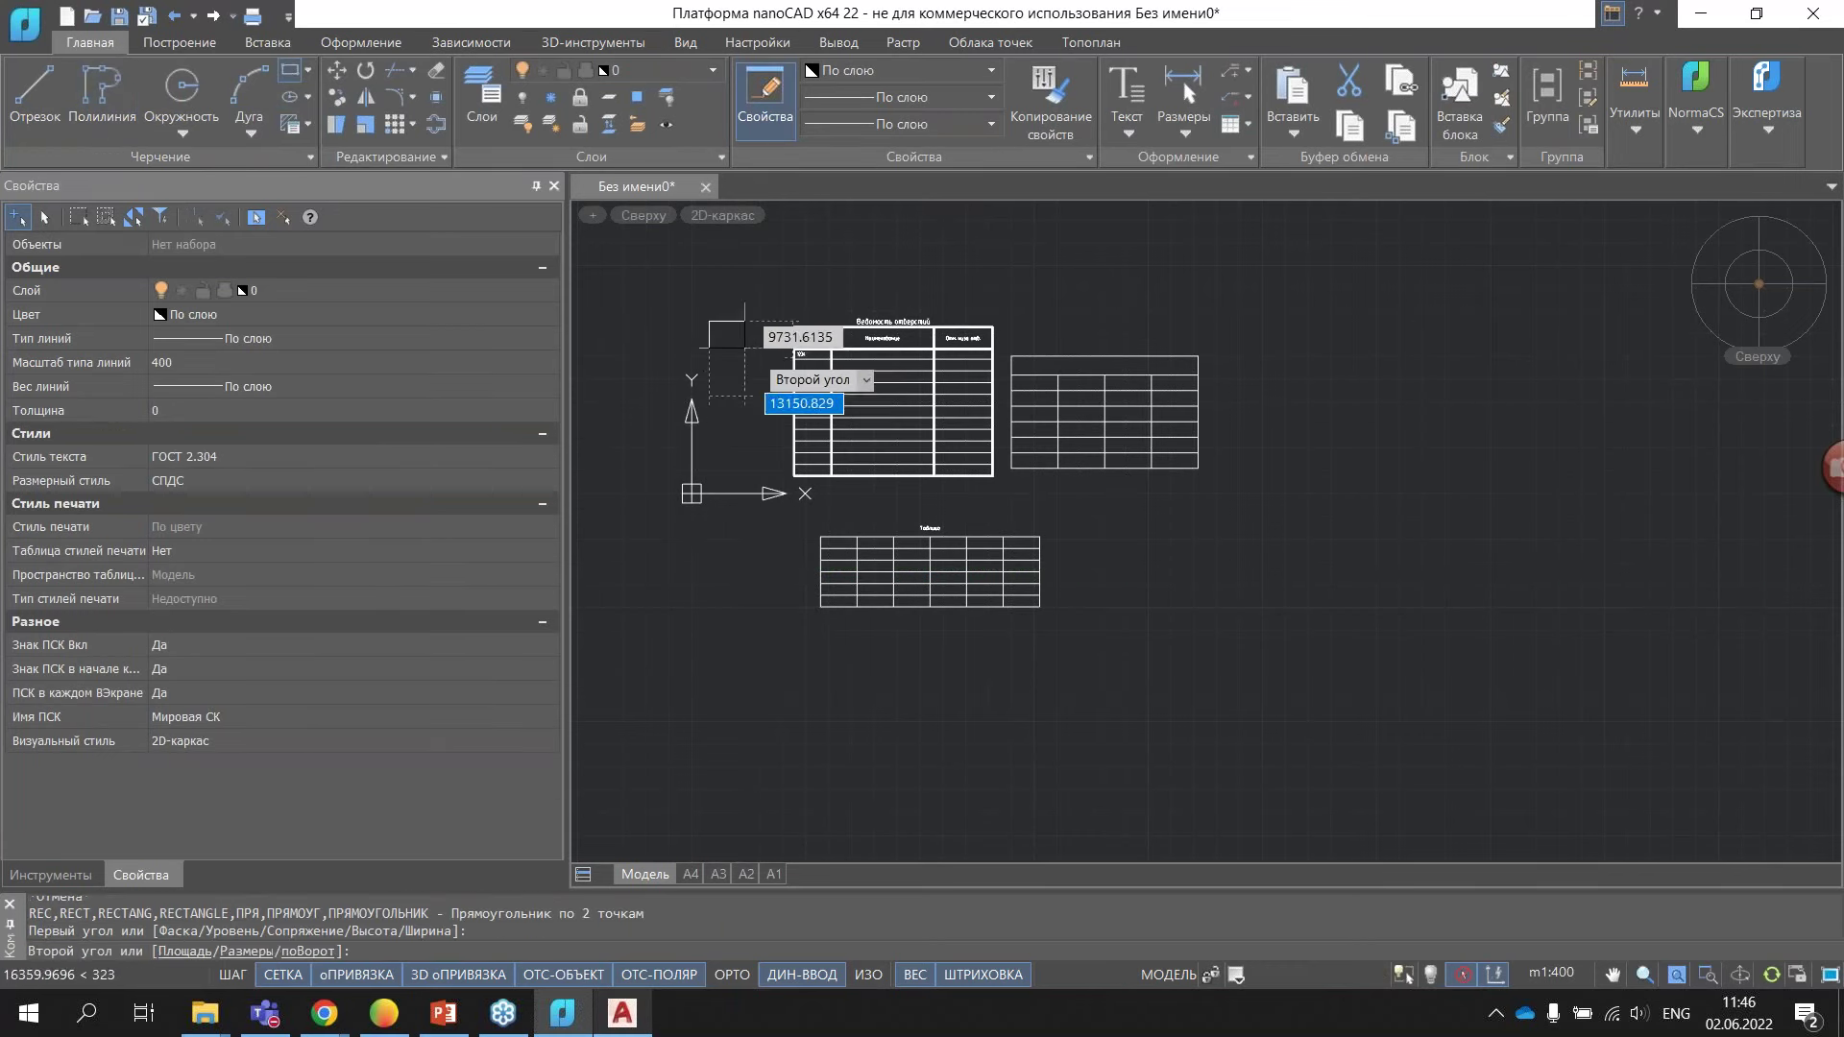
{"action": "key", "text": "Escape"}
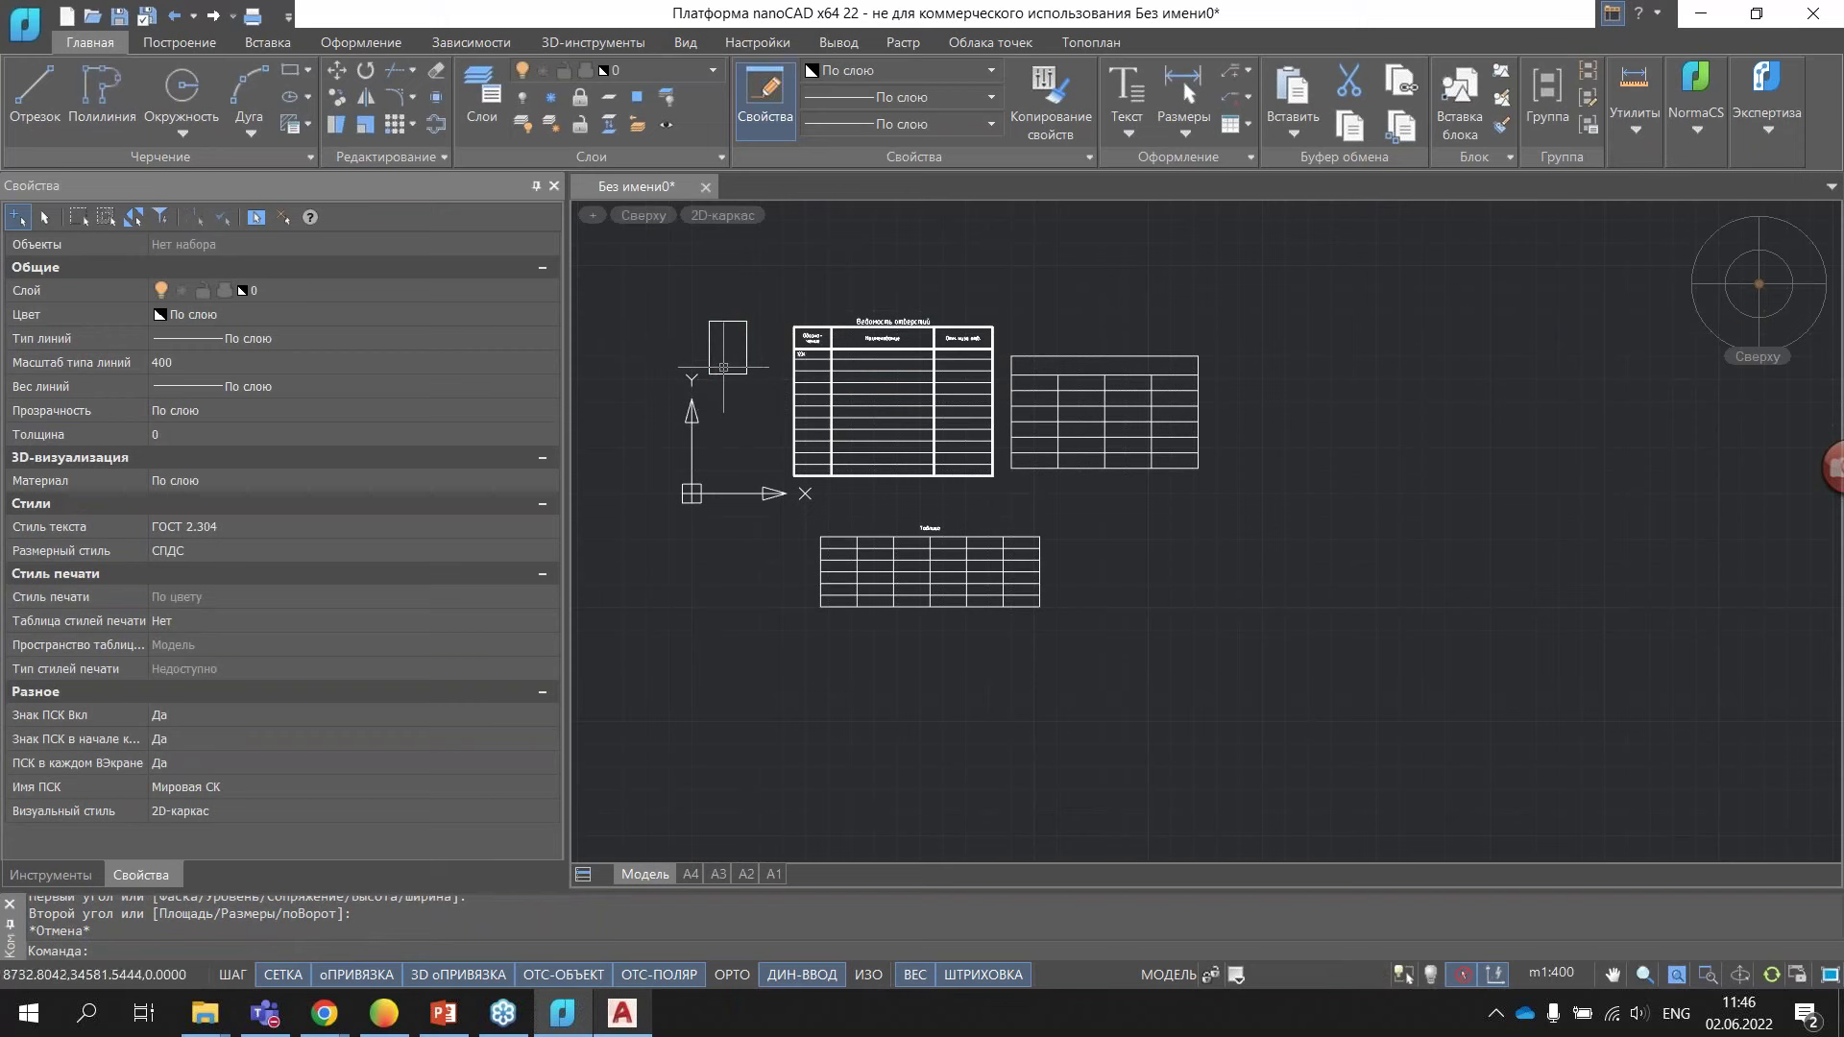
{"action": "left_click", "coordinate": [714, 377]}
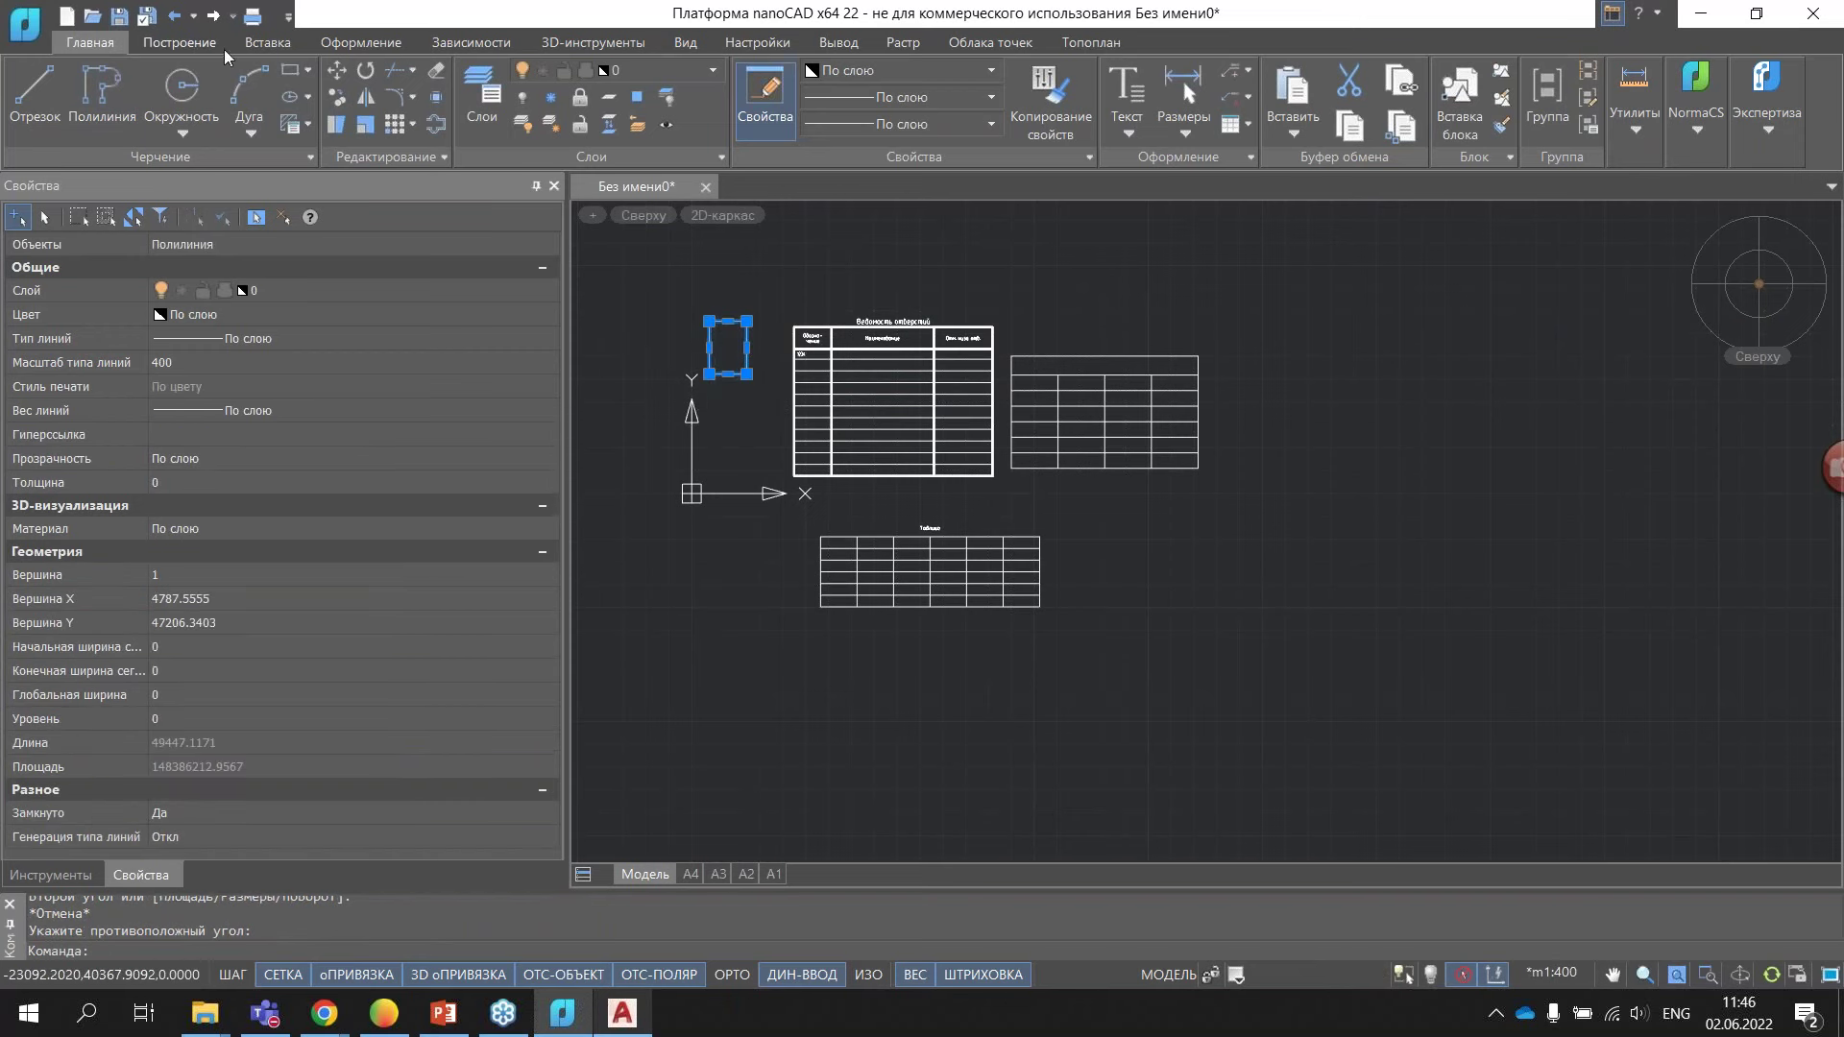
{"action": "left_click", "coordinate": [255, 48]}
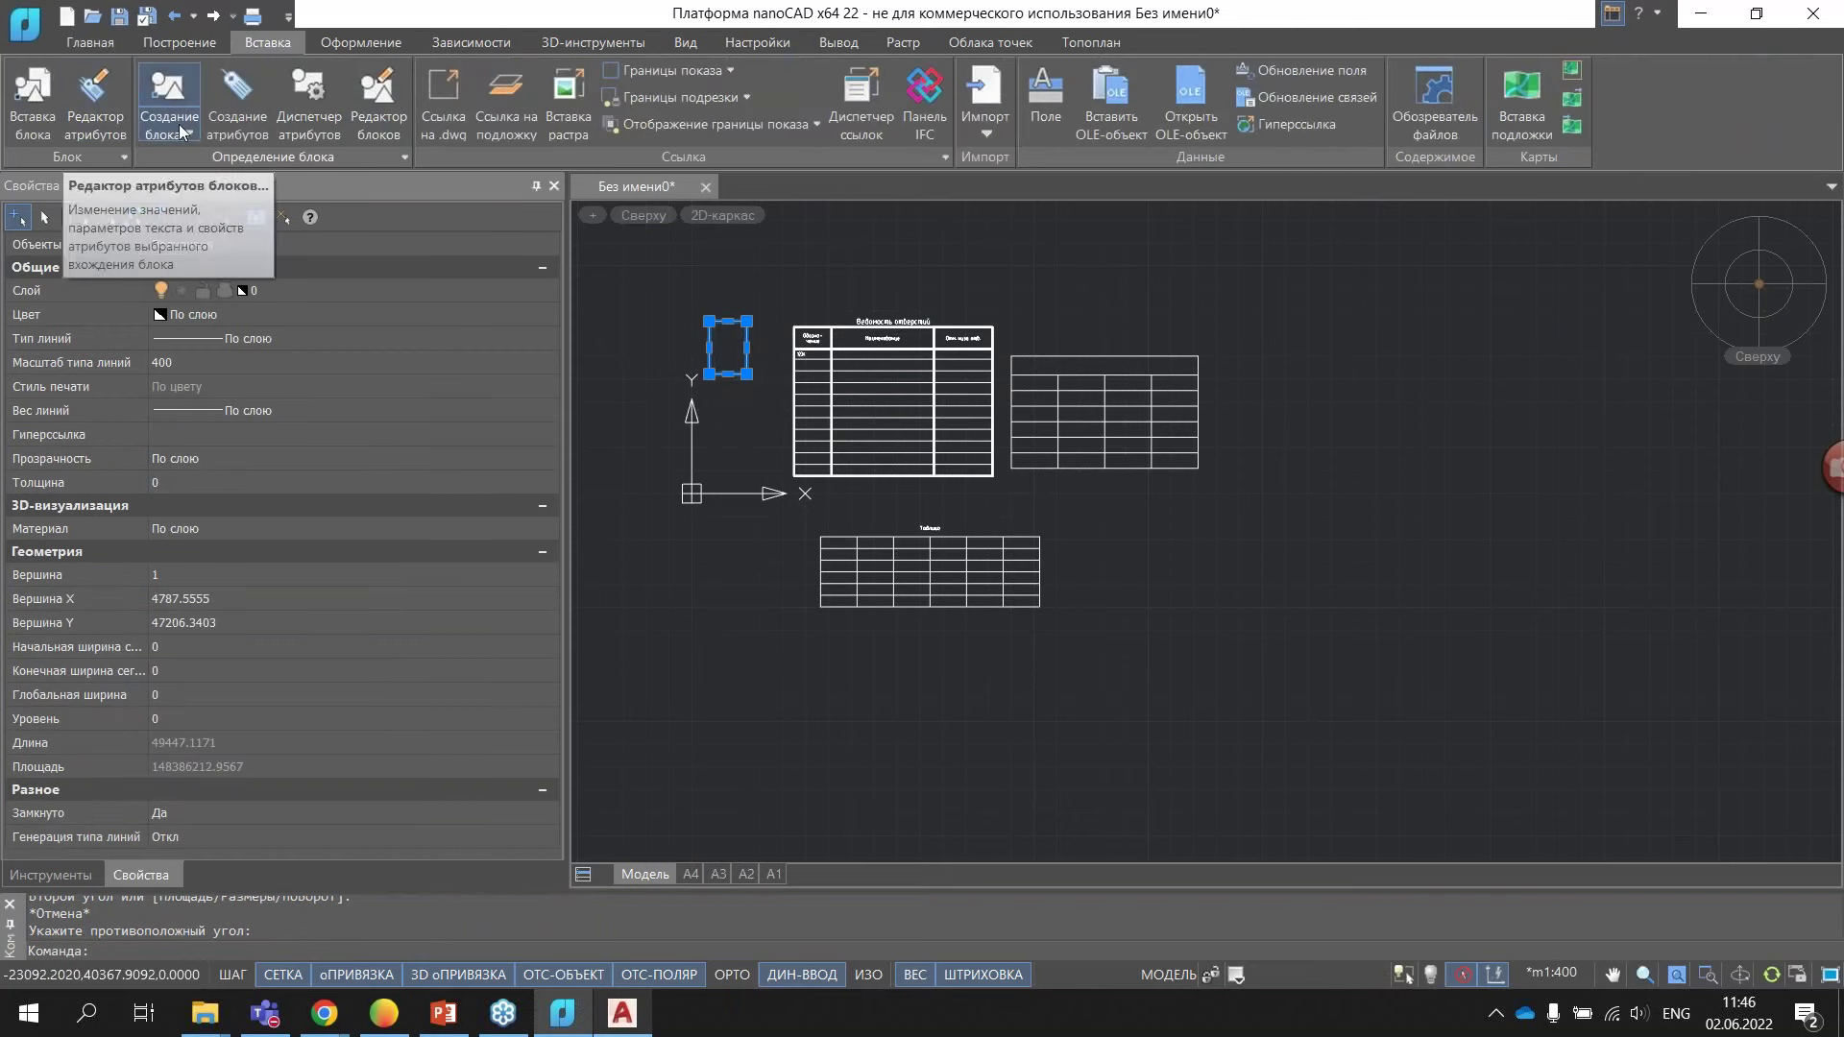
- Start a new block definition and name it Блок1
{"action": "left_click", "coordinate": [182, 127]}
{"action": "left_click", "coordinate": [279, 173]}
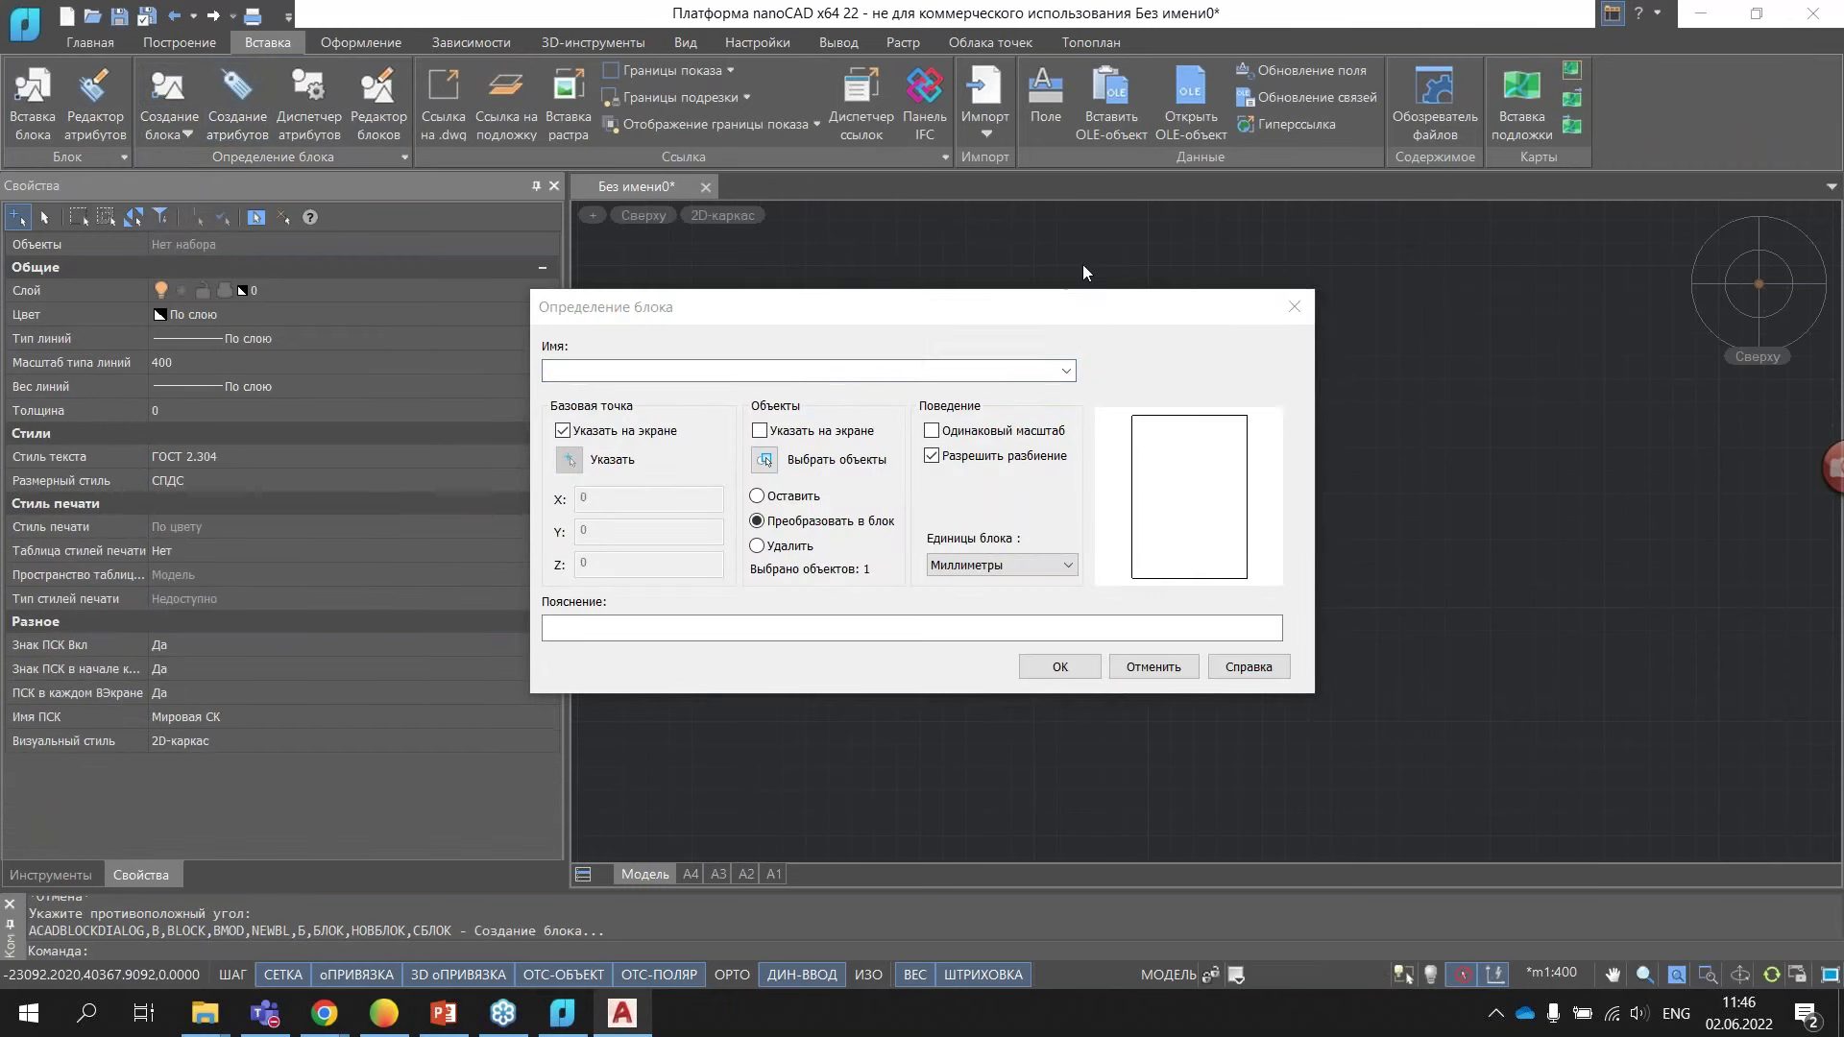
{"action": "left_click", "coordinate": [577, 369]}
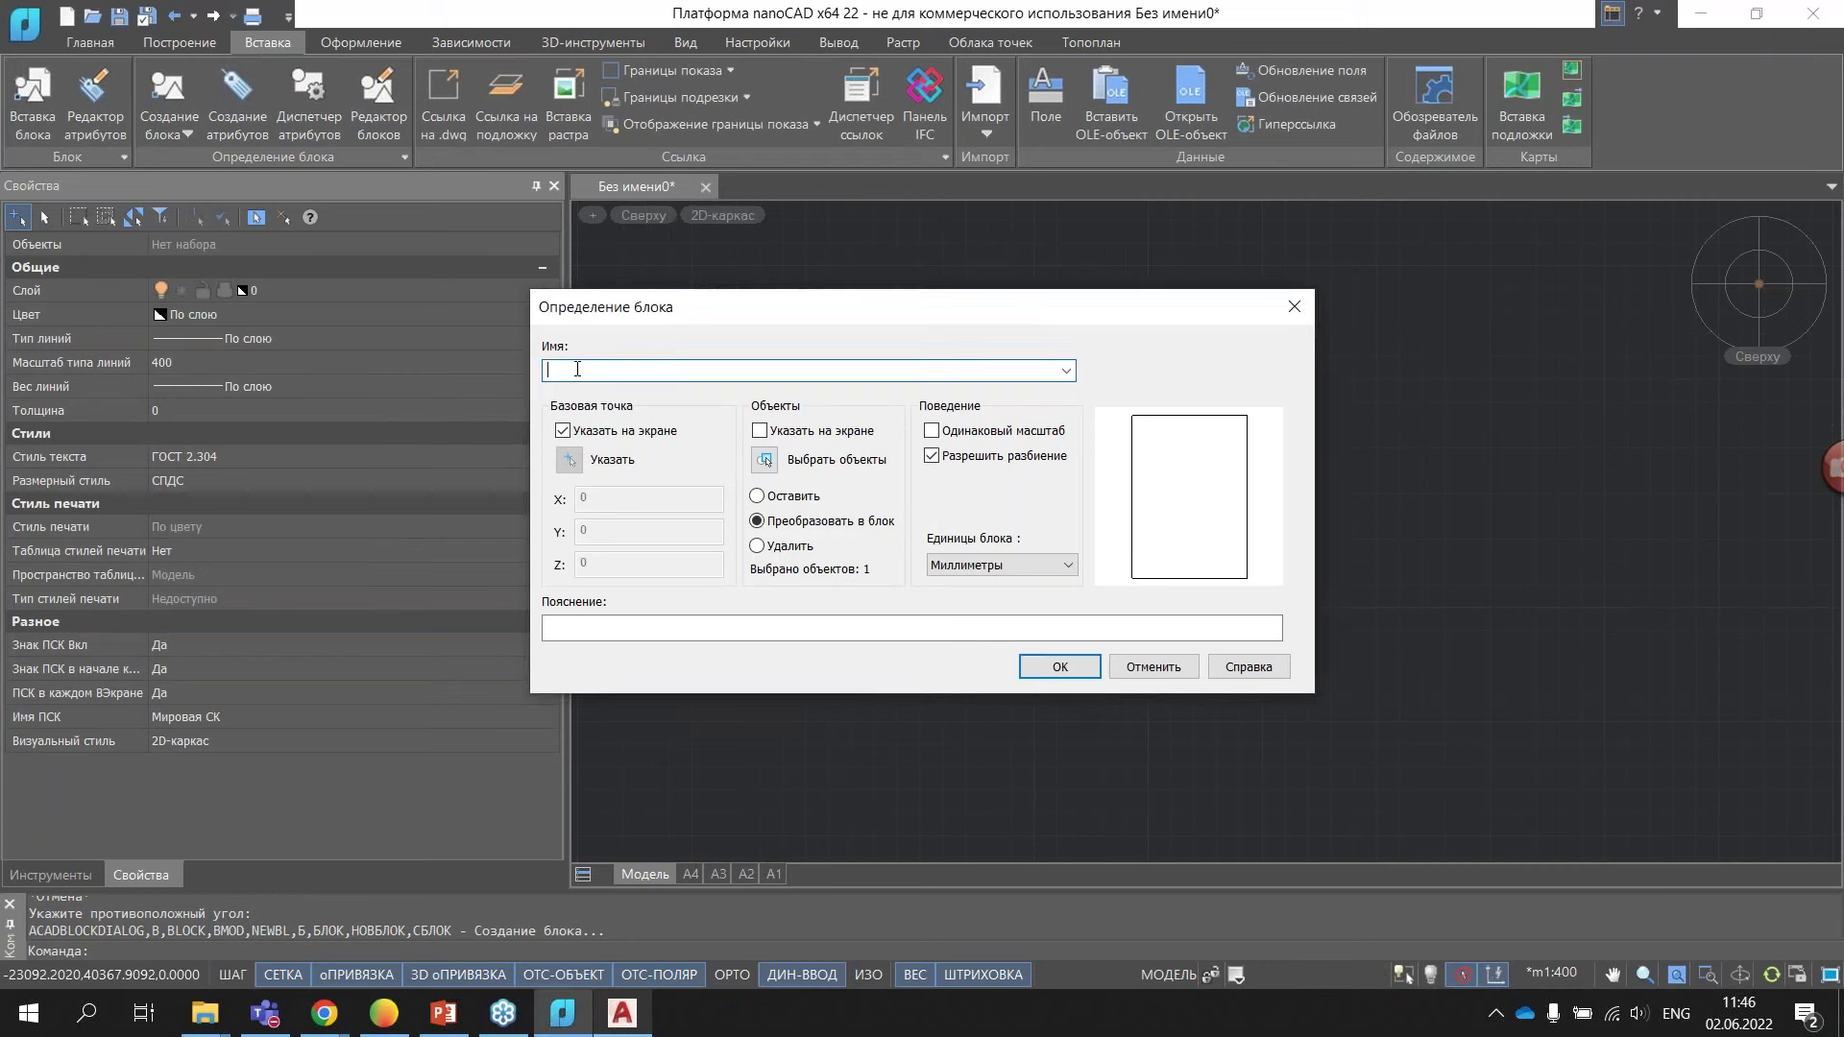
{"action": "type", "text": "<kjr"}
{"action": "key", "text": "BackSpace"}
{"action": "key", "text": "BackSpace"}
{"action": "key", "text": "BackSpace"}
{"action": "key", "text": "alt+shift"}
{"action": "type", "text": "Блок1"}
- Set the base point at the rectangle's corner, window-select the small rectangle, and create the block
{"action": "left_click", "coordinate": [563, 431]}
{"action": "left_click", "coordinate": [569, 460]}
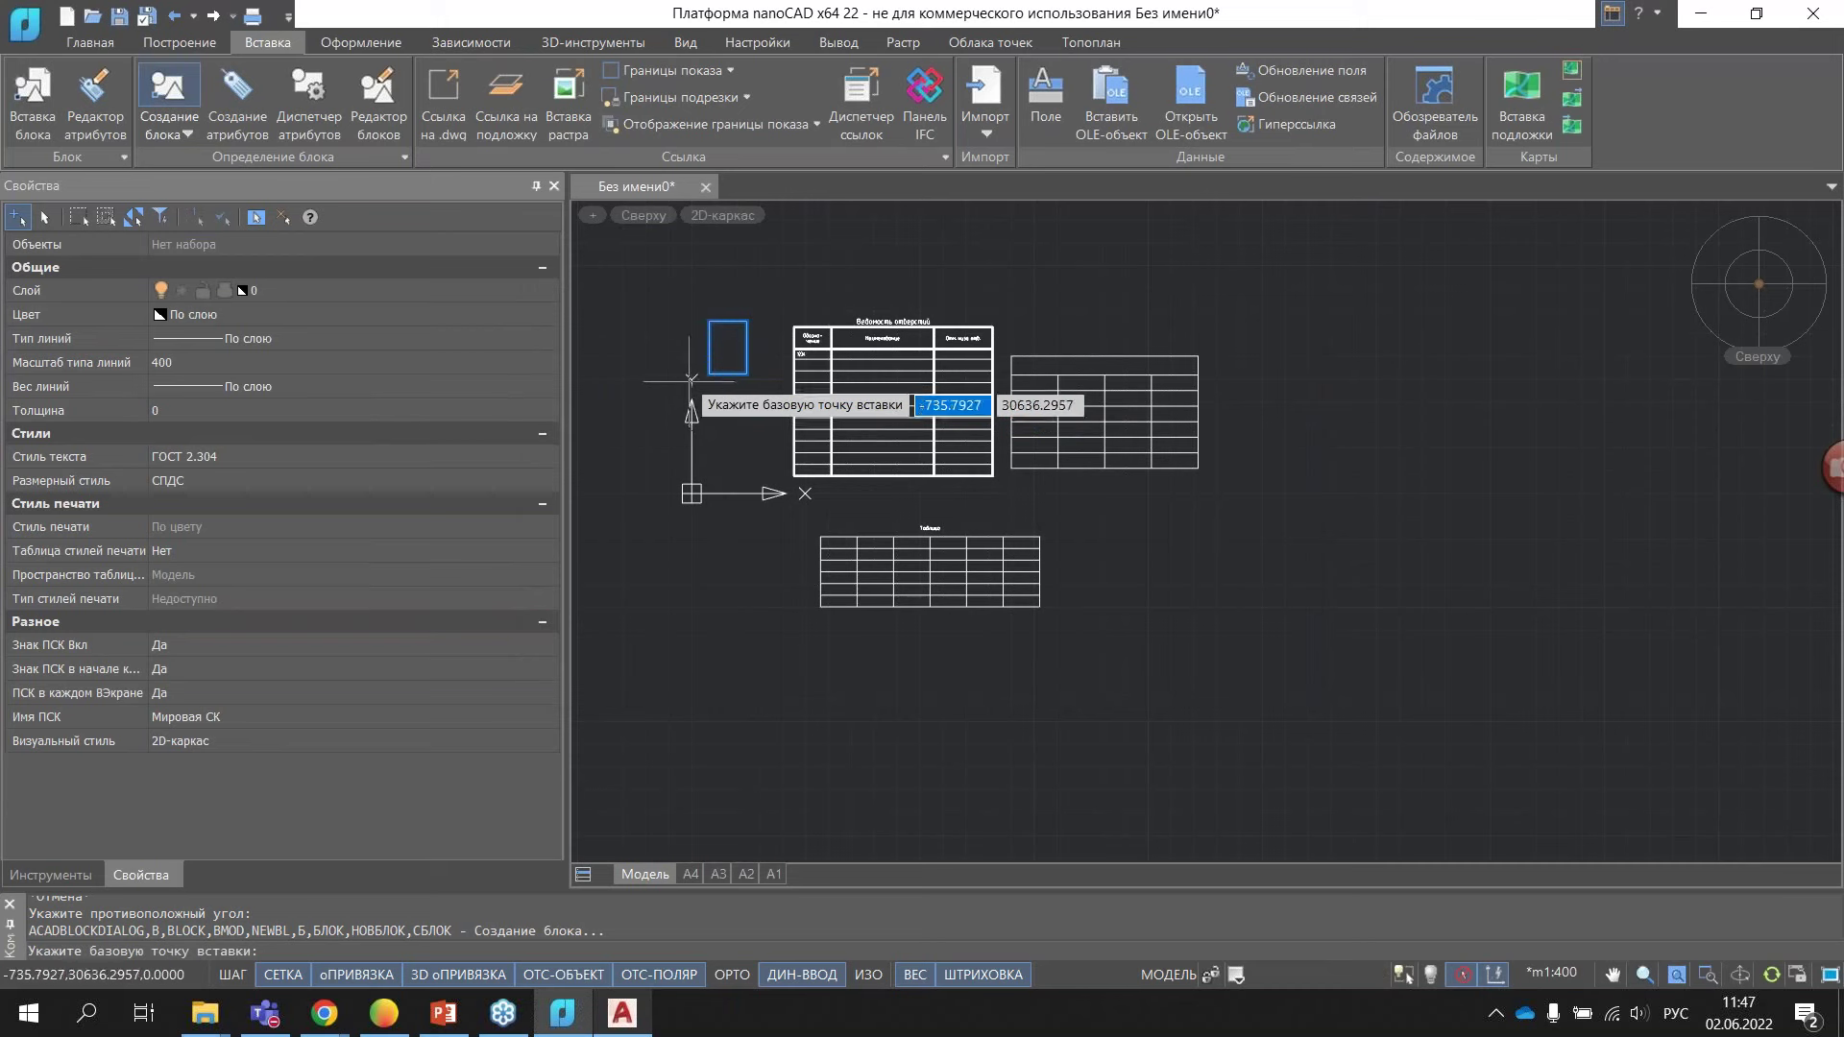
{"action": "left_click", "coordinate": [711, 375]}
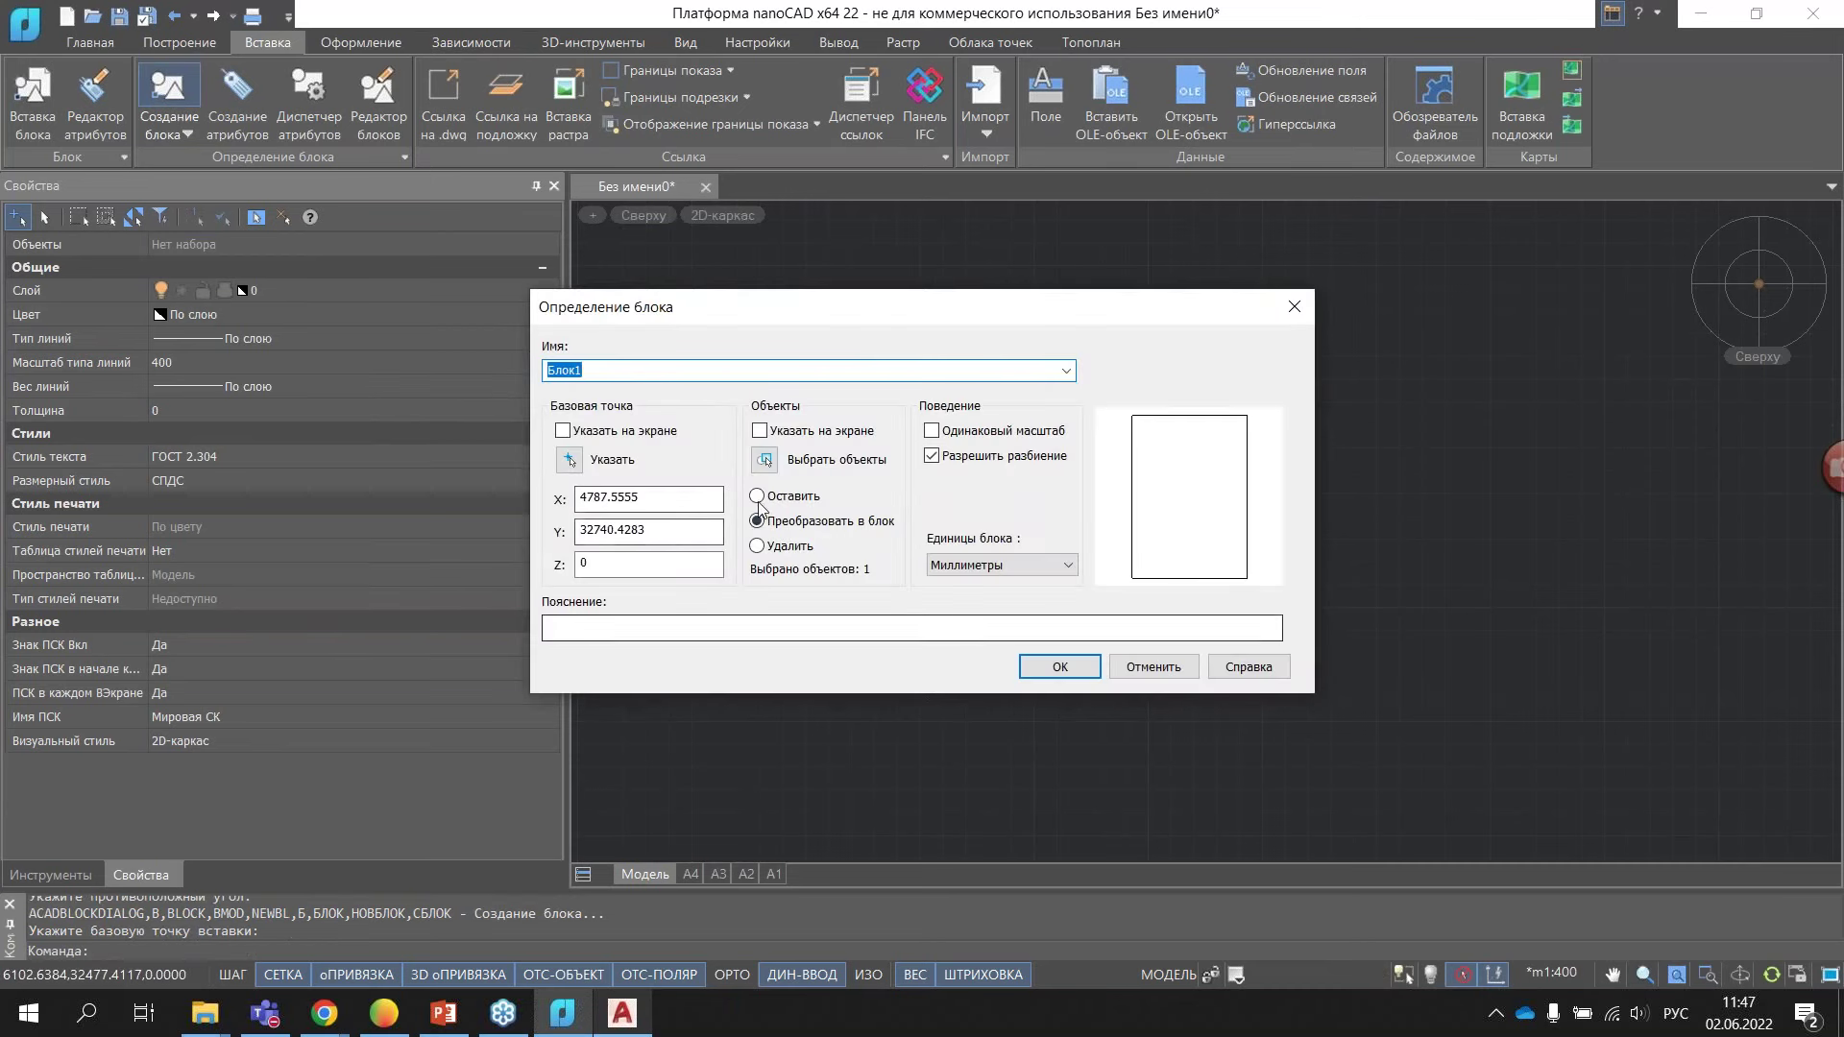
{"action": "left_click", "coordinate": [765, 459]}
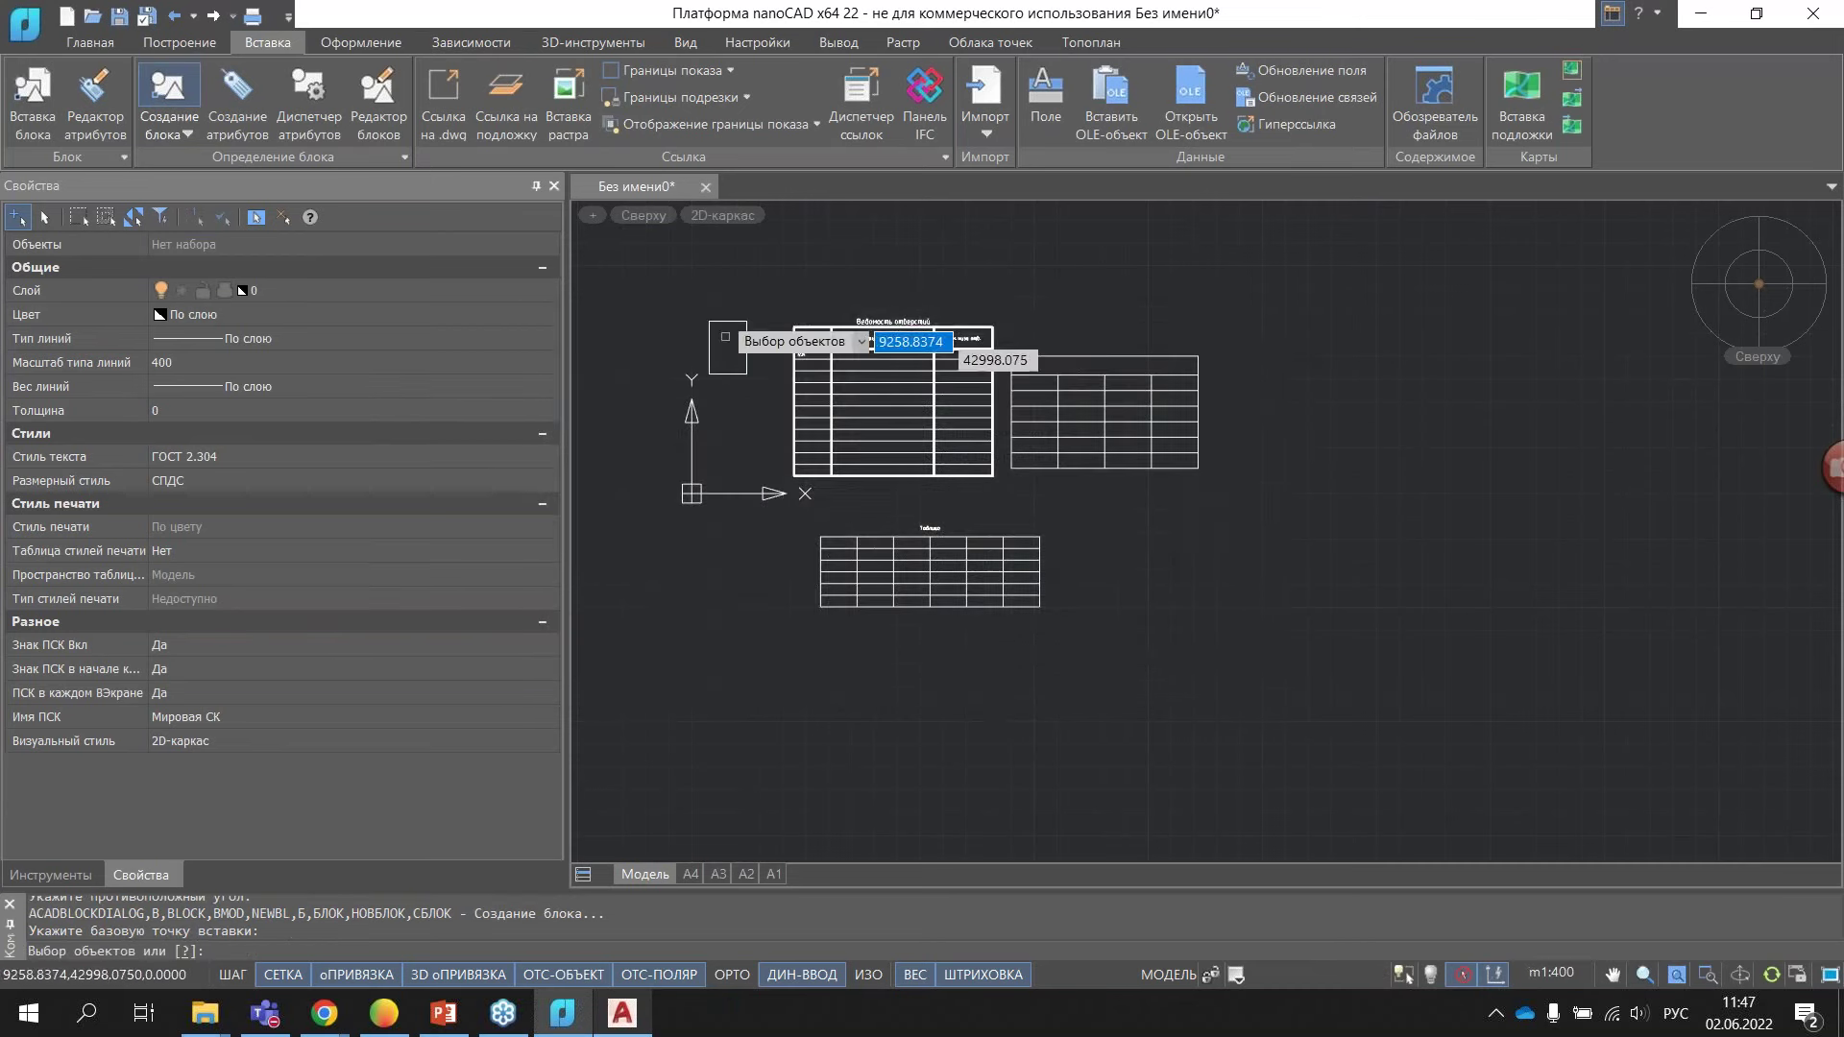
{"action": "left_click", "coordinate": [703, 307]}
{"action": "left_click", "coordinate": [750, 421]}
{"action": "key", "text": "Return"}
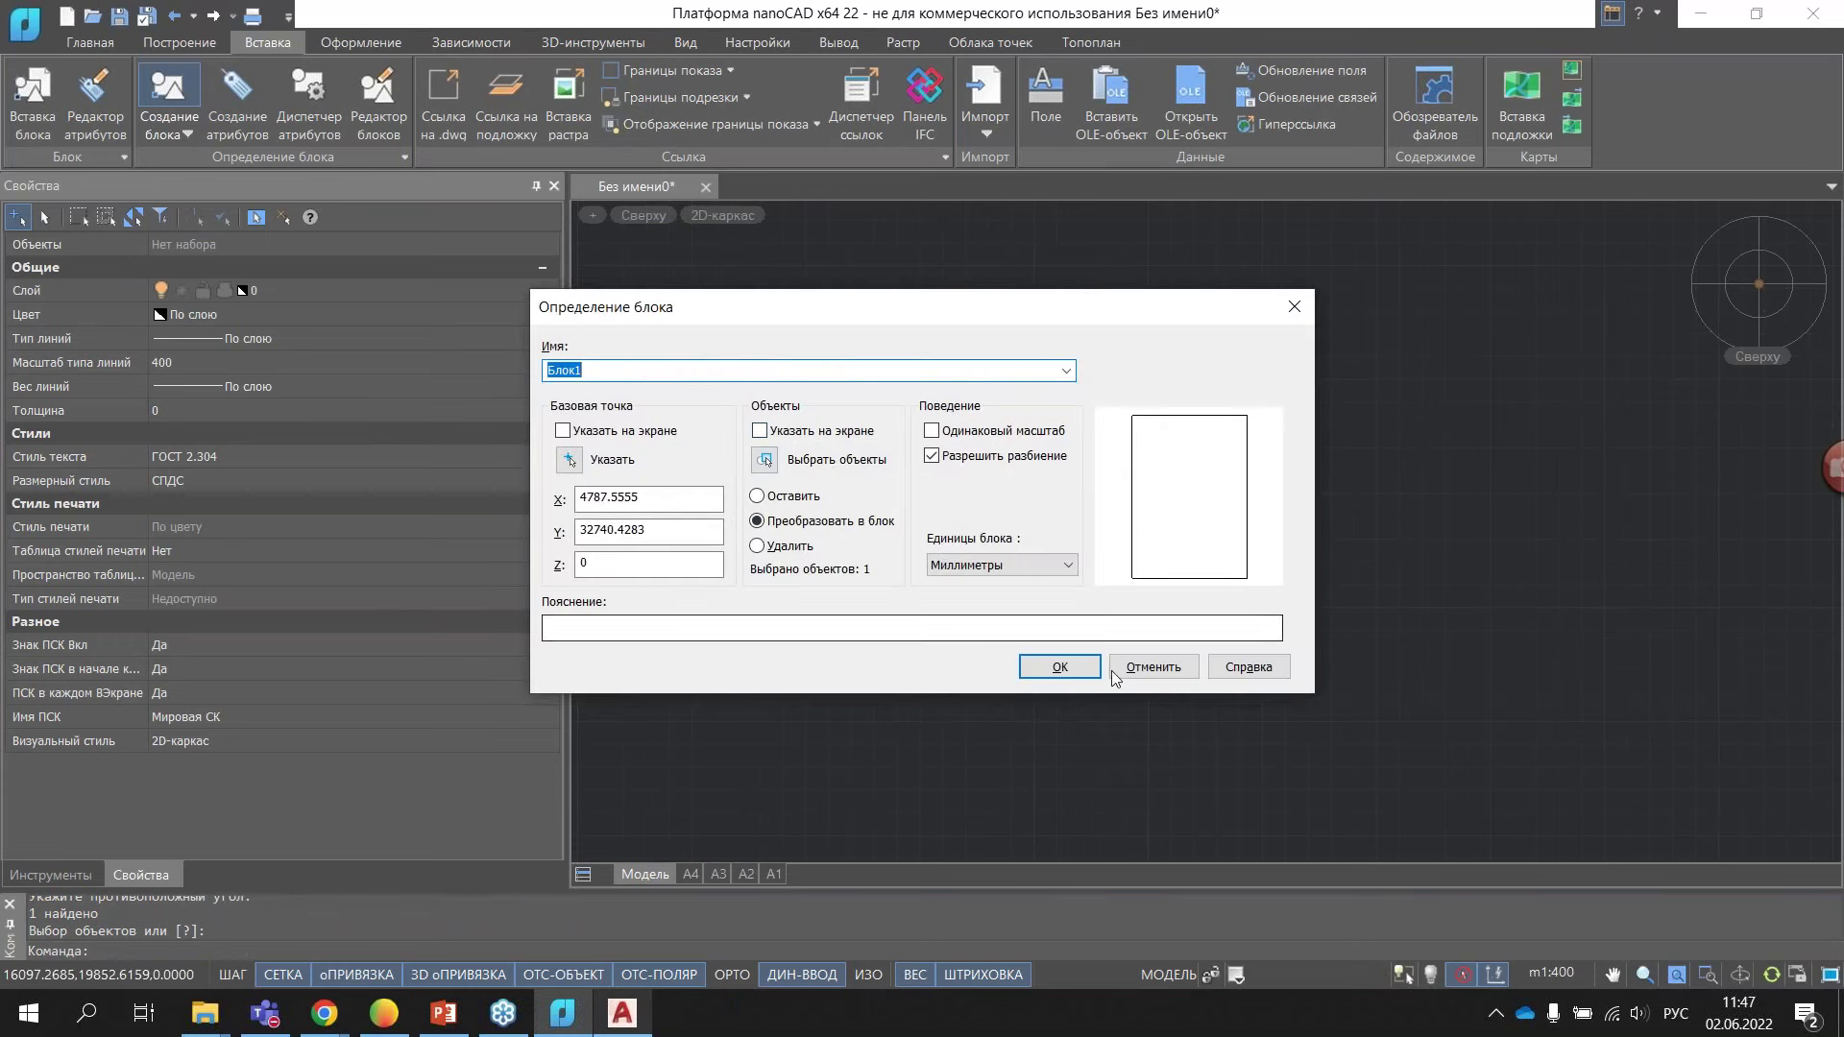
{"action": "left_click", "coordinate": [1073, 672]}
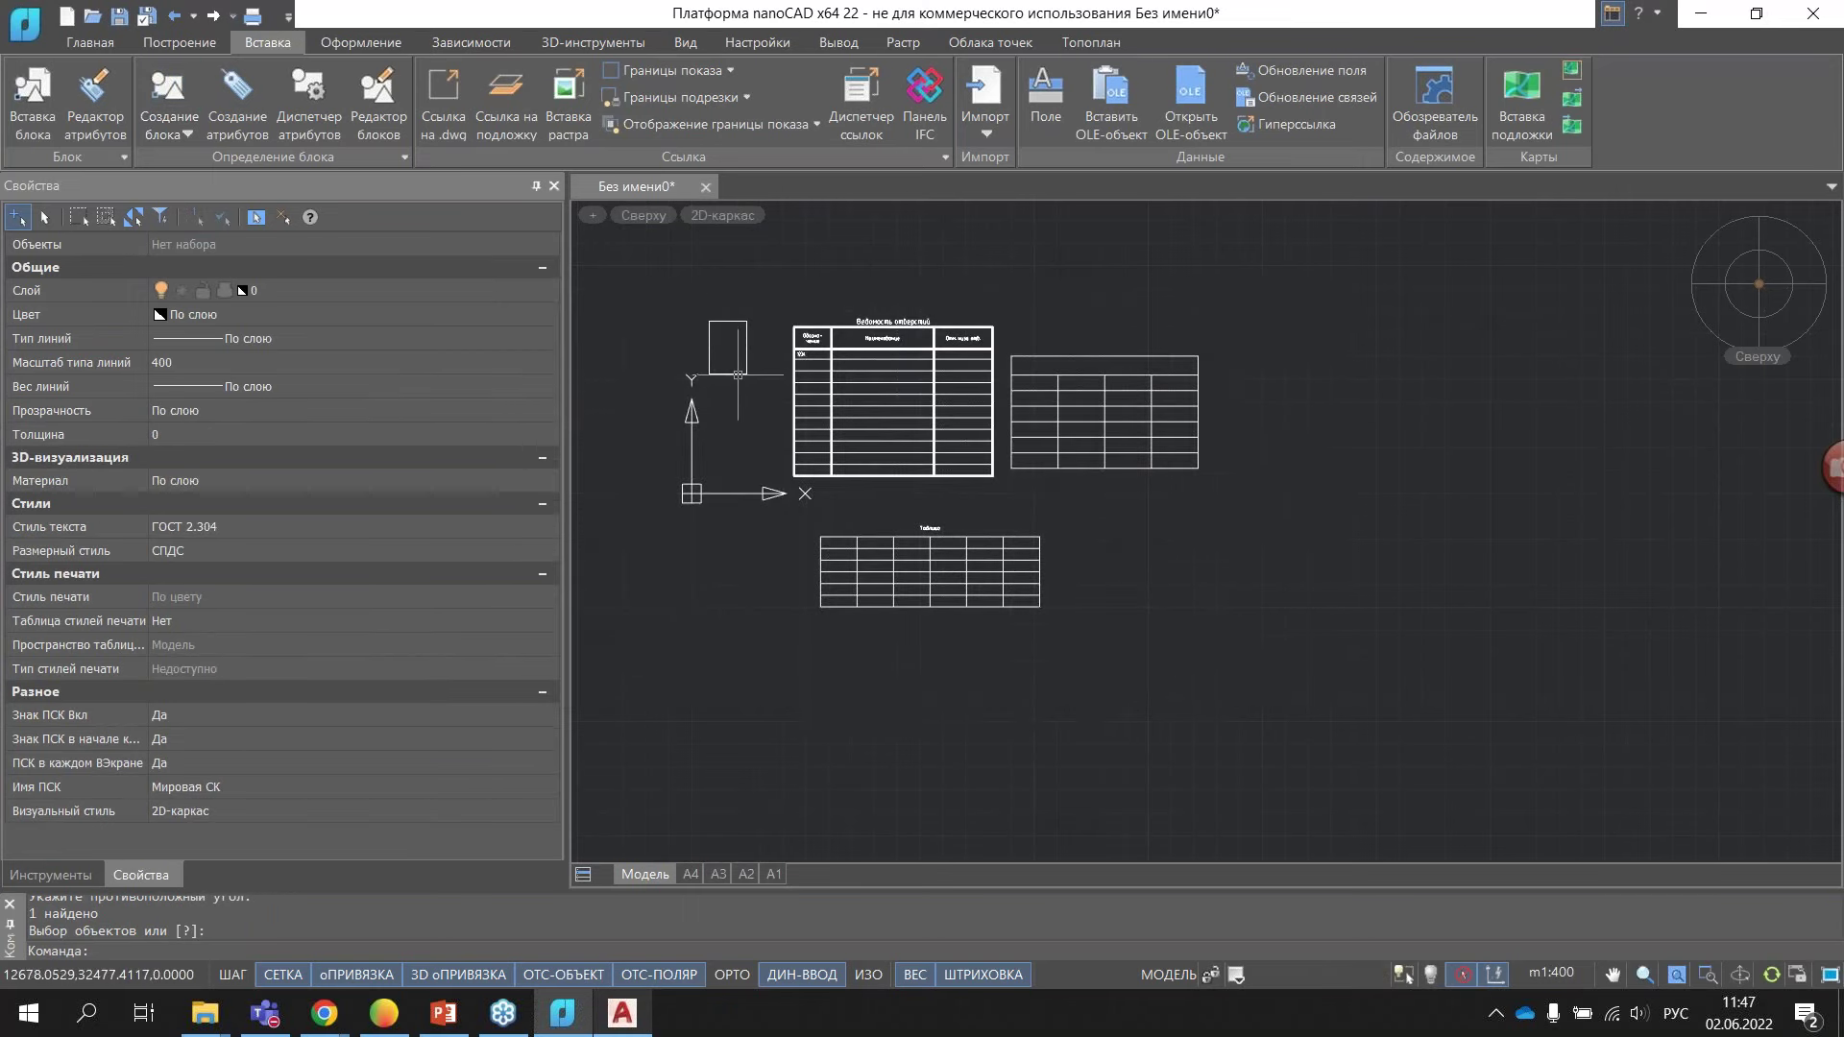
- Open Блок1 in the block editor, then select and deselect its rectangle
{"action": "double_click", "coordinate": [736, 375]}
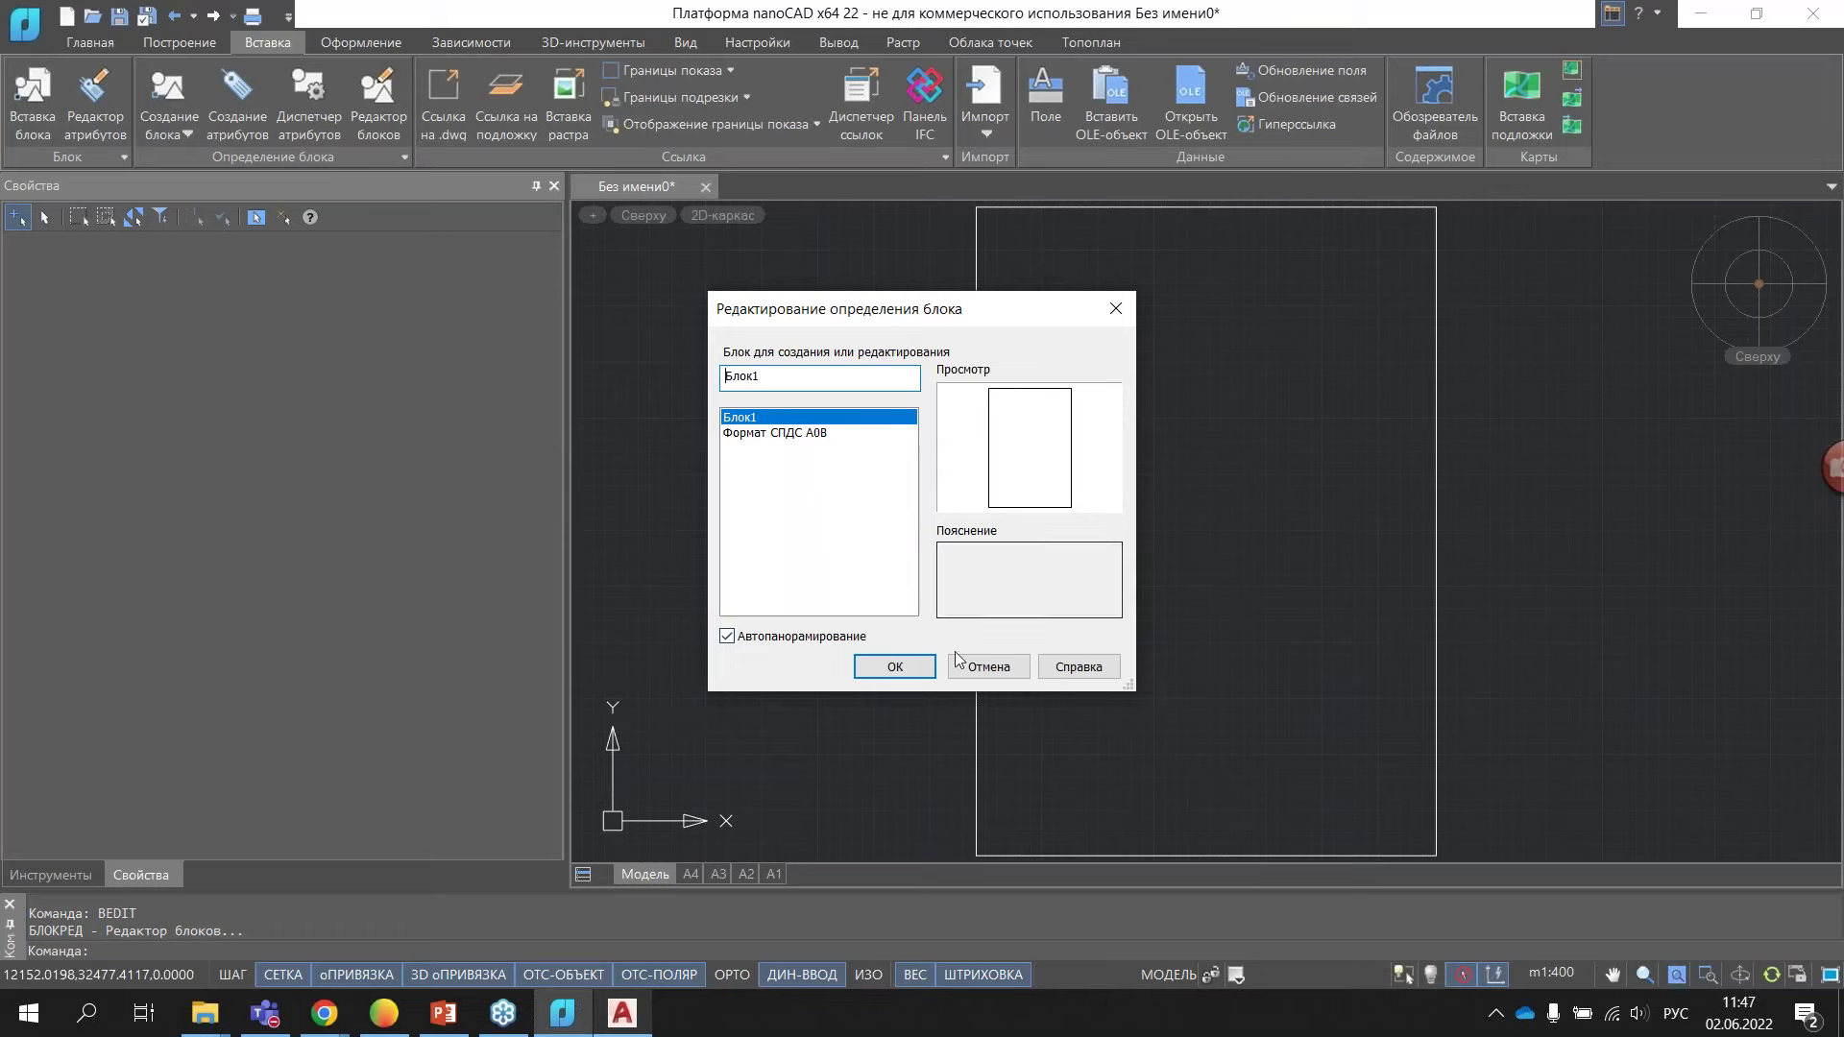
{"action": "left_click", "coordinate": [908, 672]}
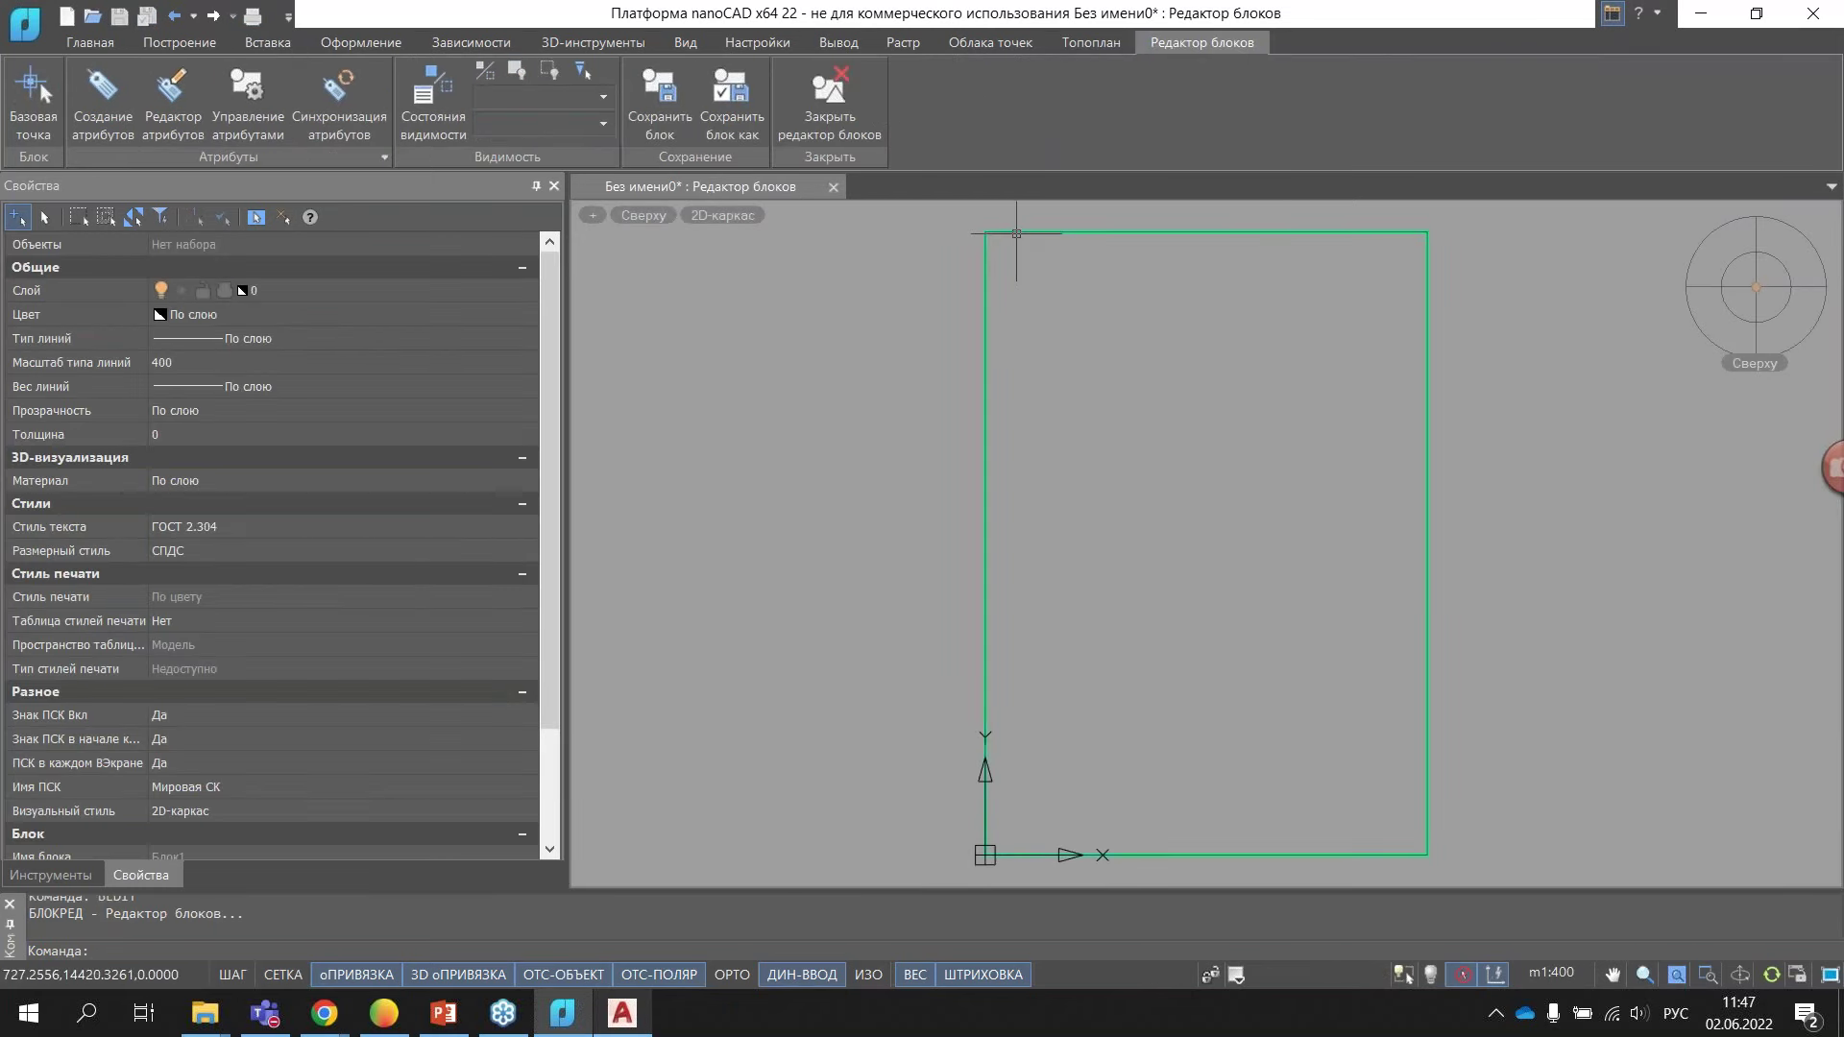
{"action": "left_click", "coordinate": [1016, 233]}
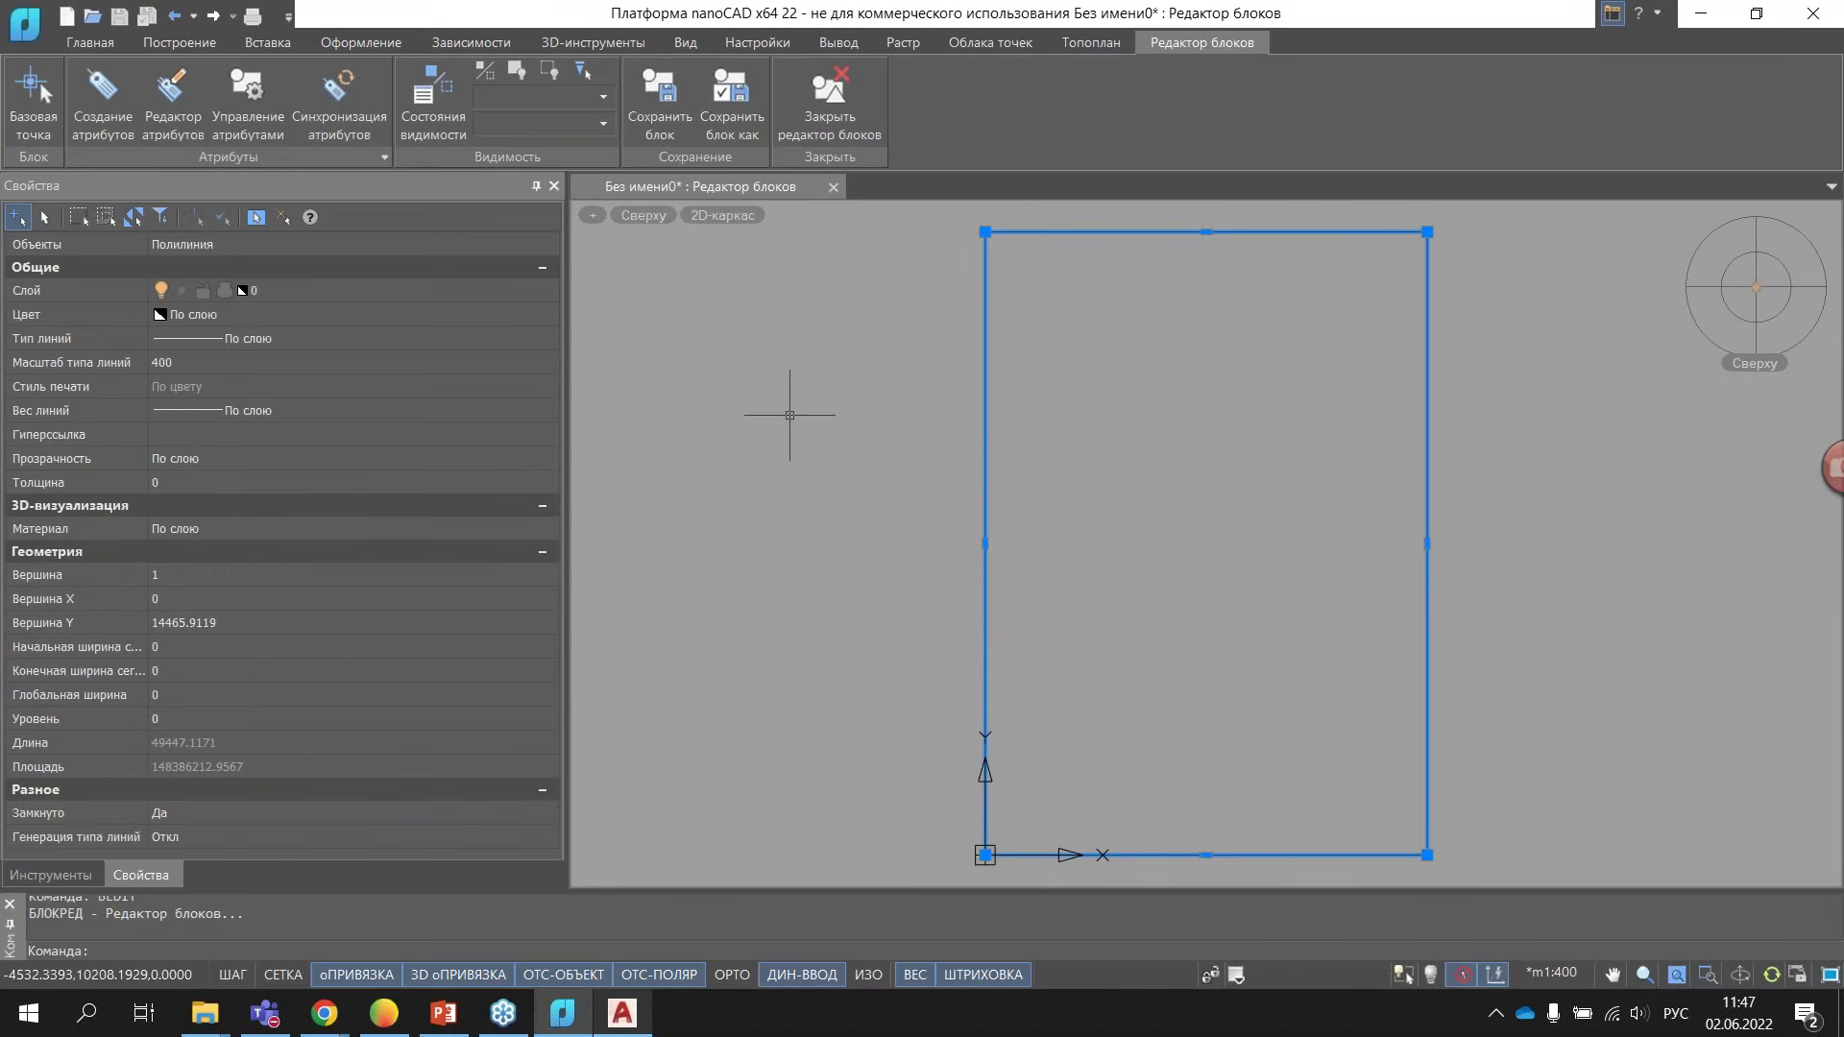
{"action": "key", "text": "Escape"}
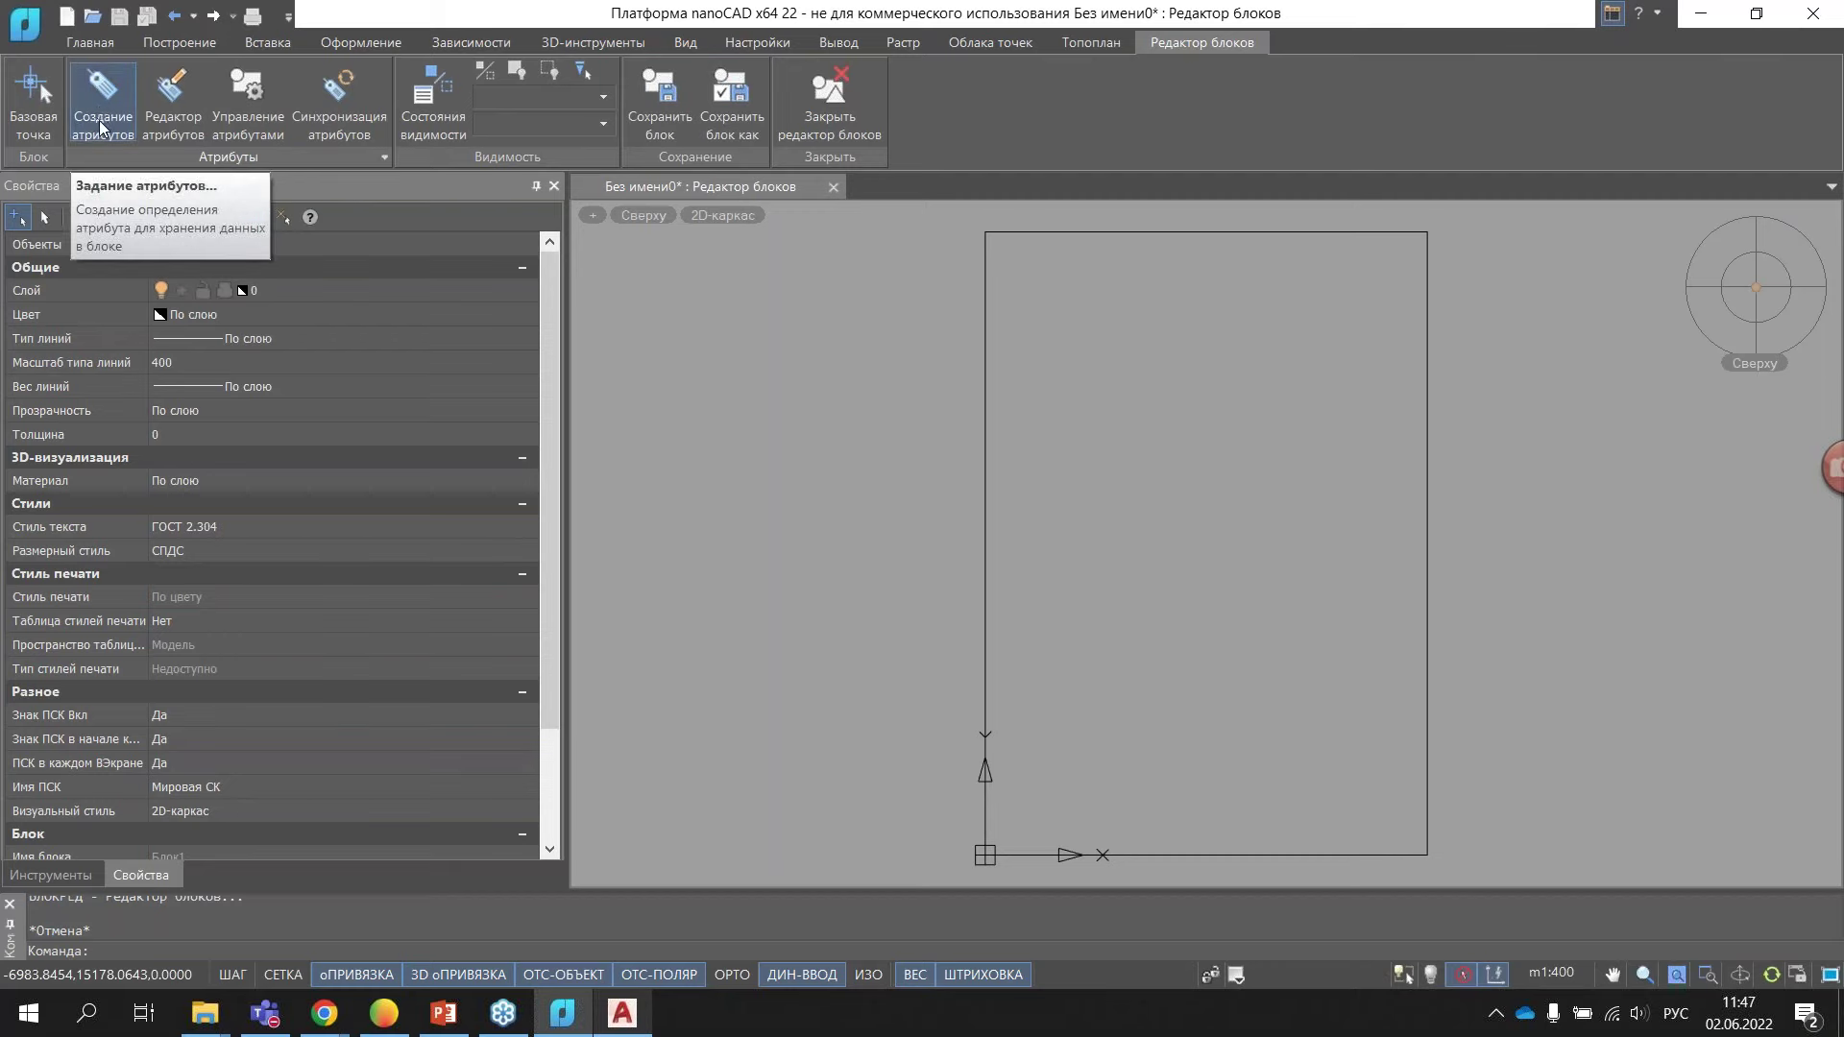
- Cancel the attribute definition, then close the block editor and answer the save prompt
{"action": "left_click", "coordinate": [97, 122]}
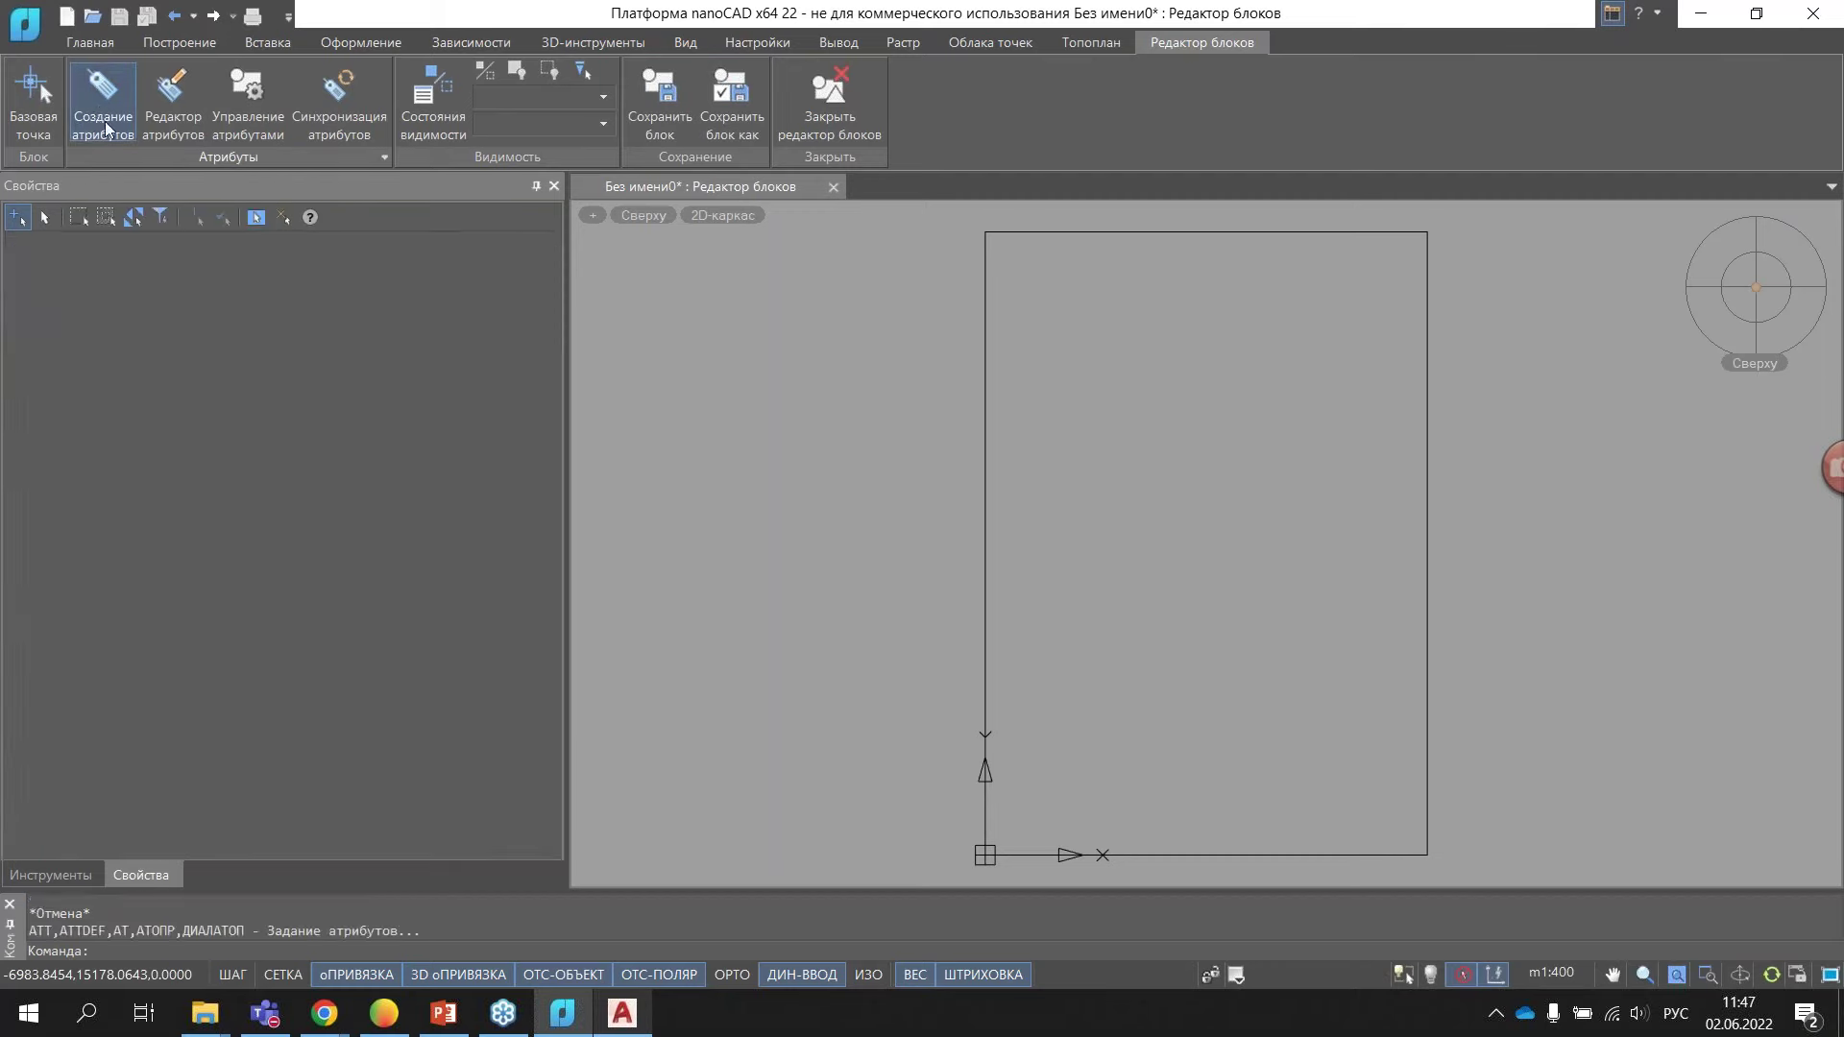
{"action": "left_click_drag", "start_coordinate": [841, 288], "coordinate": [842, 260]}
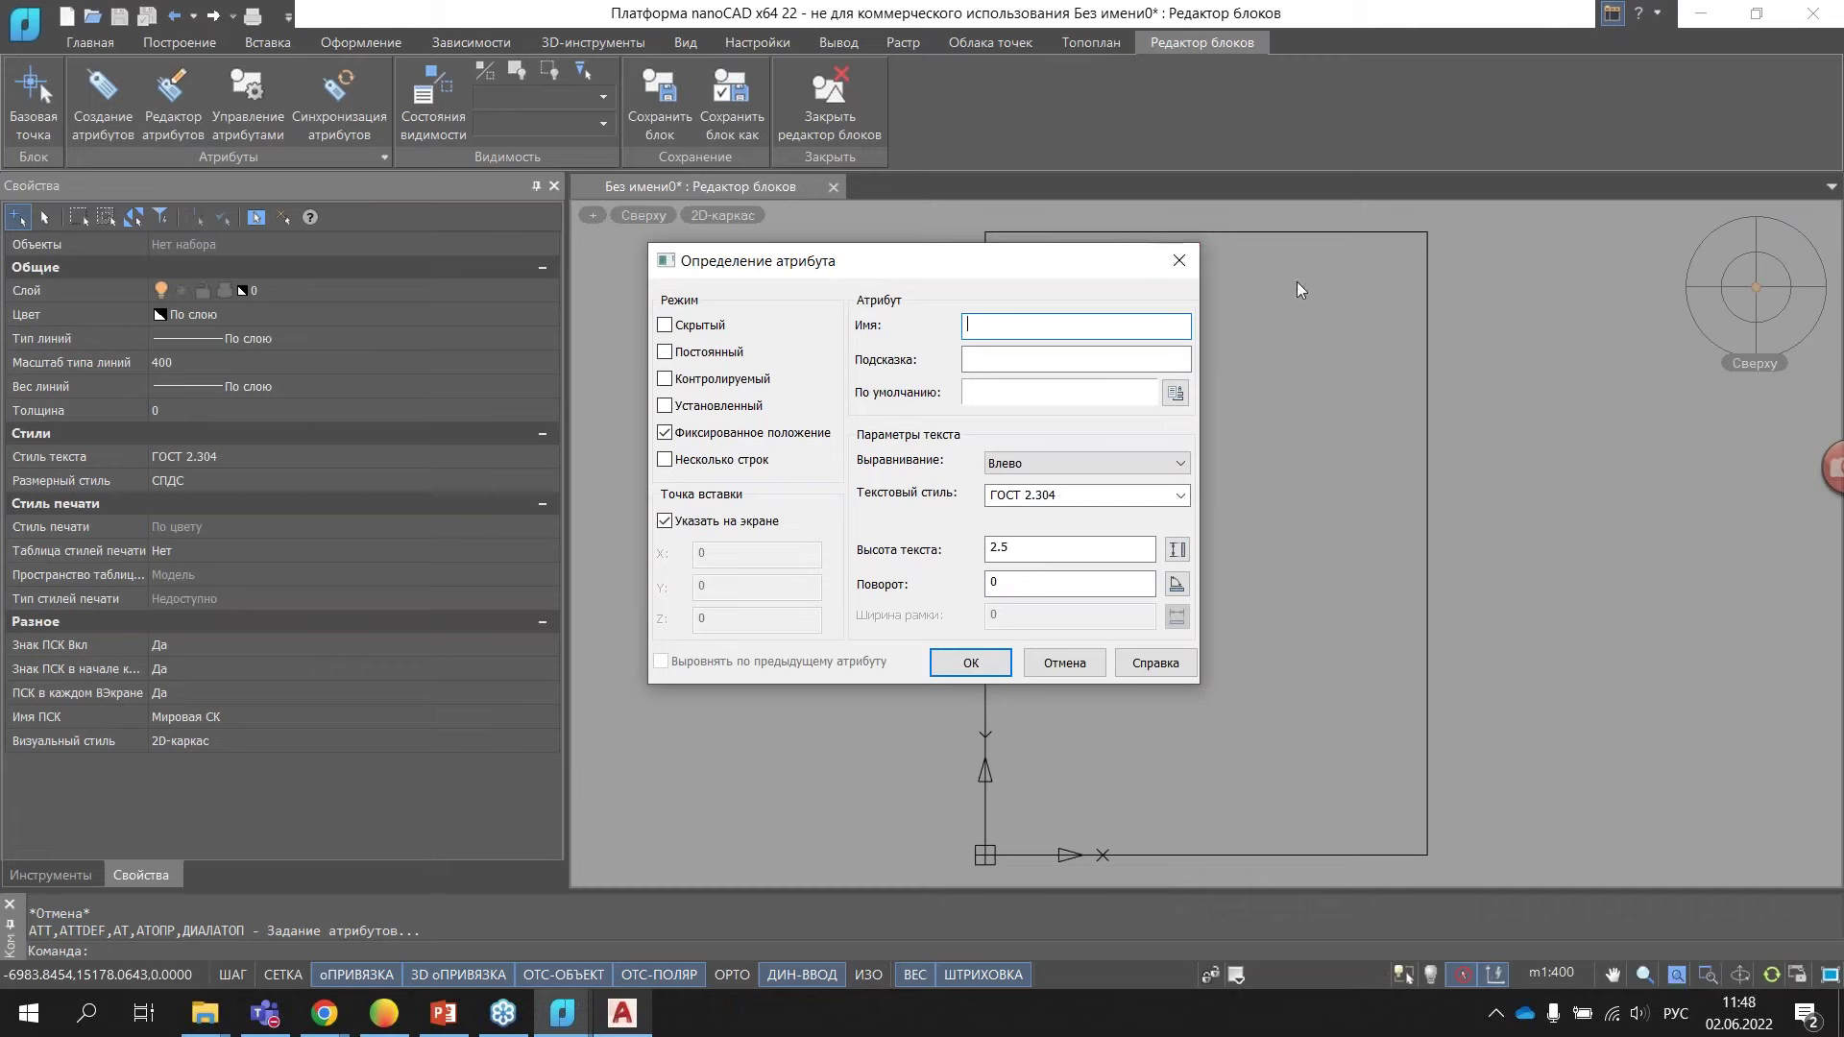
{"action": "left_click", "coordinate": [1184, 261]}
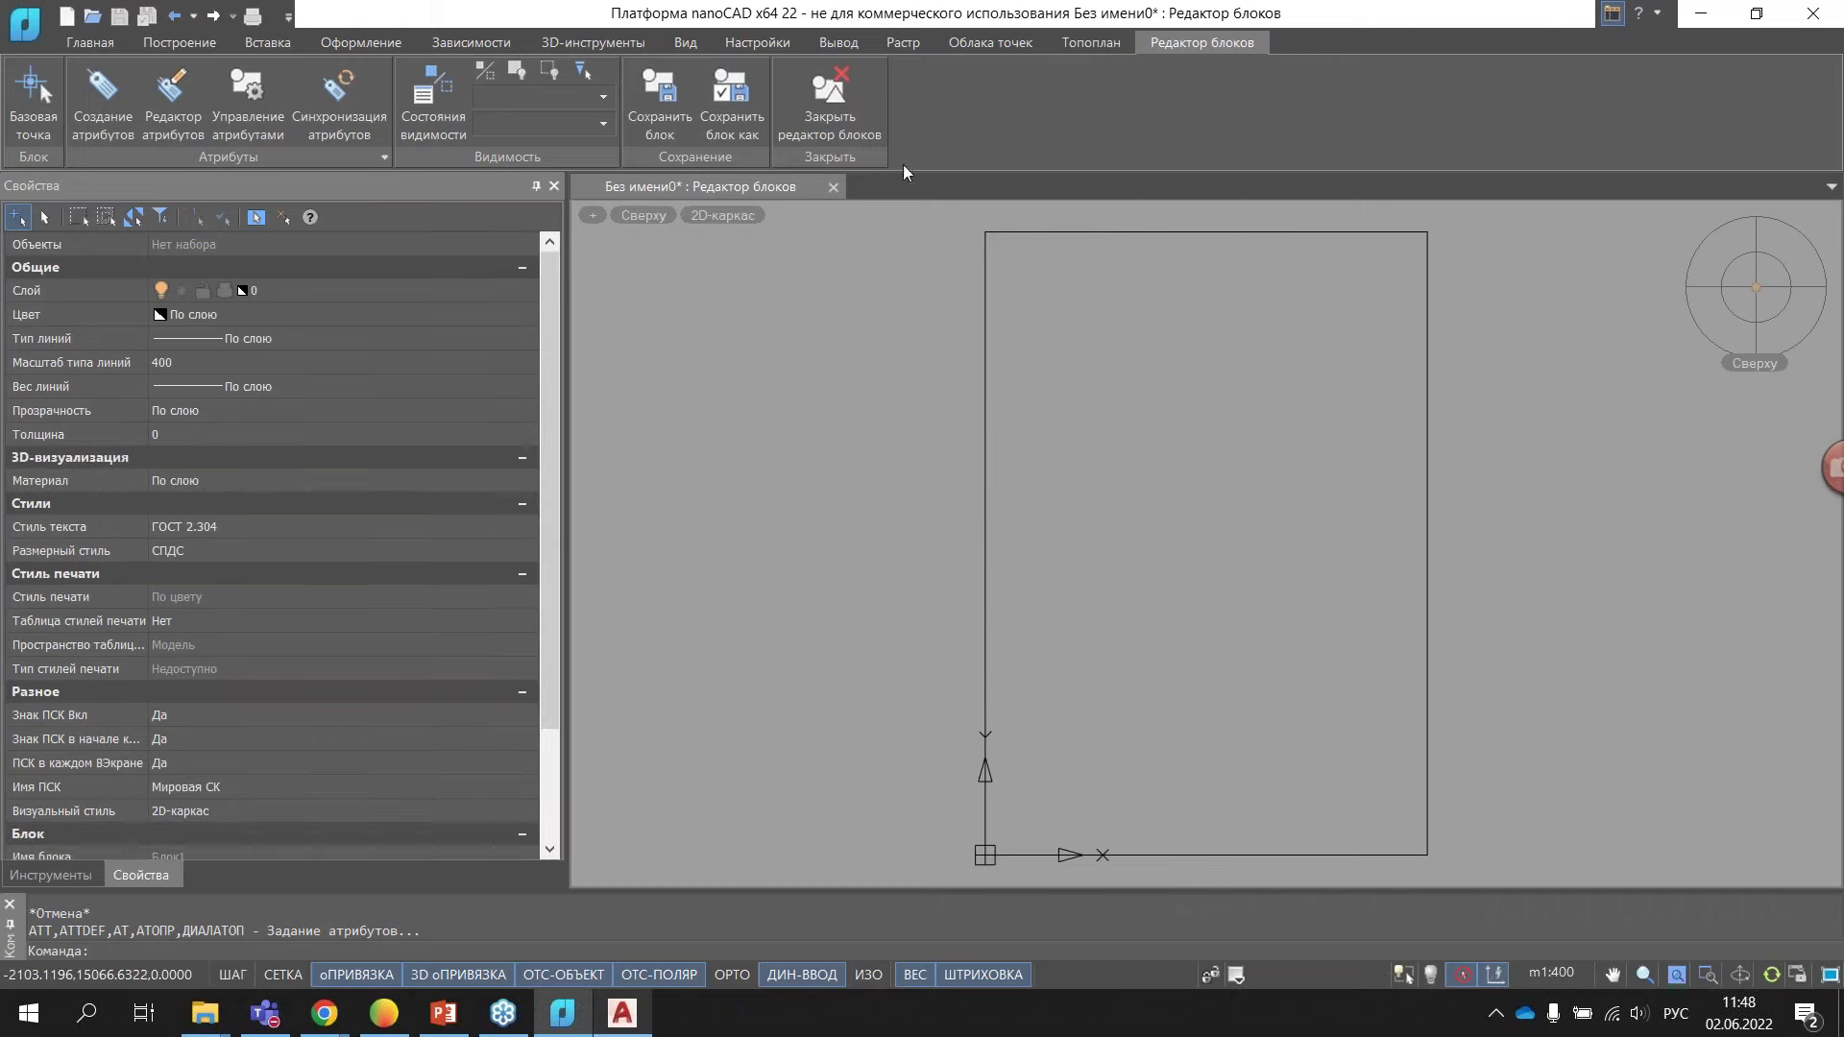
{"action": "left_click", "coordinate": [844, 134]}
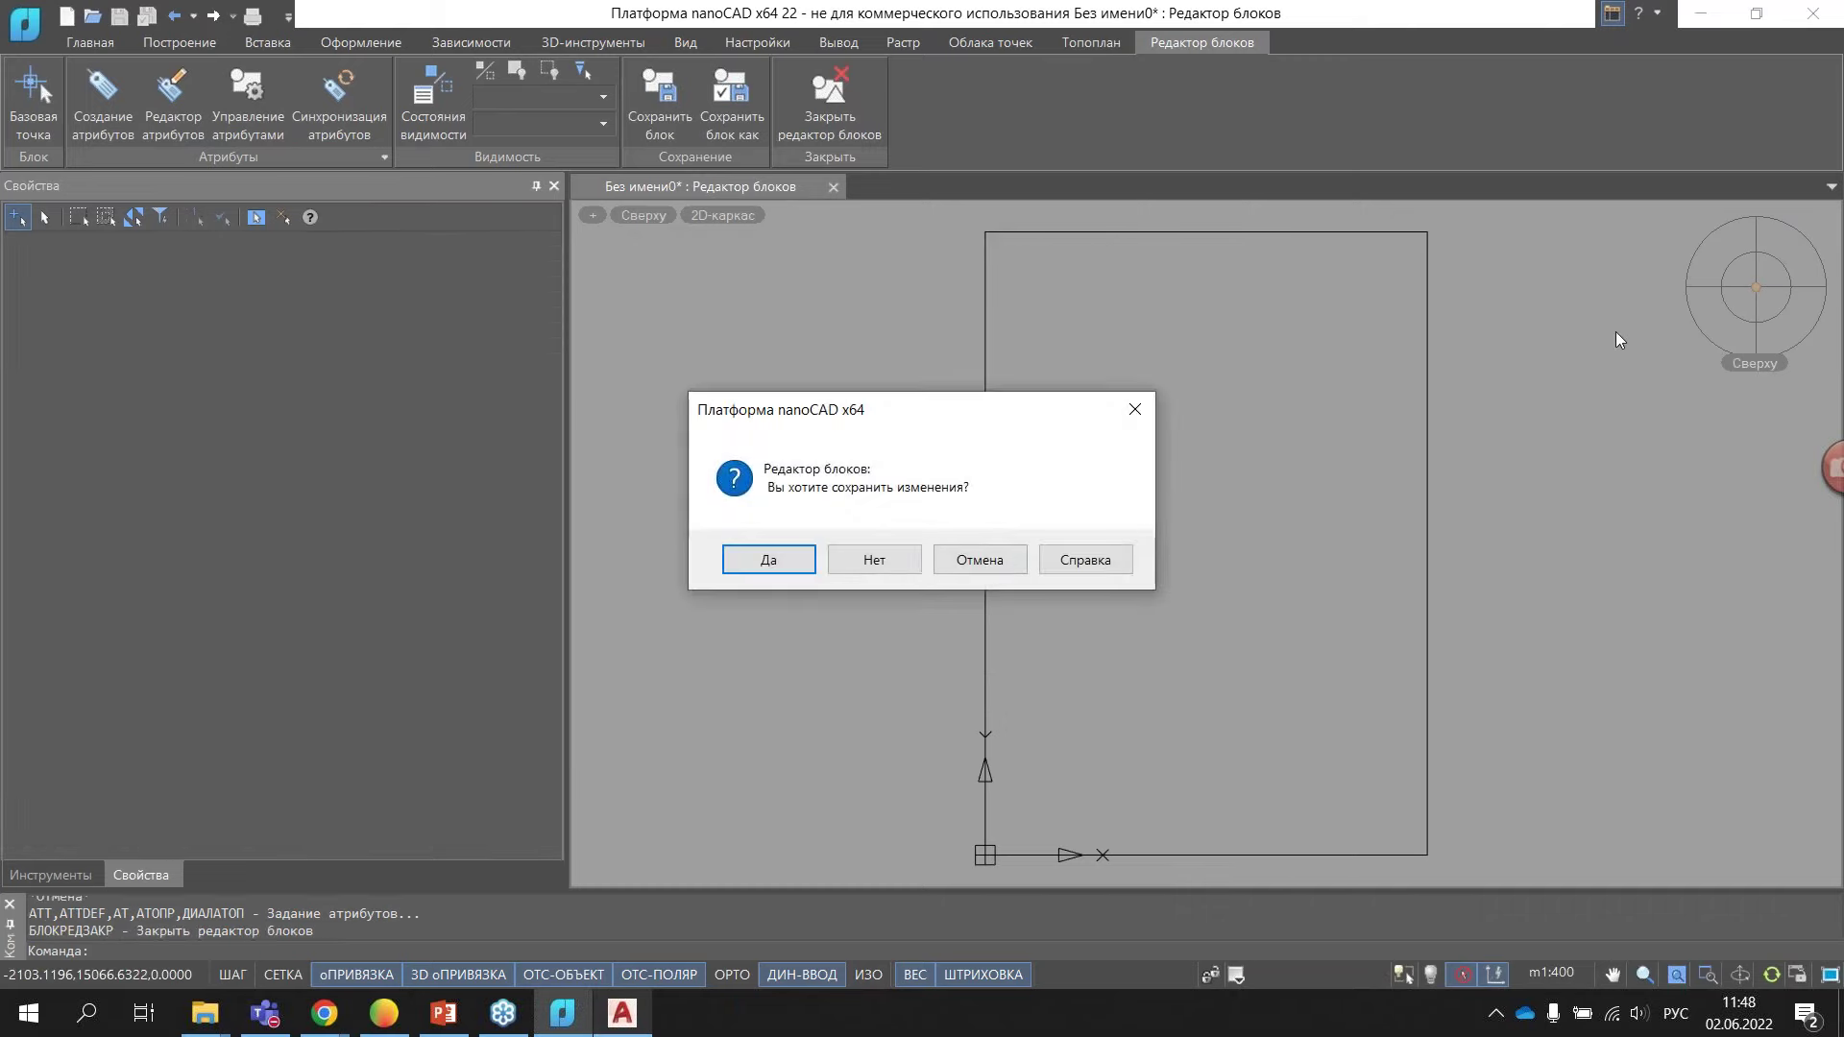
{"action": "left_click", "coordinate": [845, 562]}
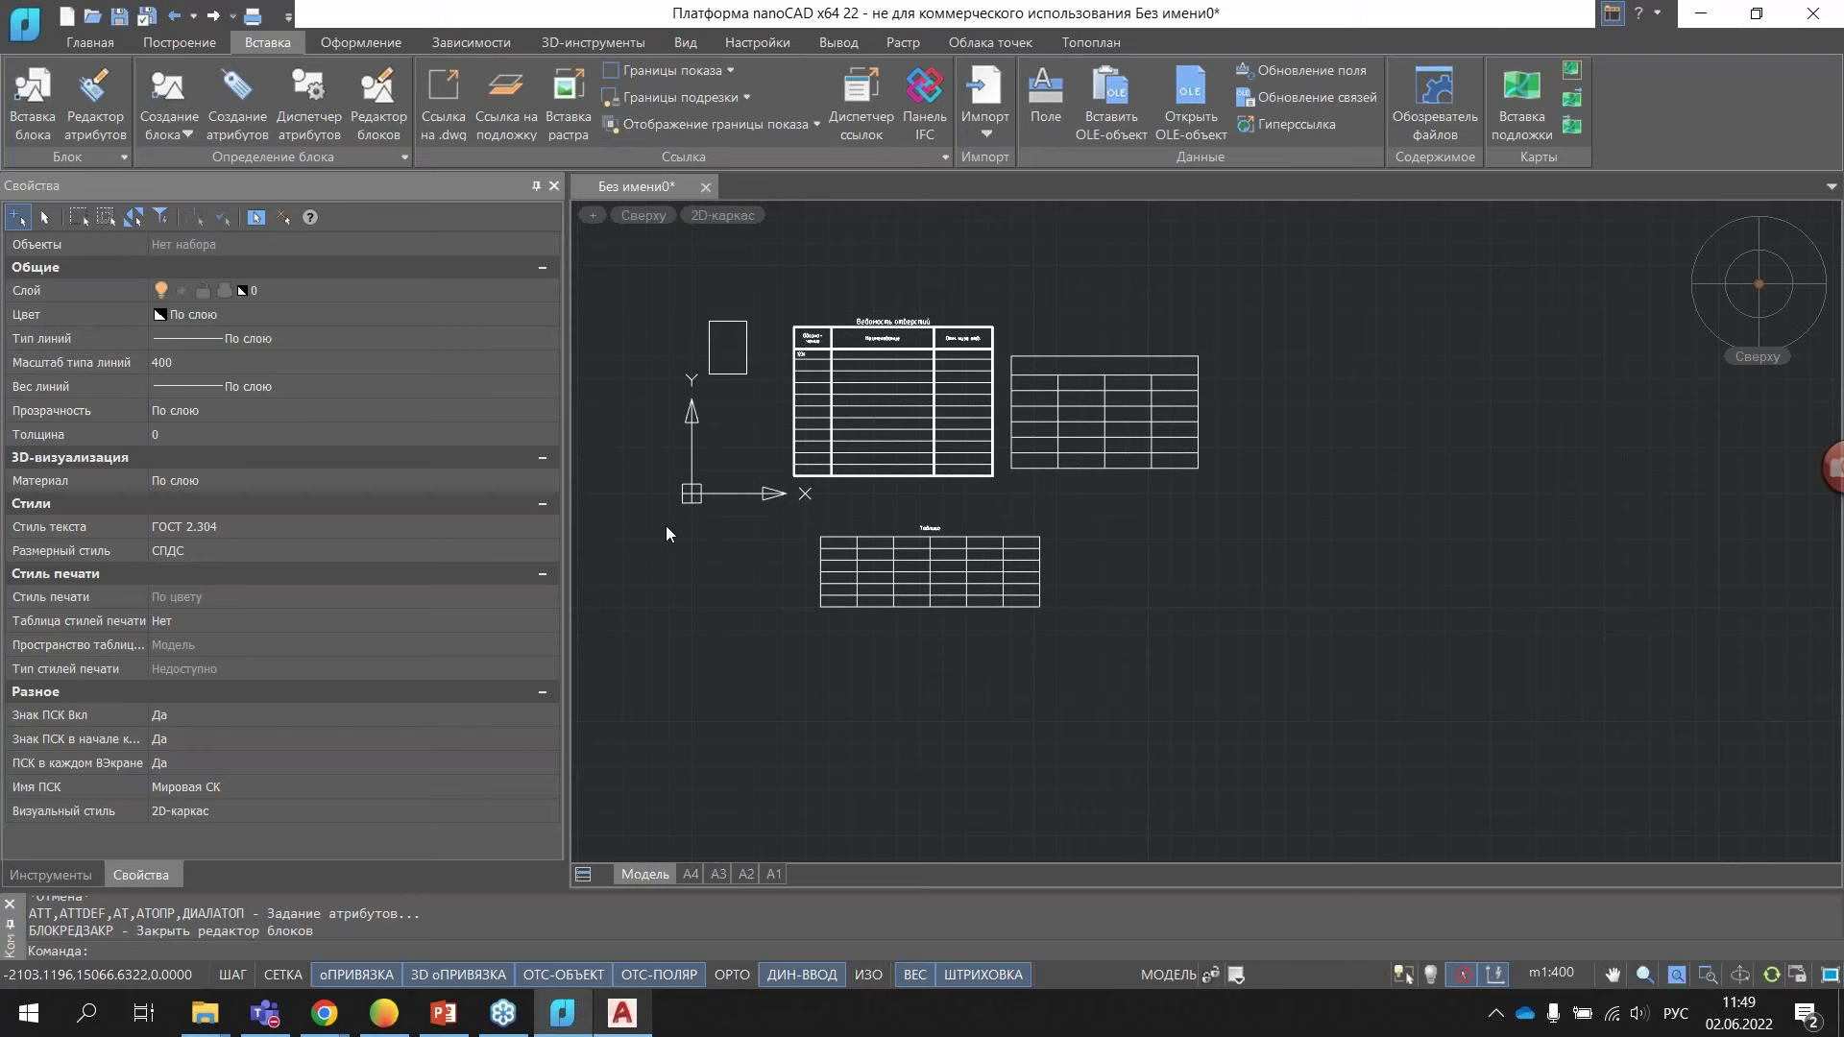
- Select the Блок1 block, then move to AutoCAD's Рабочая компоновка drawing to draw a circle
{"action": "left_click", "coordinate": [710, 328]}
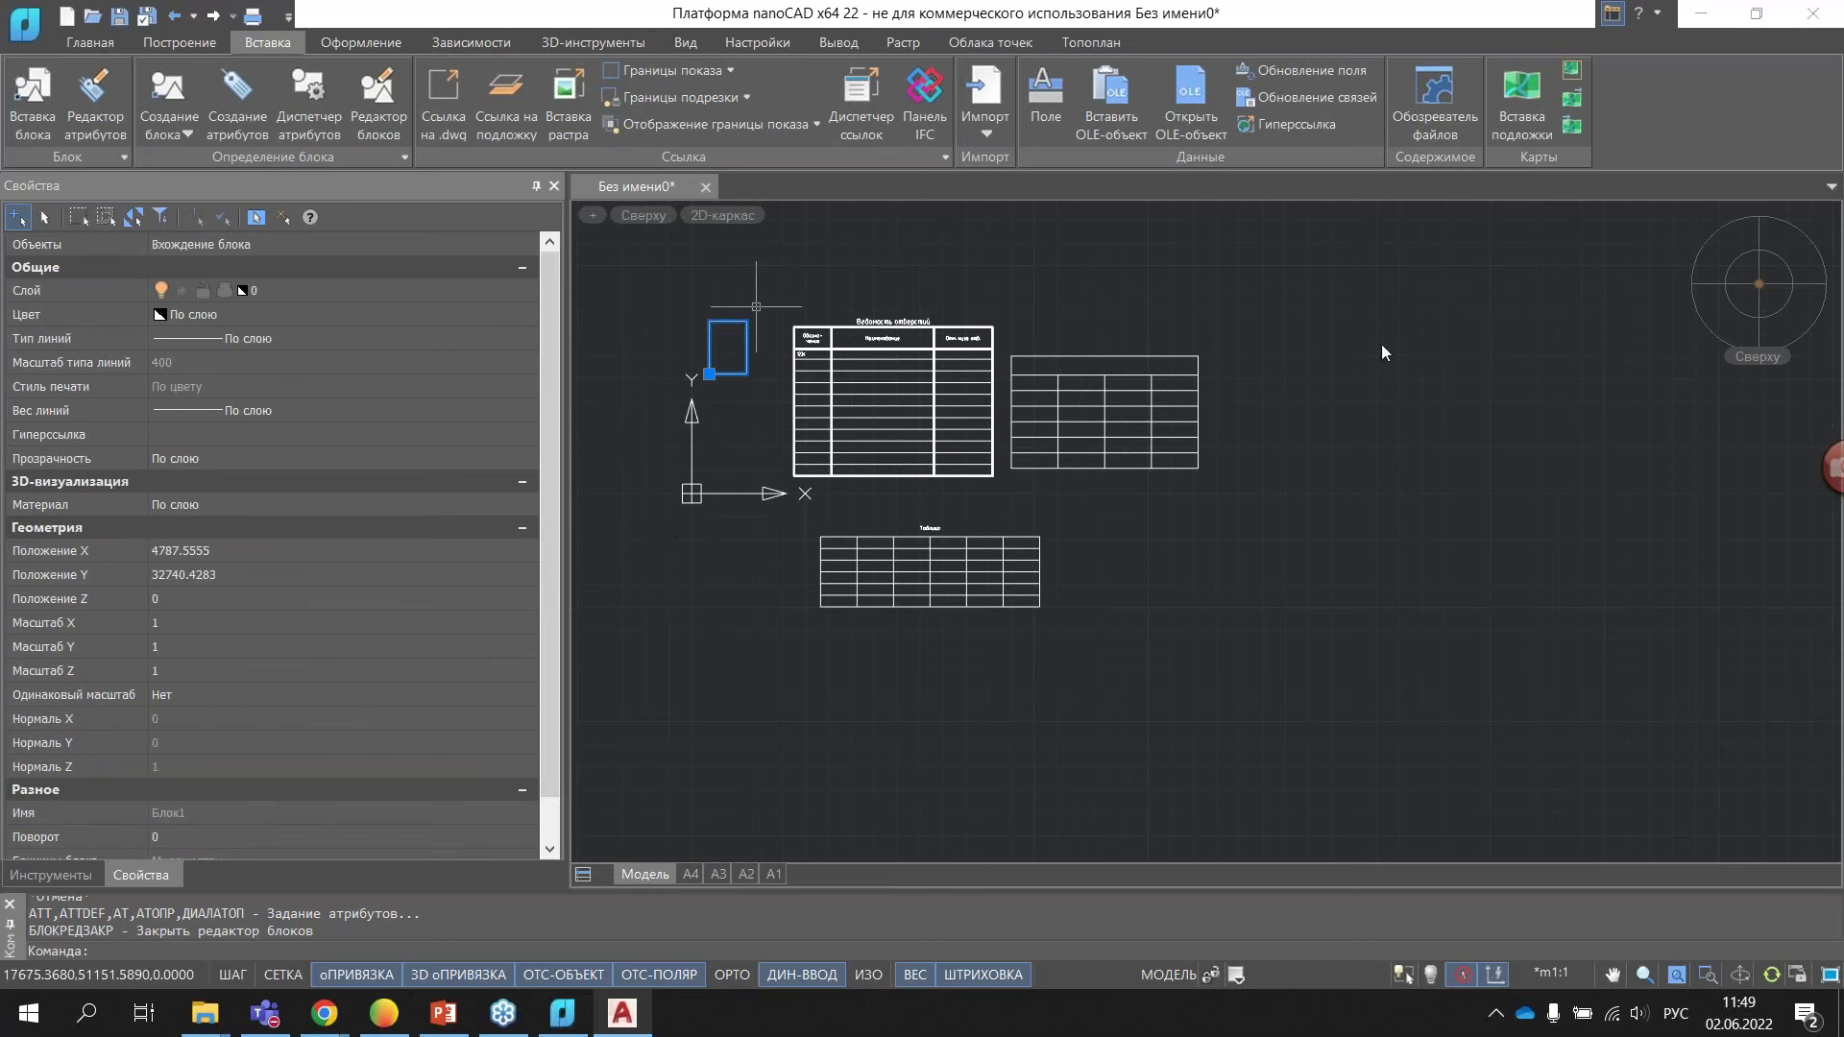
{"action": "left_click", "coordinate": [622, 1013]}
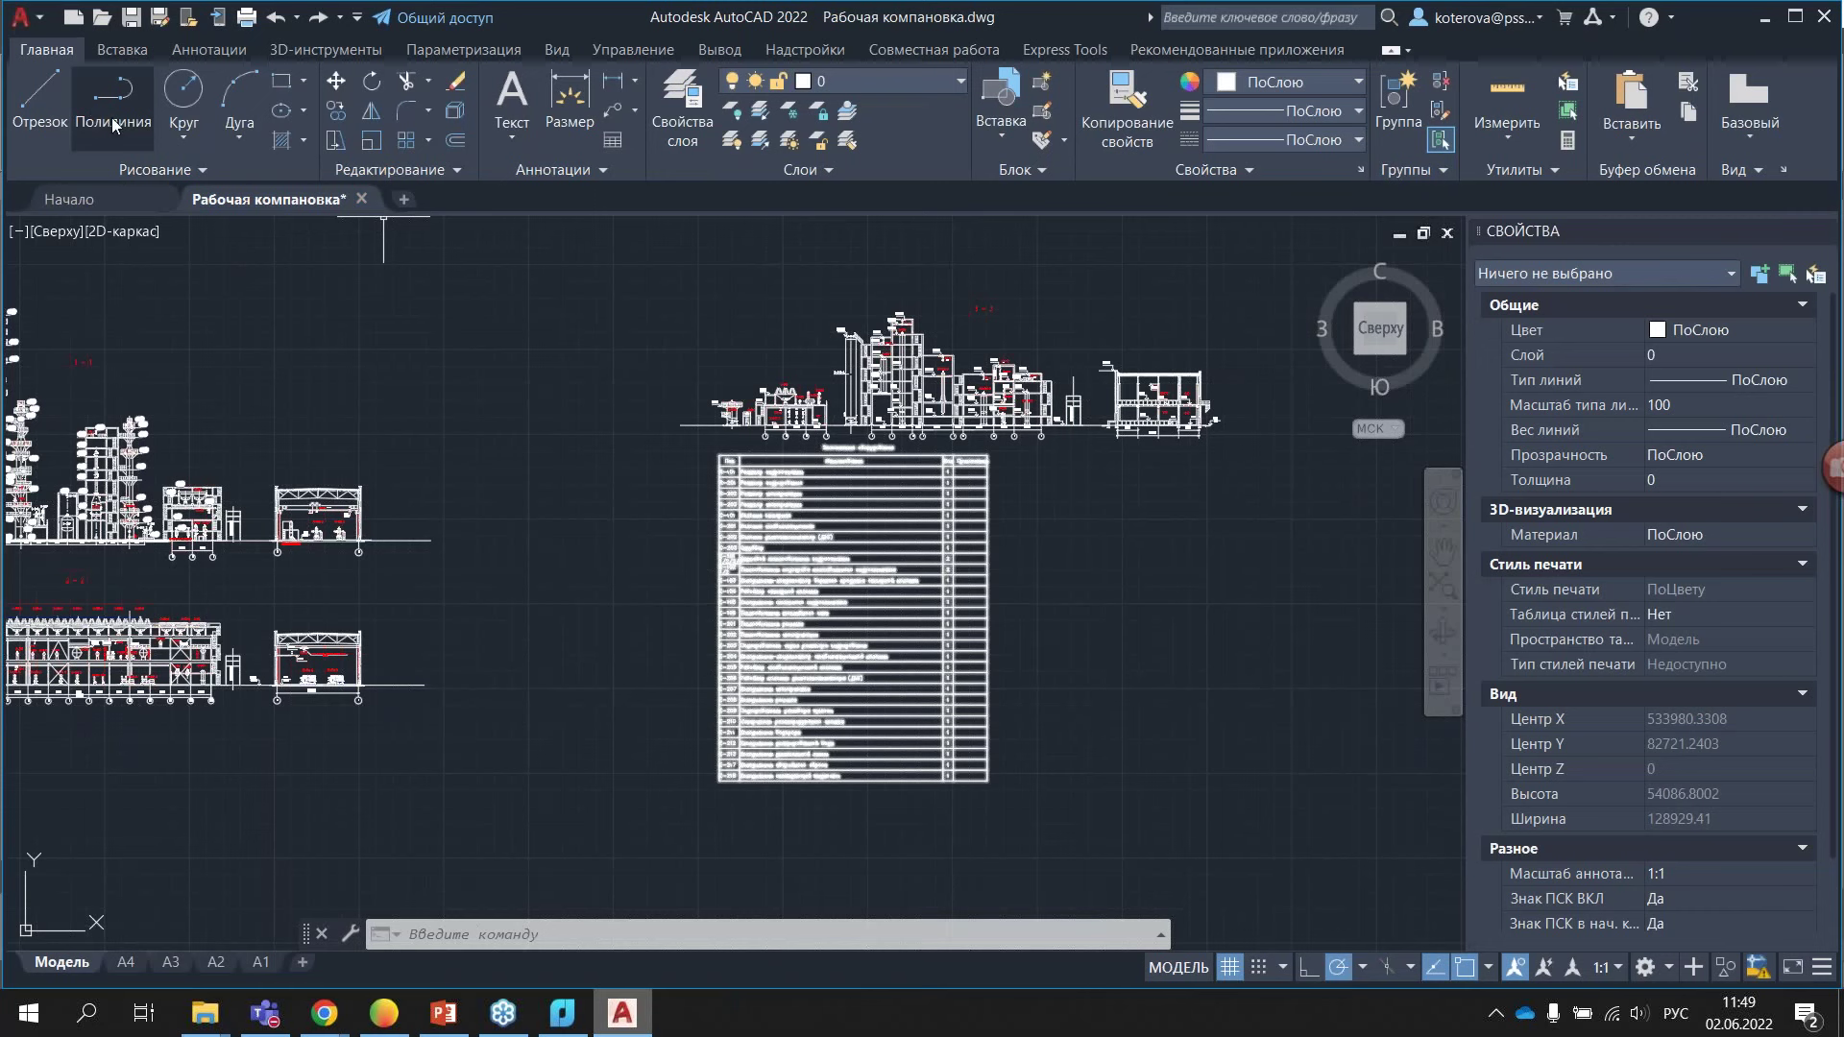
{"action": "left_click", "coordinate": [176, 101]}
- Draw a circle left of the elevation views and window-select it
{"action": "left_click", "coordinate": [413, 335]}
{"action": "left_click", "coordinate": [474, 373]}
{"action": "left_click", "coordinate": [248, 227]}
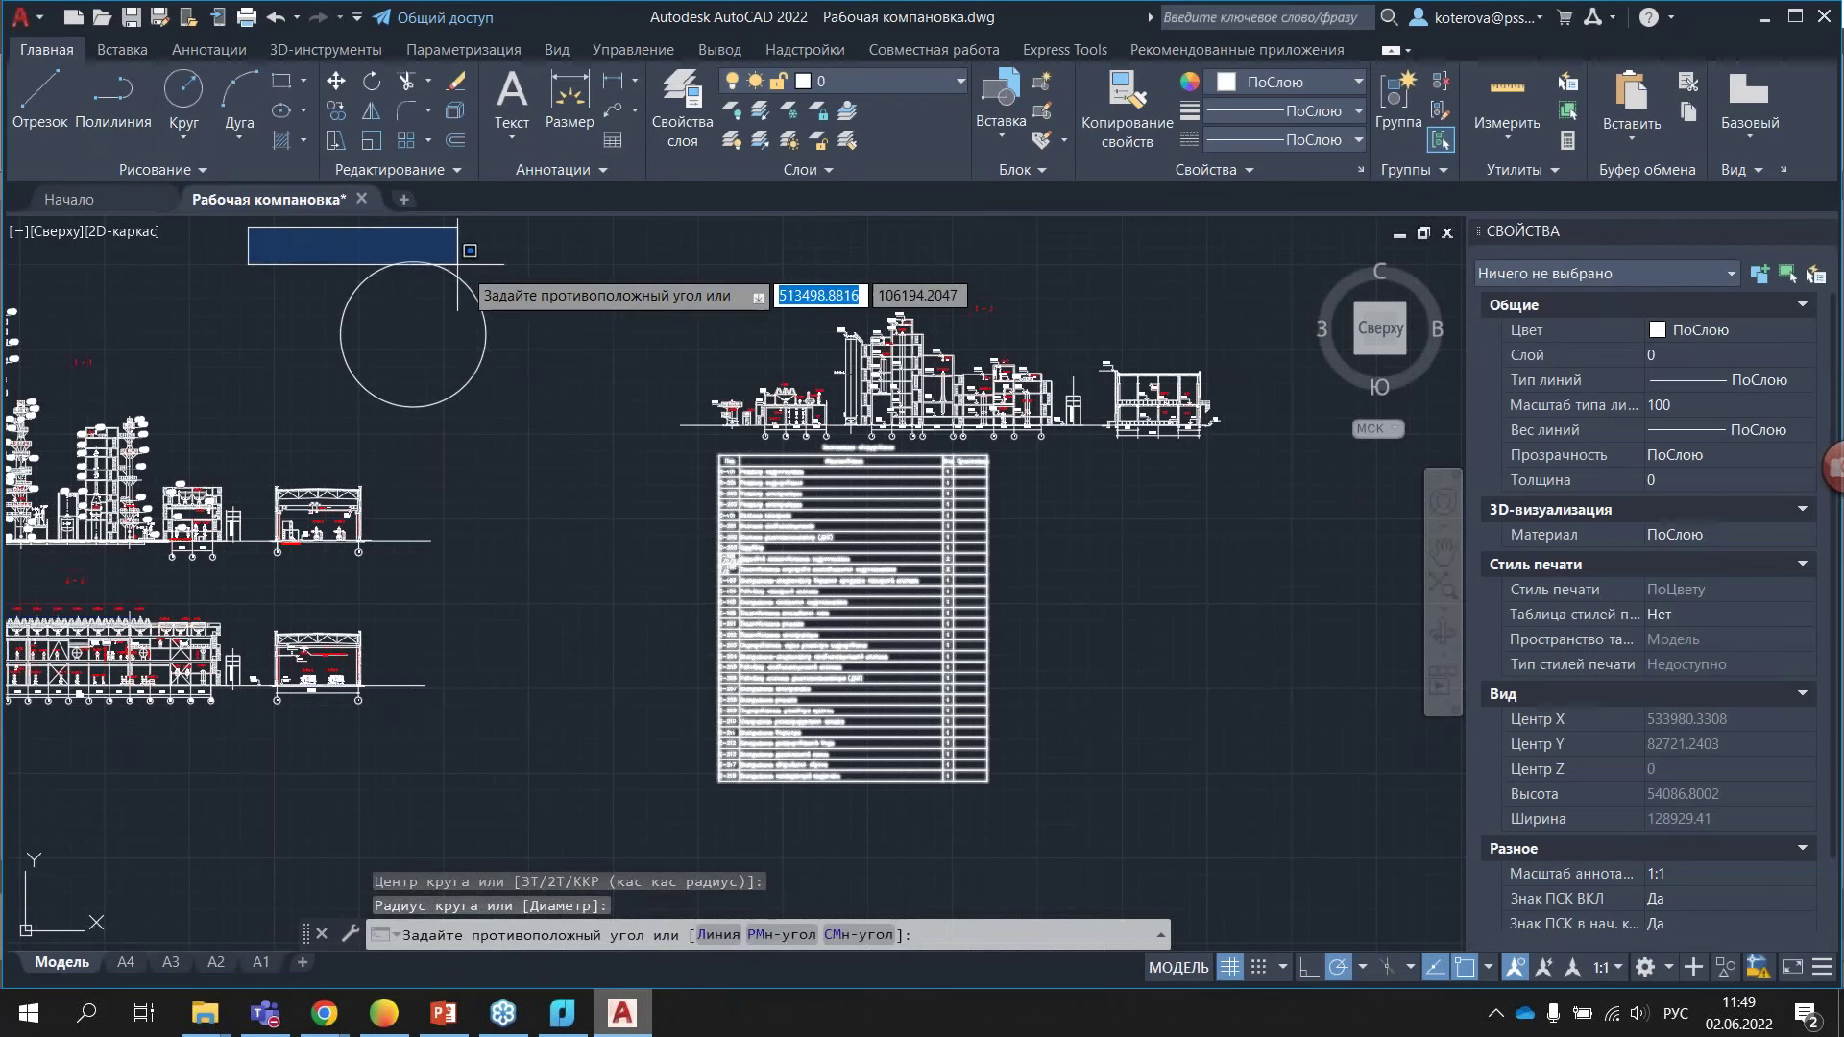
{"action": "left_click", "coordinate": [526, 444]}
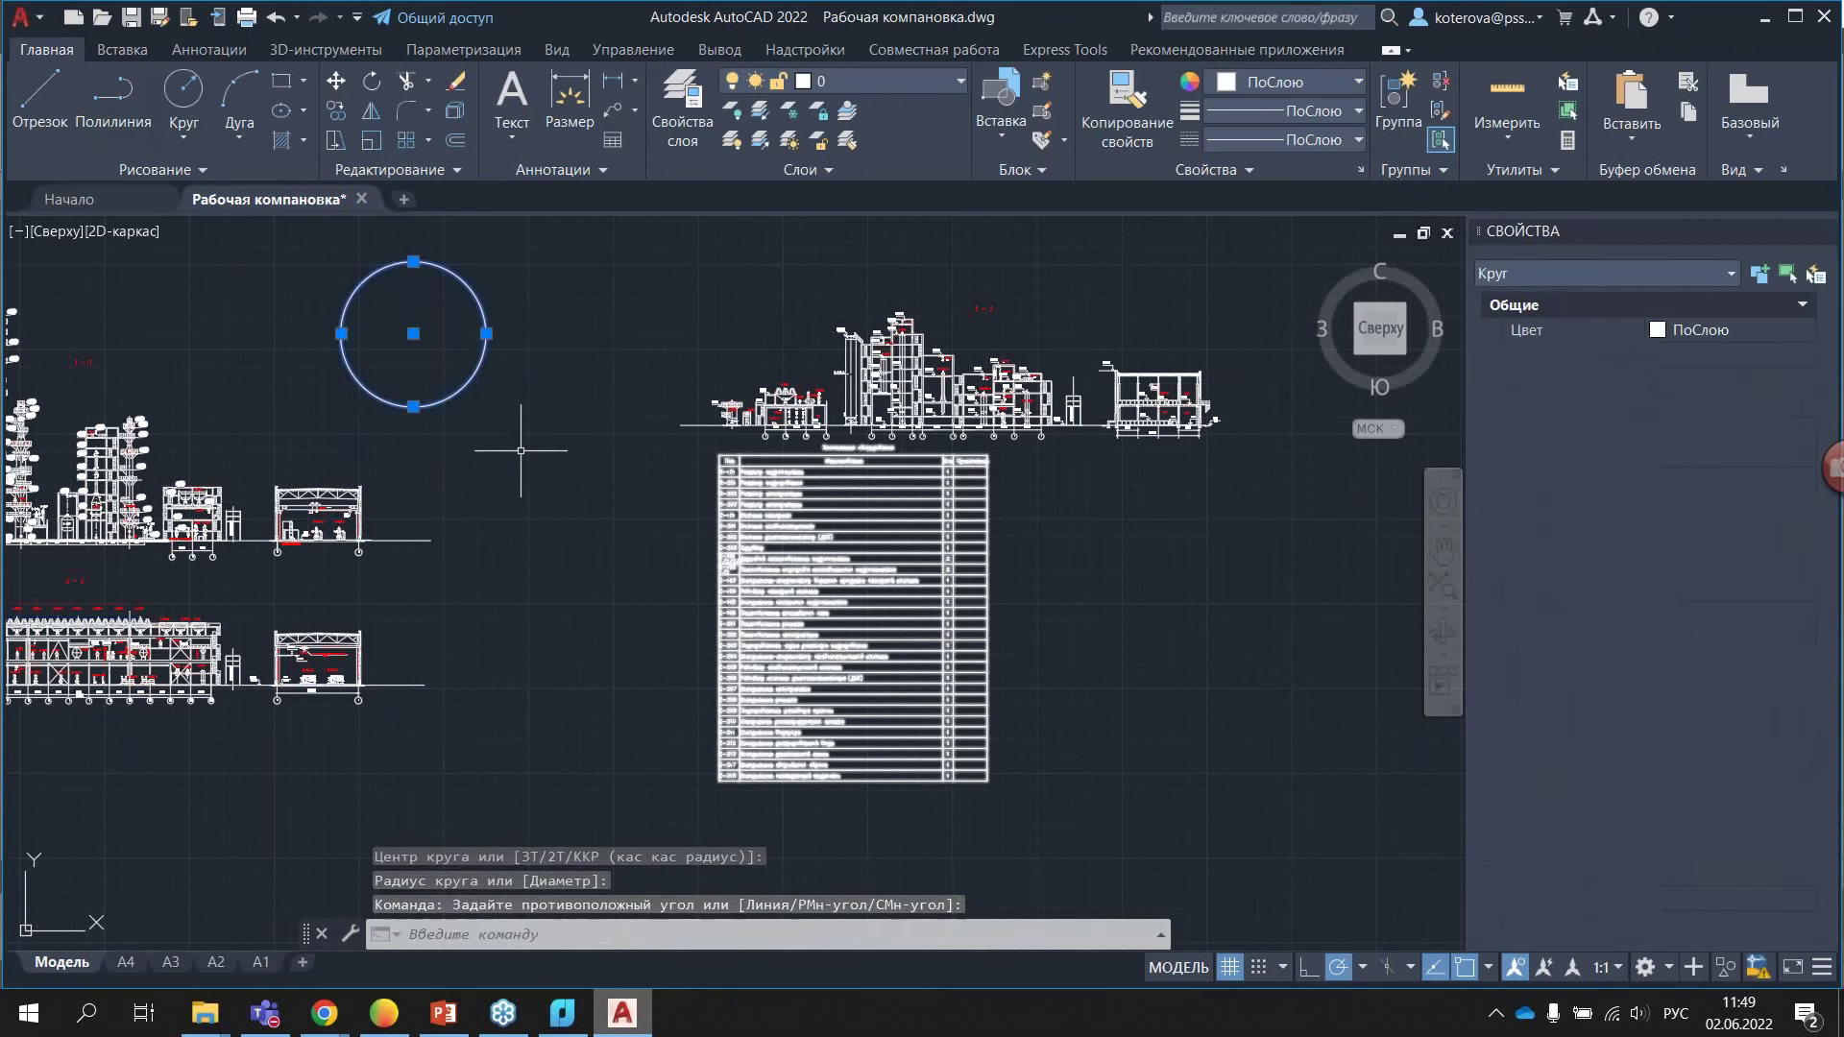
- Start a block definition named Блок1 with its base point at the circle's top
{"action": "left_click", "coordinate": [120, 52]}
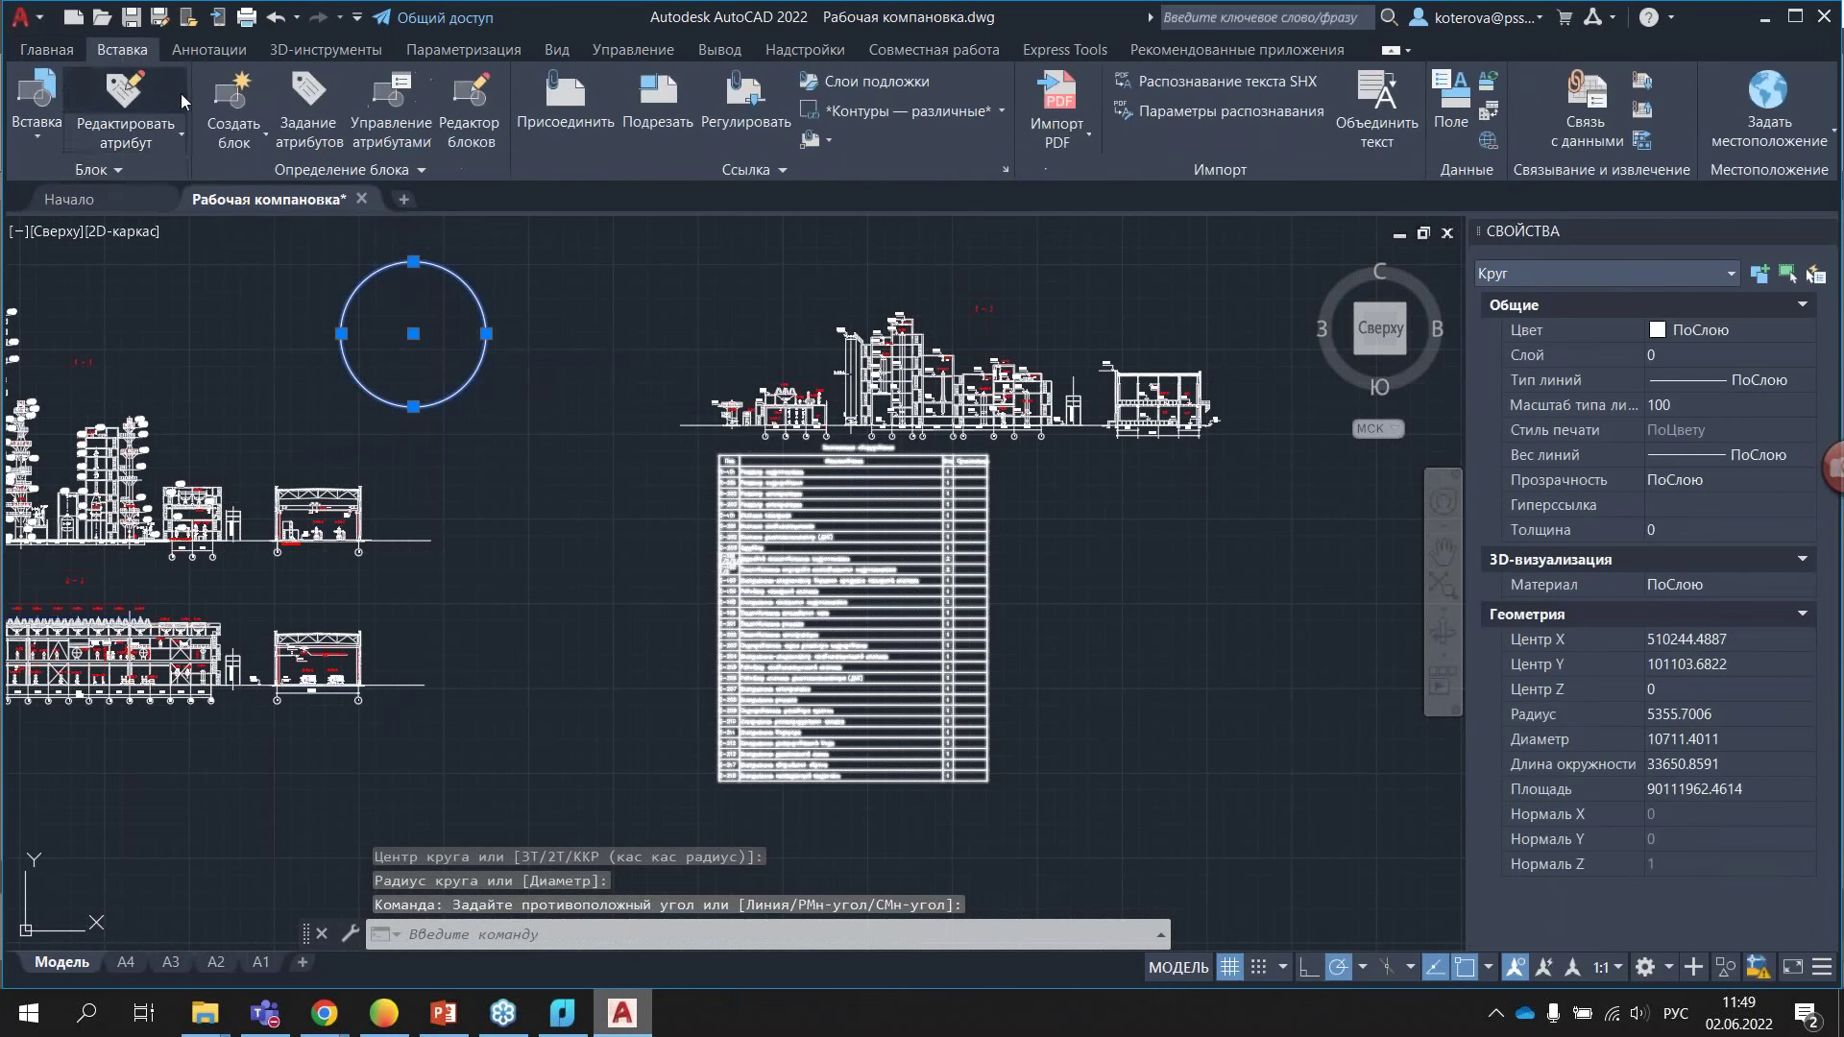
{"action": "left_click", "coordinate": [236, 136]}
{"action": "left_click", "coordinate": [298, 171]}
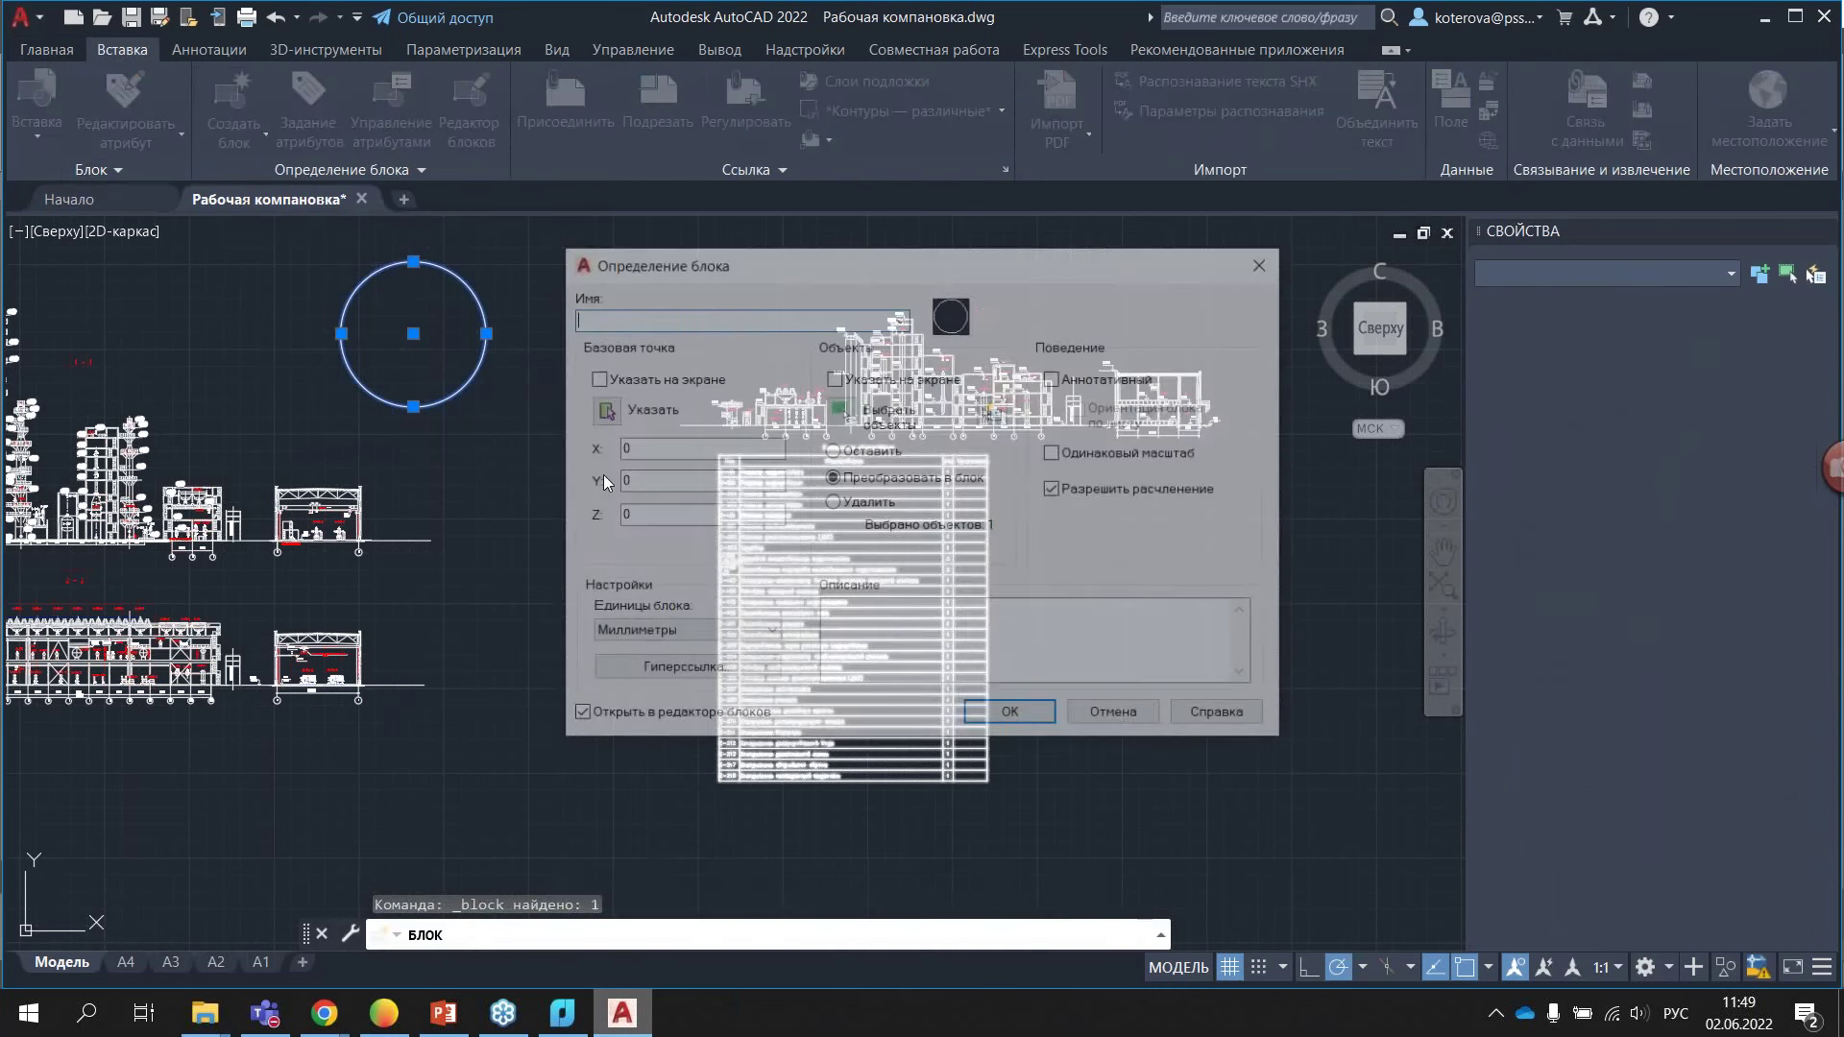
{"action": "type", "text": "Блок1"}
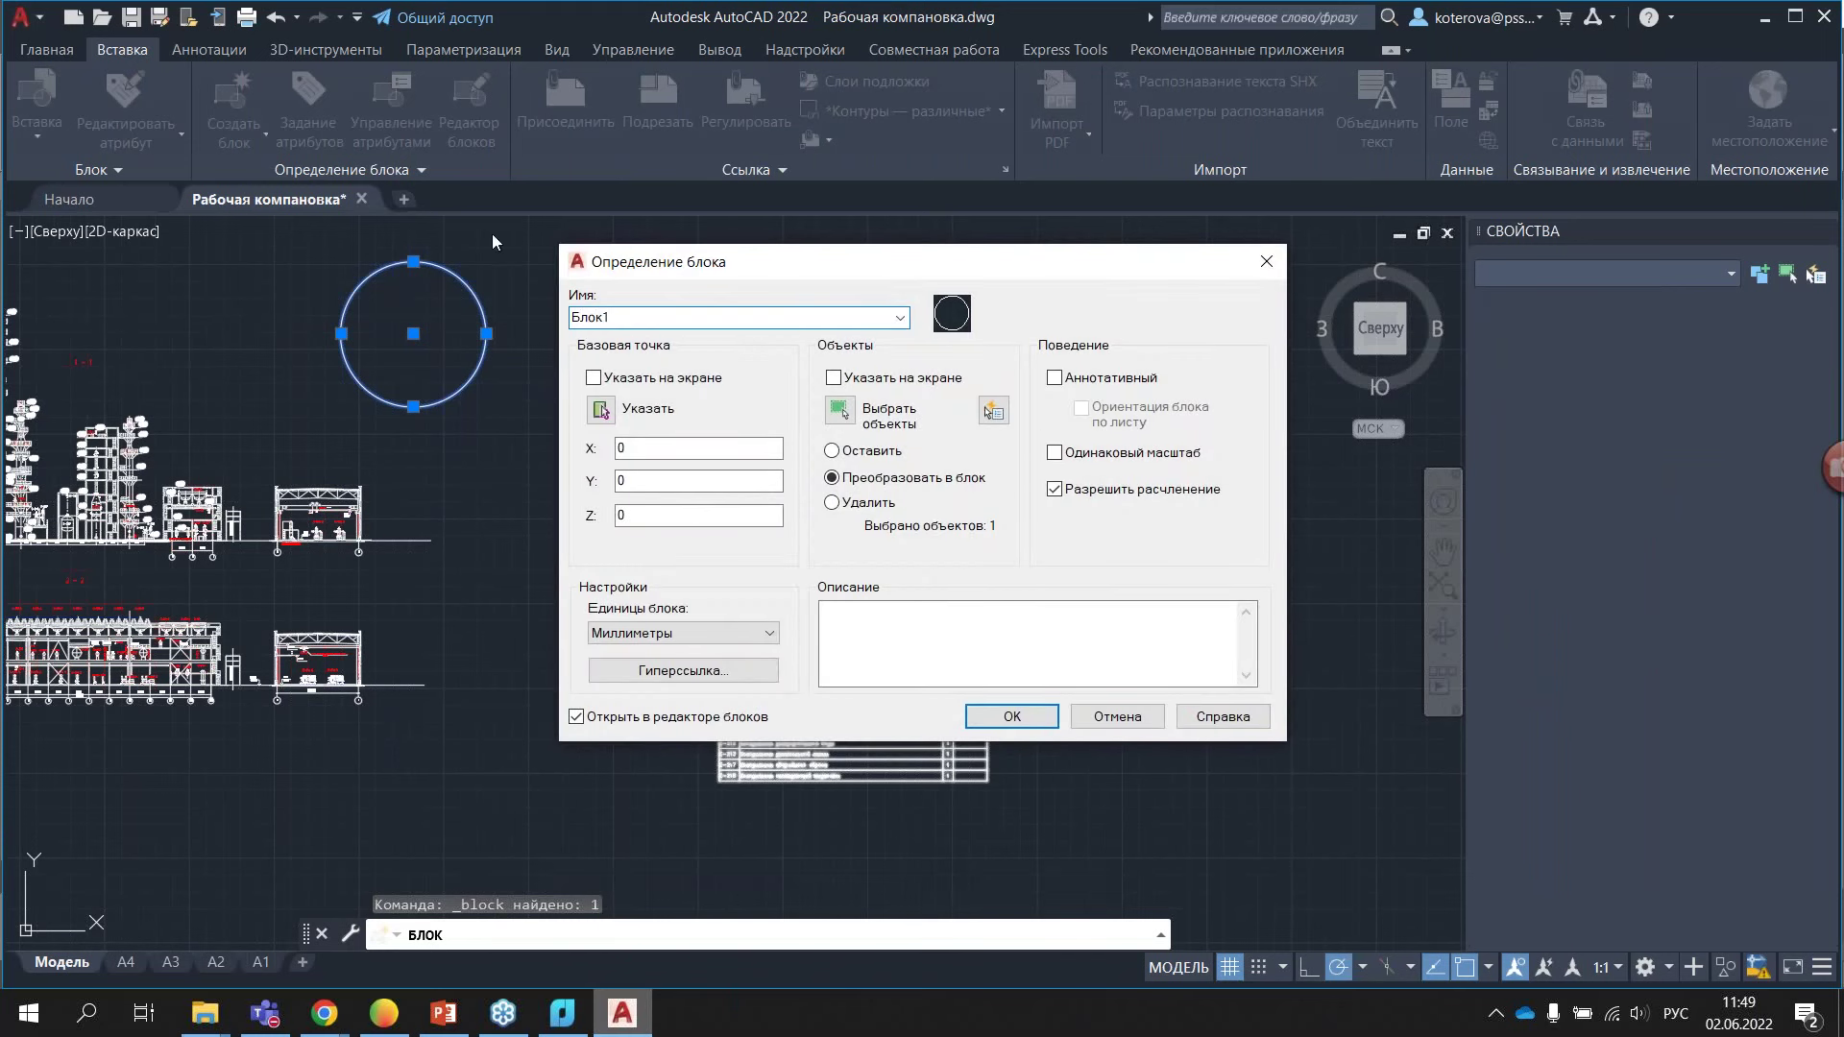
{"action": "left_click", "coordinate": [600, 412]}
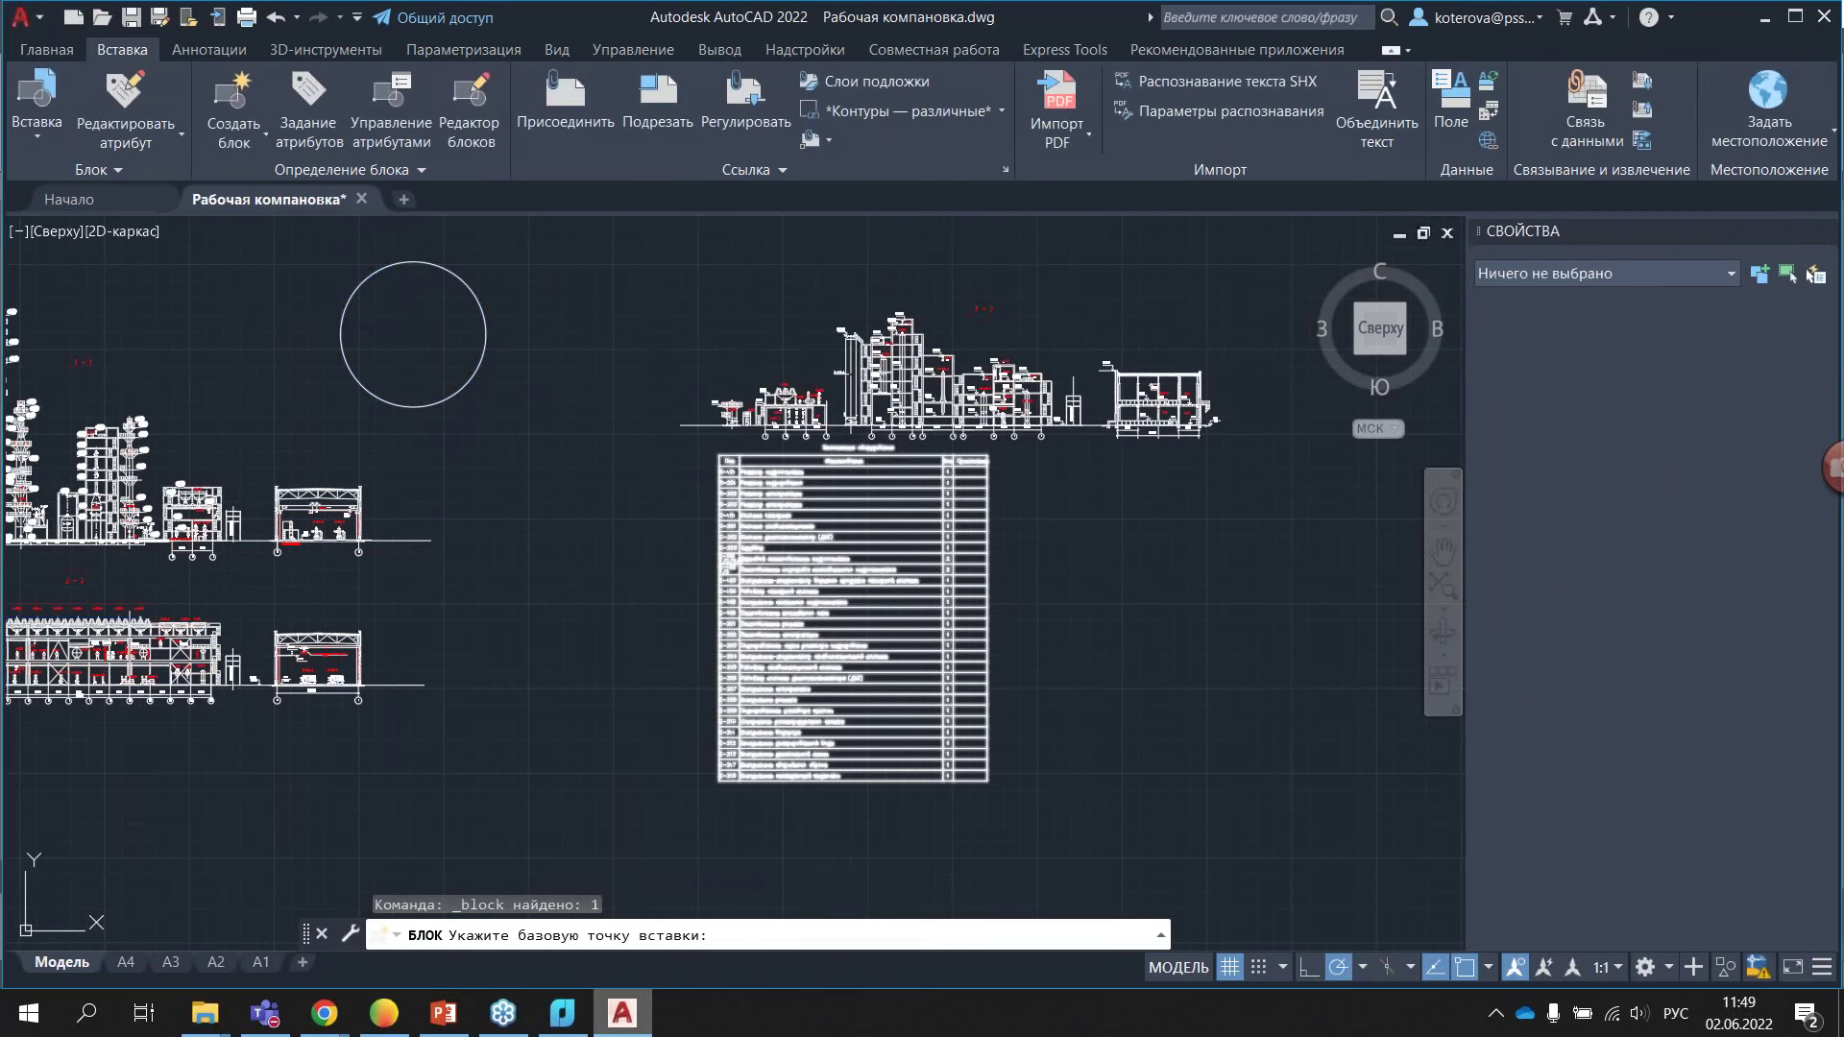
{"action": "left_click", "coordinate": [413, 261]}
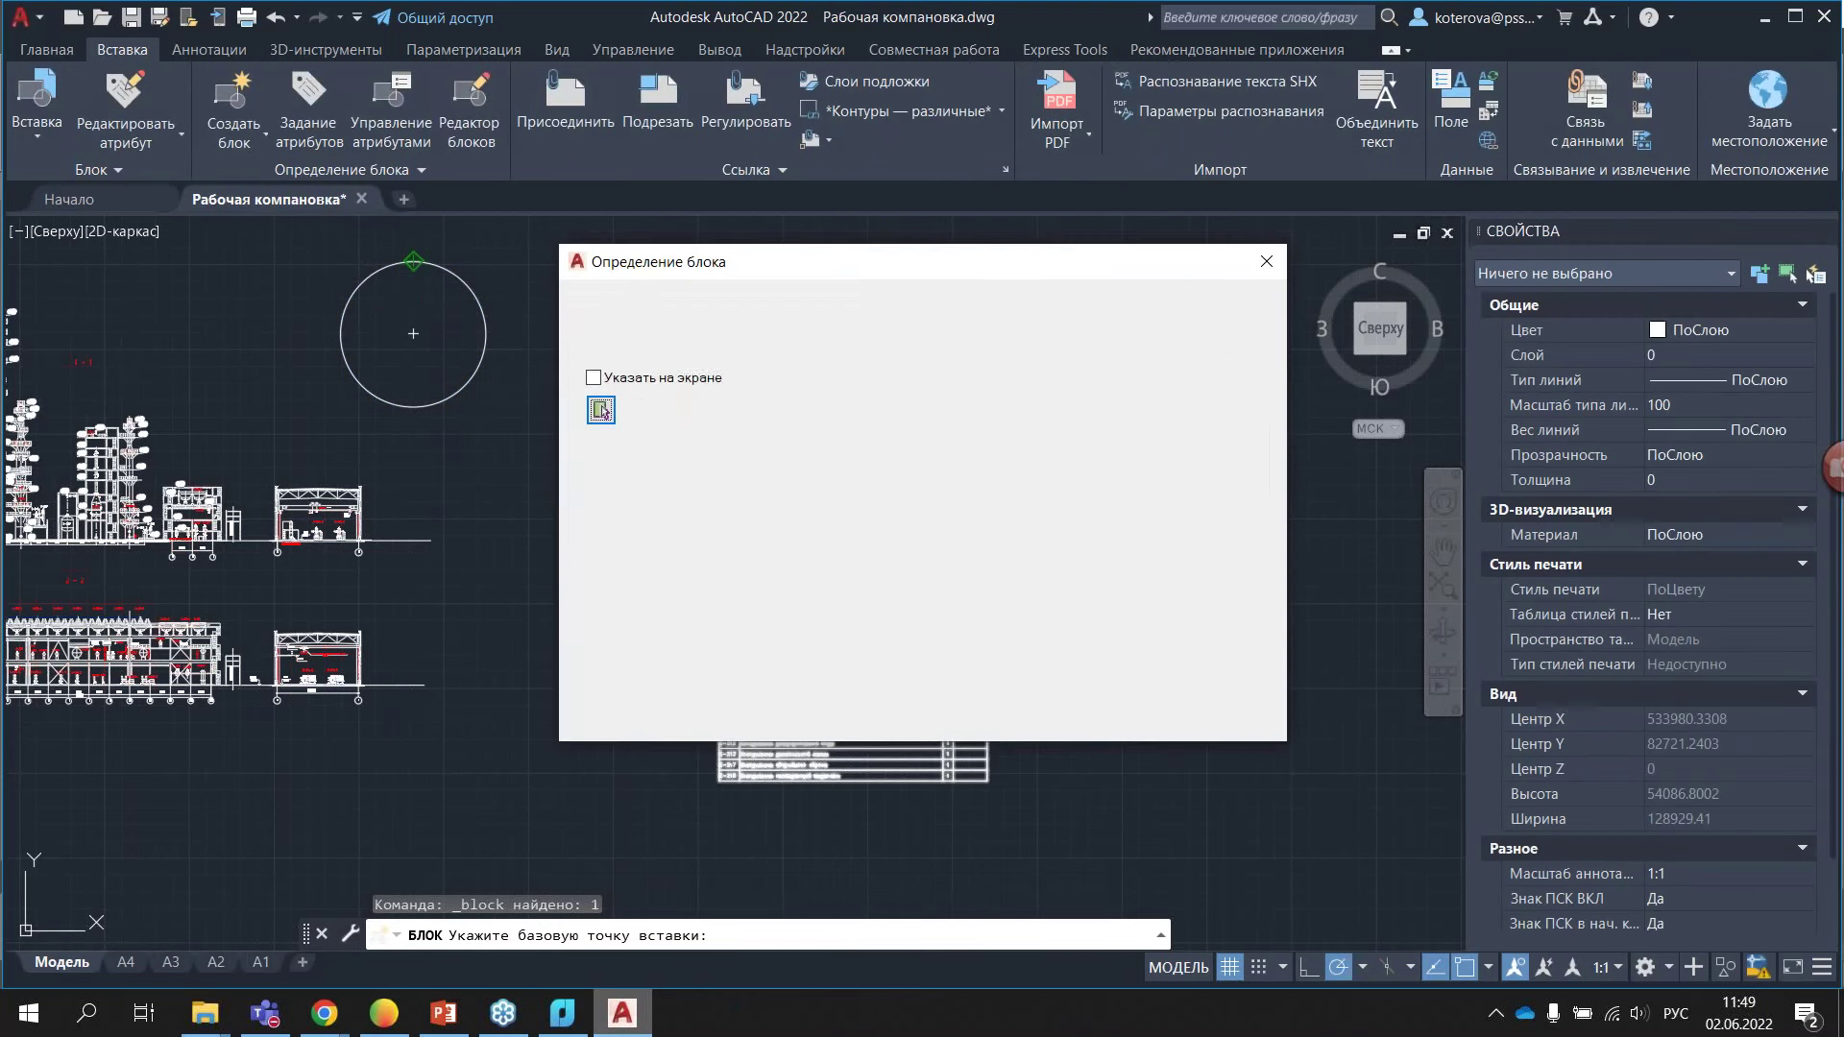
- Create the circle block in the block editor, view the Параметры and Операции palettes, then return to nanoCAD
{"action": "left_click", "coordinate": [1011, 716]}
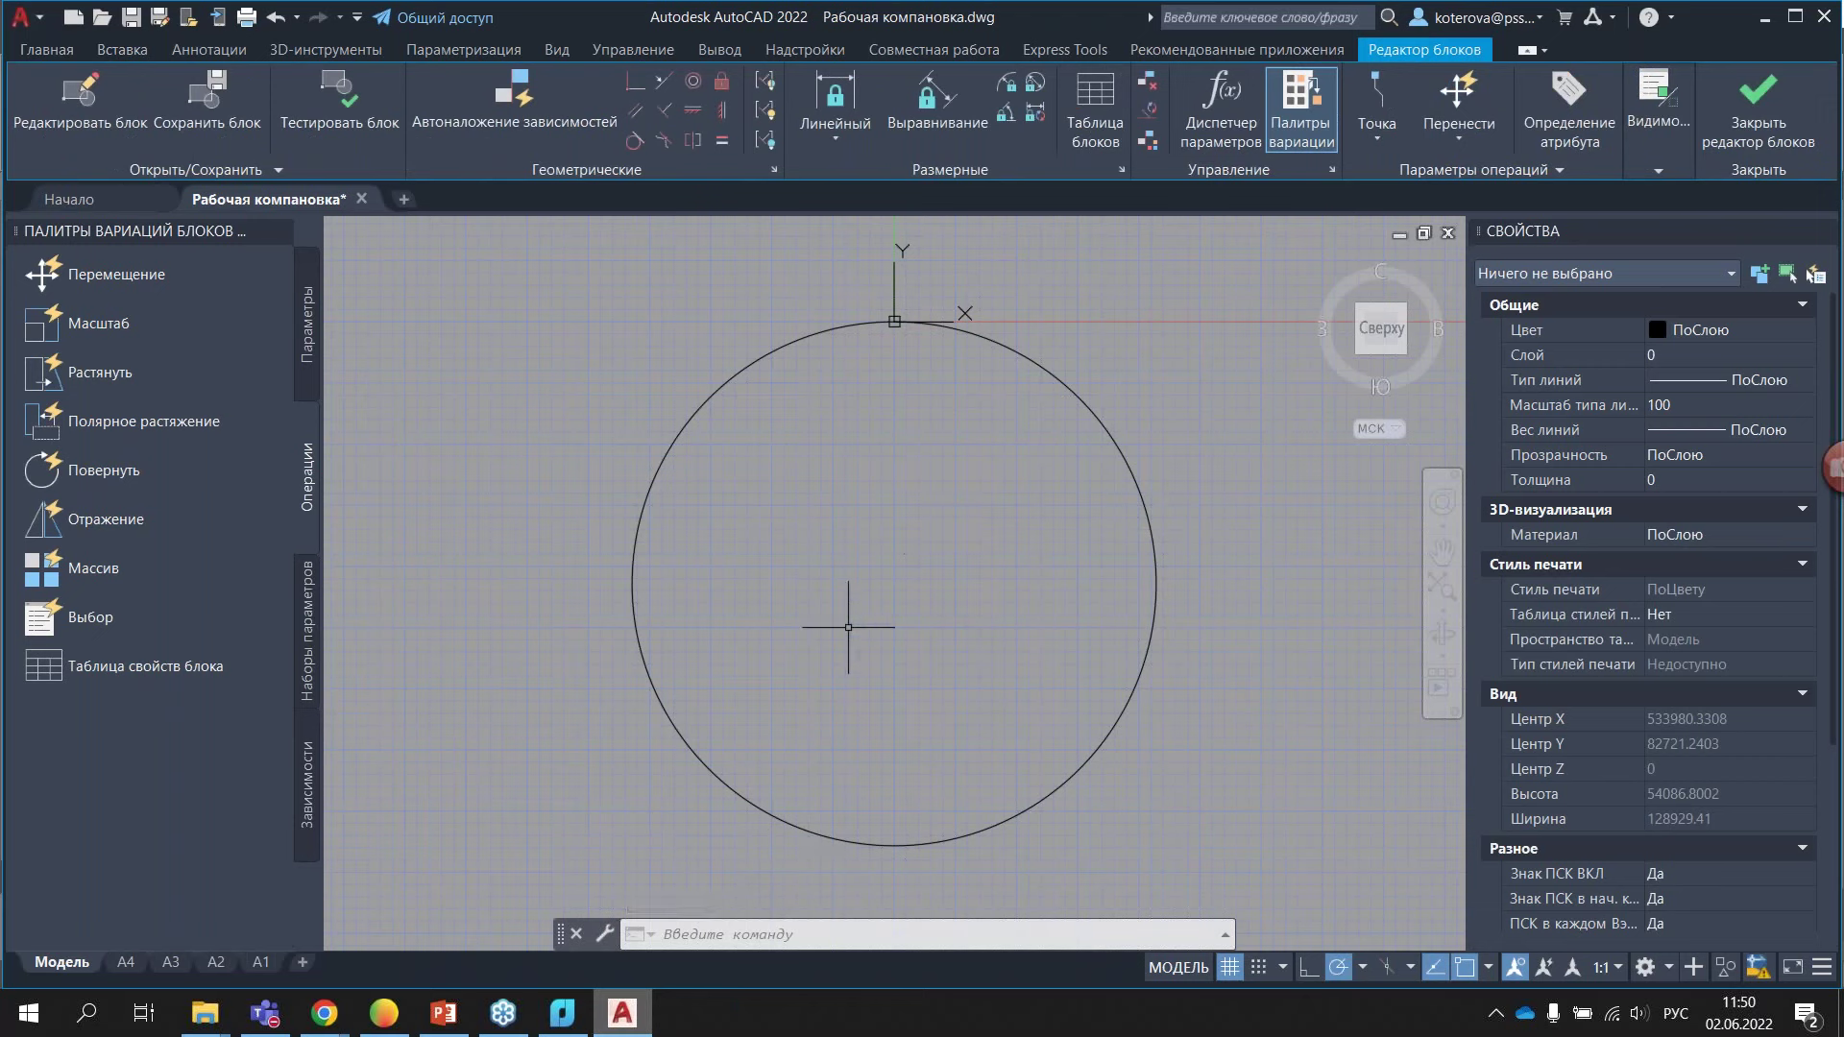
{"action": "left_click", "coordinate": [304, 332]}
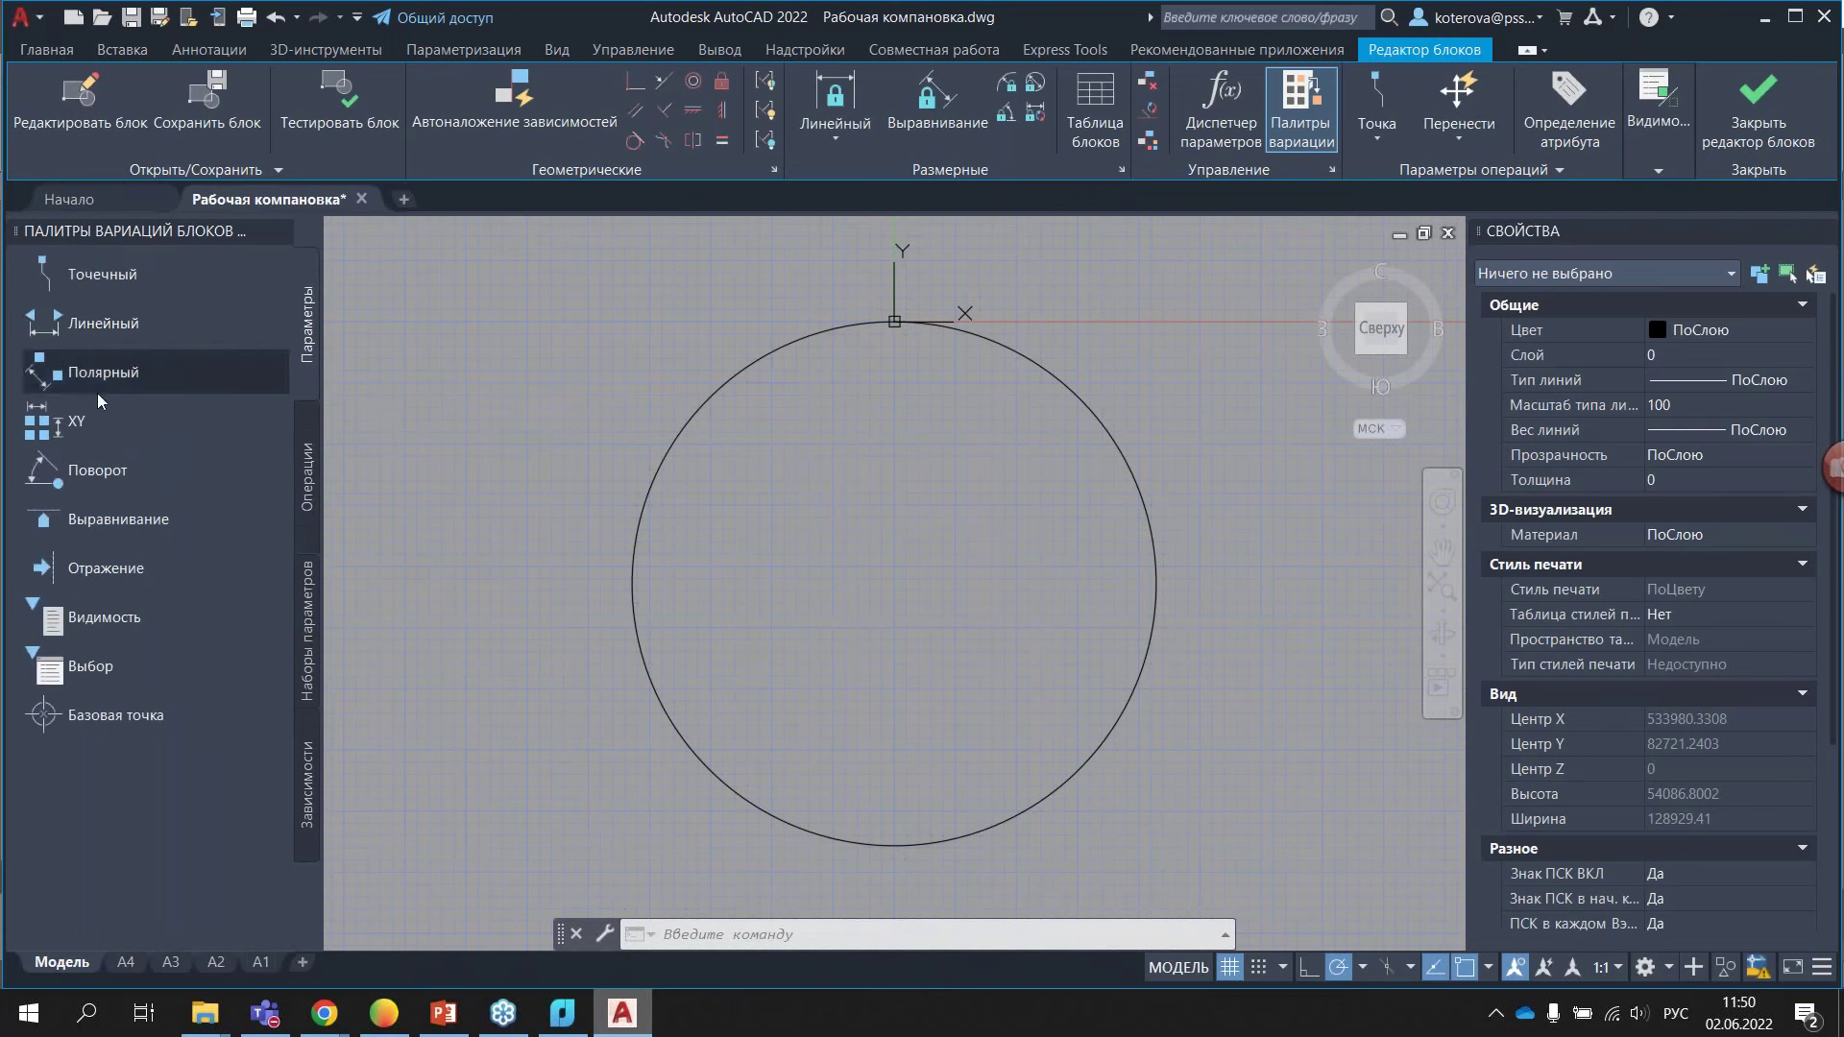
{"action": "left_click", "coordinate": [301, 470]}
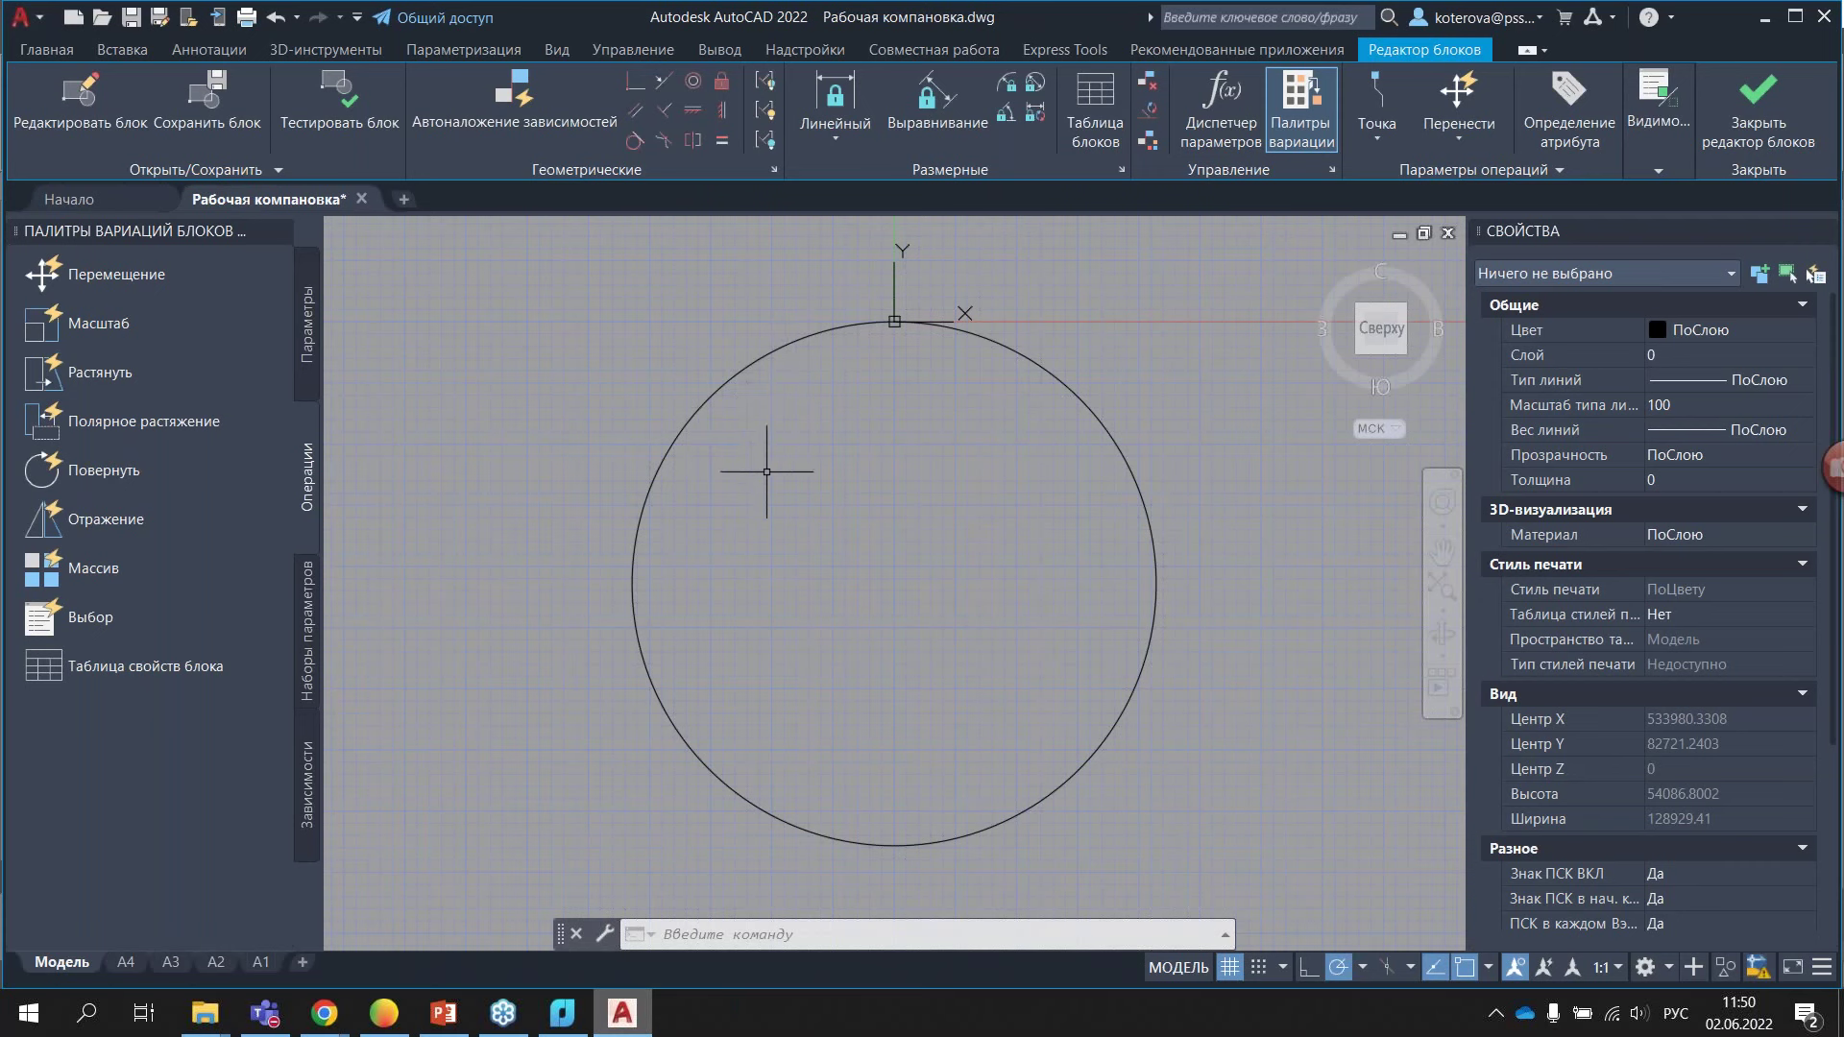
{"action": "left_click", "coordinate": [562, 1014]}
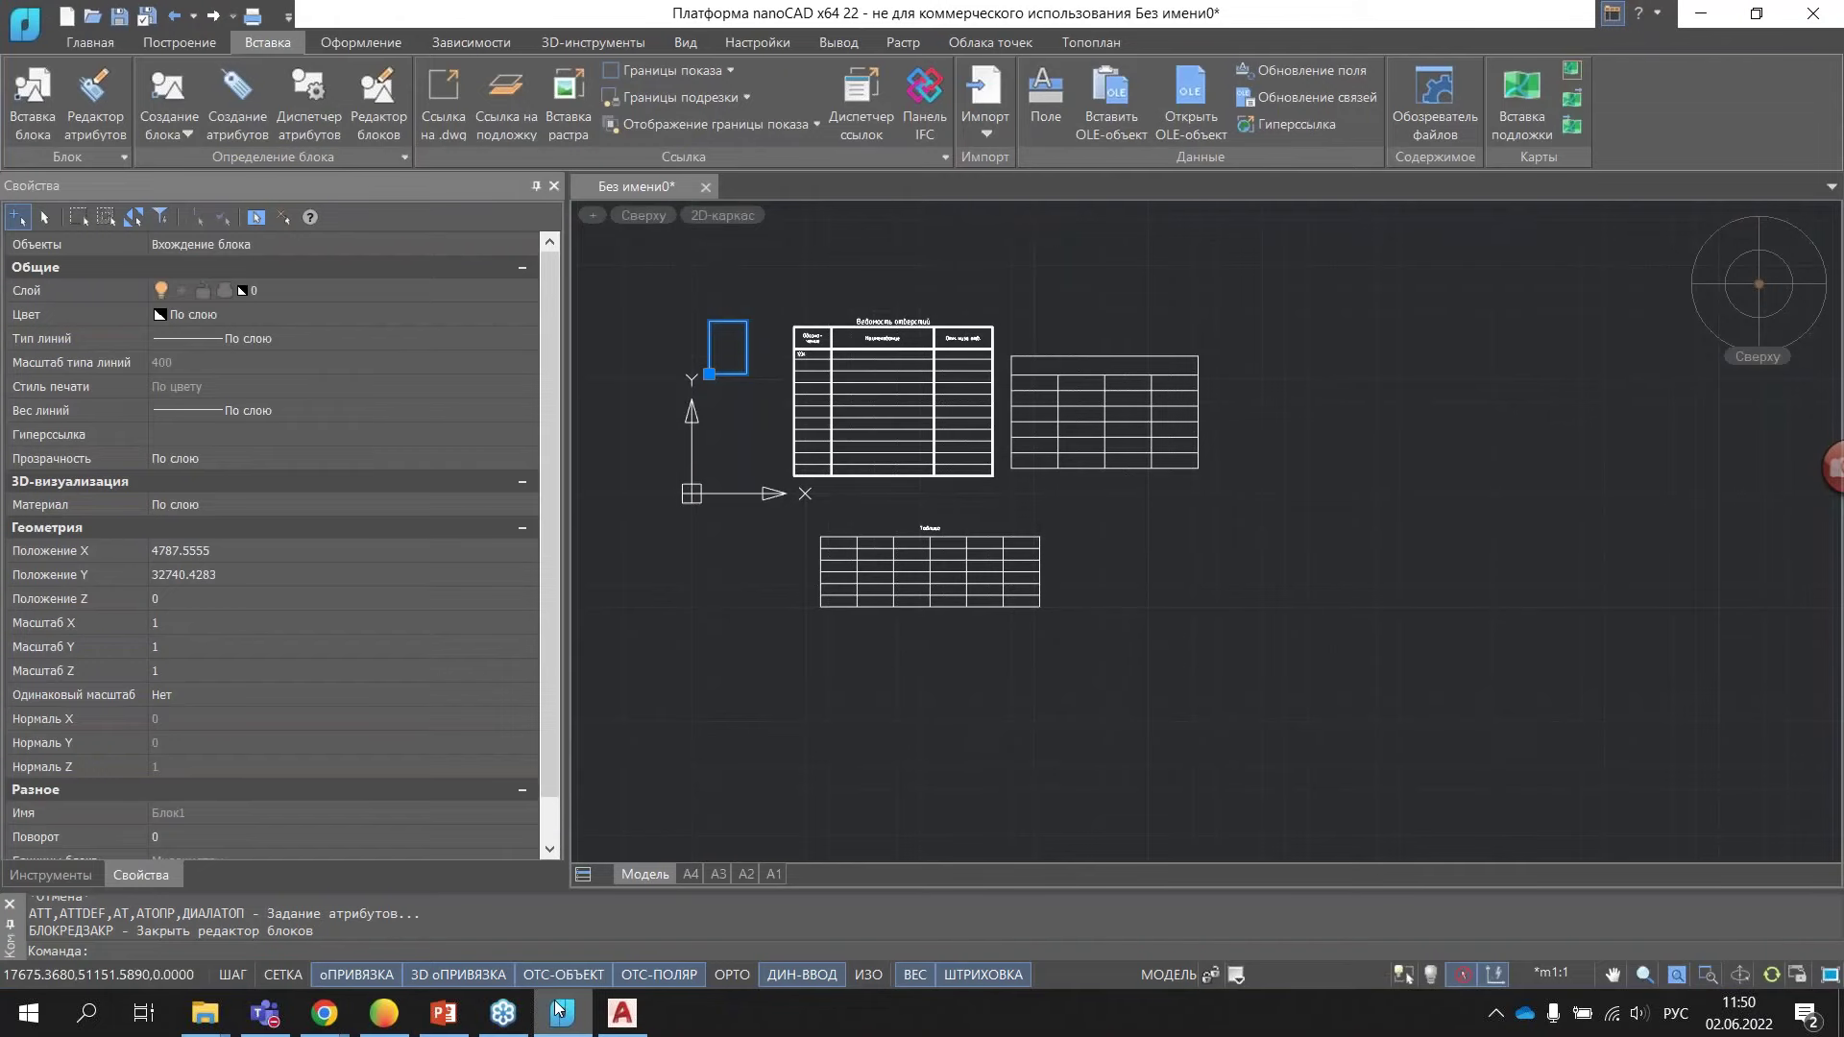
- Reopen Блок1 in nanoCAD's block editor, select its rectangle, then return to AutoCAD
{"action": "double_click", "coordinate": [730, 320]}
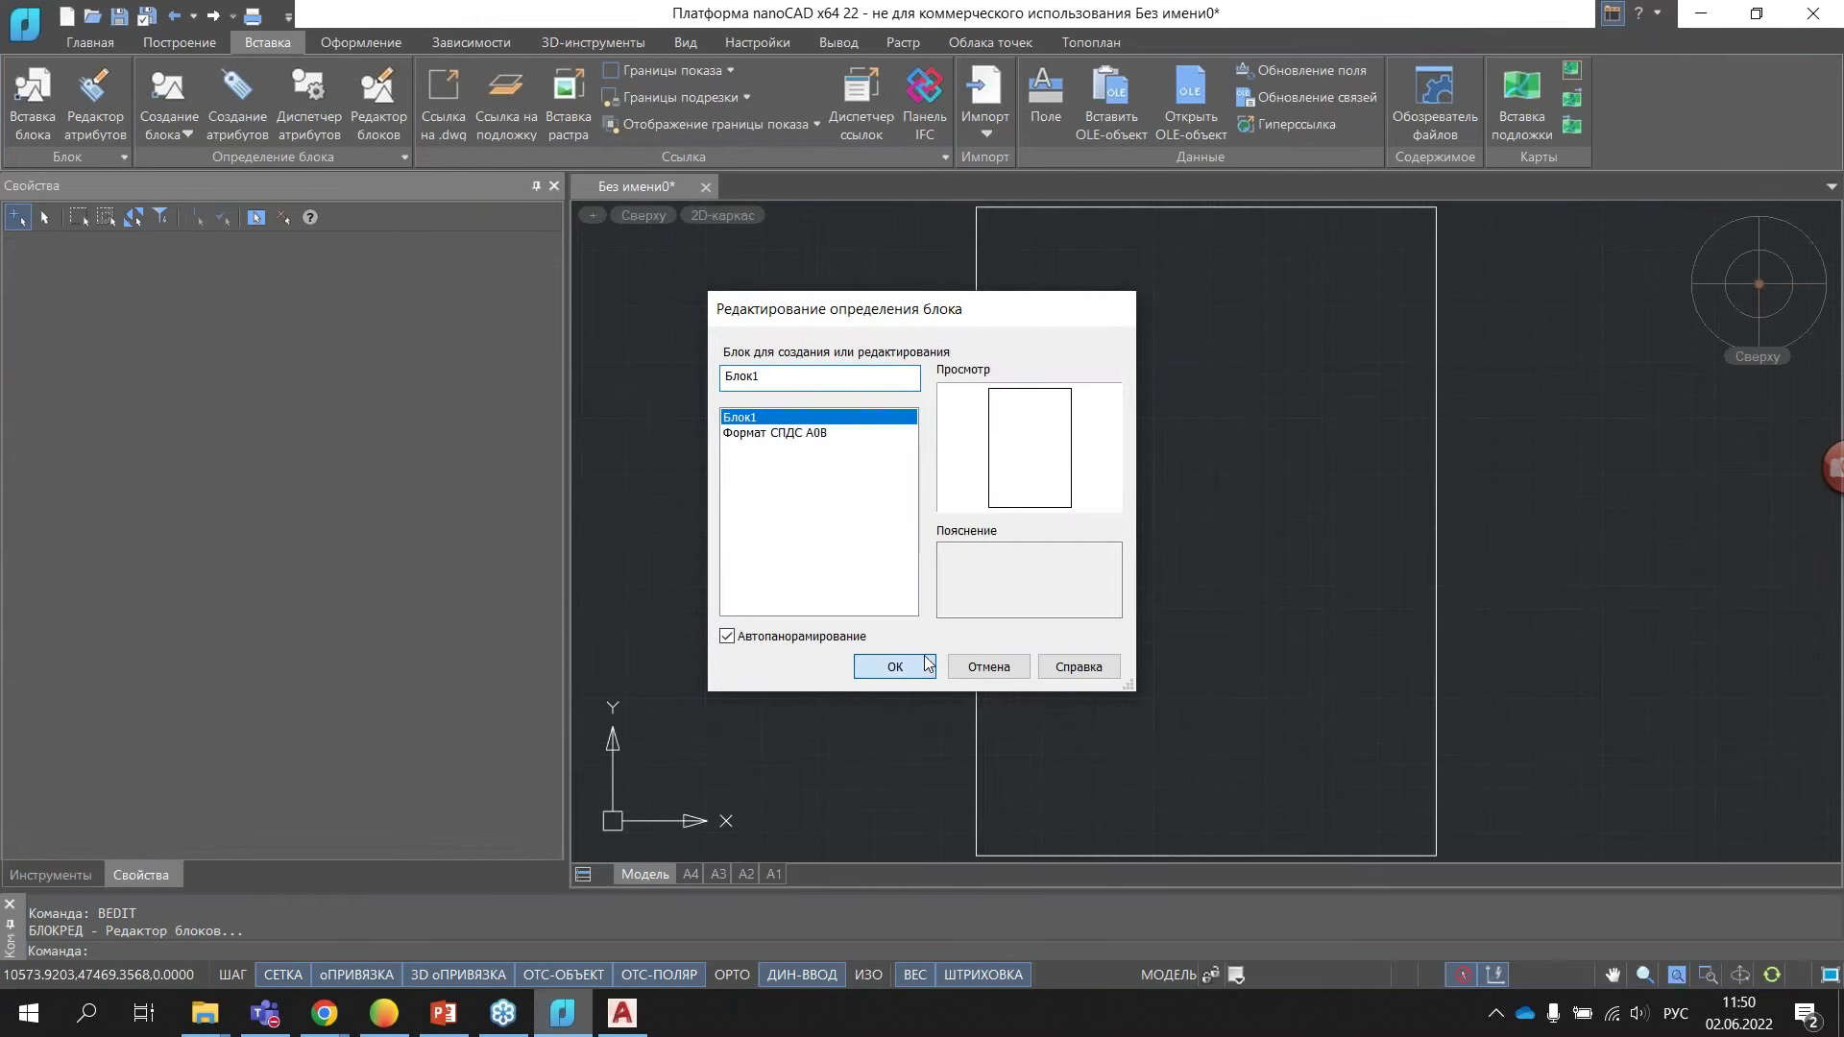
{"action": "left_click", "coordinate": [903, 663]}
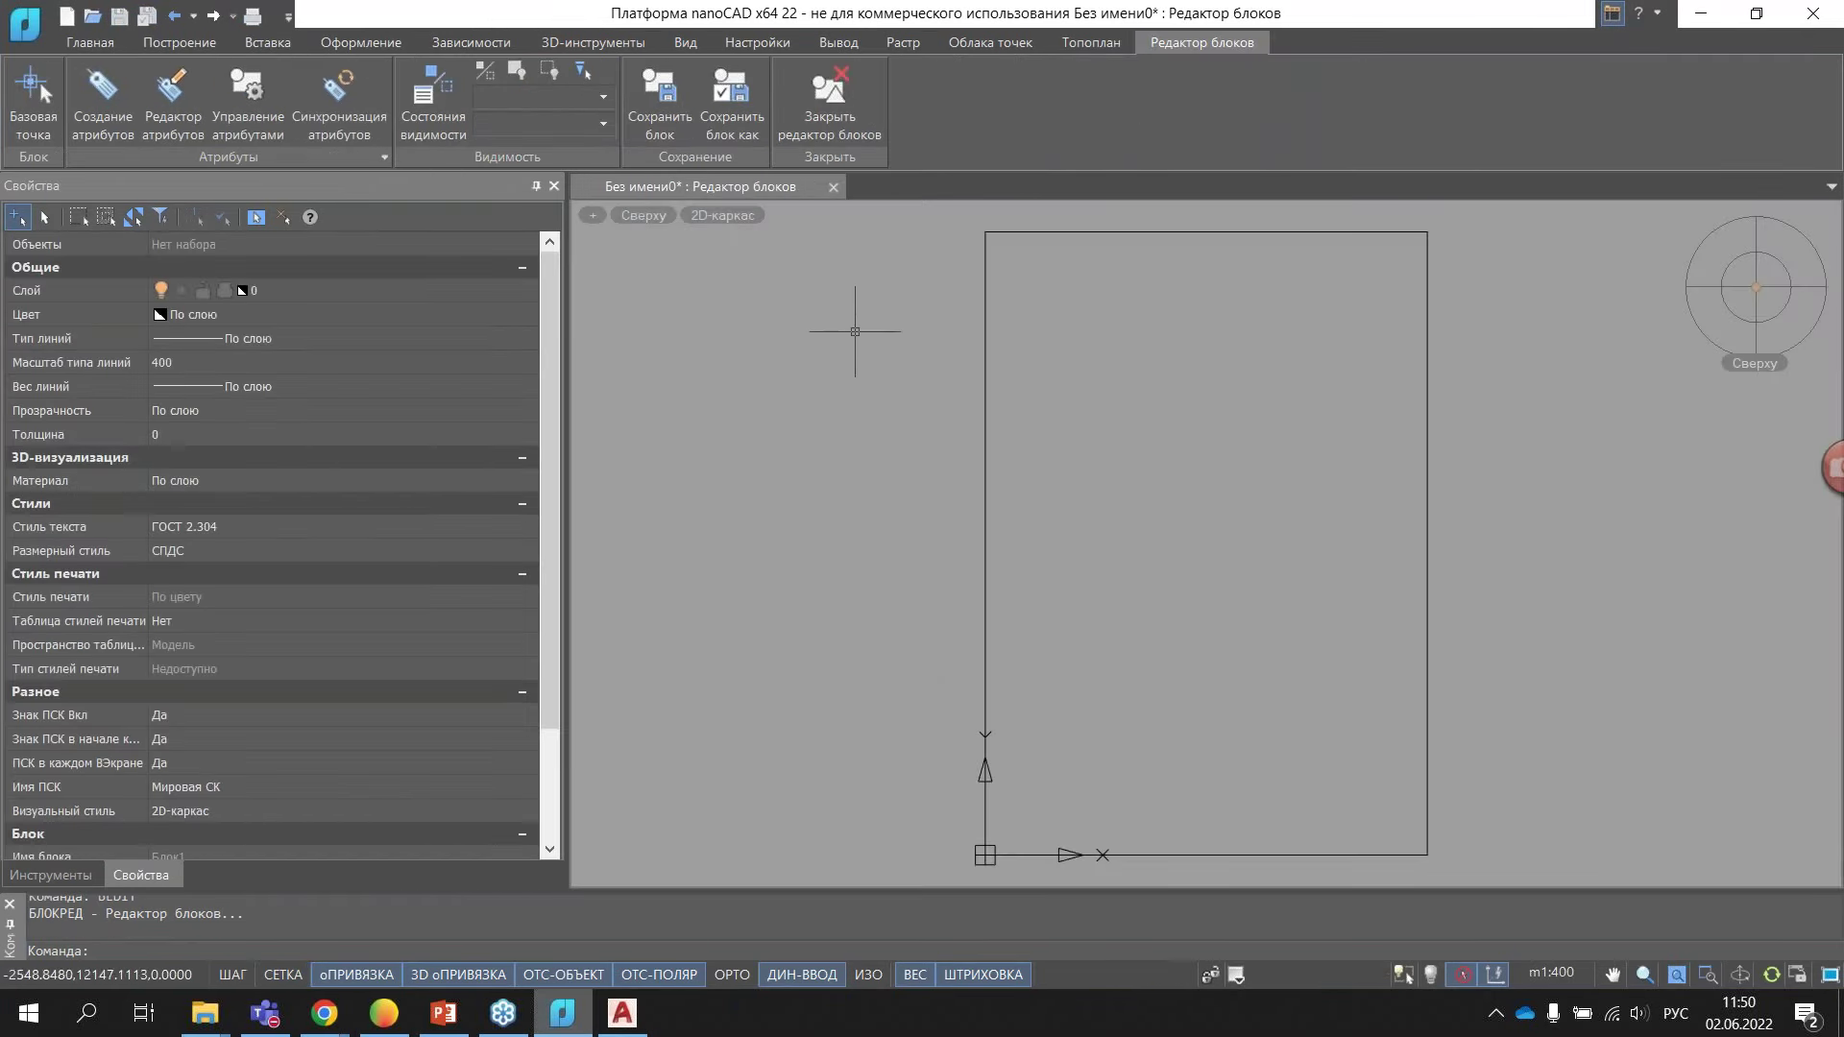
{"action": "left_click", "coordinate": [985, 279]}
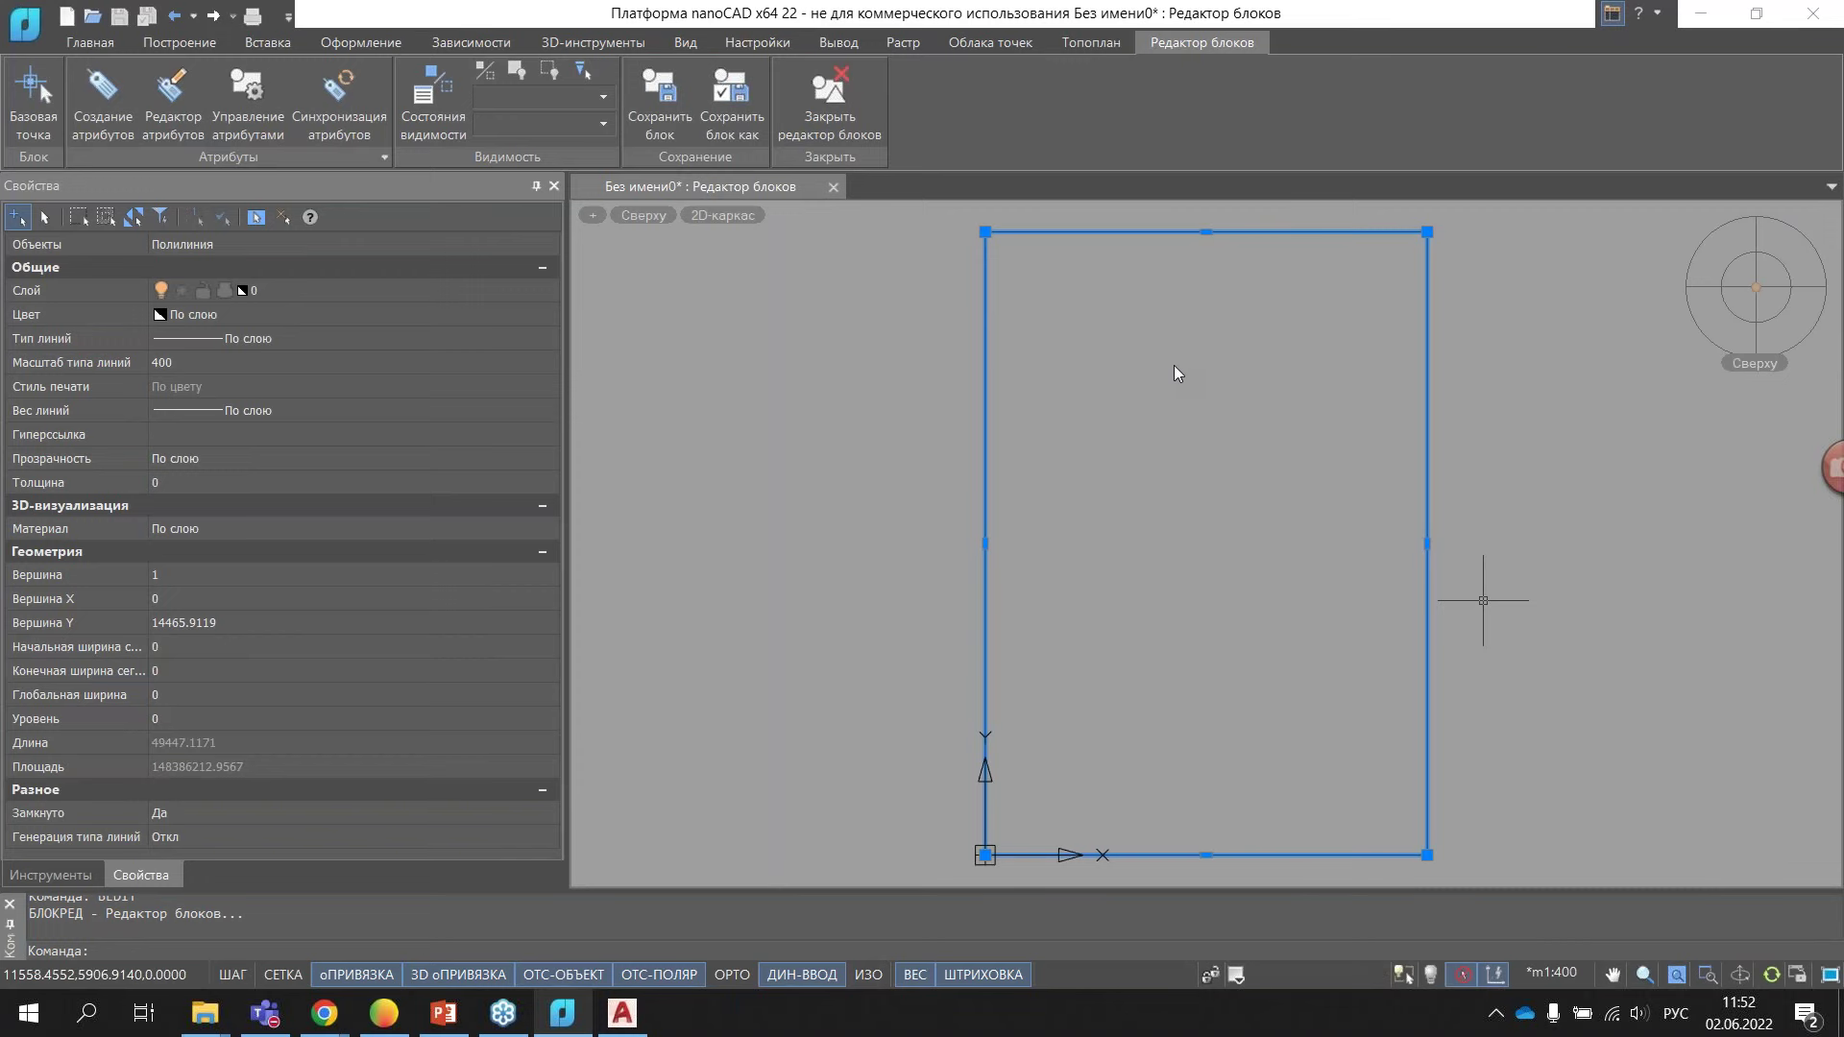
{"action": "left_click", "coordinate": [622, 1014]}
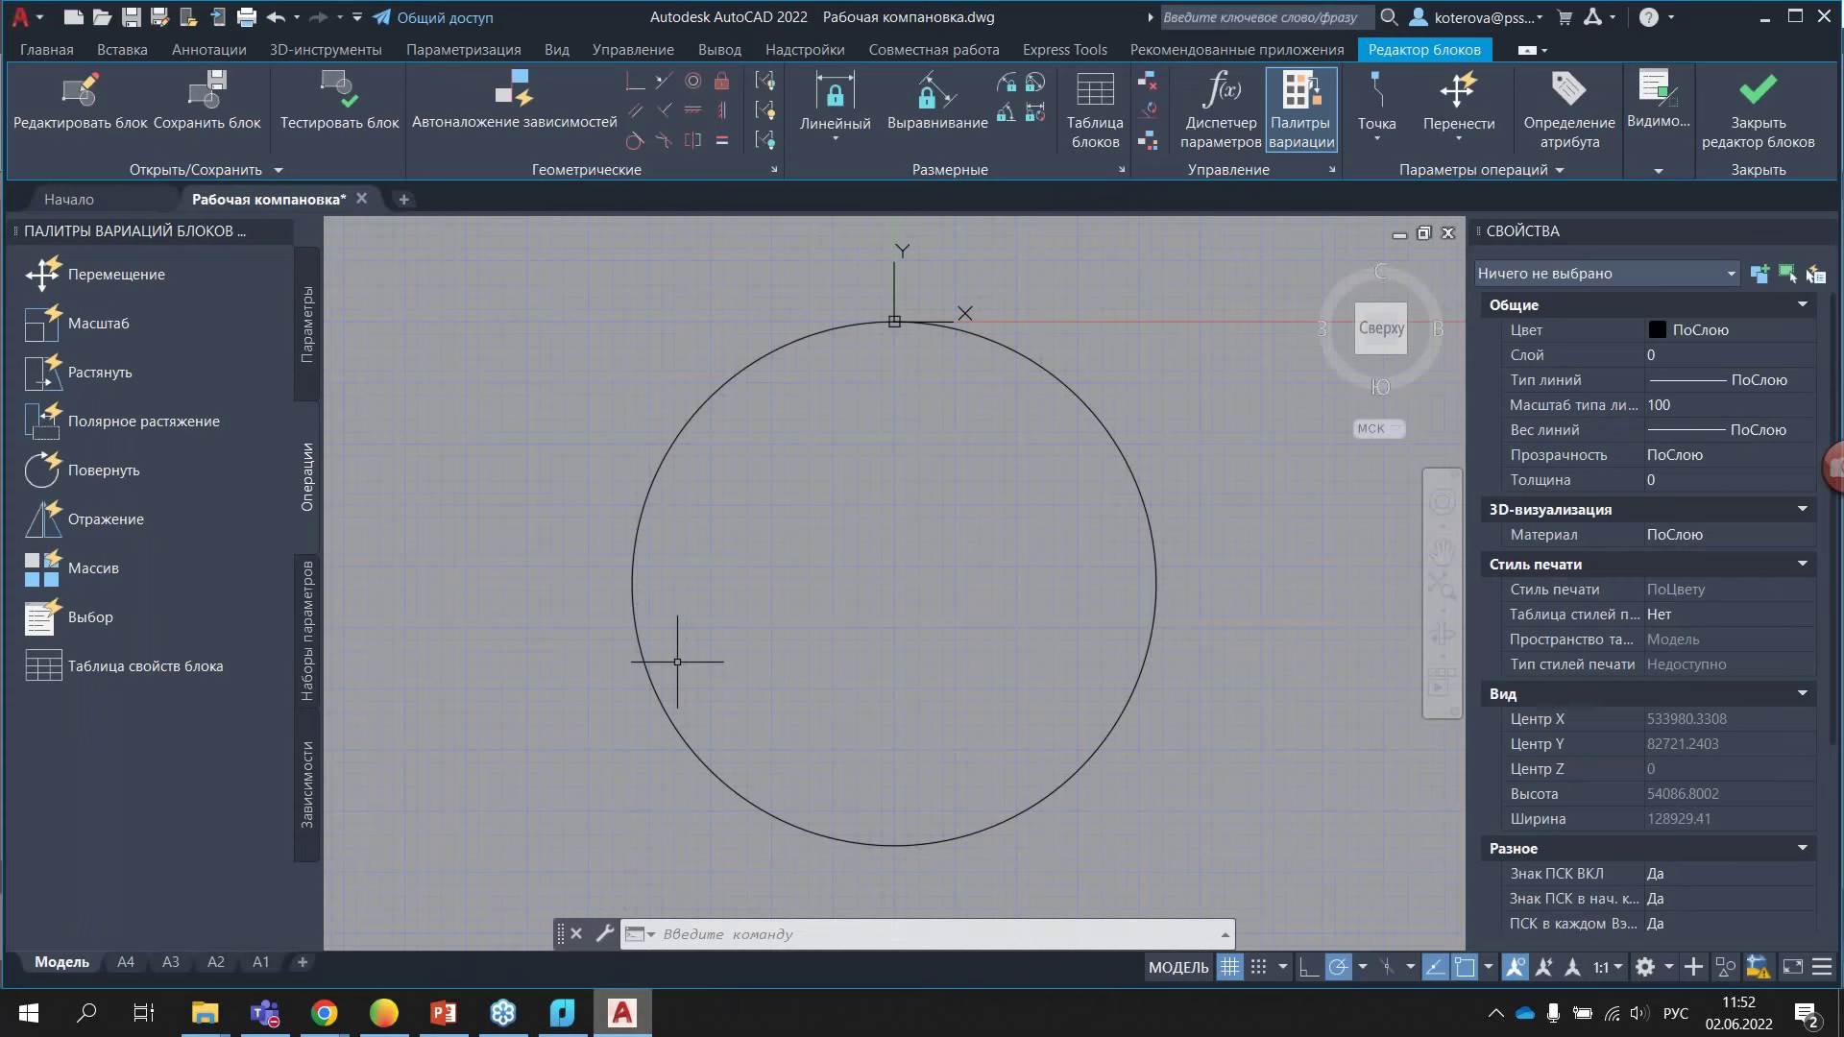
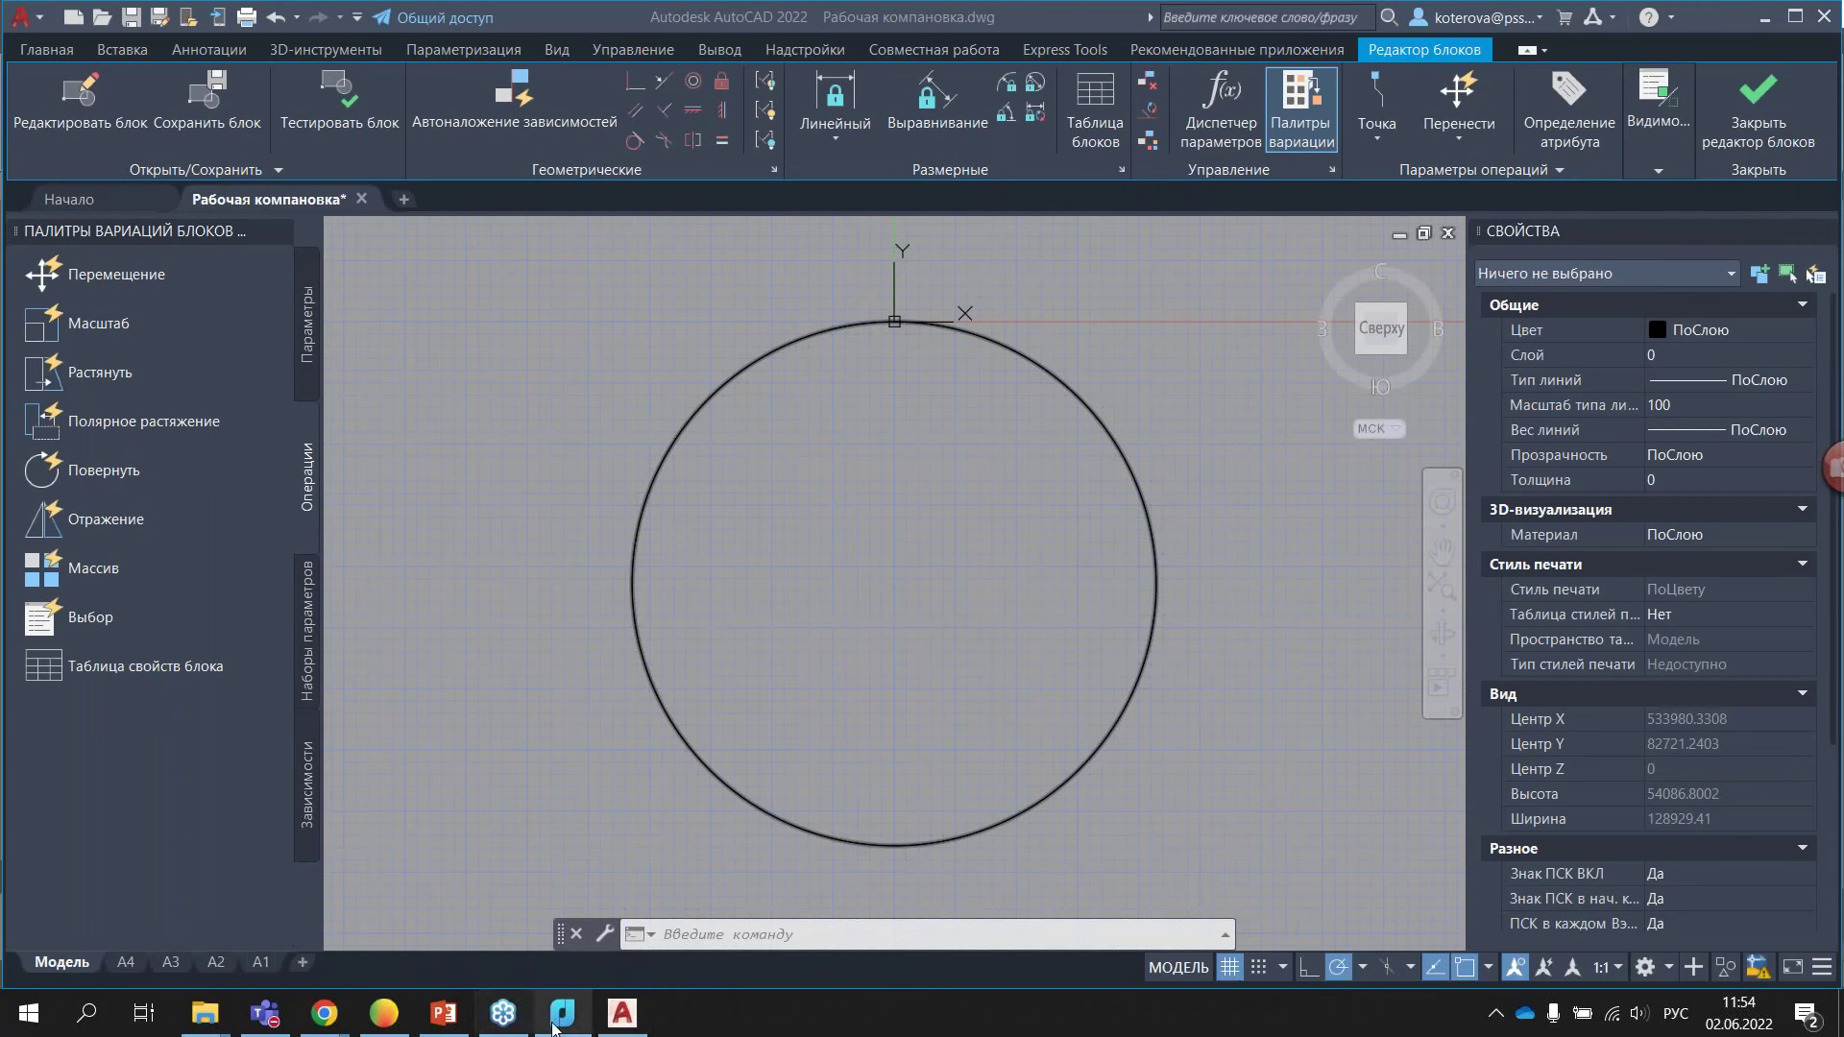
- Bring up the PowerPoint deck's closing 'THANK YOU!' slide 14
{"action": "left_click", "coordinate": [457, 1024]}
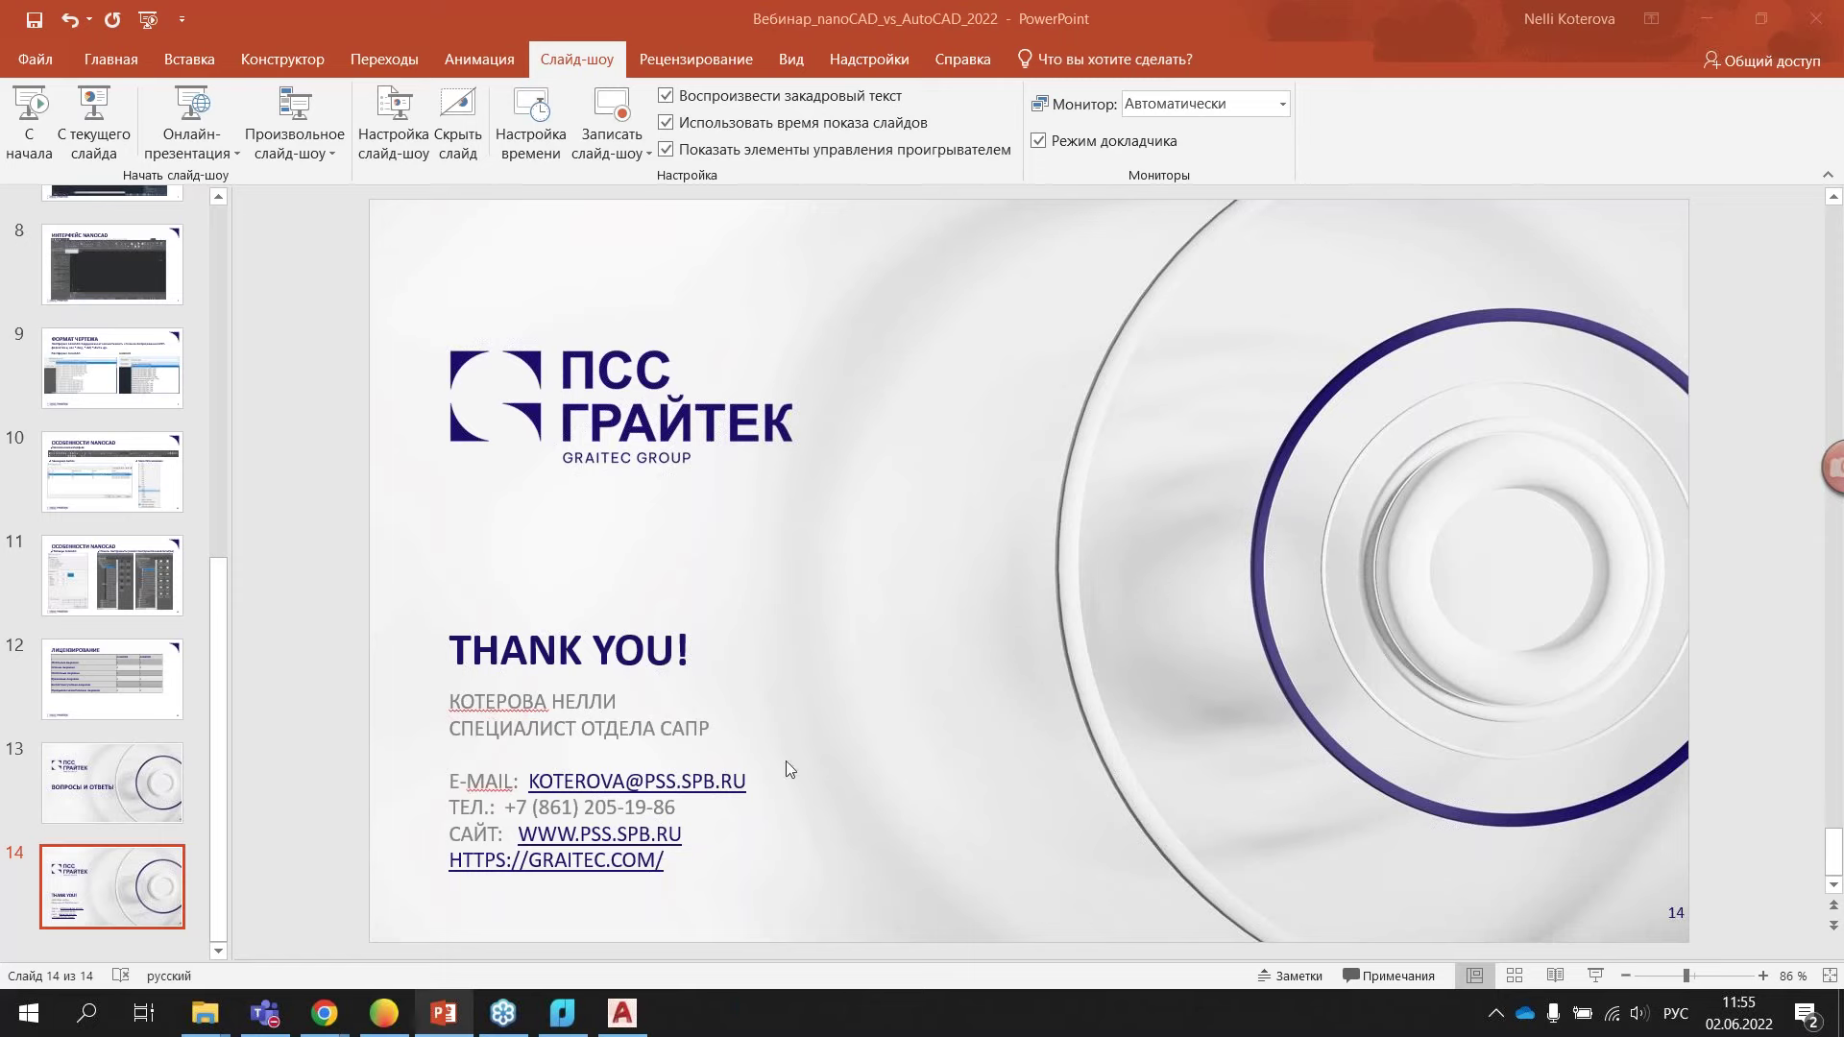
- Switch through AutoCAD to nanoCAD and close its block editor, raising the save prompt
{"action": "left_click", "coordinate": [623, 1014]}
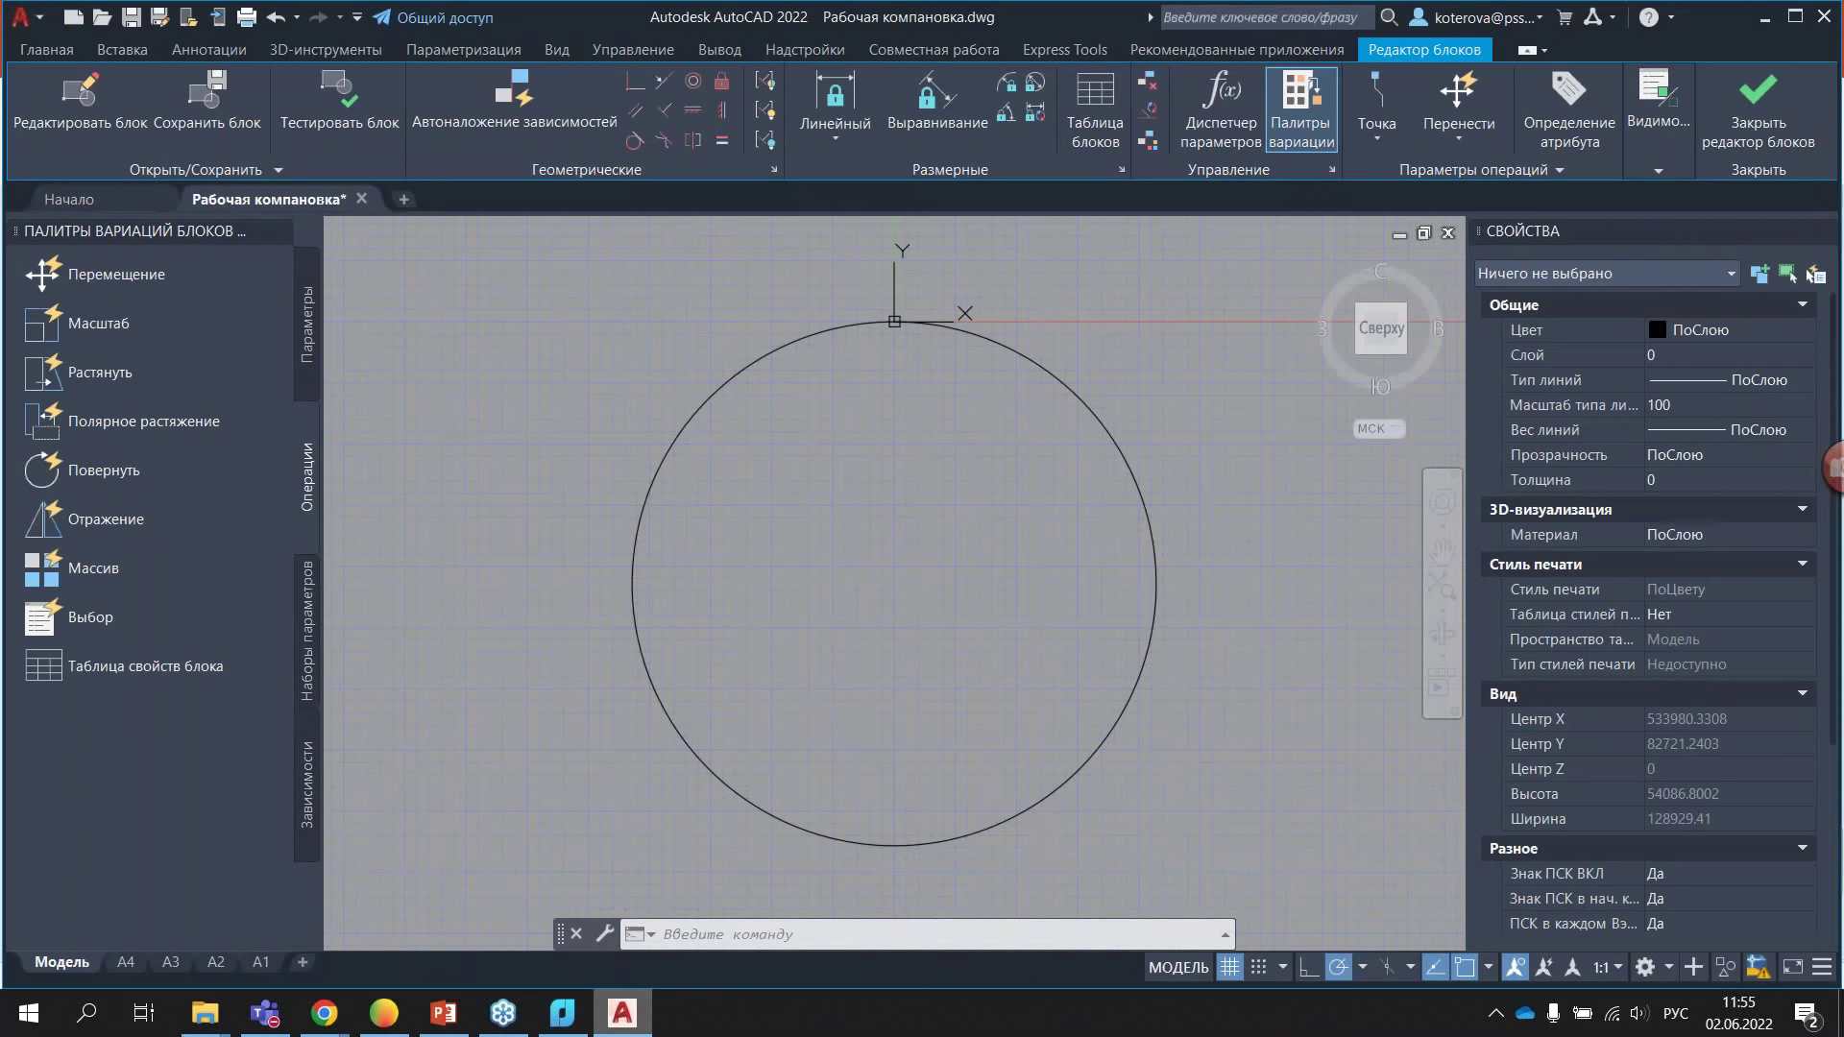
{"action": "left_click", "coordinate": [560, 1016]}
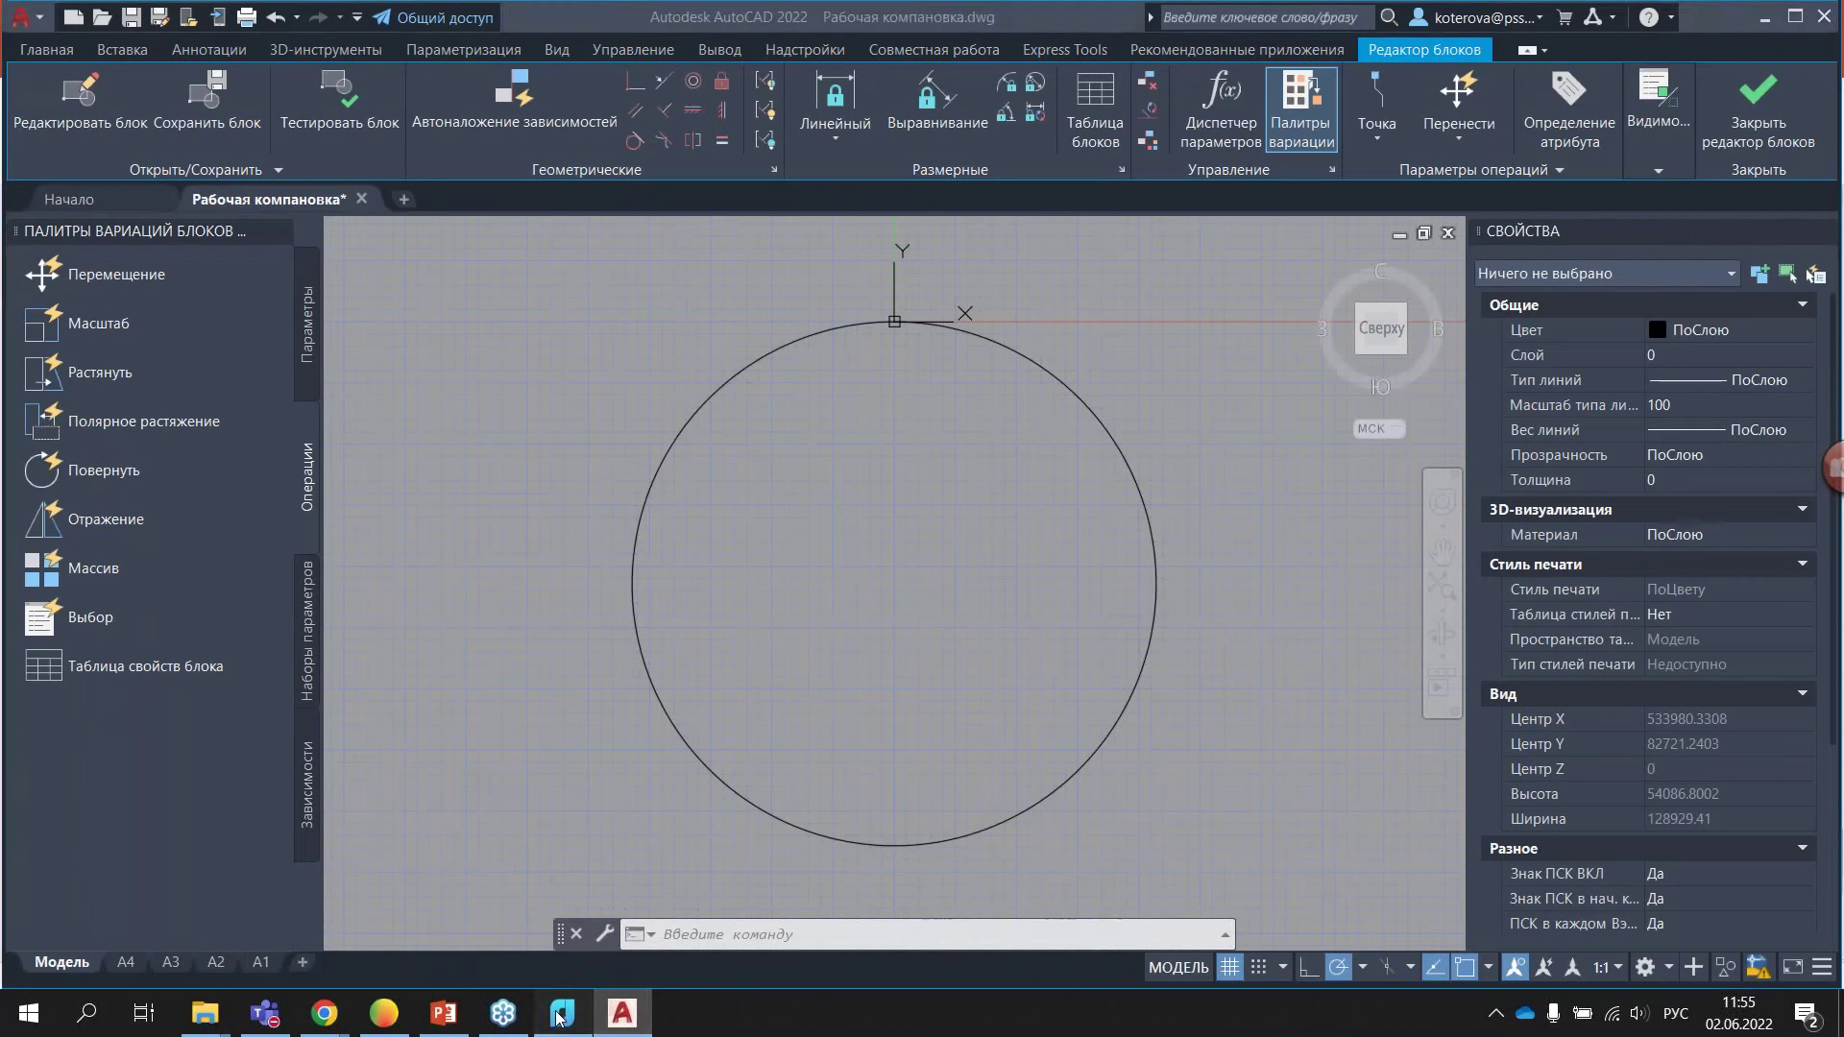
{"action": "left_click", "coordinate": [829, 106]}
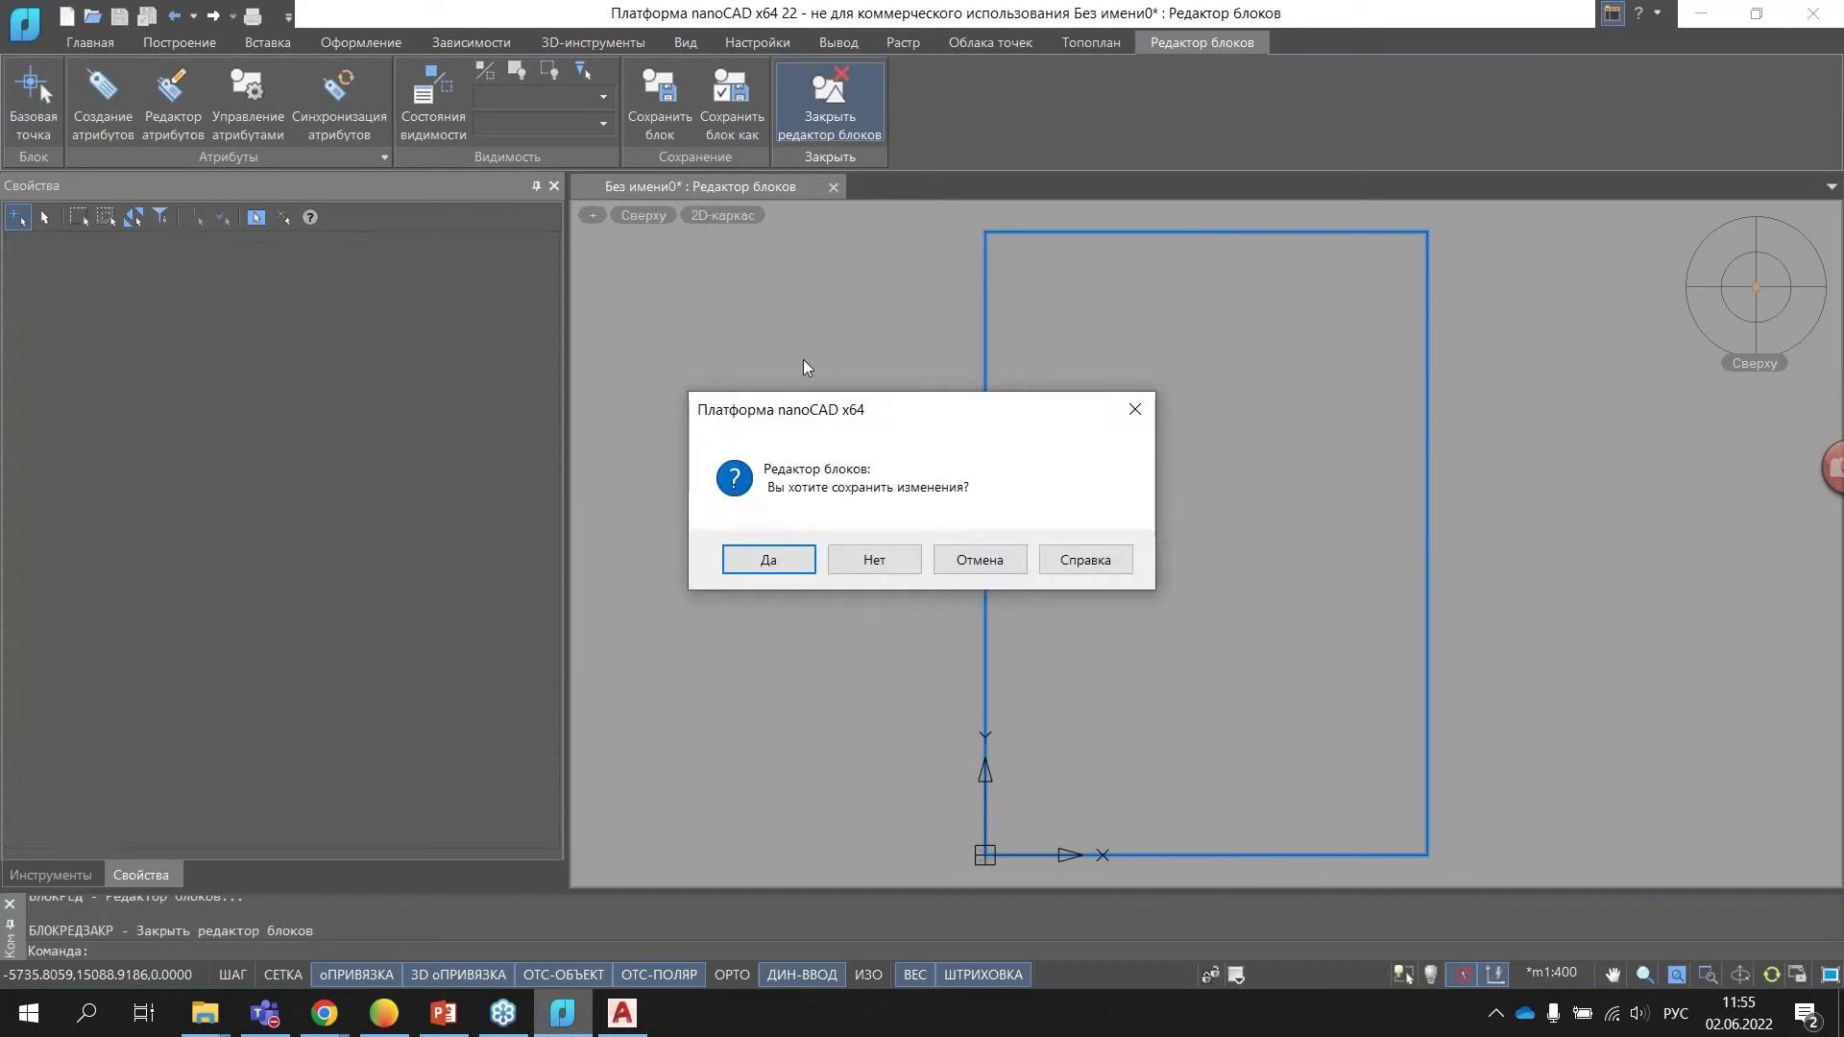
- Discard the block changes, then show the Настройки tab's interface options list
{"action": "left_click", "coordinate": [872, 559]}
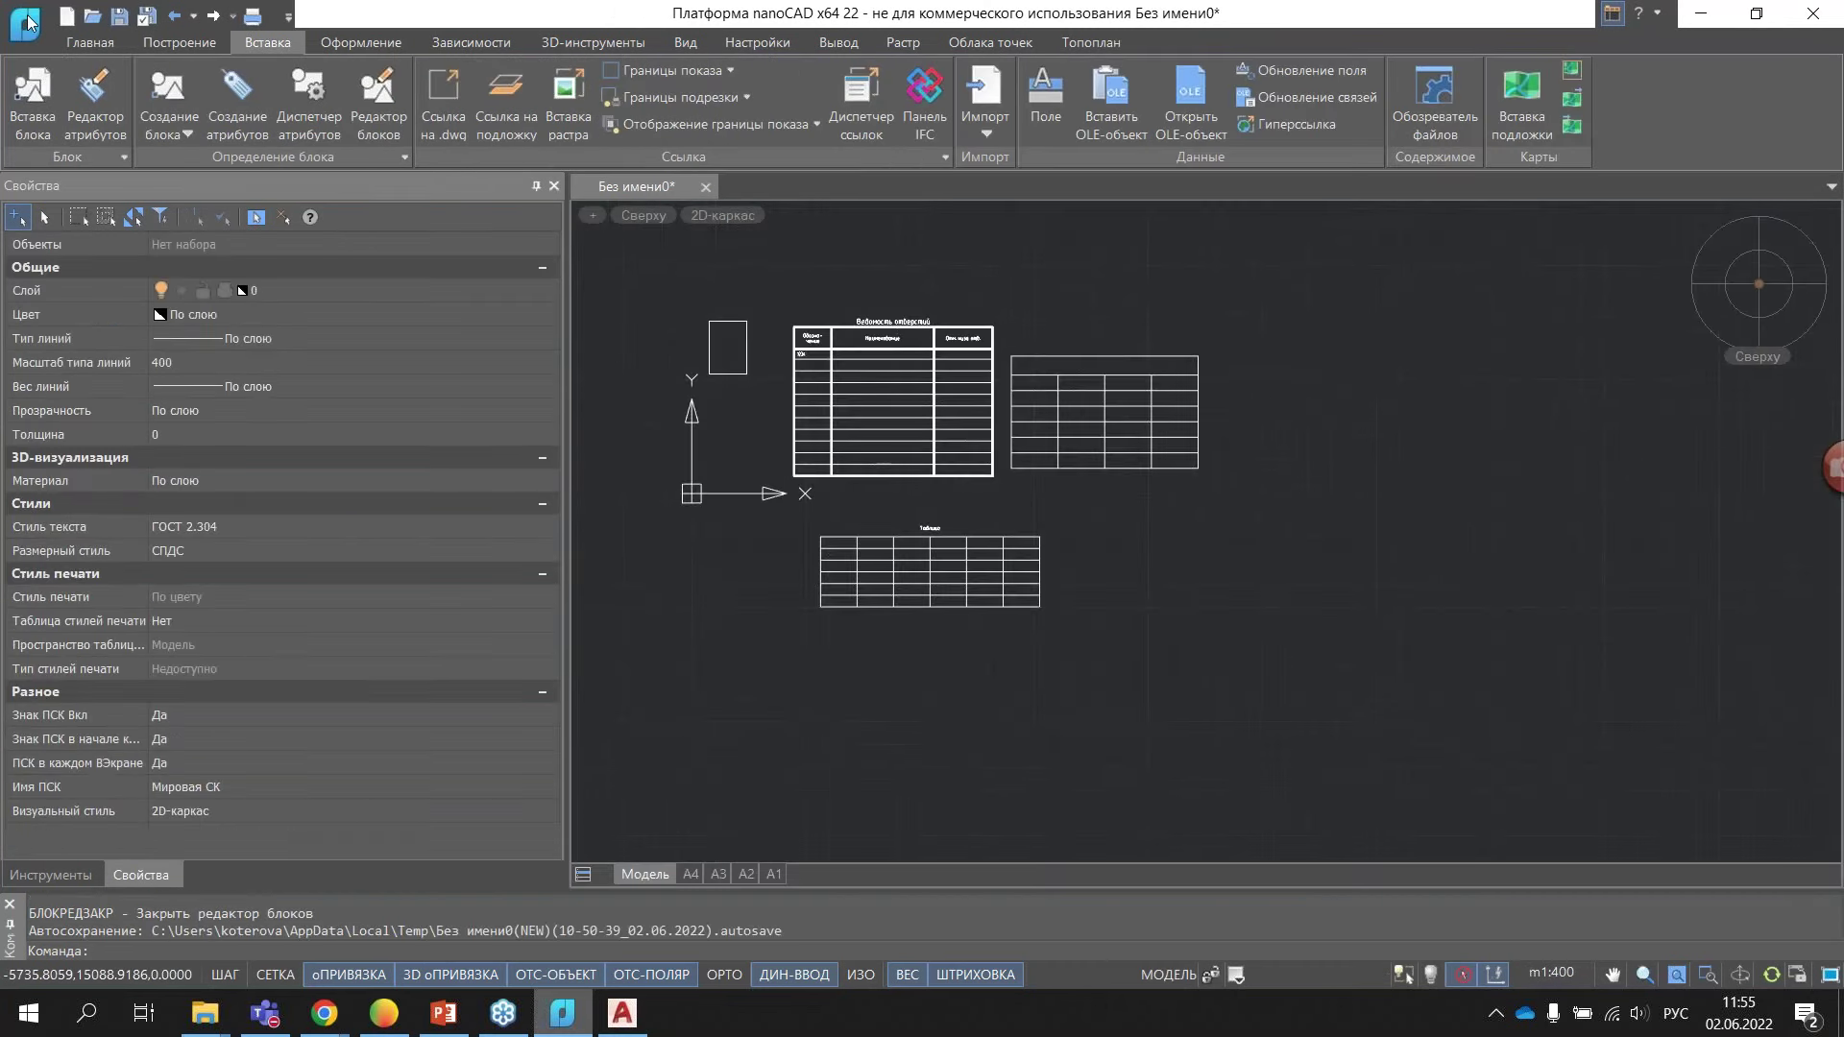
{"action": "left_click", "coordinate": [757, 48]}
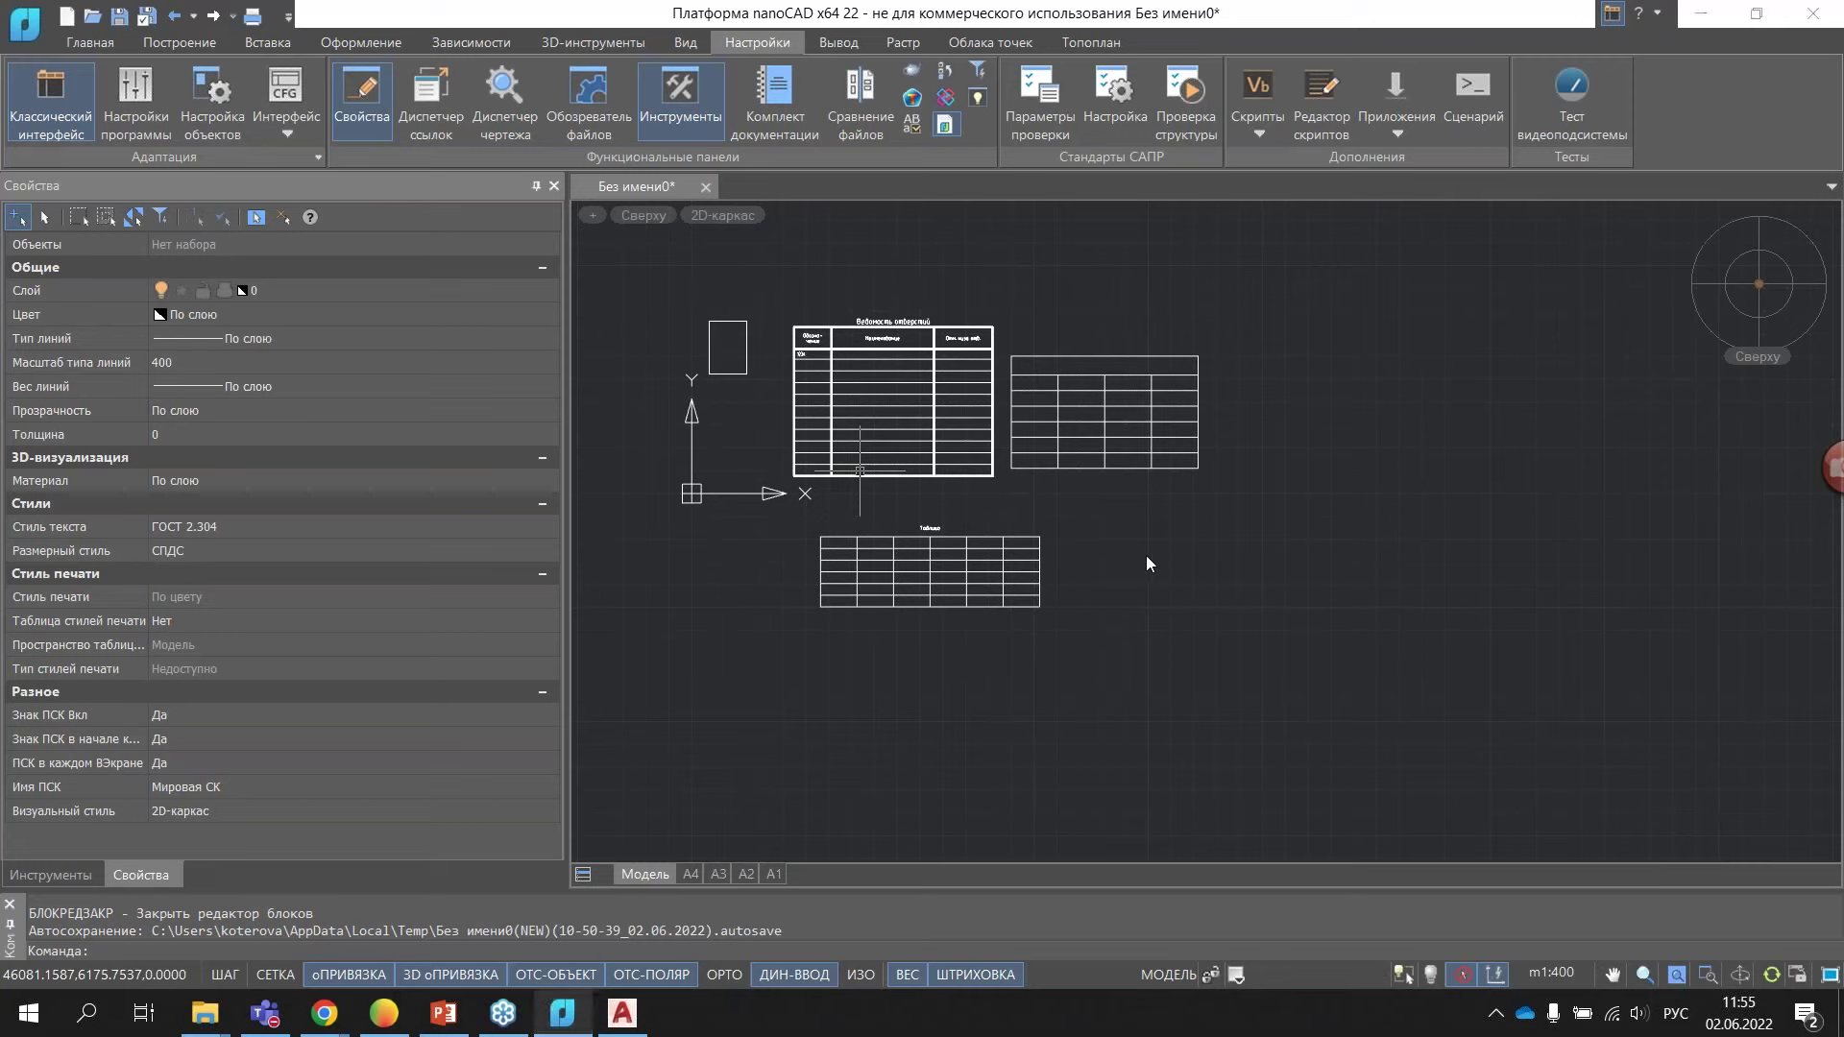
{"action": "left_click", "coordinate": [285, 127]}
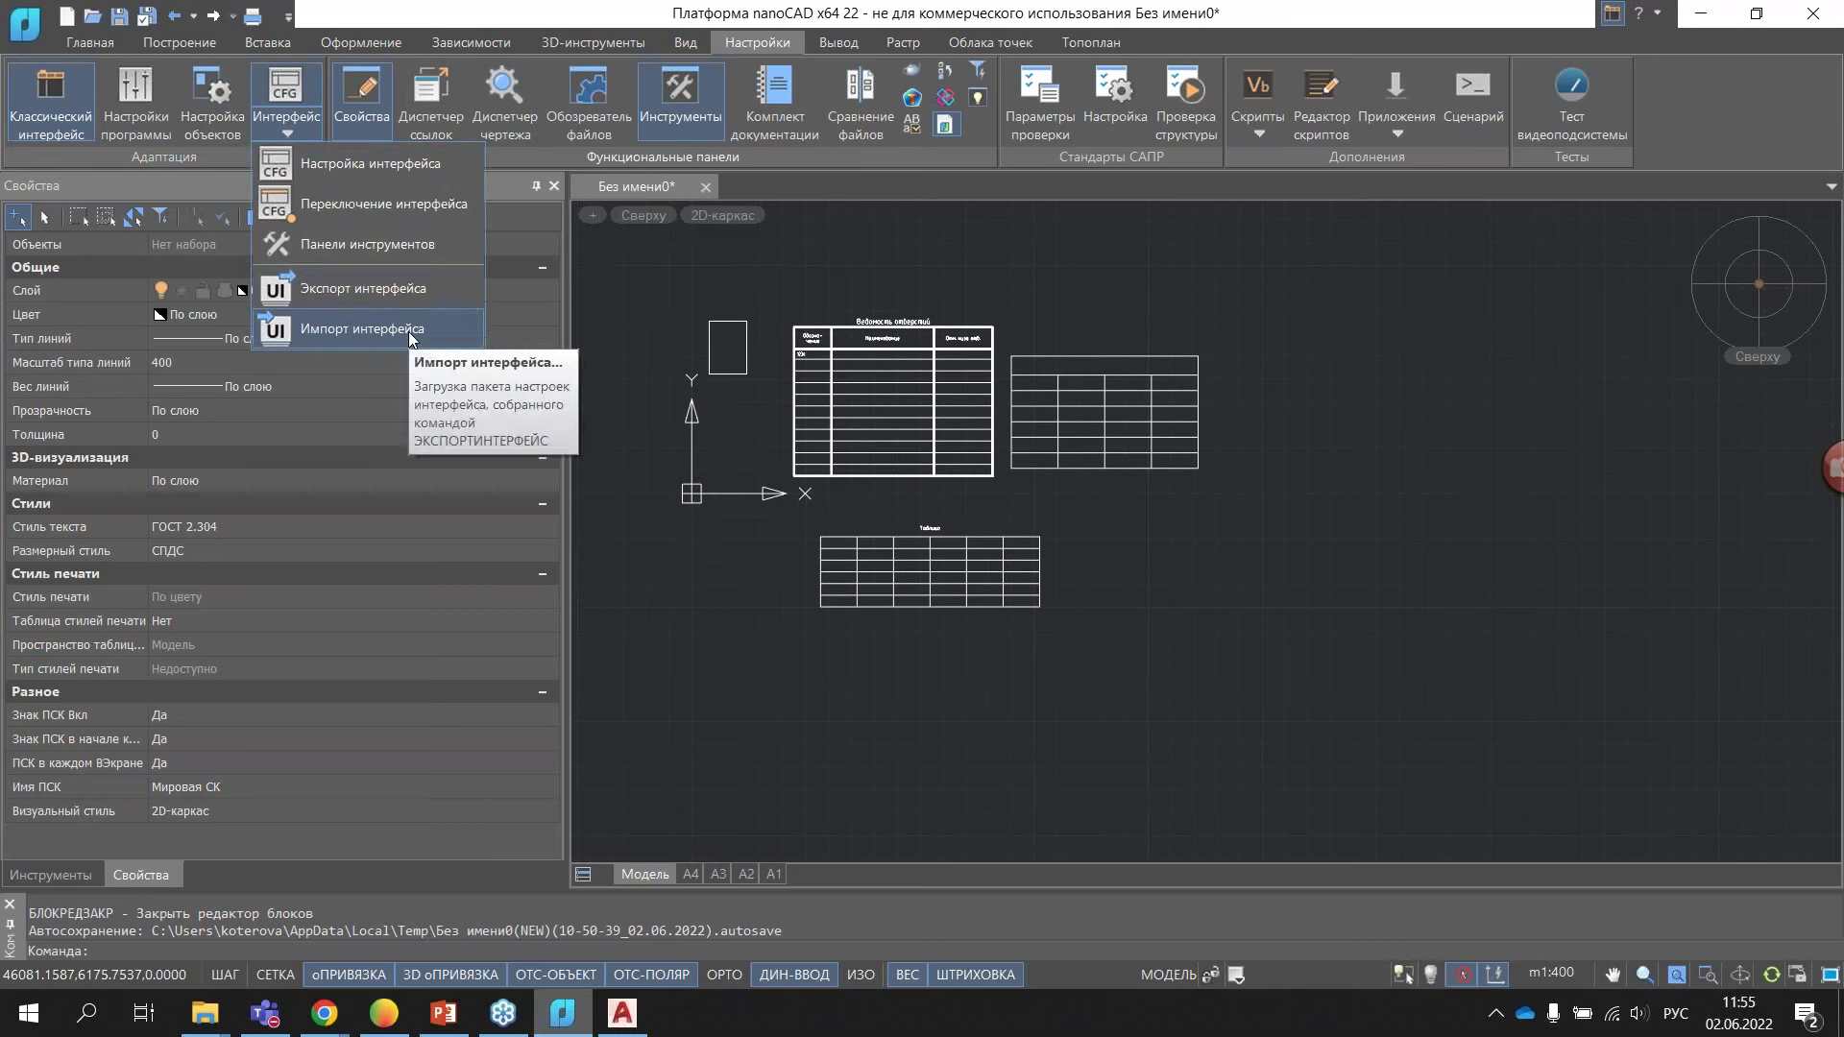
{"action": "left_click", "coordinate": [384, 166]}
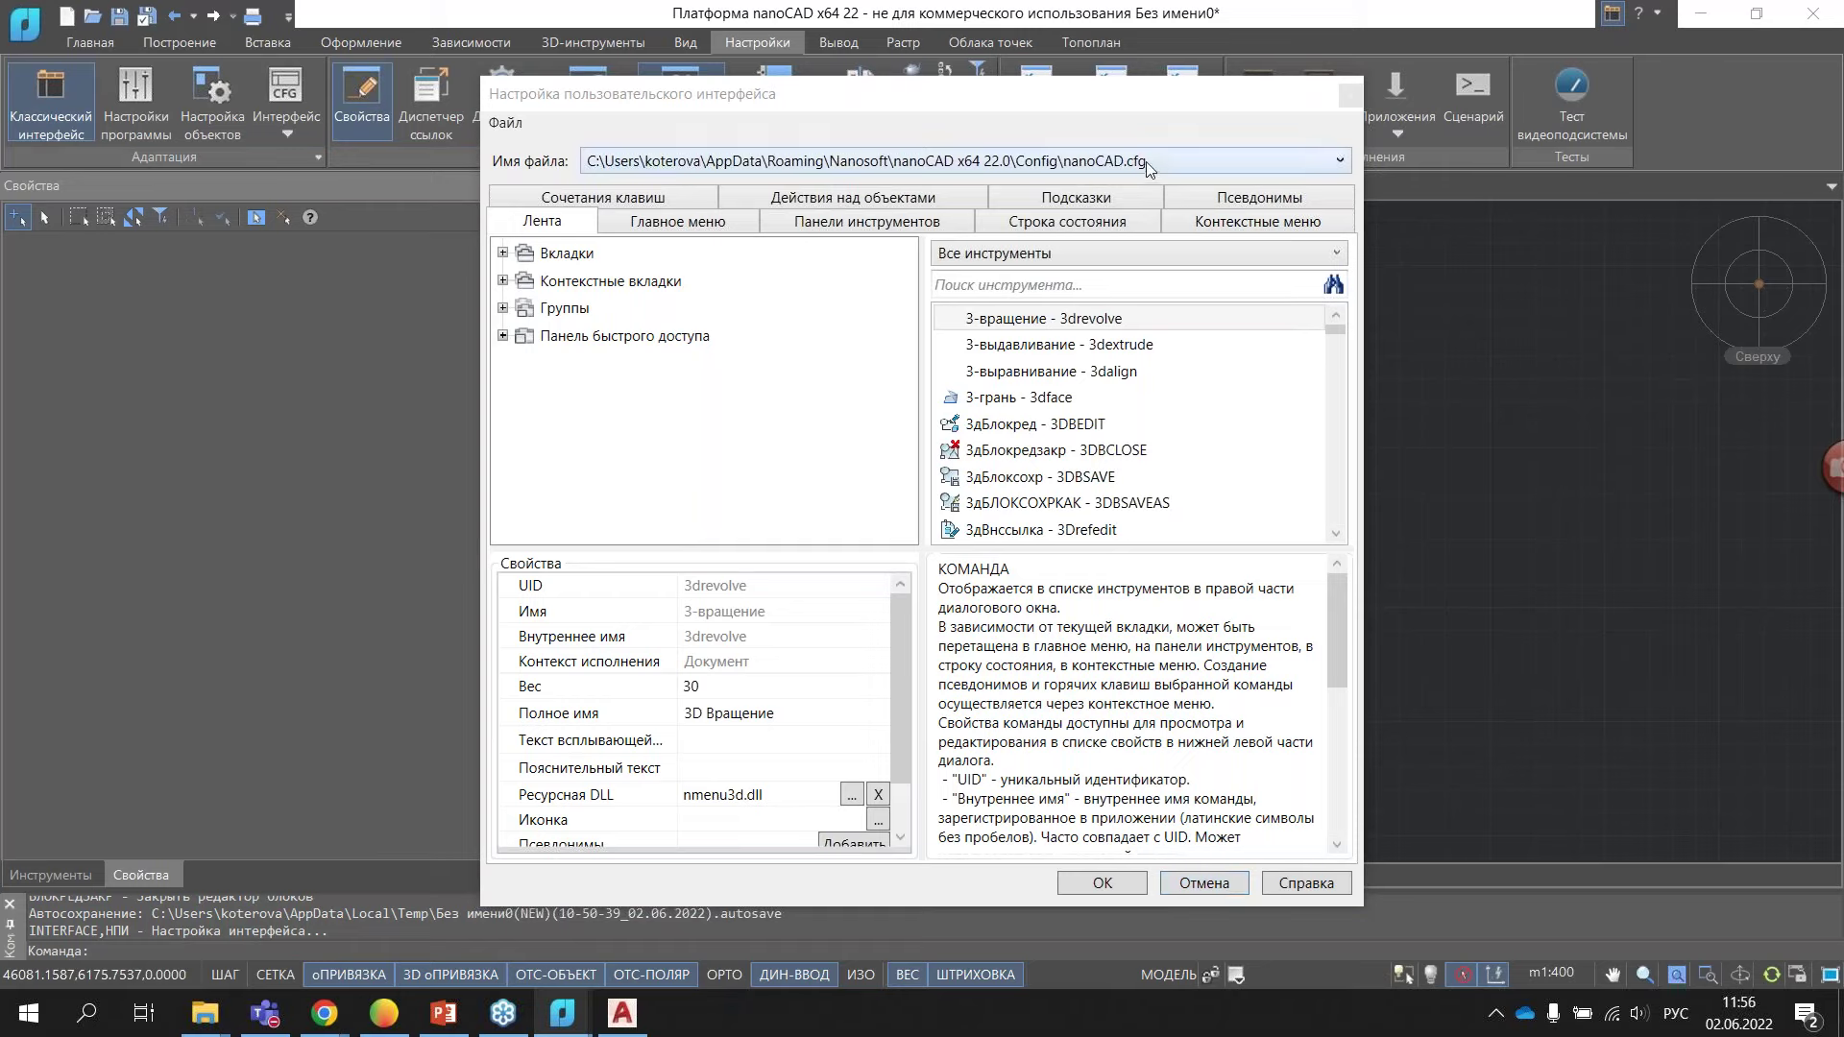
{"action": "left_click", "coordinate": [1206, 883]}
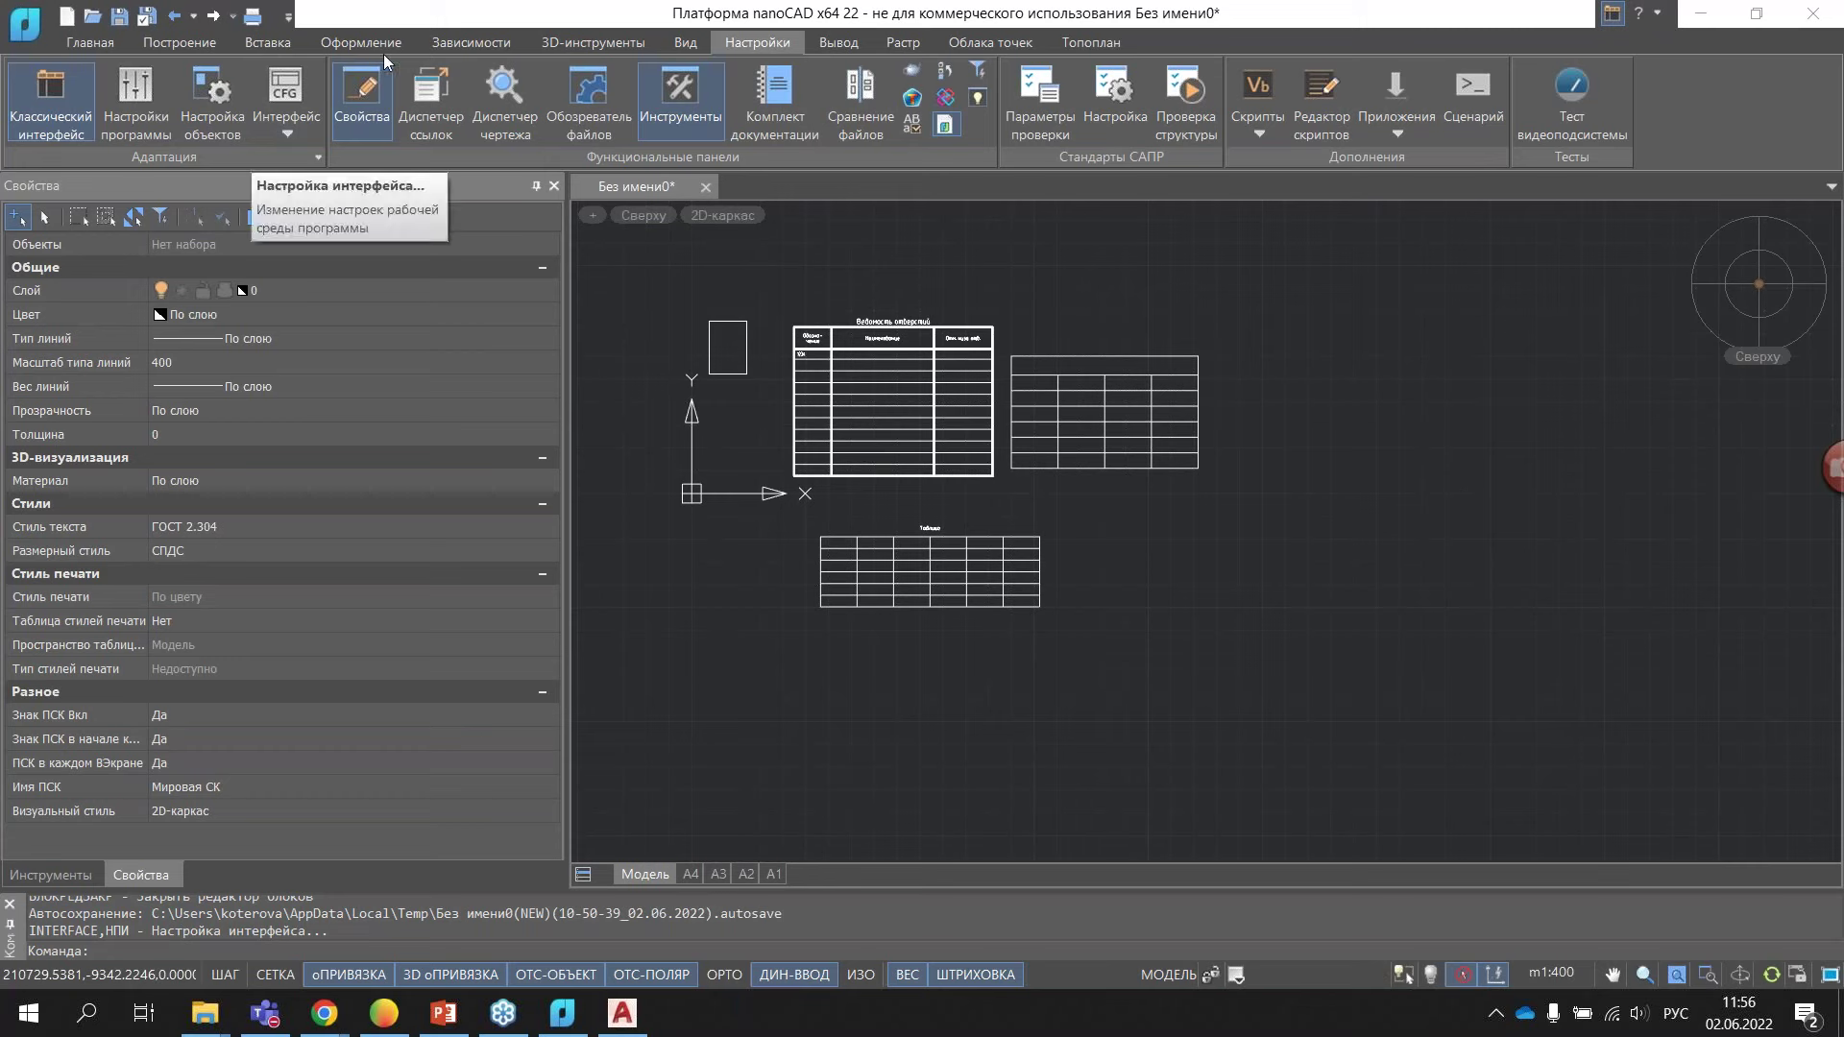
- Show the Зависимости parametric constraints tools on the ribbon
{"action": "left_click", "coordinate": [475, 46]}
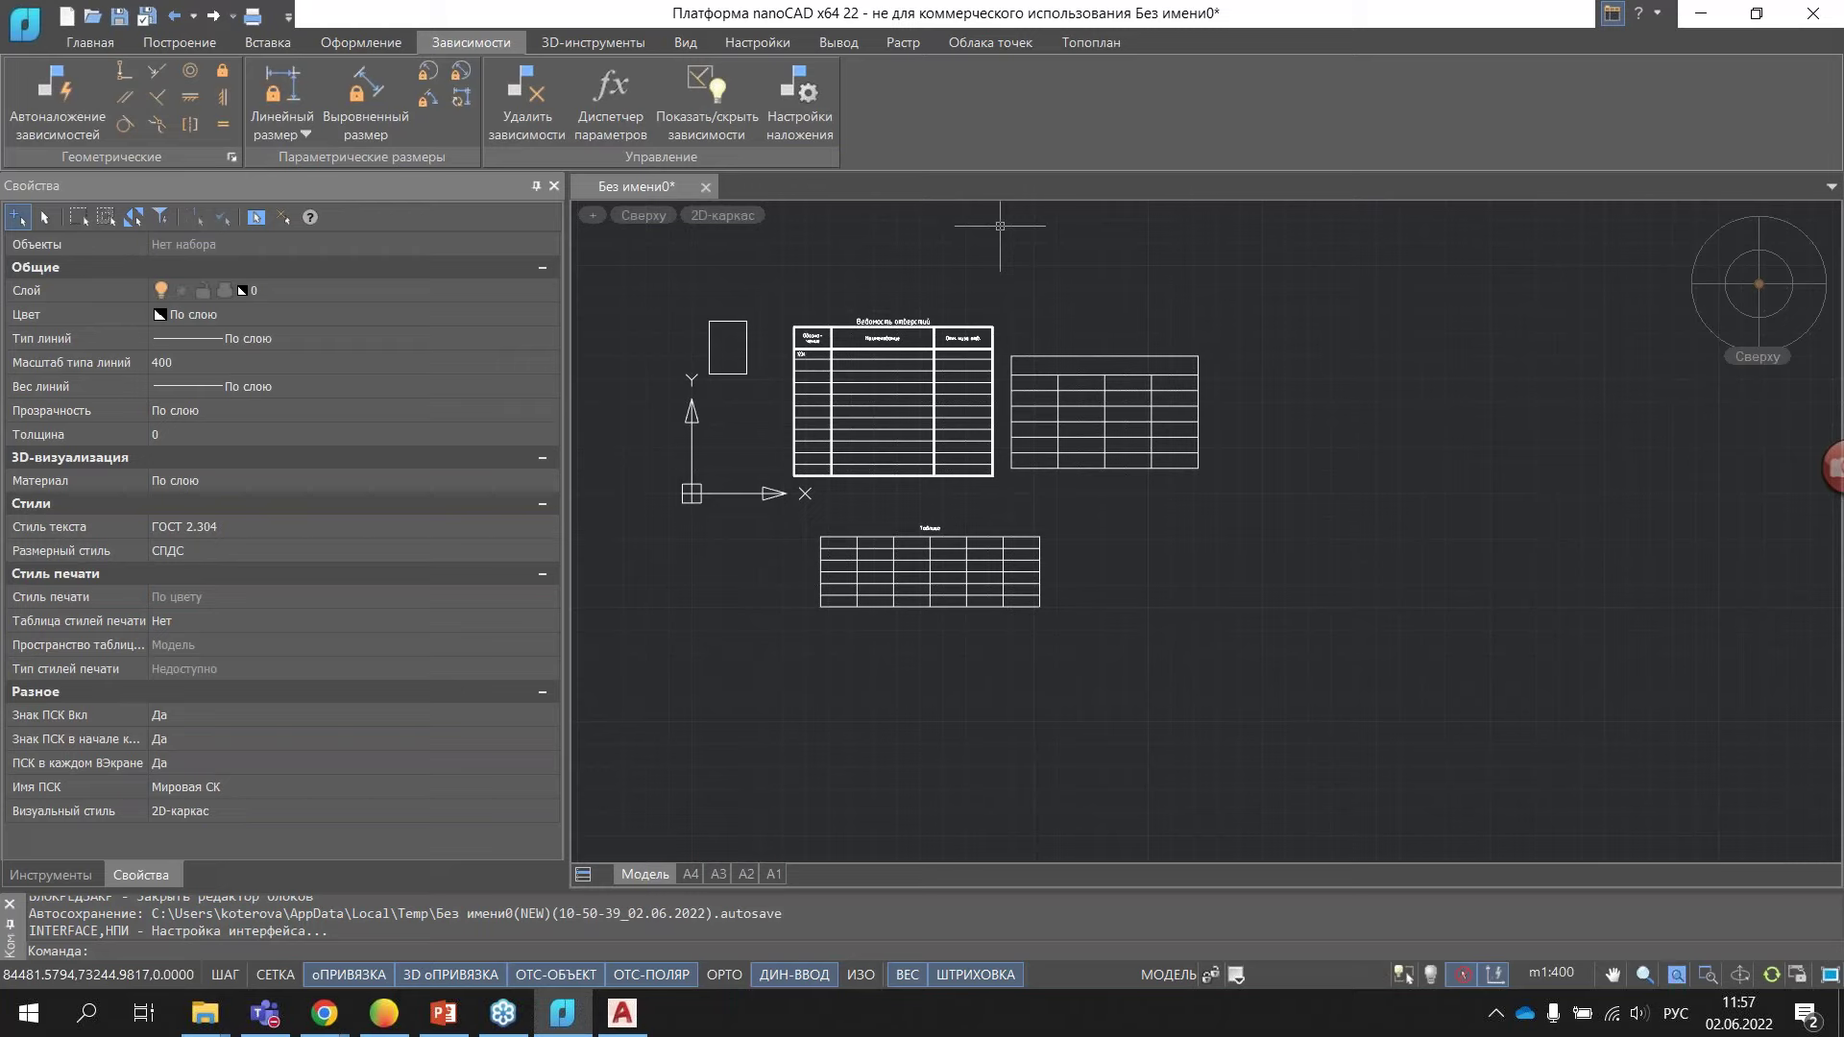
- Open the Layers dialog from the Главная tab, listing layers 0, Defpoints and Блоки
{"action": "left_click", "coordinate": [100, 39]}
{"action": "left_click", "coordinate": [483, 100]}
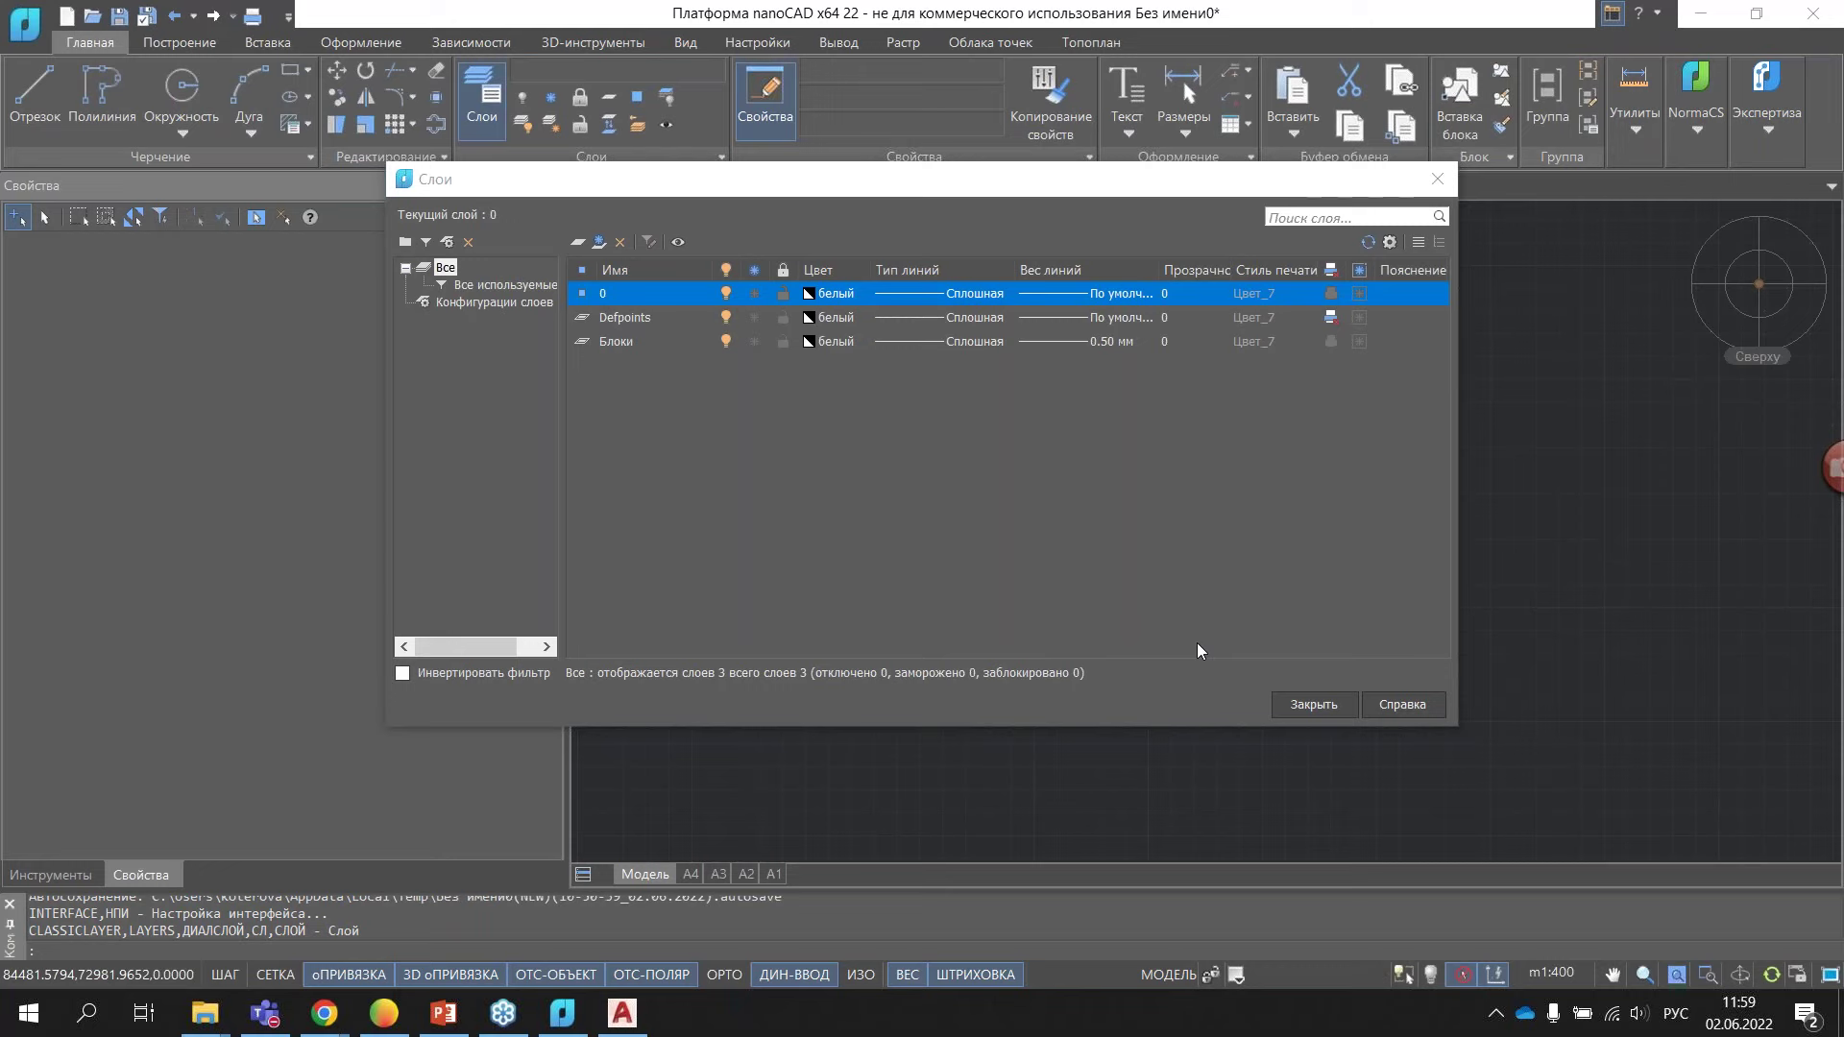
- Close the Layers dialog and browse the 3D-инструменты and Главная ribbon tabs
{"action": "left_click", "coordinate": [1437, 180]}
{"action": "left_click", "coordinate": [555, 45]}
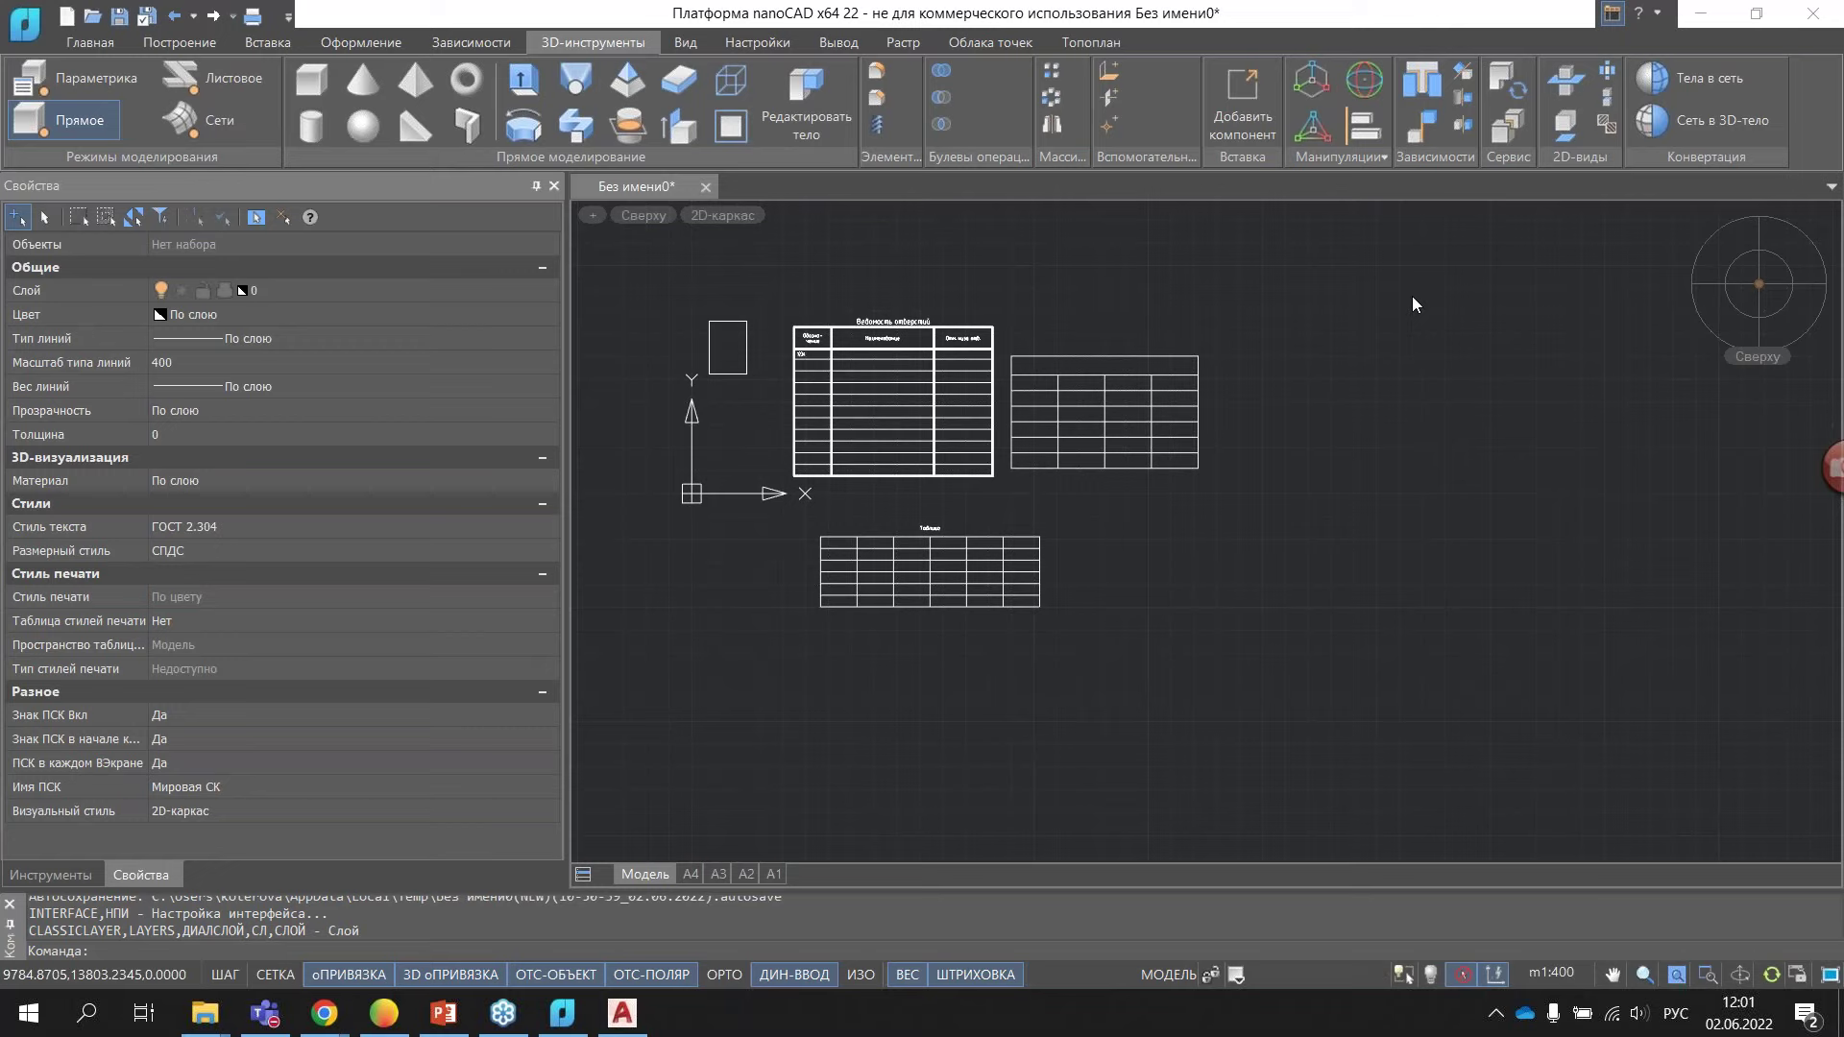
{"action": "left_click", "coordinate": [90, 42]}
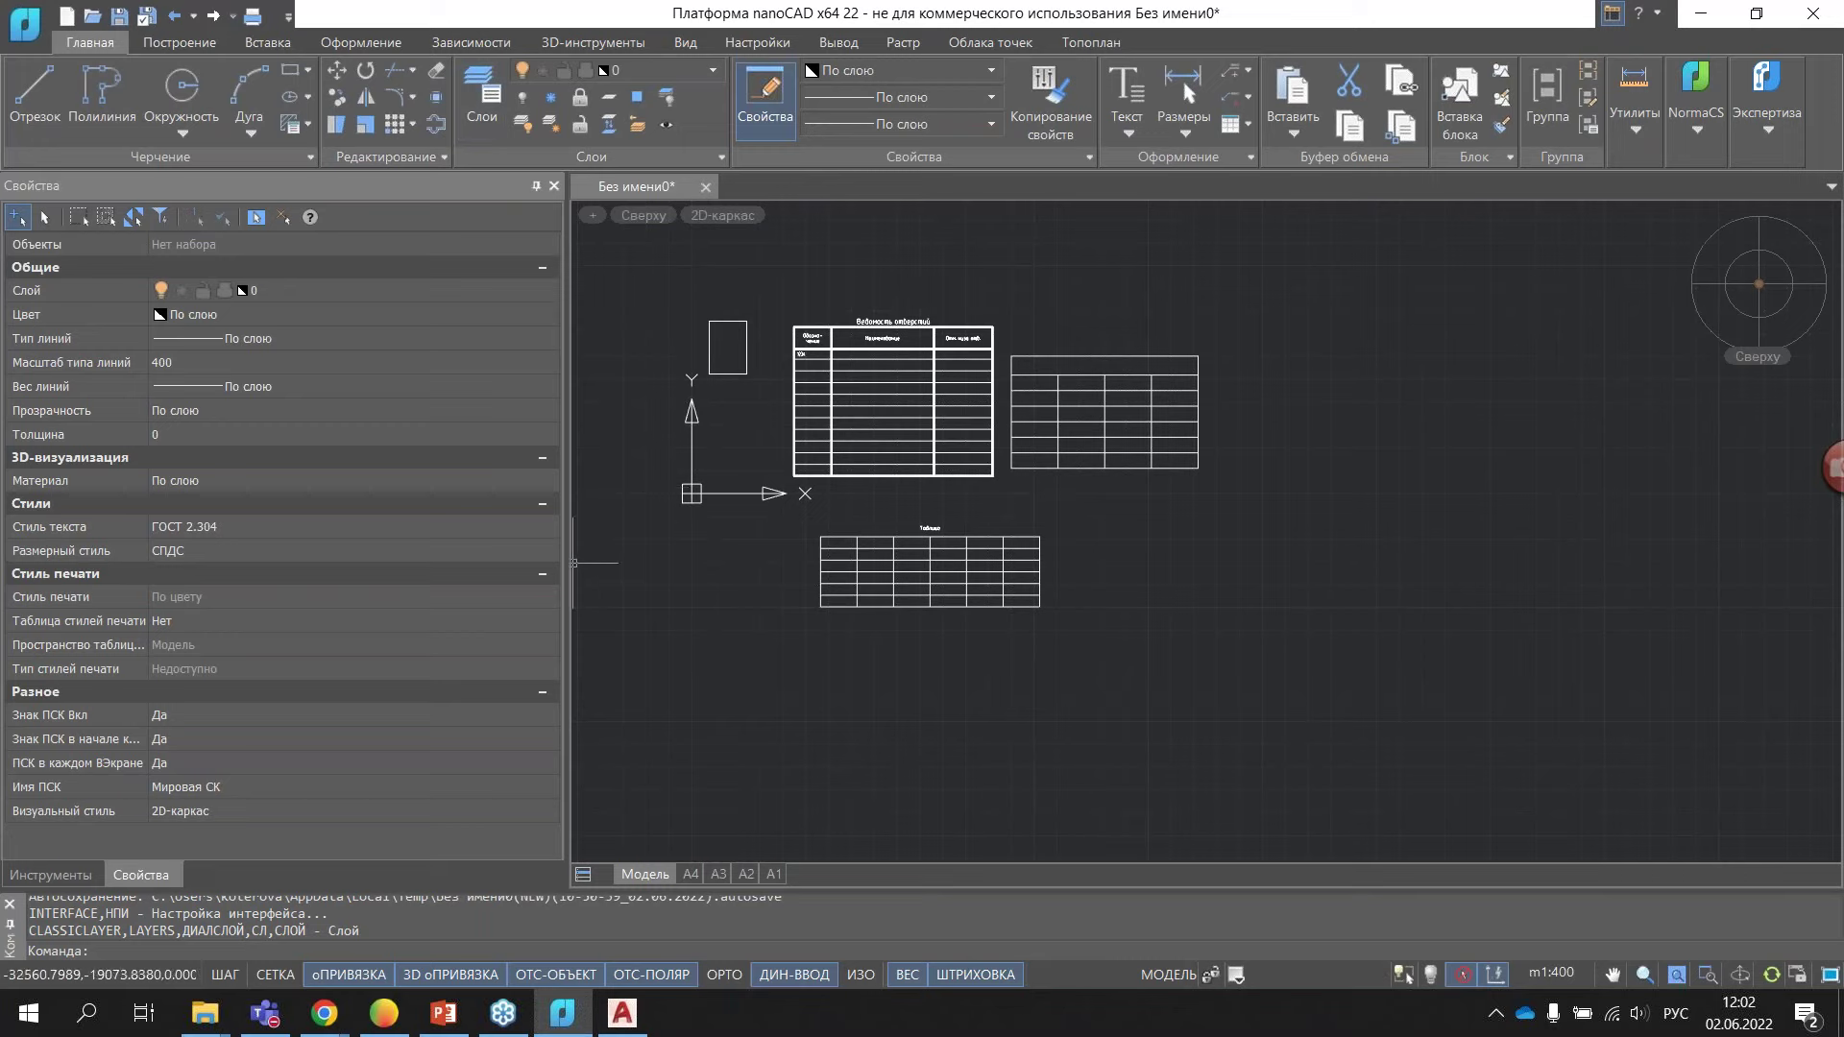
- Browse the Растр and Облака точек tools, then switch to the A4 sheet layout
{"action": "left_click", "coordinate": [900, 45]}
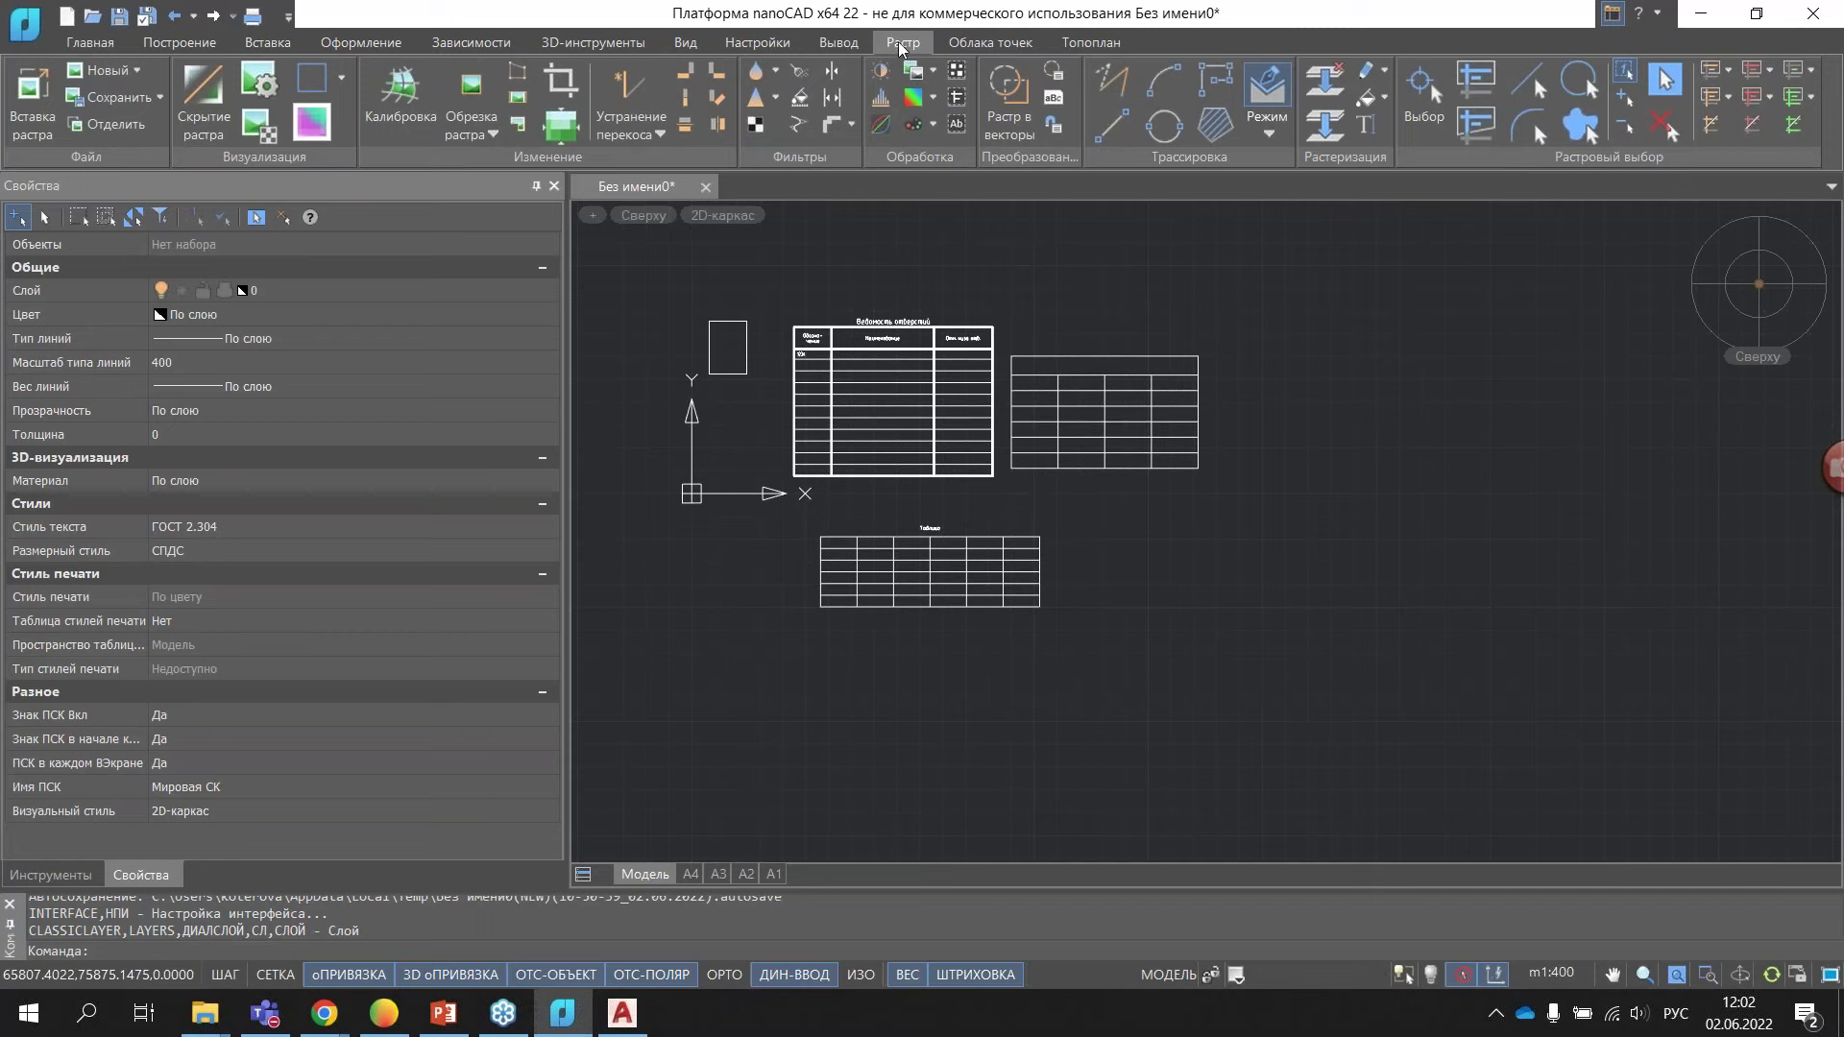
{"action": "left_click", "coordinate": [985, 44]}
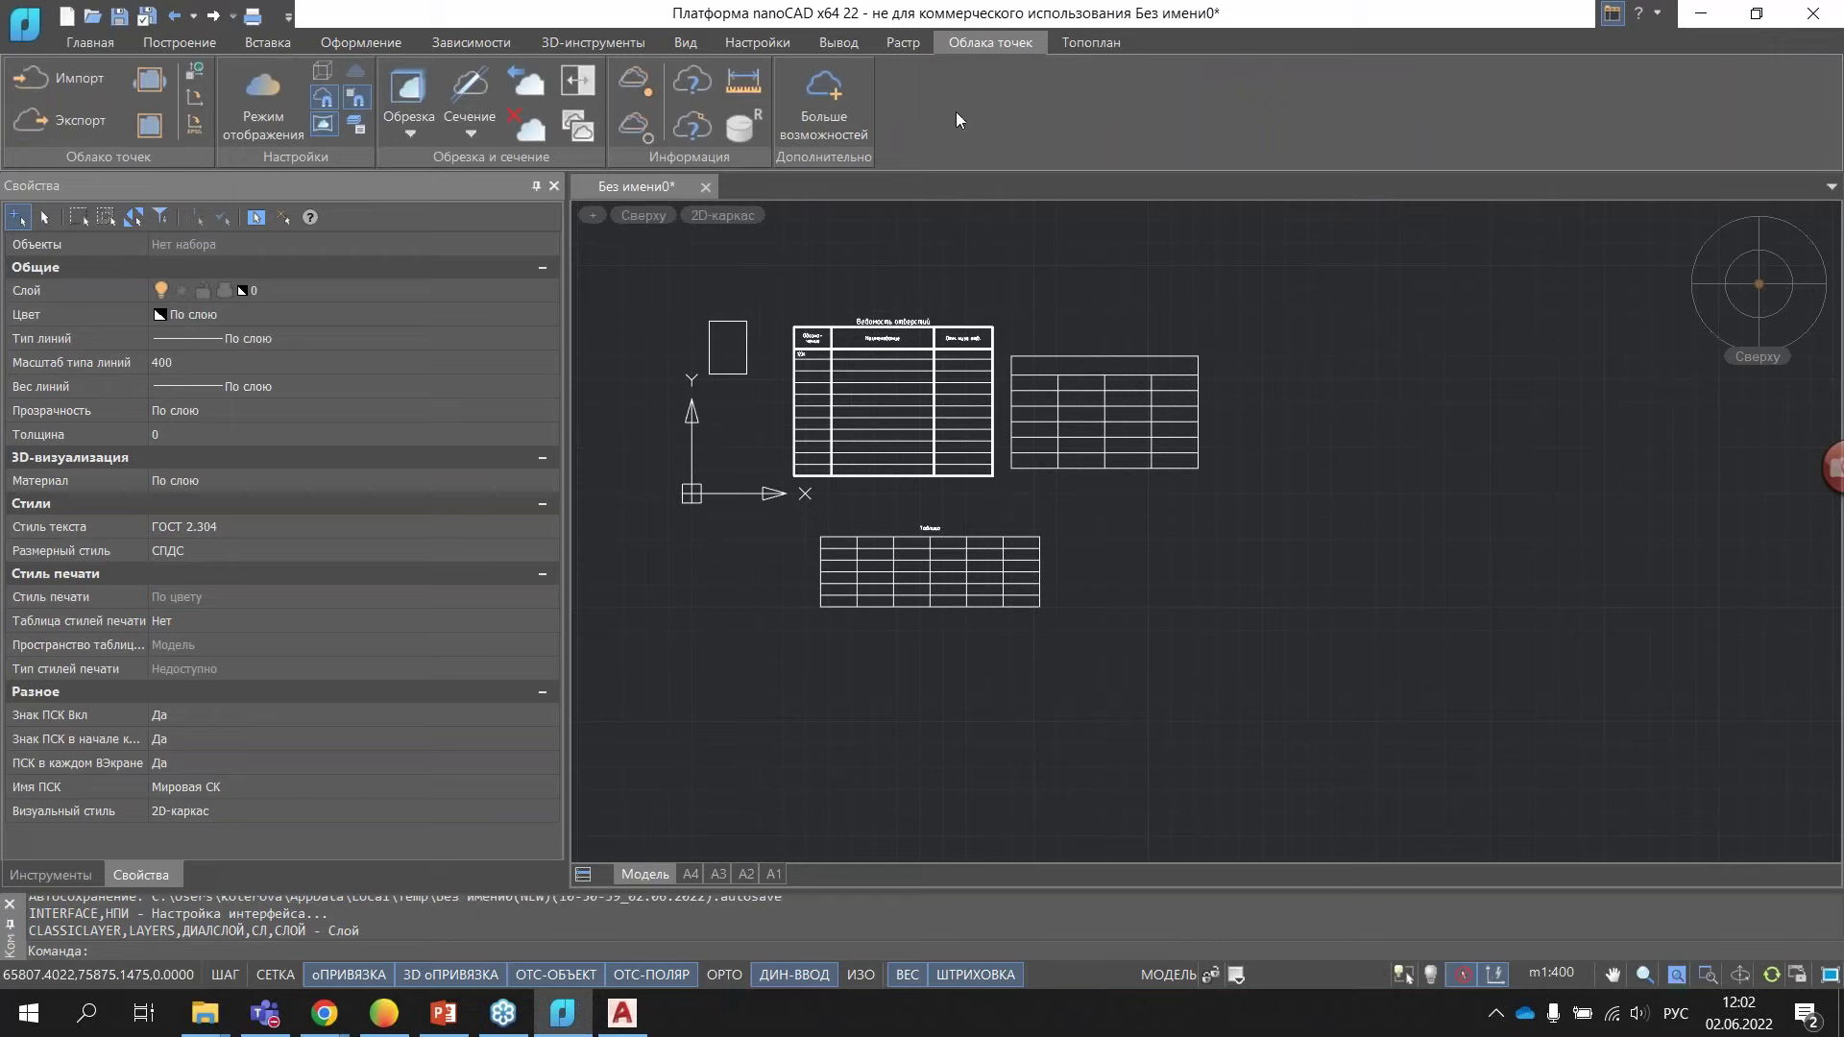
{"action": "left_click", "coordinate": [689, 874]}
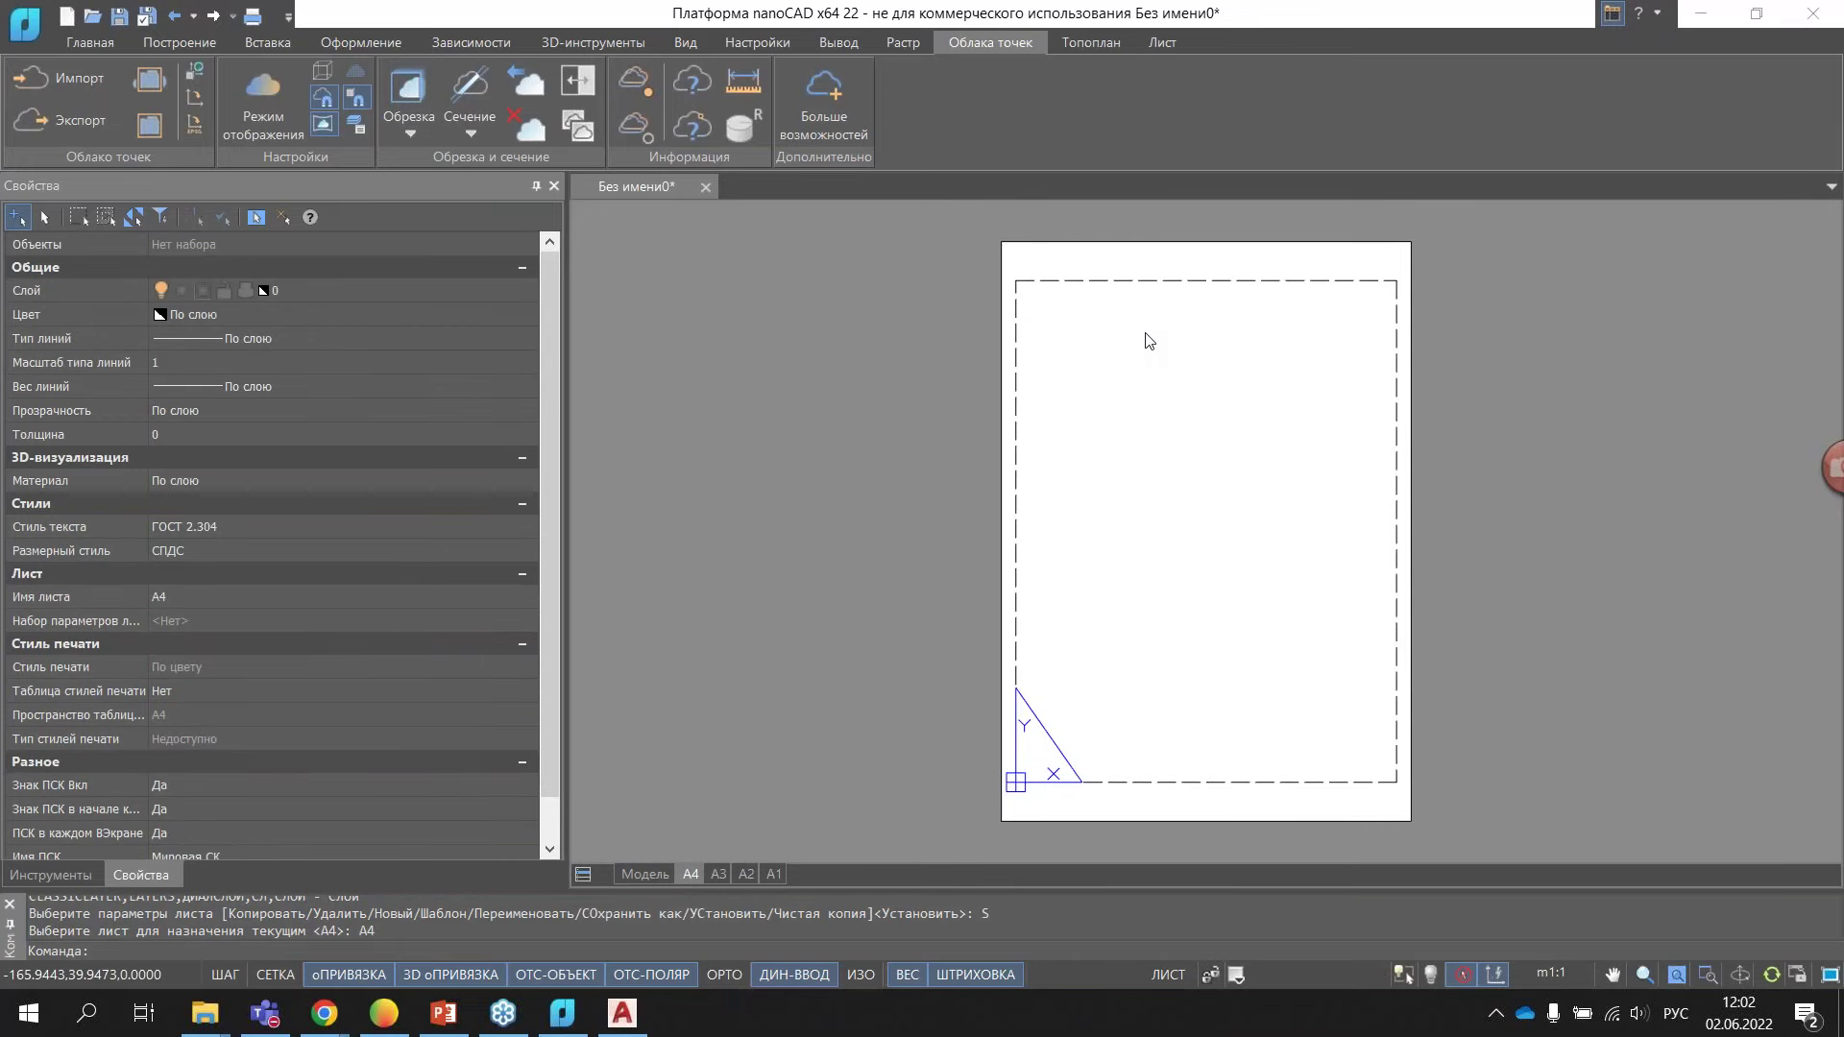
- Open the A4 sheet's page setup through the page setup manager
{"action": "right_click", "coordinate": [694, 876]}
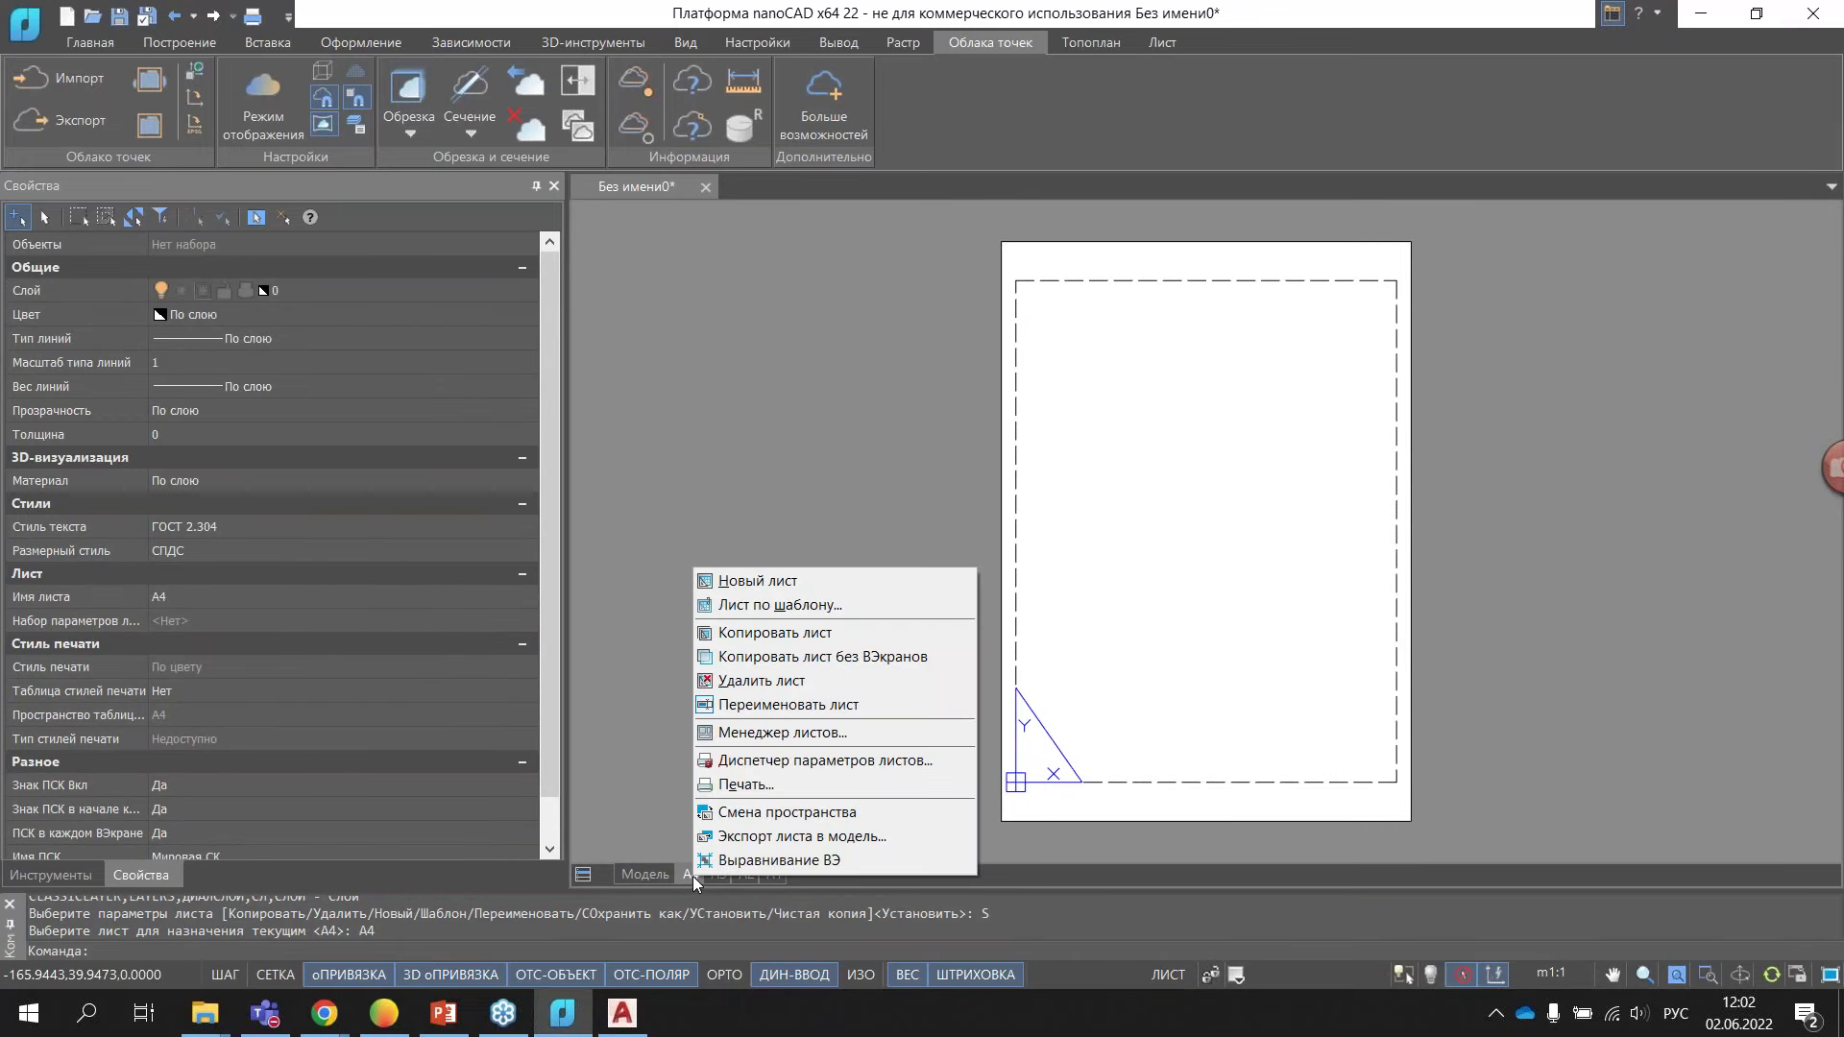
{"action": "left_click", "coordinate": [803, 764]}
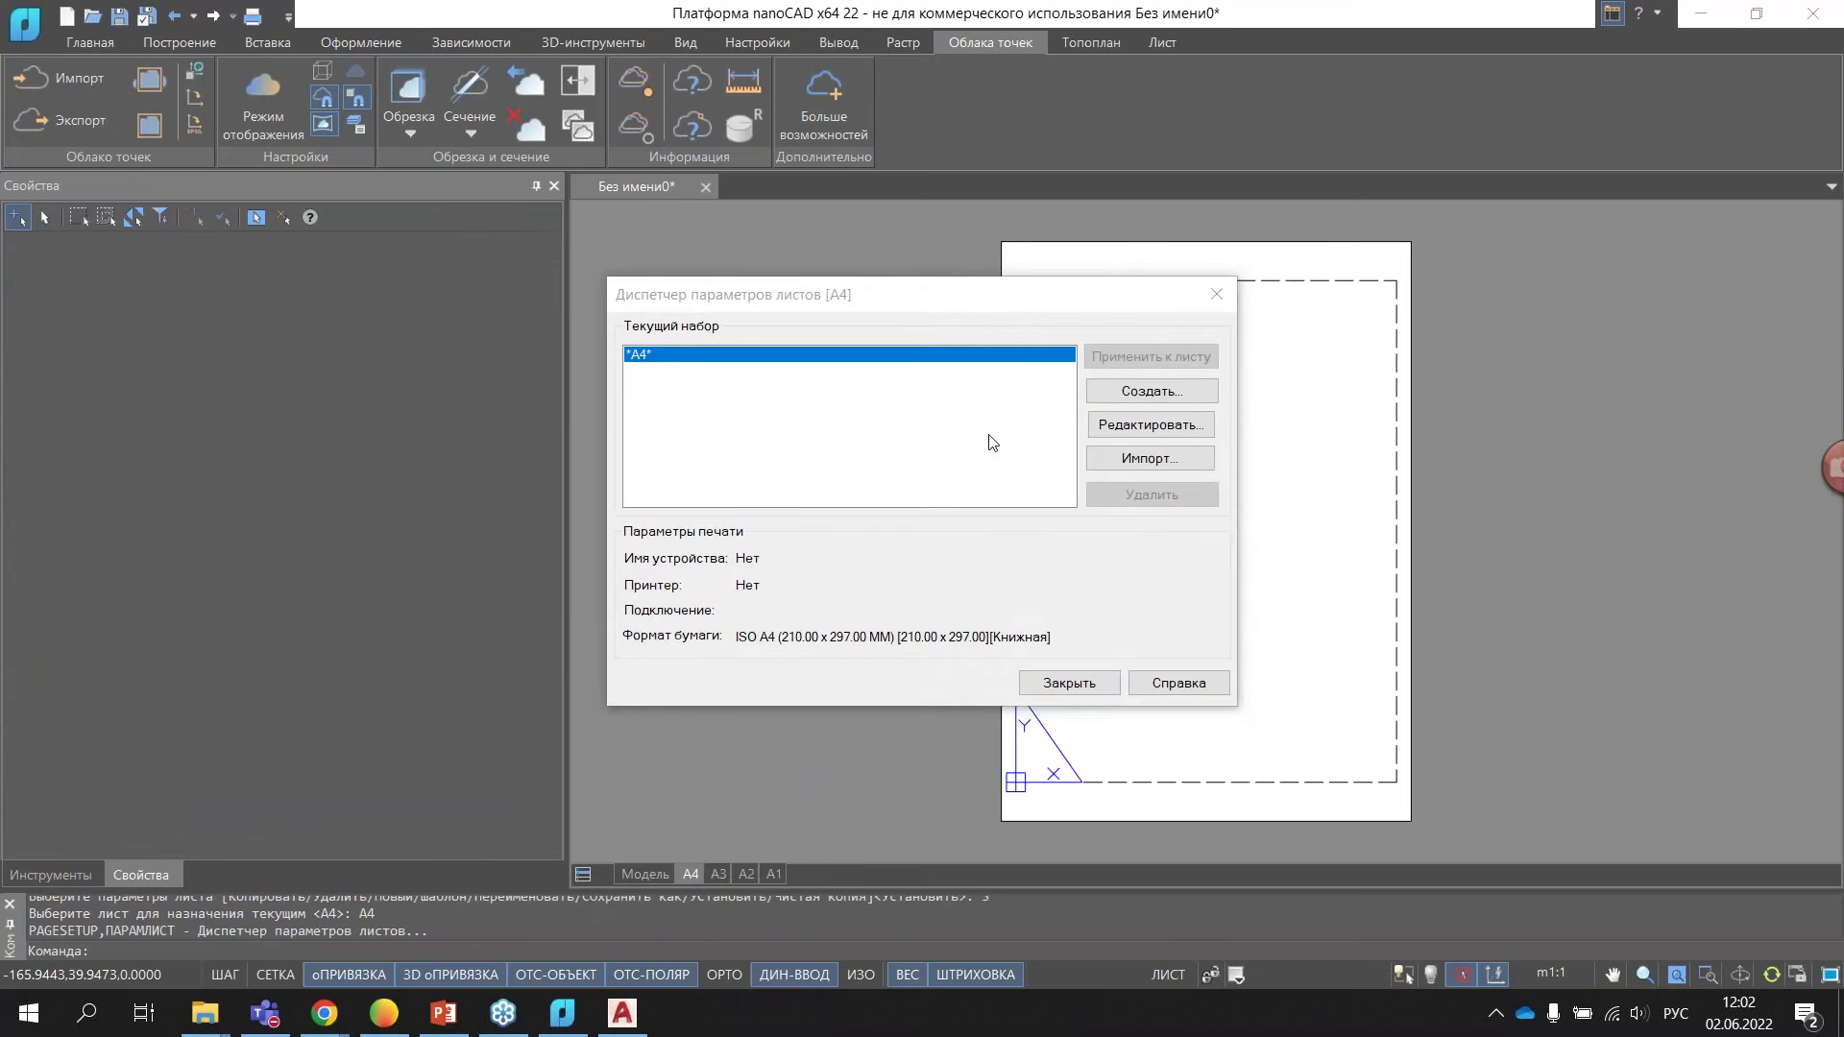
{"action": "left_click", "coordinate": [1172, 424]}
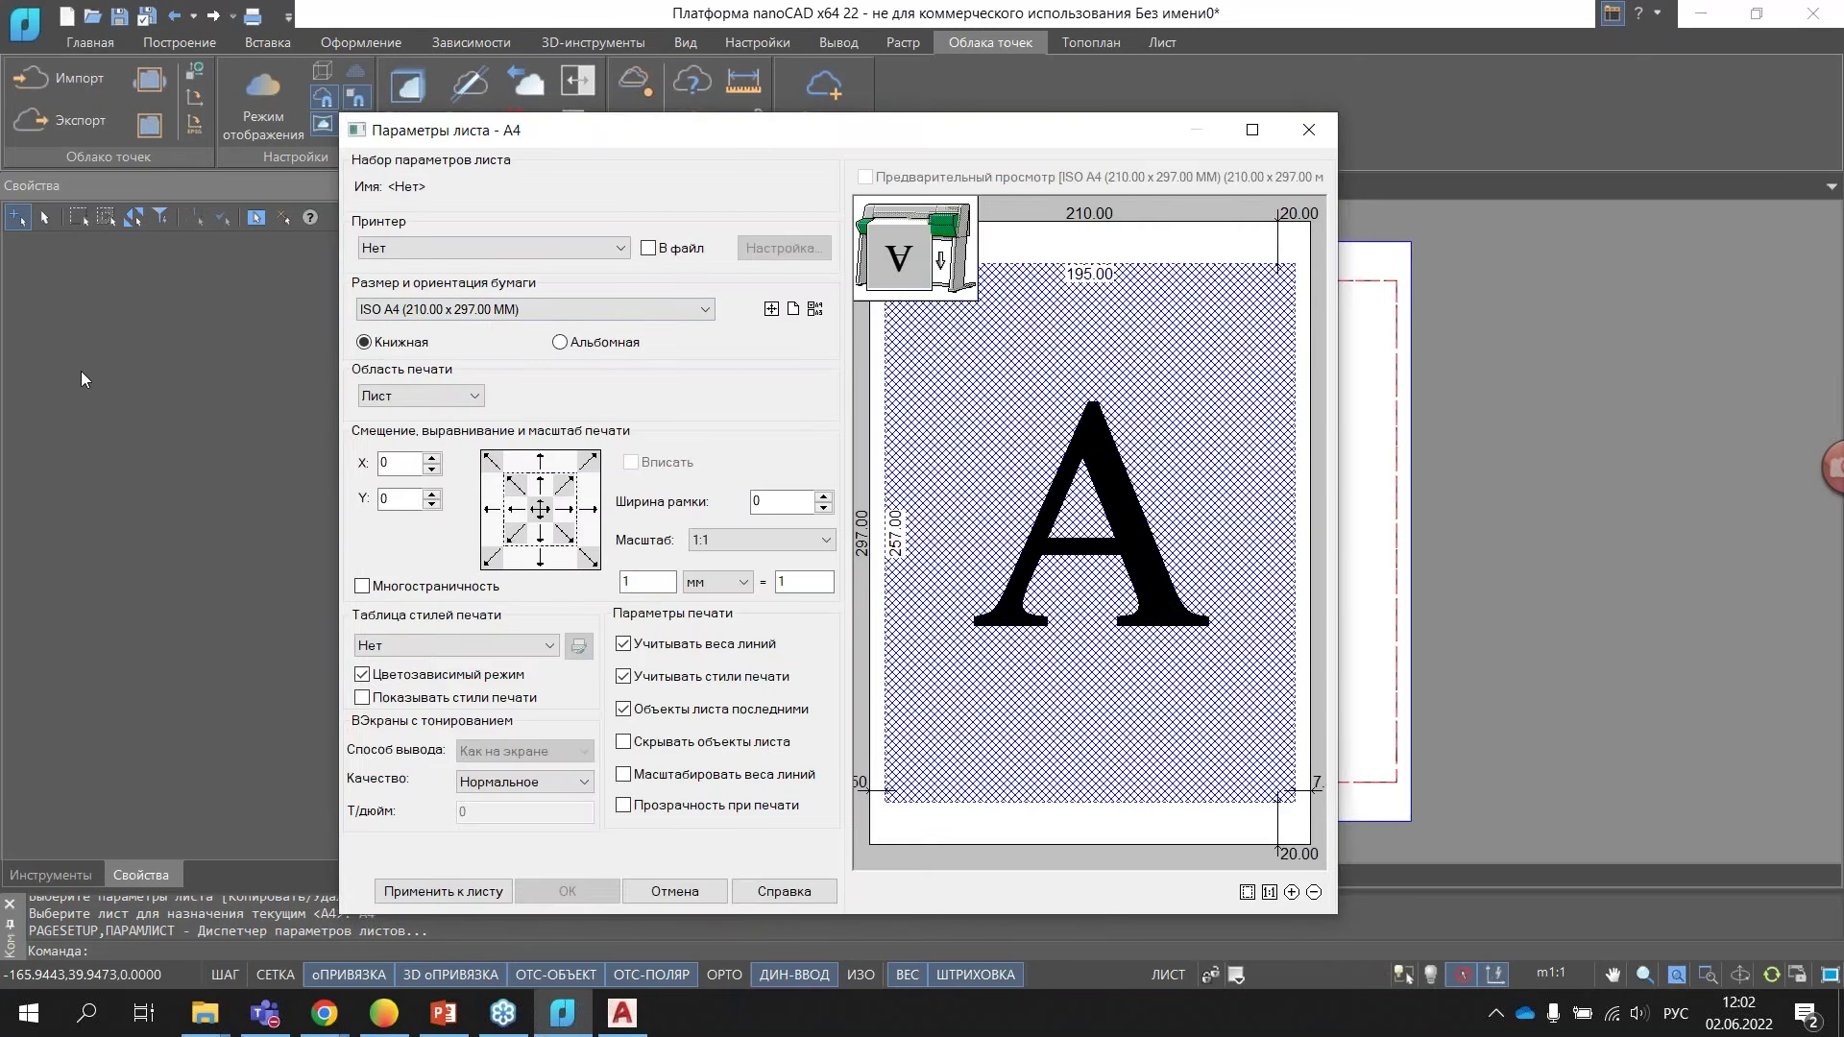
{"action": "left_click", "coordinate": [81, 371]}
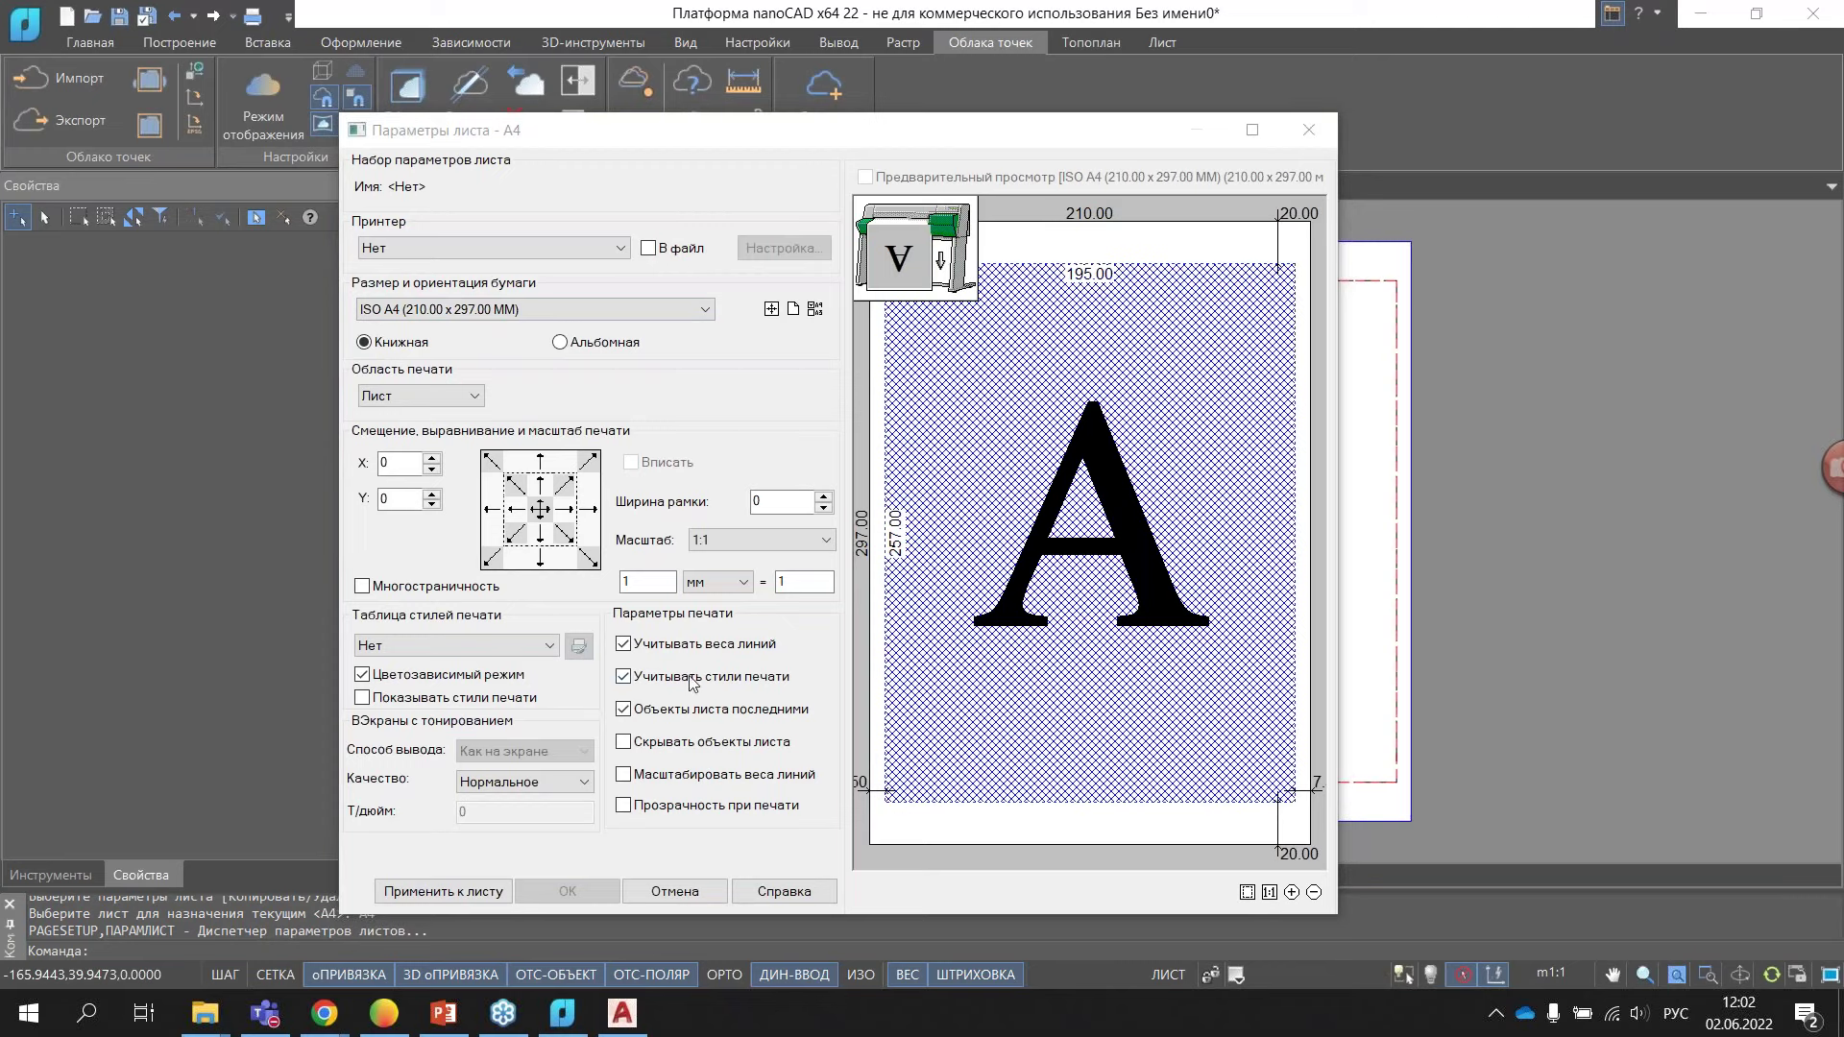
- Review printer, paper size, print area and print style options, keeping no style table
{"action": "left_click", "coordinate": [617, 252]}
{"action": "left_click", "coordinate": [617, 252]}
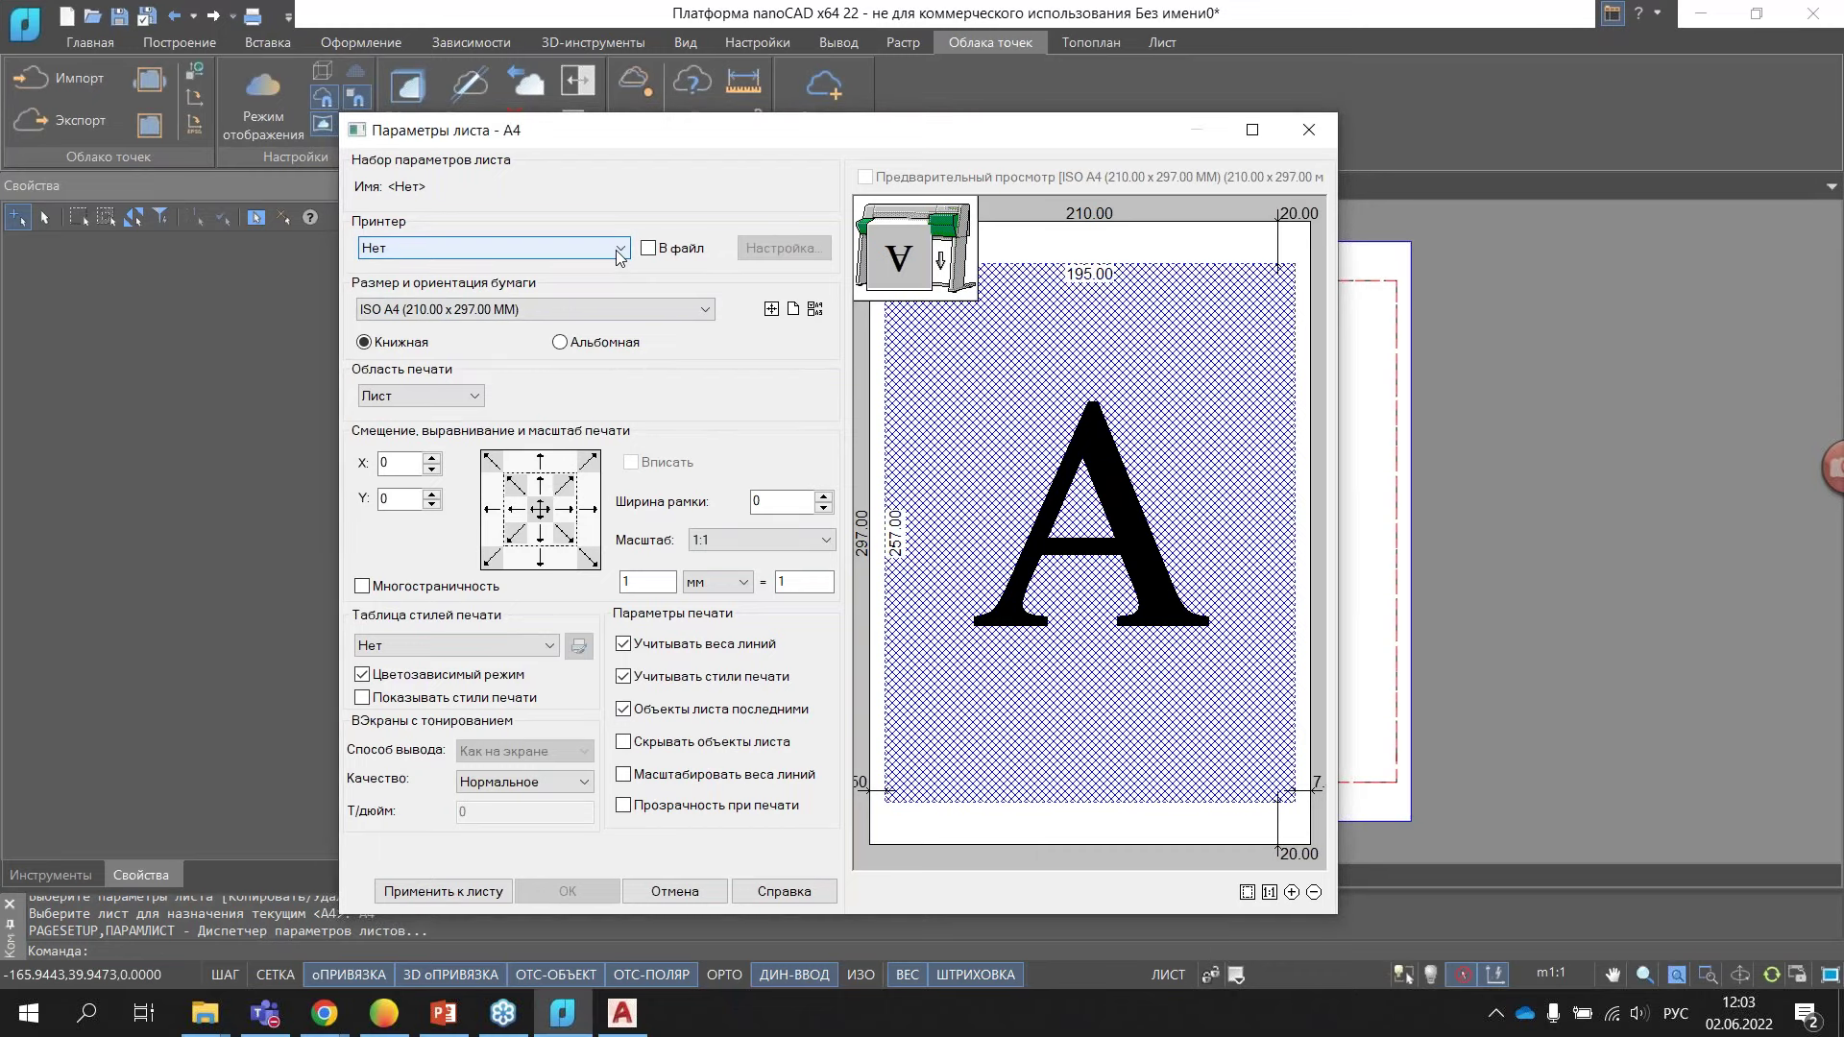
{"action": "left_click", "coordinate": [648, 320]}
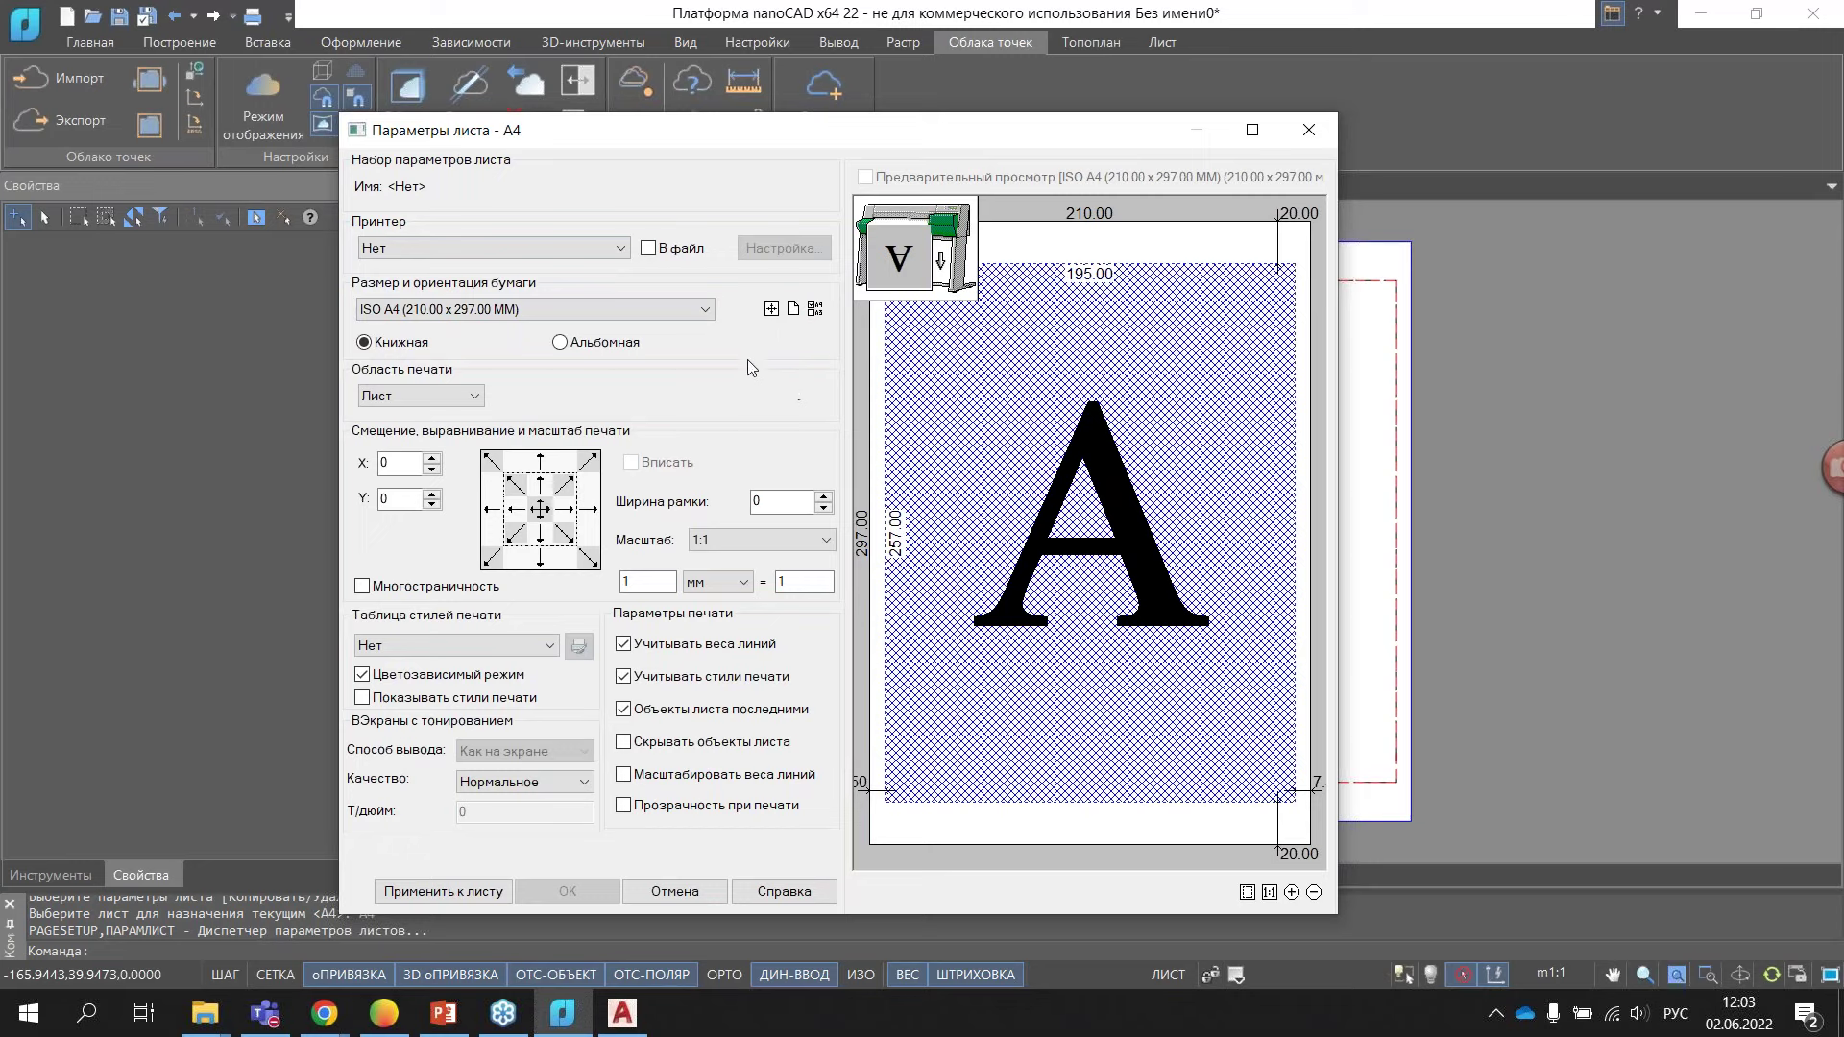
{"action": "left_click", "coordinate": [462, 395]}
{"action": "left_click", "coordinate": [549, 653]}
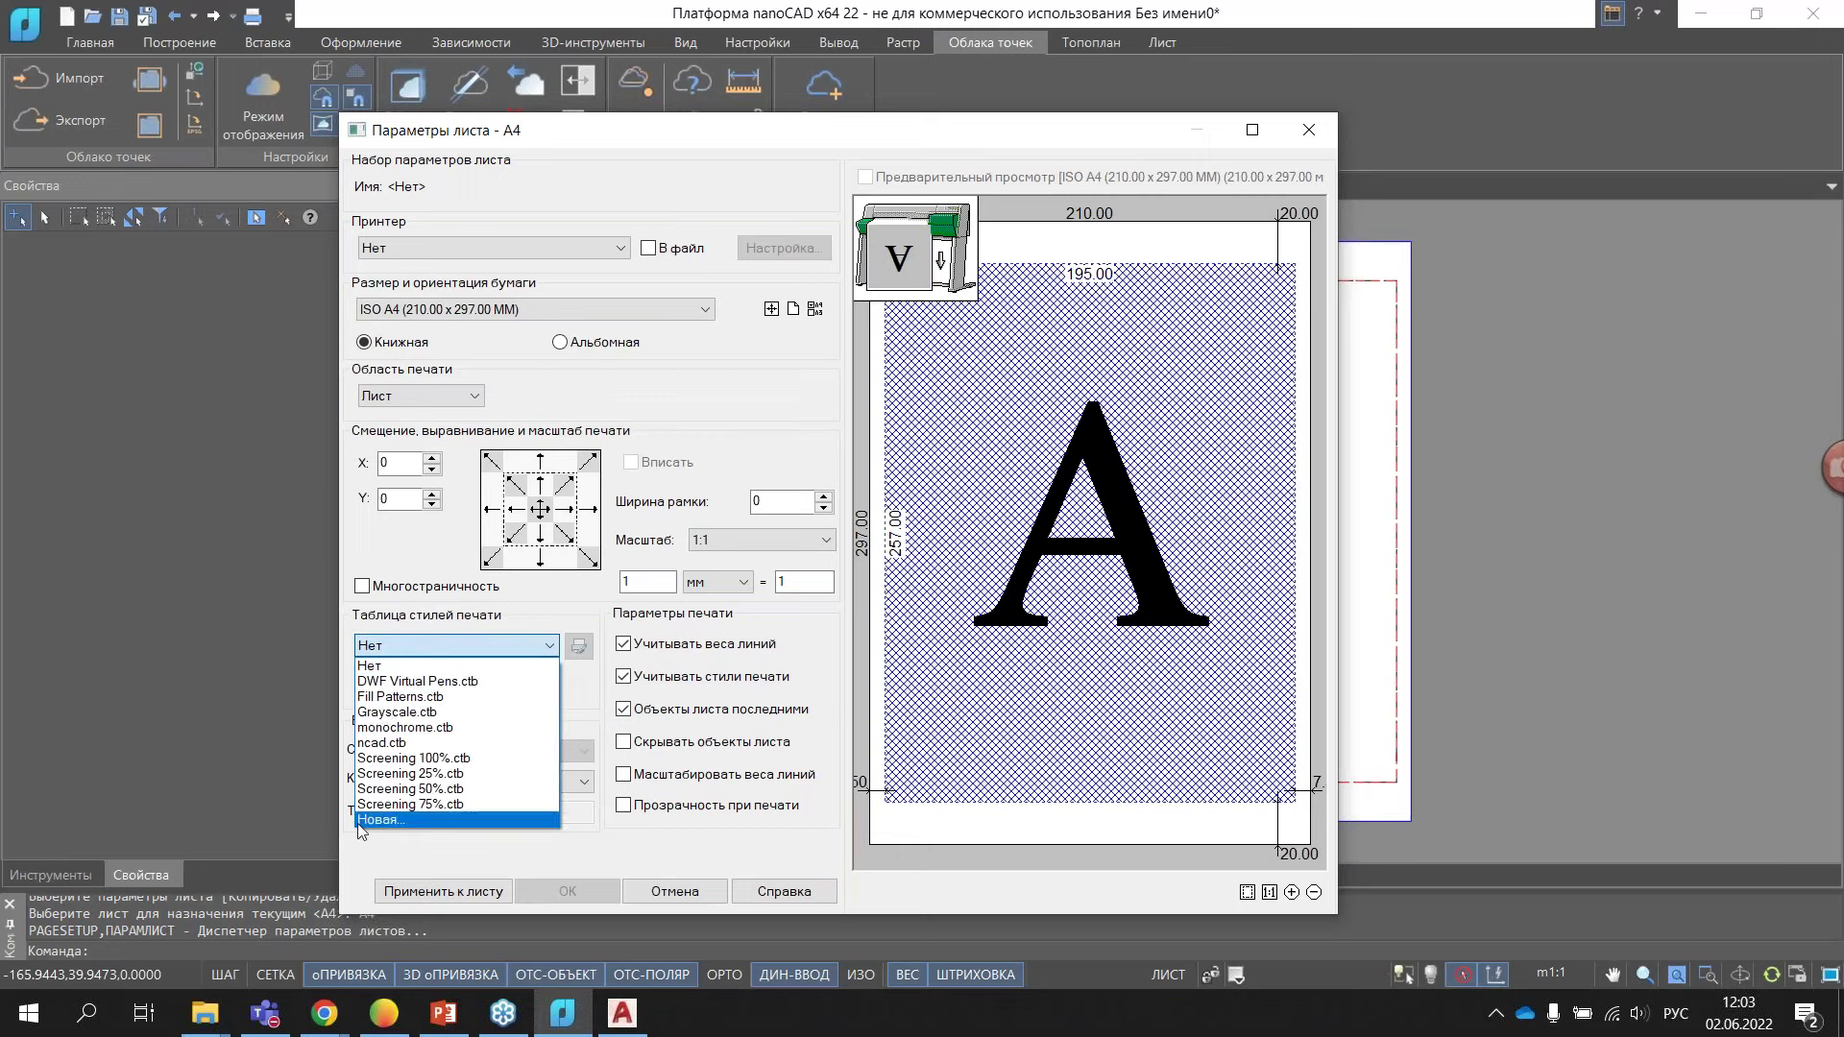
{"action": "left_click", "coordinate": [554, 650]}
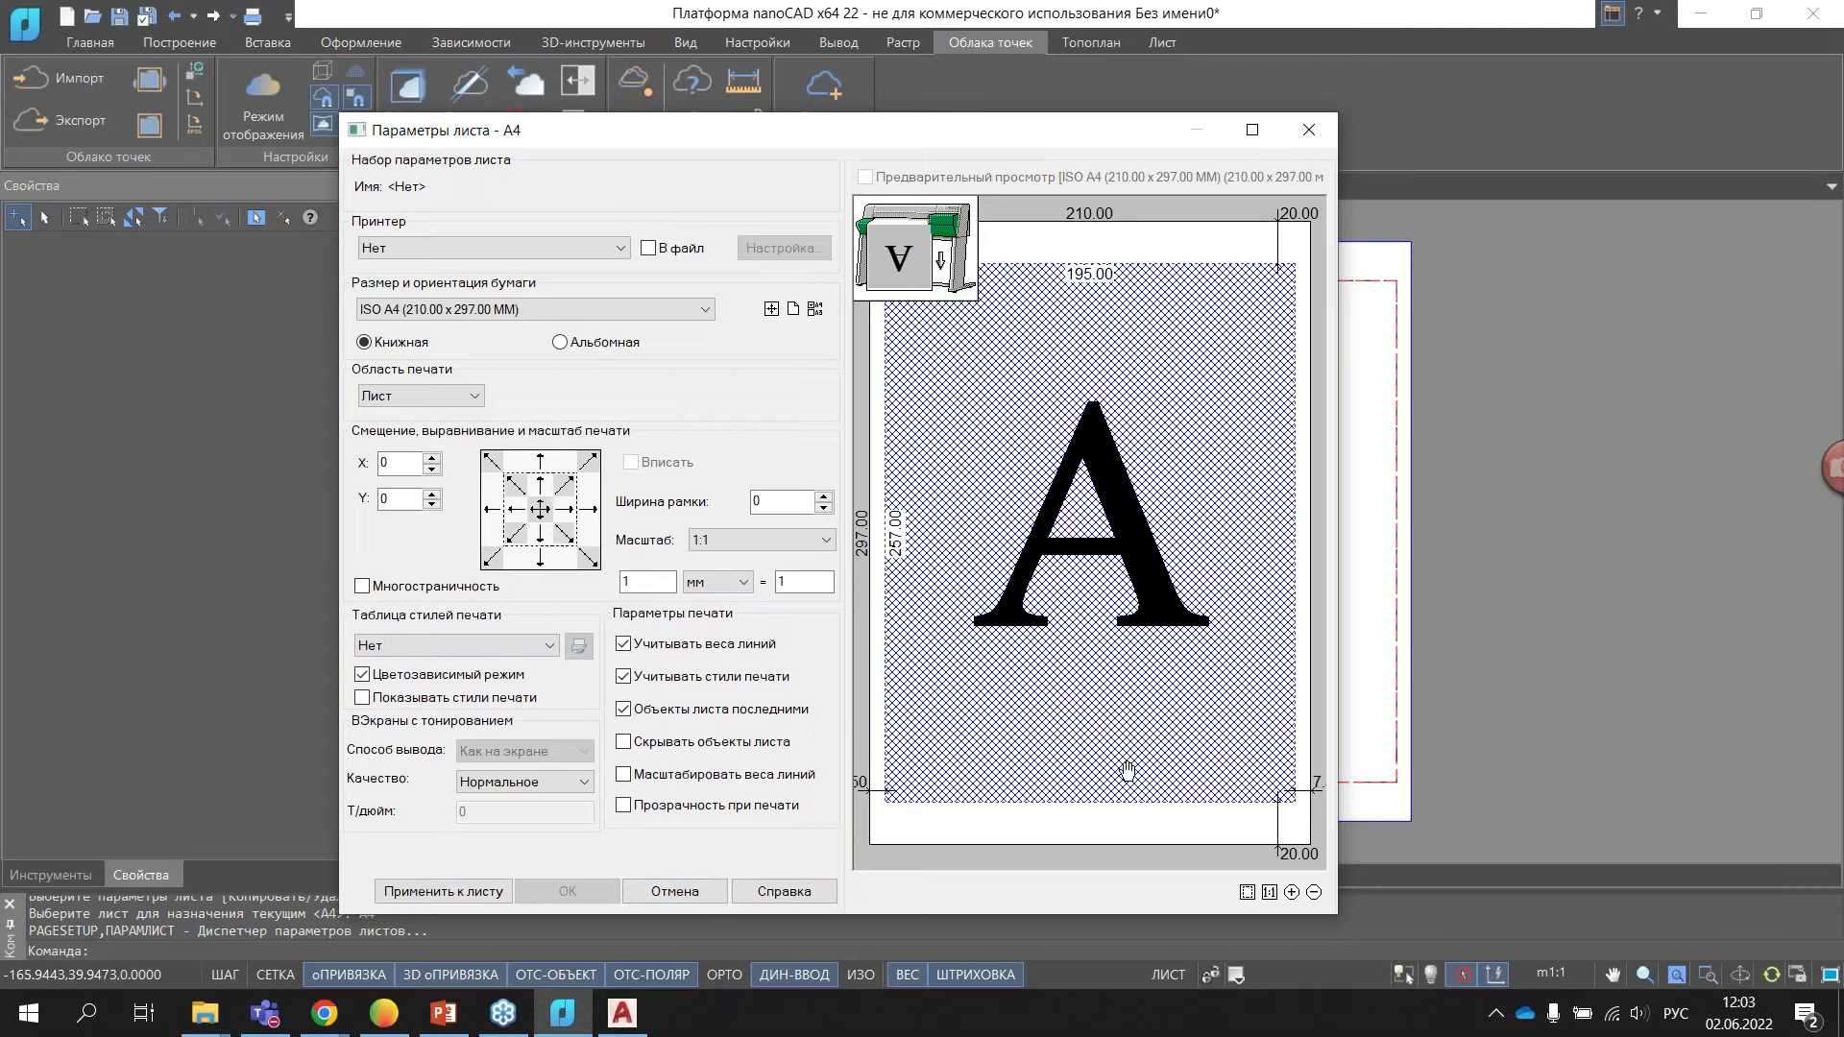
- Cancel the A4 page setup and close the page setup manager unchanged
{"action": "left_click", "coordinate": [706, 901]}
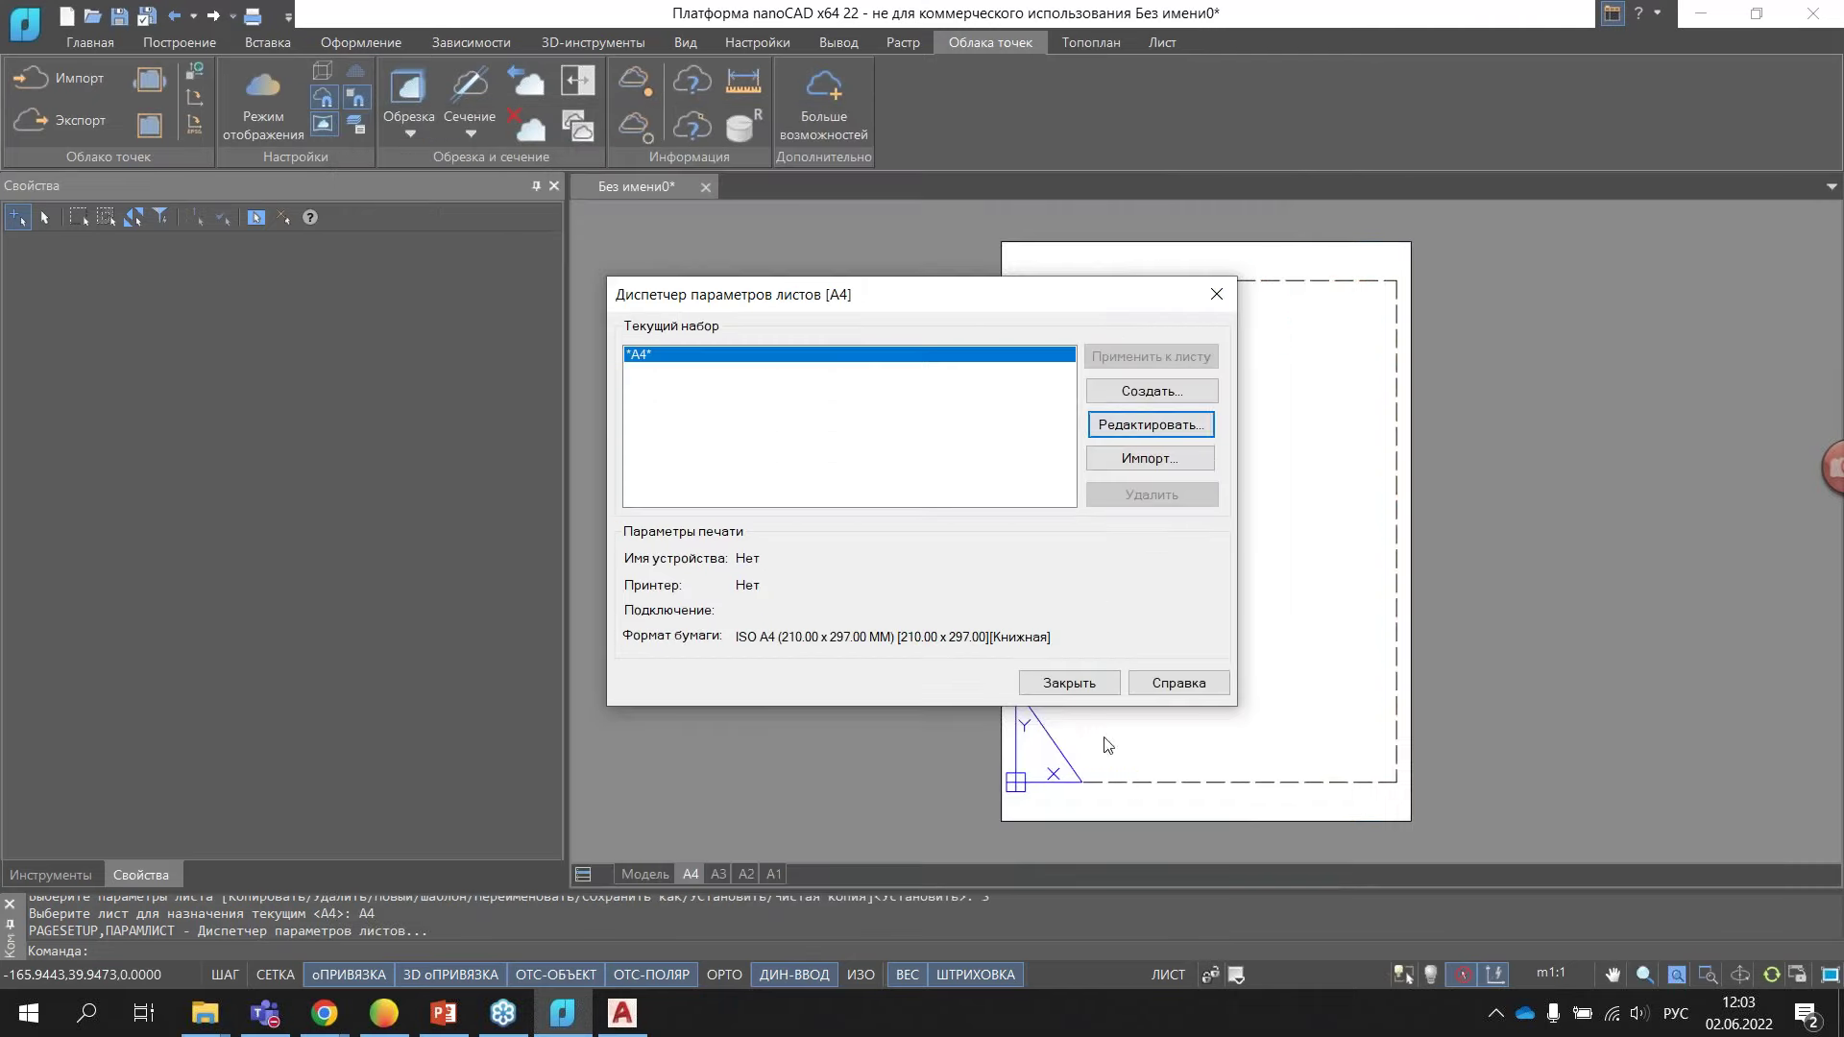
{"action": "left_click", "coordinate": [1109, 684]}
{"action": "right_click", "coordinate": [684, 878]}
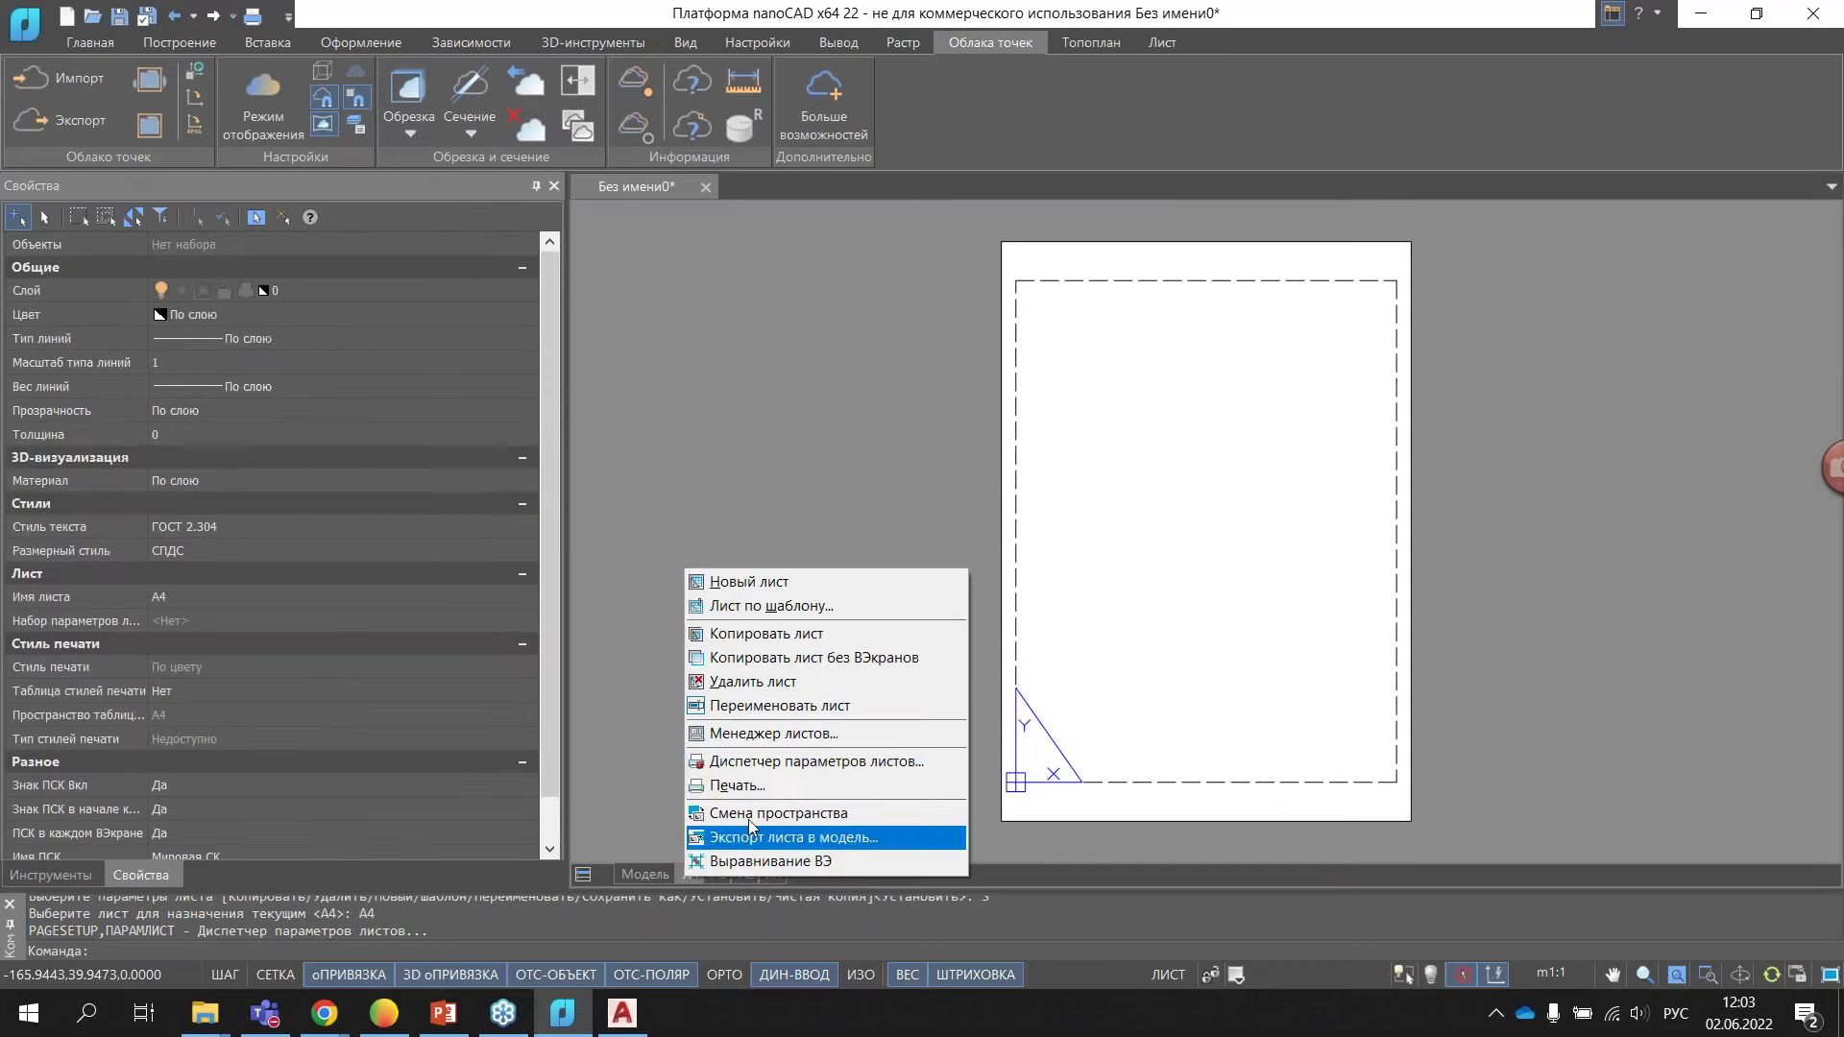
- Review sheets A4, A3, A2 and A1 in the sheet manager, then cancel it
{"action": "left_click", "coordinate": [826, 736]}
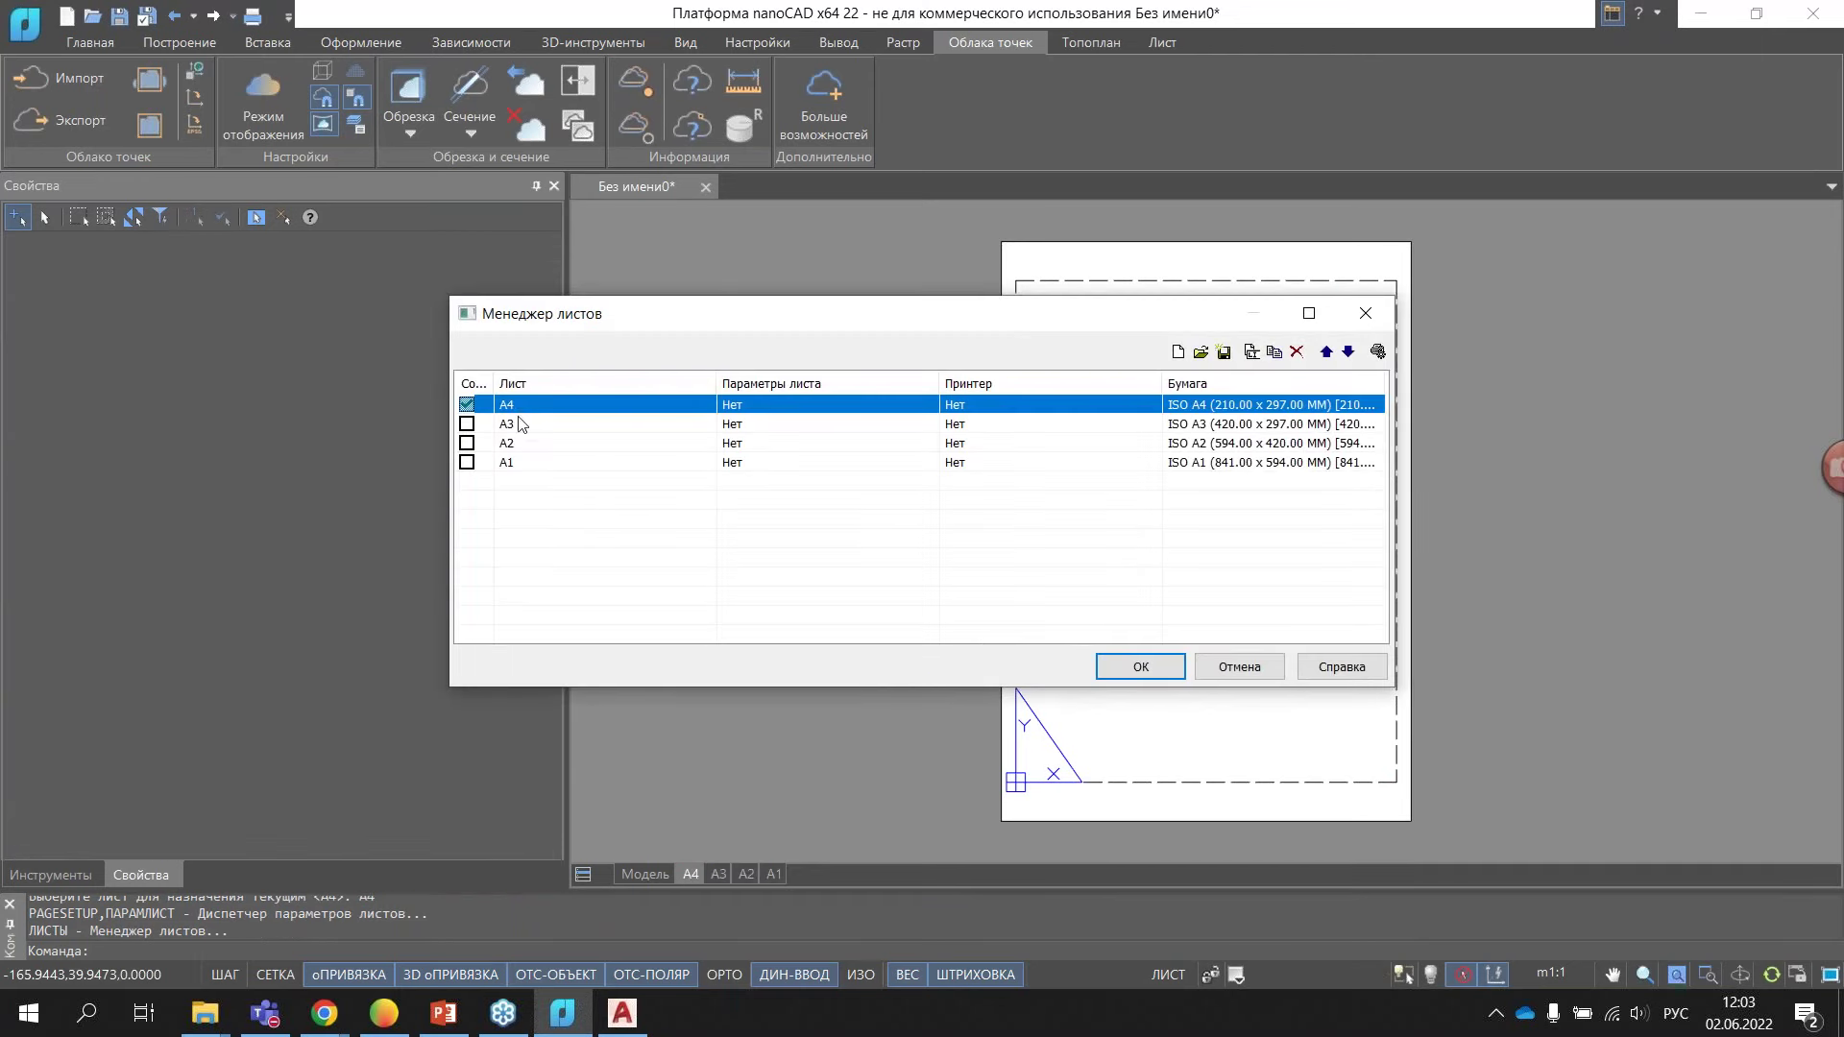
{"action": "left_click", "coordinate": [1237, 668]}
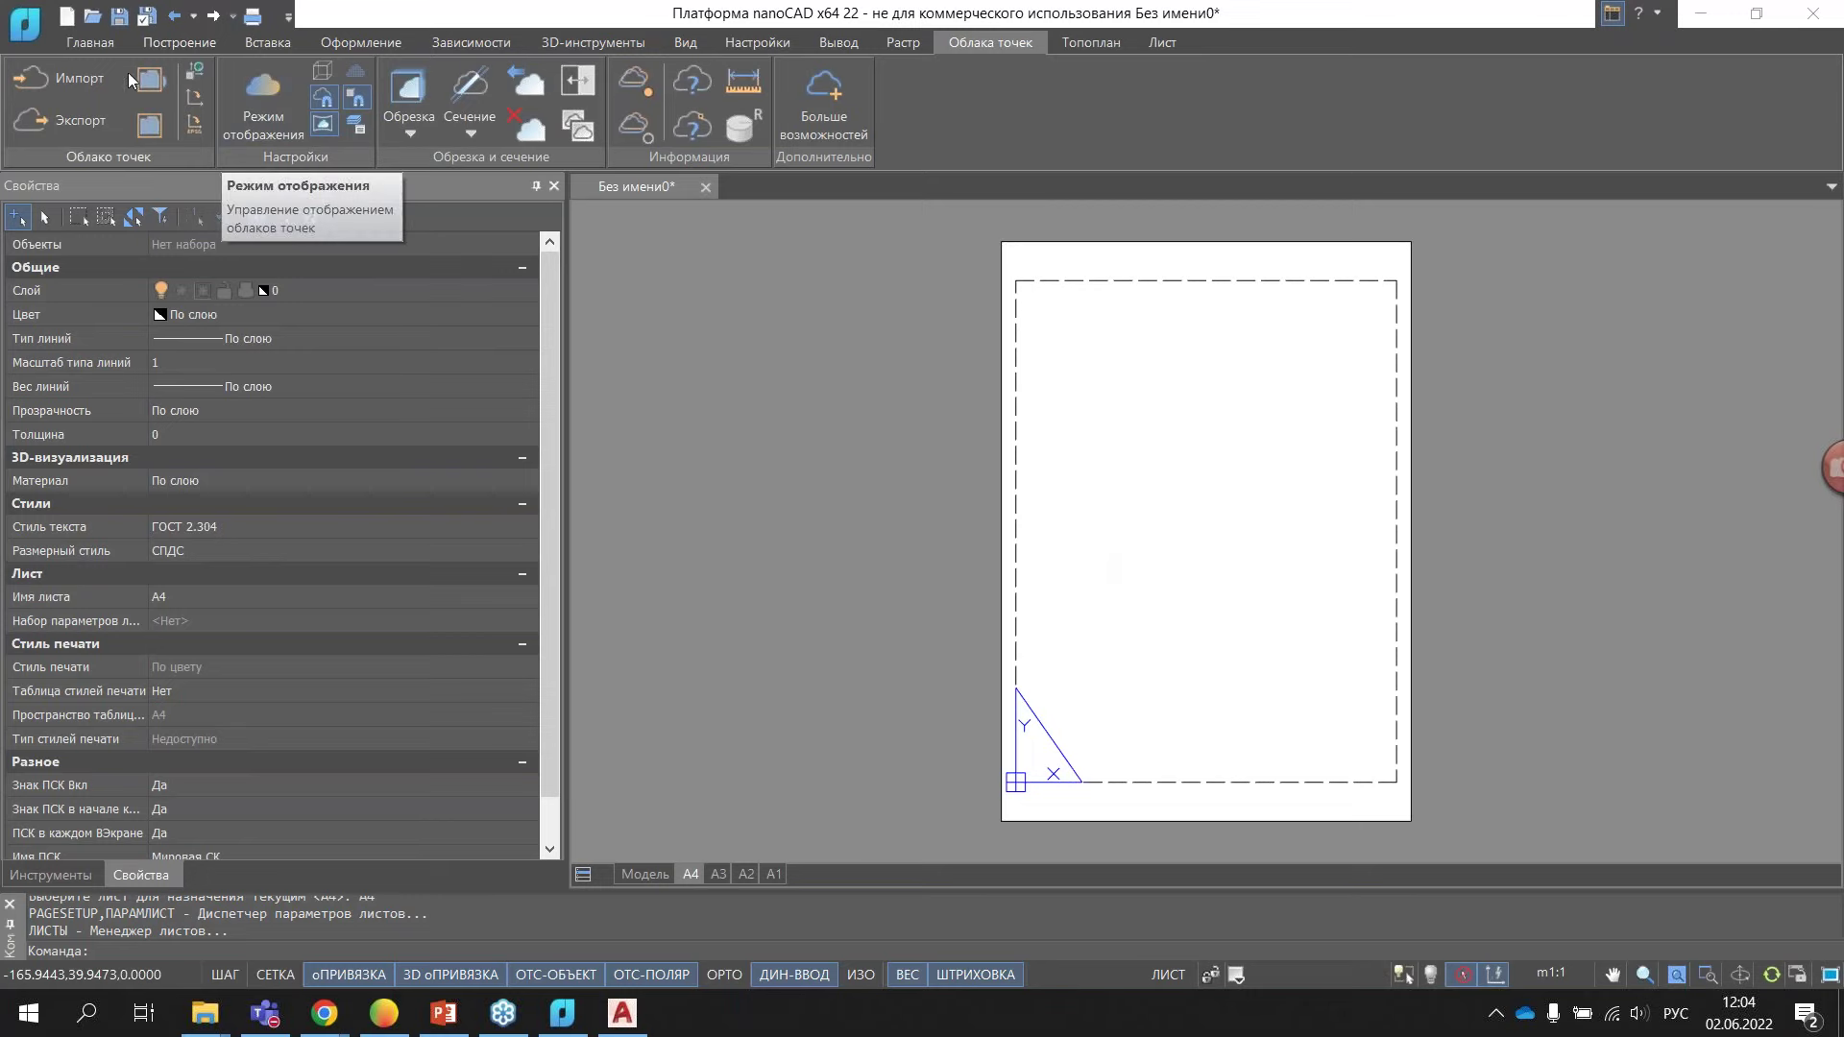
- On Главная, review the circle, arc, rectangle/polygon variants and extra properties options
{"action": "left_click", "coordinate": [100, 45]}
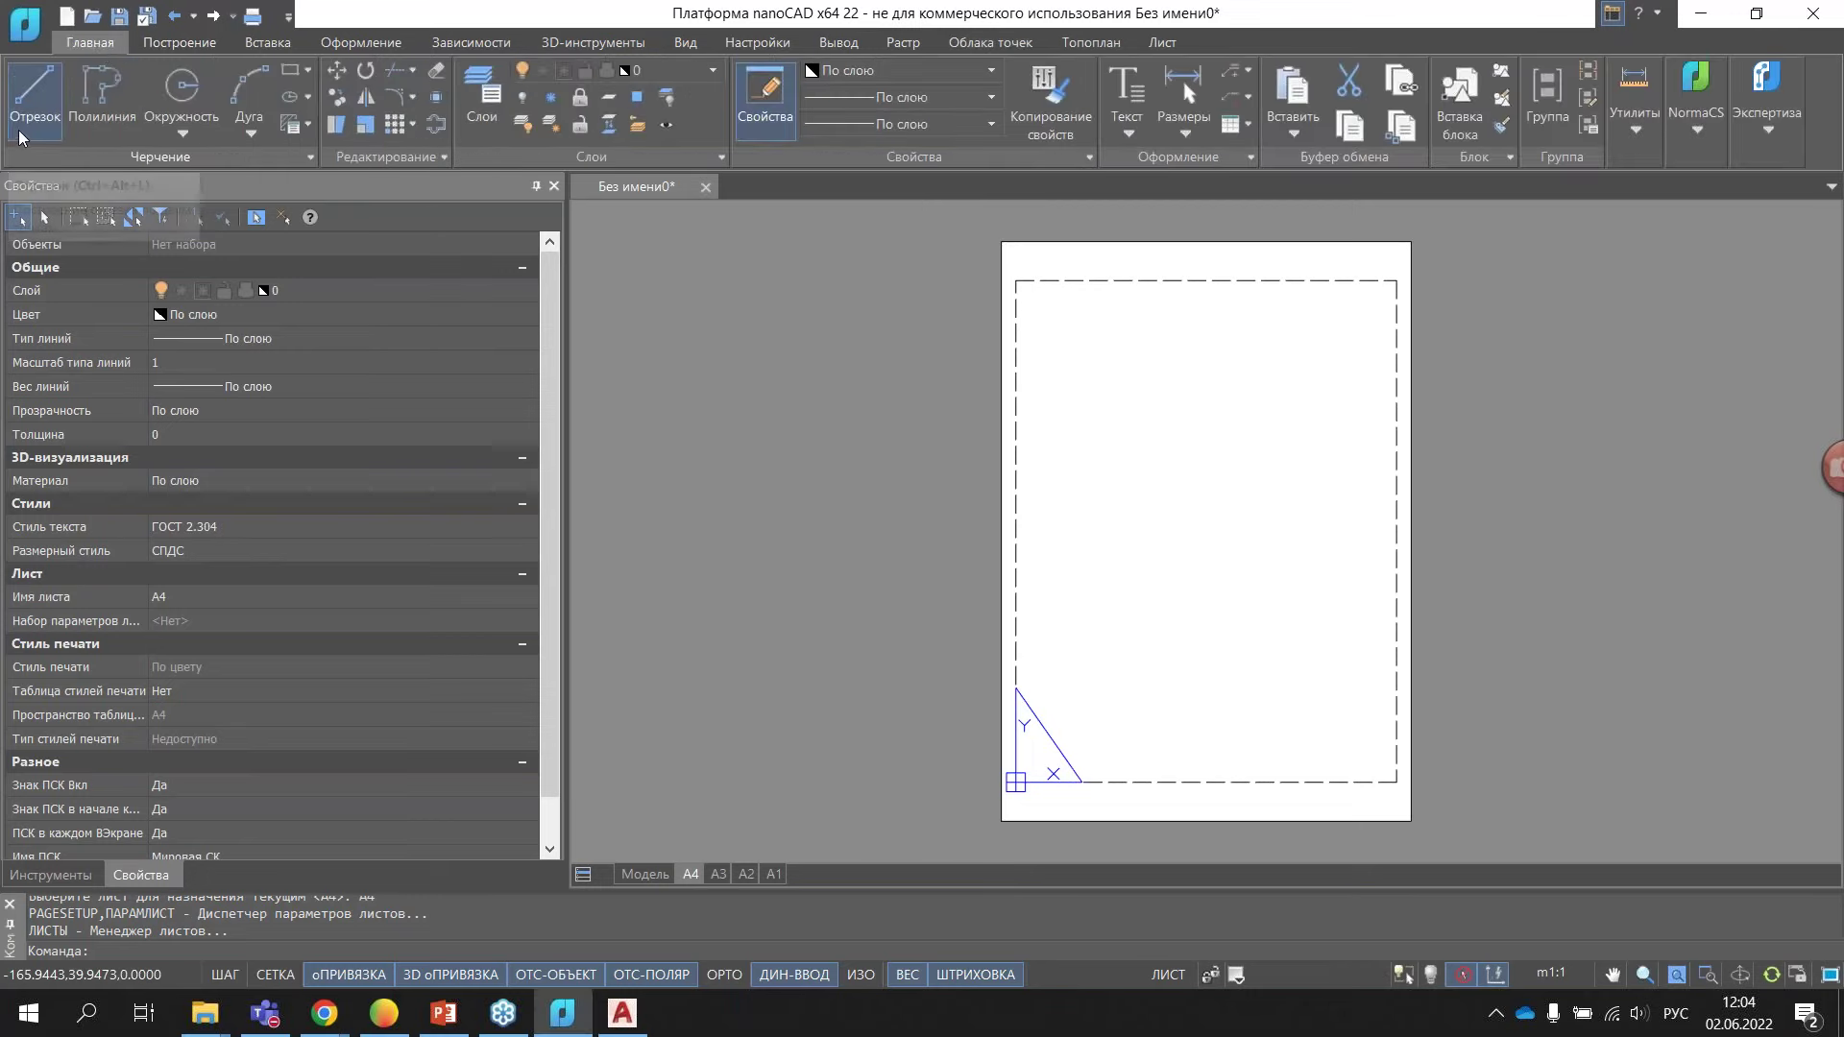
{"action": "left_click", "coordinate": [192, 133]}
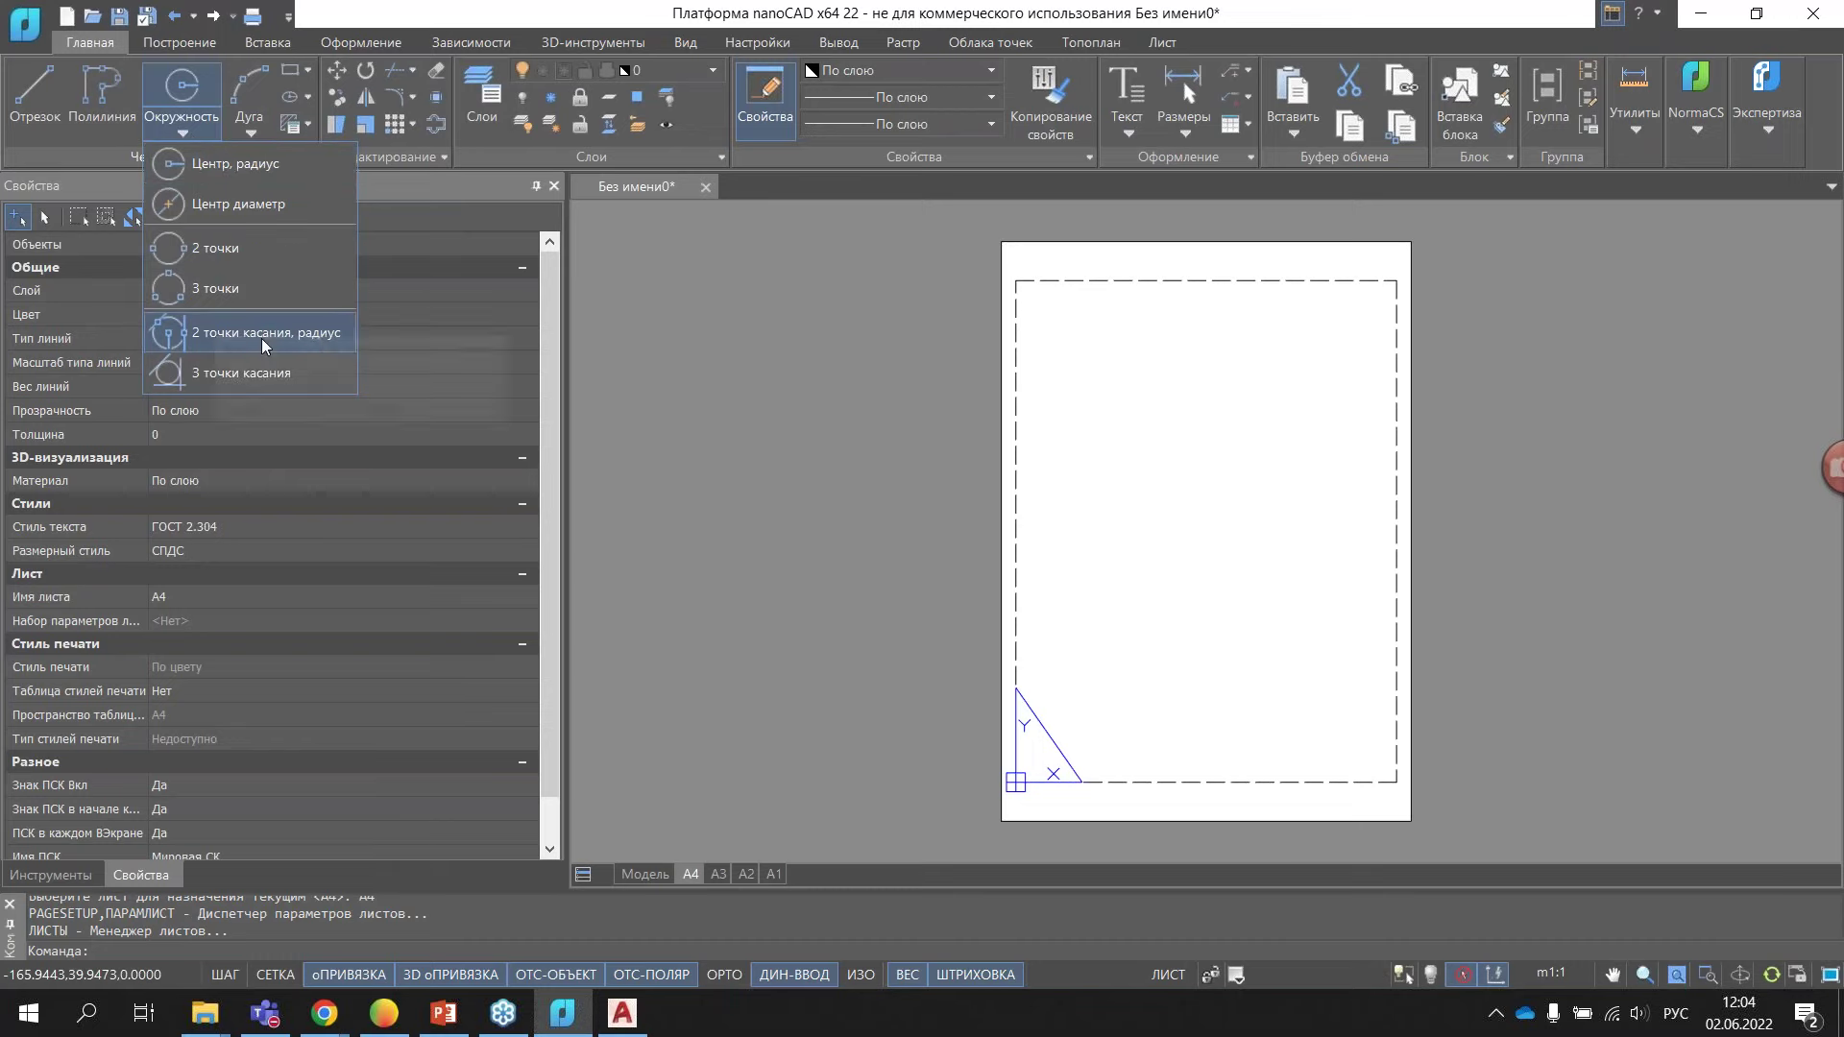
{"action": "left_click", "coordinate": [254, 131]}
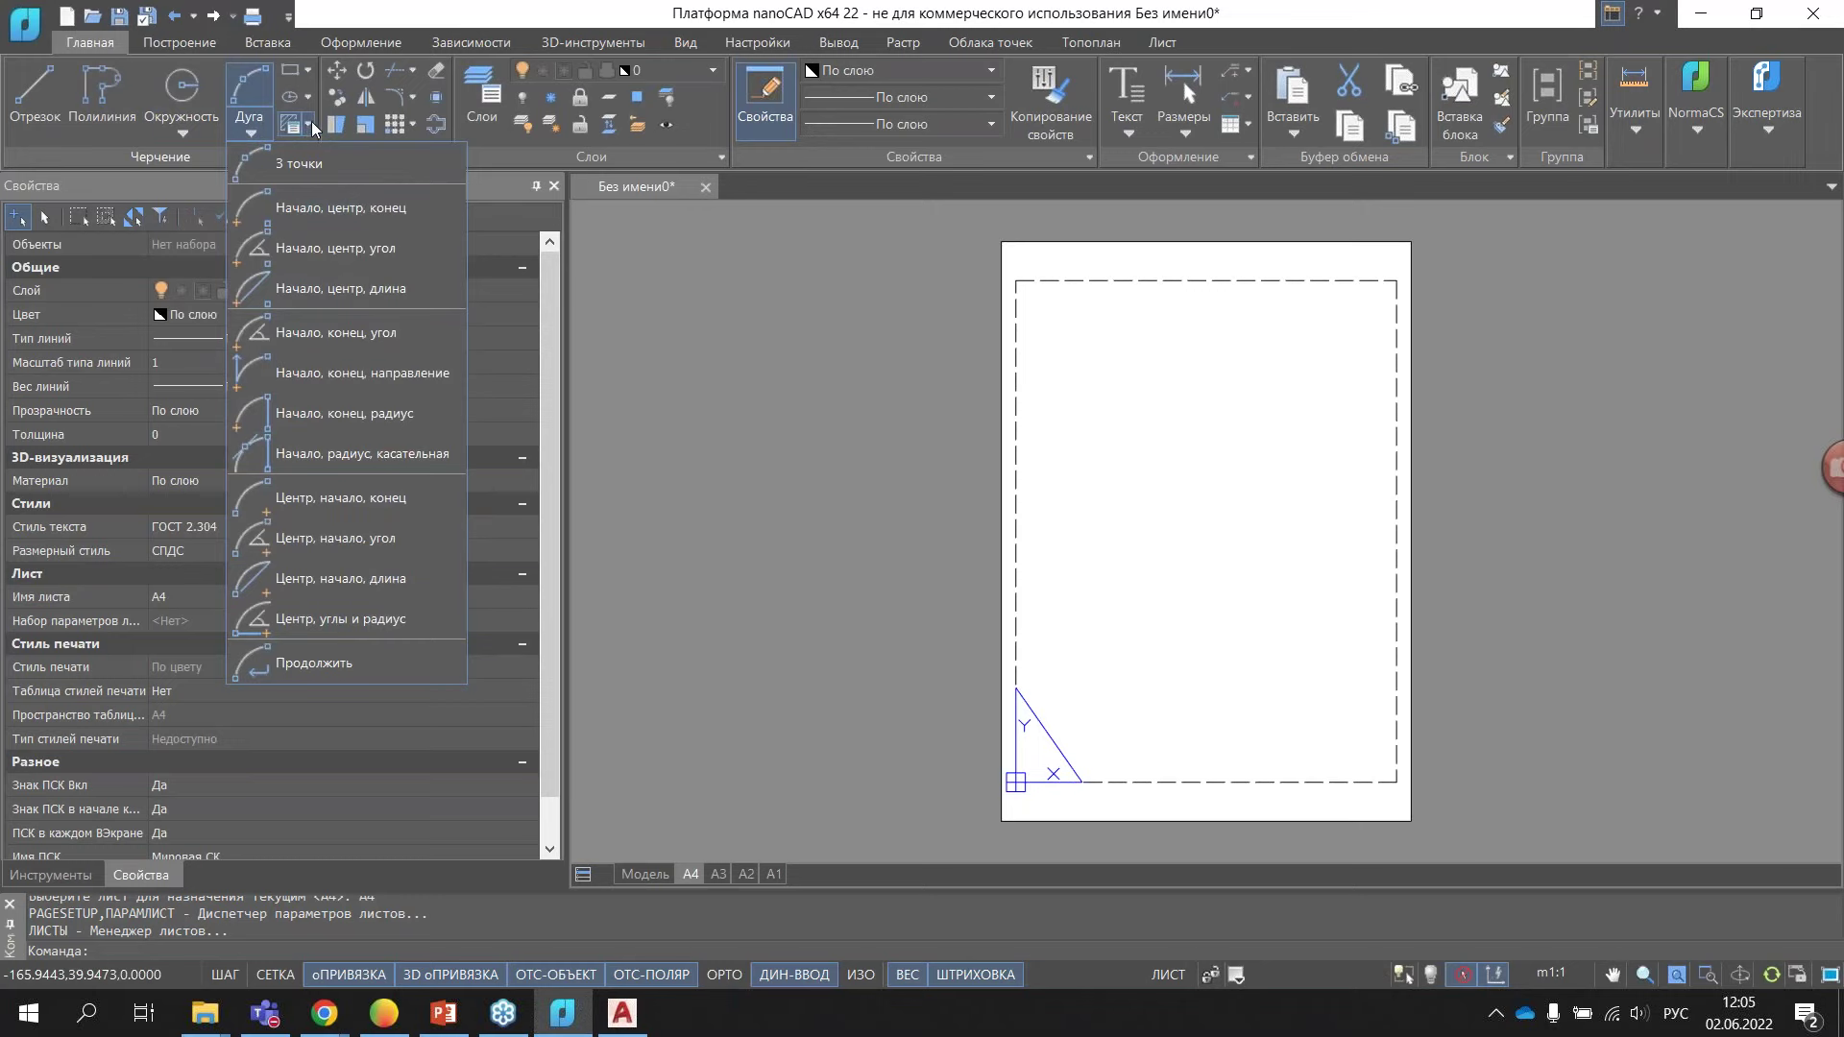
{"action": "left_click", "coordinate": [308, 71]}
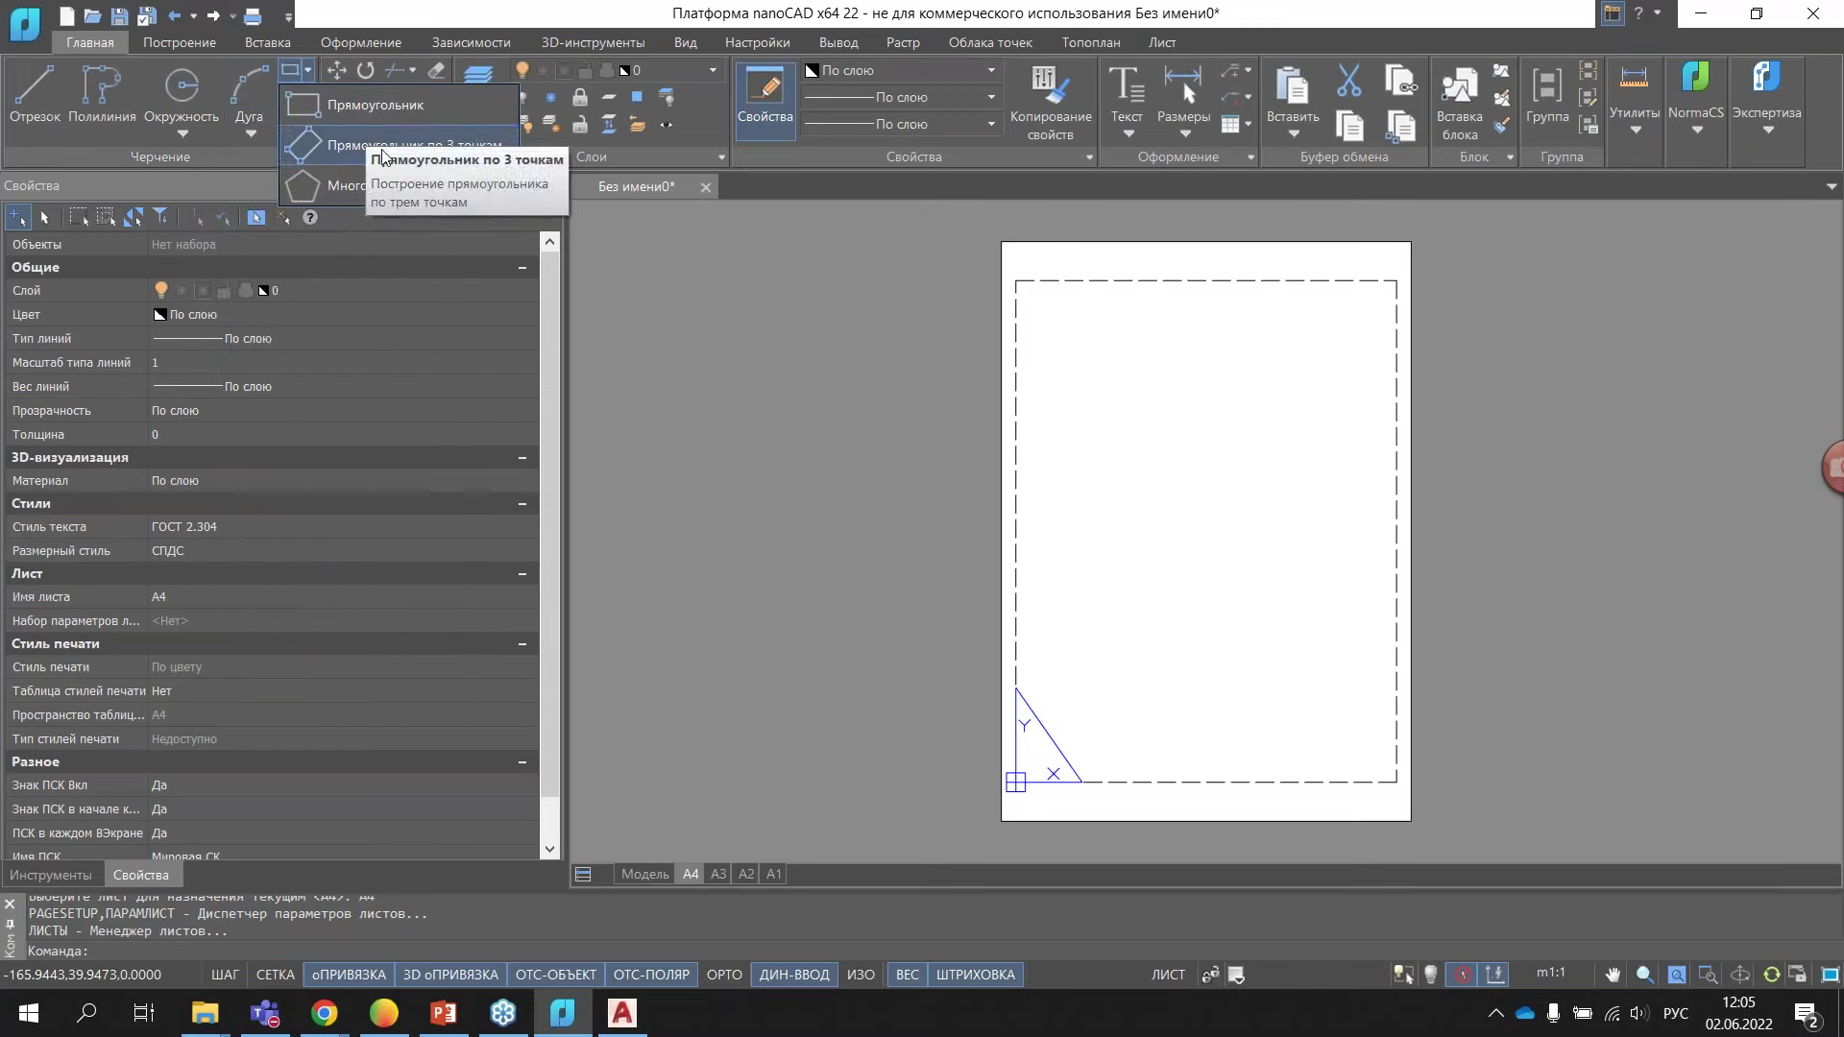
{"action": "left_click", "coordinate": [798, 158]}
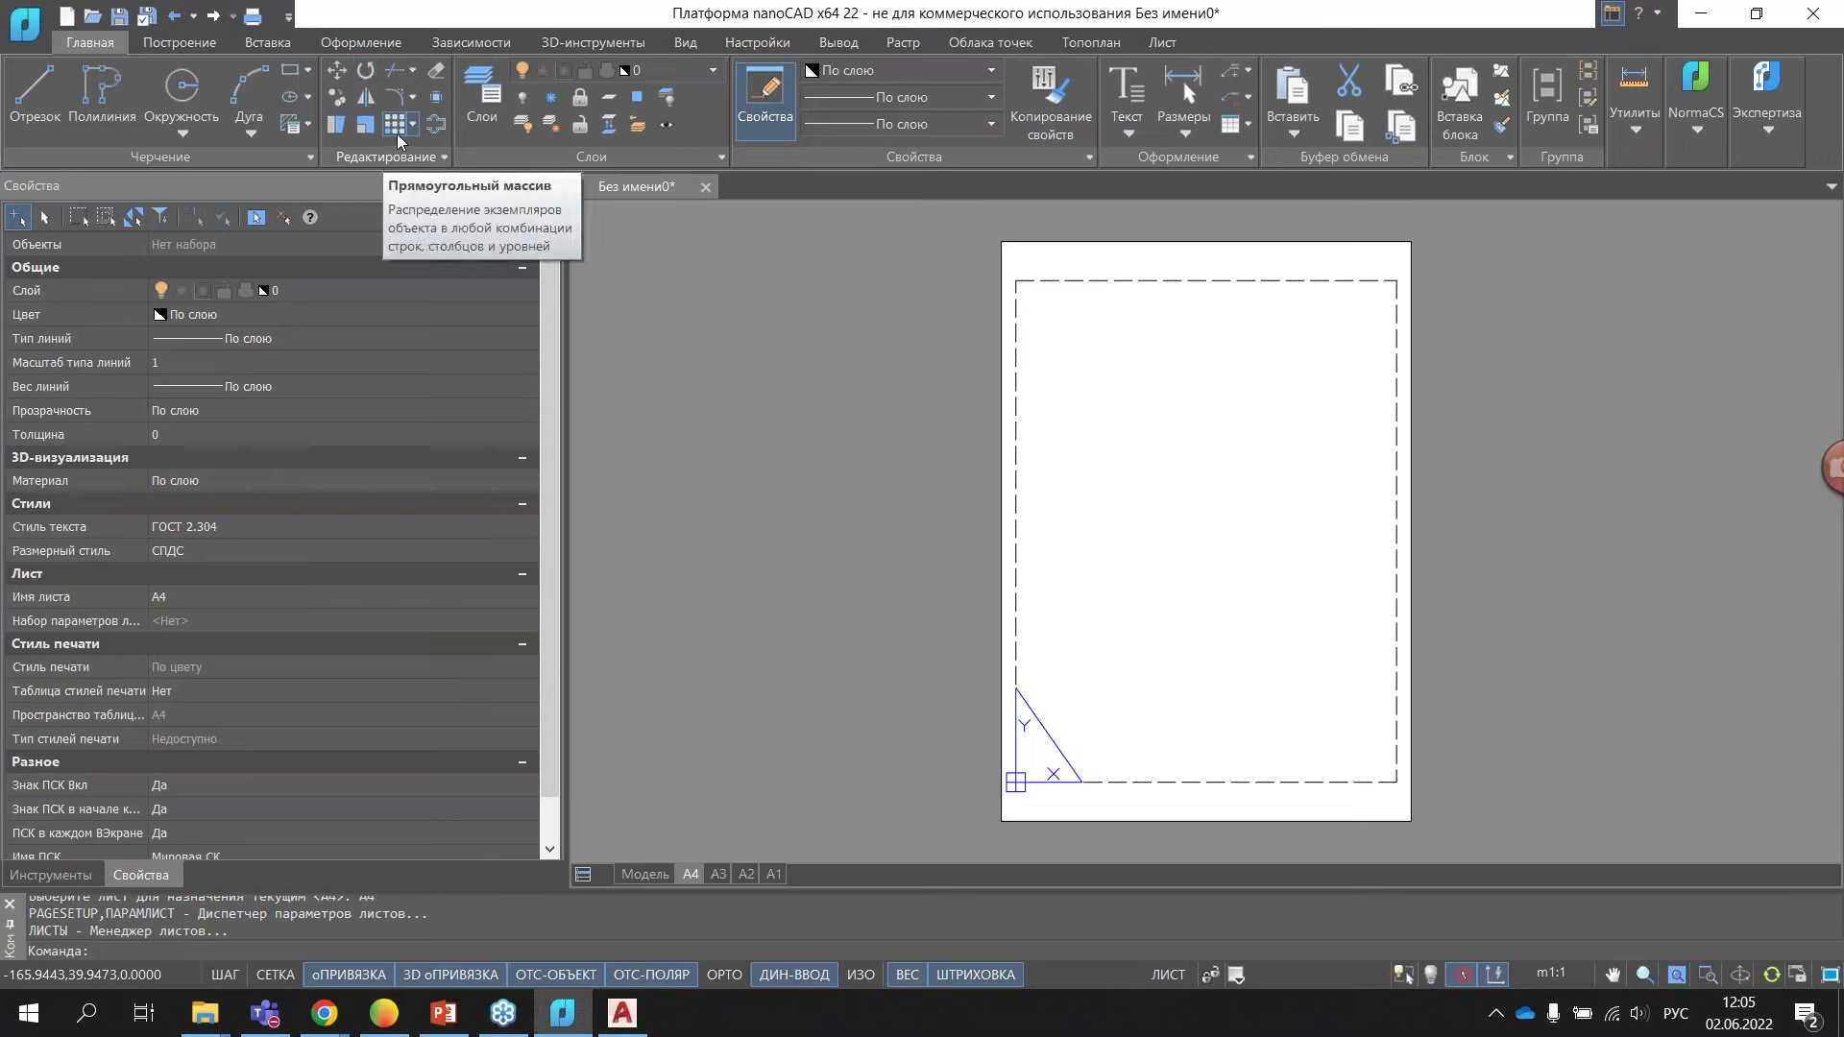
- Review the array variants and the additional editing tools
{"action": "left_click", "coordinate": [413, 128]}
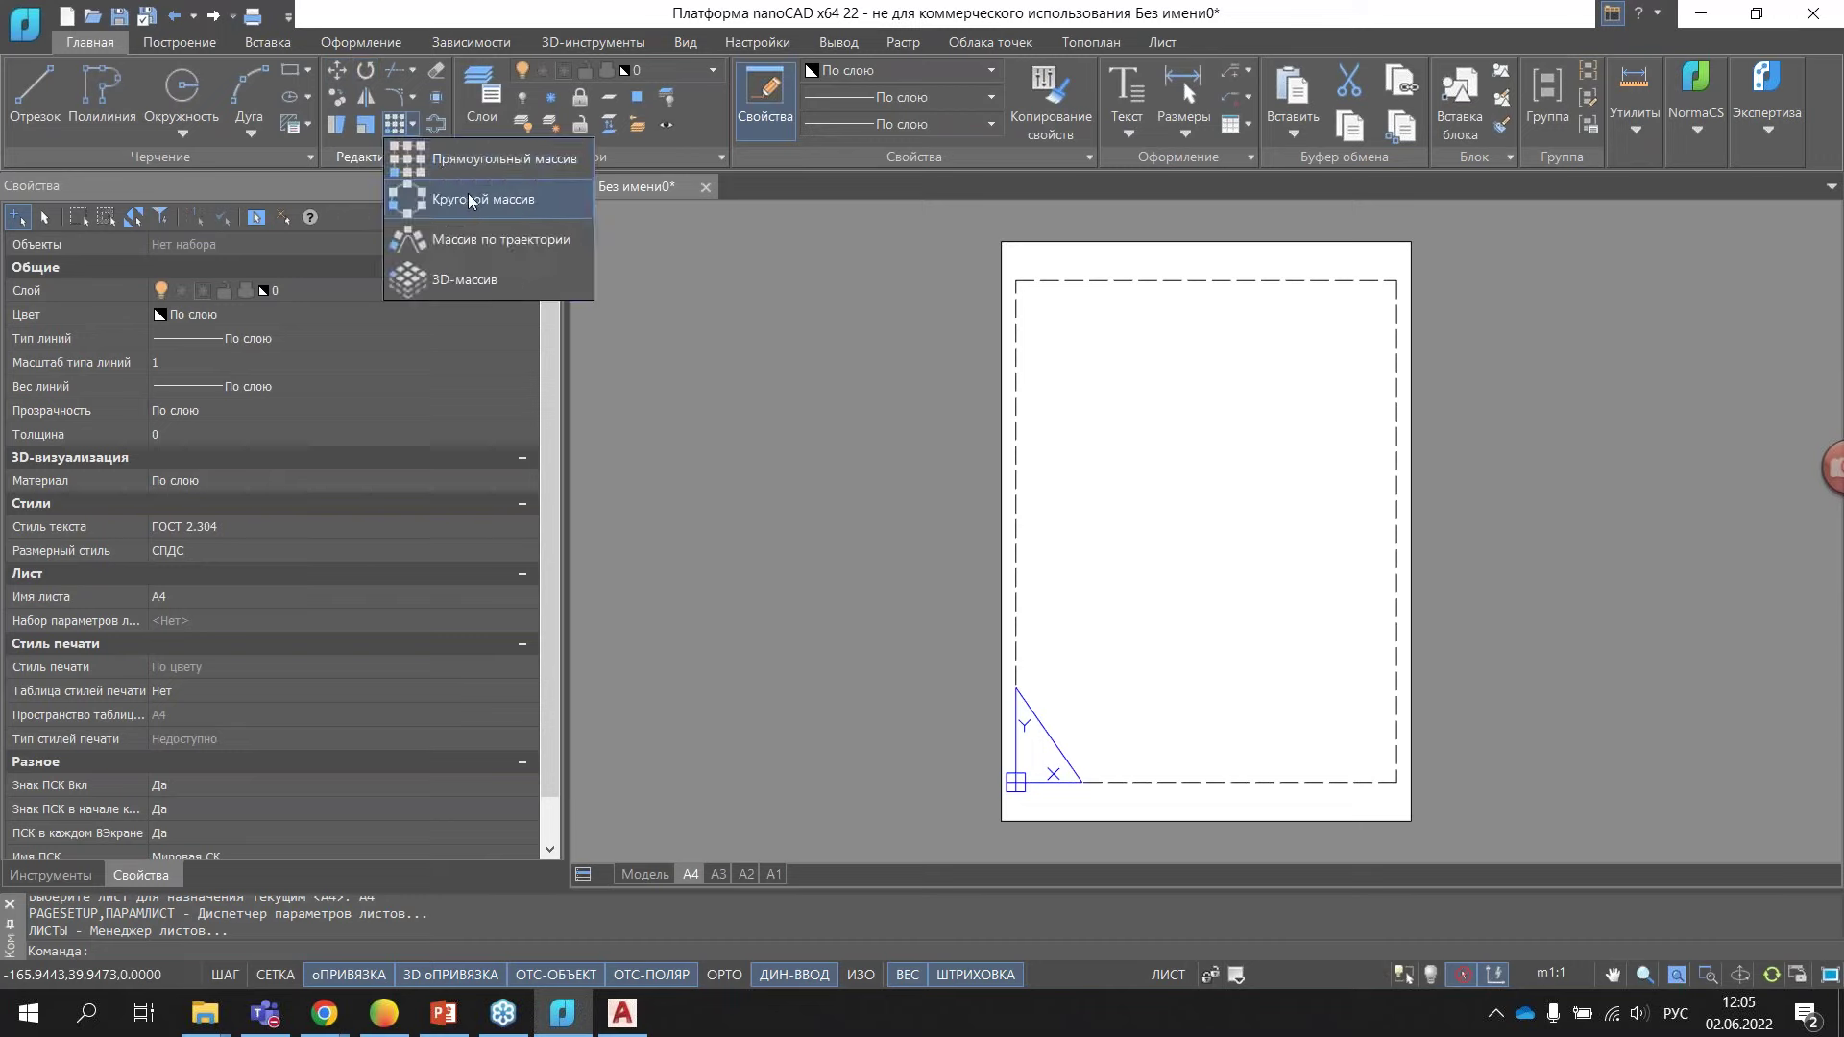
{"action": "left_click", "coordinate": [344, 187]}
{"action": "left_click", "coordinate": [389, 156]}
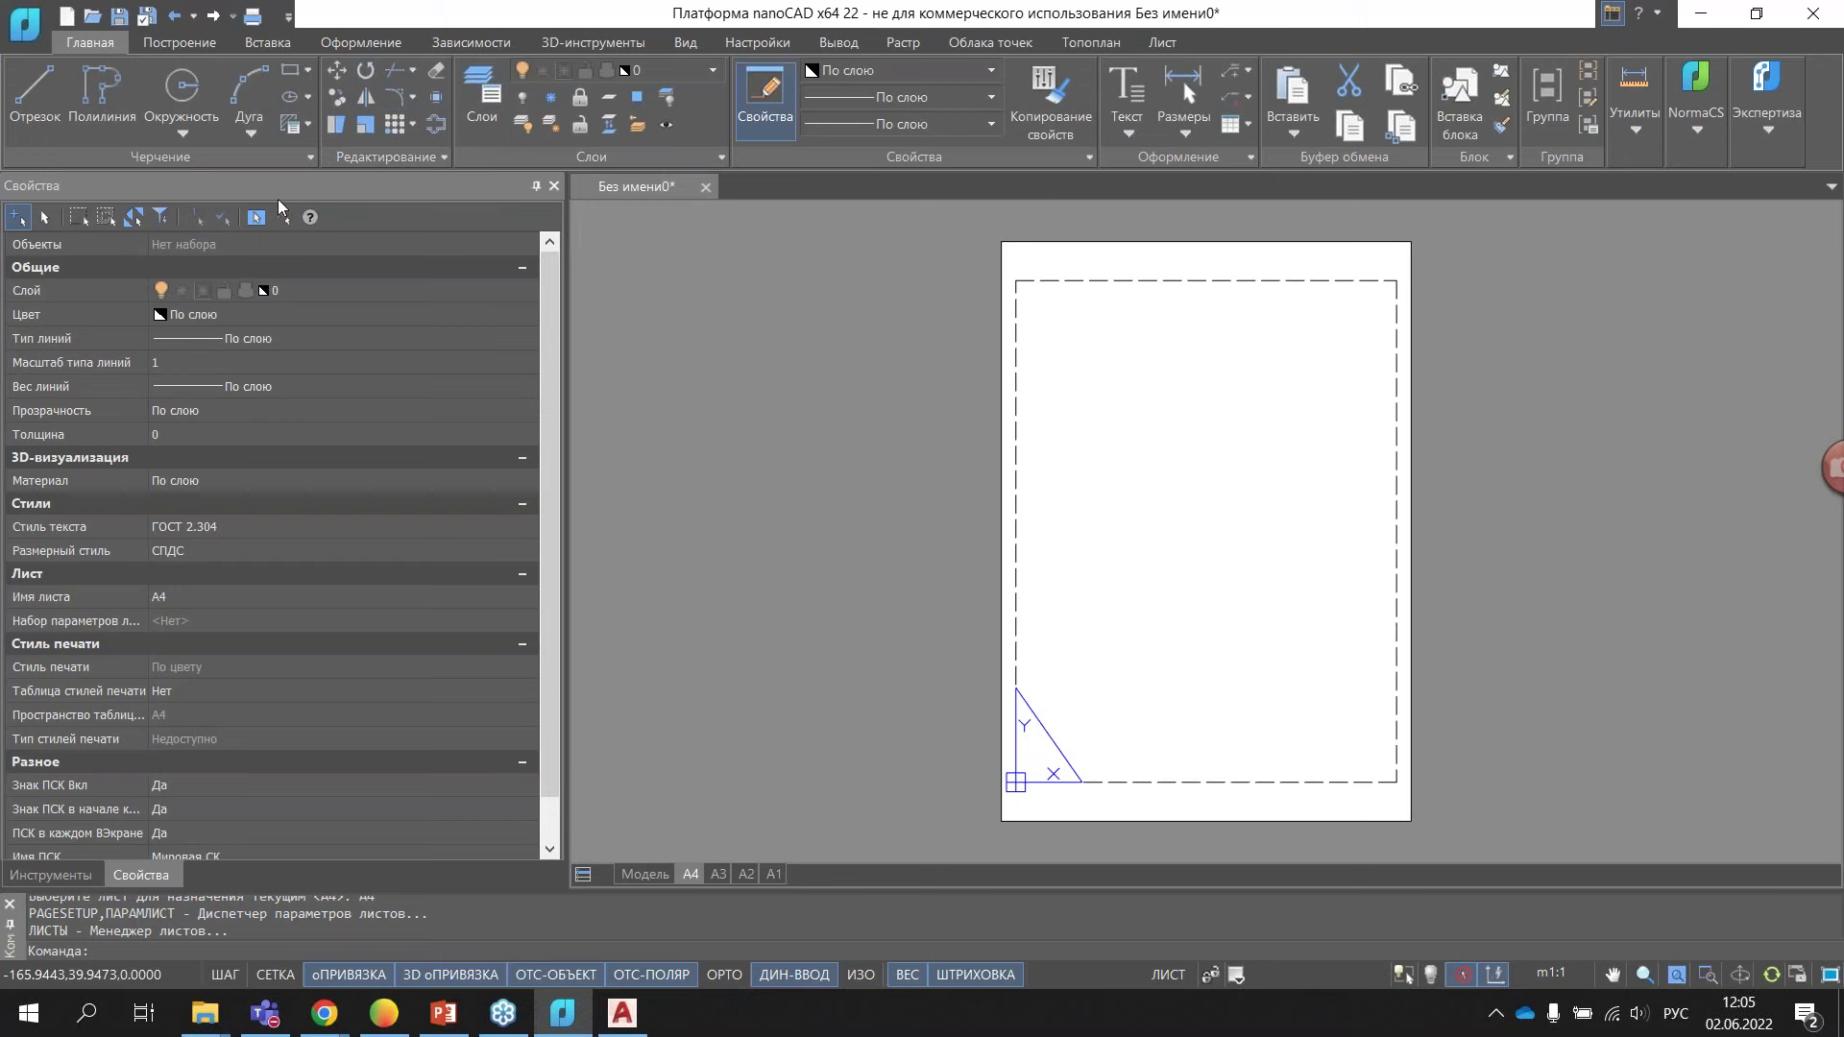
- Compare with AutoCAD's annotation tools, then return to the nanoCAD drawing
{"action": "left_click", "coordinate": [620, 1020]}
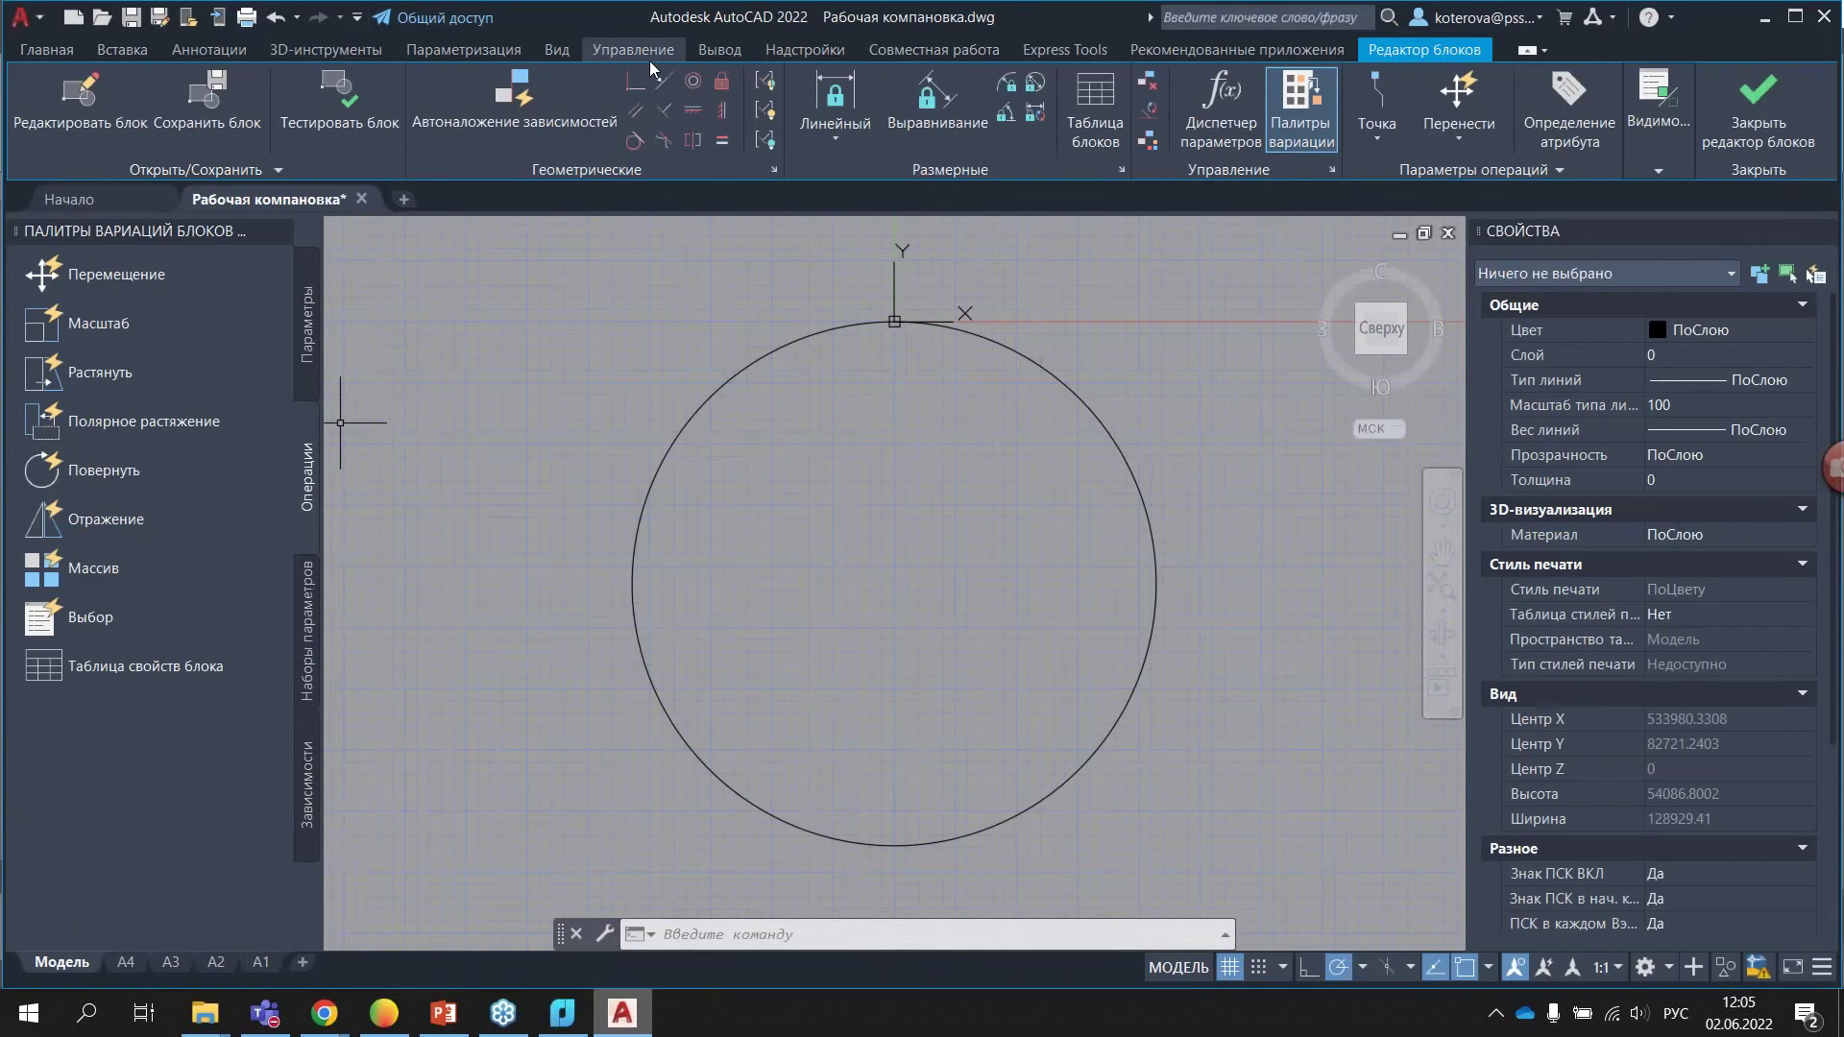
{"action": "left_click", "coordinate": [208, 49]}
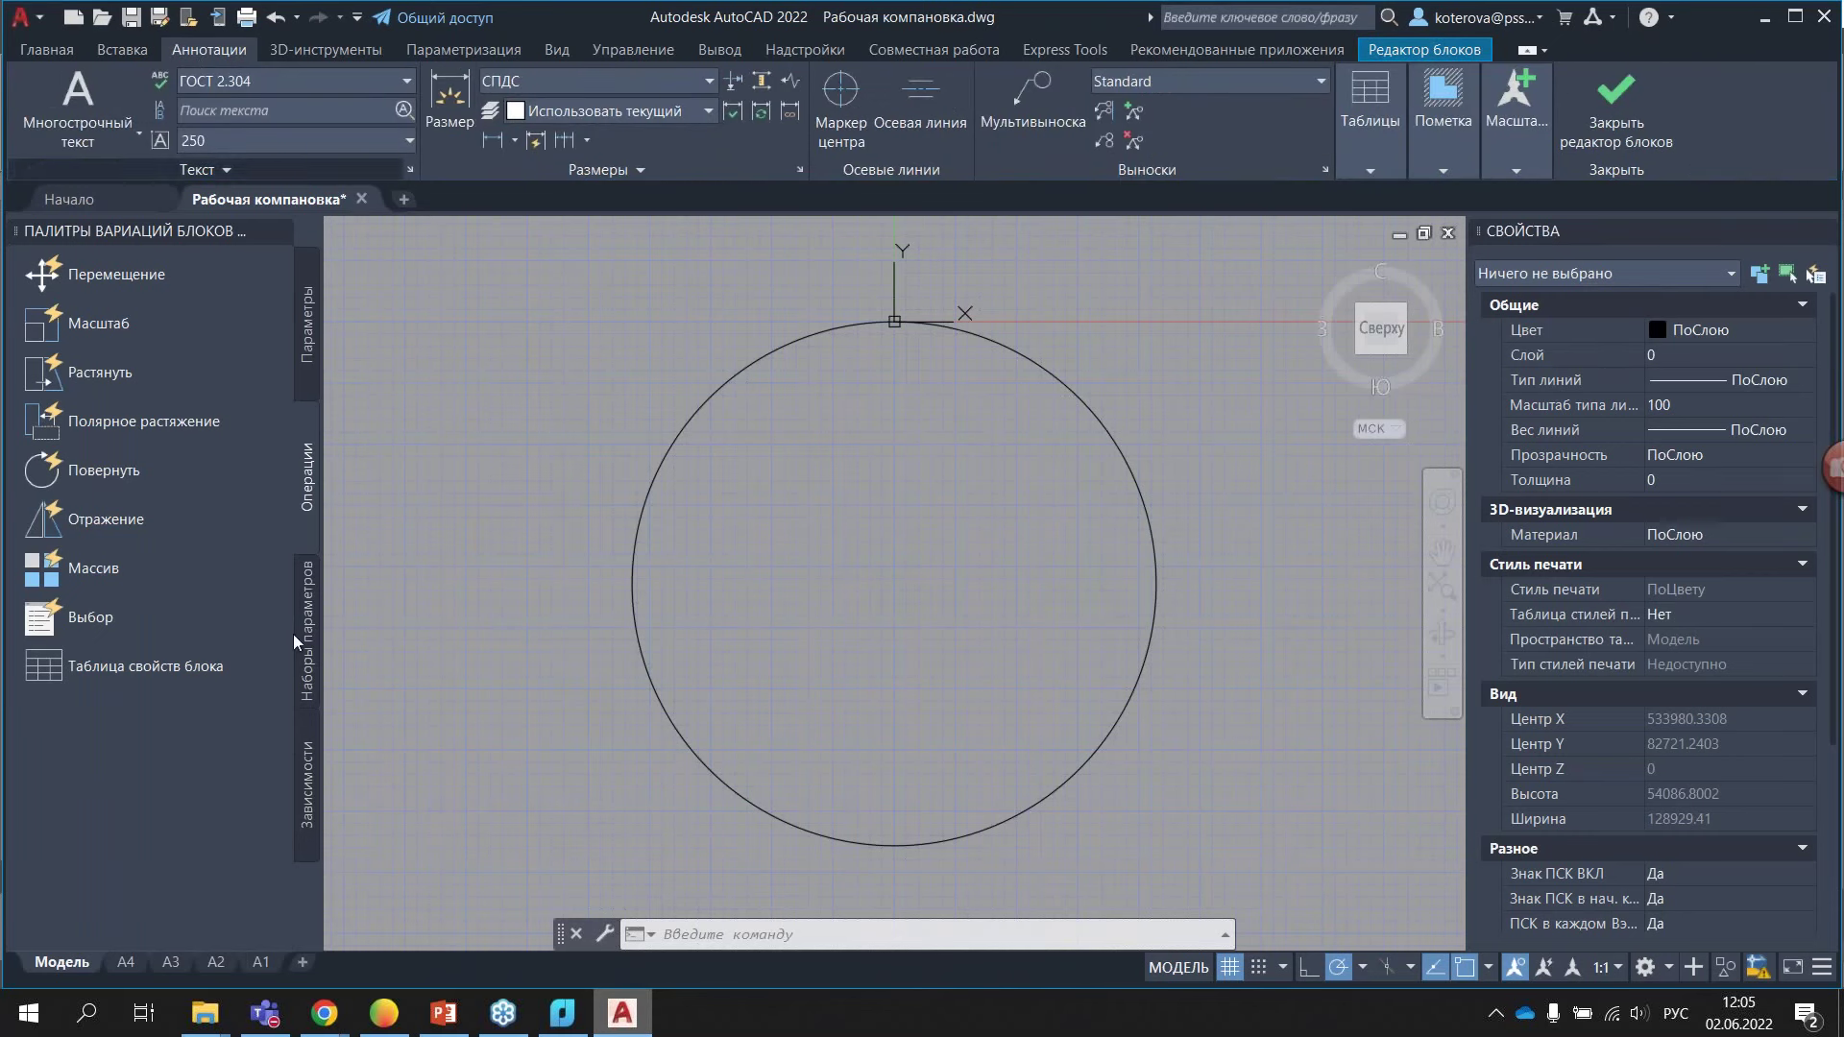
{"action": "left_click", "coordinate": [562, 1013]}
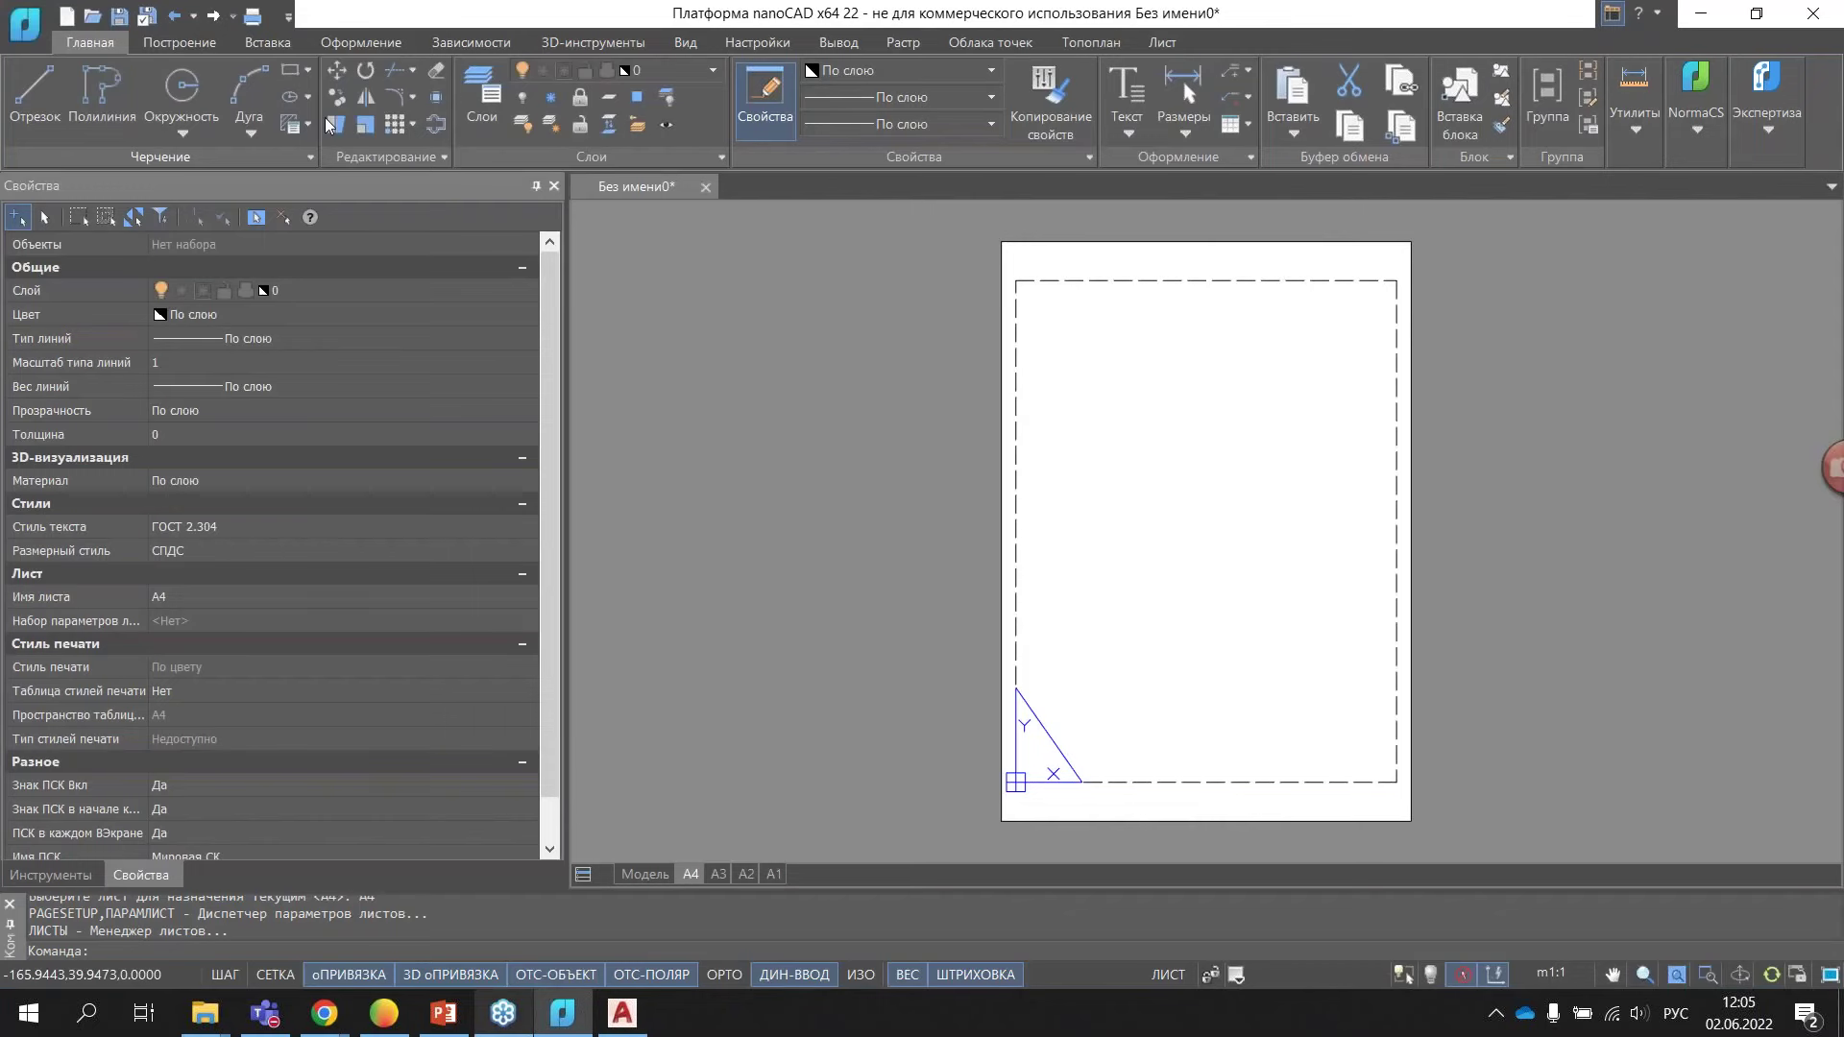
{"action": "left_click", "coordinate": [363, 46]}
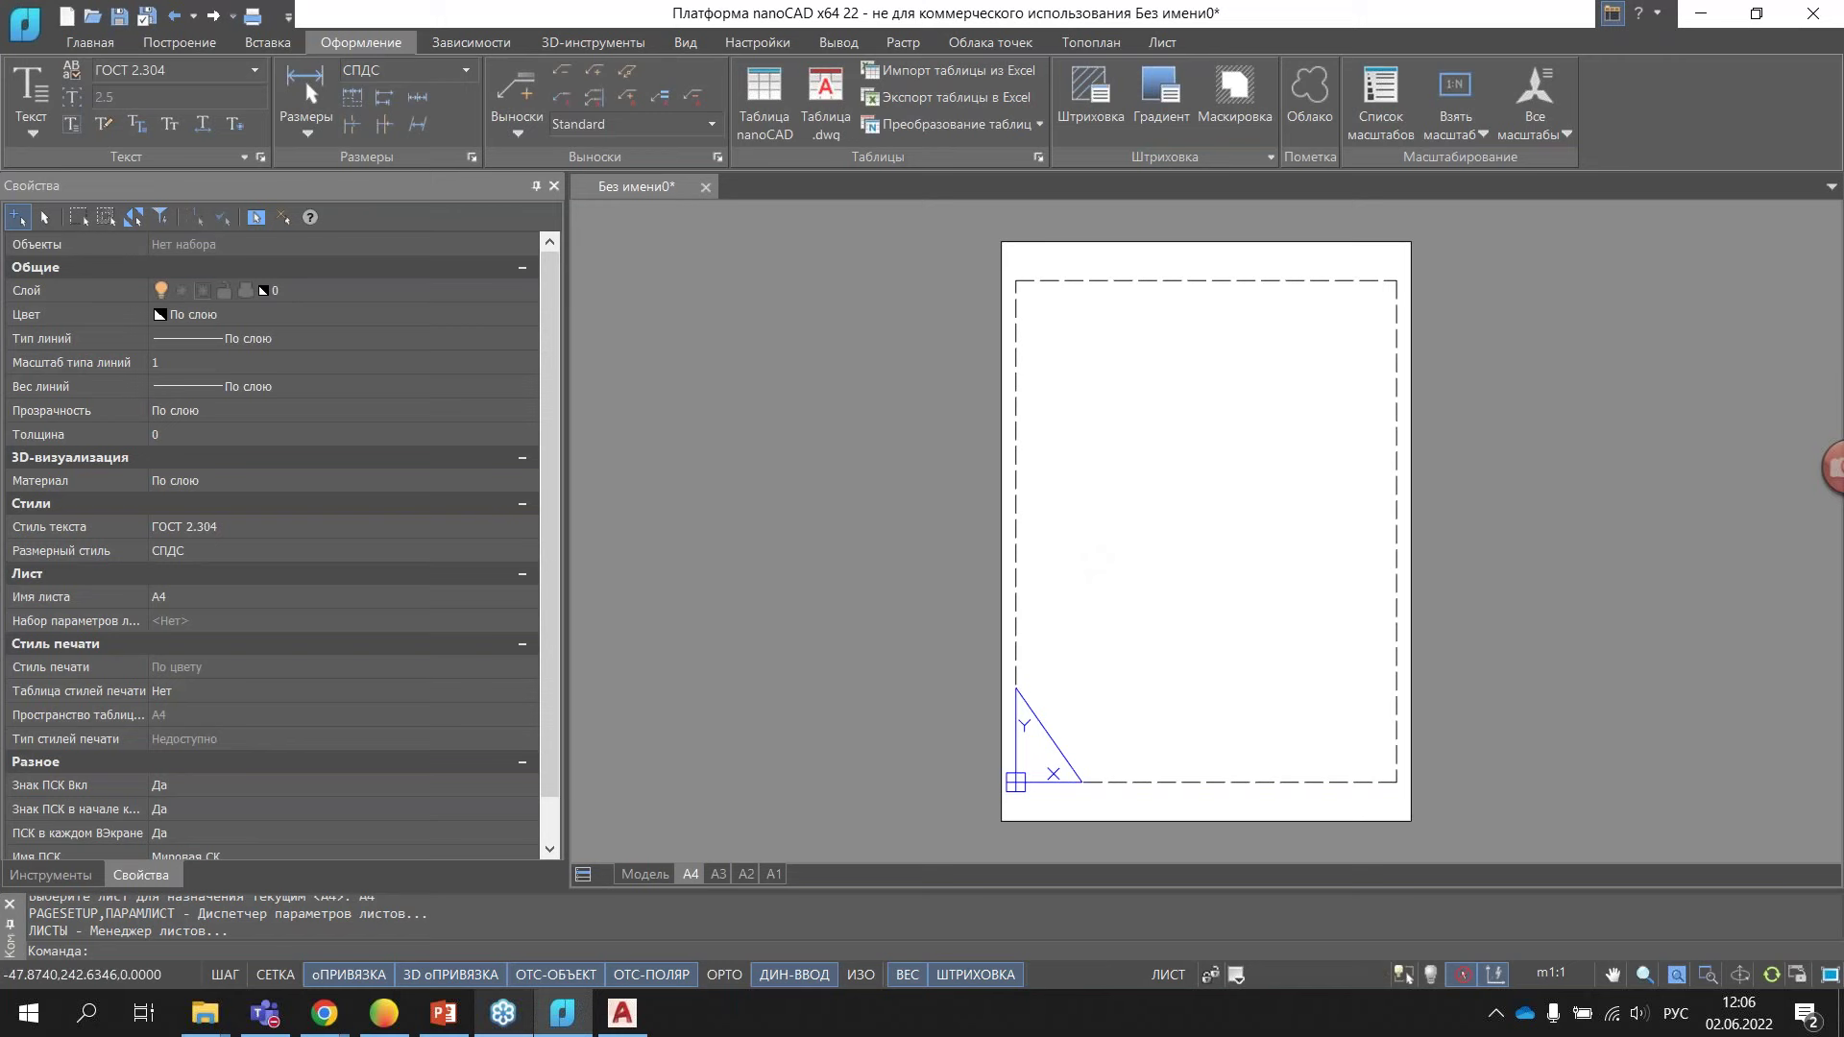
{"action": "left_click", "coordinate": [903, 44]}
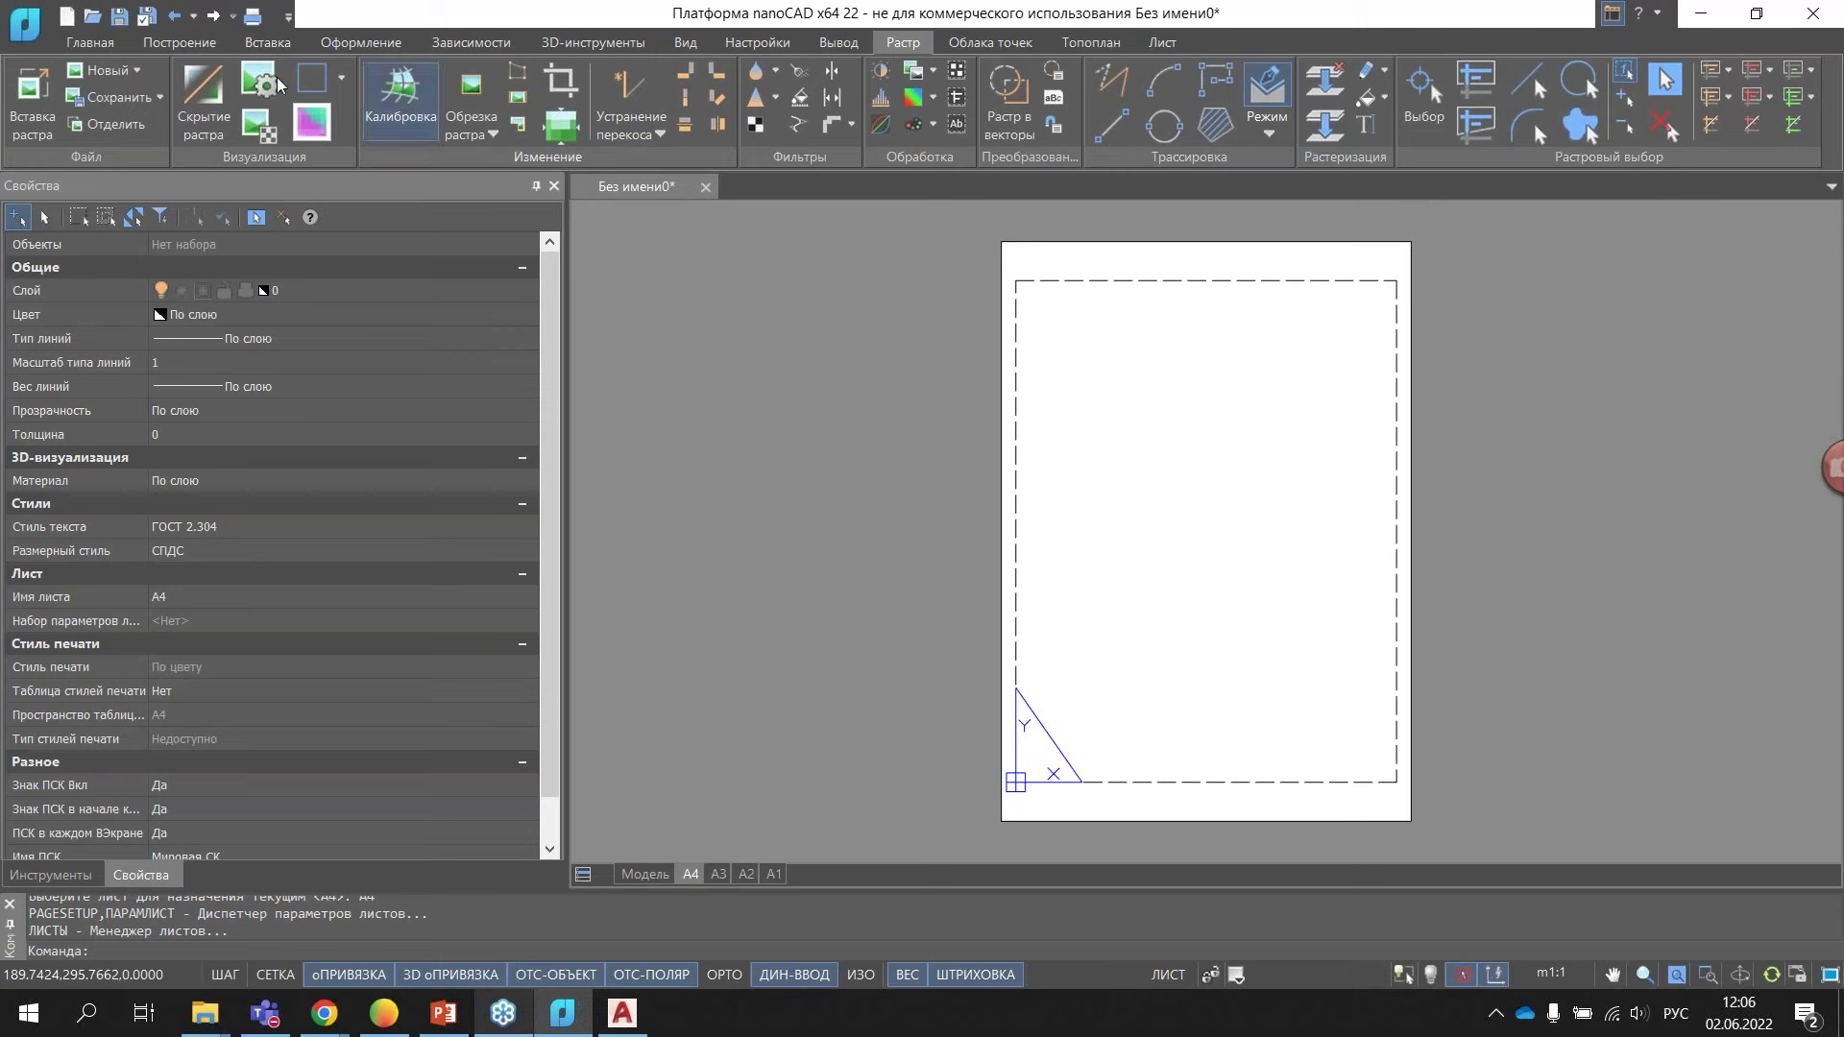
{"action": "left_click", "coordinate": [85, 48]}
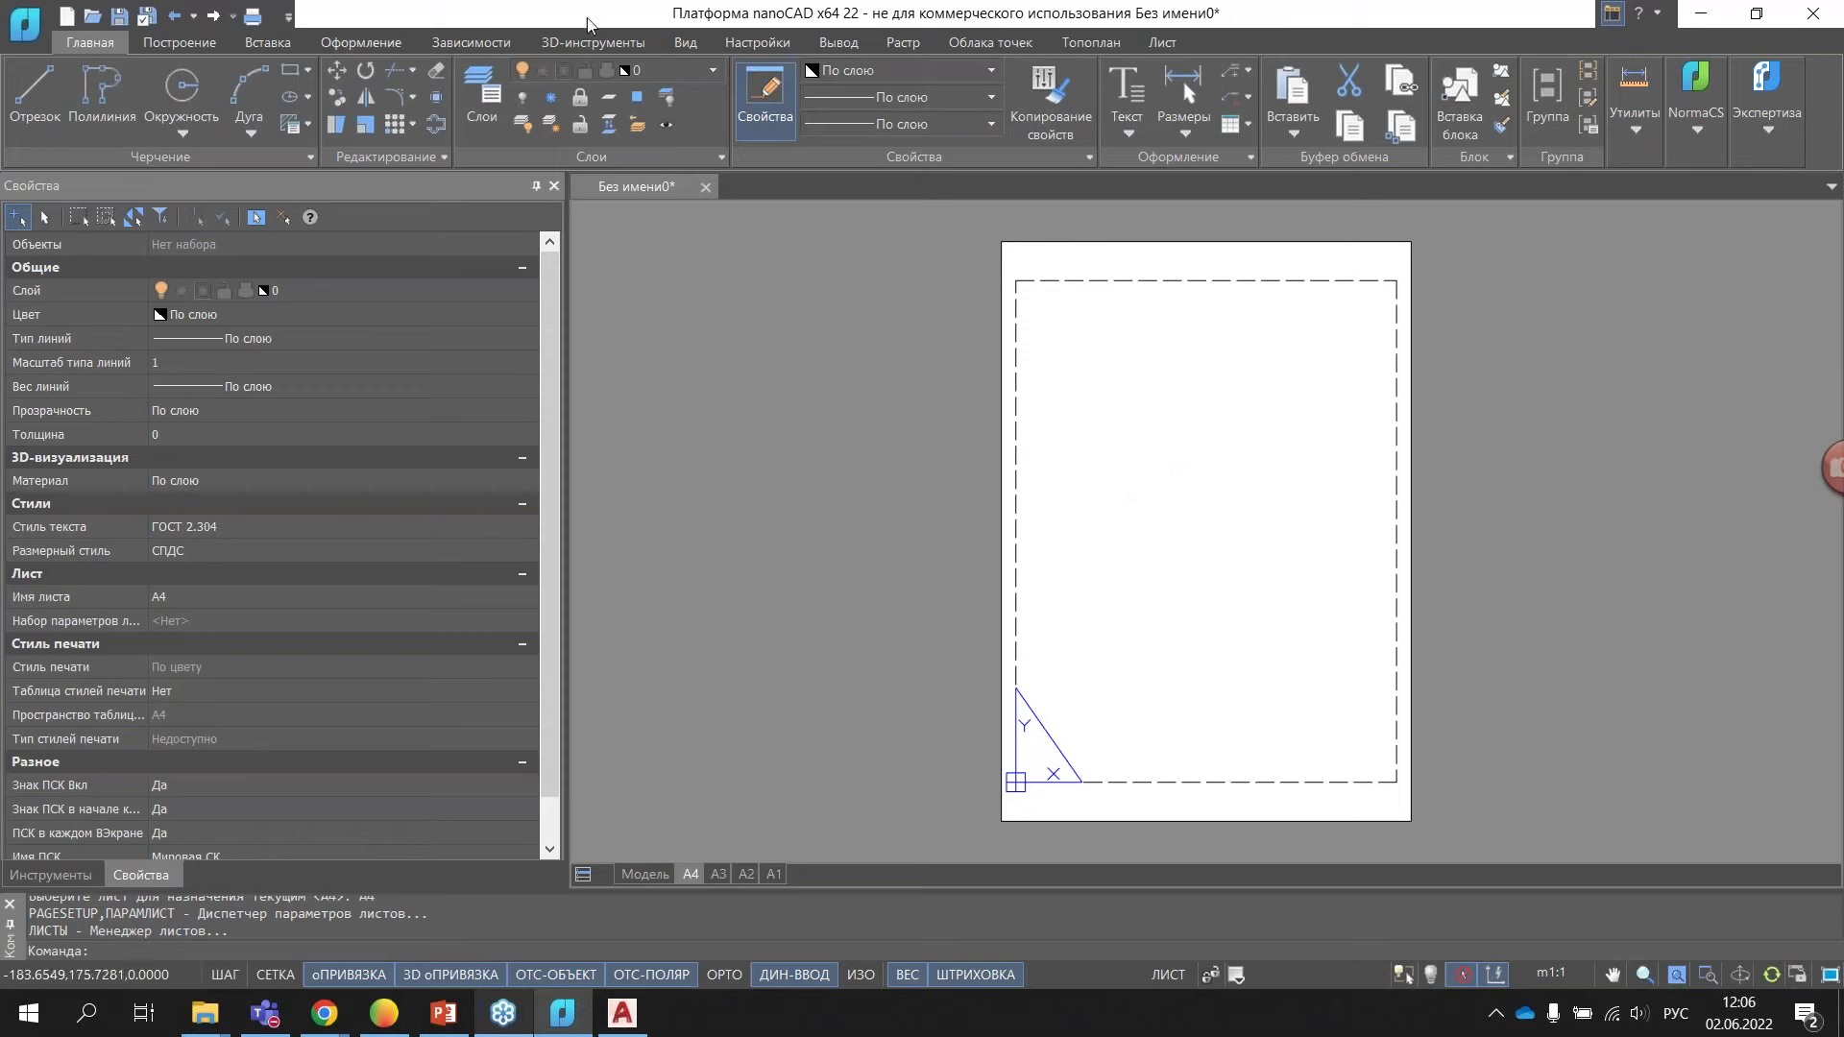
{"action": "left_click", "coordinate": [174, 43]}
{"action": "left_click", "coordinate": [90, 42]}
{"action": "left_click", "coordinate": [1090, 157]}
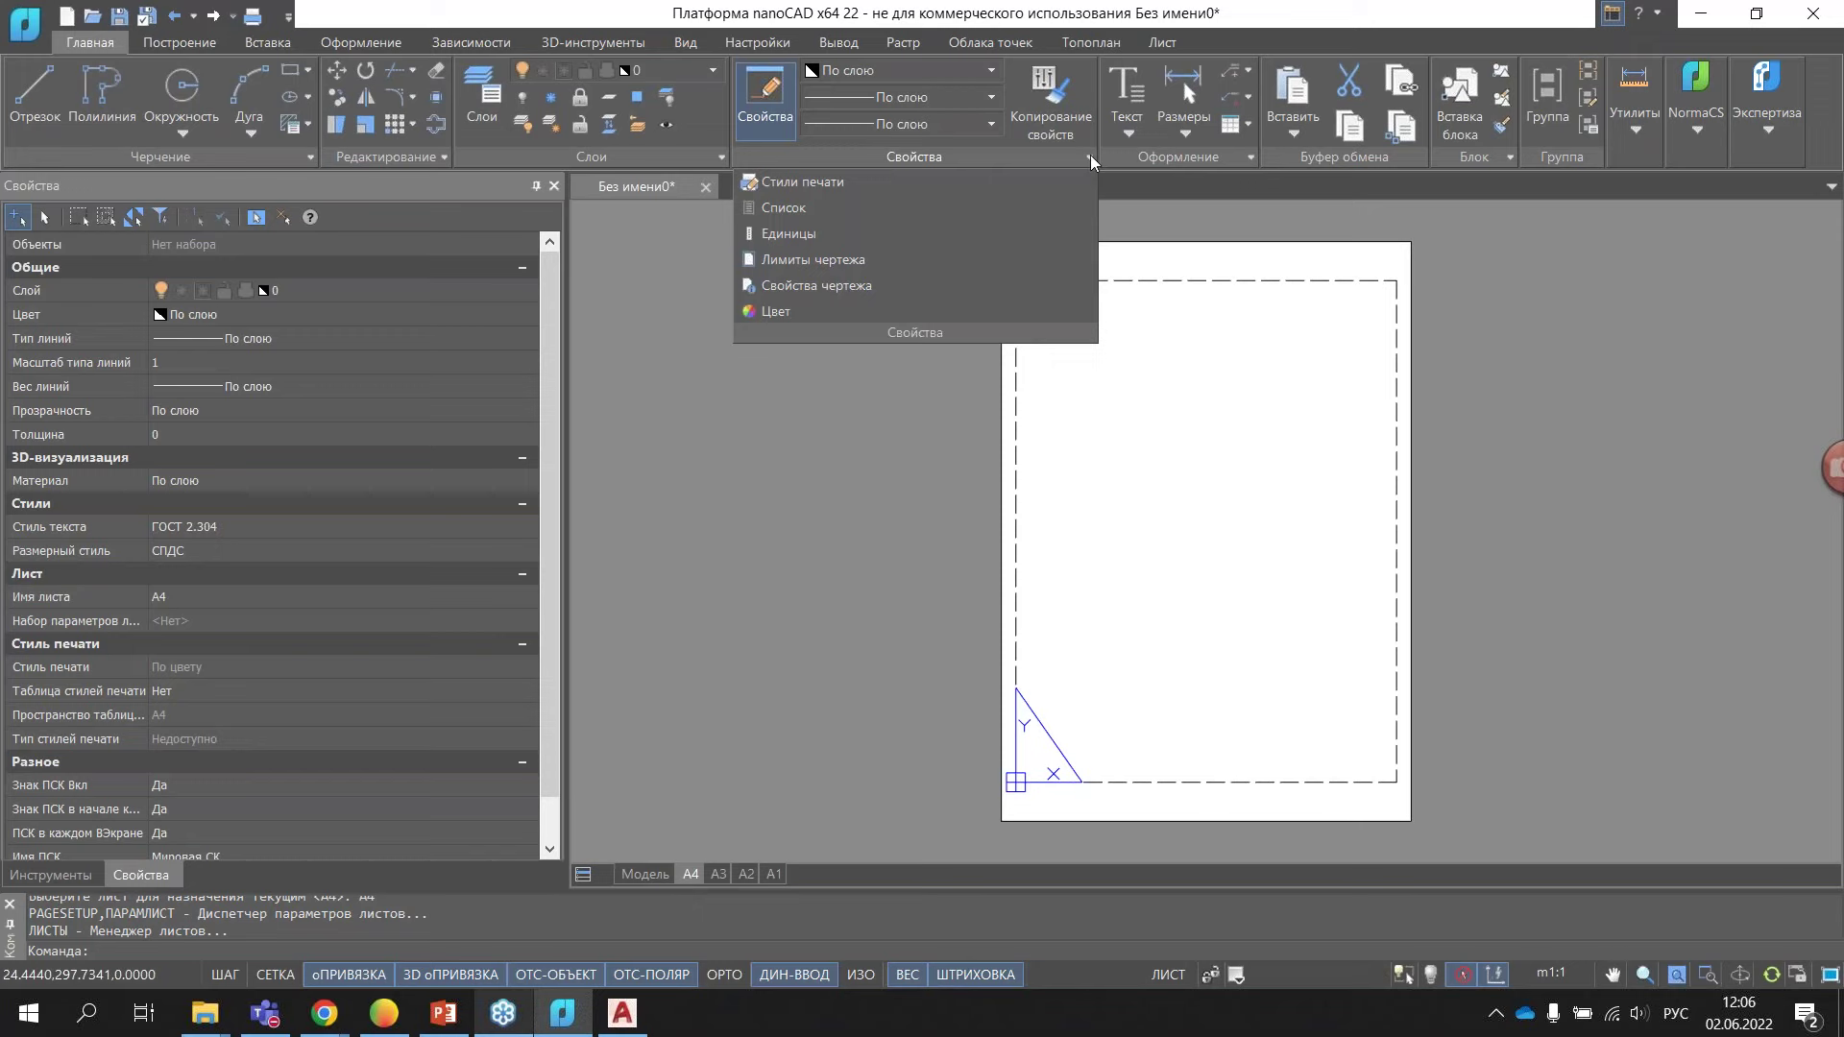
{"action": "left_click", "coordinate": [1249, 159]}
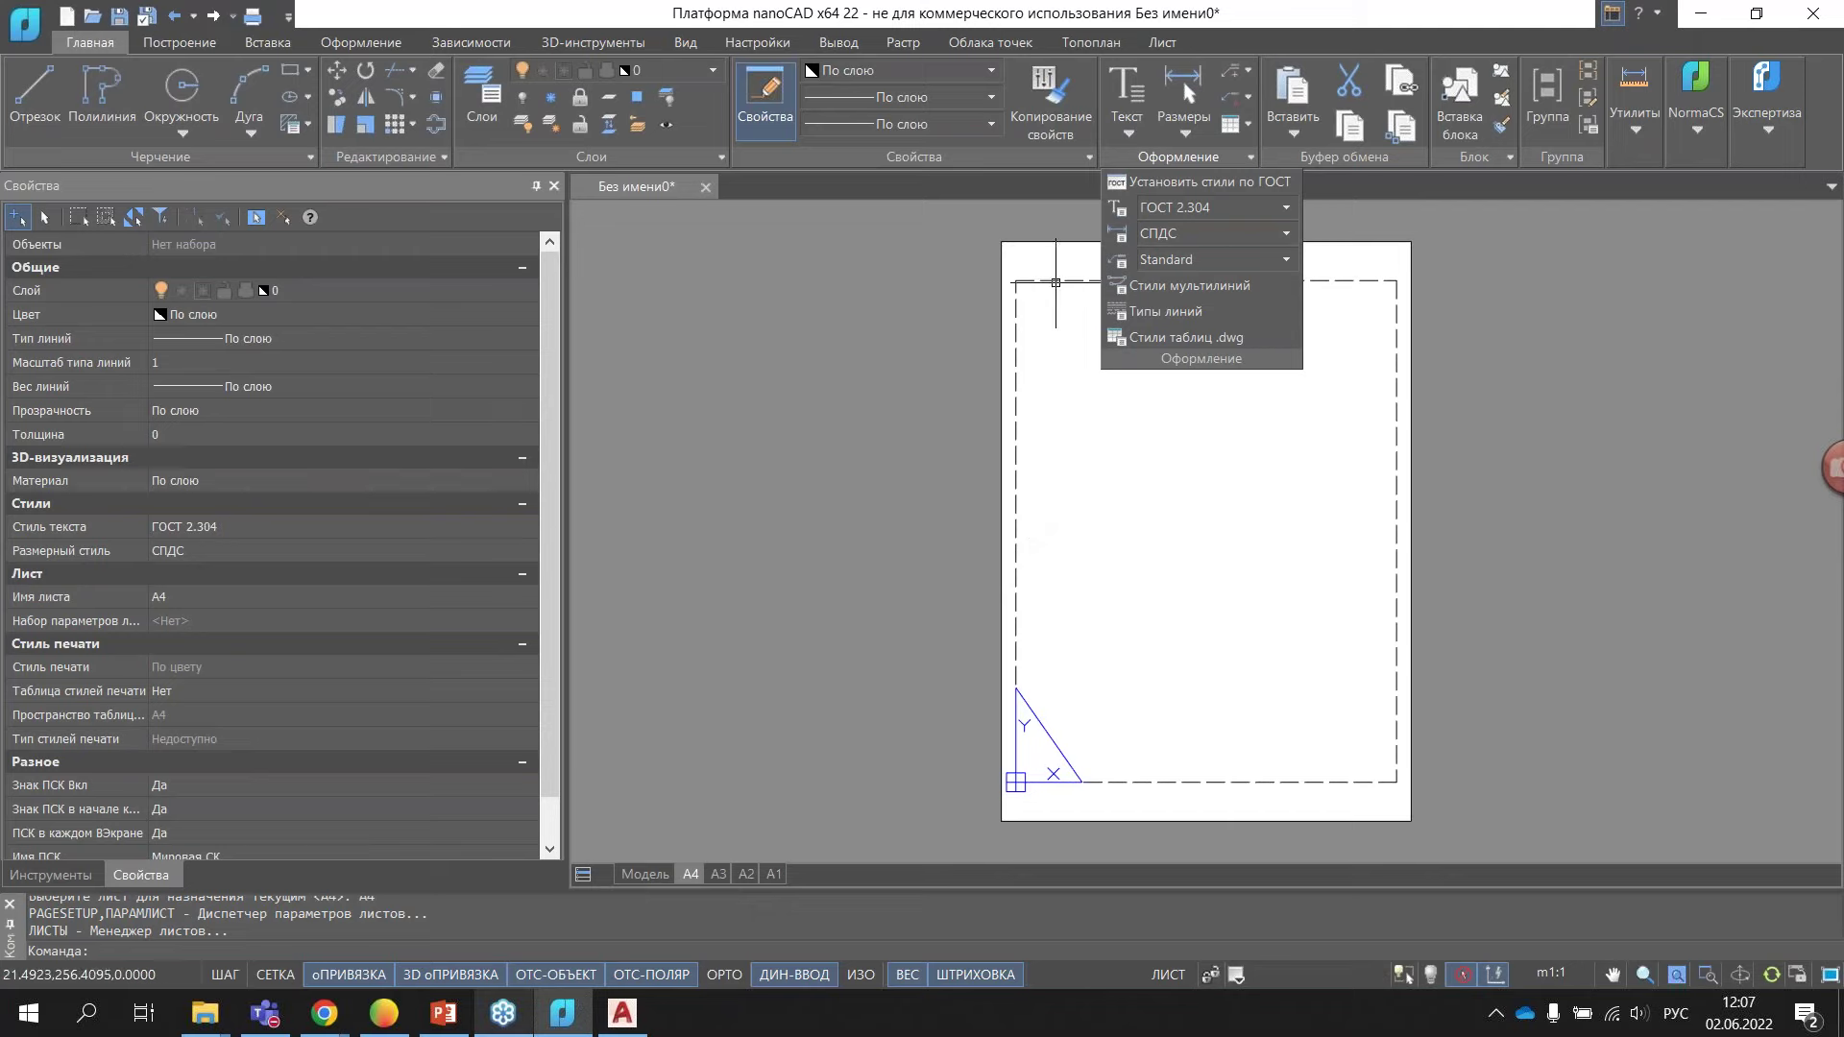
{"action": "left_click", "coordinate": [922, 268]}
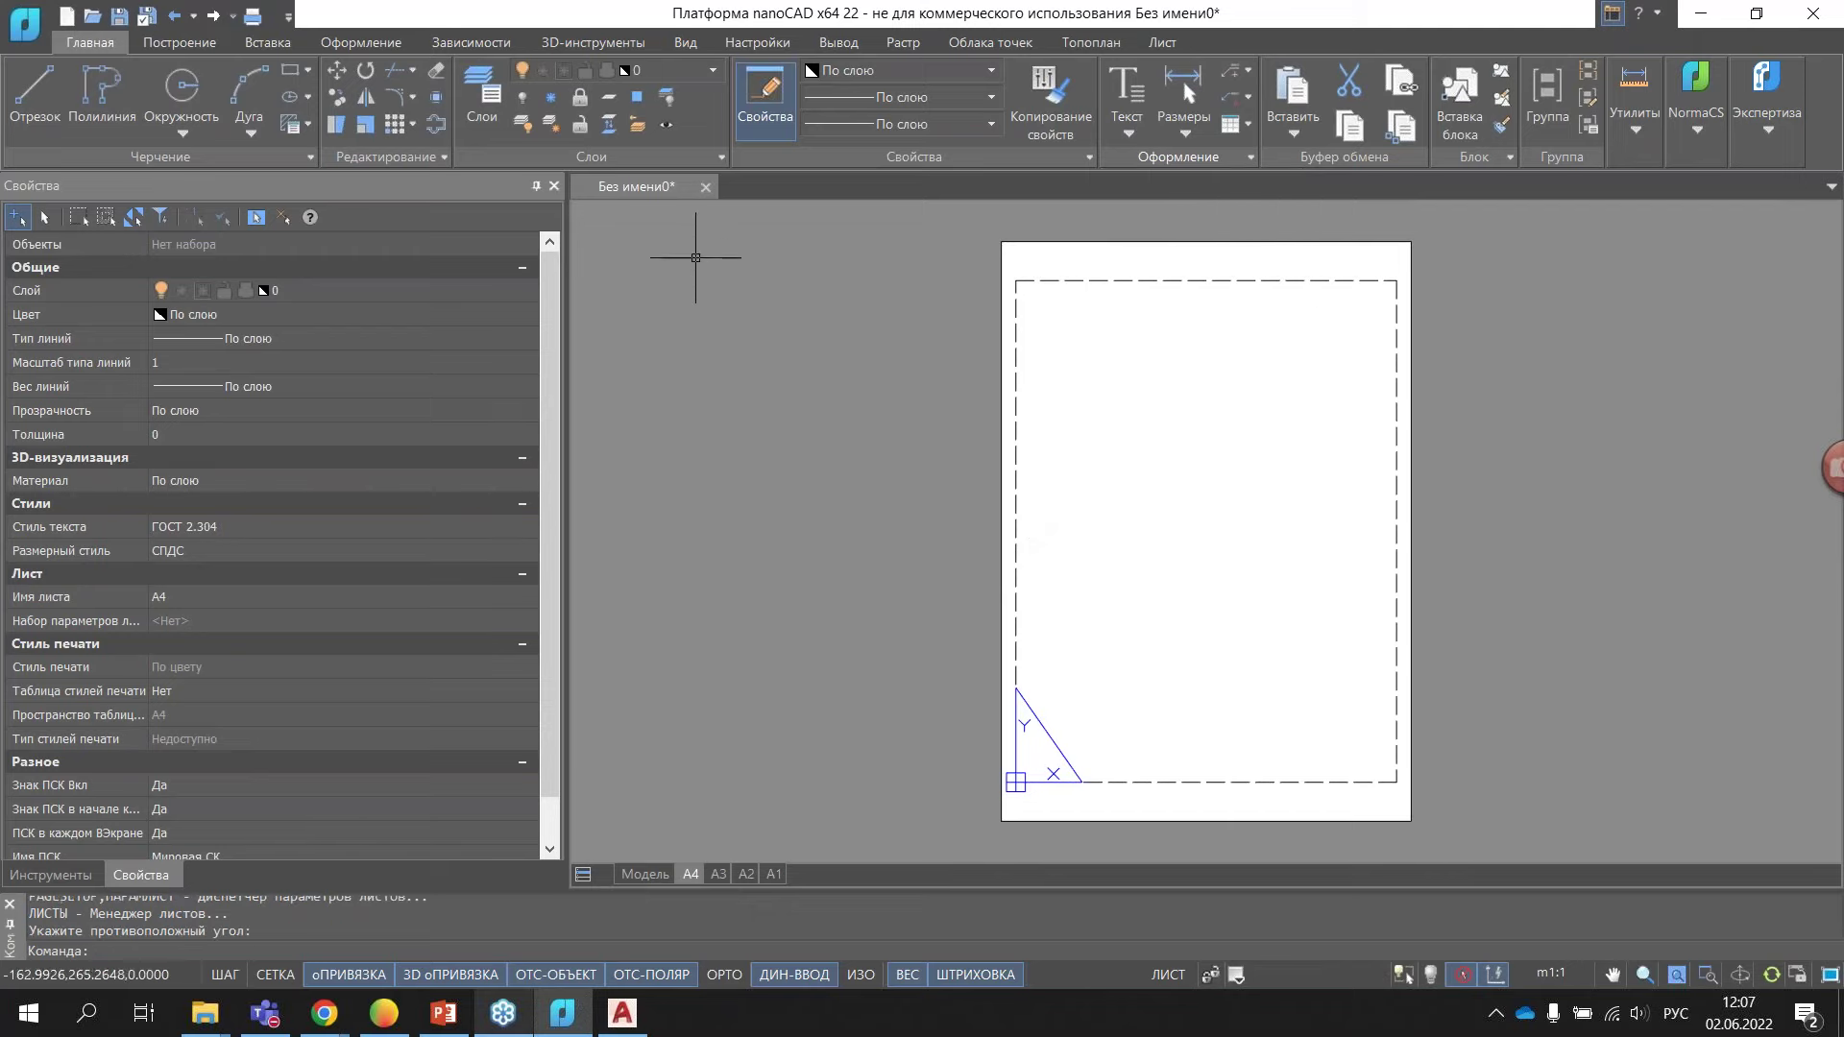
{"action": "left_click", "coordinate": [645, 874]}
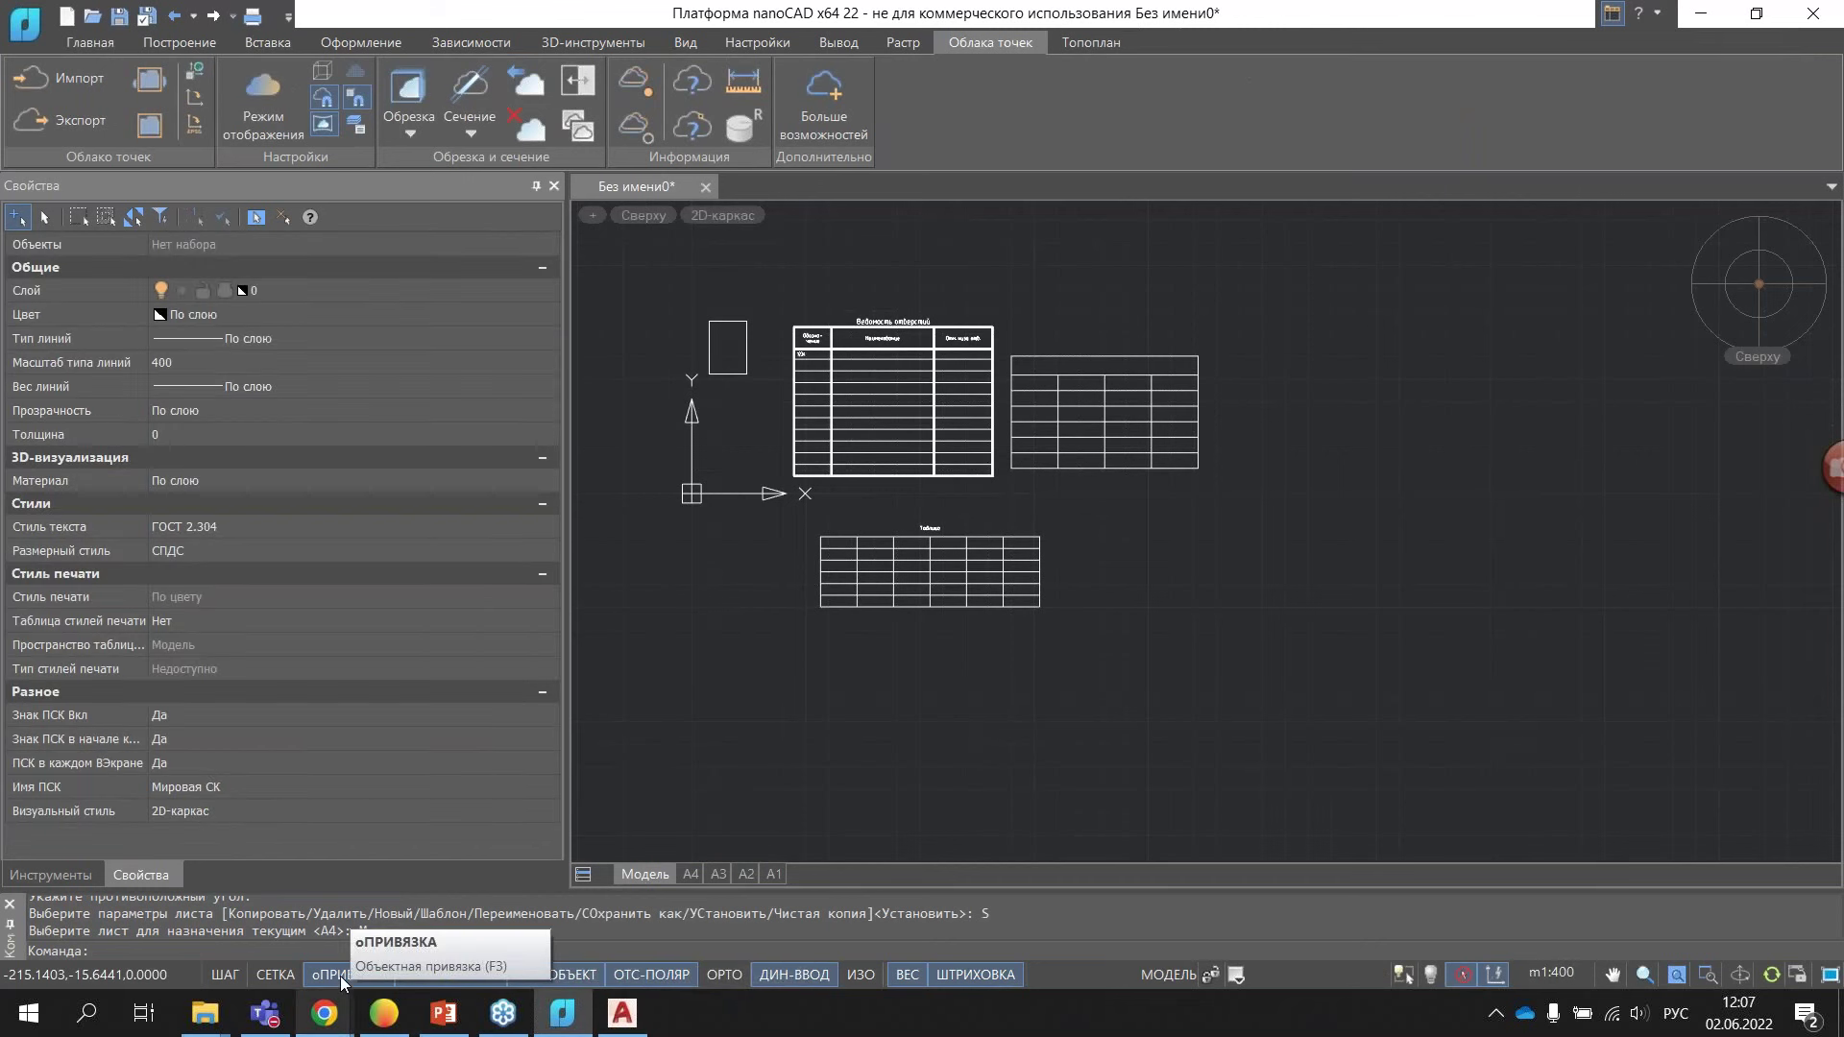
- Check the object snap options unchanged, switch object snapping off, and begin a Полилиния
{"action": "right_click", "coordinate": [340, 976]}
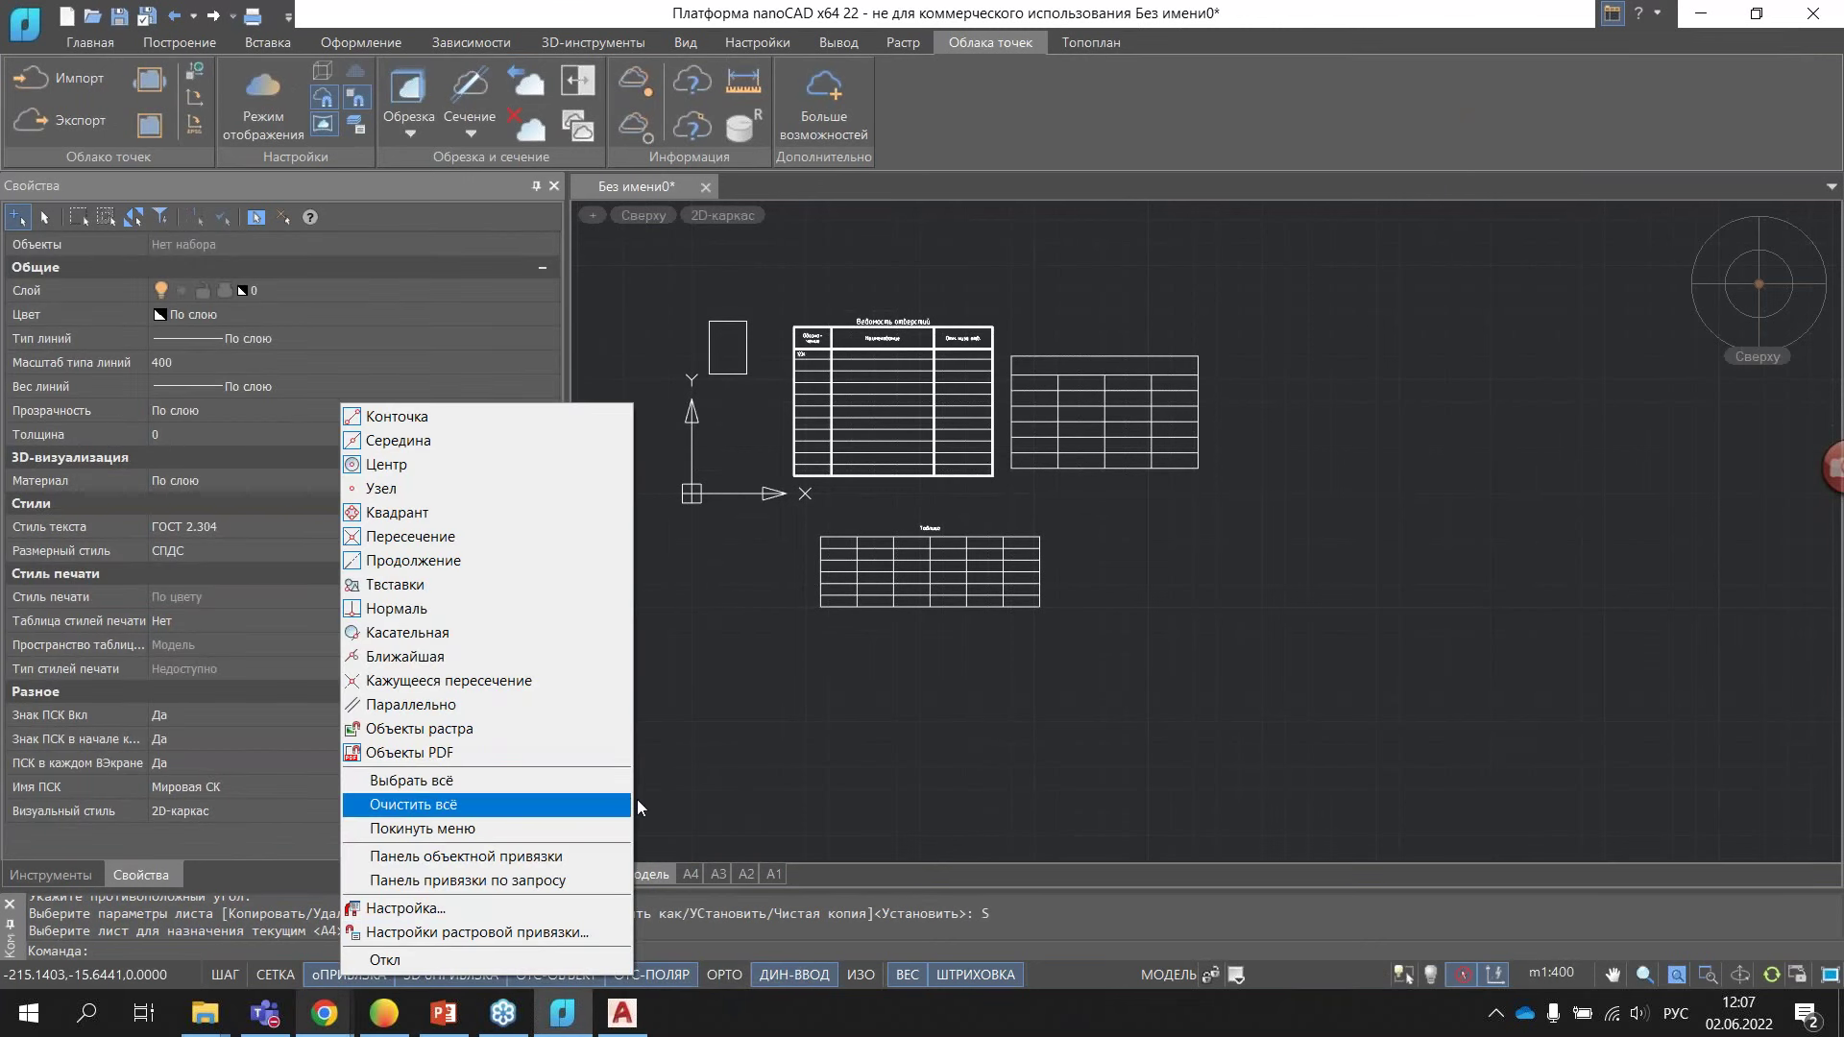
{"action": "left_click", "coordinate": [653, 802]}
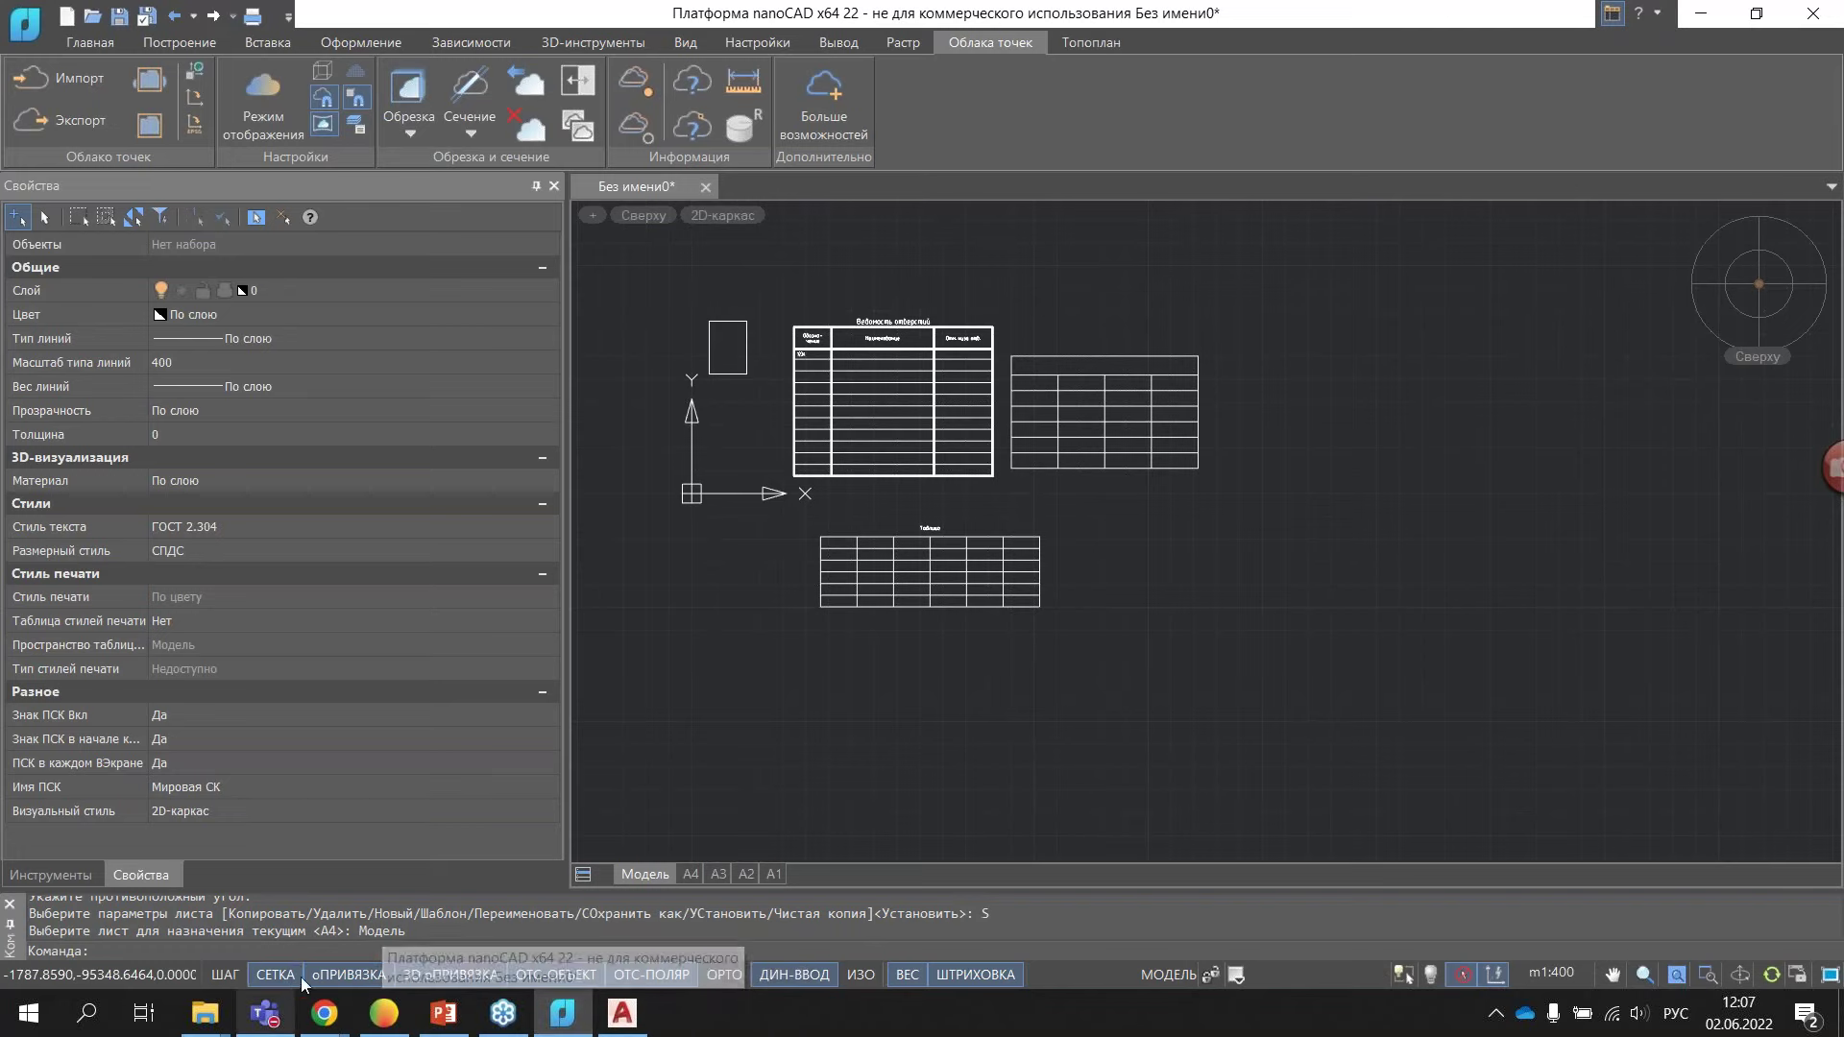
{"action": "right_click", "coordinate": [353, 976]}
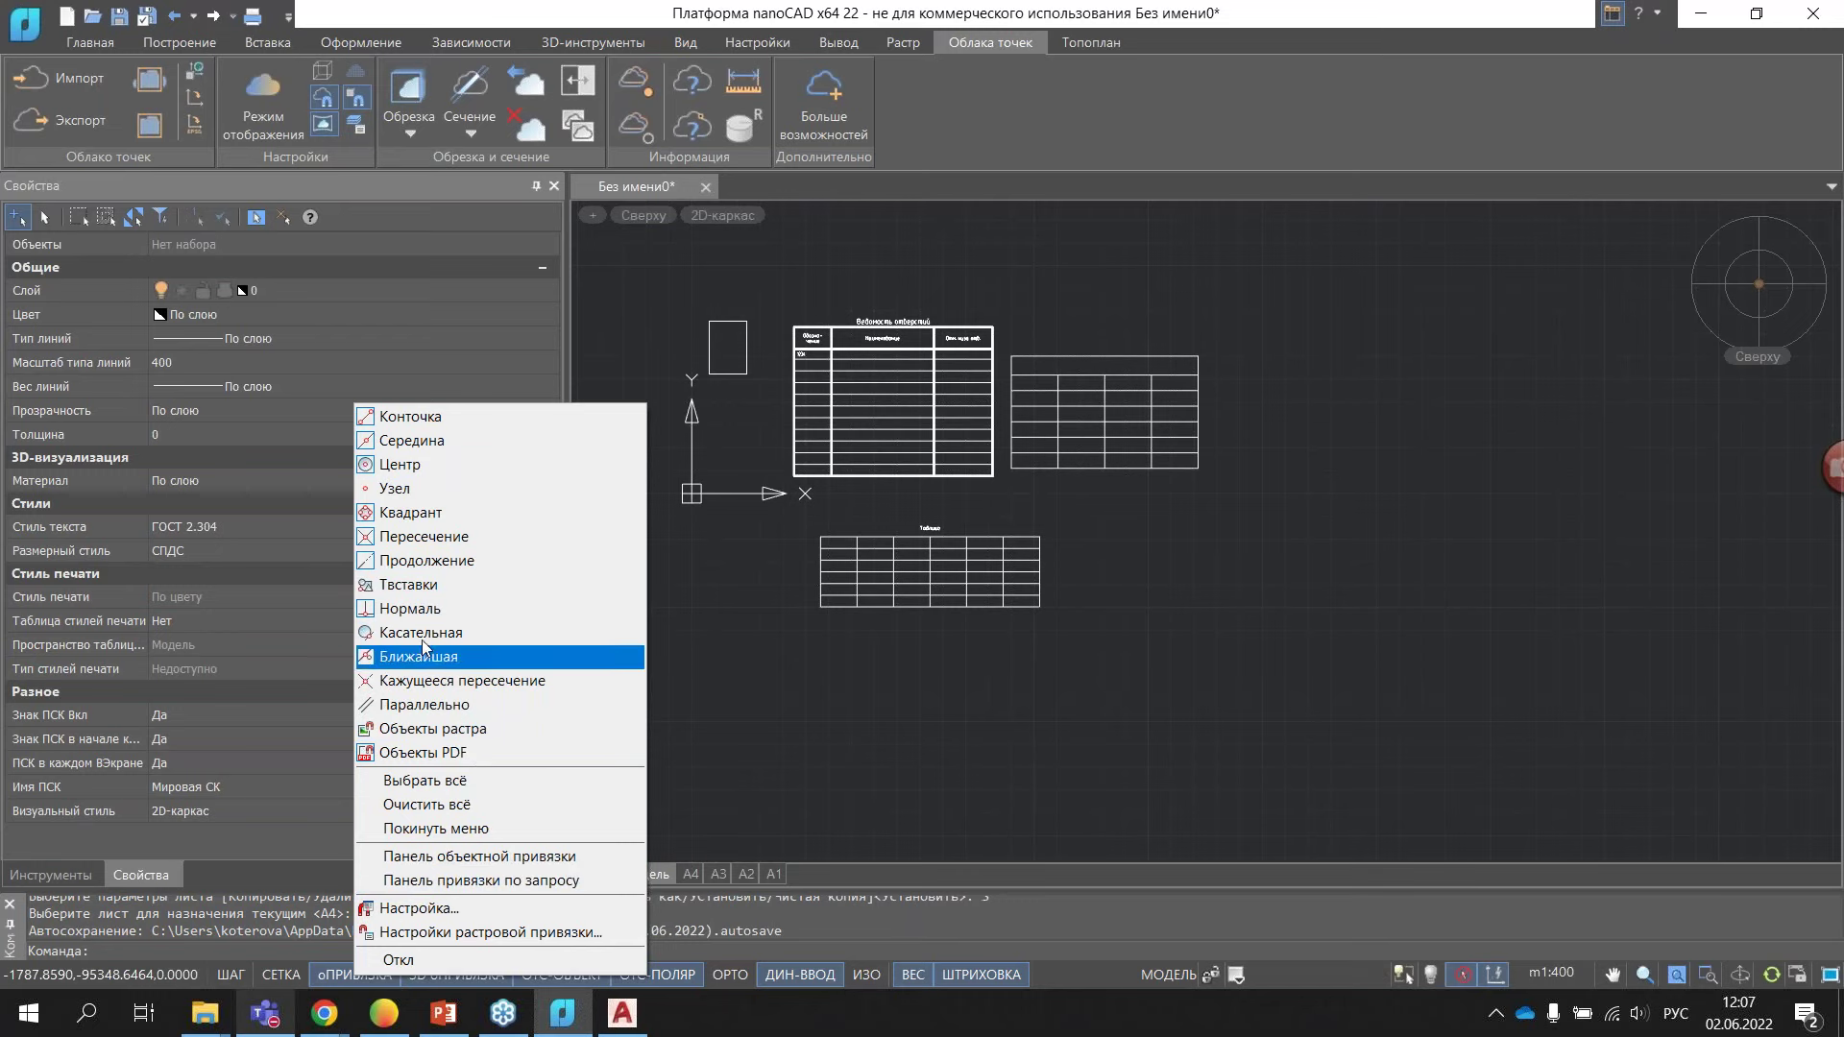
{"action": "left_click", "coordinate": [1009, 334]}
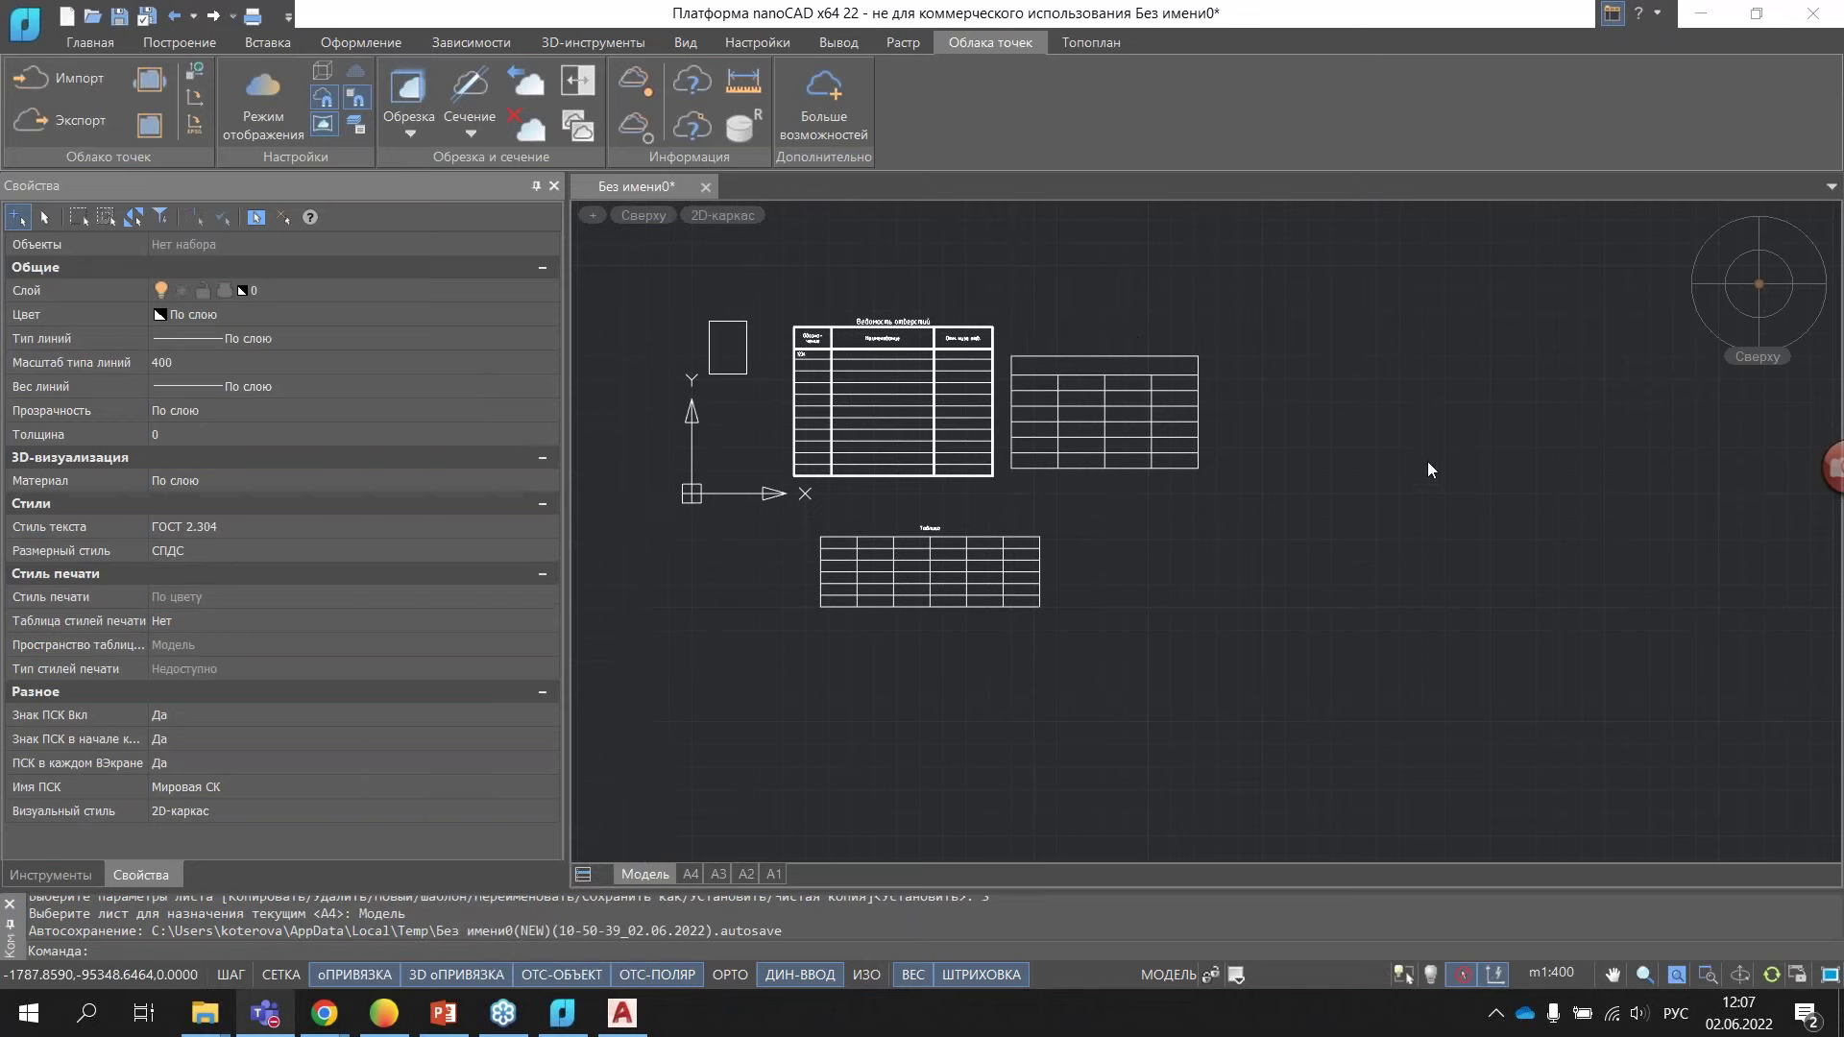
{"action": "left_click", "coordinate": [331, 978]}
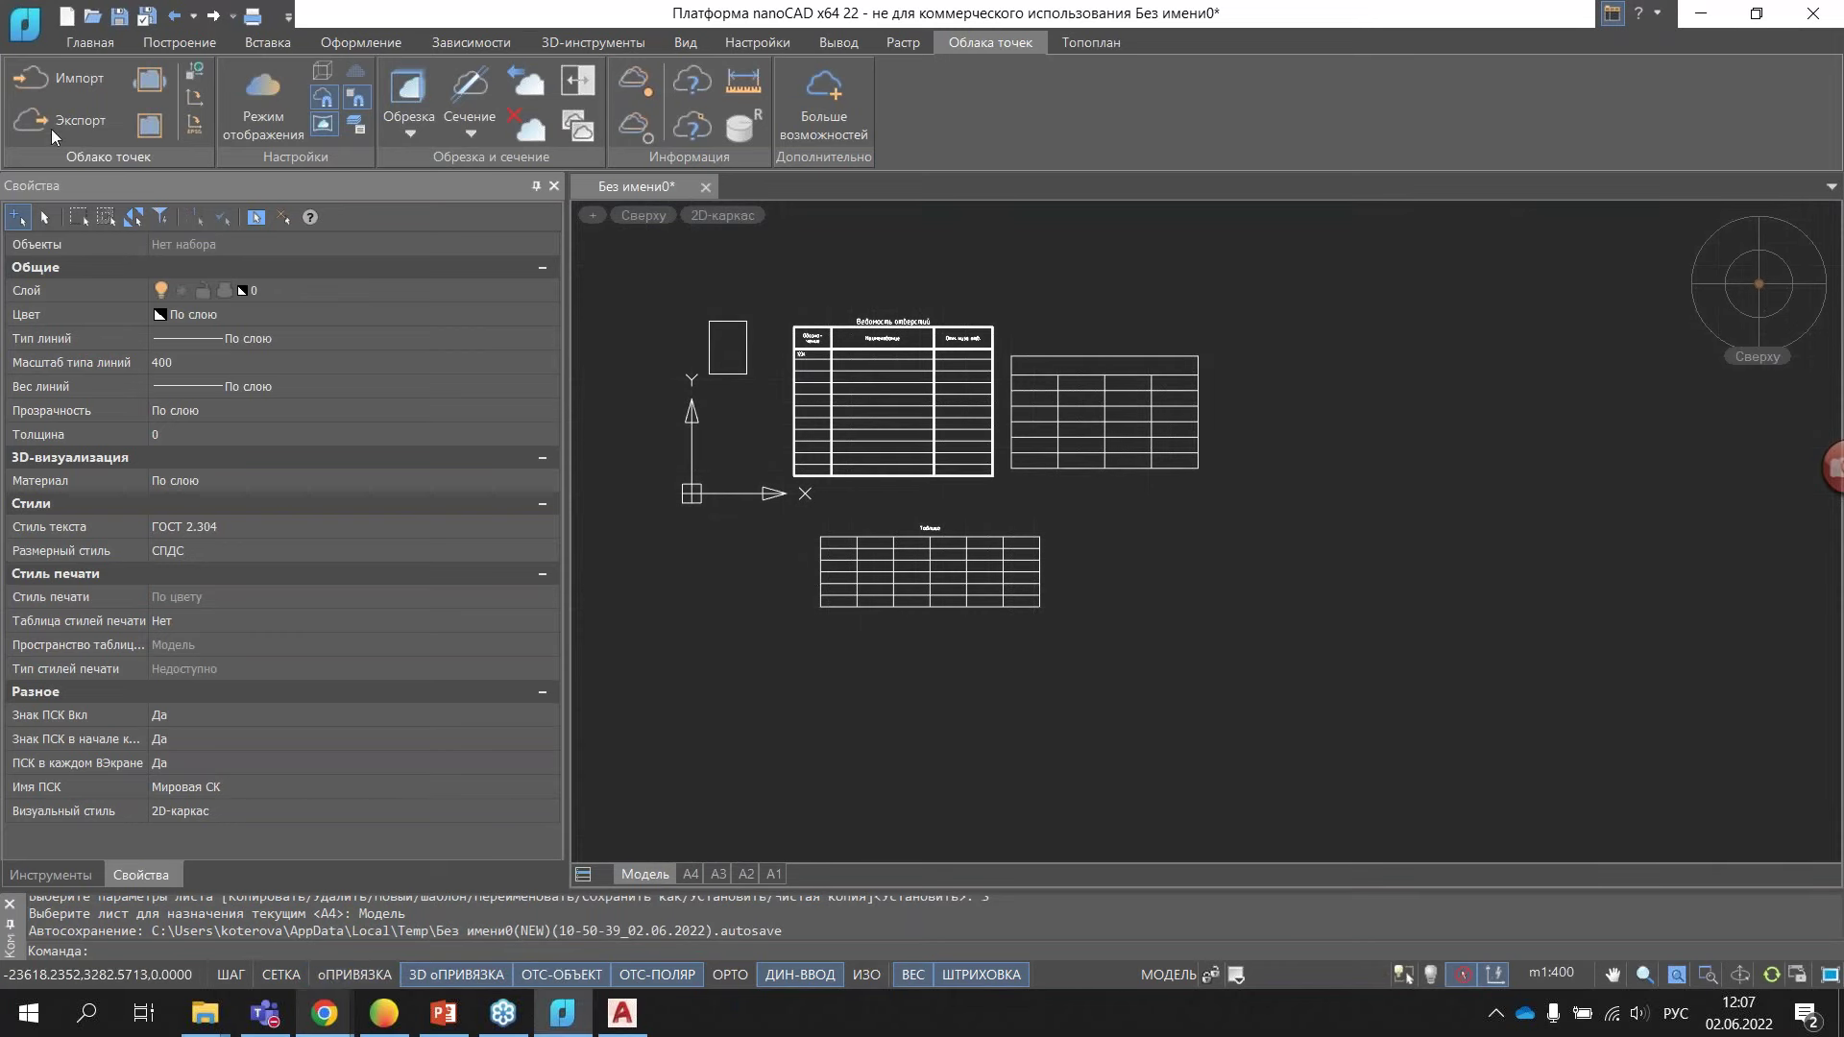
{"action": "left_click", "coordinate": [84, 43]}
{"action": "left_click", "coordinate": [102, 96]}
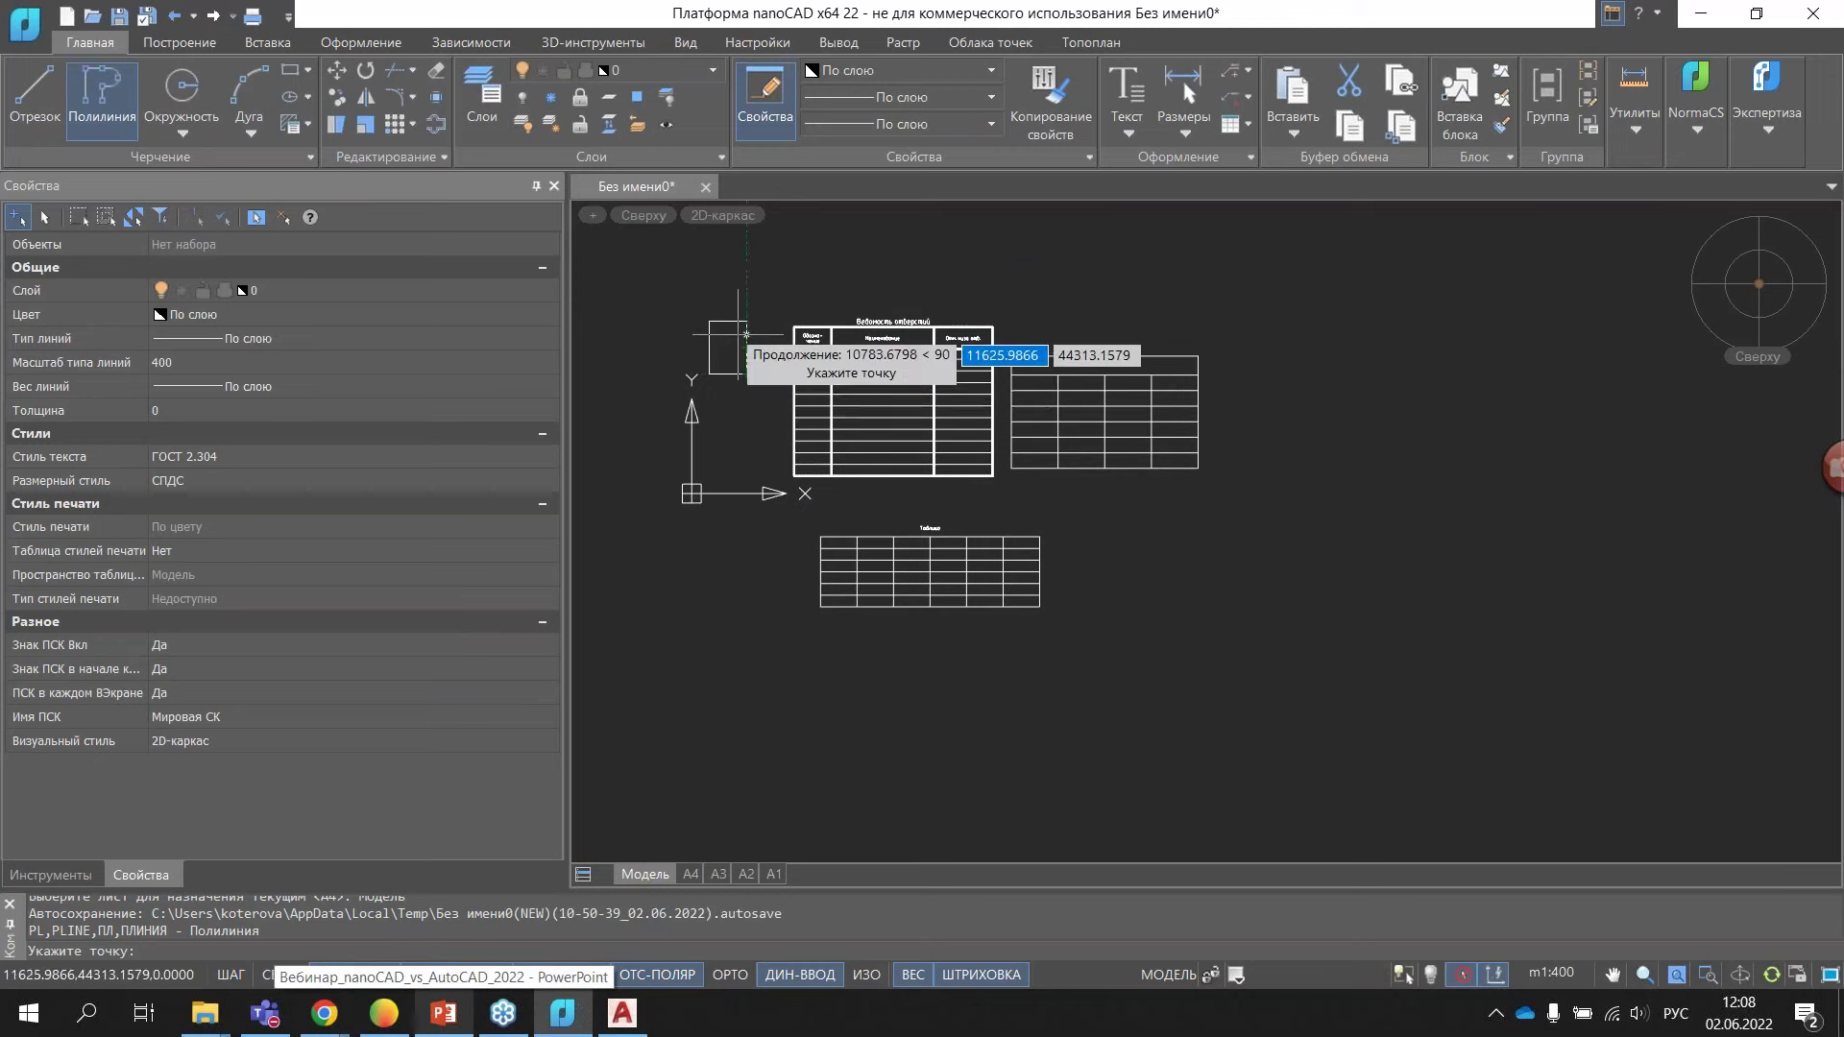
- Draw one near-vertical polyline segment starting 200 units right of the rectangle's top-right corner
{"action": "scroll", "coordinate": [734, 330], "scroll_direction": "up", "scroll_amount": 5}
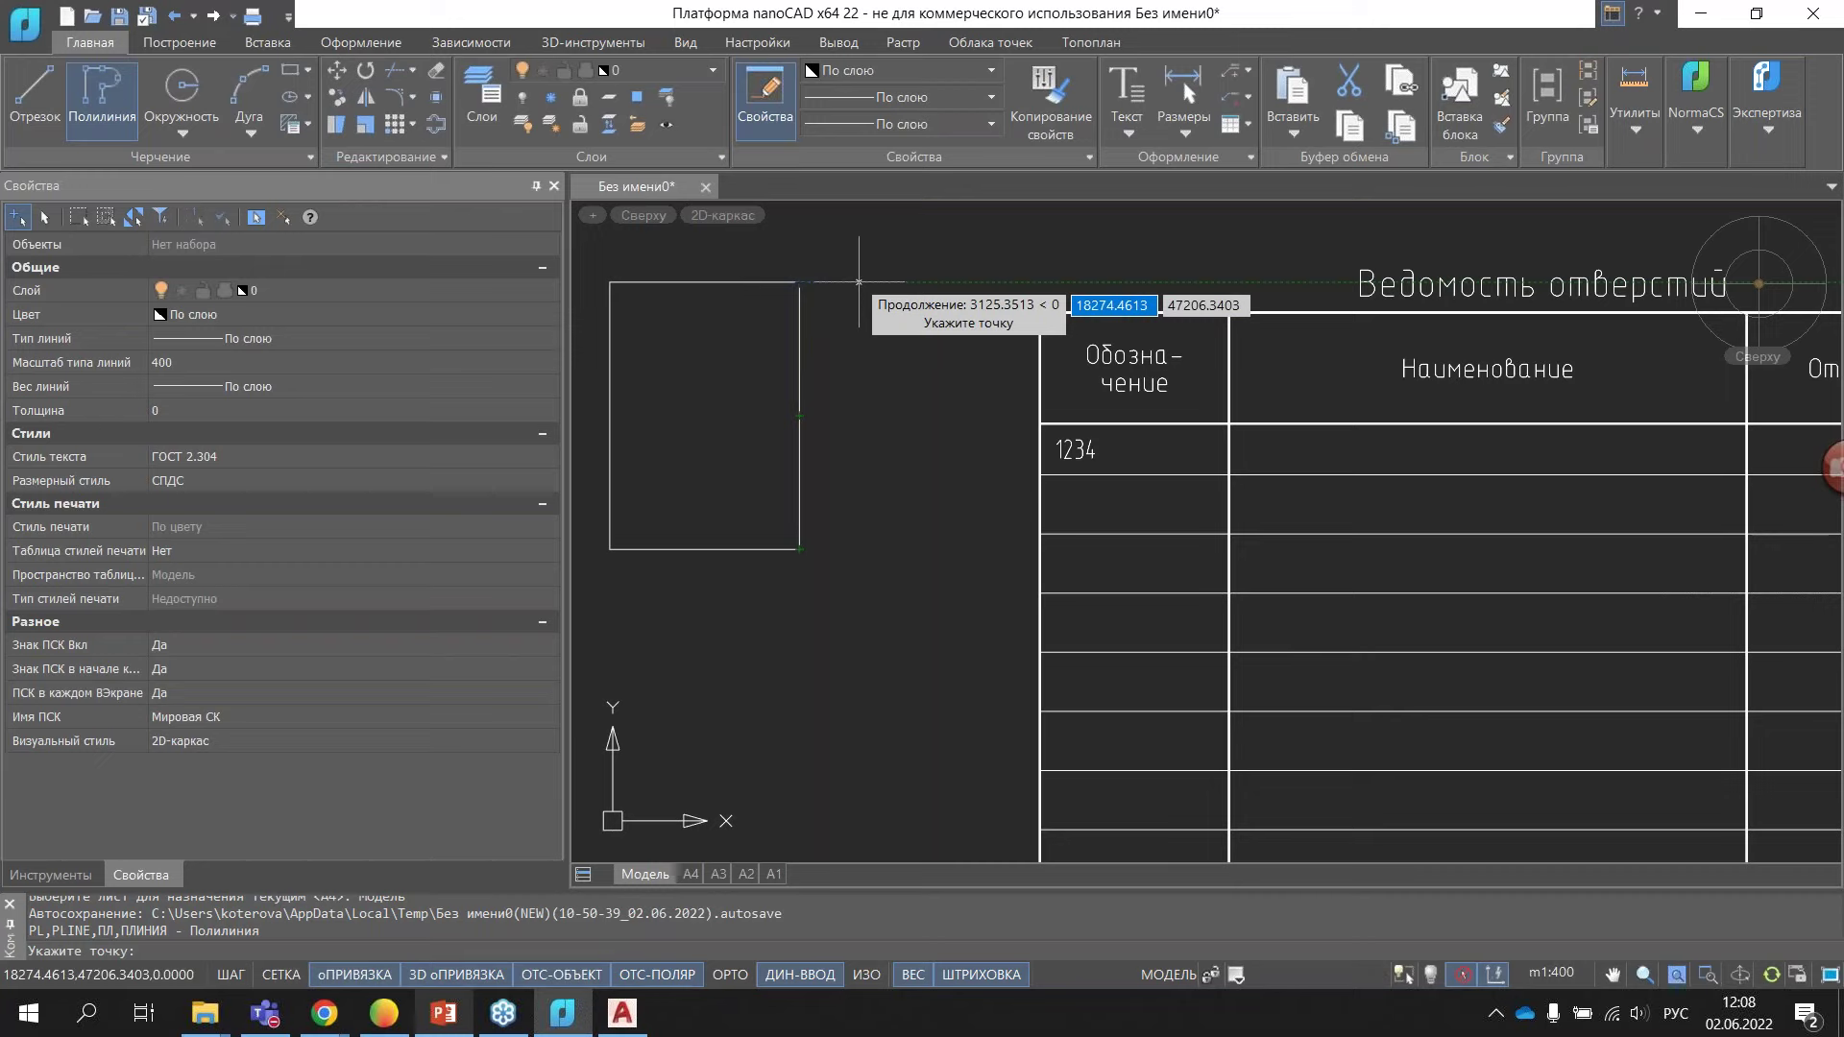
{"action": "scroll", "coordinate": [859, 281], "scroll_direction": "up", "scroll_amount": 3}
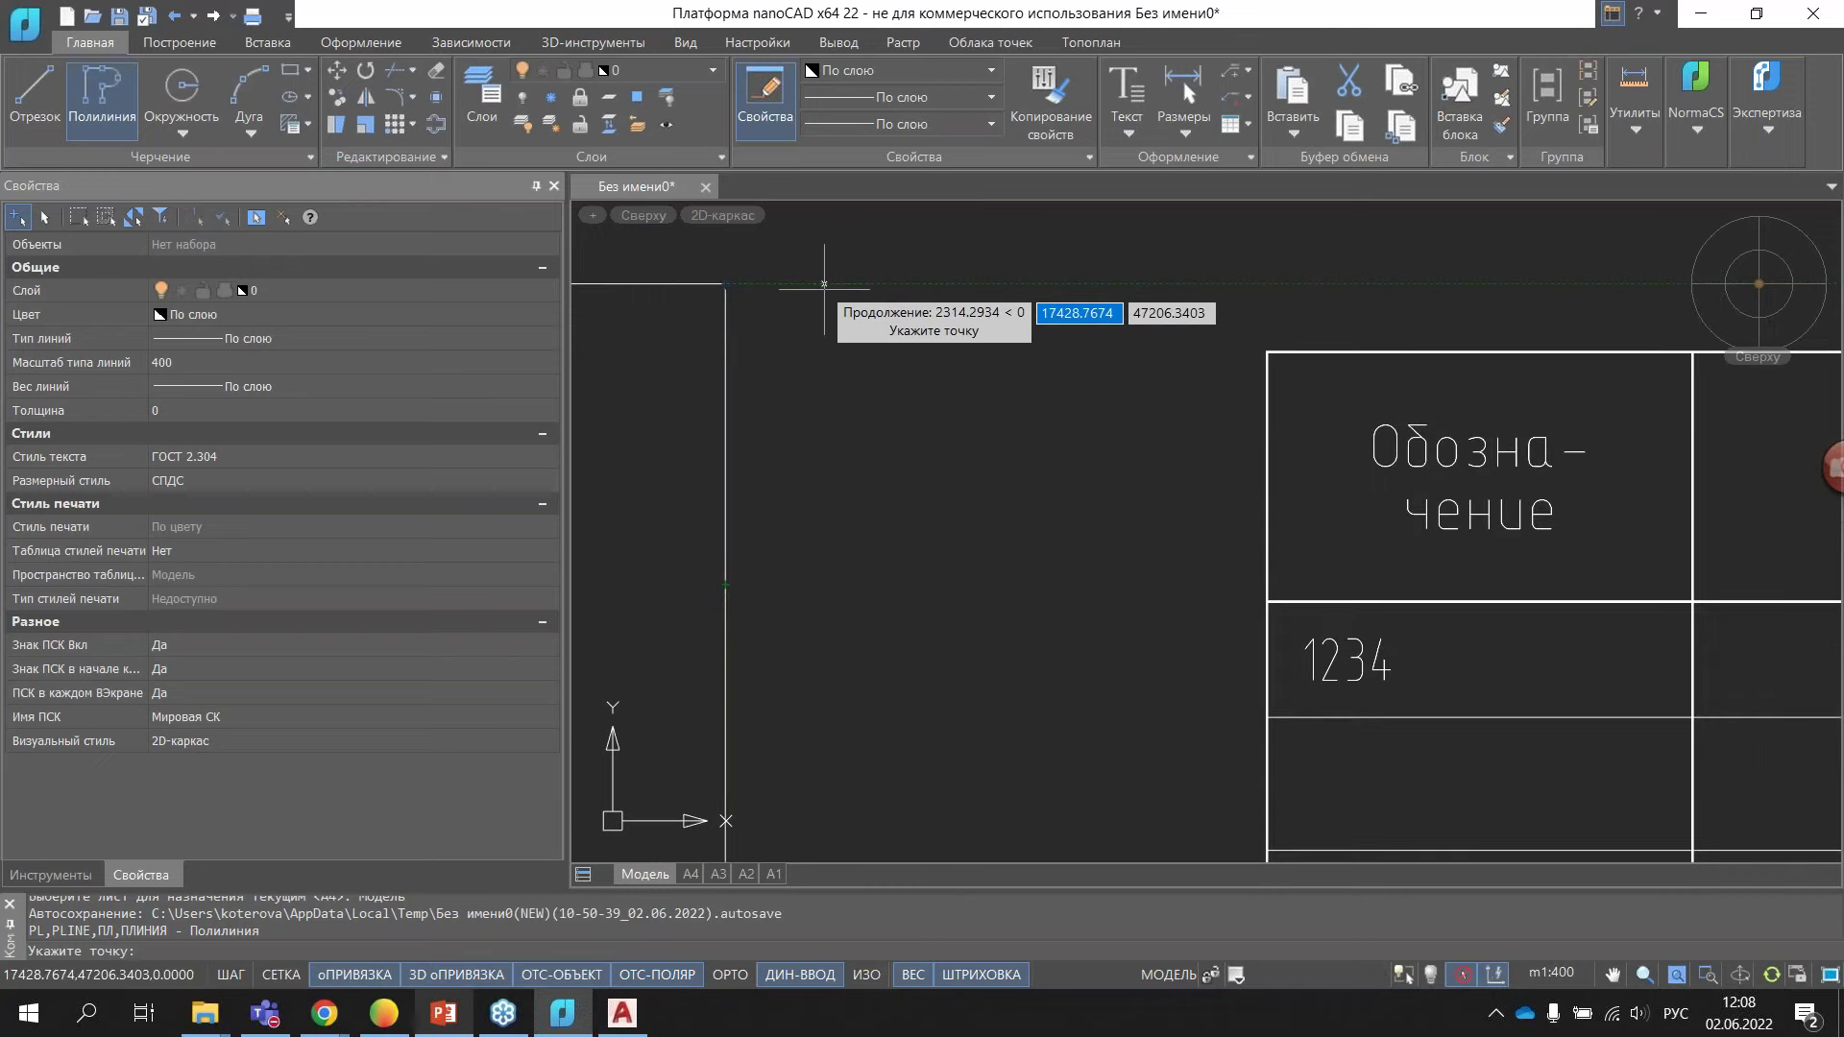
{"action": "type", "text": "200"}
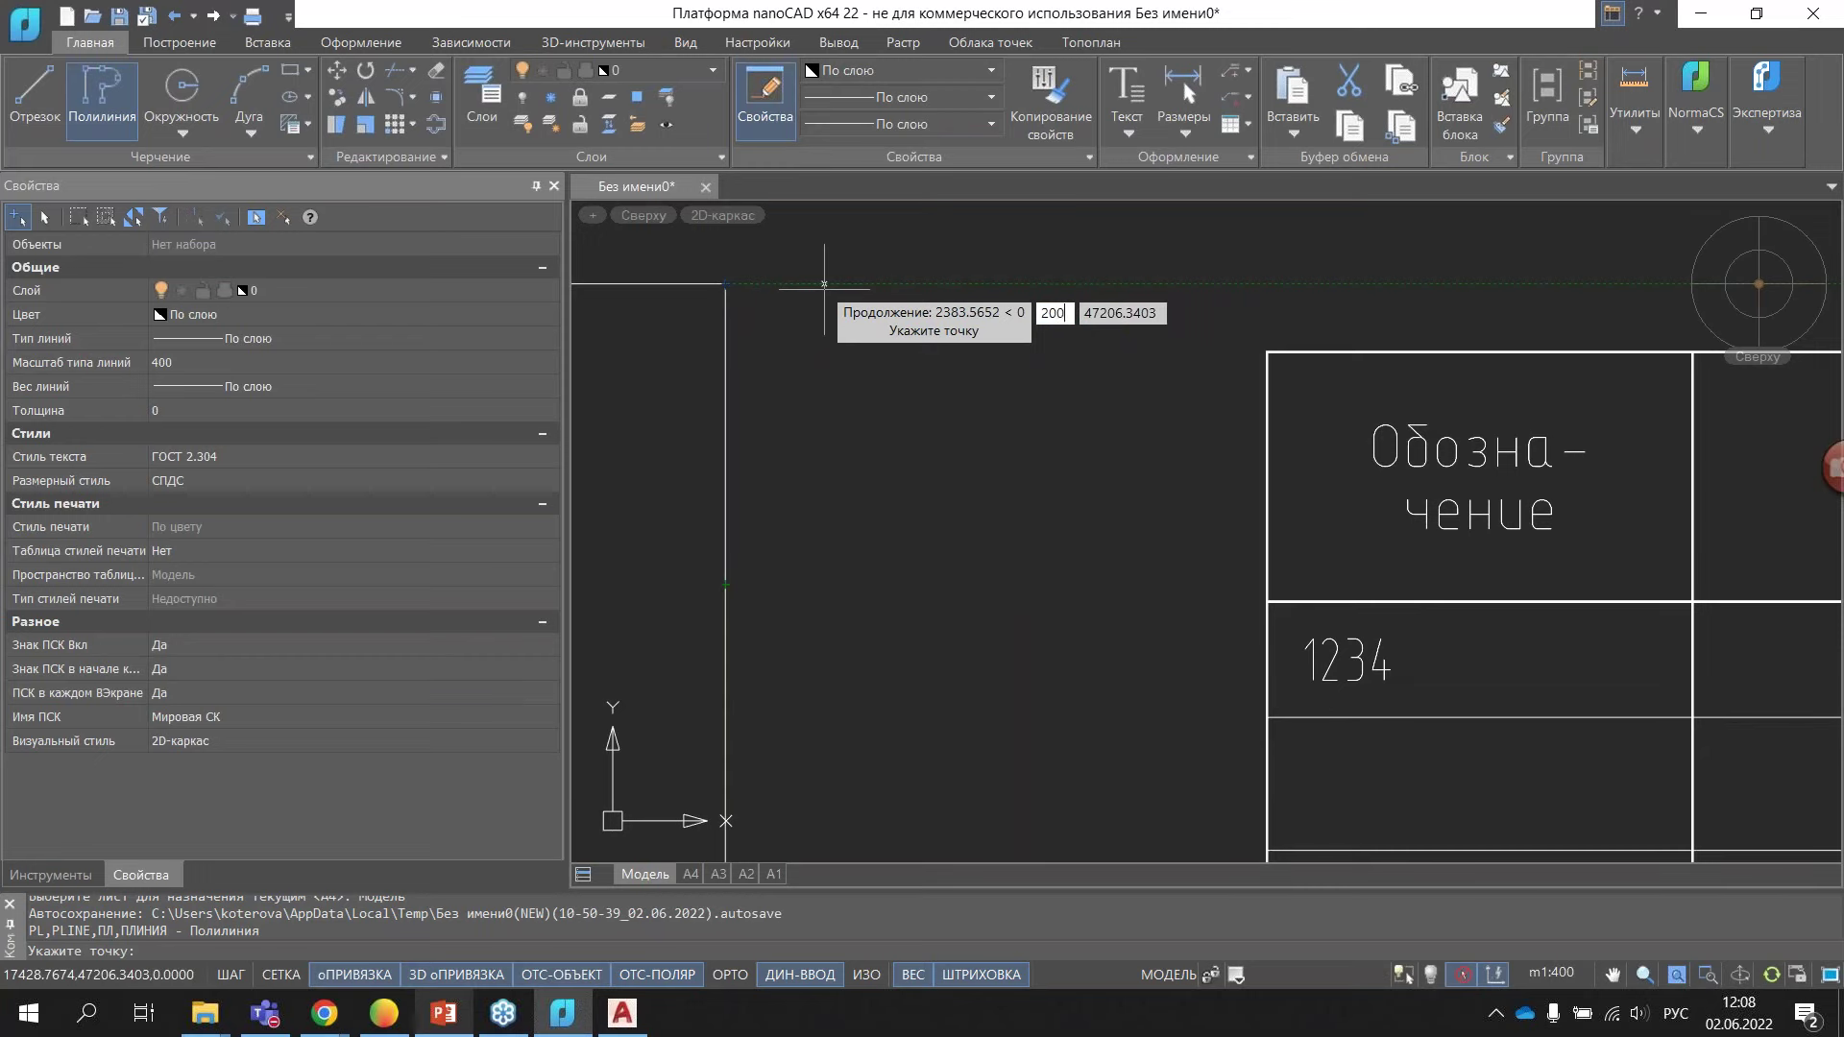
{"action": "key", "text": "Return"}
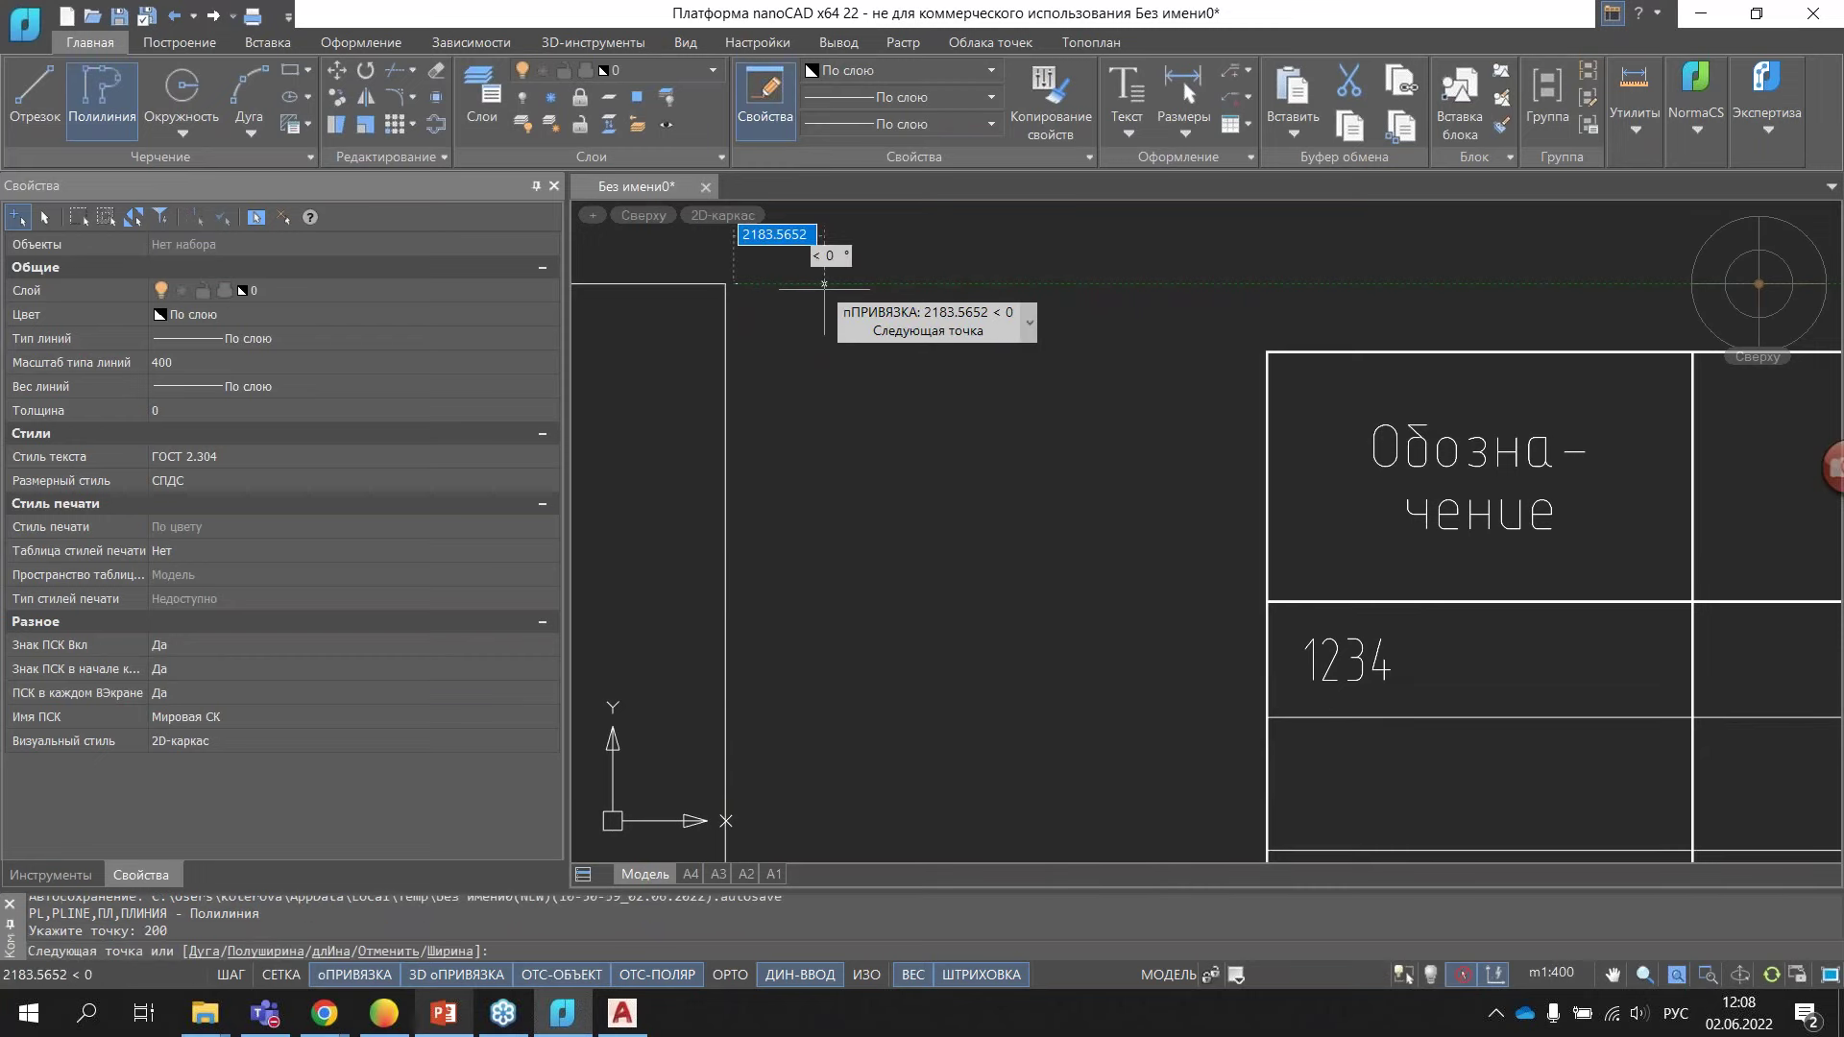
{"action": "scroll", "coordinate": [730, 288], "scroll_direction": "up", "scroll_amount": 5}
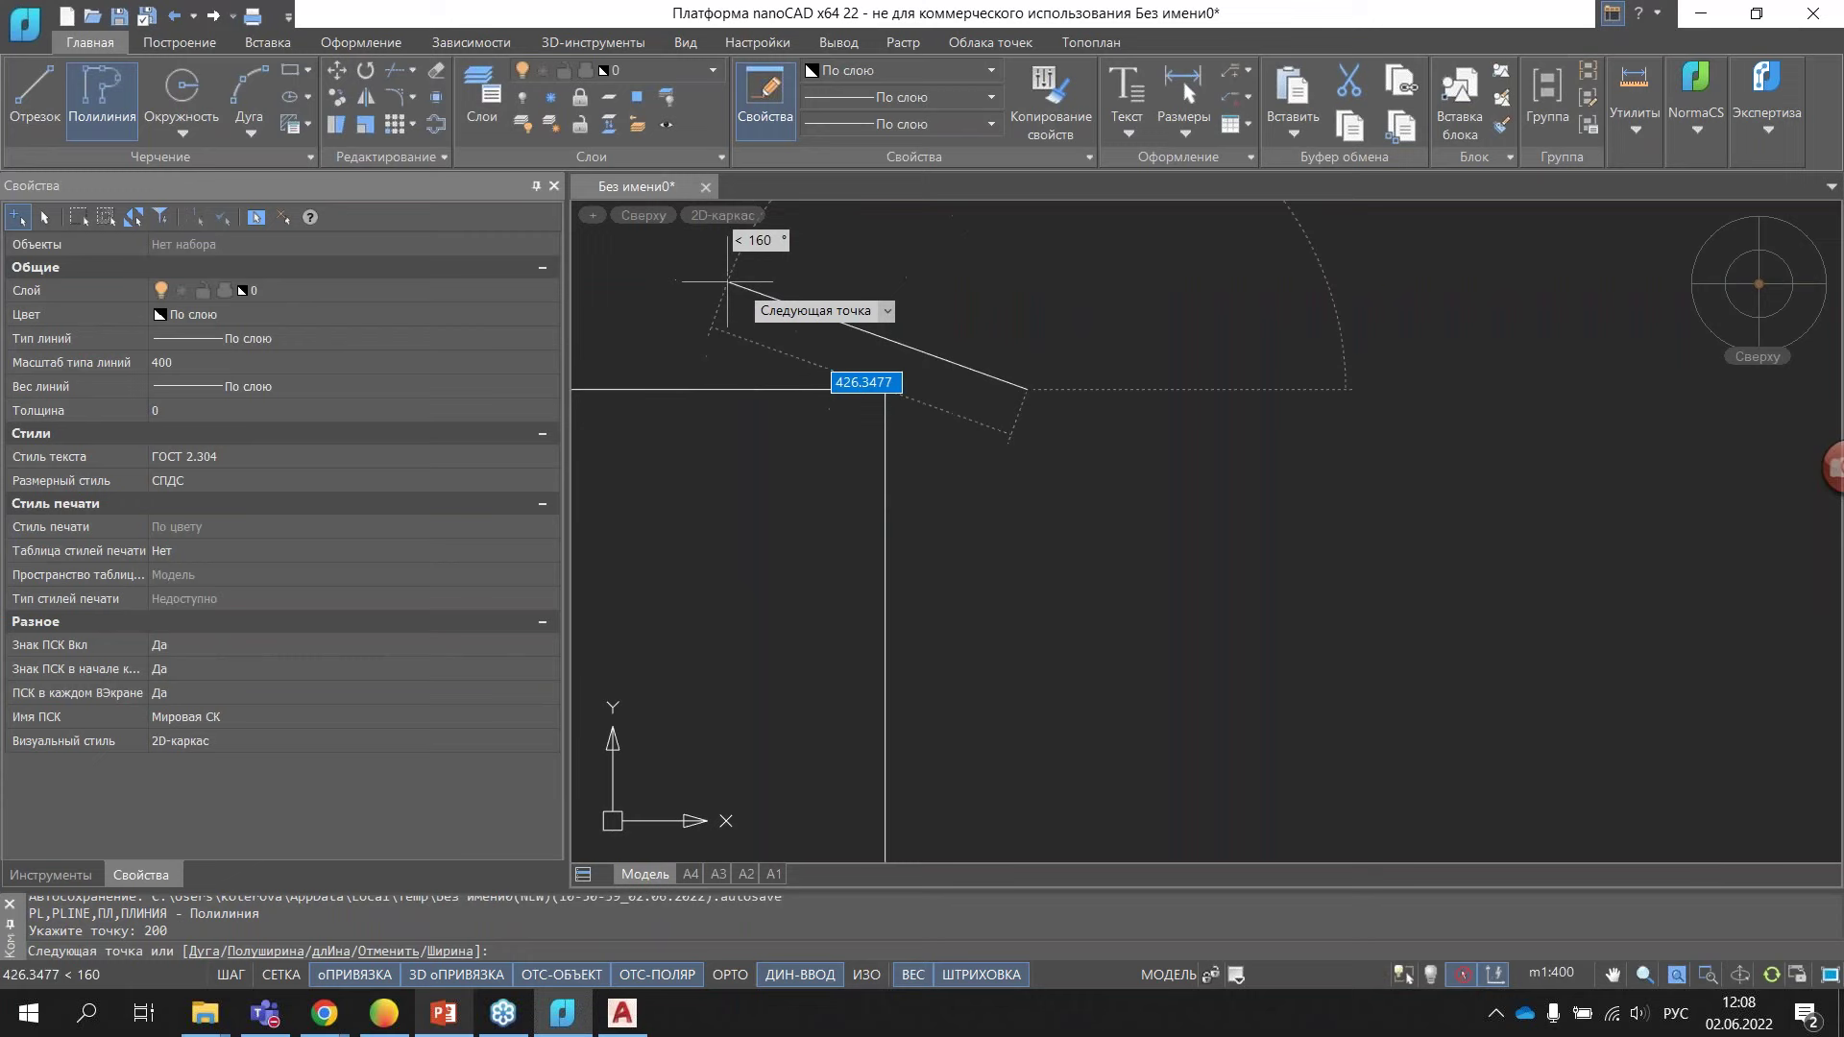
{"action": "scroll", "coordinate": [1002, 416], "scroll_direction": "down", "scroll_amount": 2}
{"action": "scroll", "coordinate": [999, 423], "scroll_direction": "up", "scroll_amount": 2}
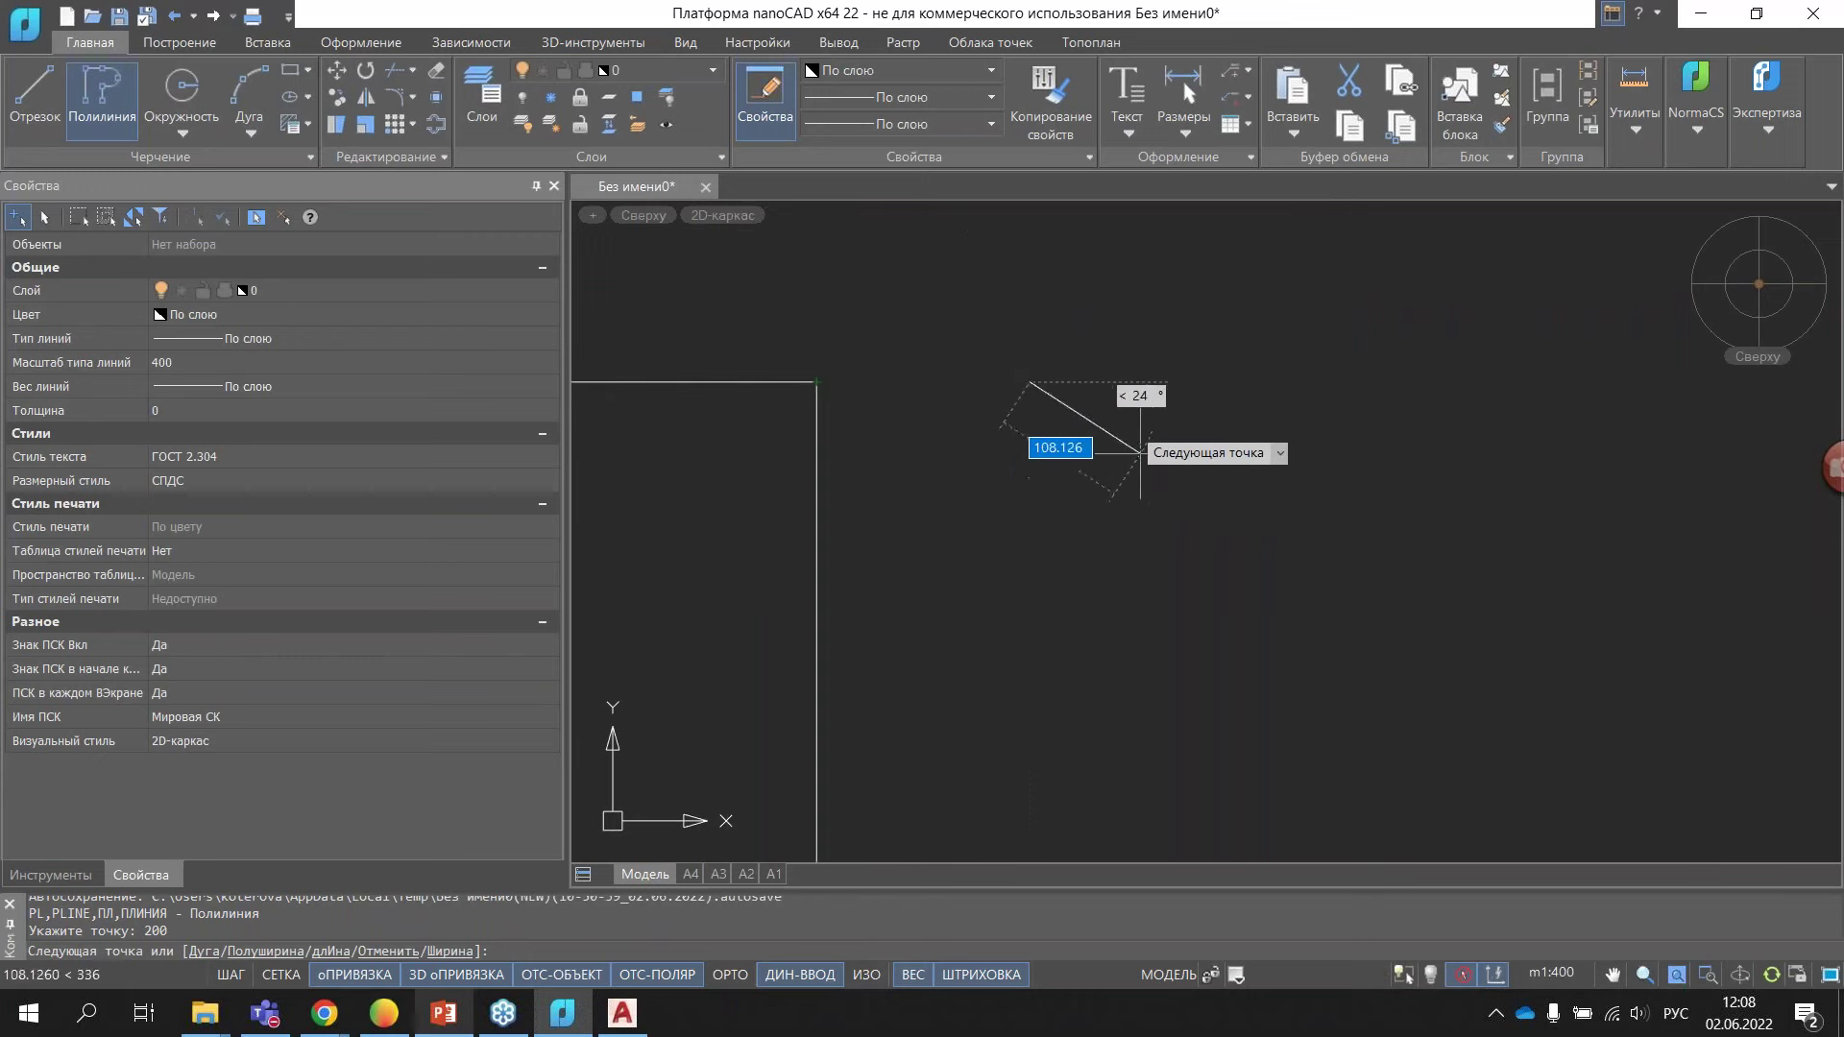
{"action": "left_click", "coordinate": [1040, 560]}
{"action": "key", "text": "Escape"}
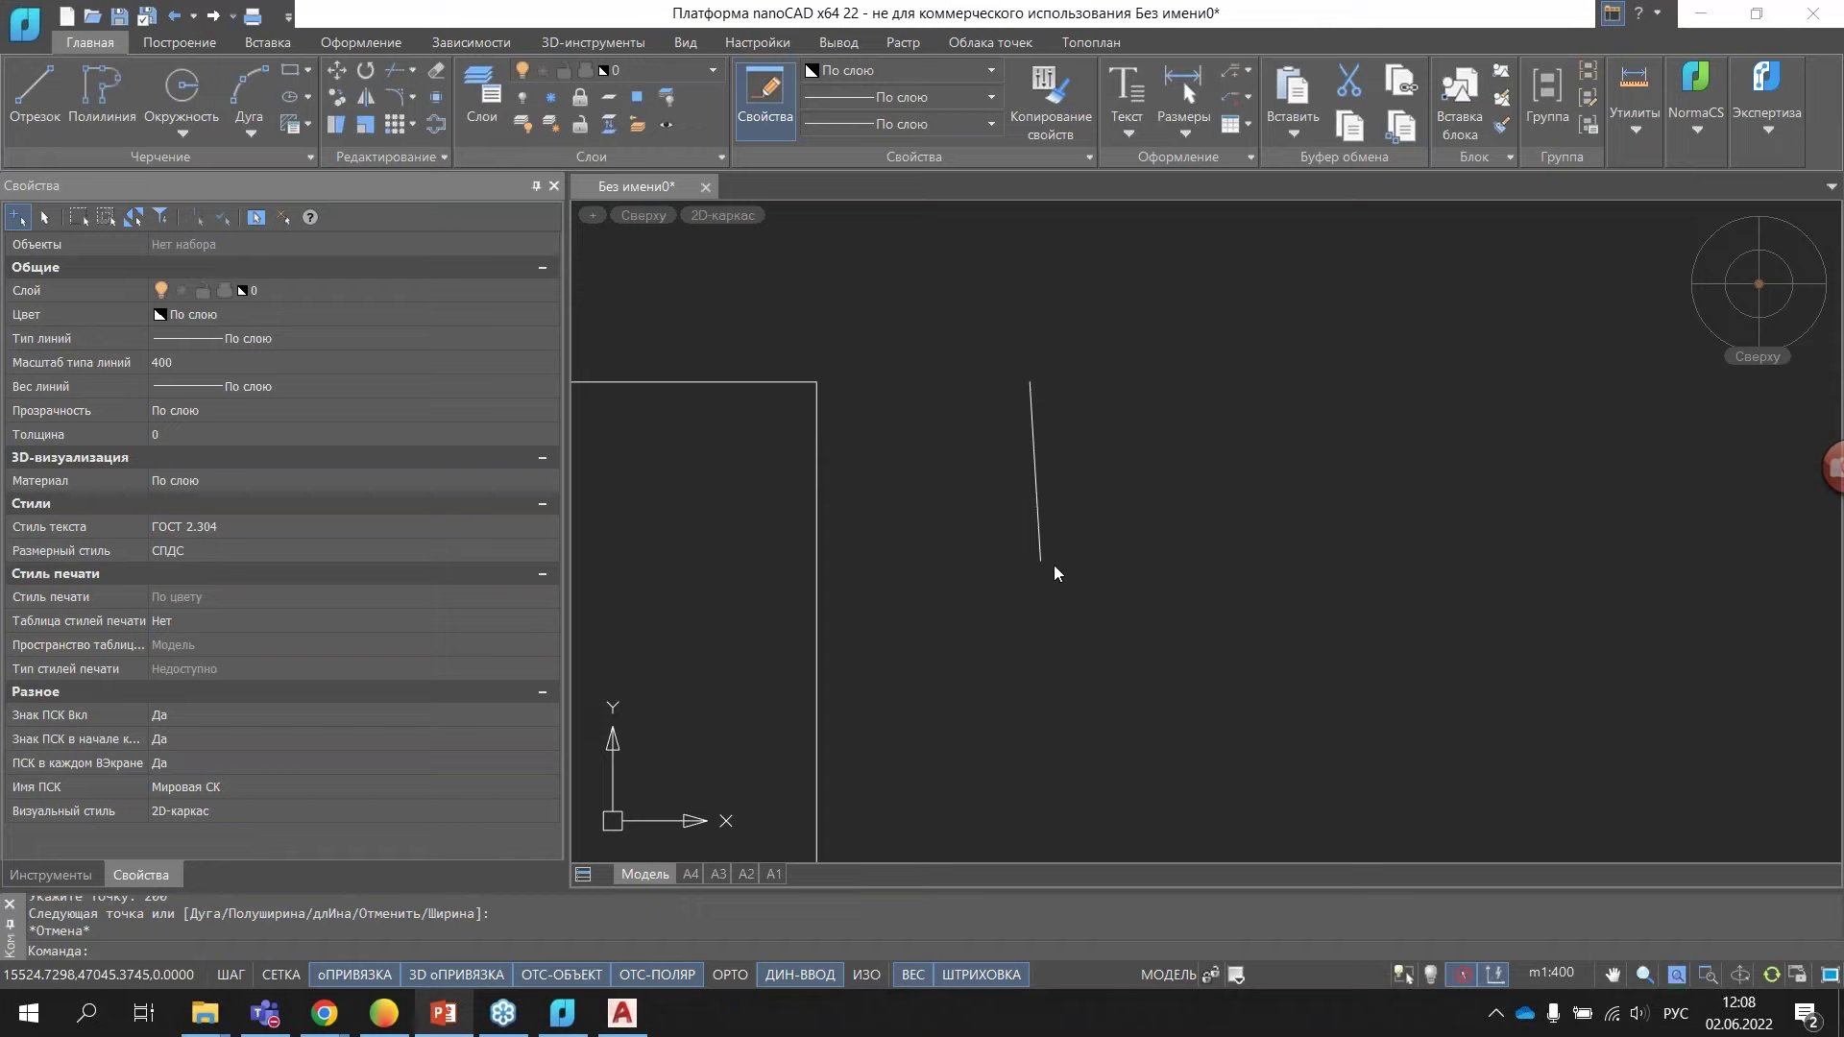
{"action": "left_click", "coordinate": [982, 44]}
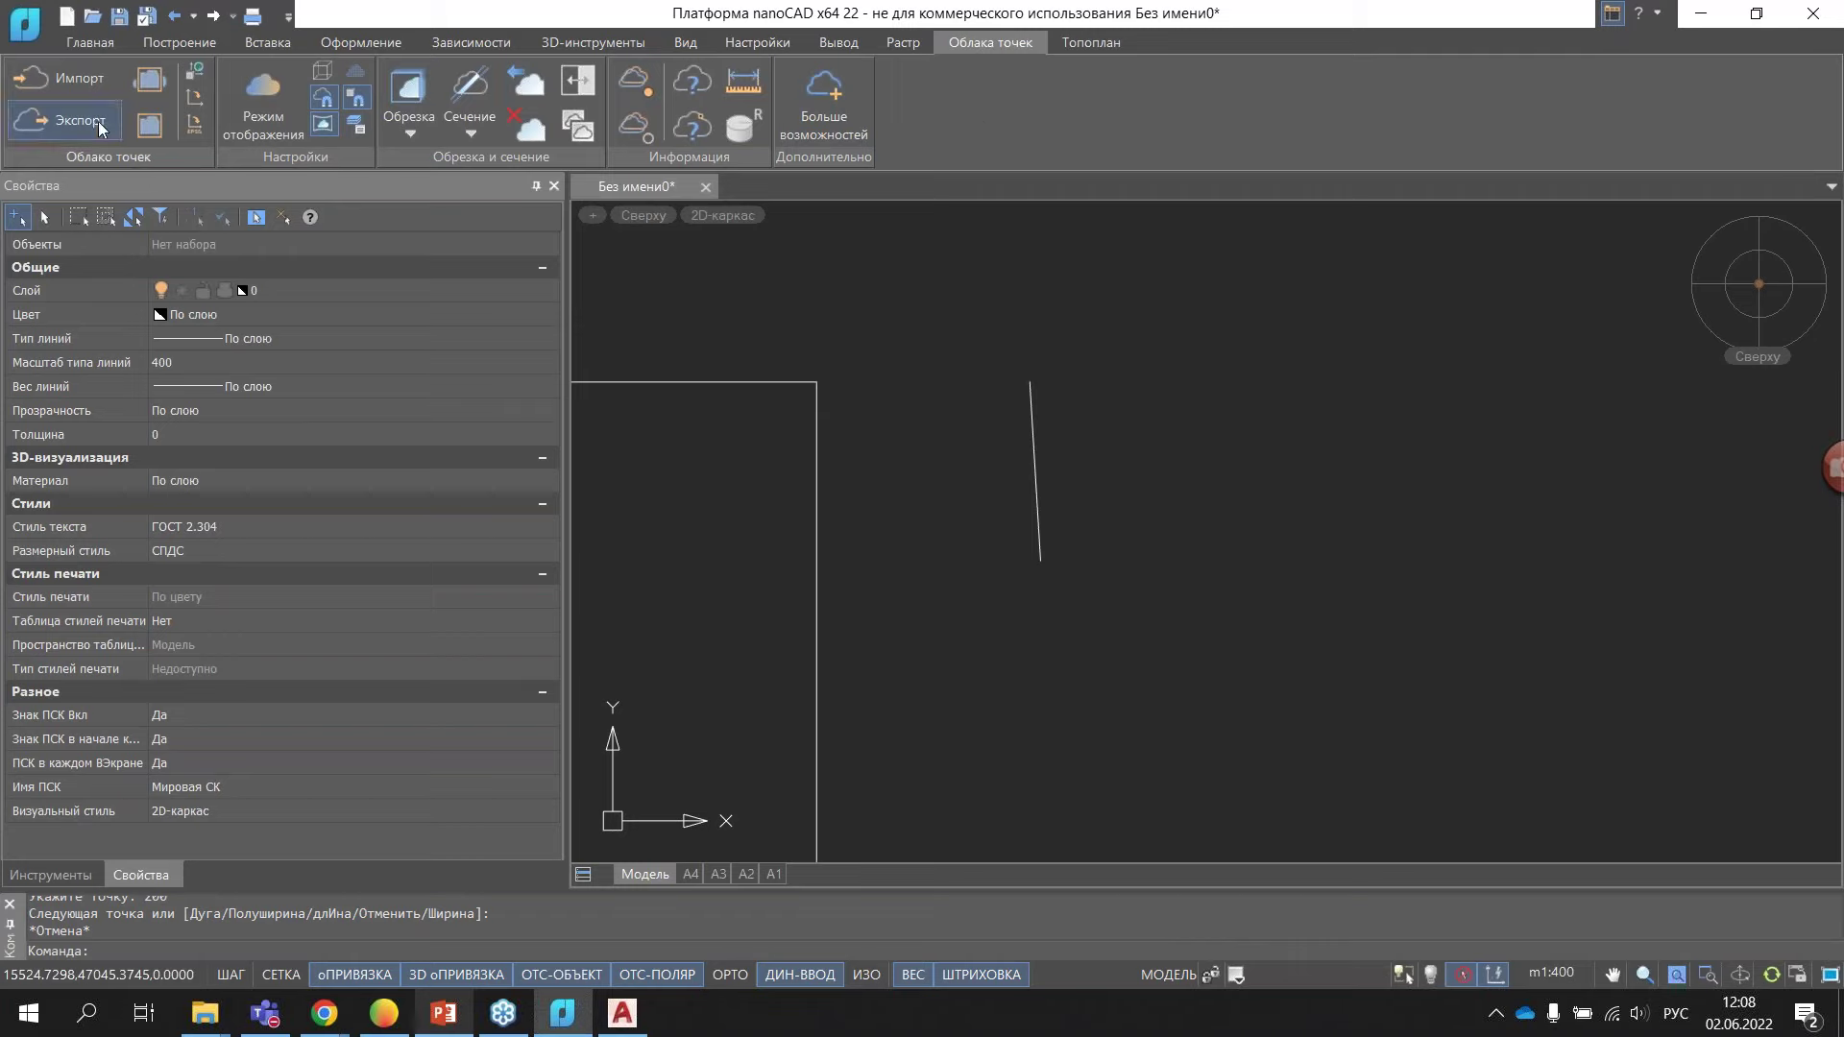
- Cancel a point cloud import, keeping the 2D style, then try exporting point clouds
{"action": "left_click", "coordinate": [67, 84]}
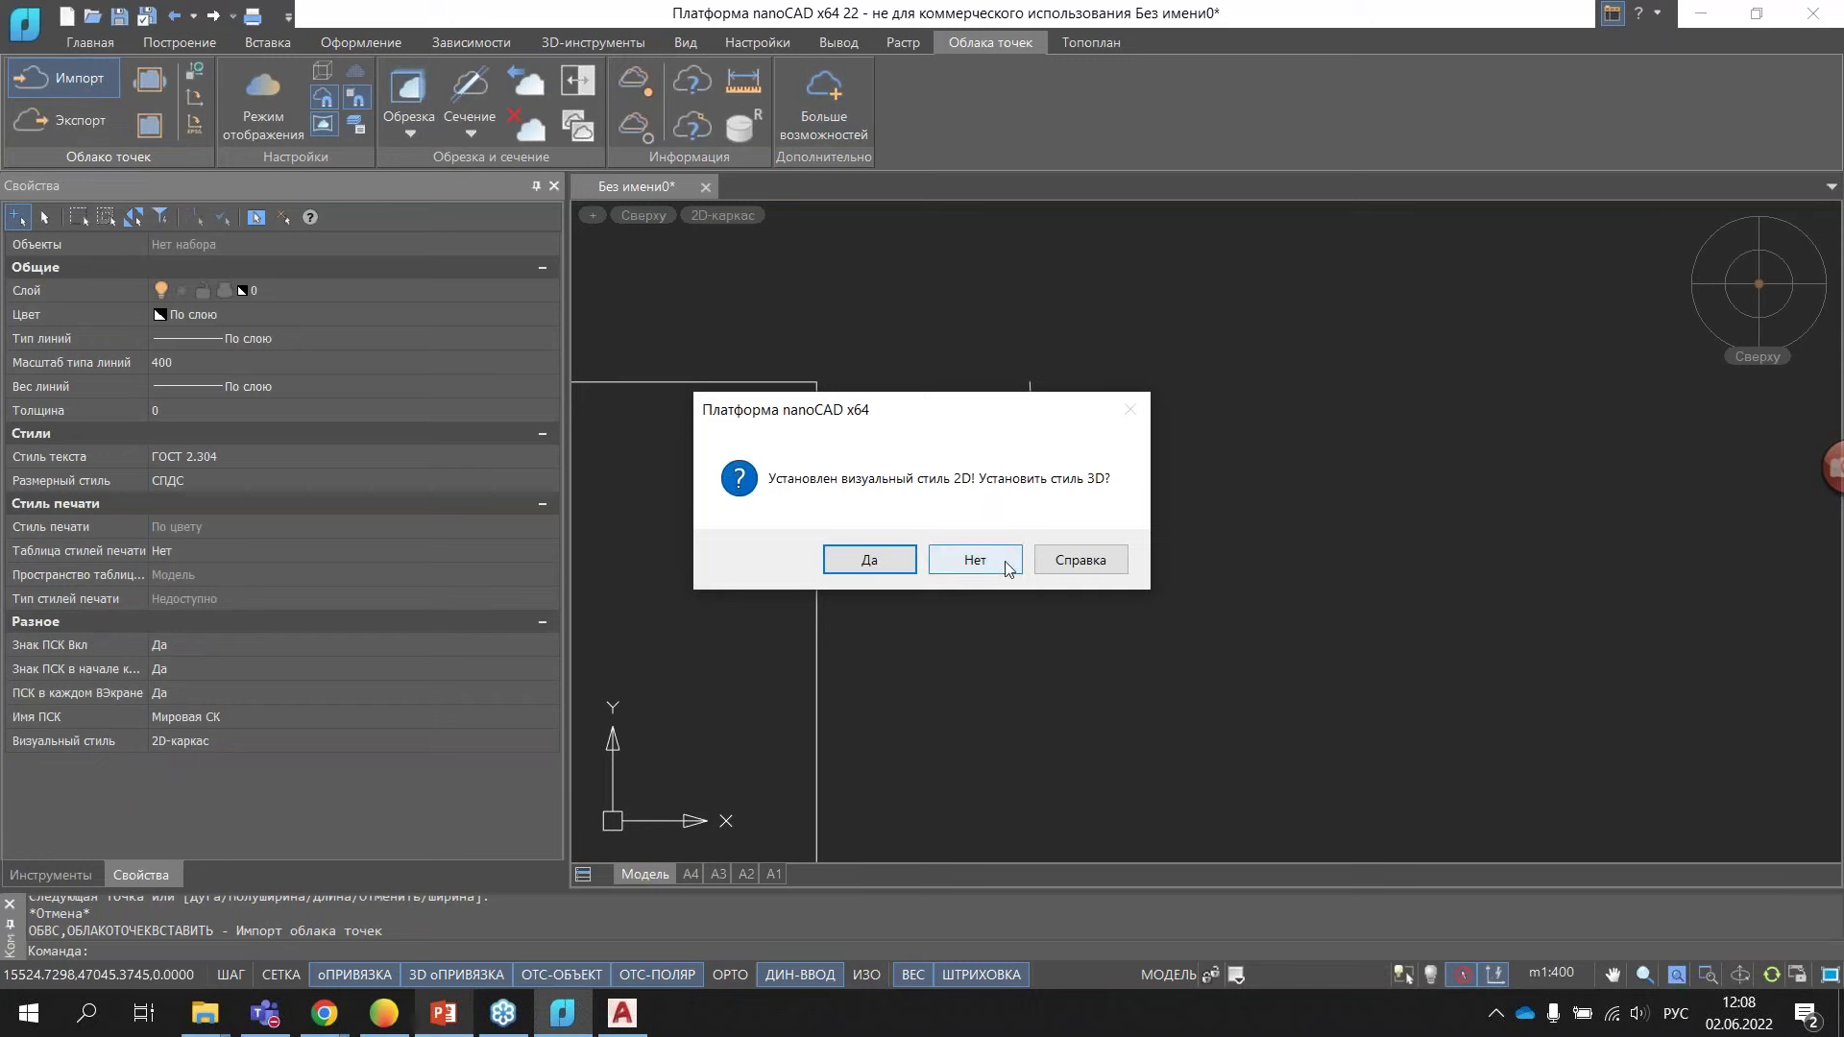
{"action": "left_click", "coordinate": [983, 566]}
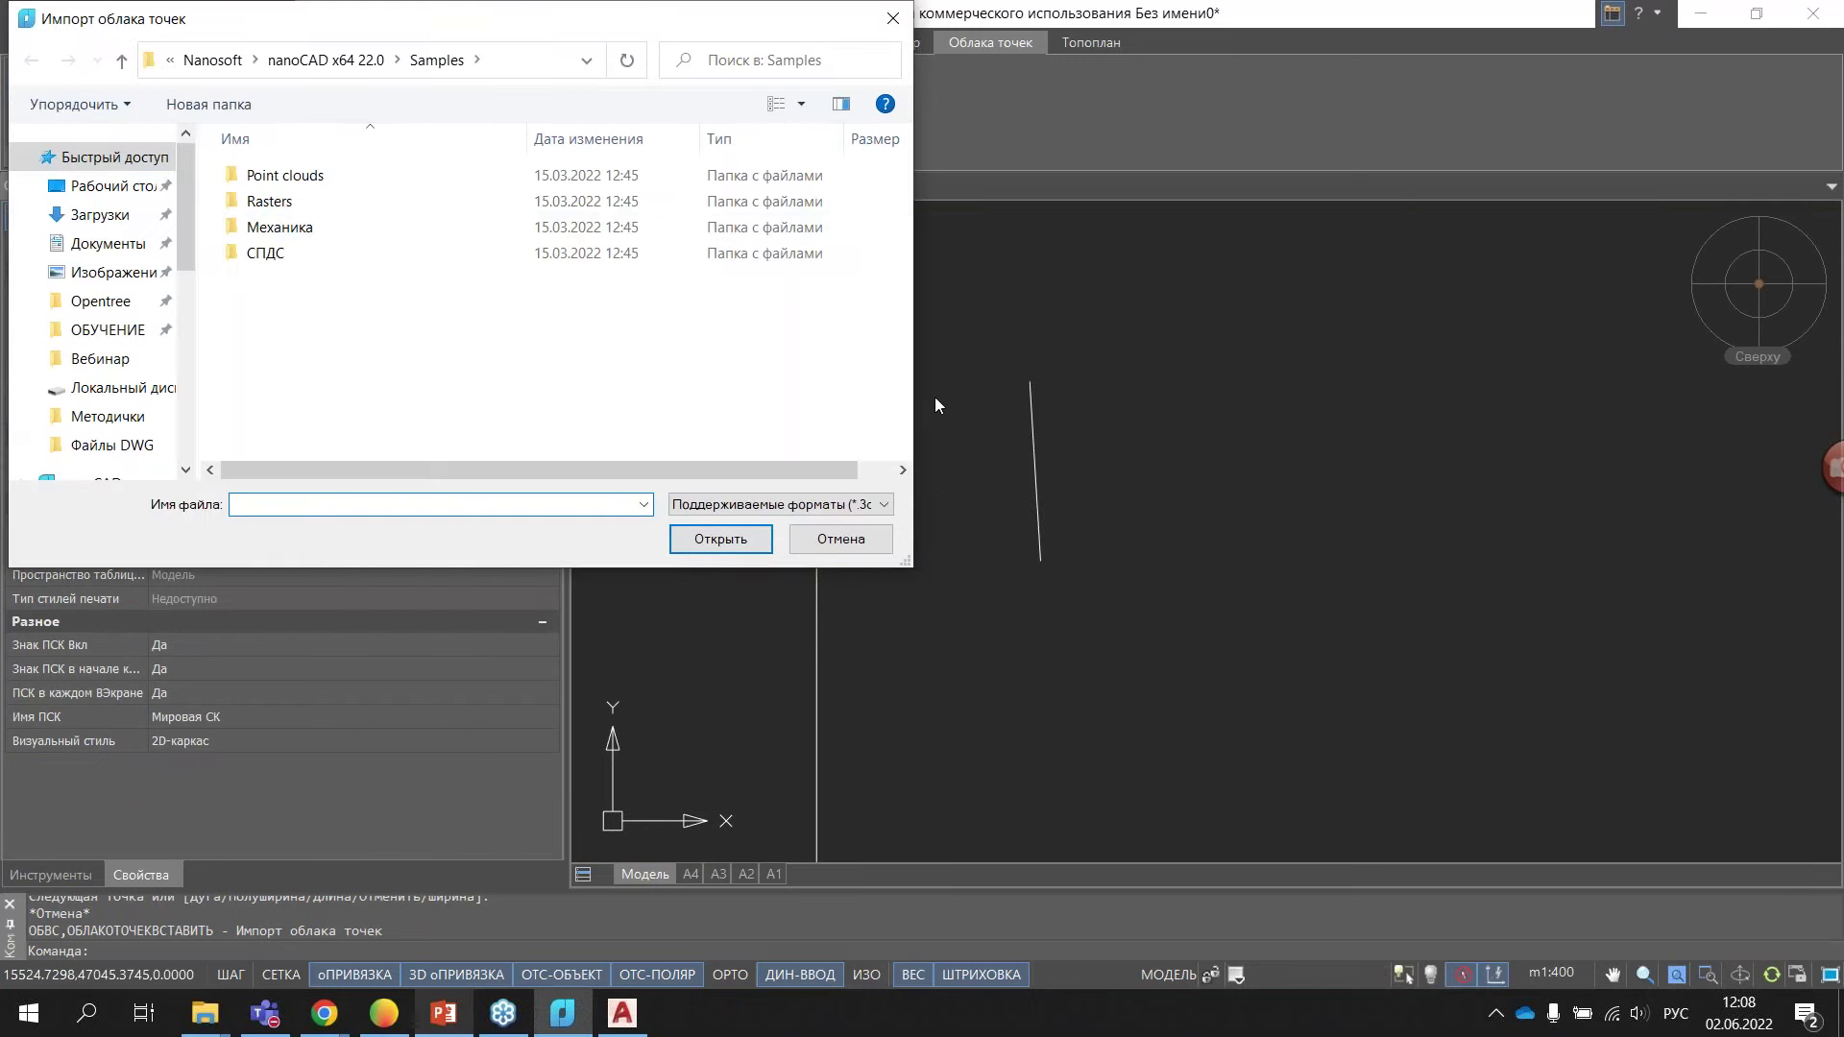
{"action": "left_click", "coordinate": [858, 546]}
{"action": "left_click", "coordinate": [76, 125]}
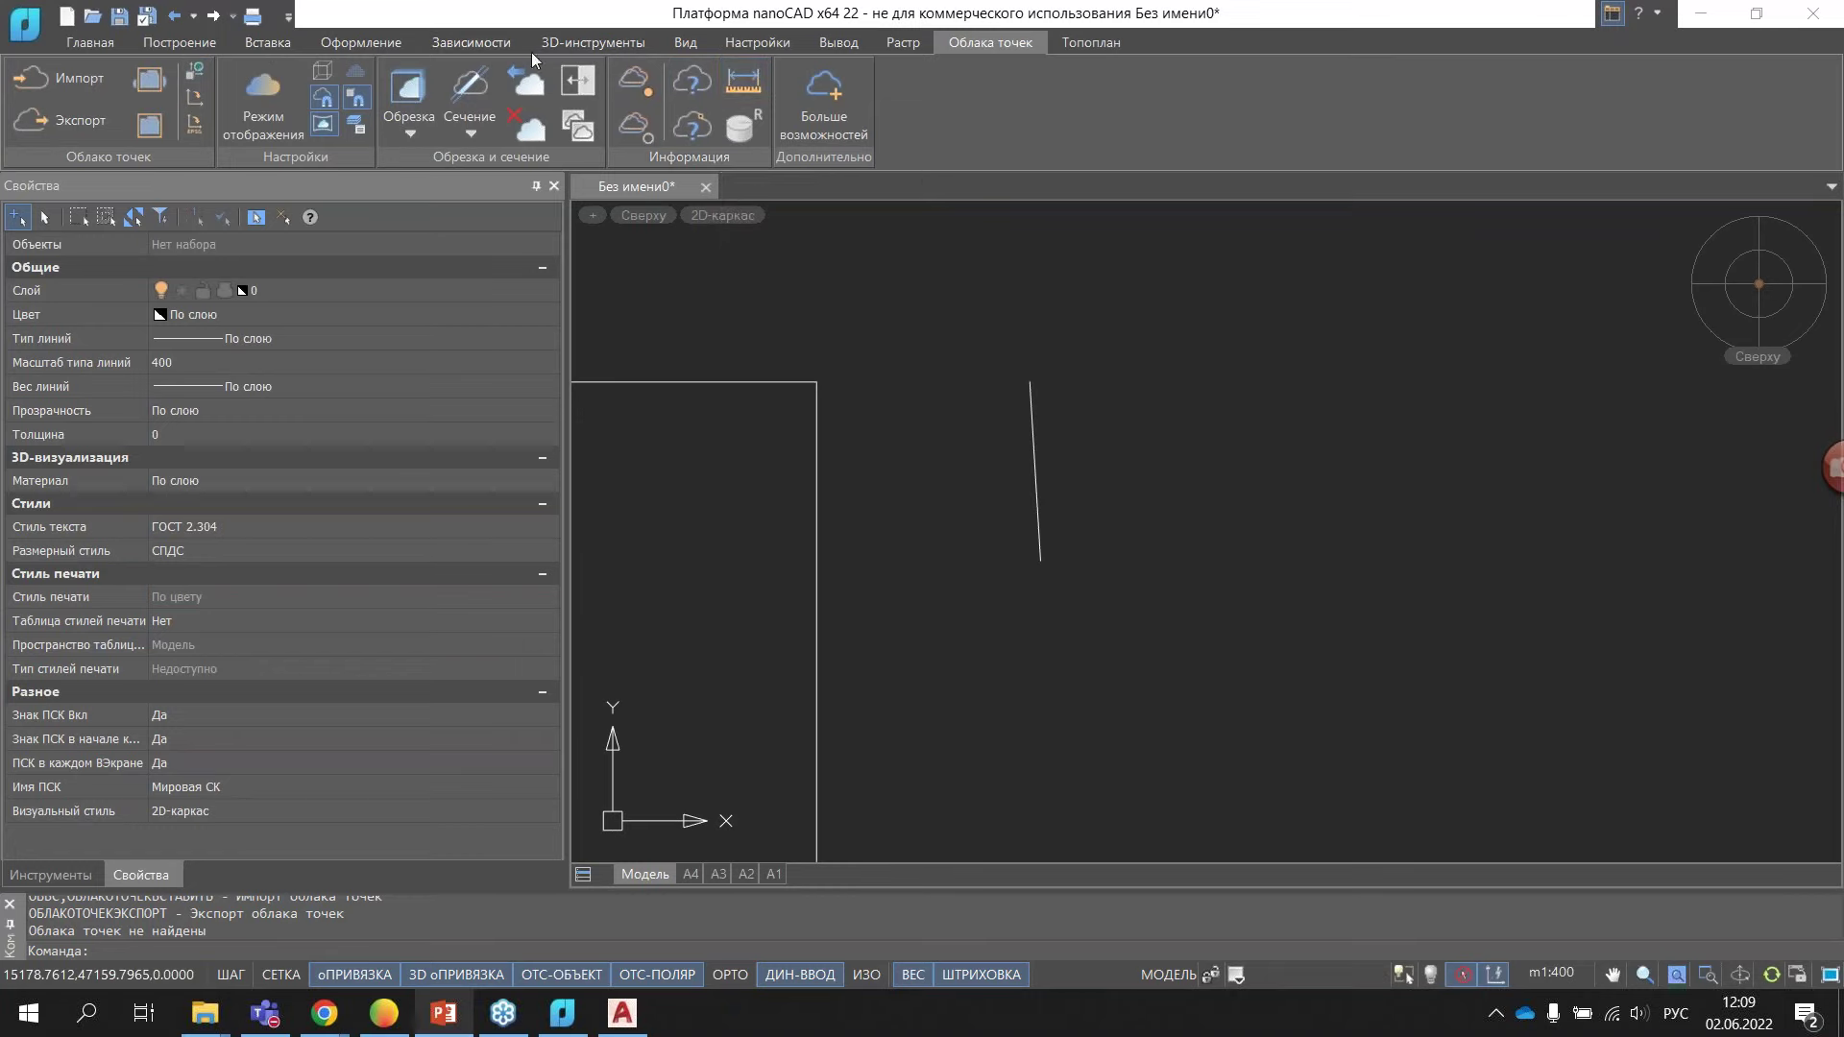
- Browse the Вставка, Главная and Оформление tabs, then close the Таблица .dwg settings without inserting
{"action": "left_click", "coordinate": [273, 43]}
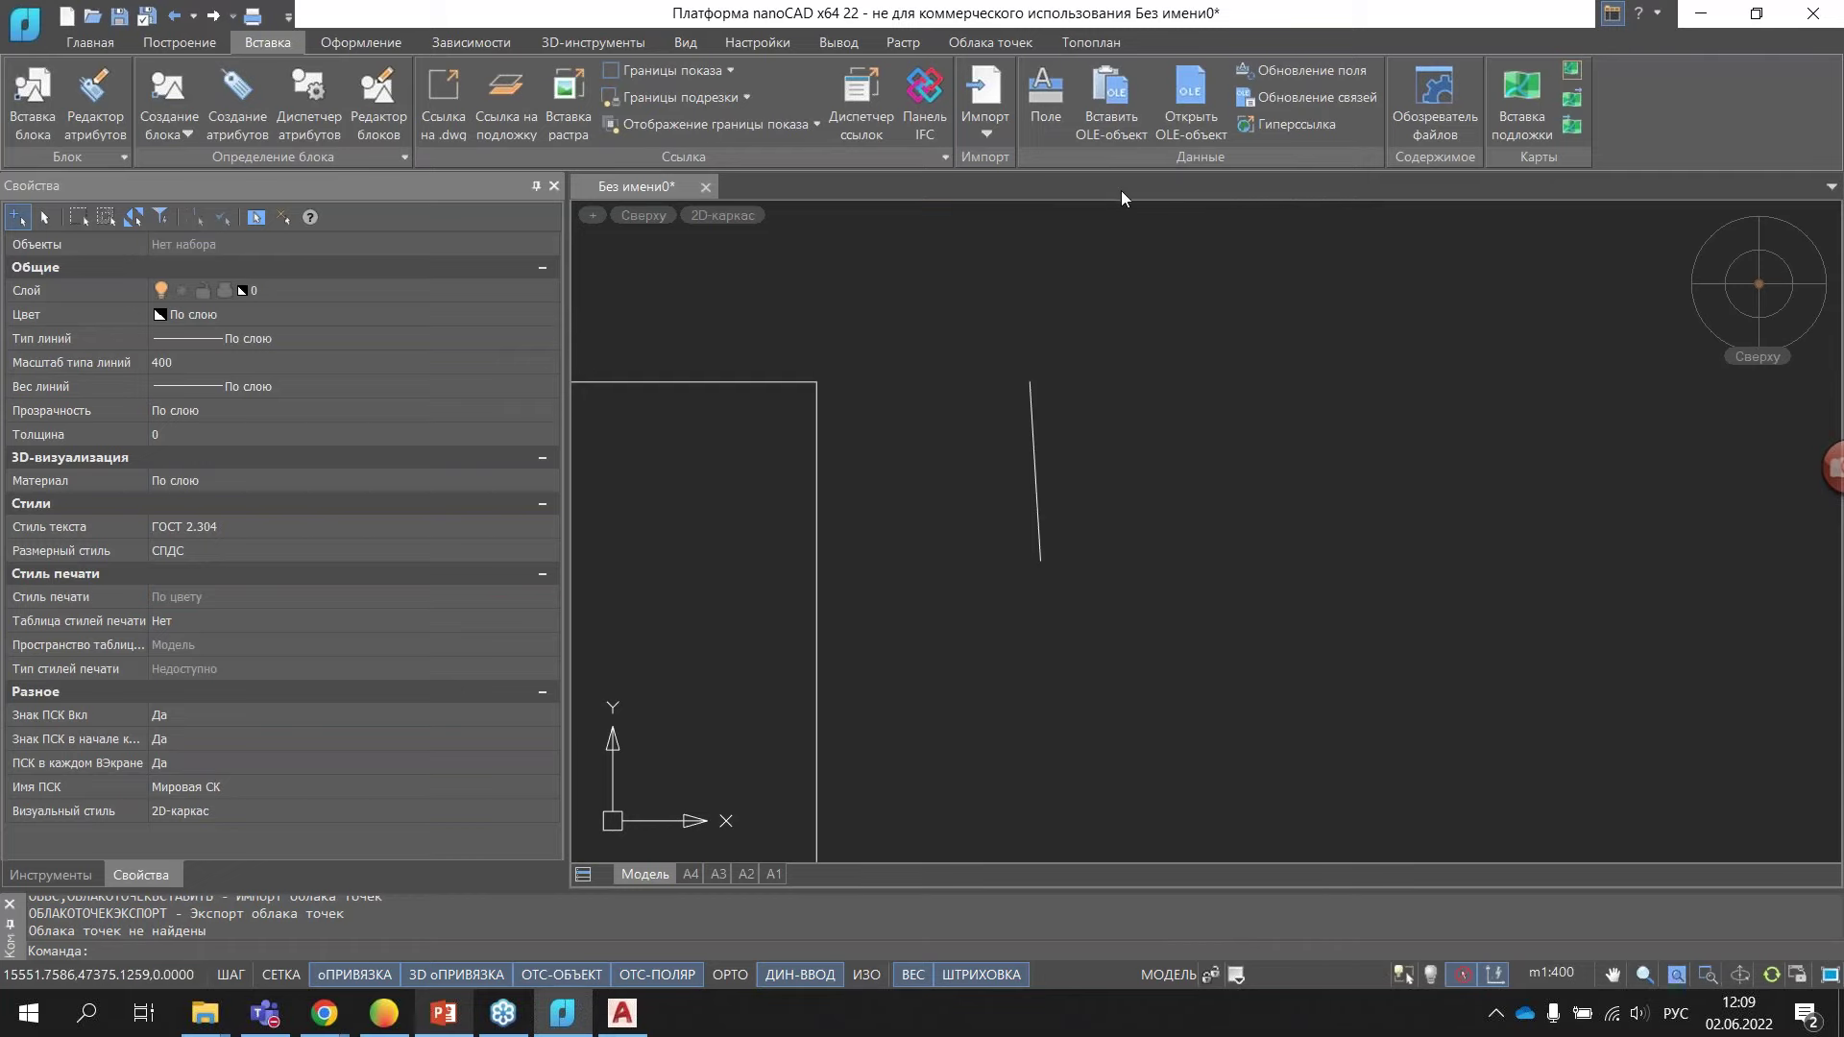
{"action": "left_click", "coordinate": [82, 38]}
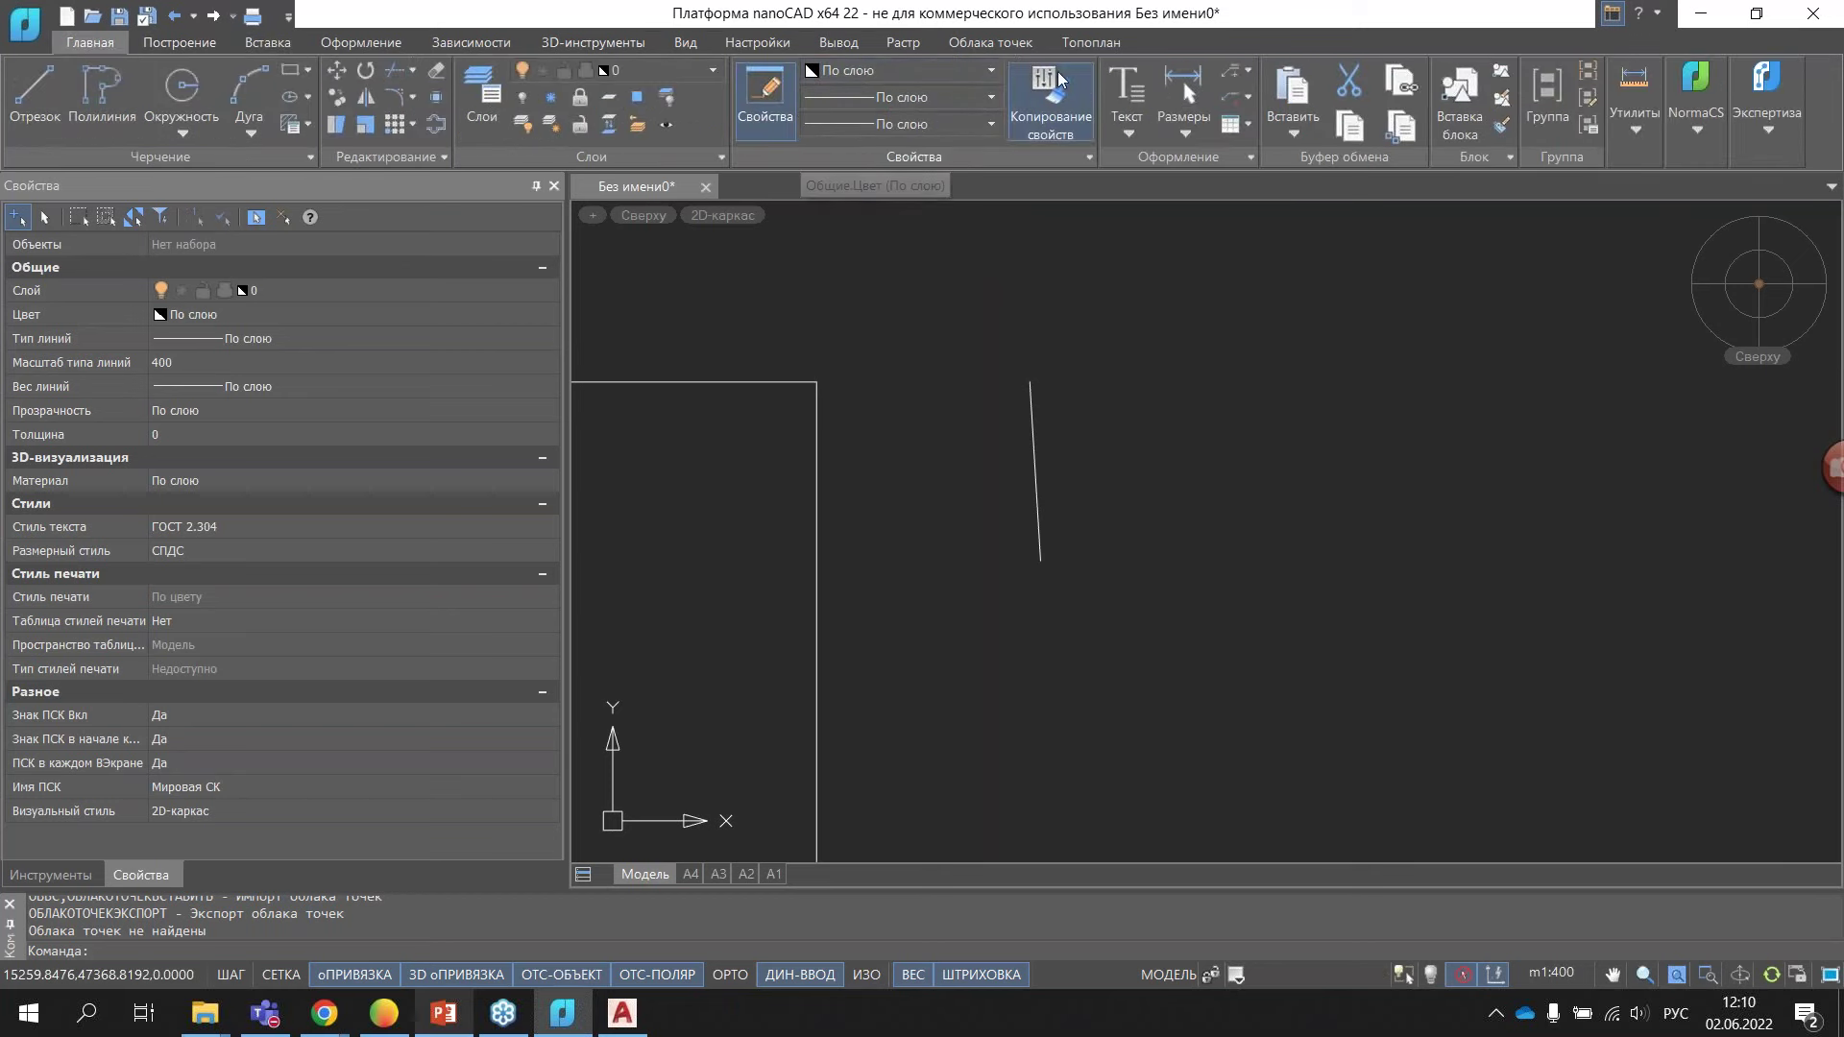
{"action": "left_click", "coordinate": [362, 42]}
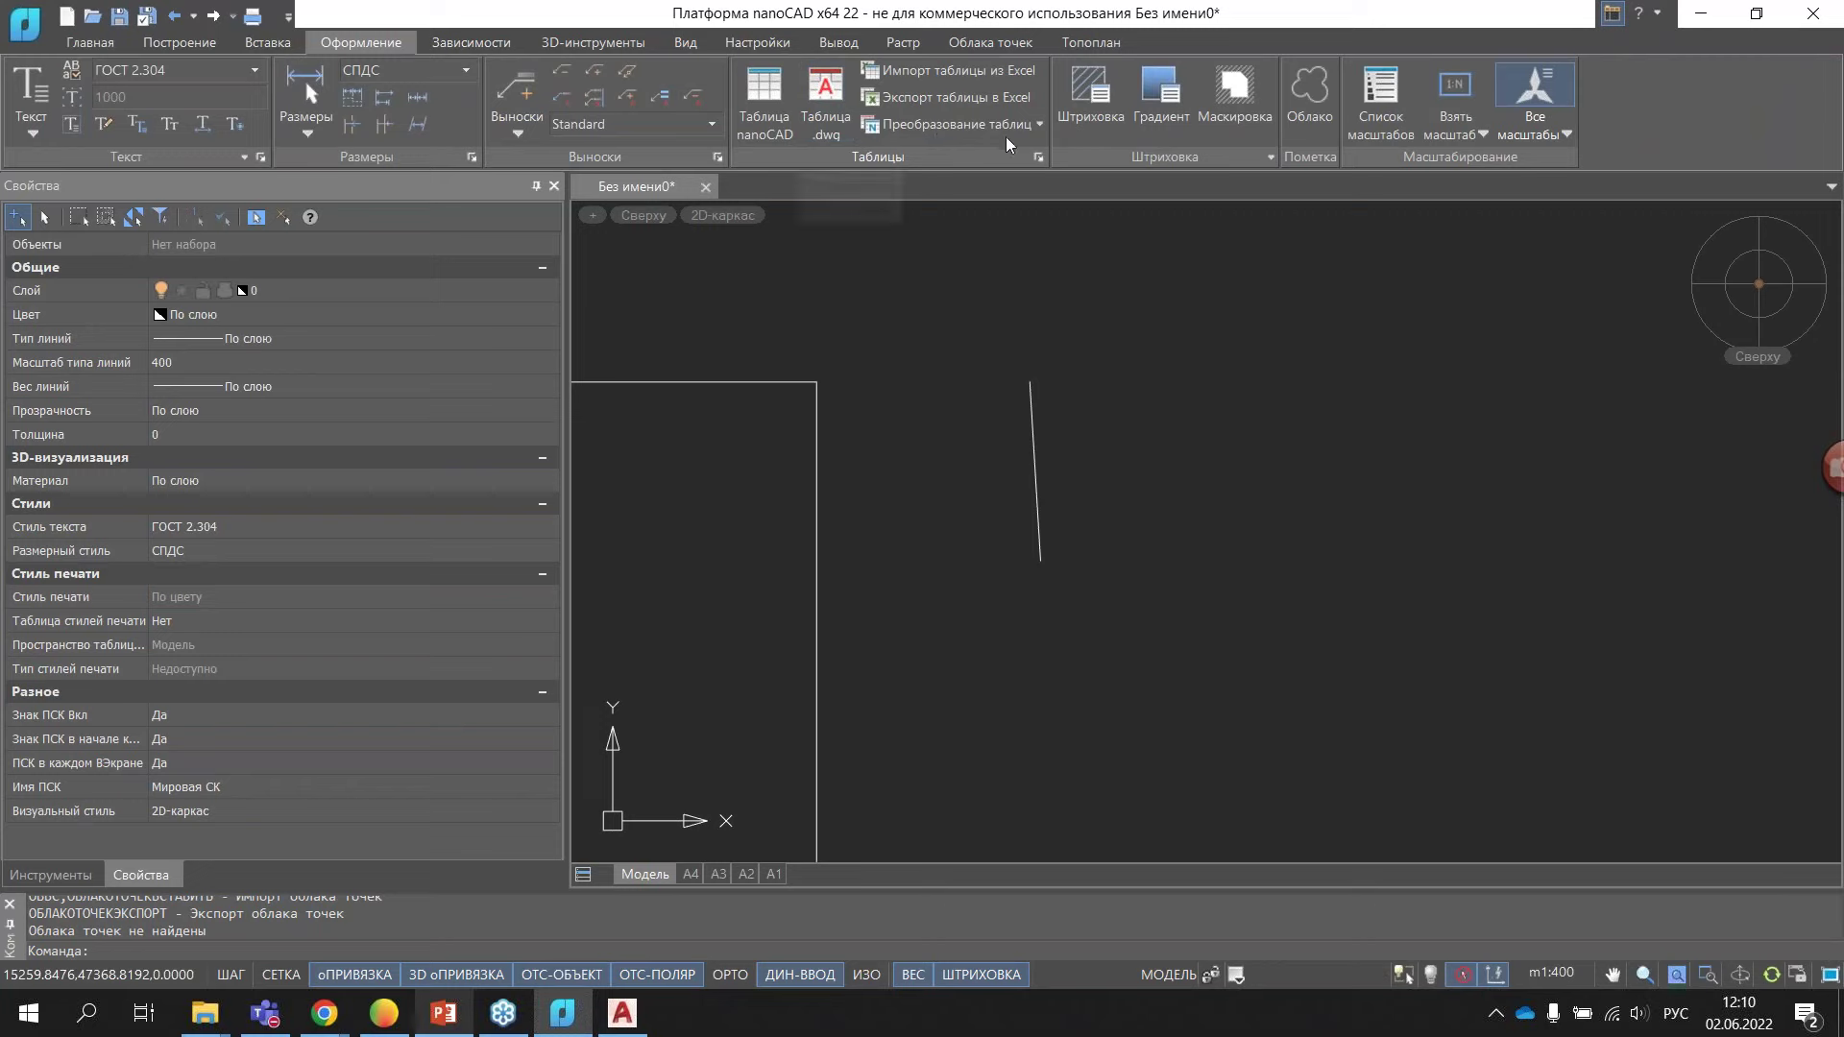
{"action": "left_click", "coordinate": [1041, 126]}
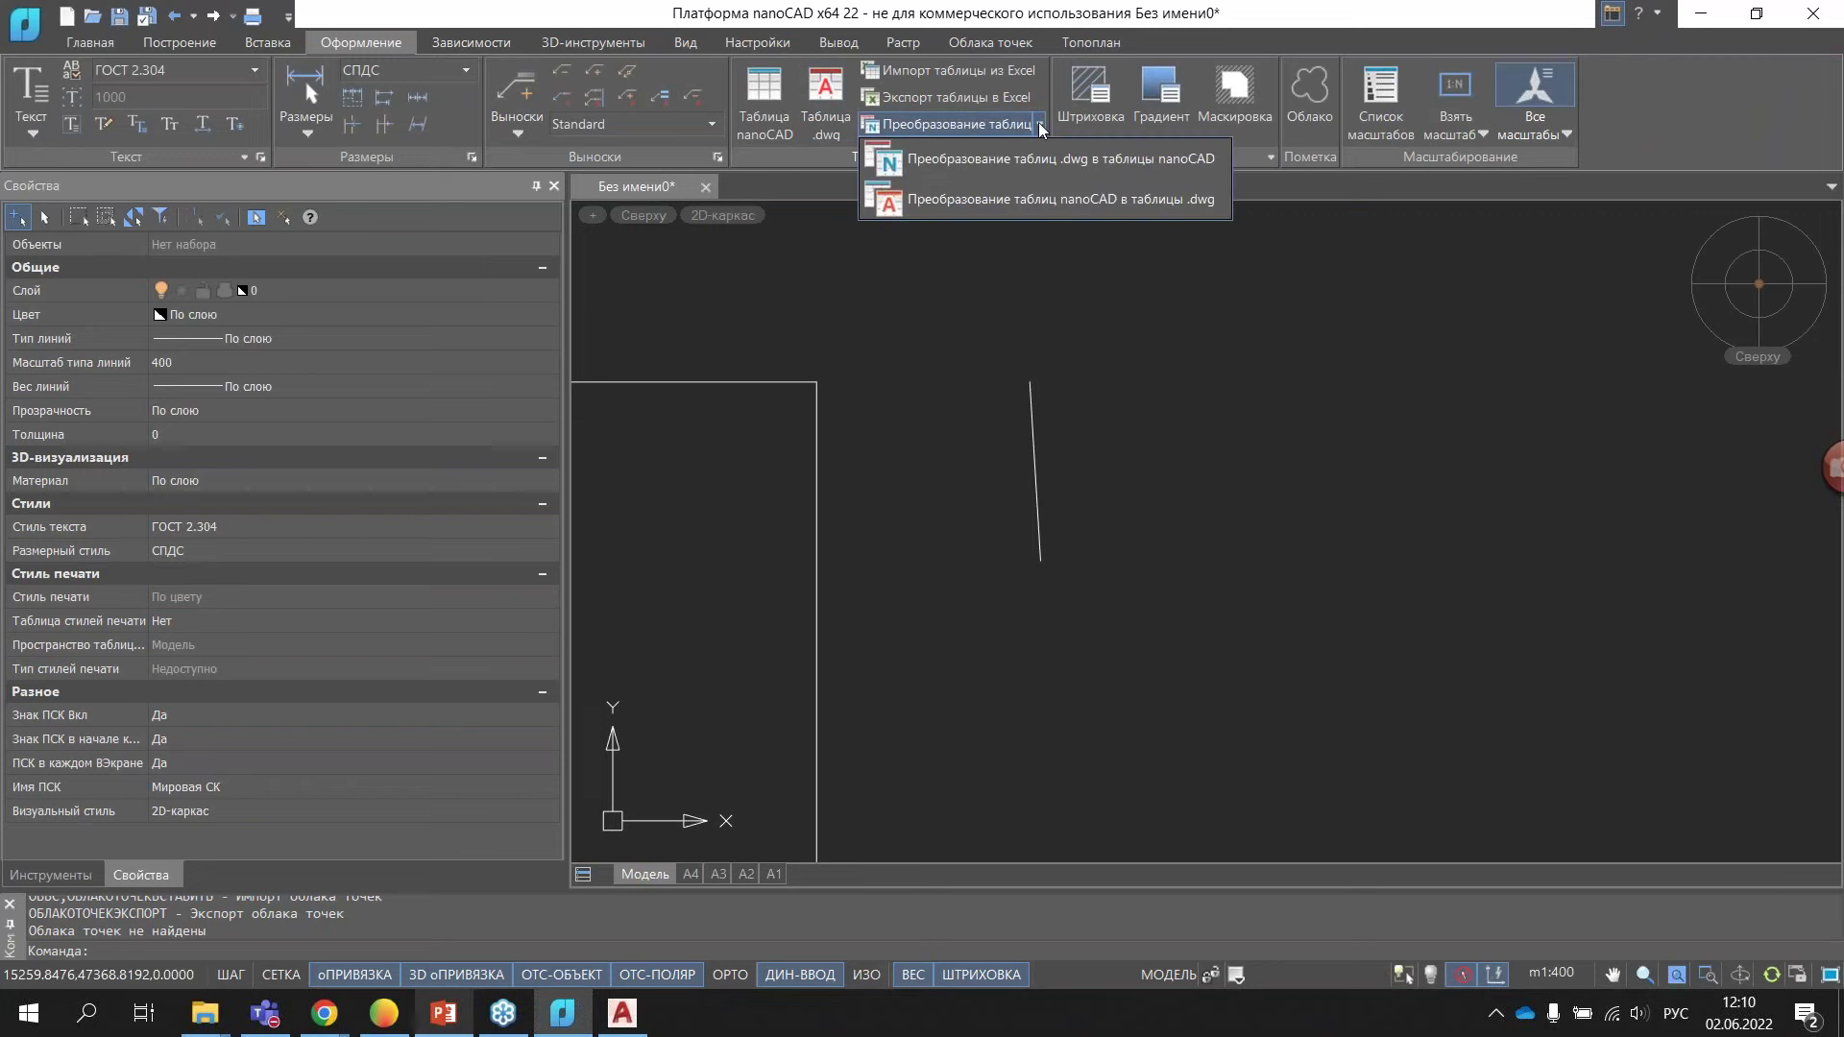
{"action": "left_click", "coordinate": [826, 93]}
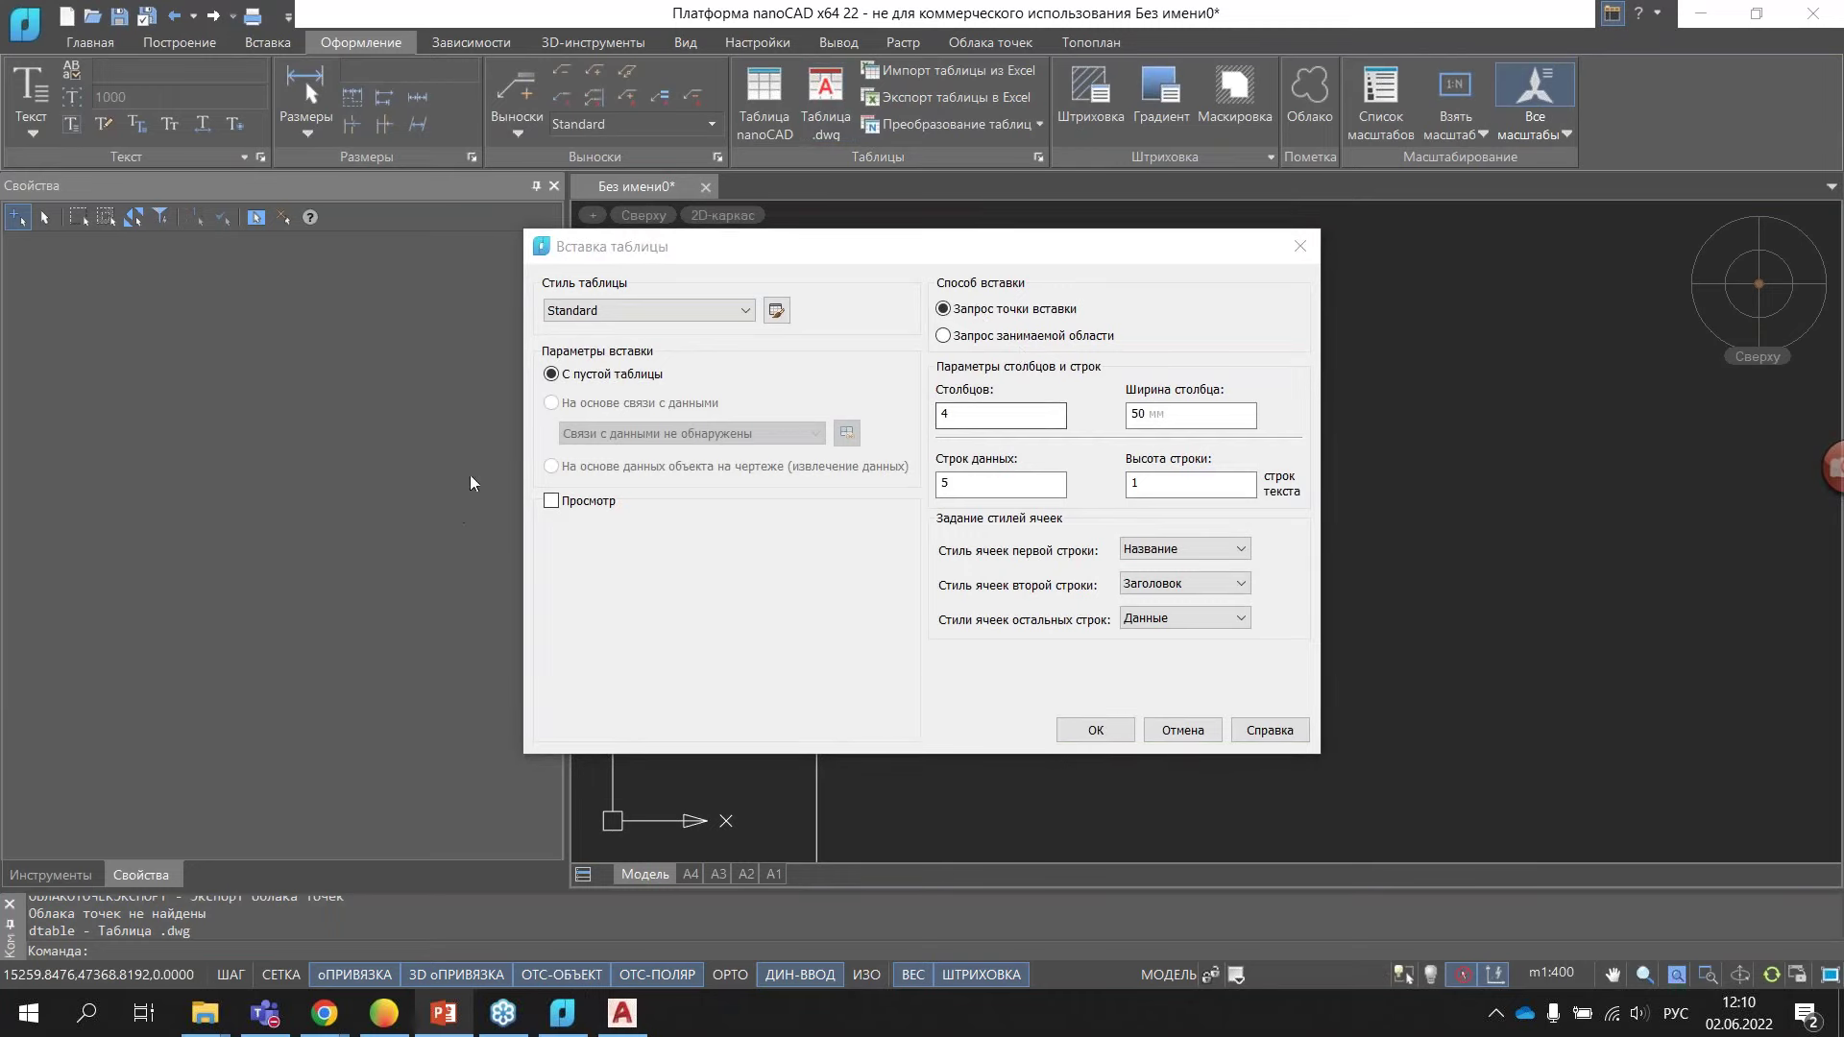
{"action": "mouse_move", "coordinate": [1087, 252]}
{"action": "left_mouse_down"}
{"action": "mouse_move", "coordinate": [1010, 255]}
{"action": "mouse_move", "coordinate": [941, 200]}
{"action": "left_mouse_up"}
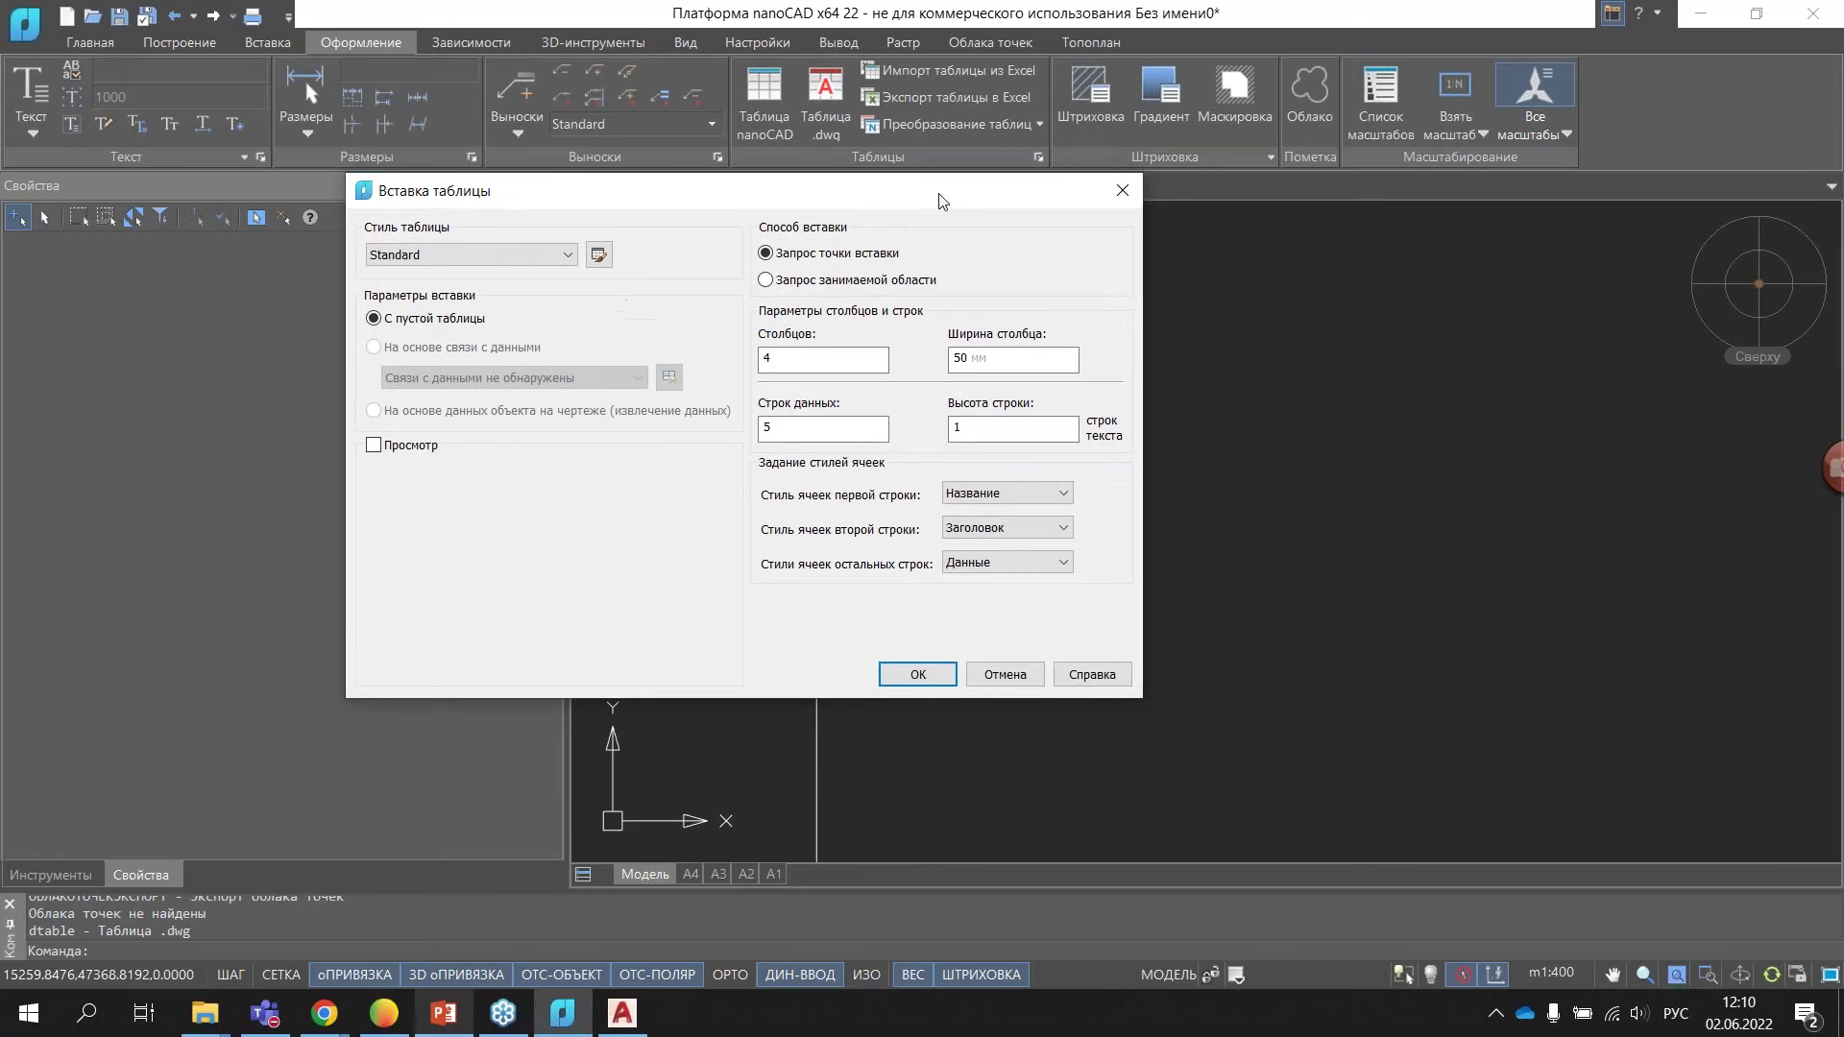
{"action": "left_click", "coordinate": [1122, 190]}
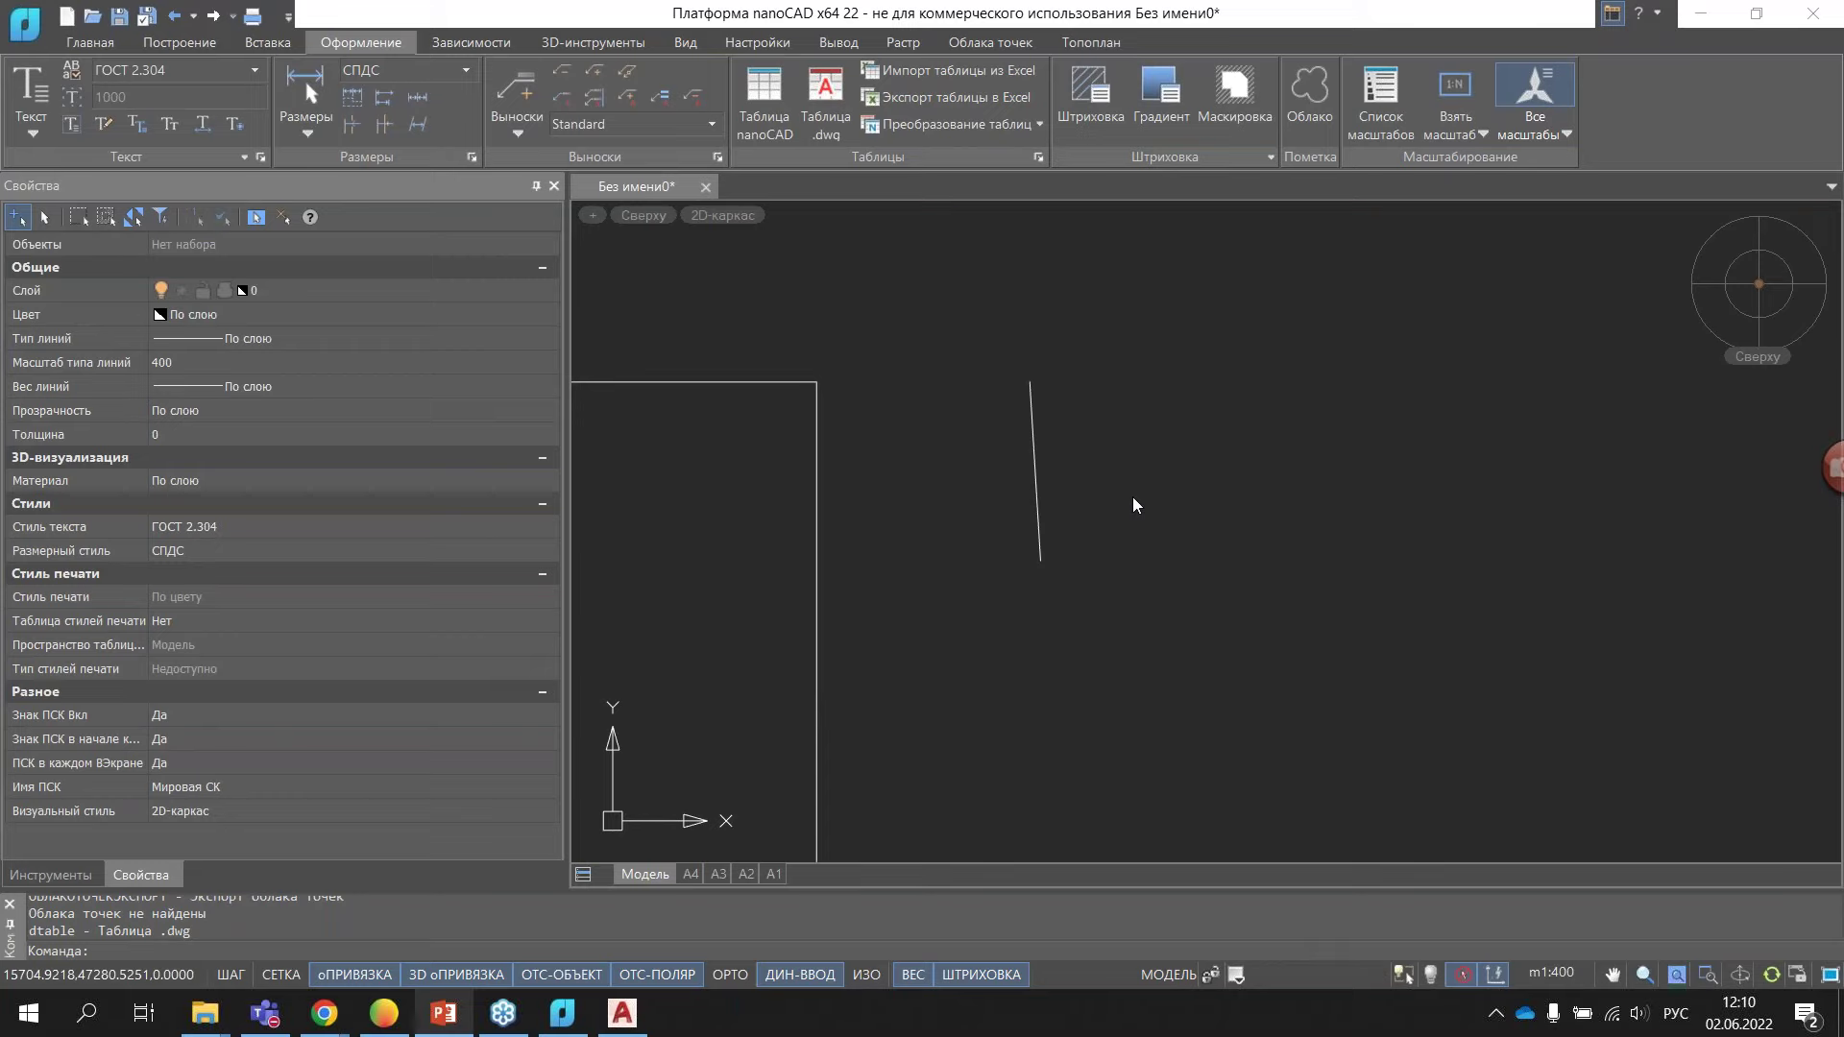
- Switch to PowerPoint to show the closing "THANK YOU!" slide 14
{"action": "left_click", "coordinate": [562, 1018]}
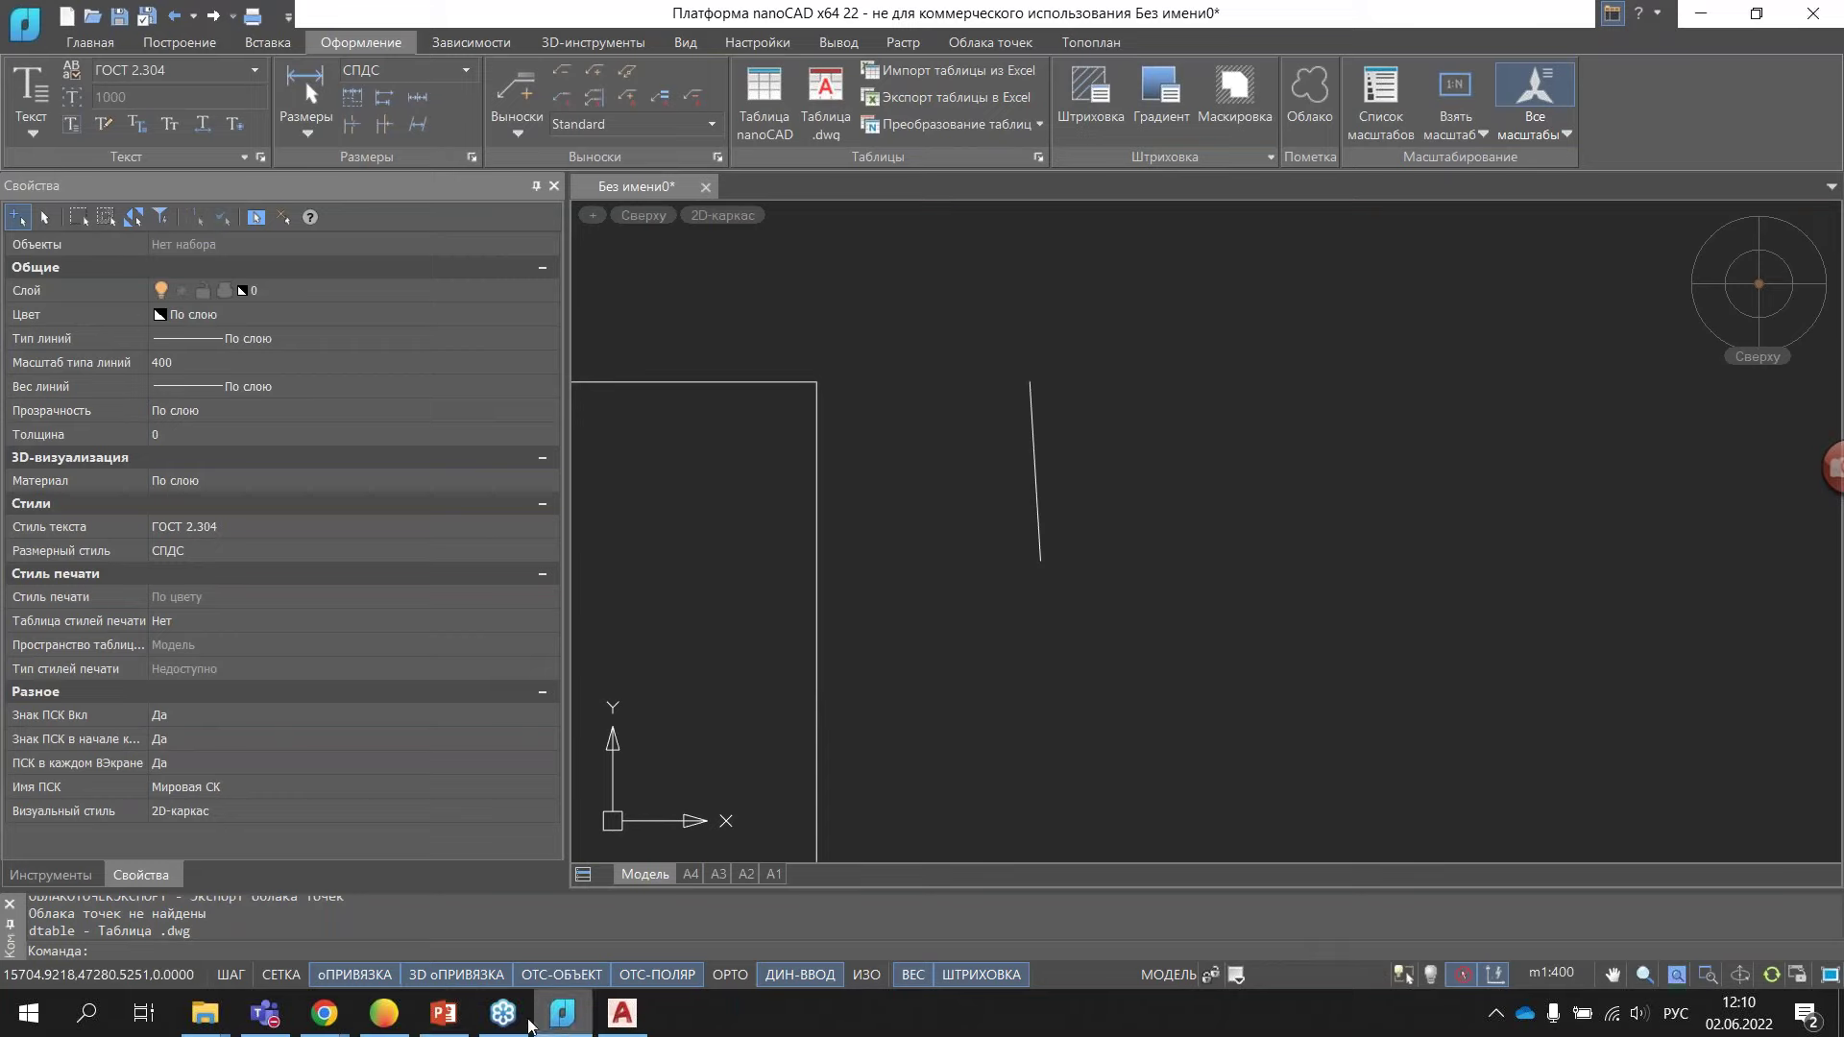
{"action": "left_click", "coordinate": [503, 1017]}
{"action": "left_click", "coordinate": [464, 1019]}
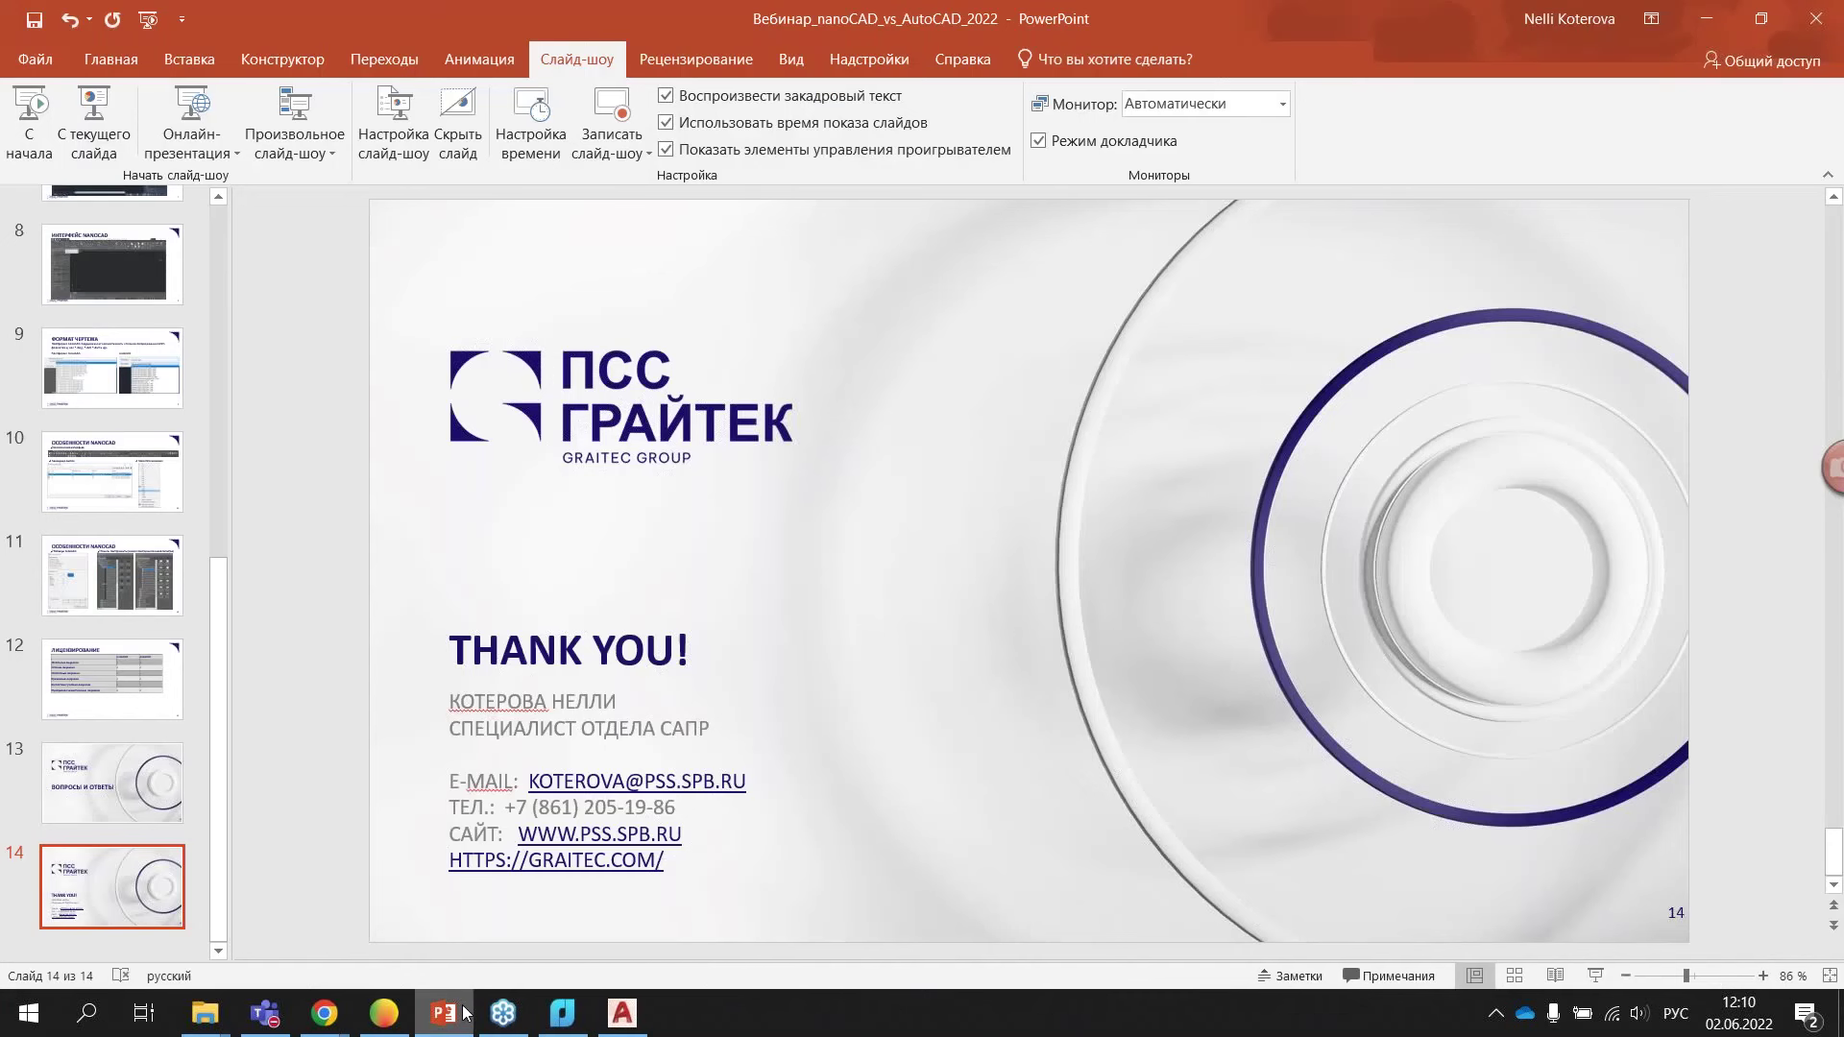